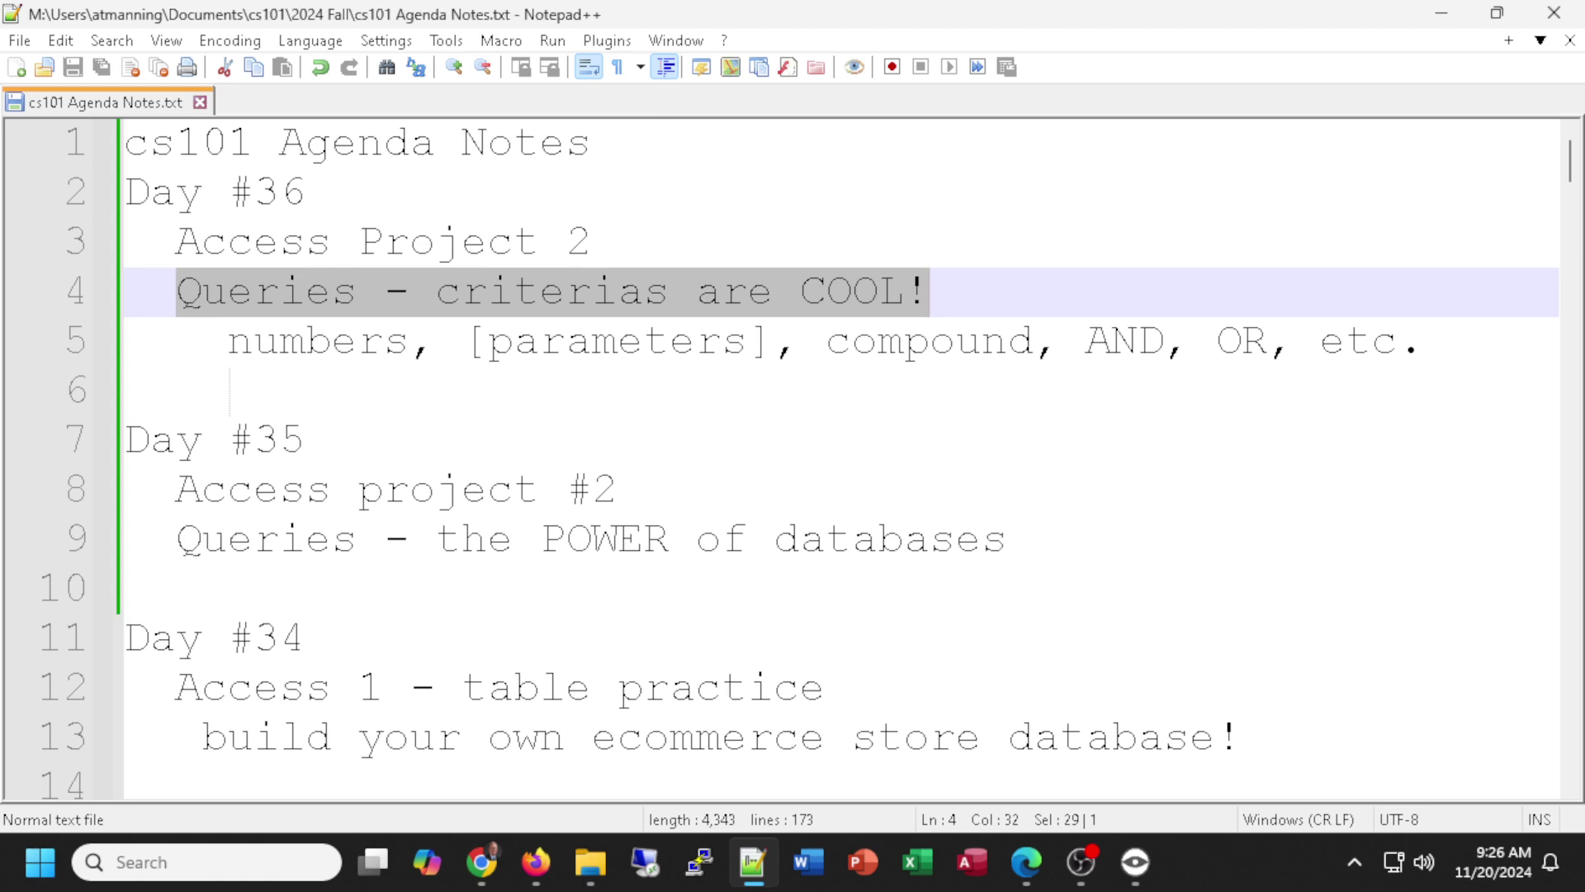
# Switch to Access and open the recent database smartAC2.accdb from the cs101fall2024-Section2 folder.
pyautogui.hotkey('alt', 'Tab')
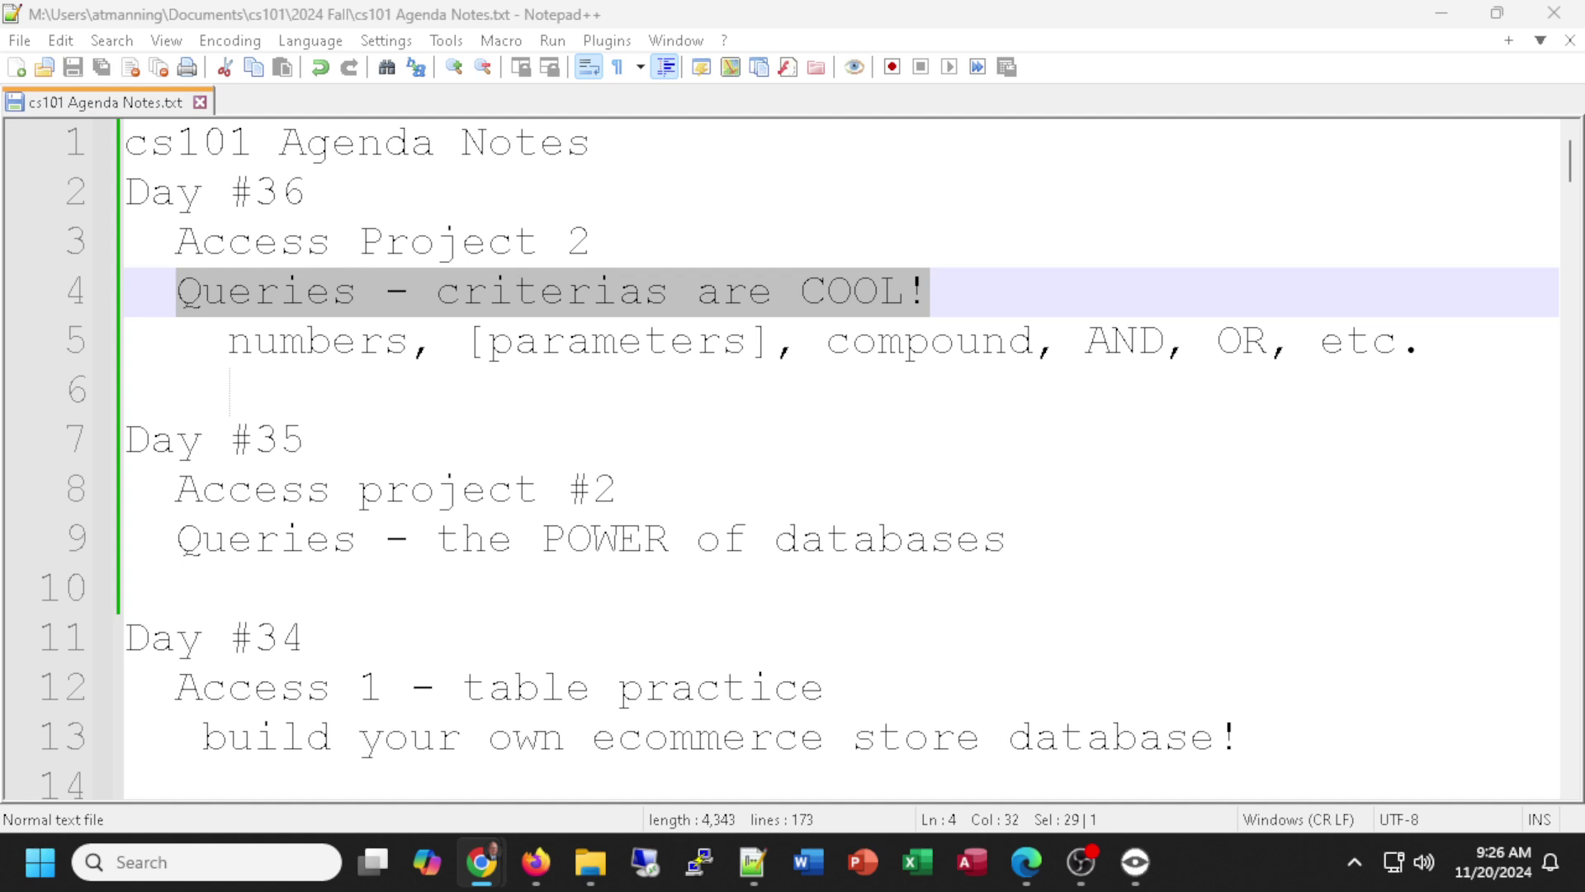
pyautogui.click(981, 866)
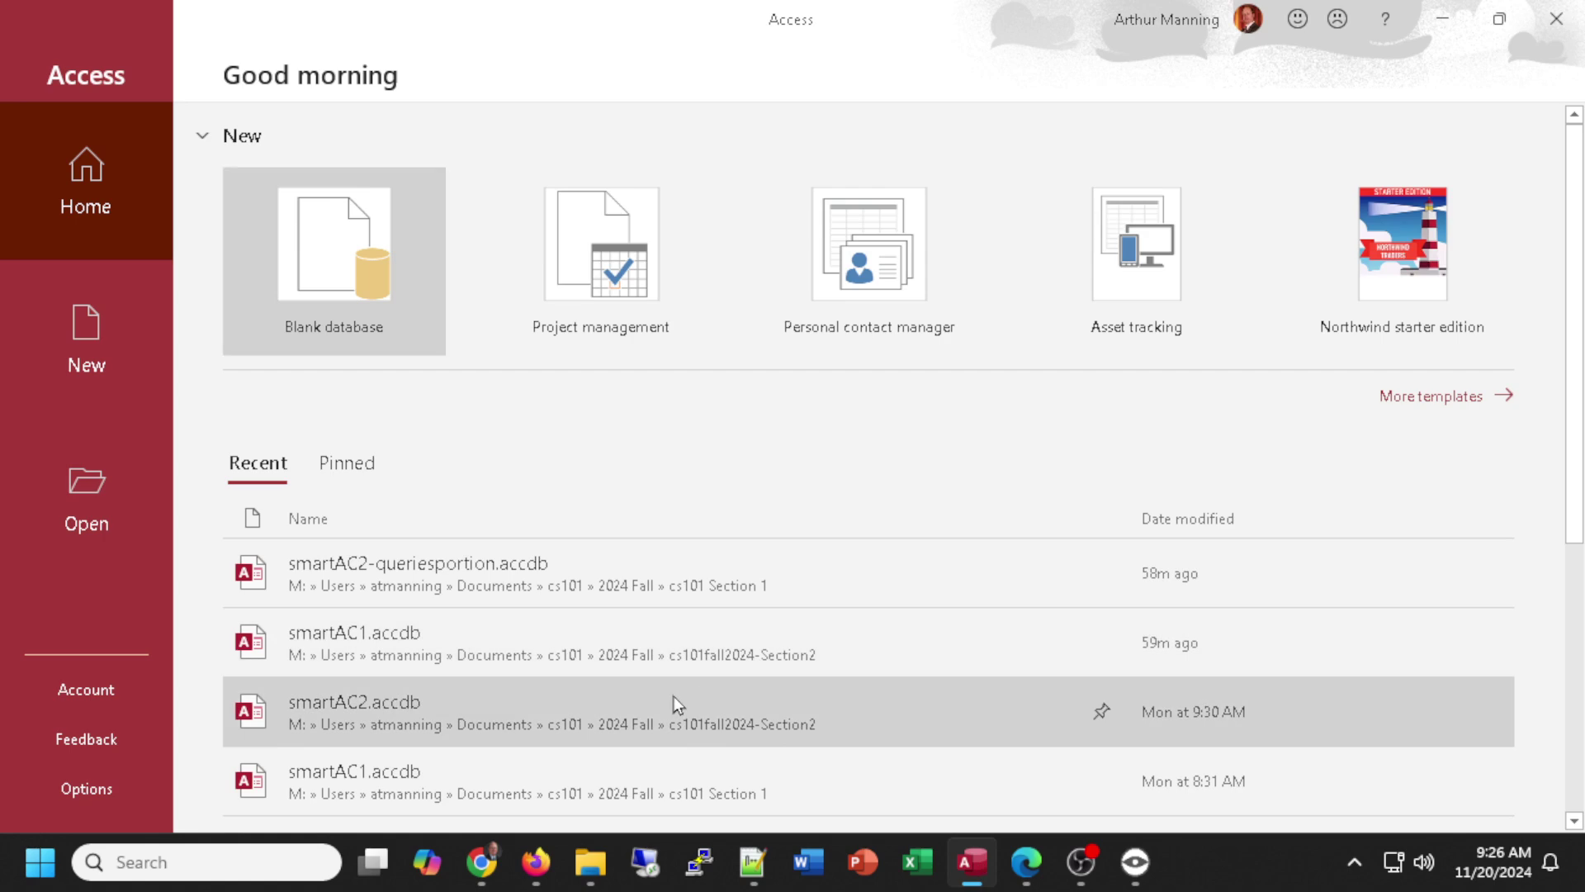
pyautogui.click(674, 702)
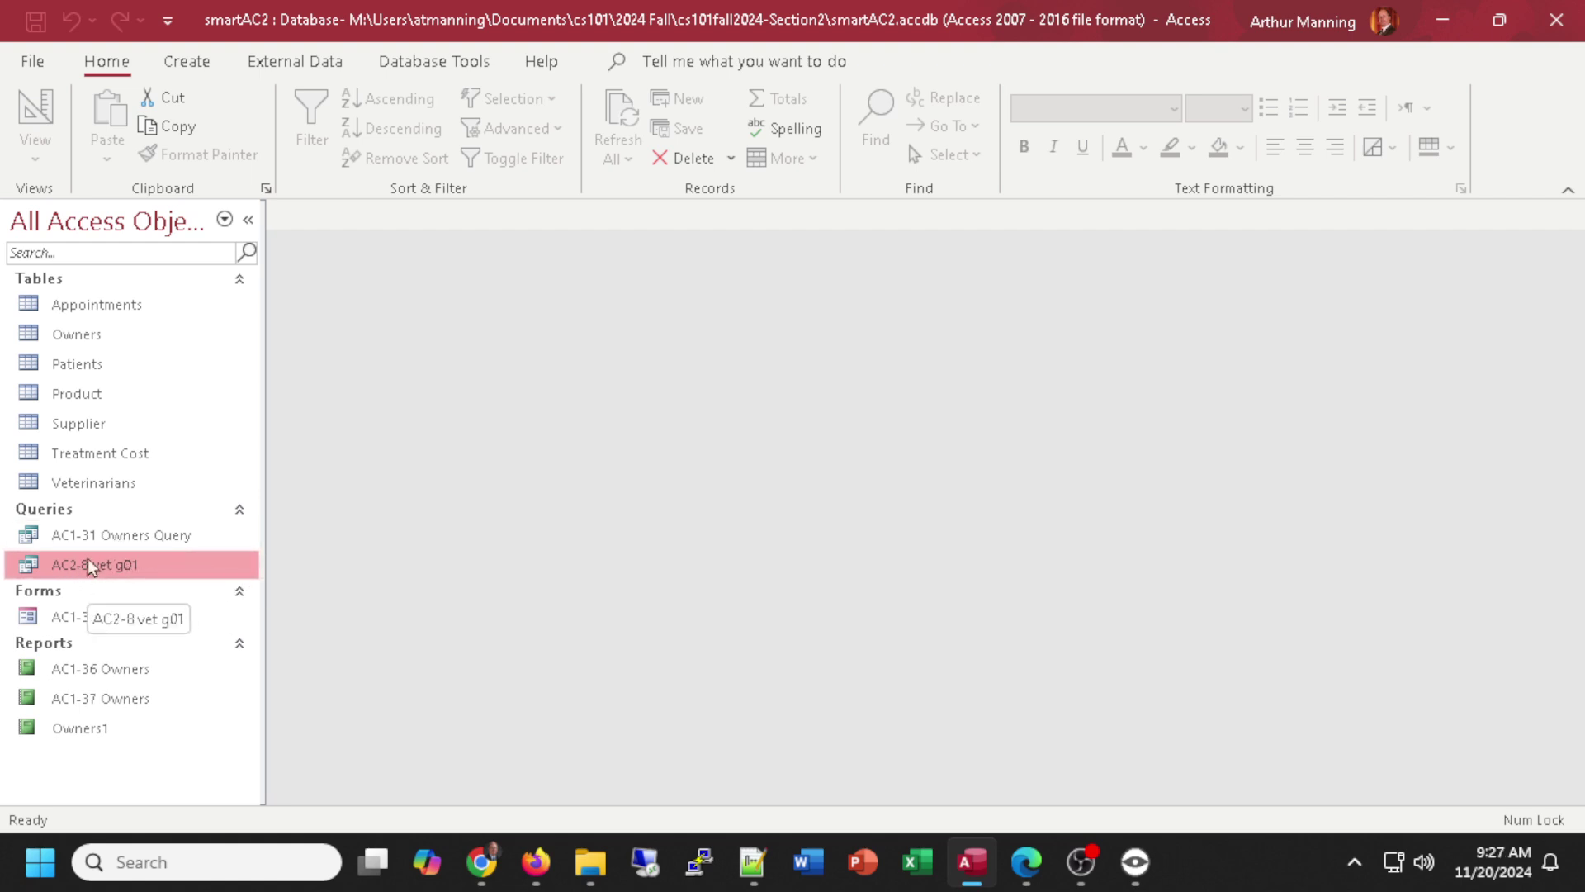
# Examine the Veterinarian criterion of the AC2-8 vet g01 query in Design view and close the query.
pyautogui.doubleClick(56, 562)
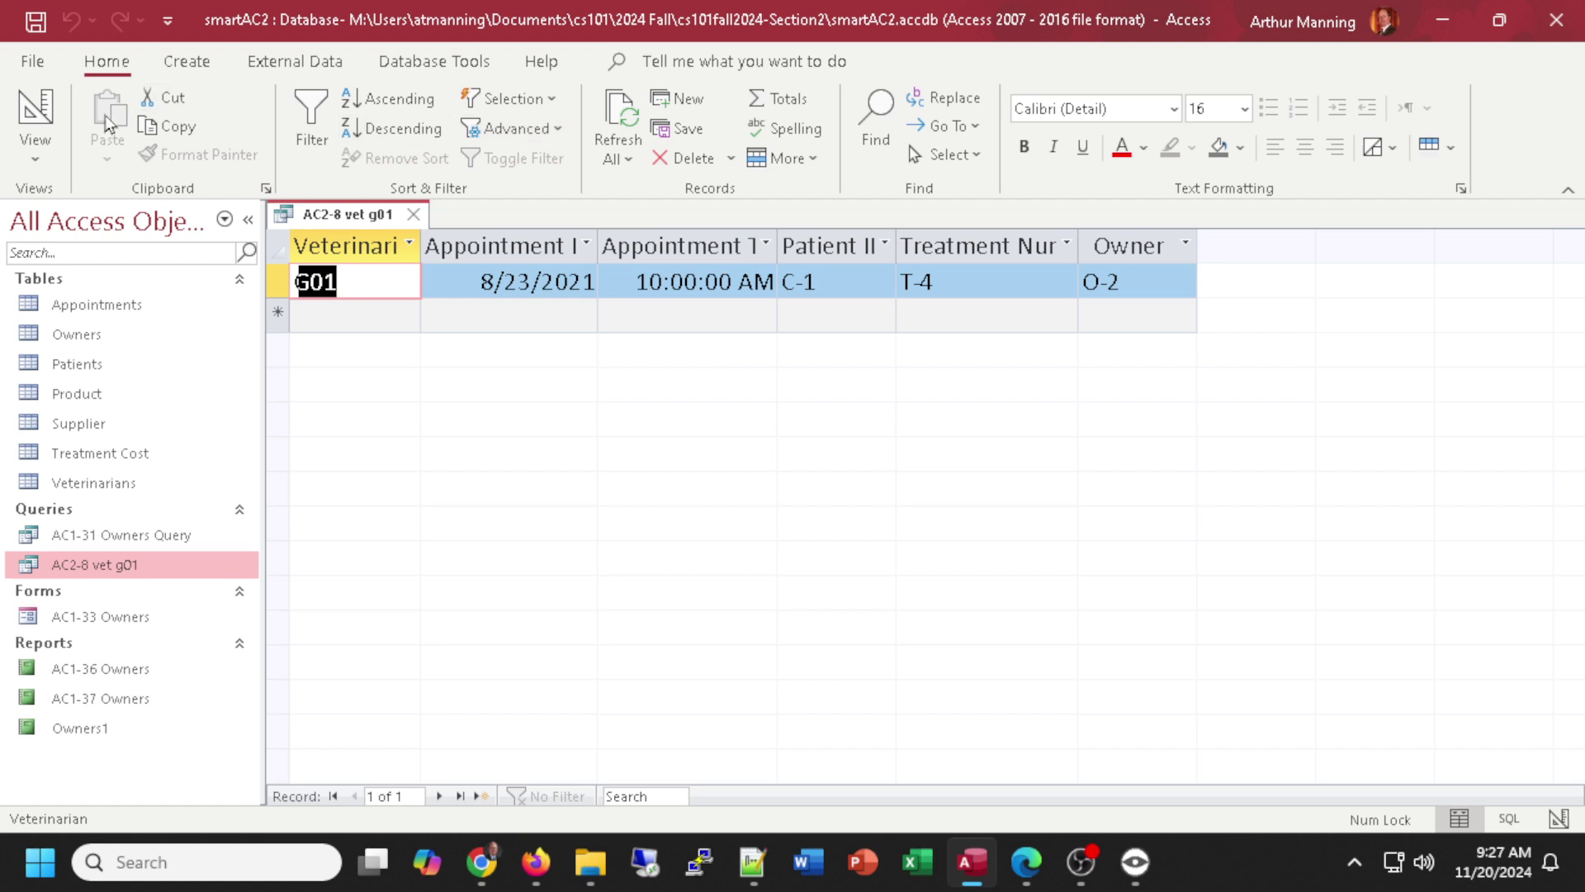
pyautogui.click(35, 116)
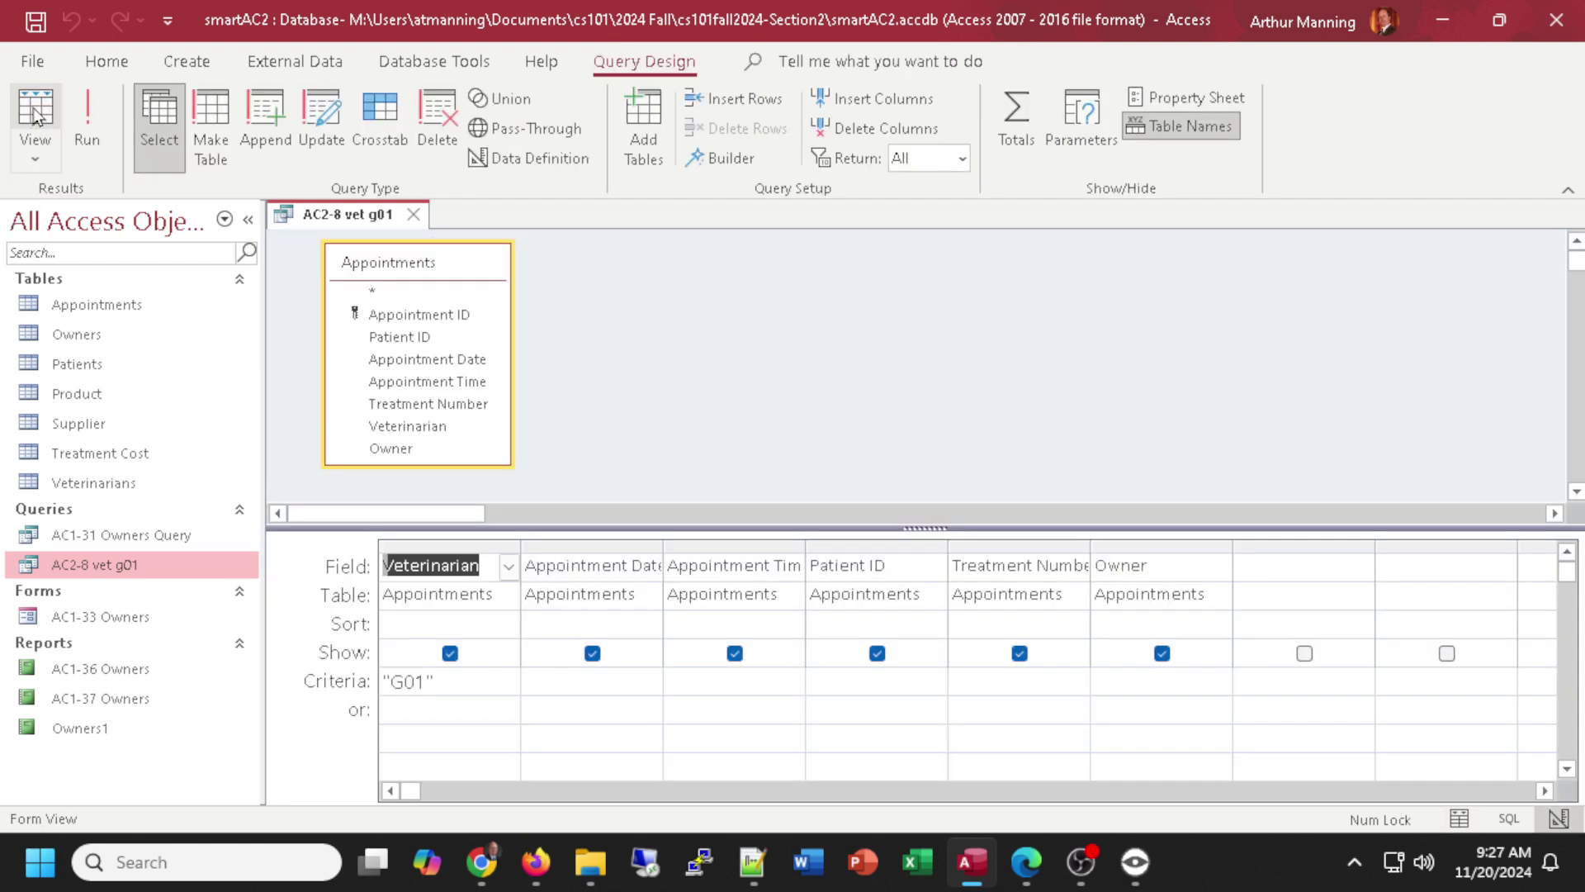
pyautogui.click(418, 680)
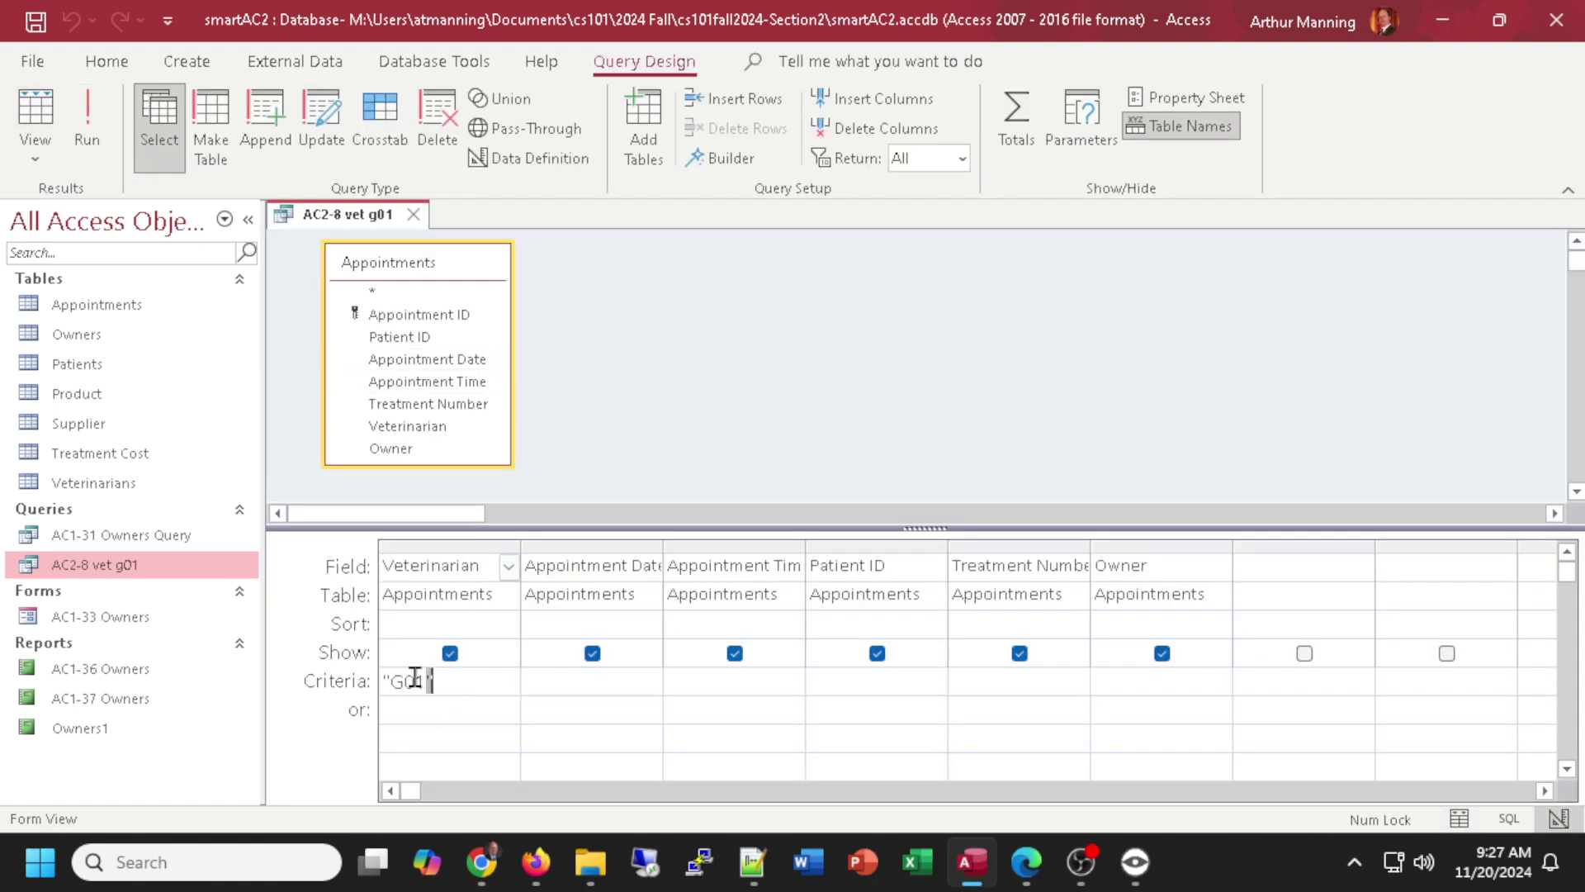
pyautogui.click(382, 678)
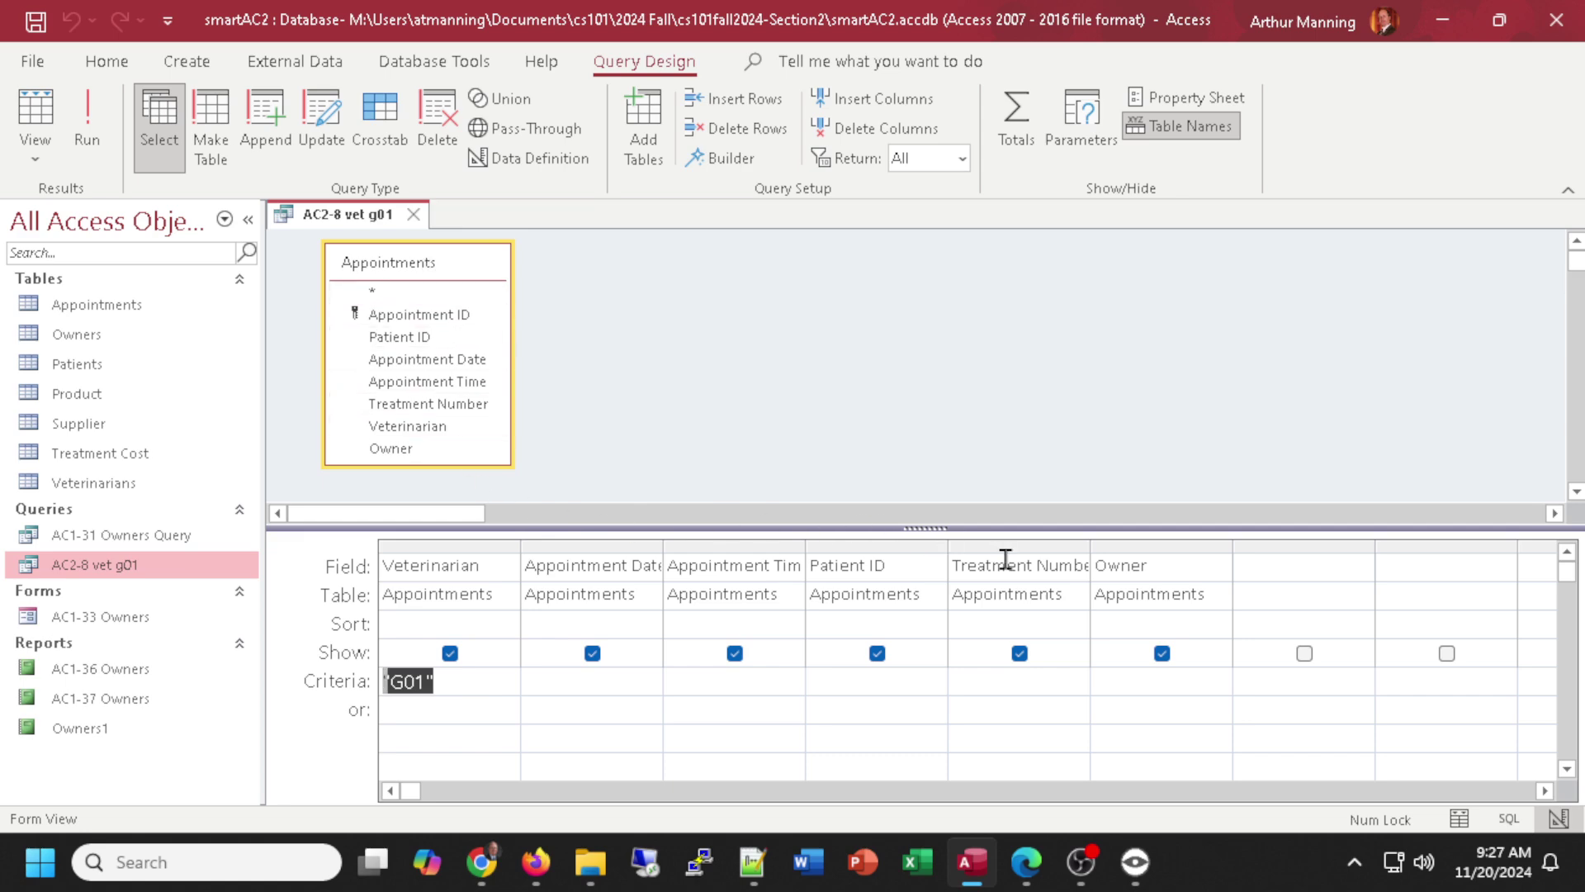
pyautogui.click(488, 679)
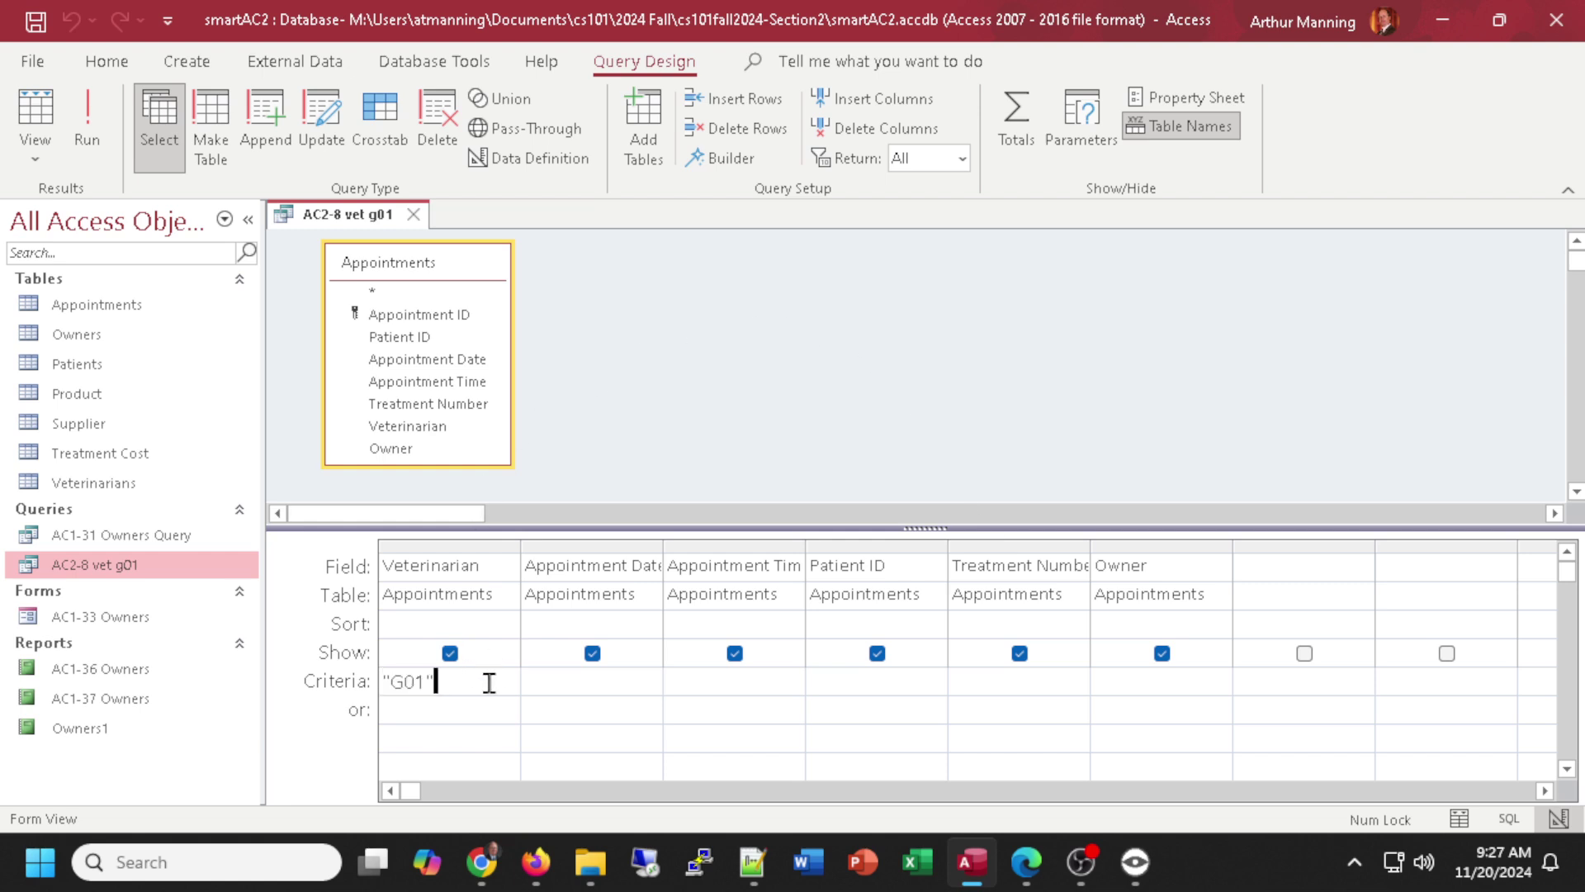
pyautogui.moveTo(488, 681); pyautogui.dragTo(369, 678)
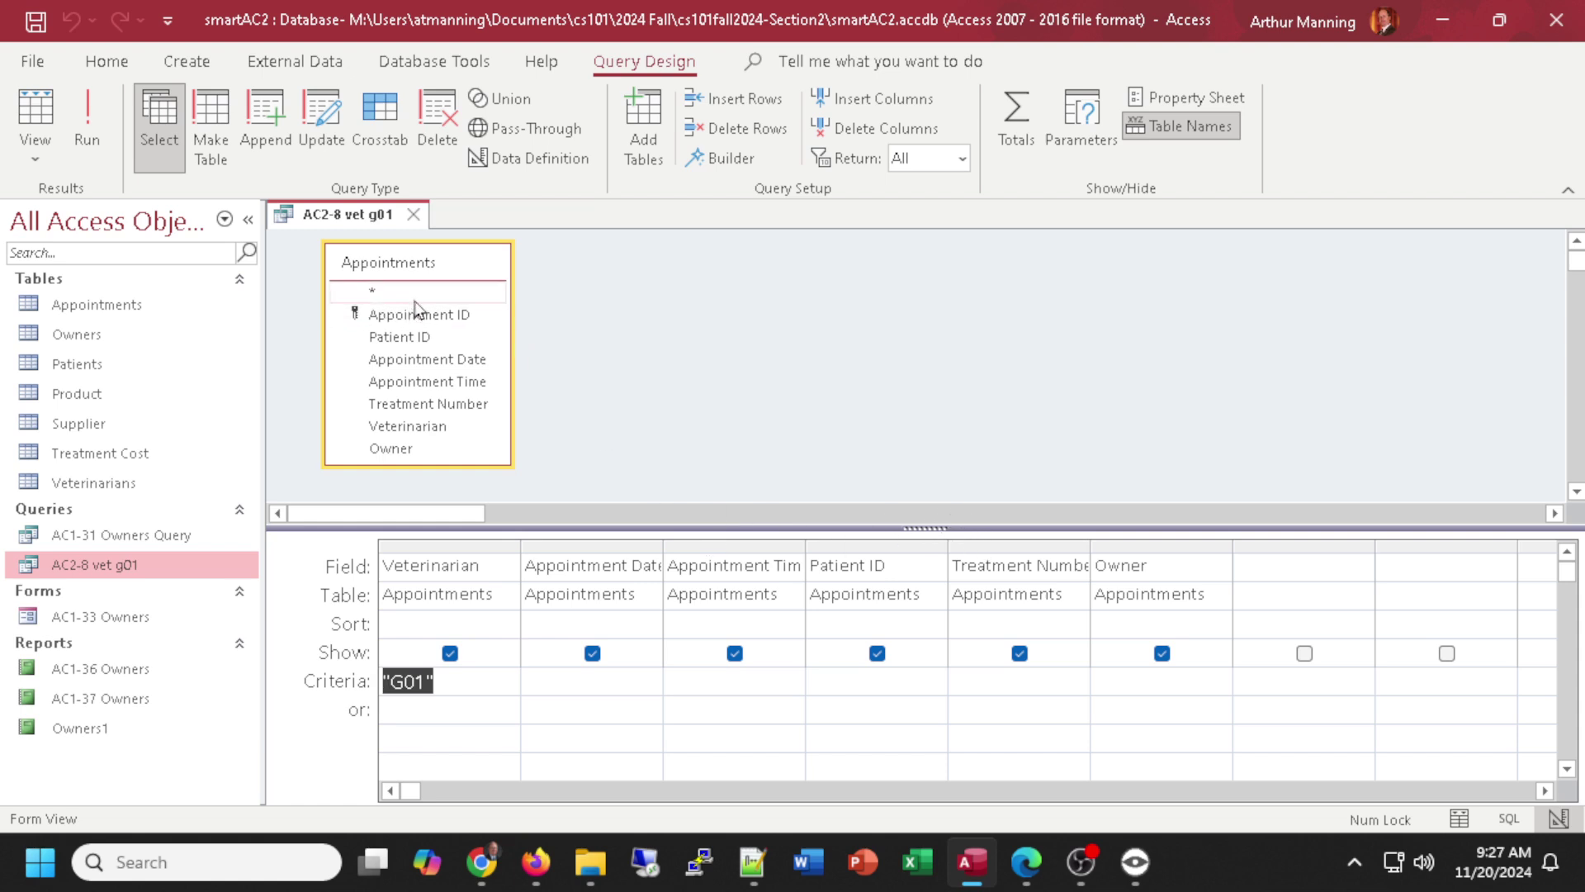
pyautogui.click(467, 678)
pyautogui.click(413, 216)
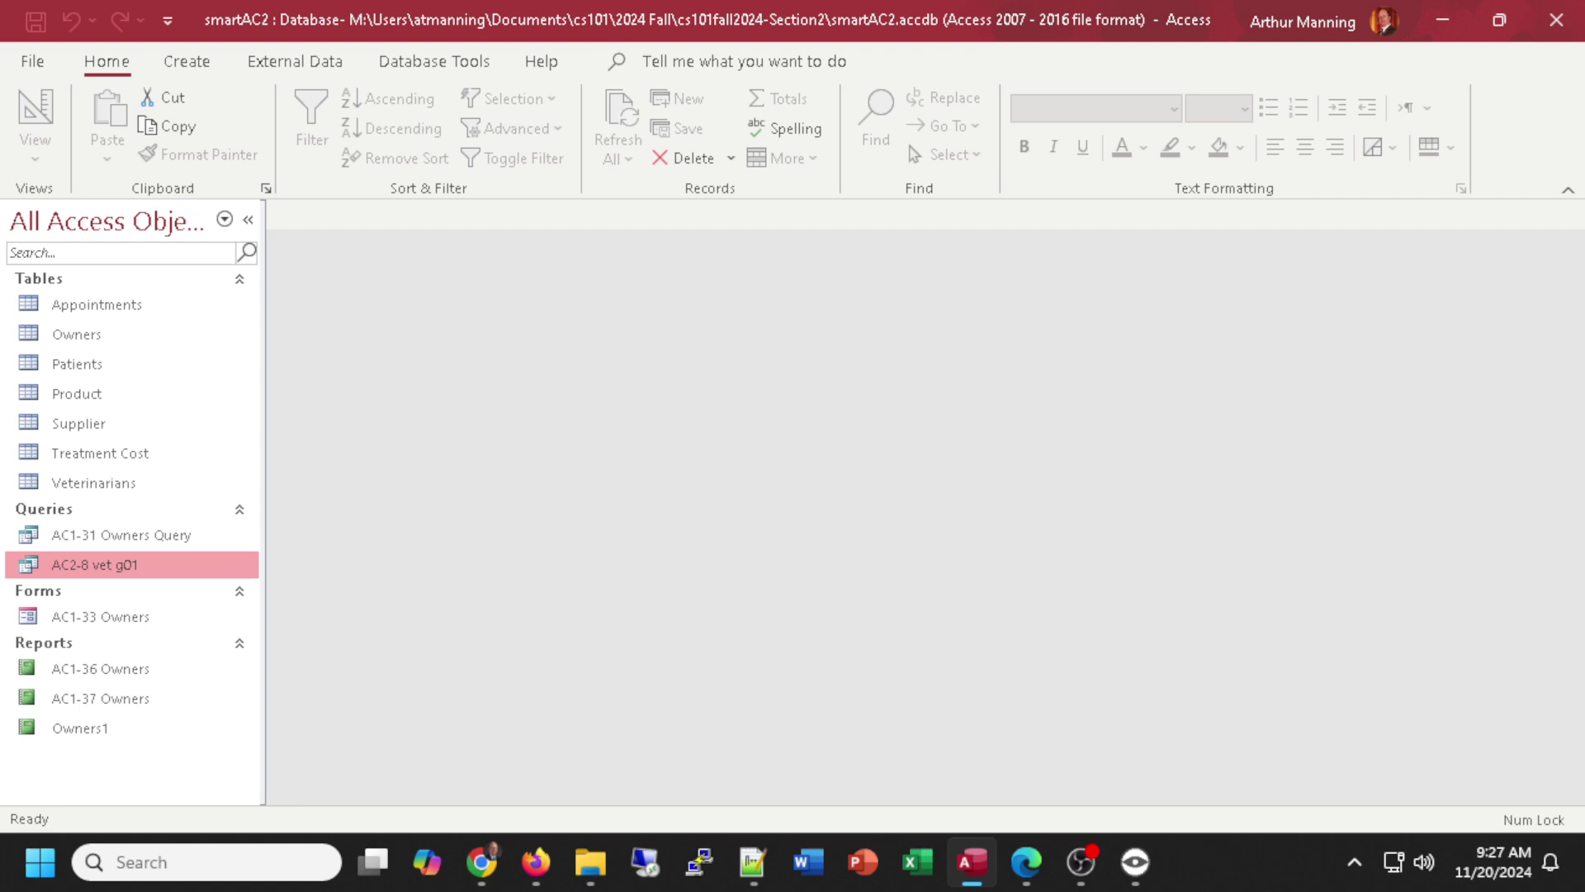
# Create a new query in Design view based on the Owners table and enlarge its field list to show every field.
pyautogui.hotkey('alt', 'Tab')
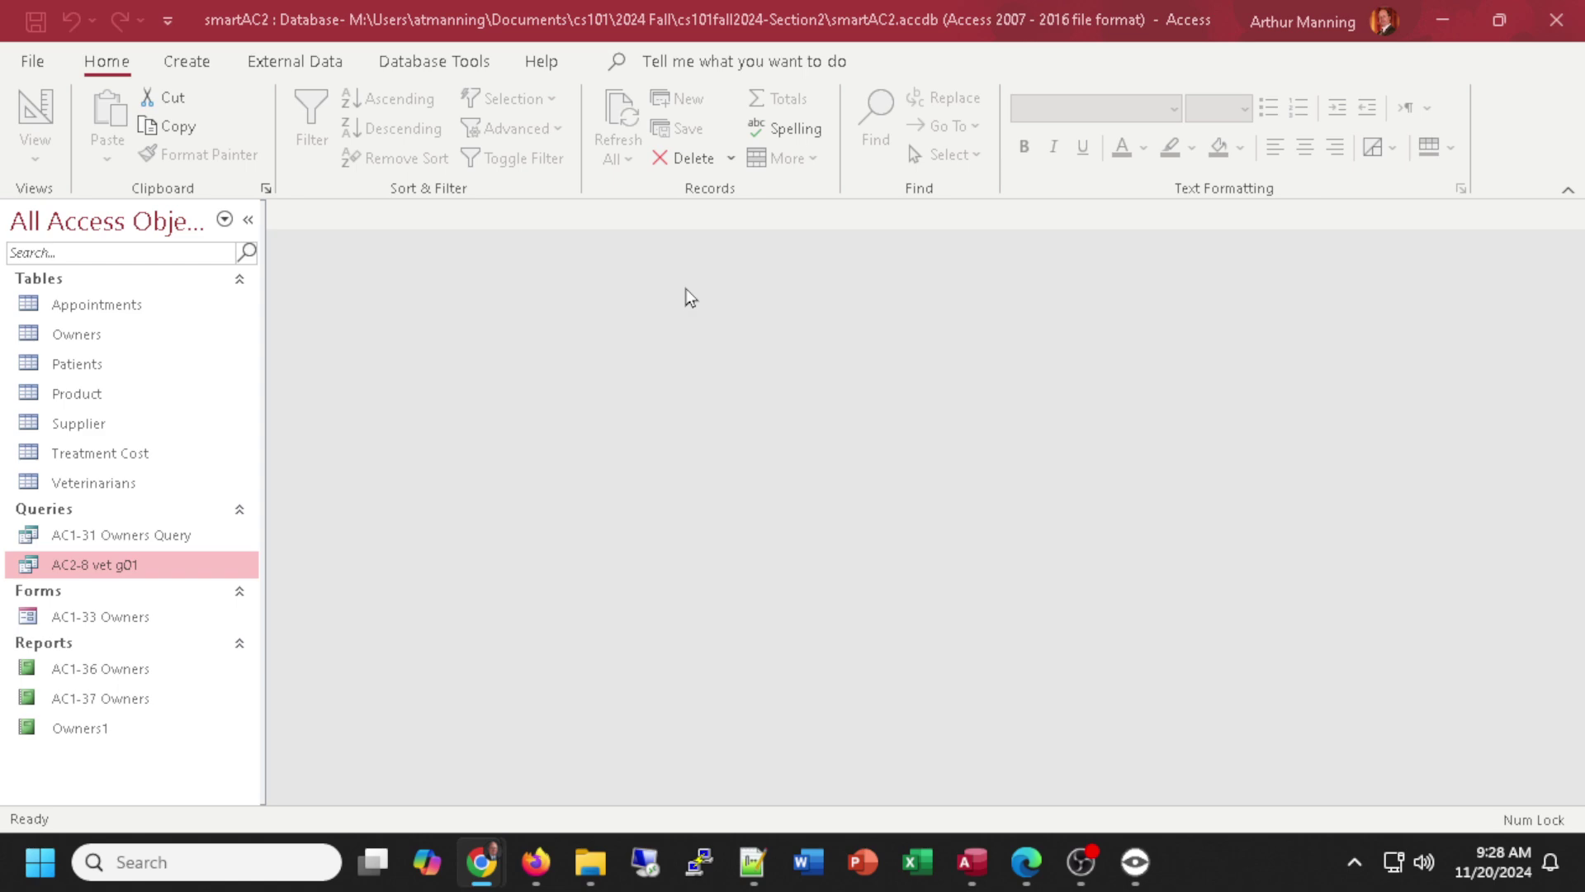
pyautogui.click(183, 69)
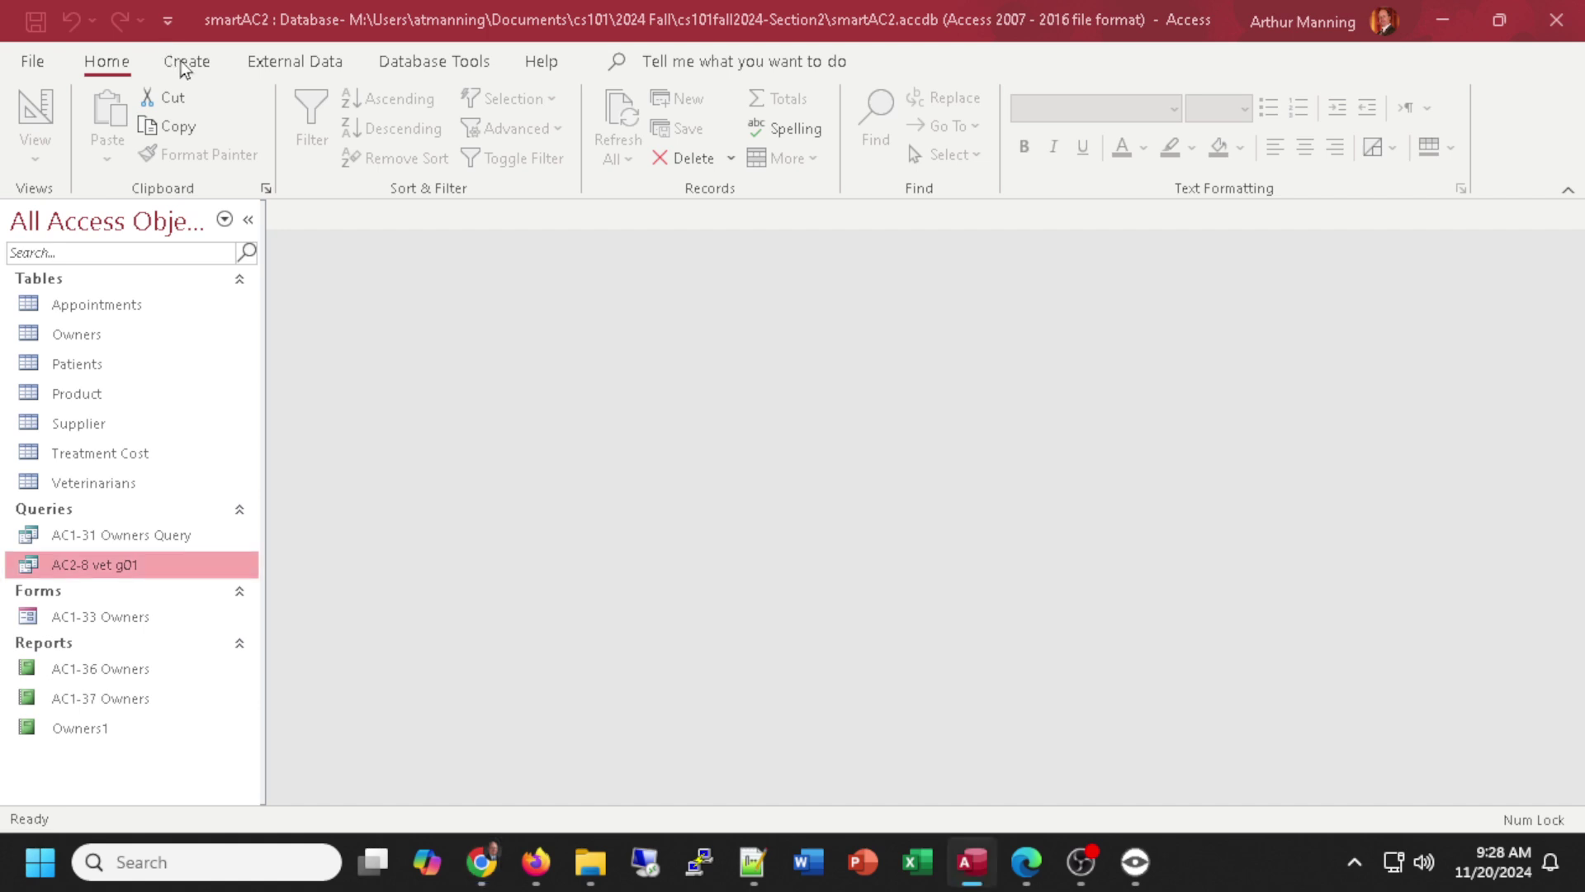
pyautogui.click(185, 66)
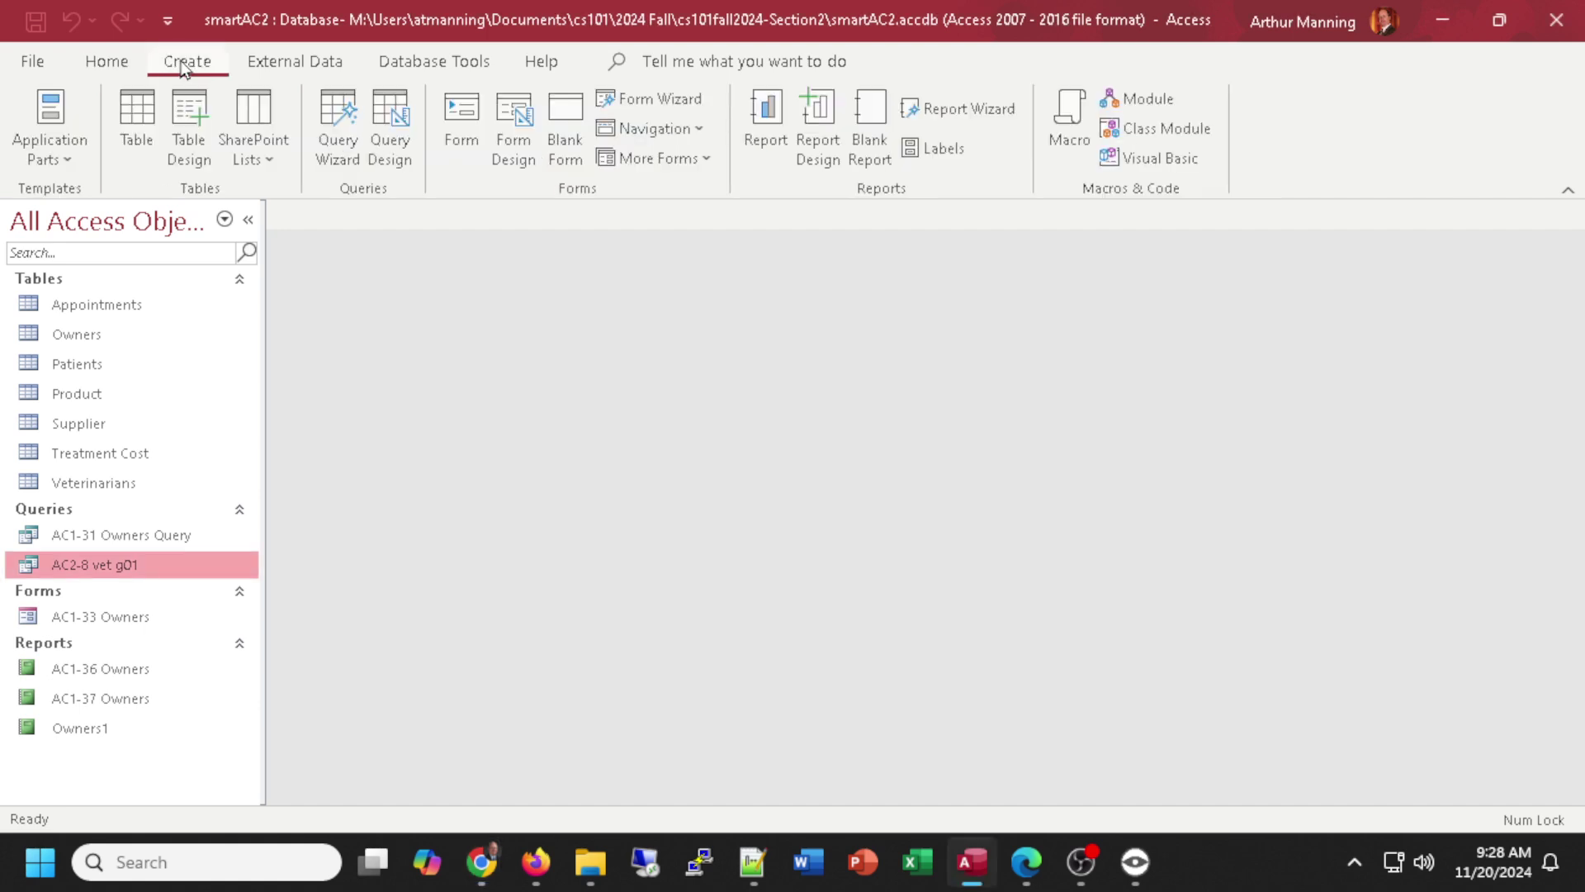
pyautogui.click(403, 121)
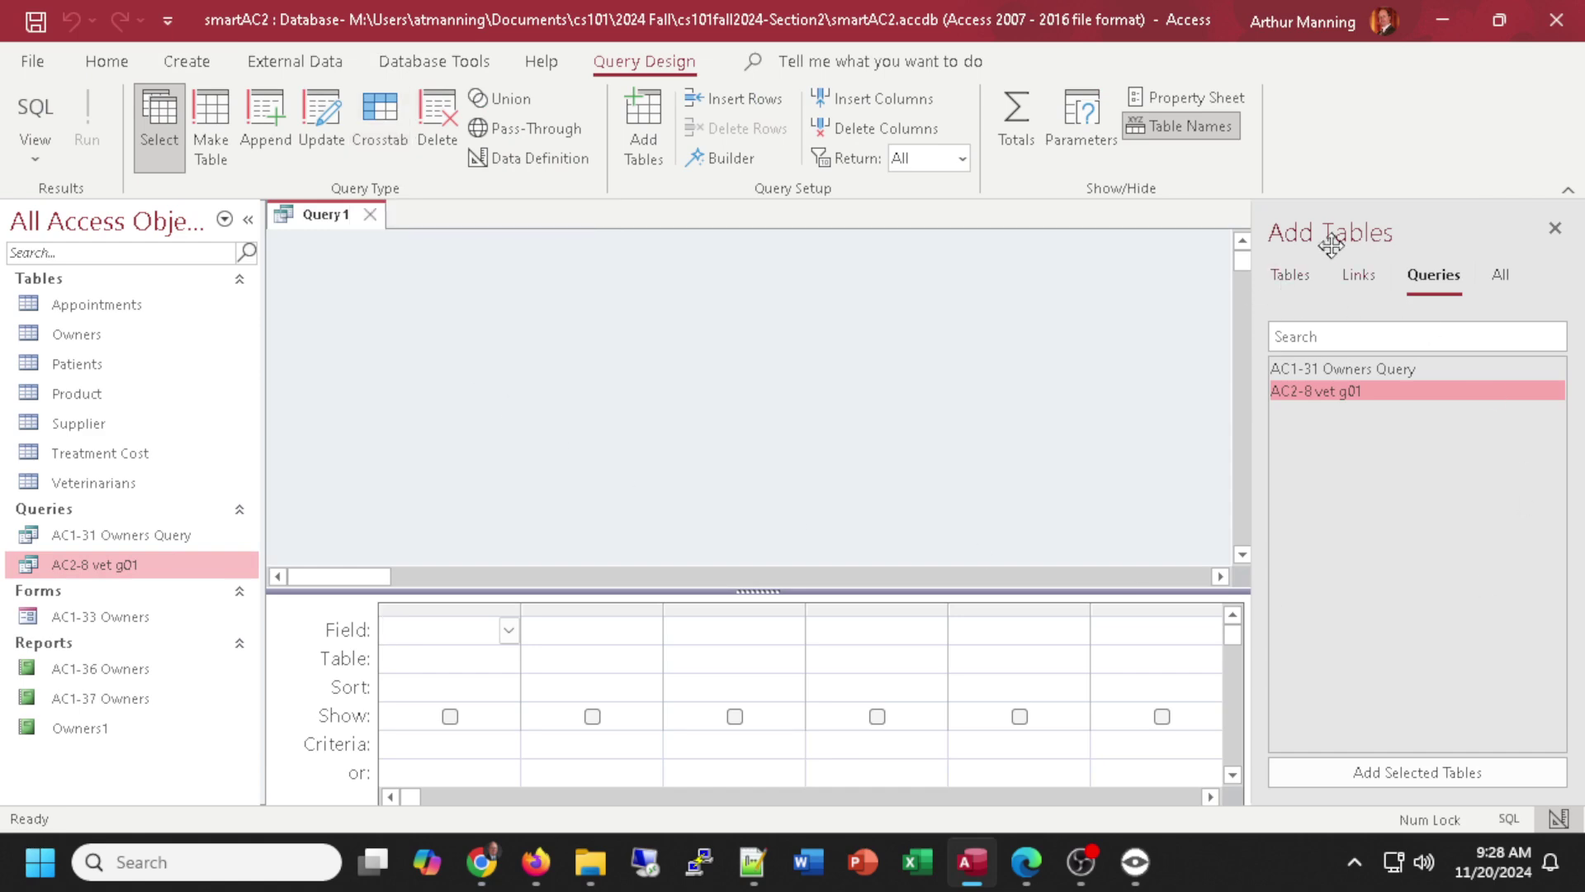
pyautogui.click(1285, 276)
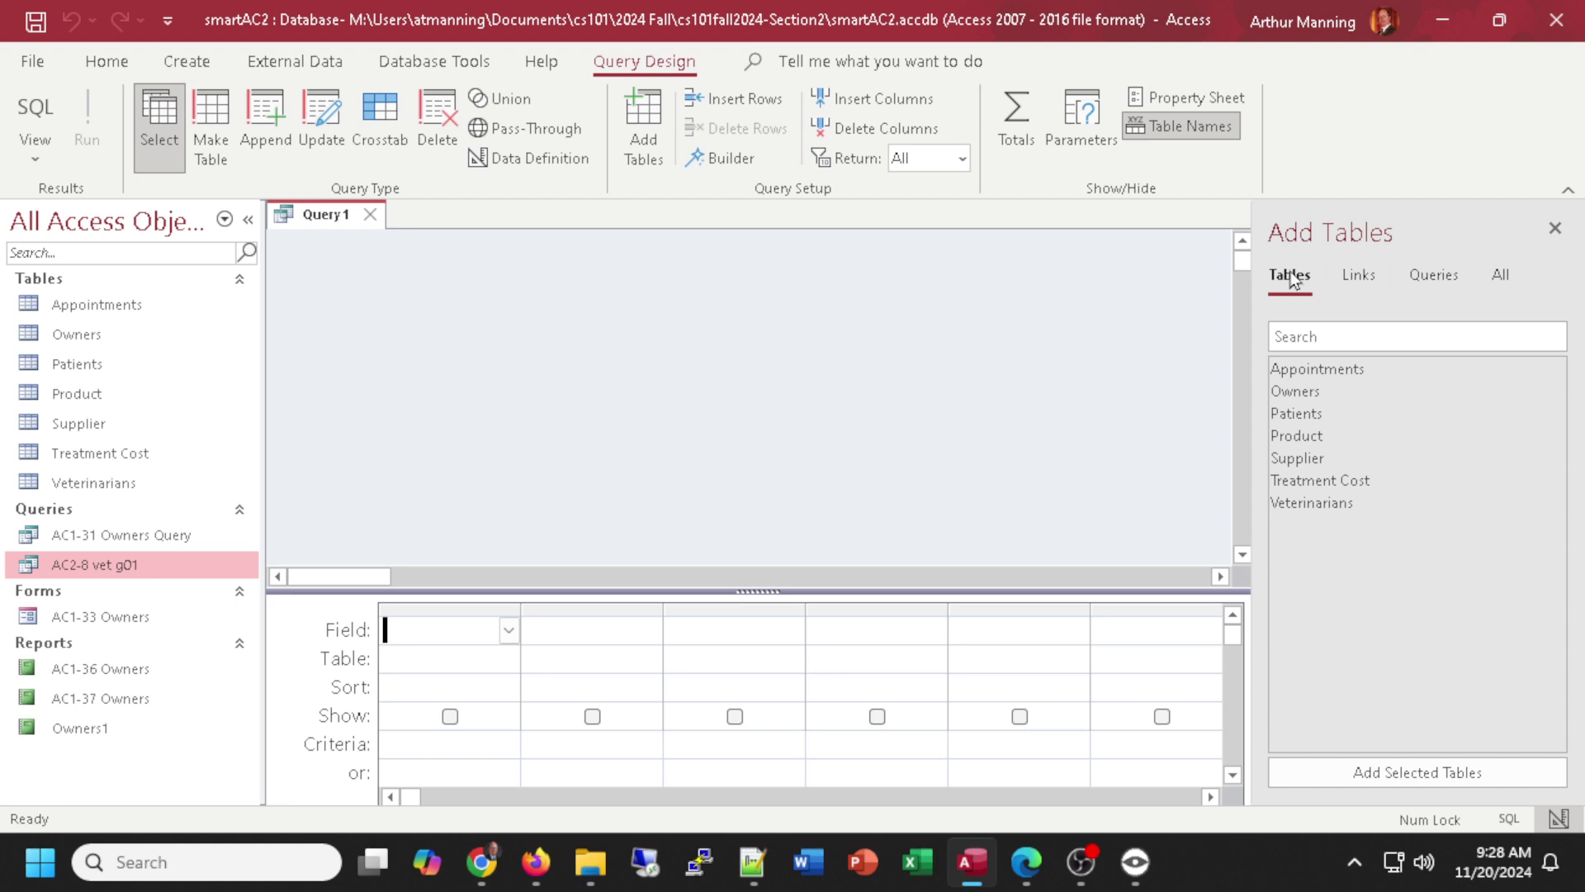
pyautogui.doubleClick(1286, 389)
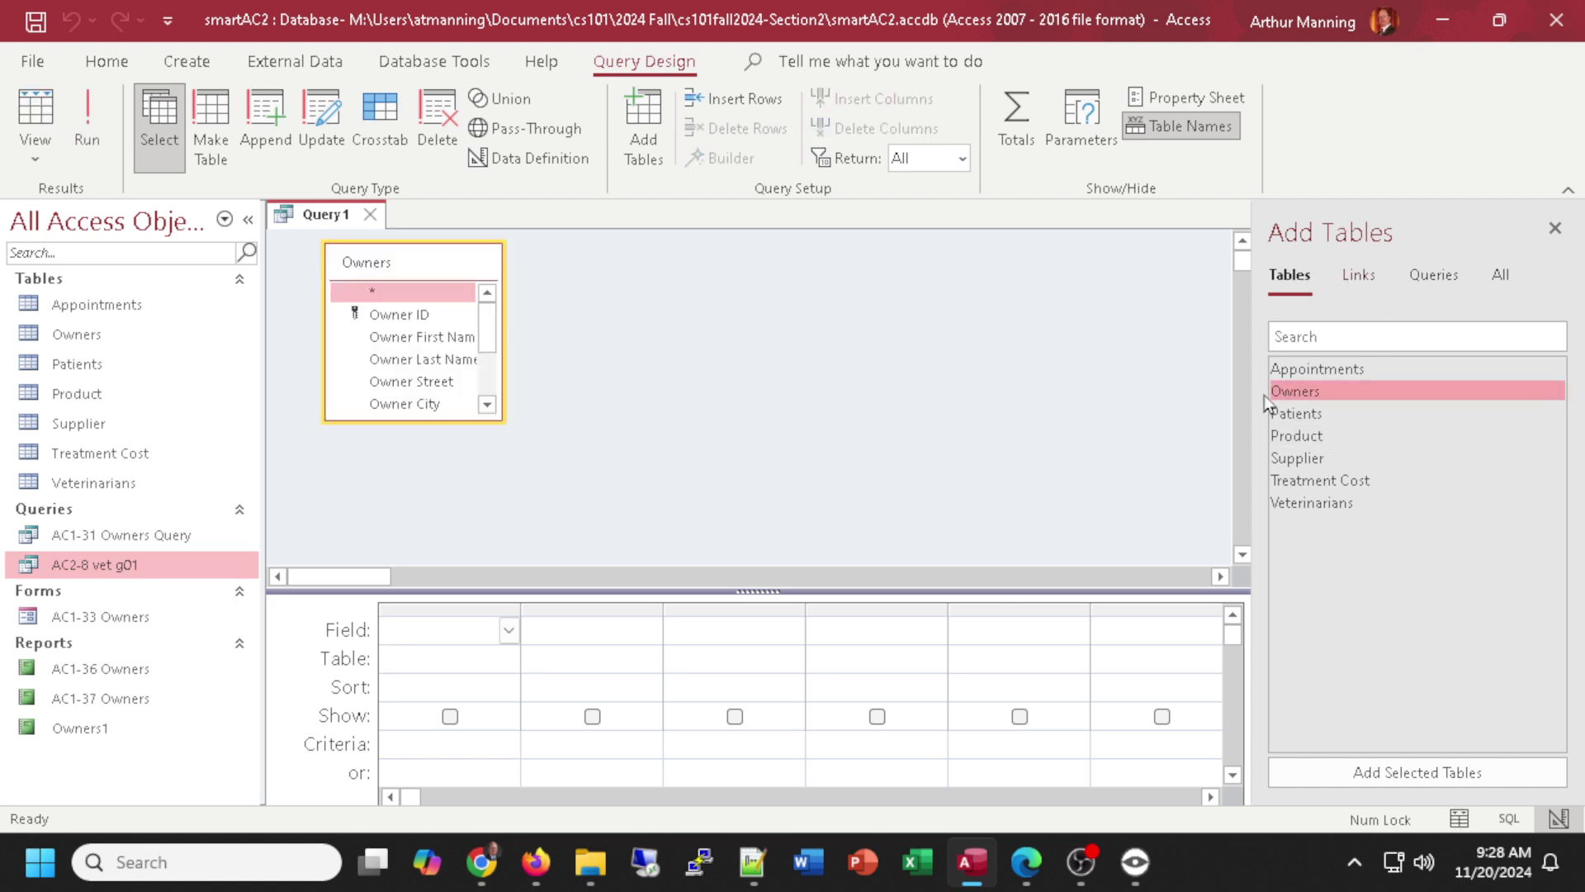
pyautogui.moveTo(497, 415); pyautogui.dragTo(575, 540)
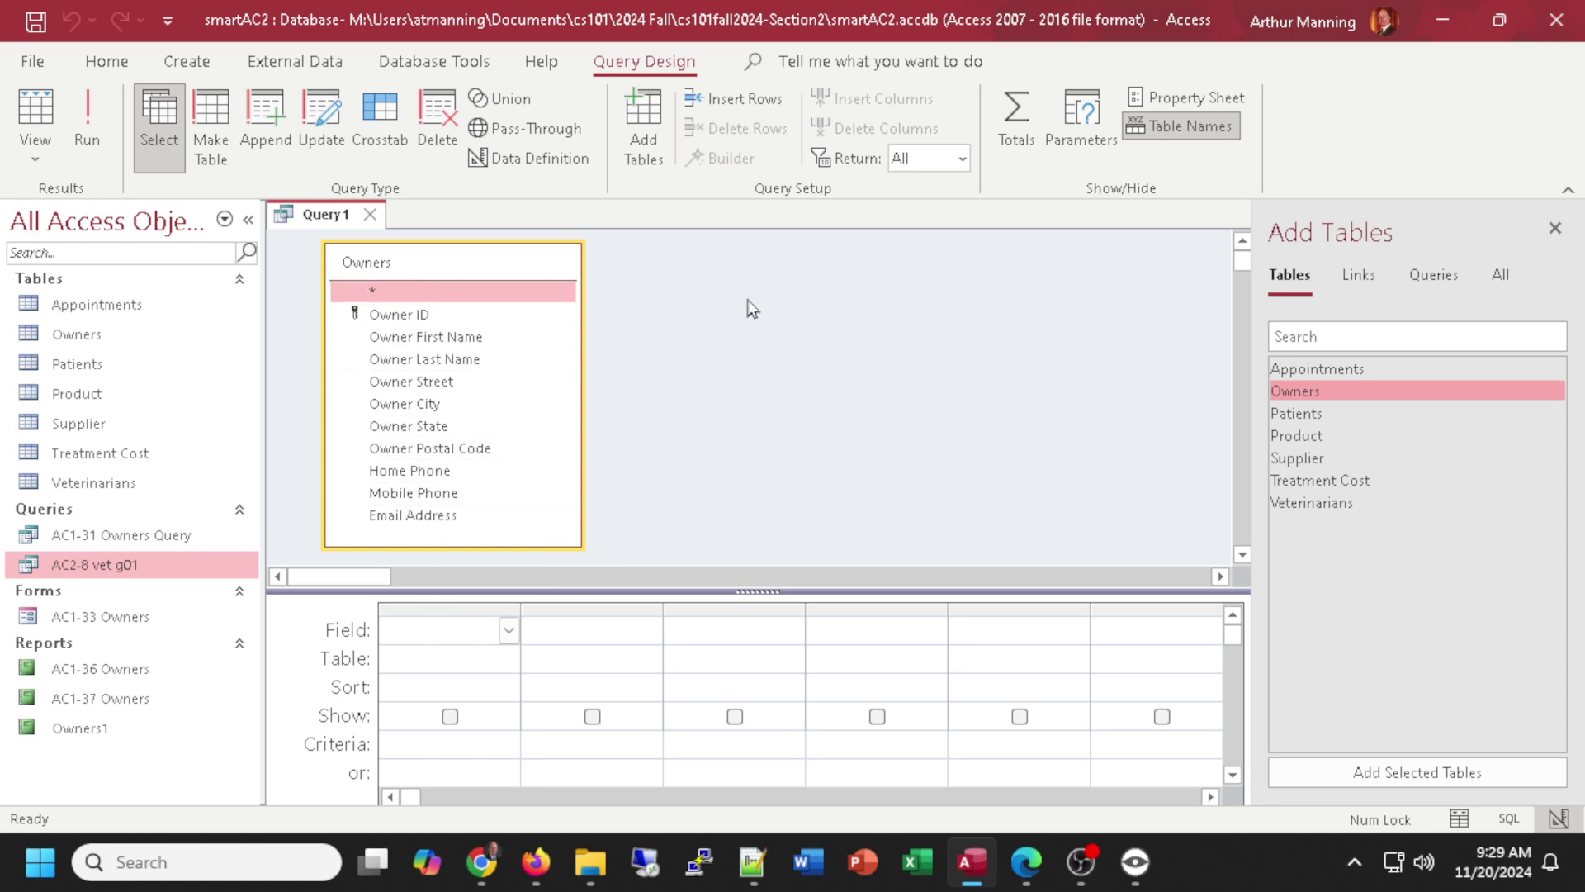
# Add Owner First Name, Owner Last Name, Owner Street, Owner City, Owner State and Owner Postal Code to the query grid.
pyautogui.doubleClick(430, 338)
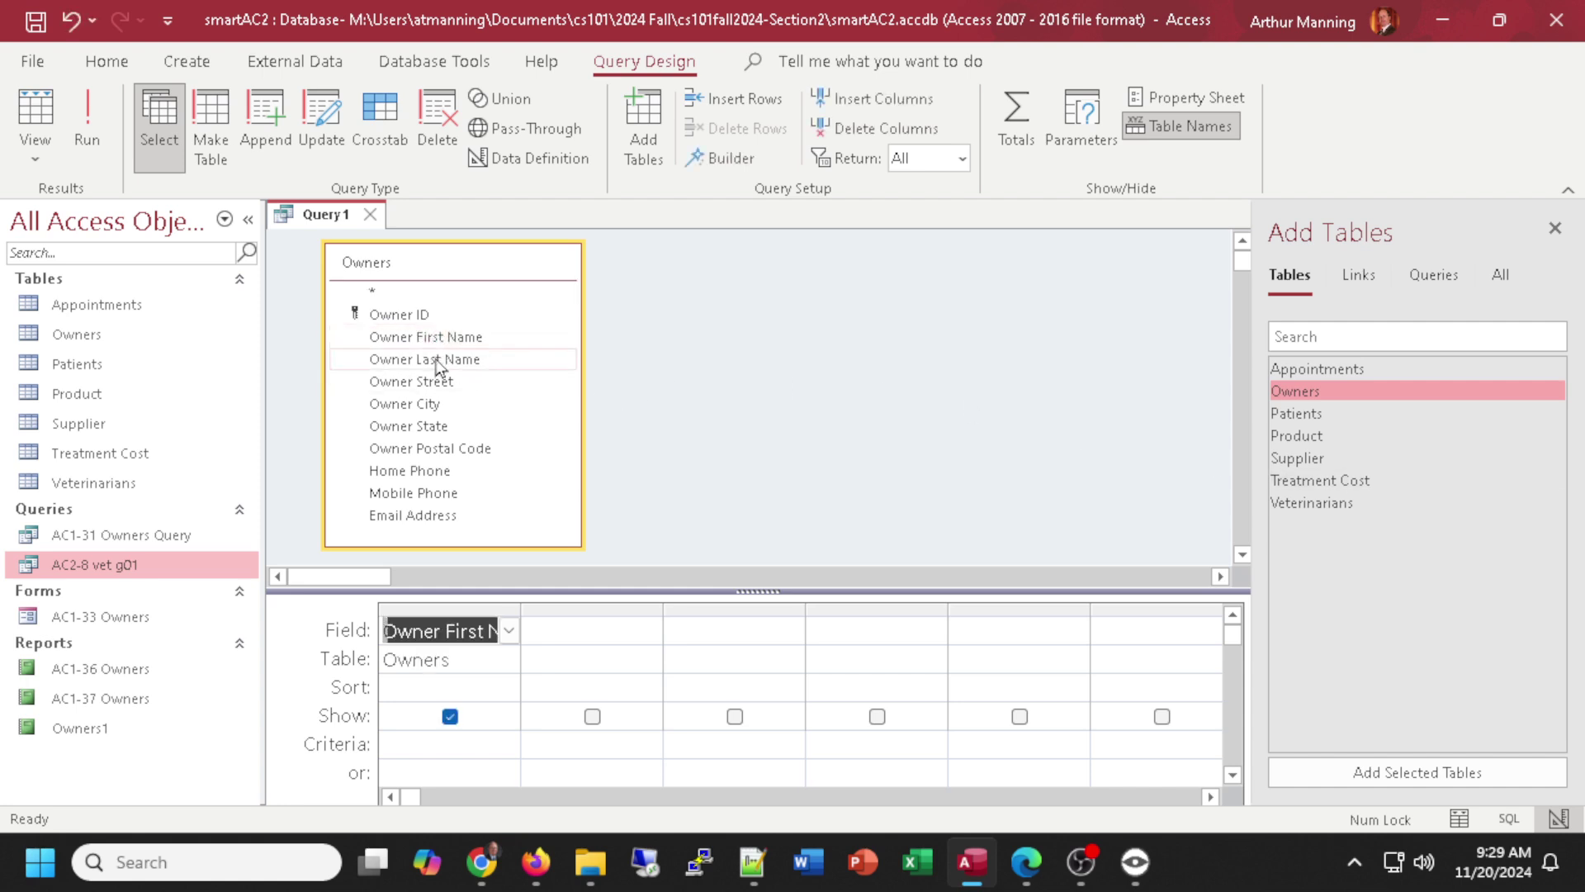
pyautogui.doubleClick(435, 361)
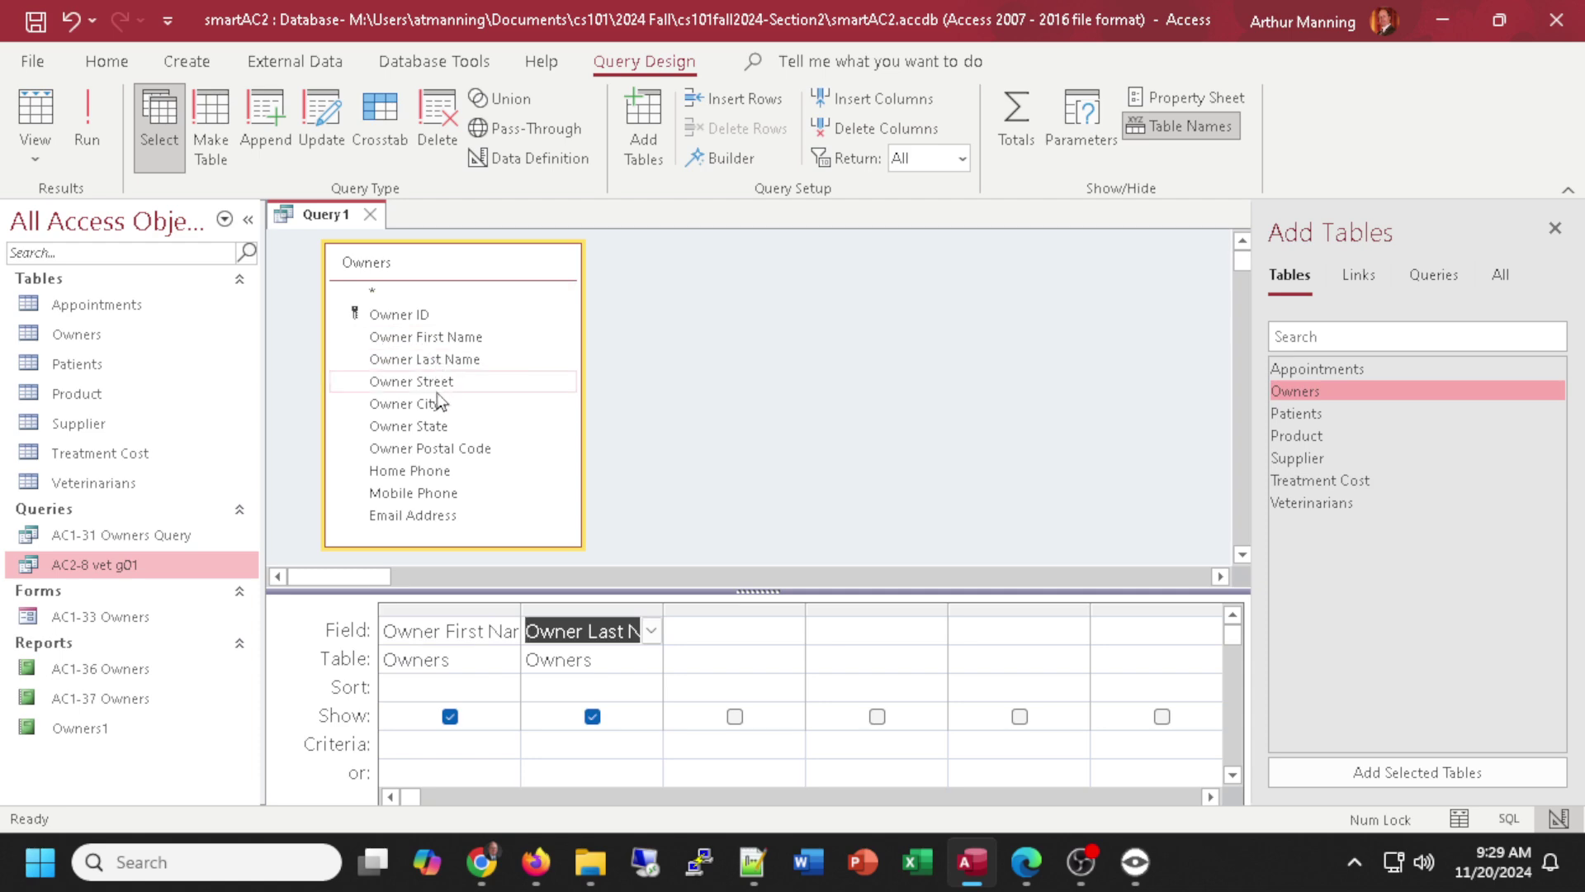
pyautogui.click(430, 381)
pyautogui.doubleClick(430, 381)
pyautogui.doubleClick(428, 403)
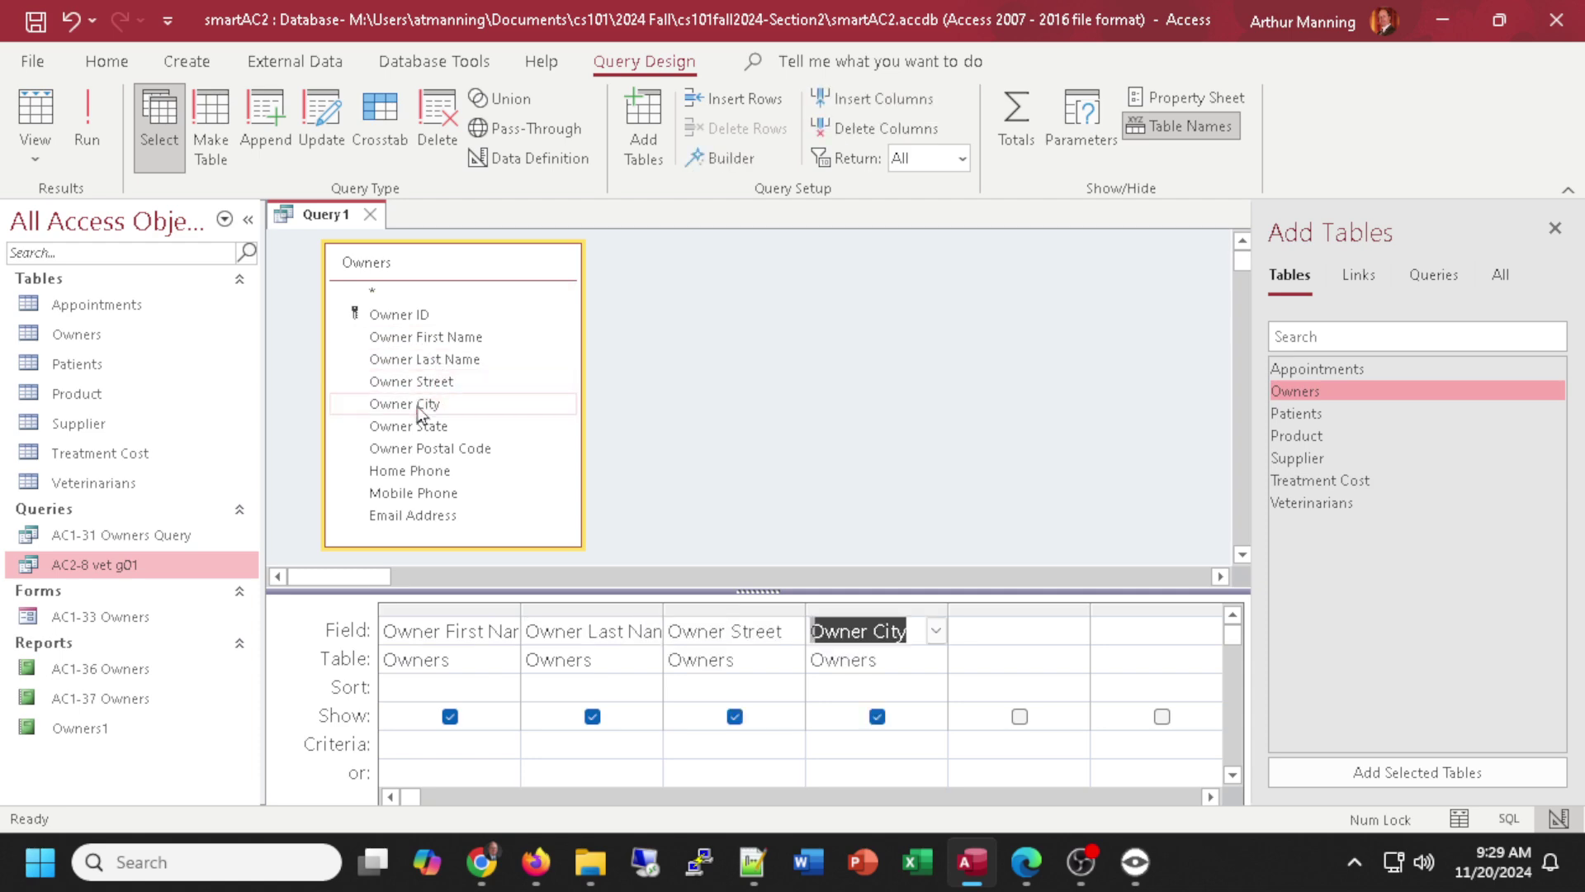
pyautogui.doubleClick(422, 426)
pyautogui.click(424, 449)
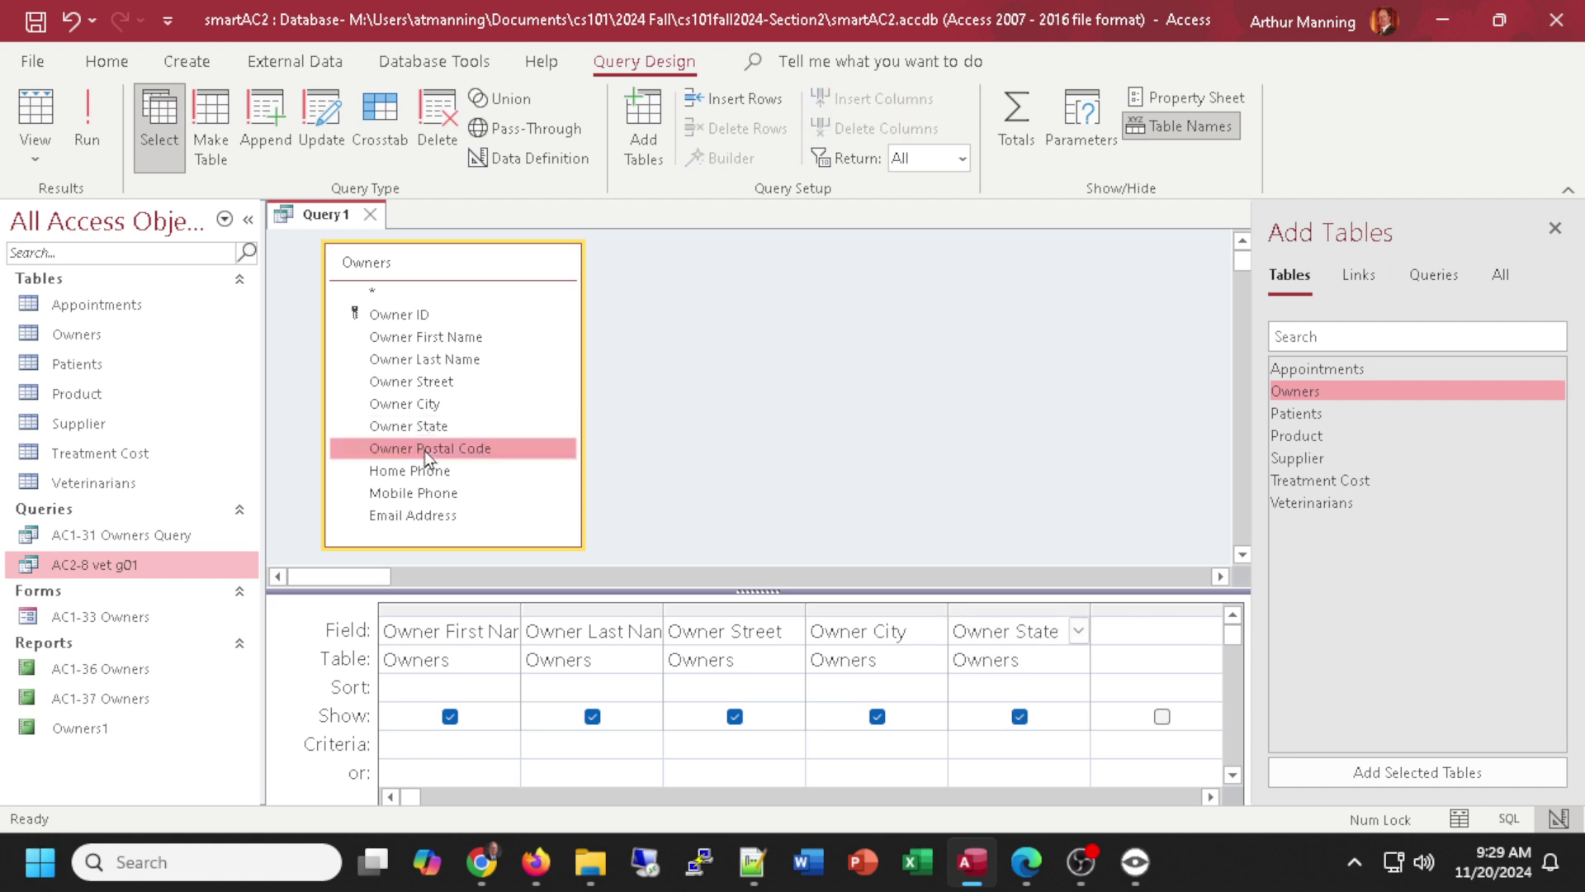
pyautogui.doubleClick(424, 449)
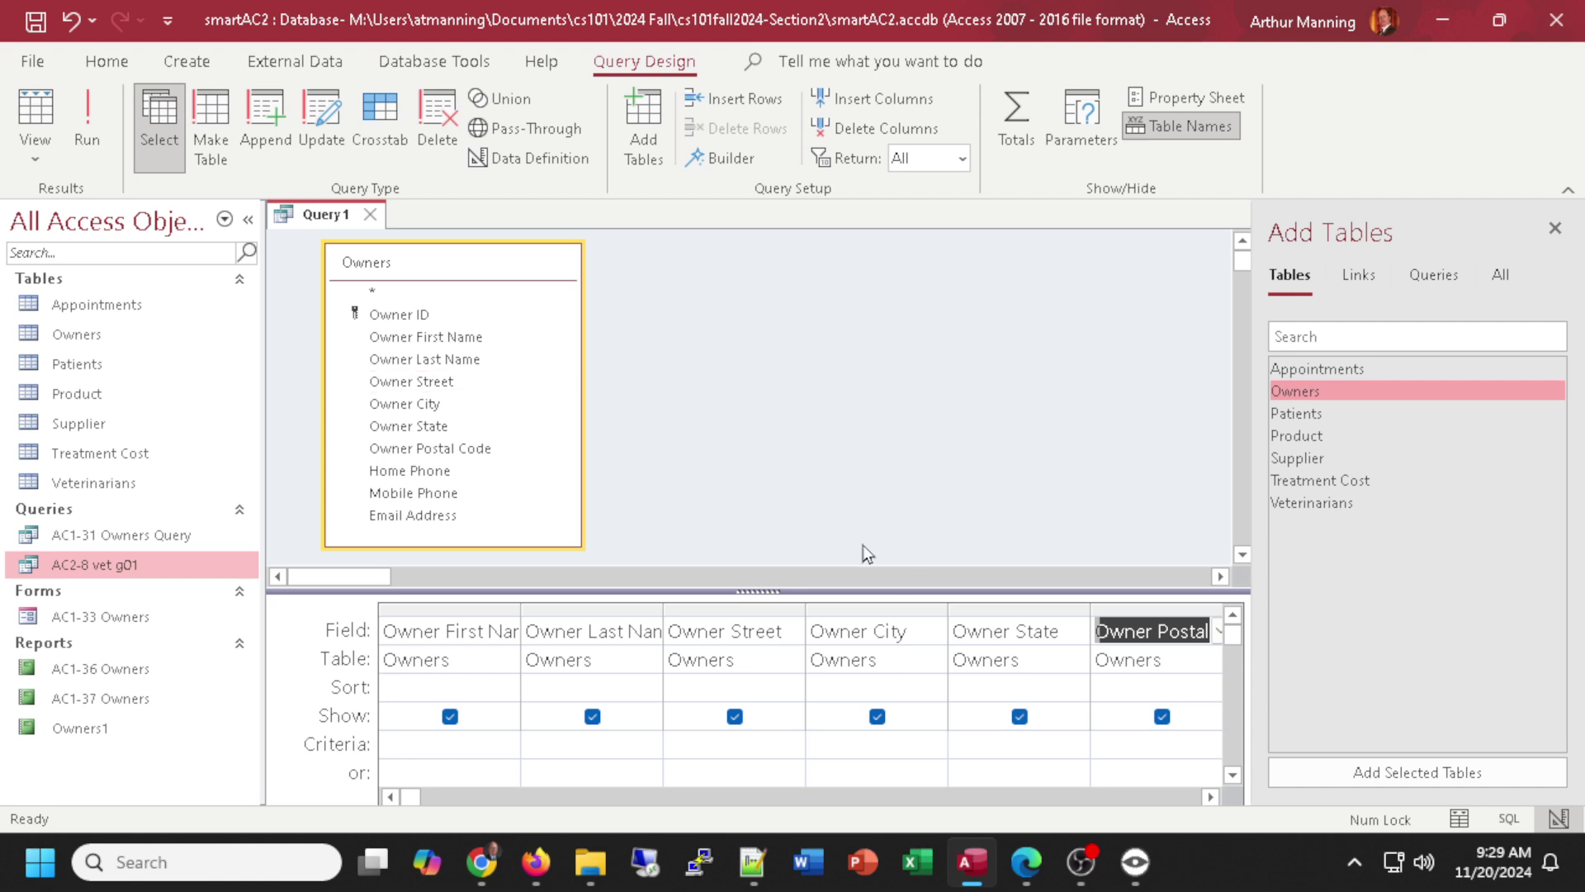
# Display the query in Datasheet view, reduce the row height and widen the Owner Street column.
pyautogui.click(32, 106)
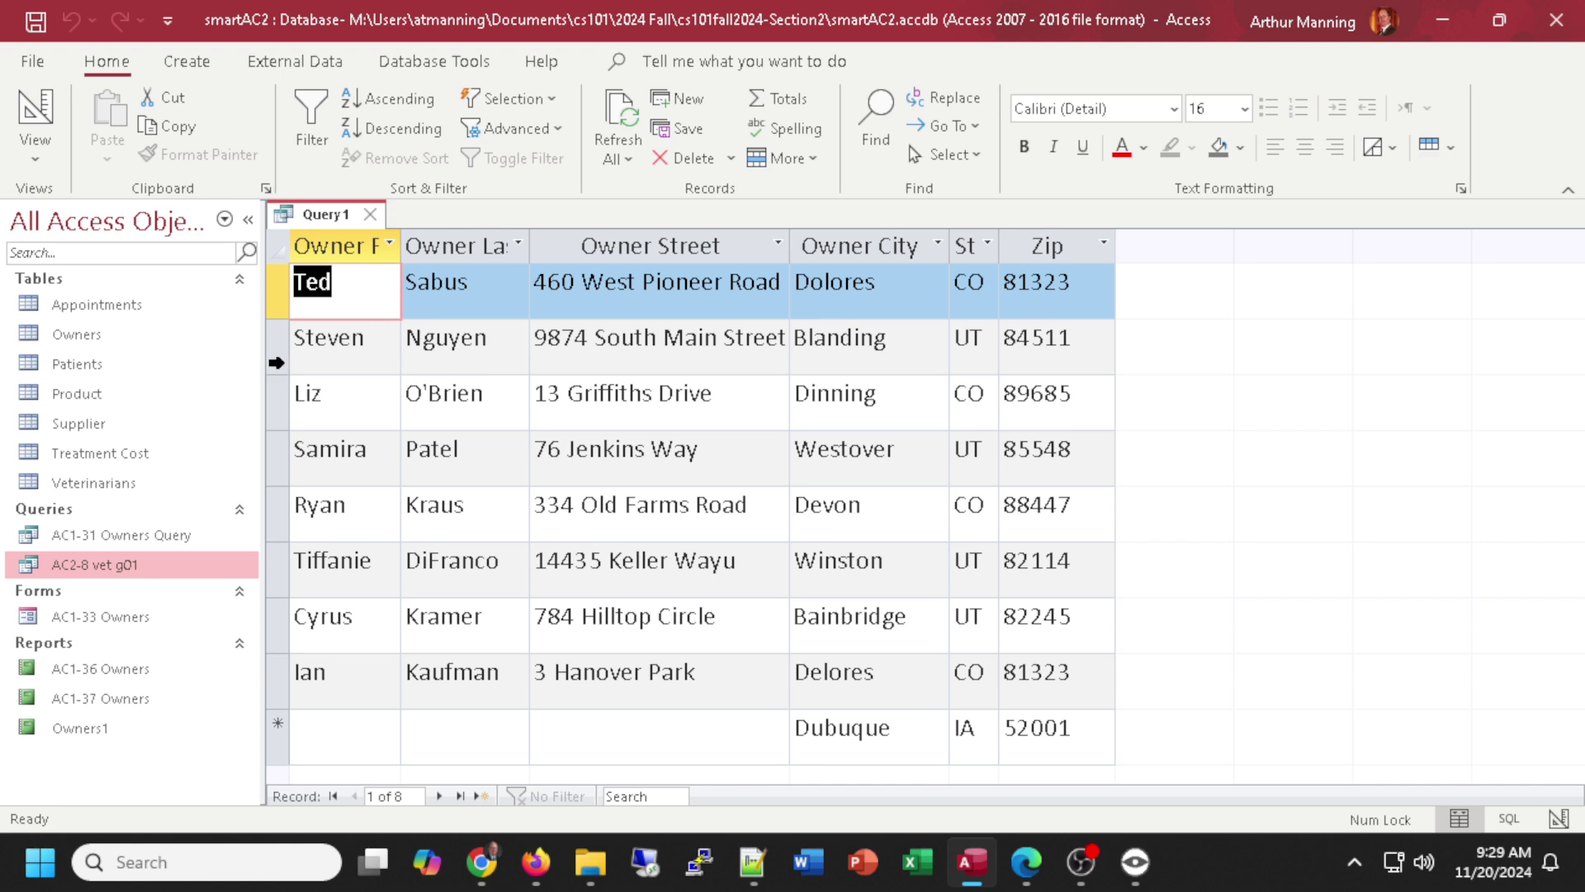
pyautogui.moveTo(266, 319); pyautogui.dragTo(267, 307)
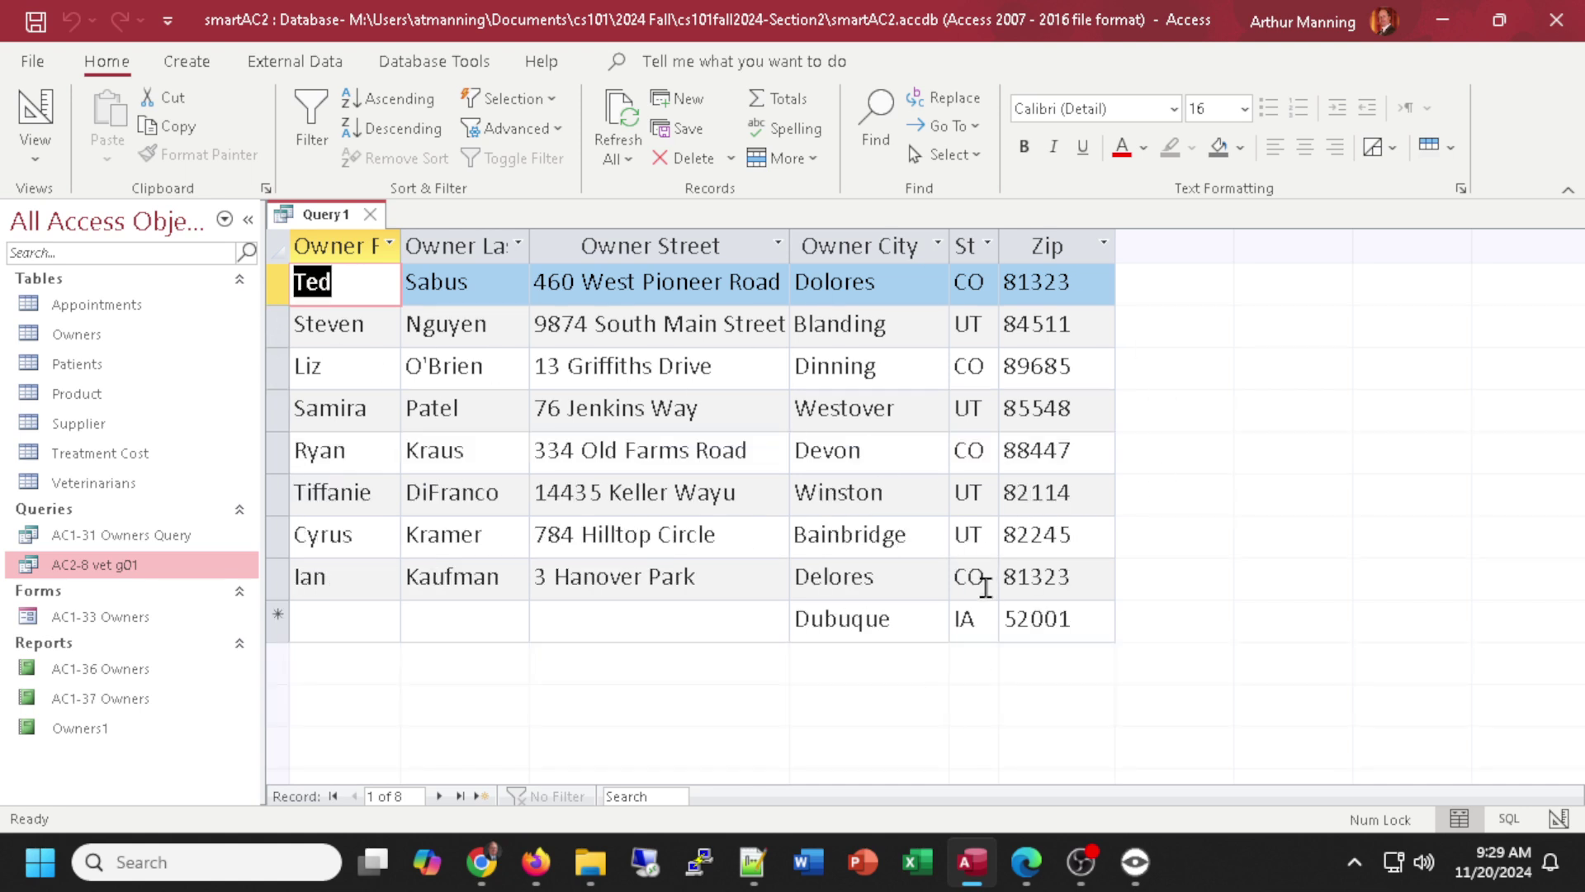
pyautogui.moveTo(790, 248); pyautogui.dragTo(879, 248)
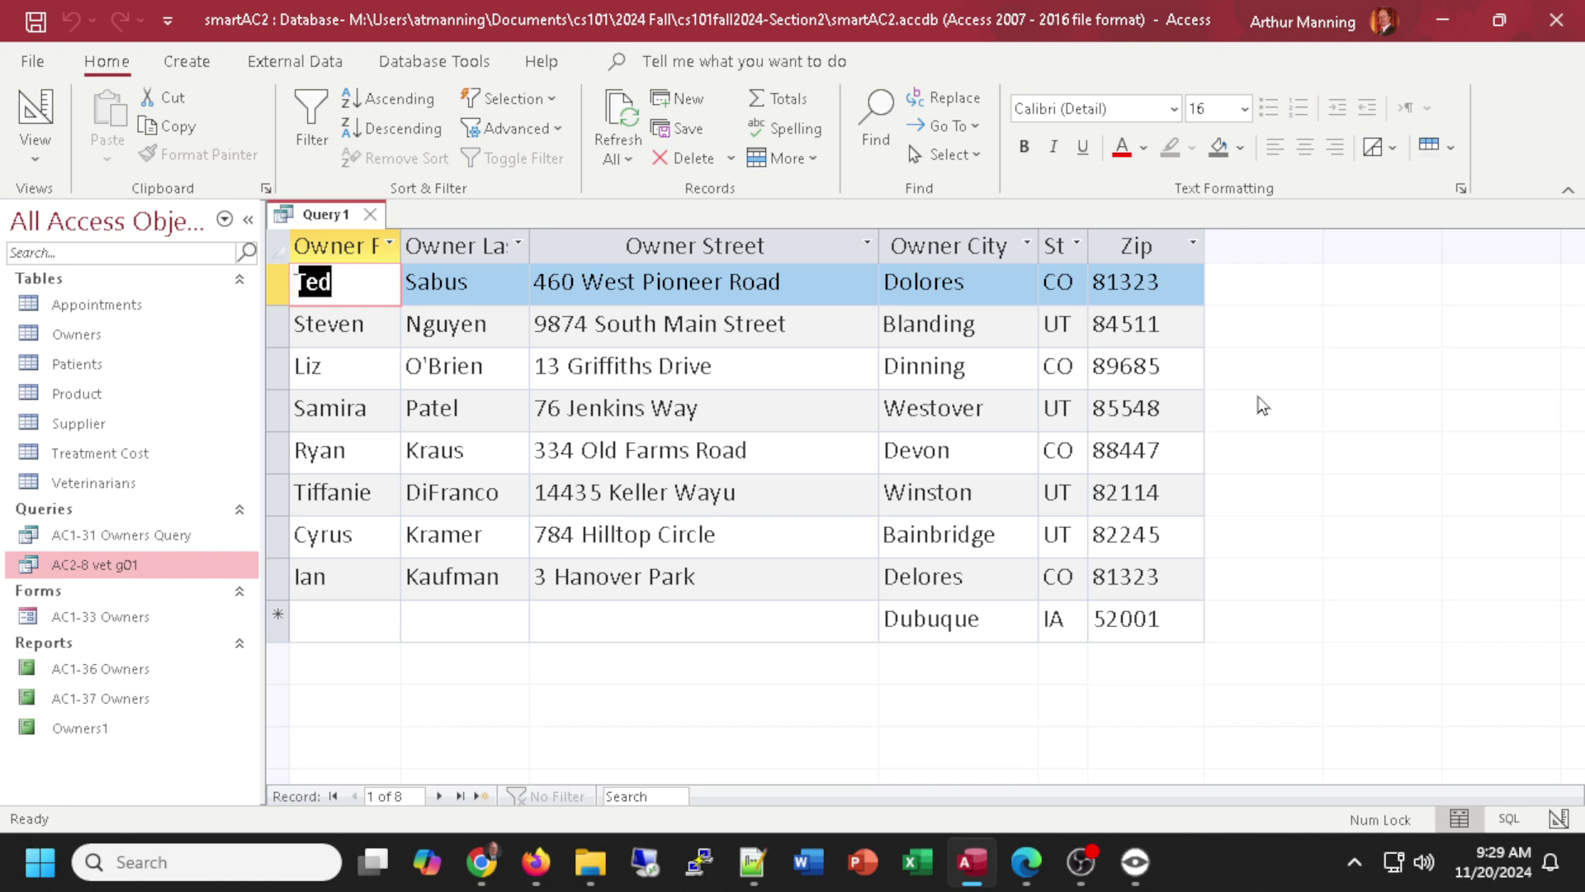
# Return to Design view and set the criterion for Owner State to UT.
pyautogui.click(35, 106)
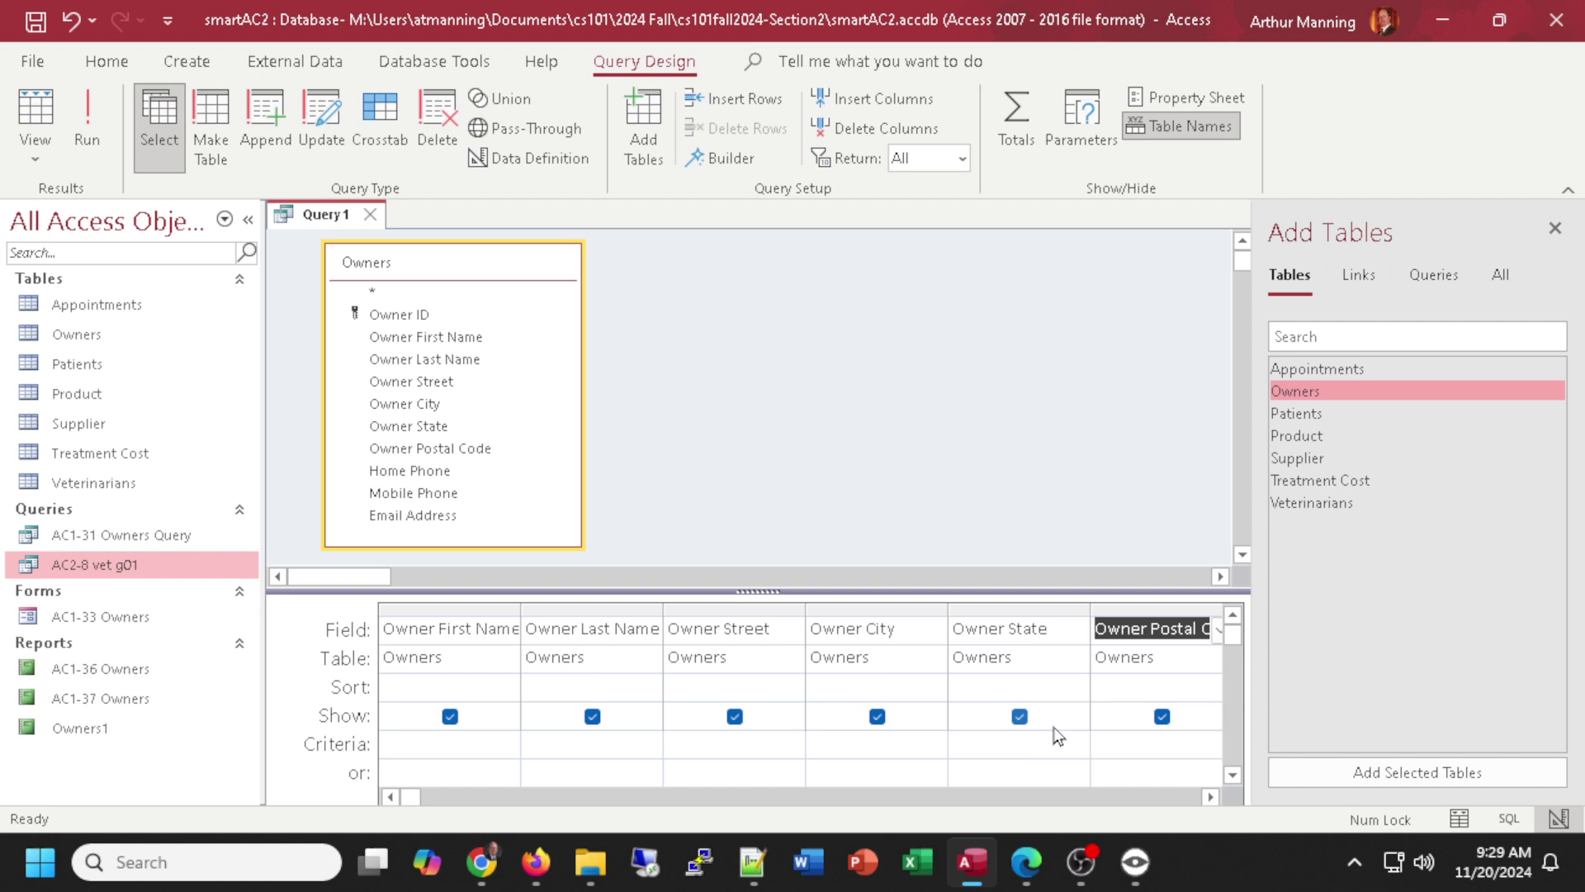
pyautogui.click(1014, 743)
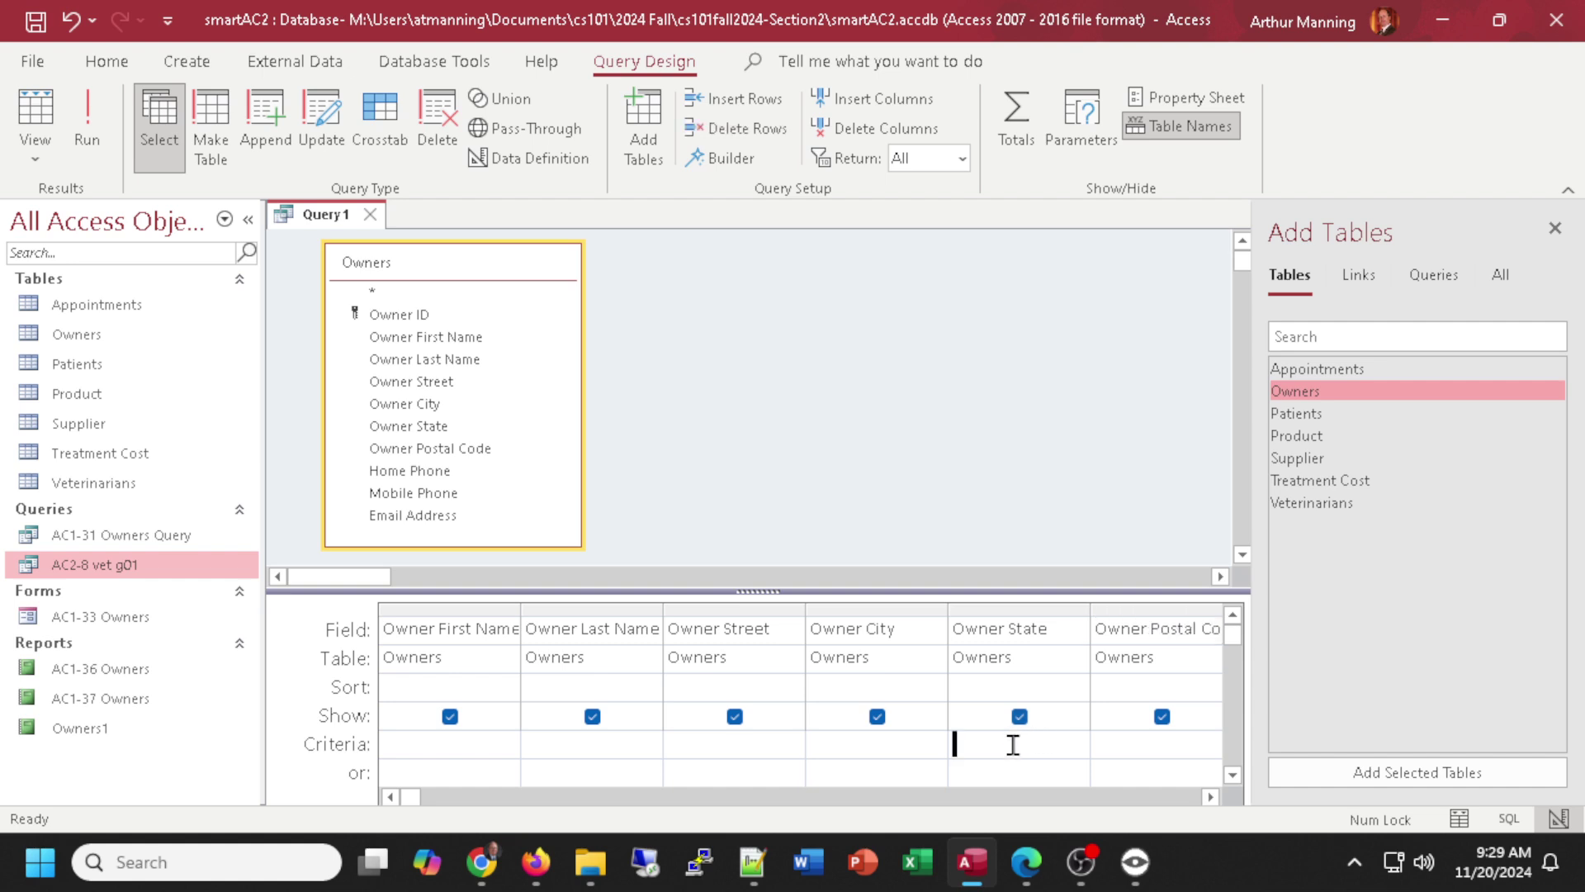
pyautogui.write('UT')
pyautogui.click(1128, 741)
# Add the Home Phone field to the query grid and delete its column again.
pyautogui.click(415, 481)
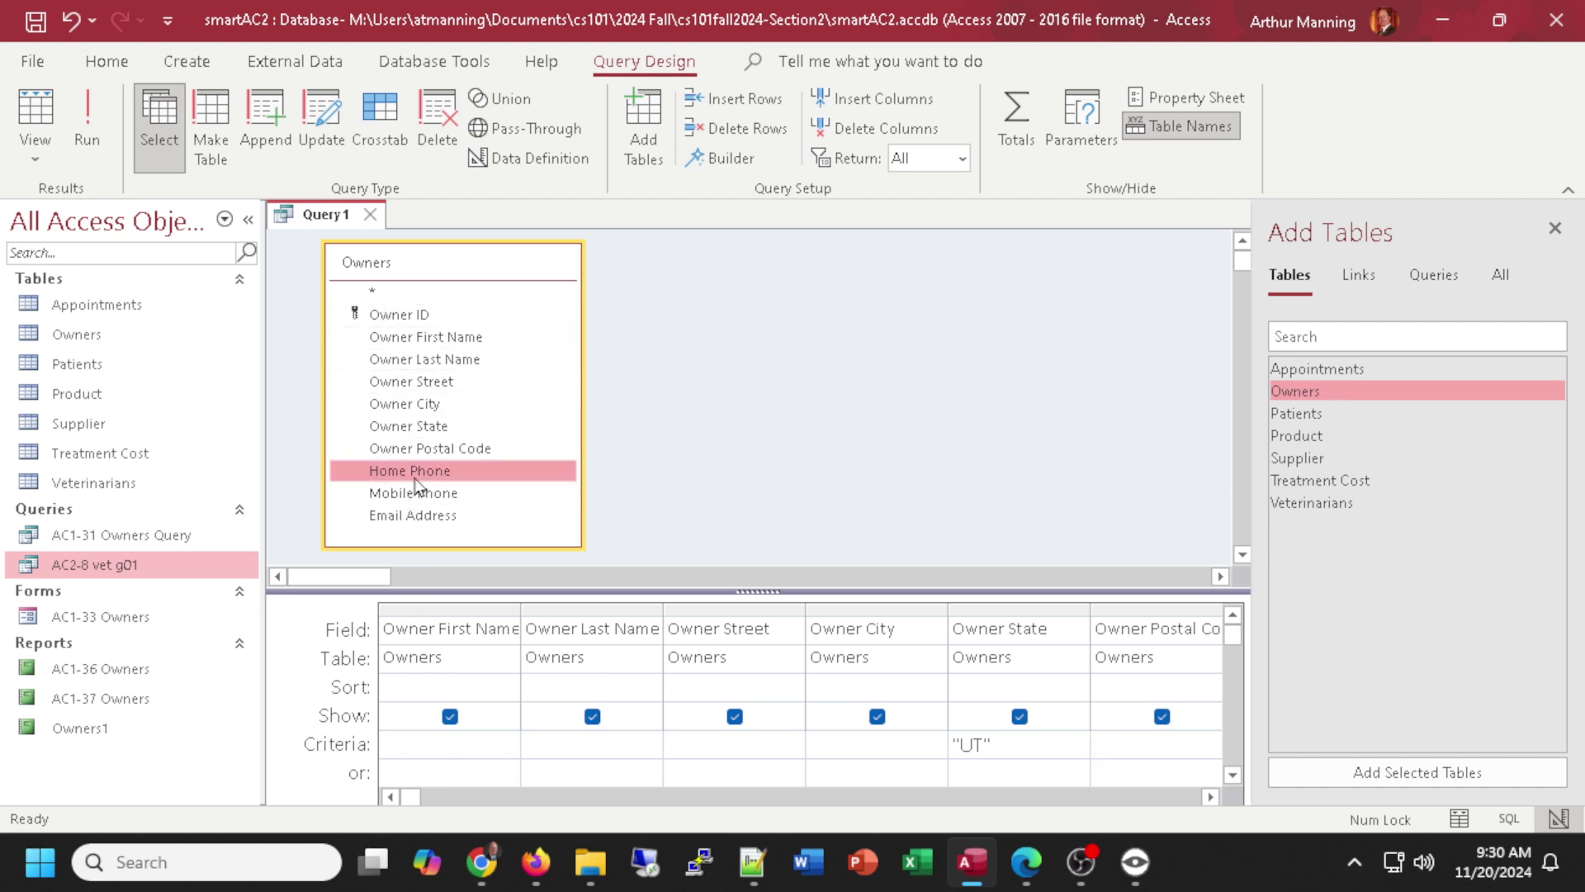
pyautogui.click(650, 796)
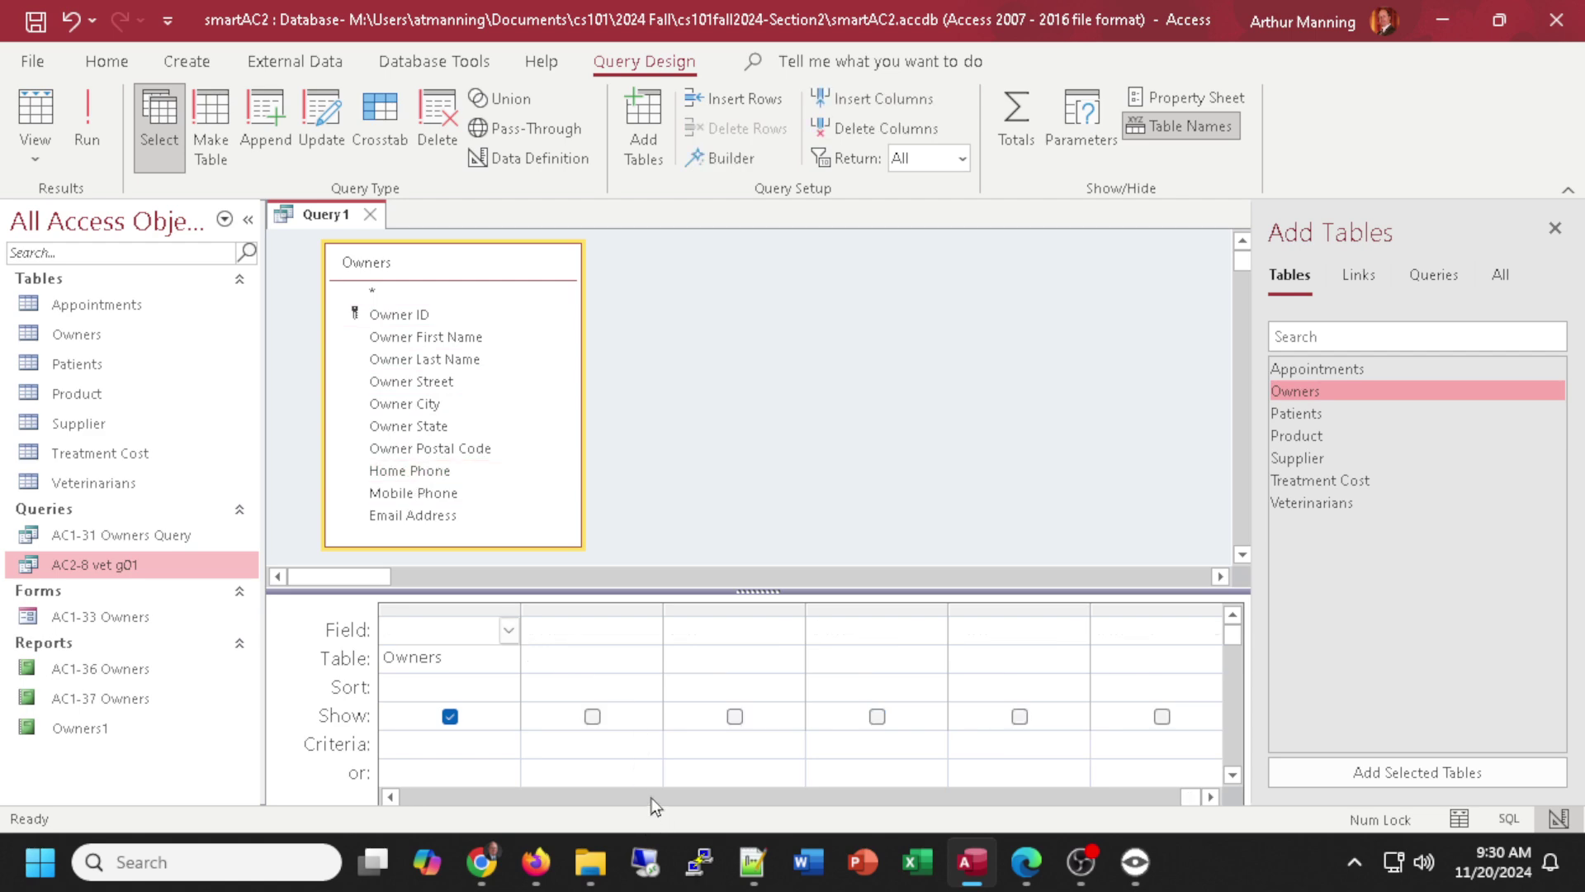
pyautogui.click(388, 796)
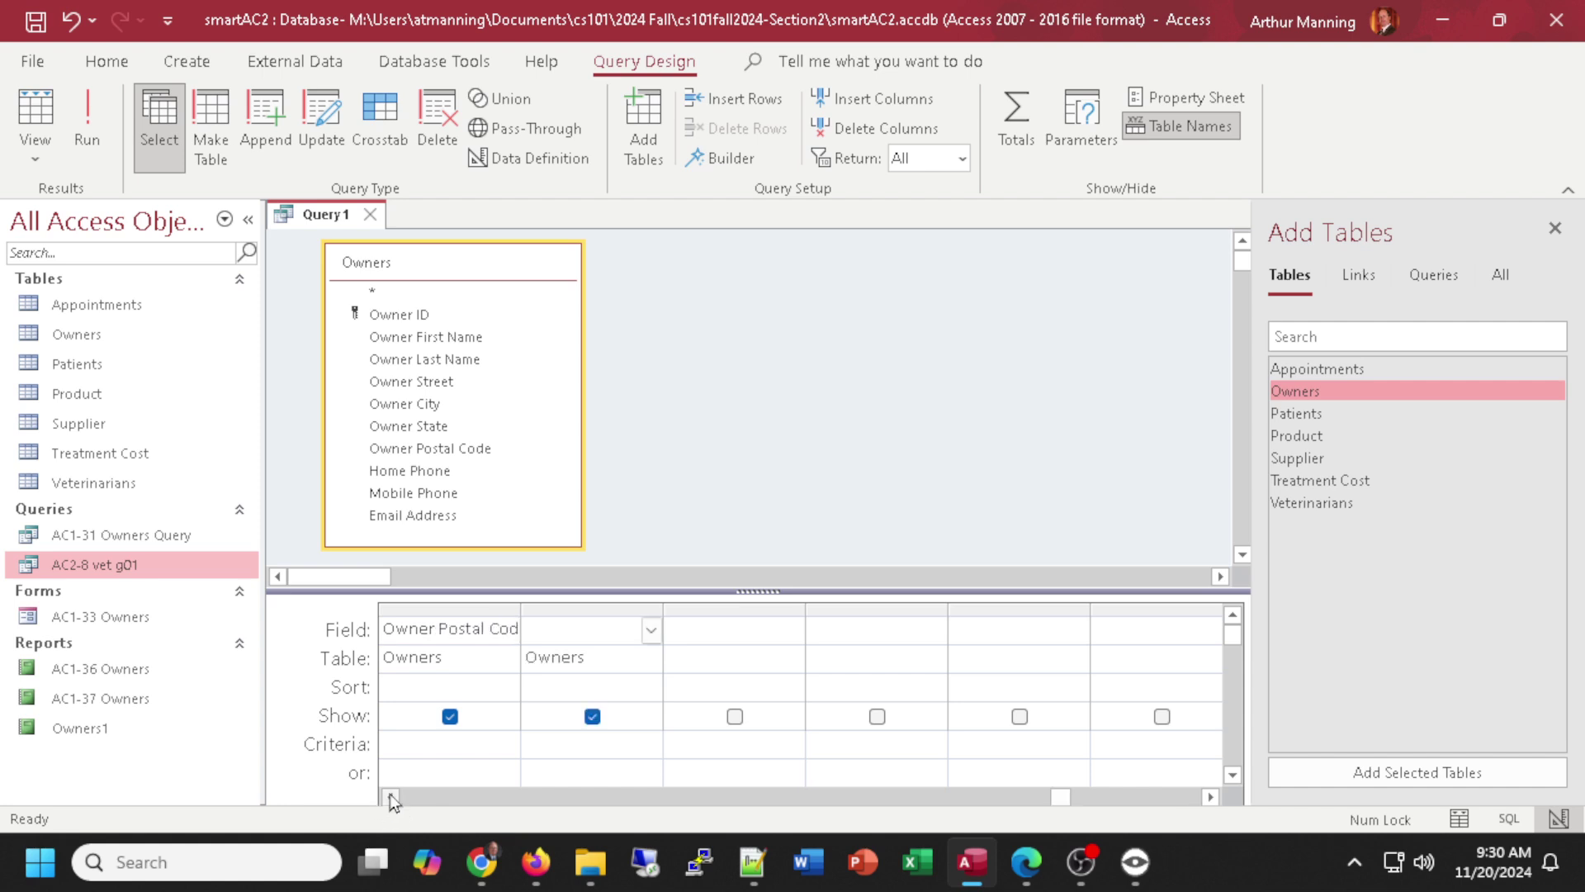
pyautogui.click(577, 607)
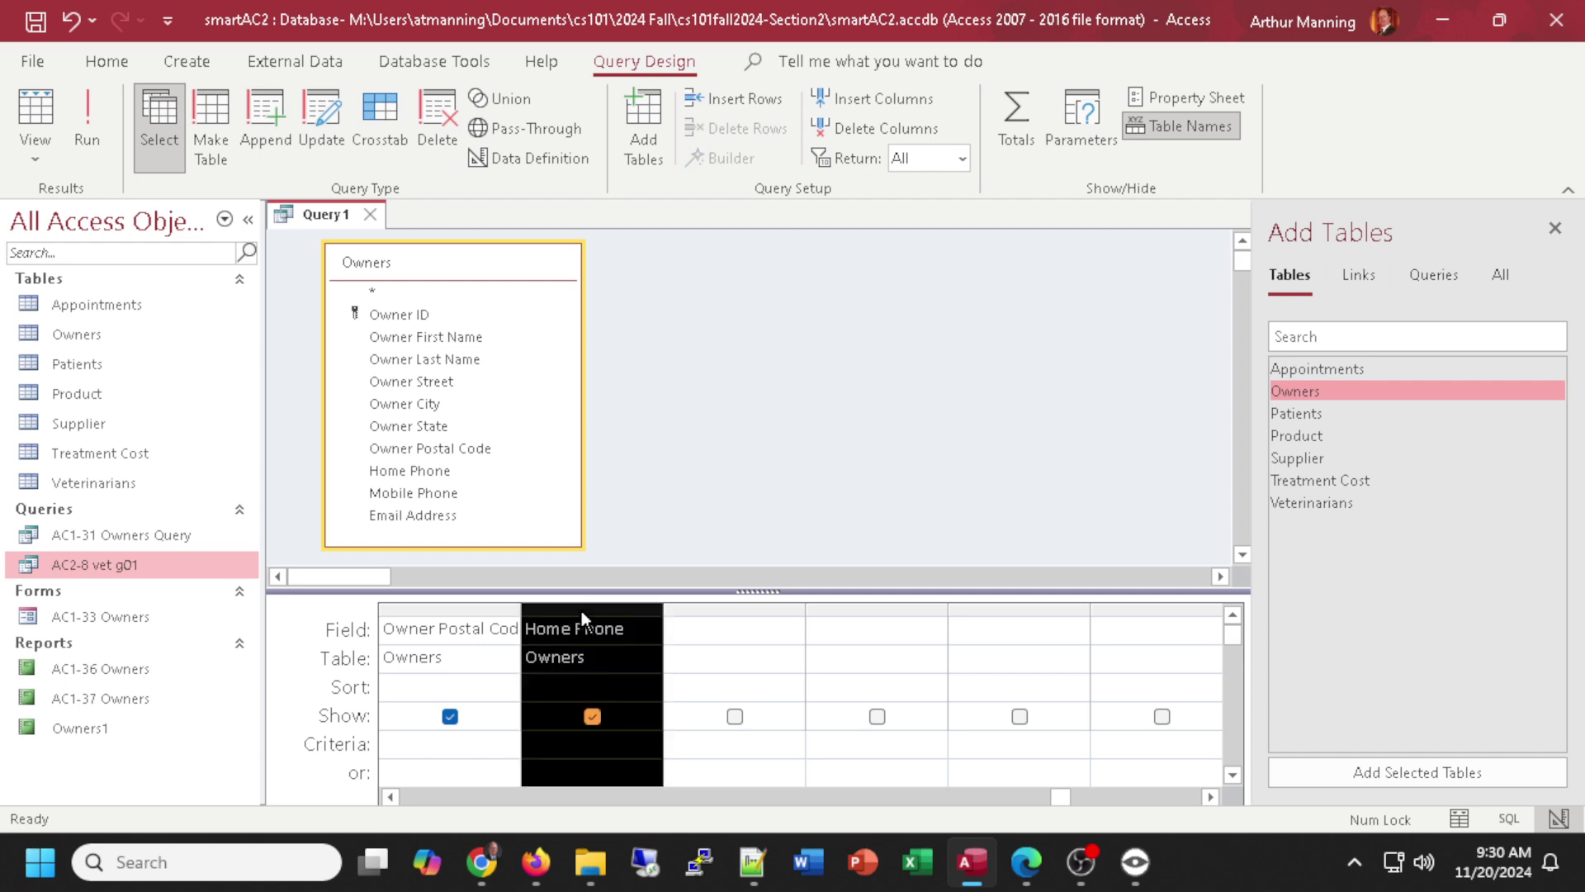
pyautogui.press('Delete')
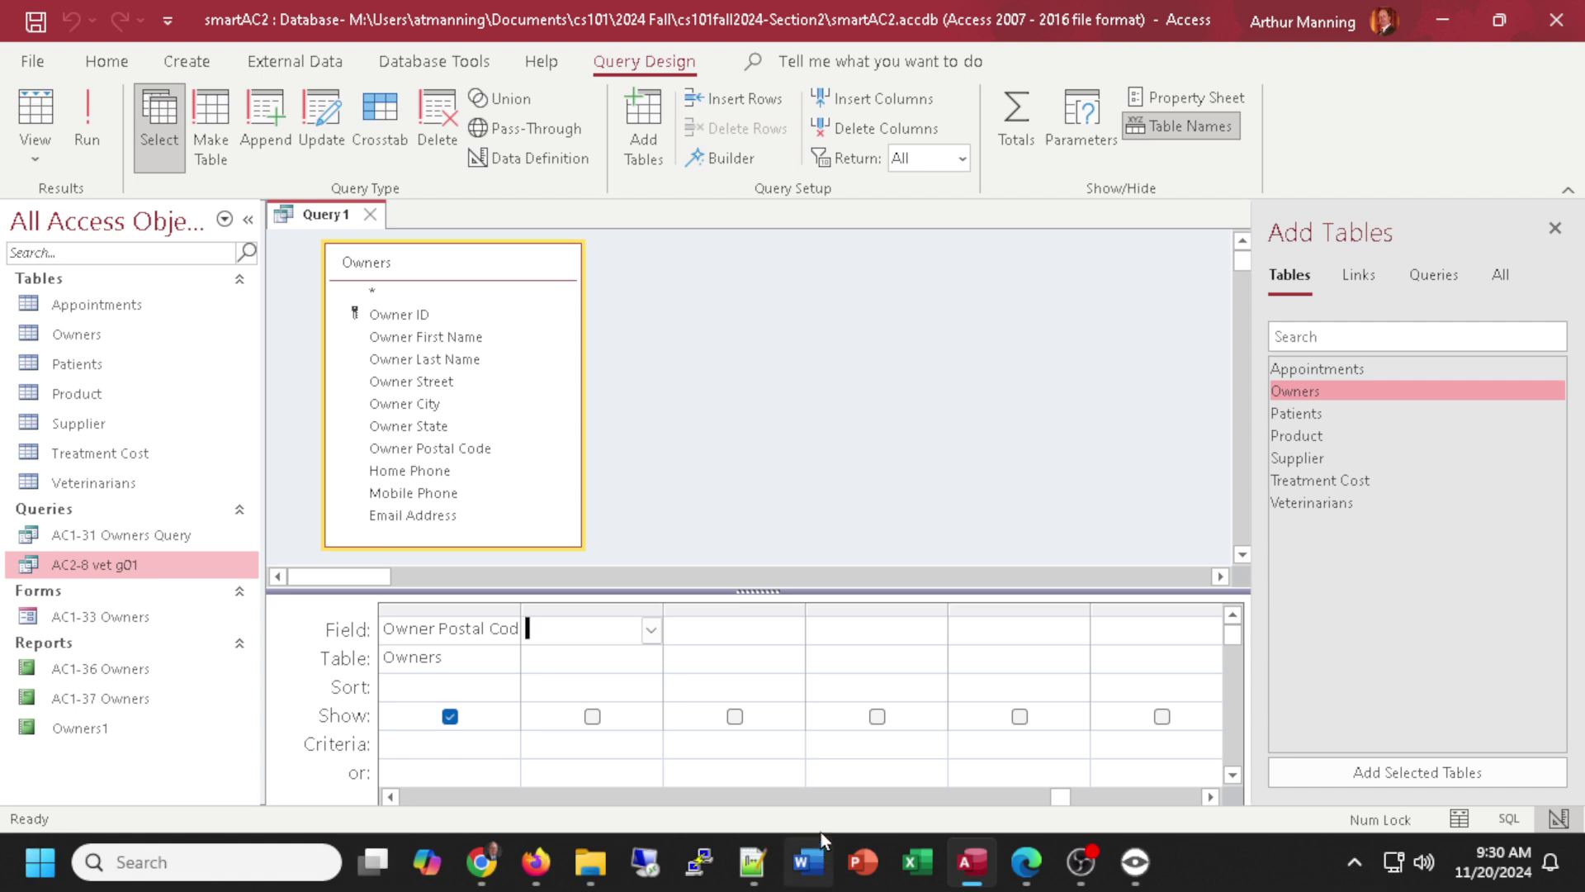
pyautogui.click(855, 799)
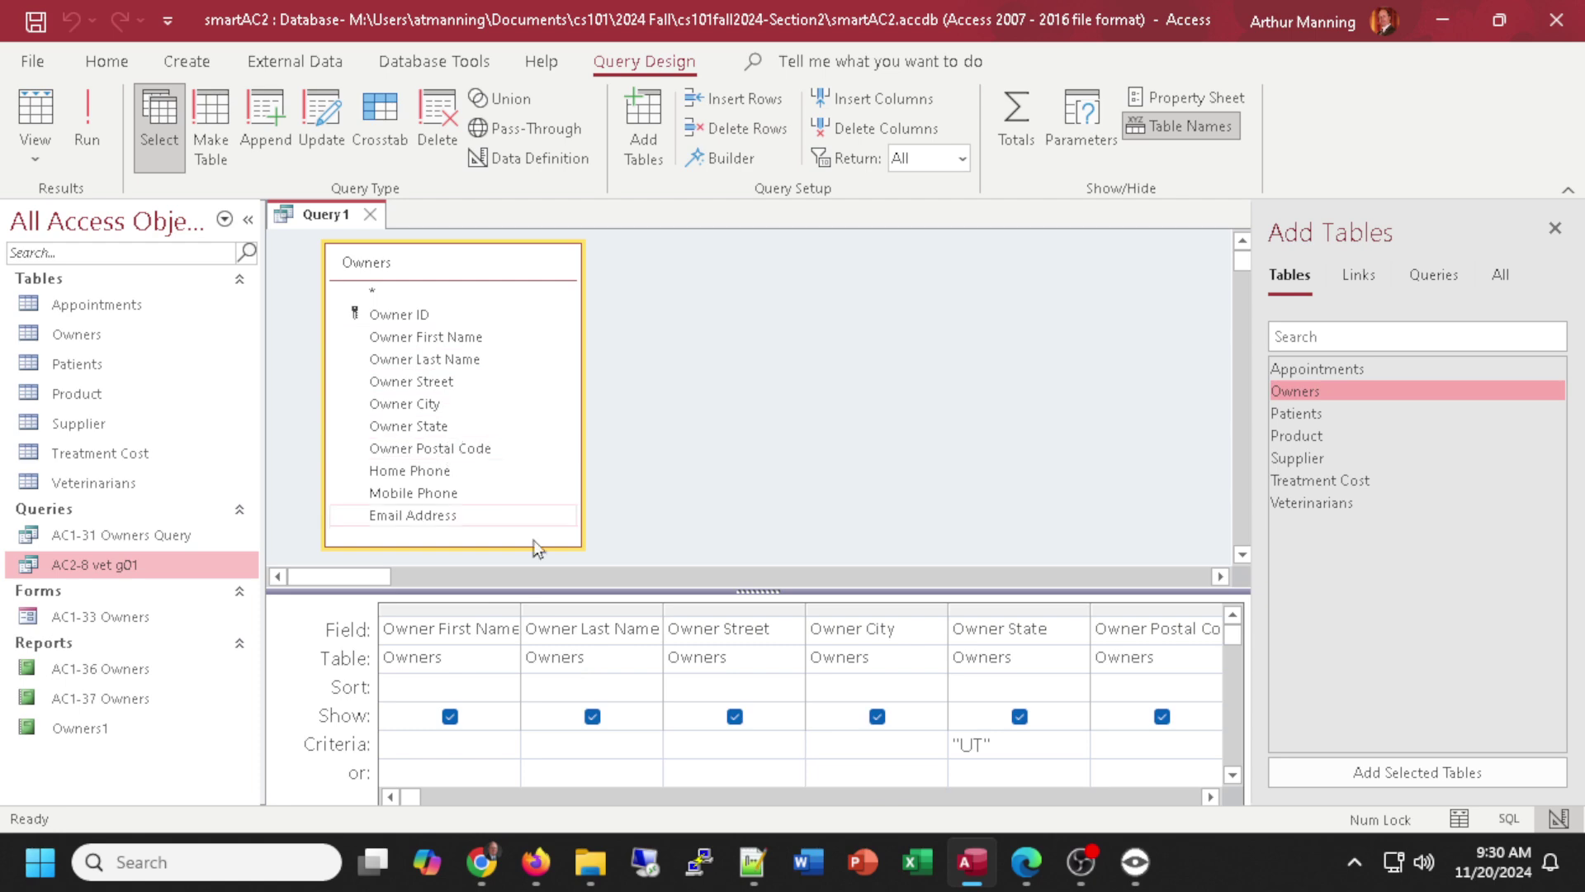
# Close the Add Tables list and display the filtered query in Datasheet view.
pyautogui.click(1555, 228)
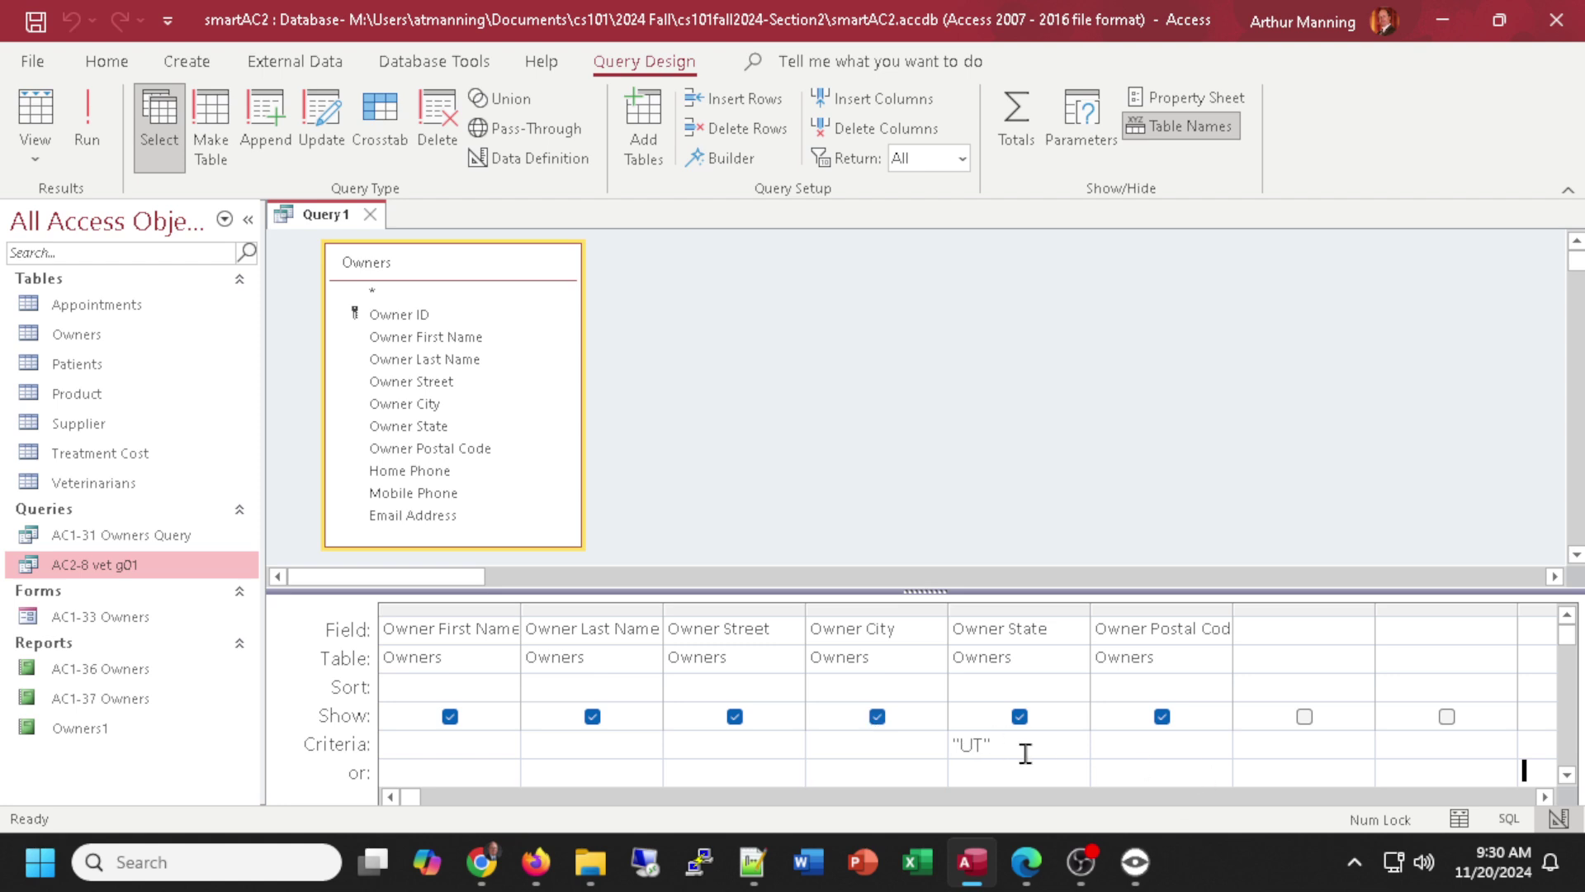
pyautogui.moveTo(1029, 751); pyautogui.dragTo(929, 751)
pyautogui.click(31, 106)
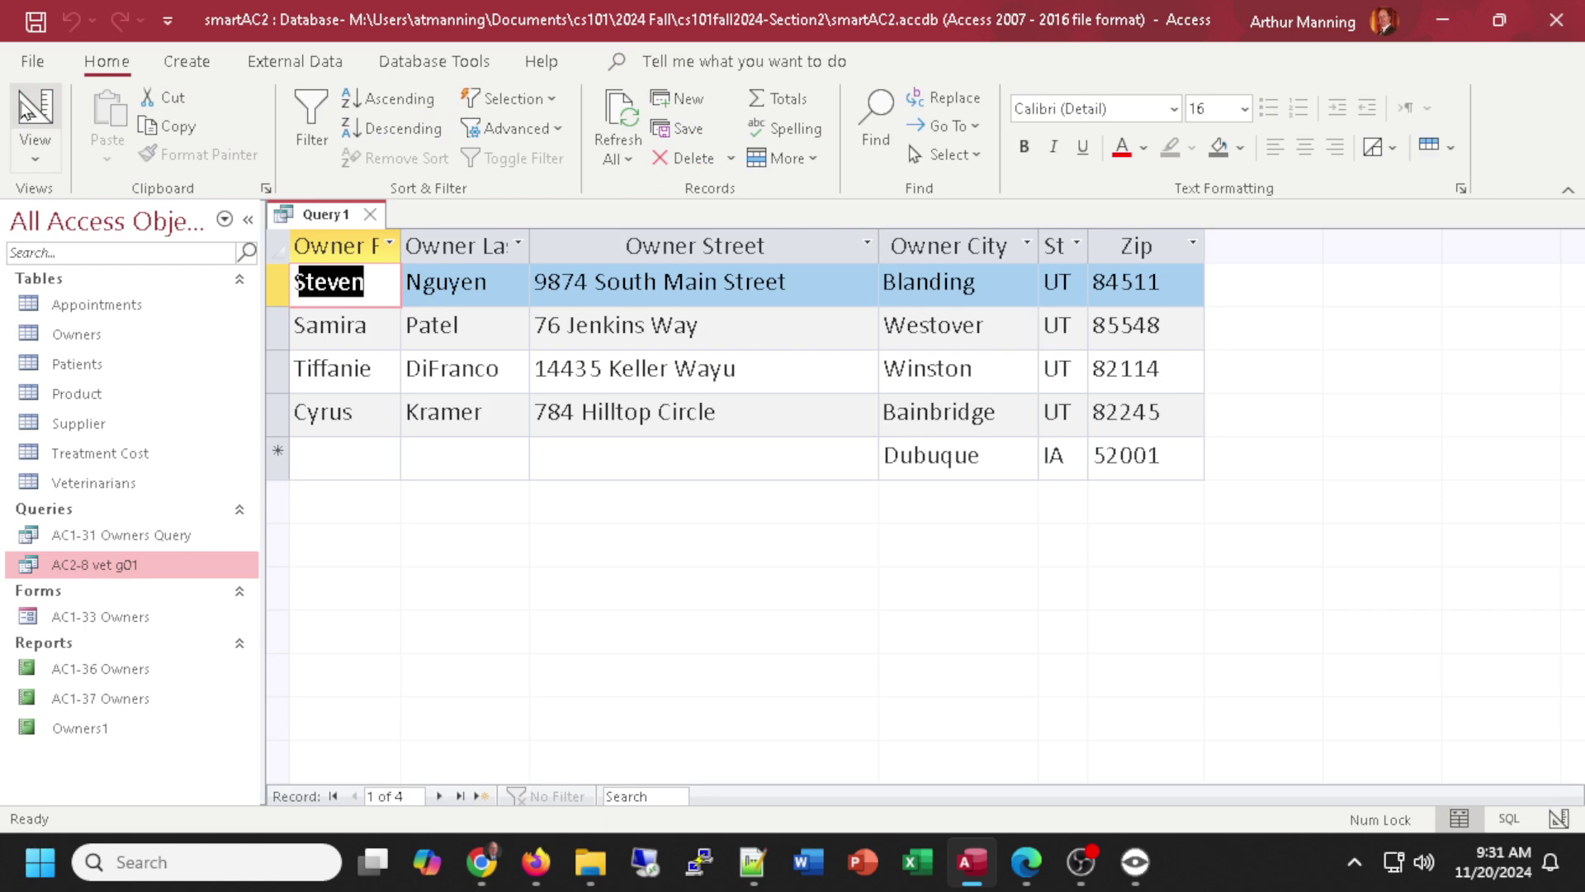
# Return to Design view and save the query as AC2-11 Owners in UT.
pyautogui.click(49, 107)
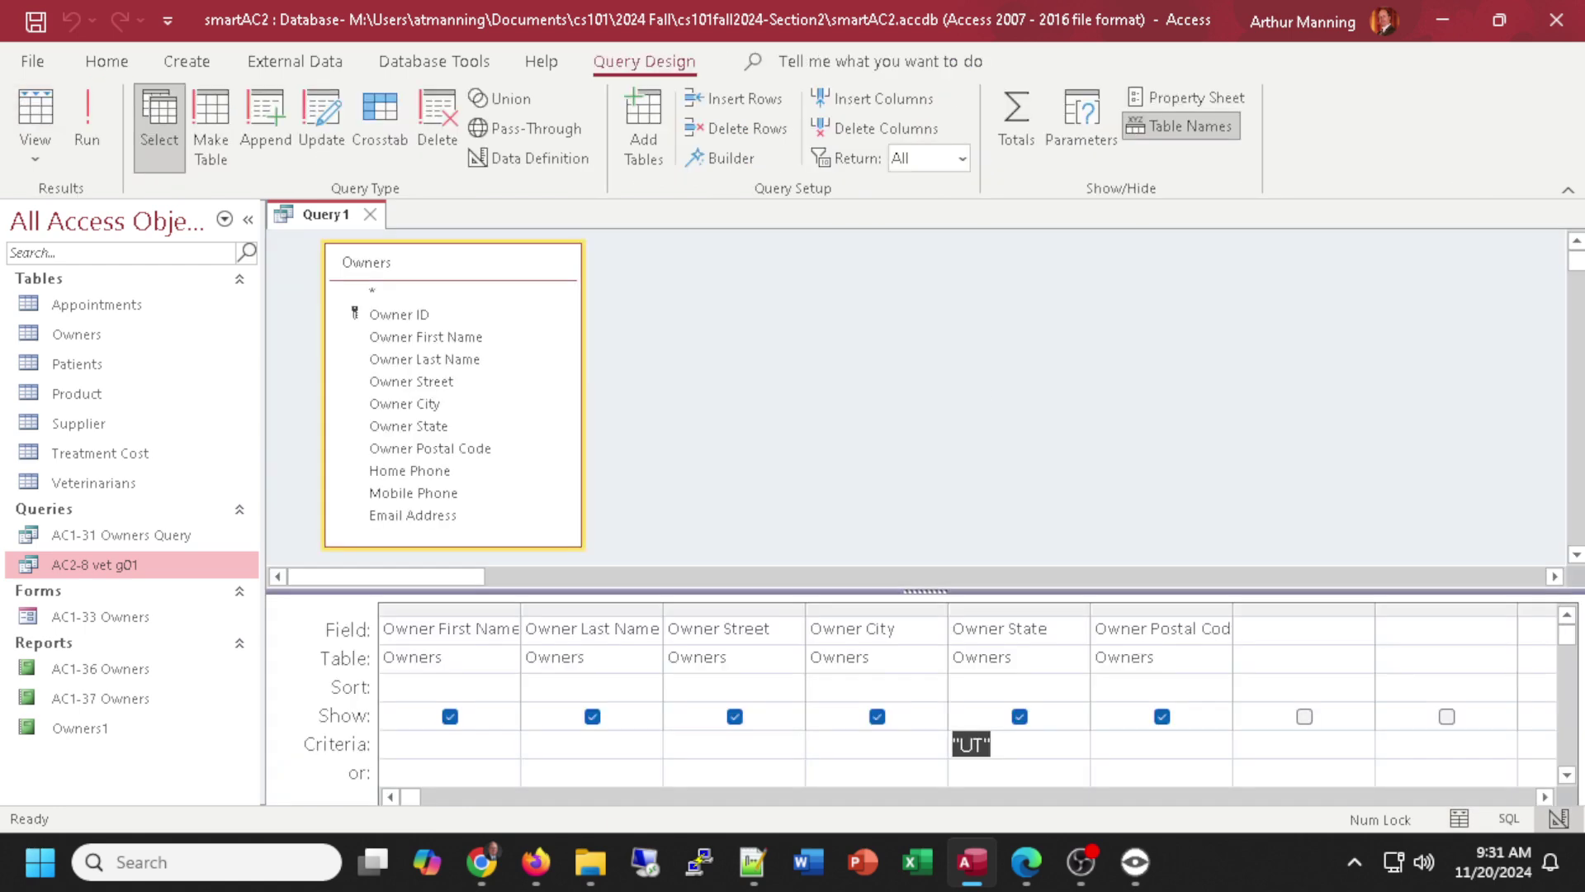
pyautogui.hotkey('alt', 'Tab')
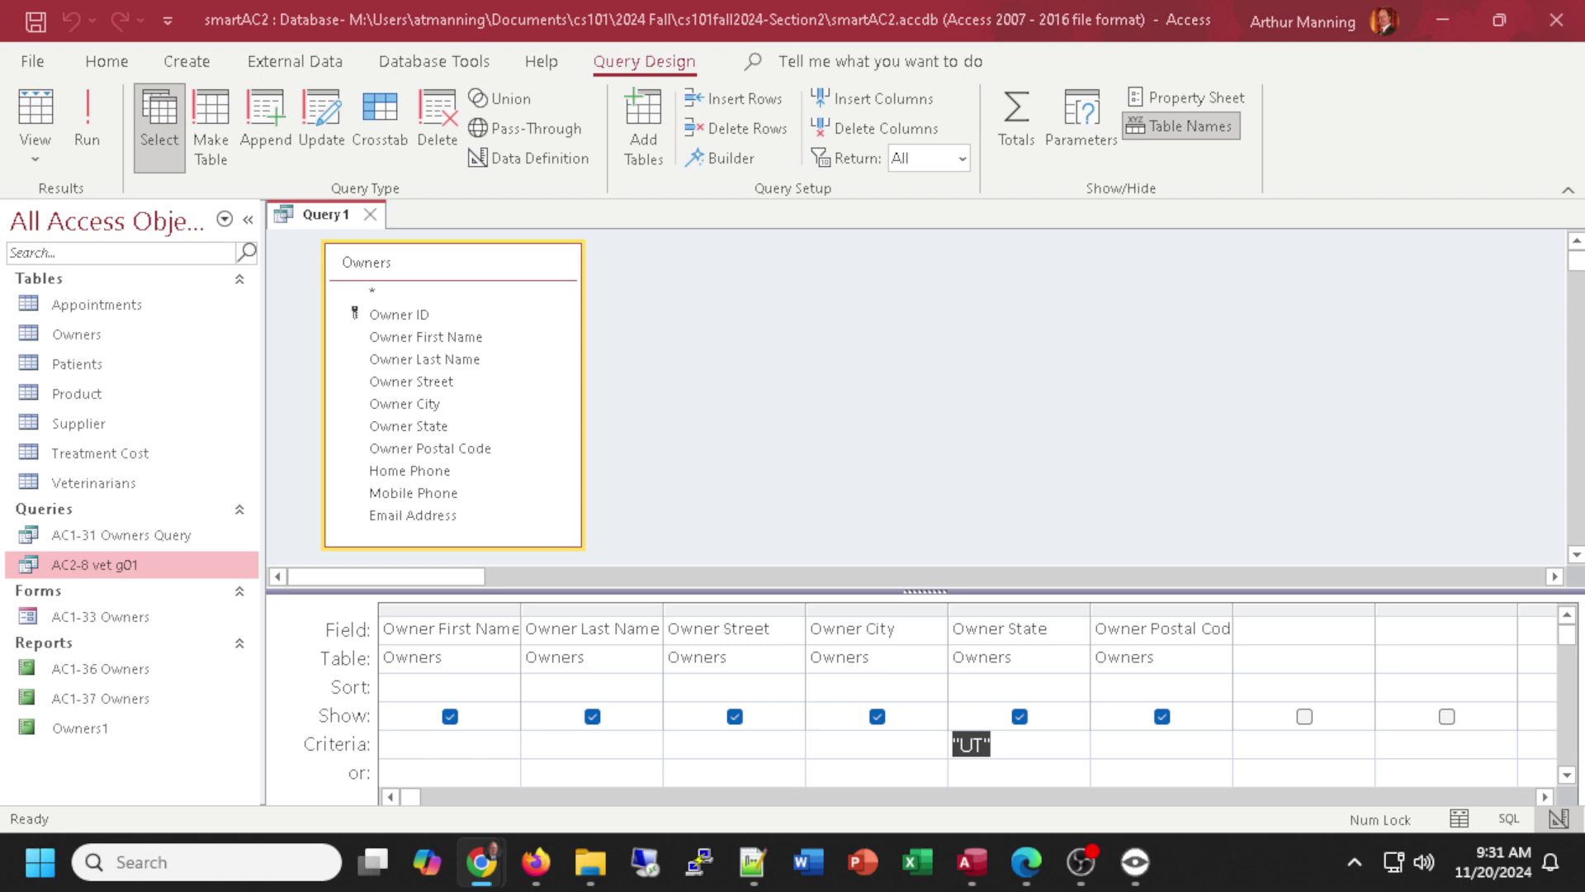
pyautogui.scroll(-3, 776, 425)
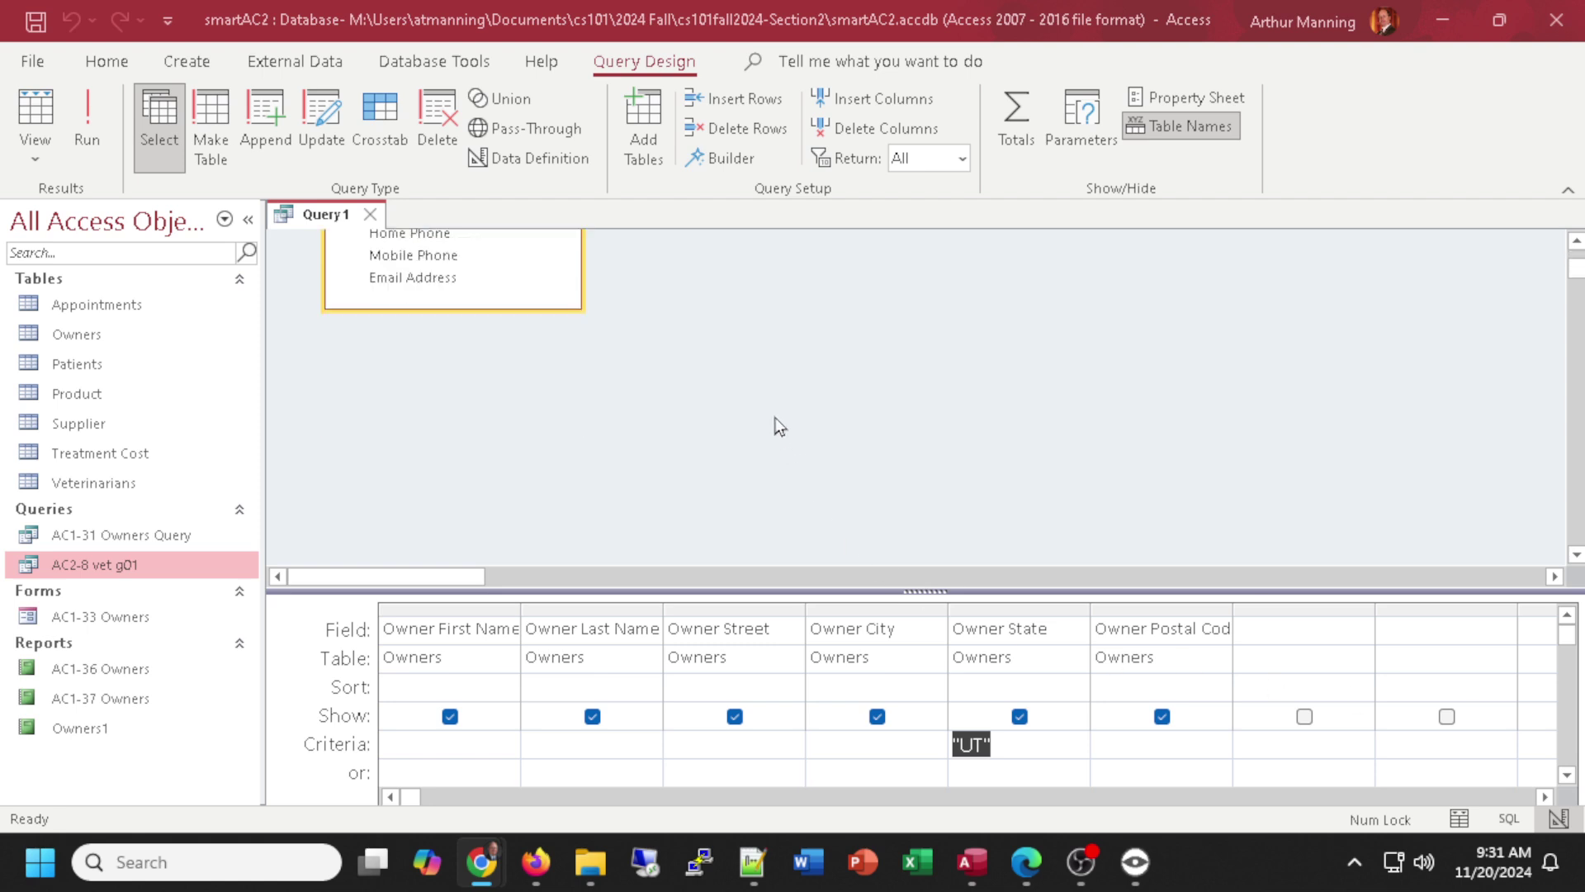
pyautogui.scroll(3, 779, 426)
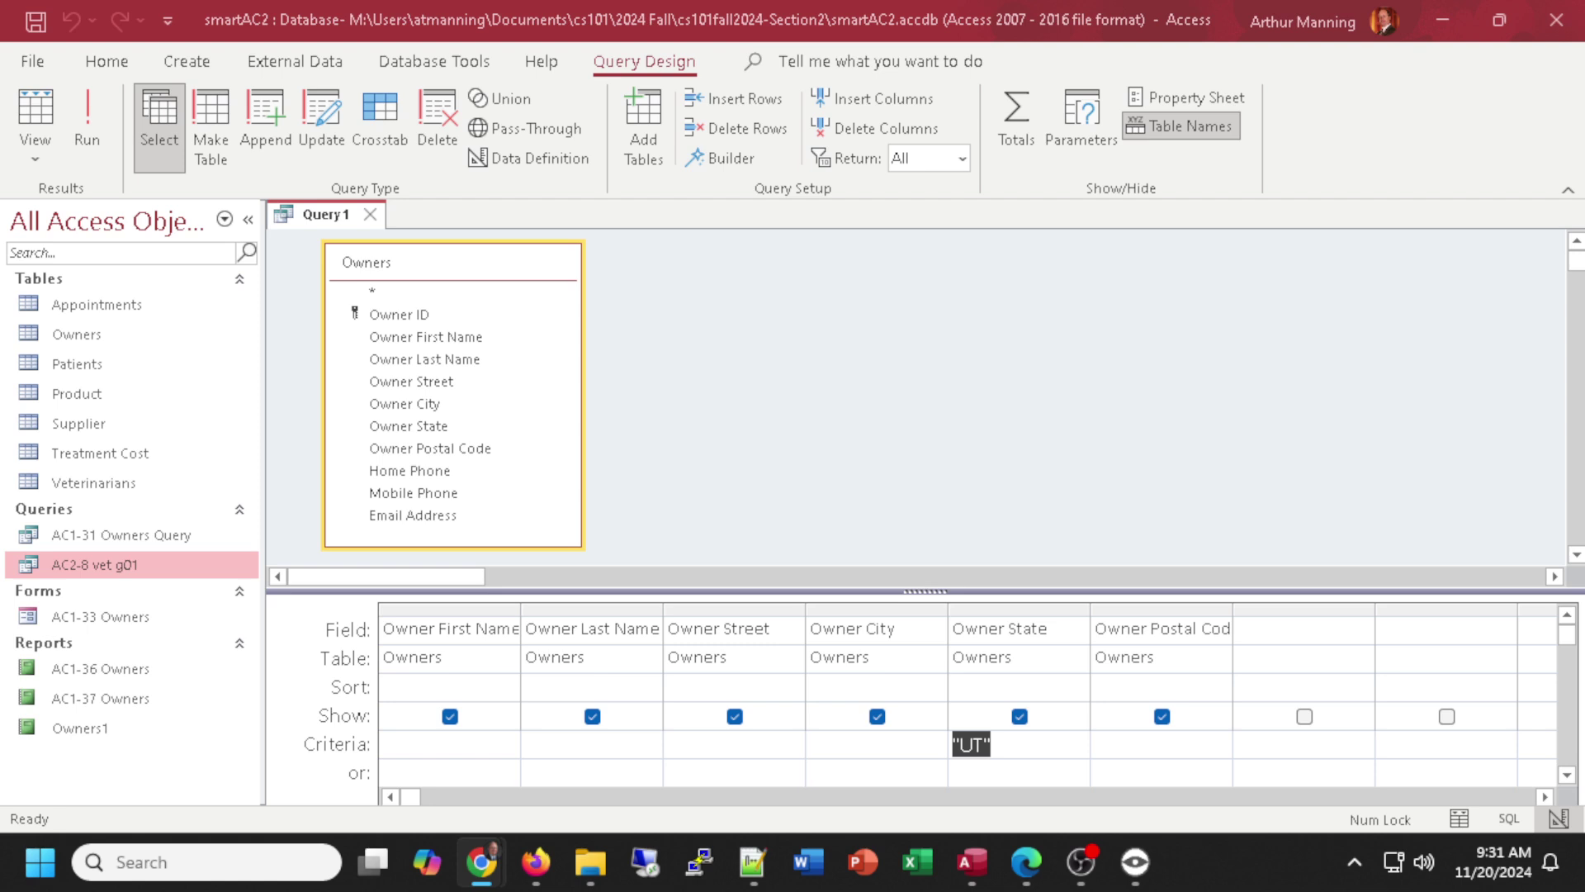
pyautogui.click(948, 279)
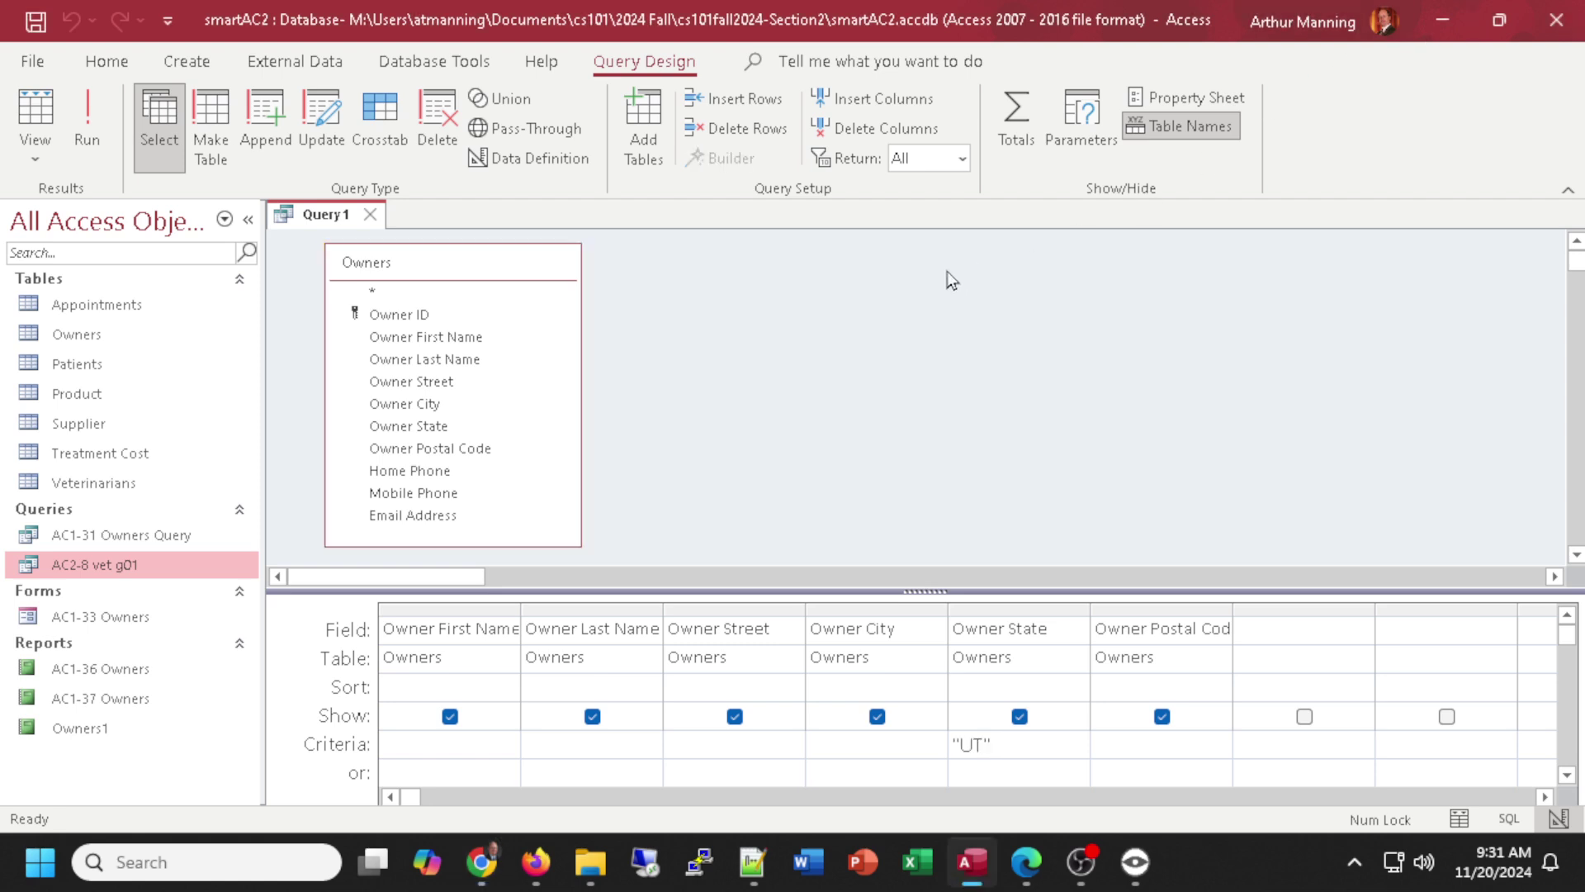
pyautogui.hotkey('ctrl', 's')
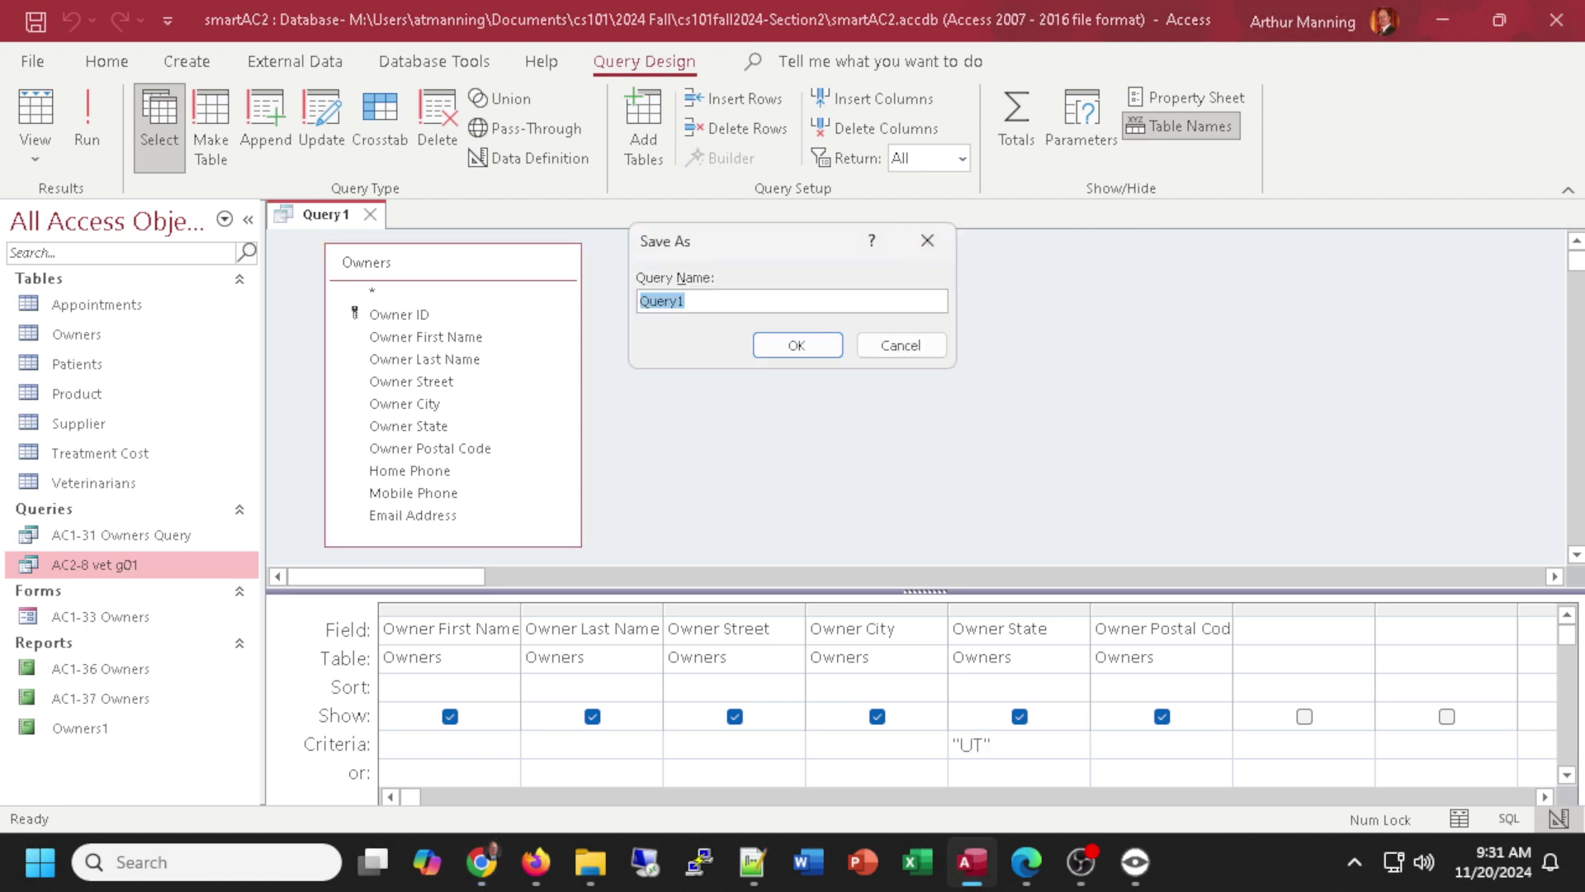
pyautogui.hotkey('alt', 'Tab')
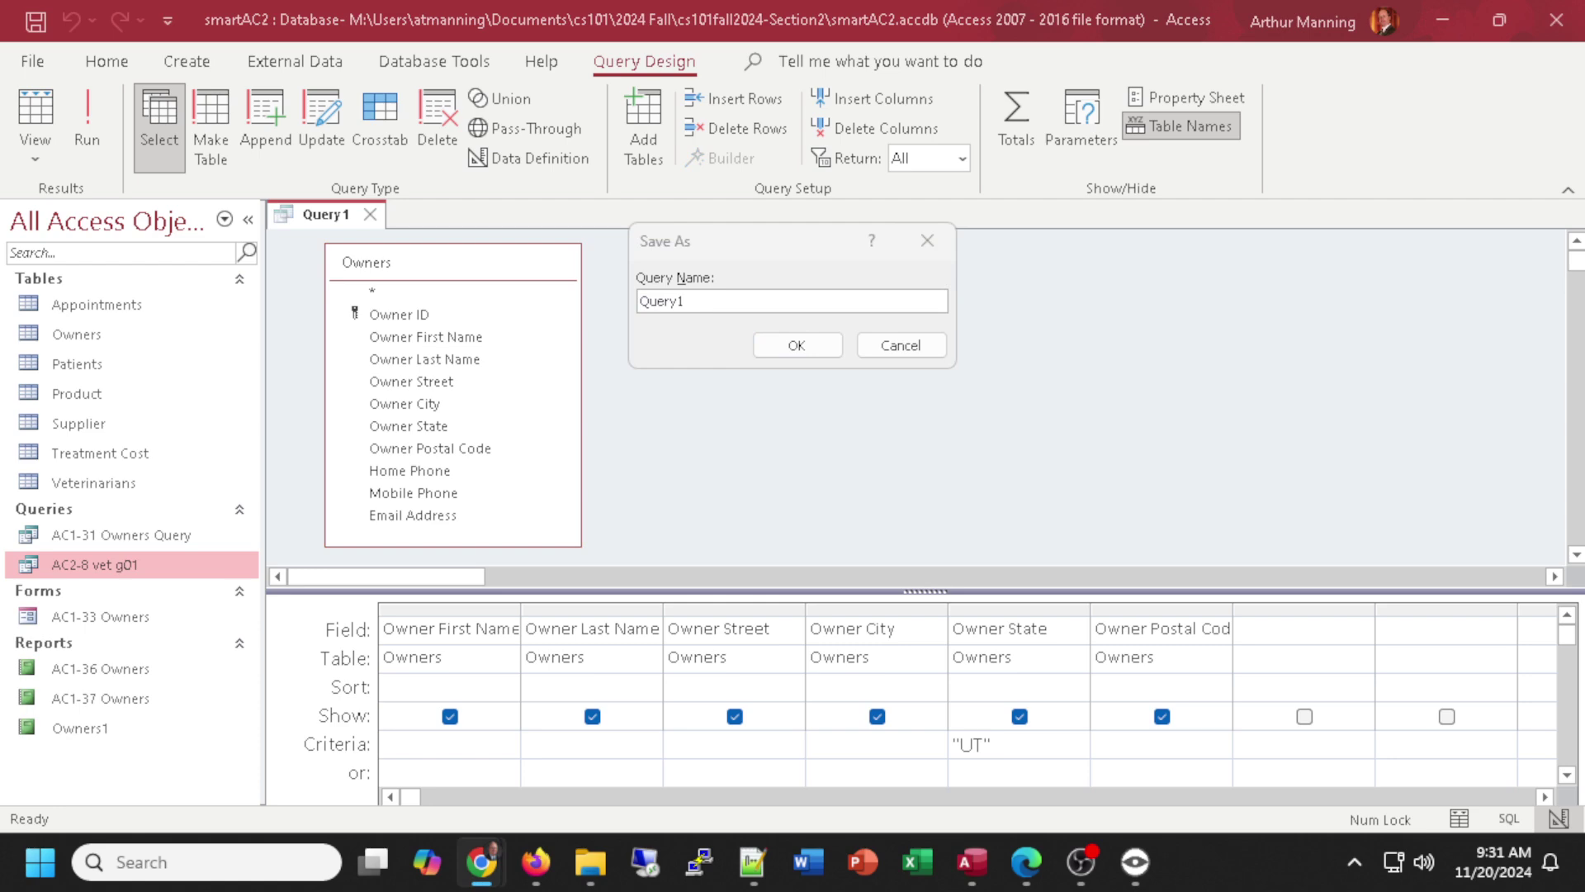
pyautogui.click(701, 295)
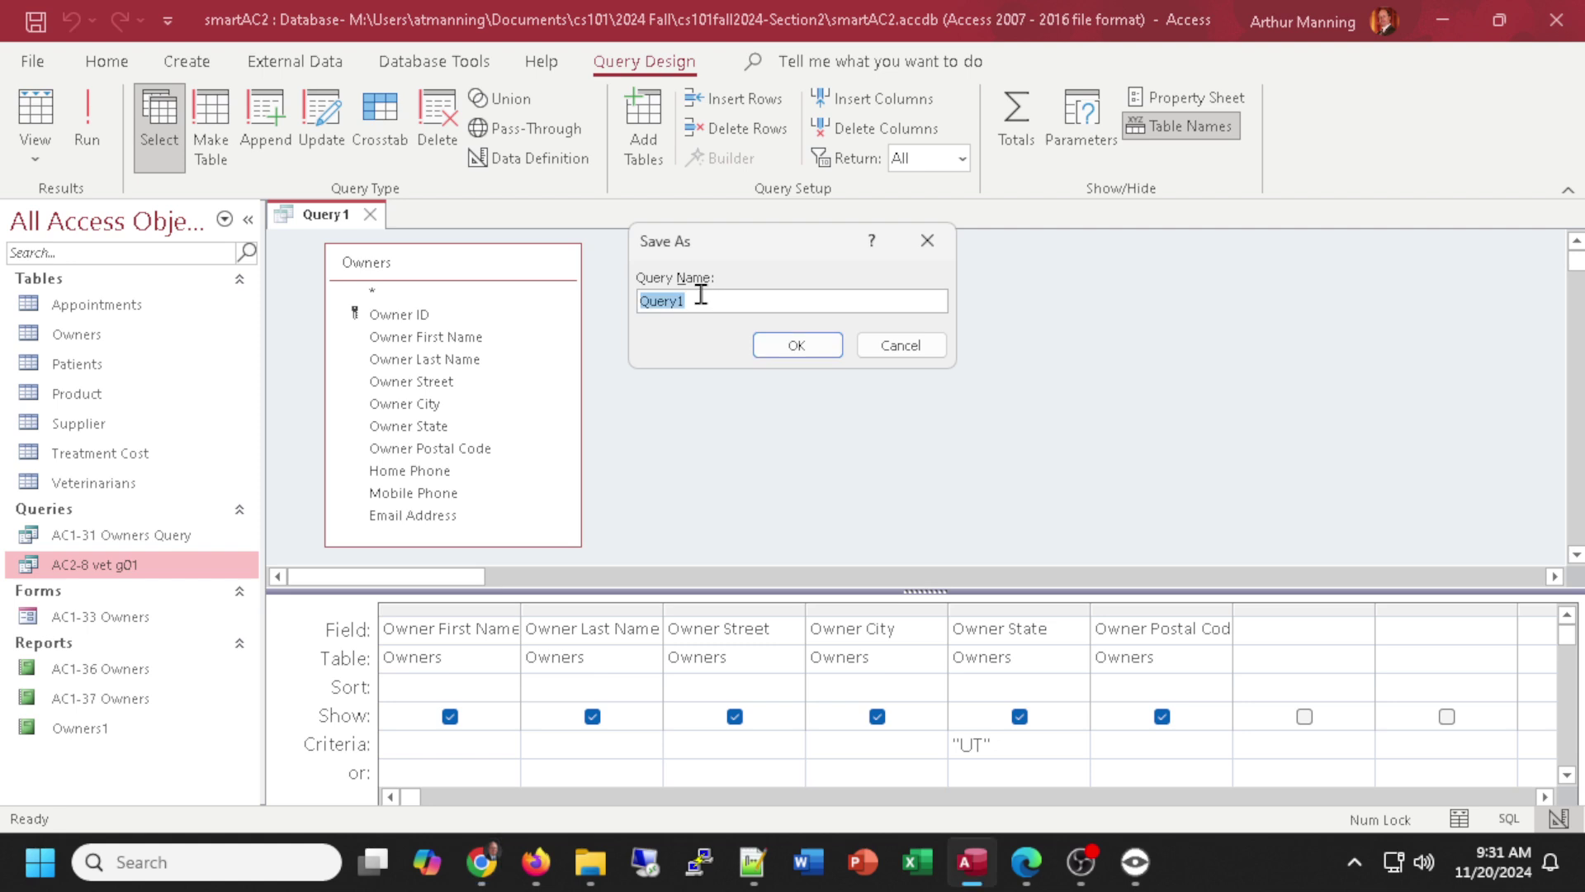
pyautogui.write('AC2-11 Owners in UT')
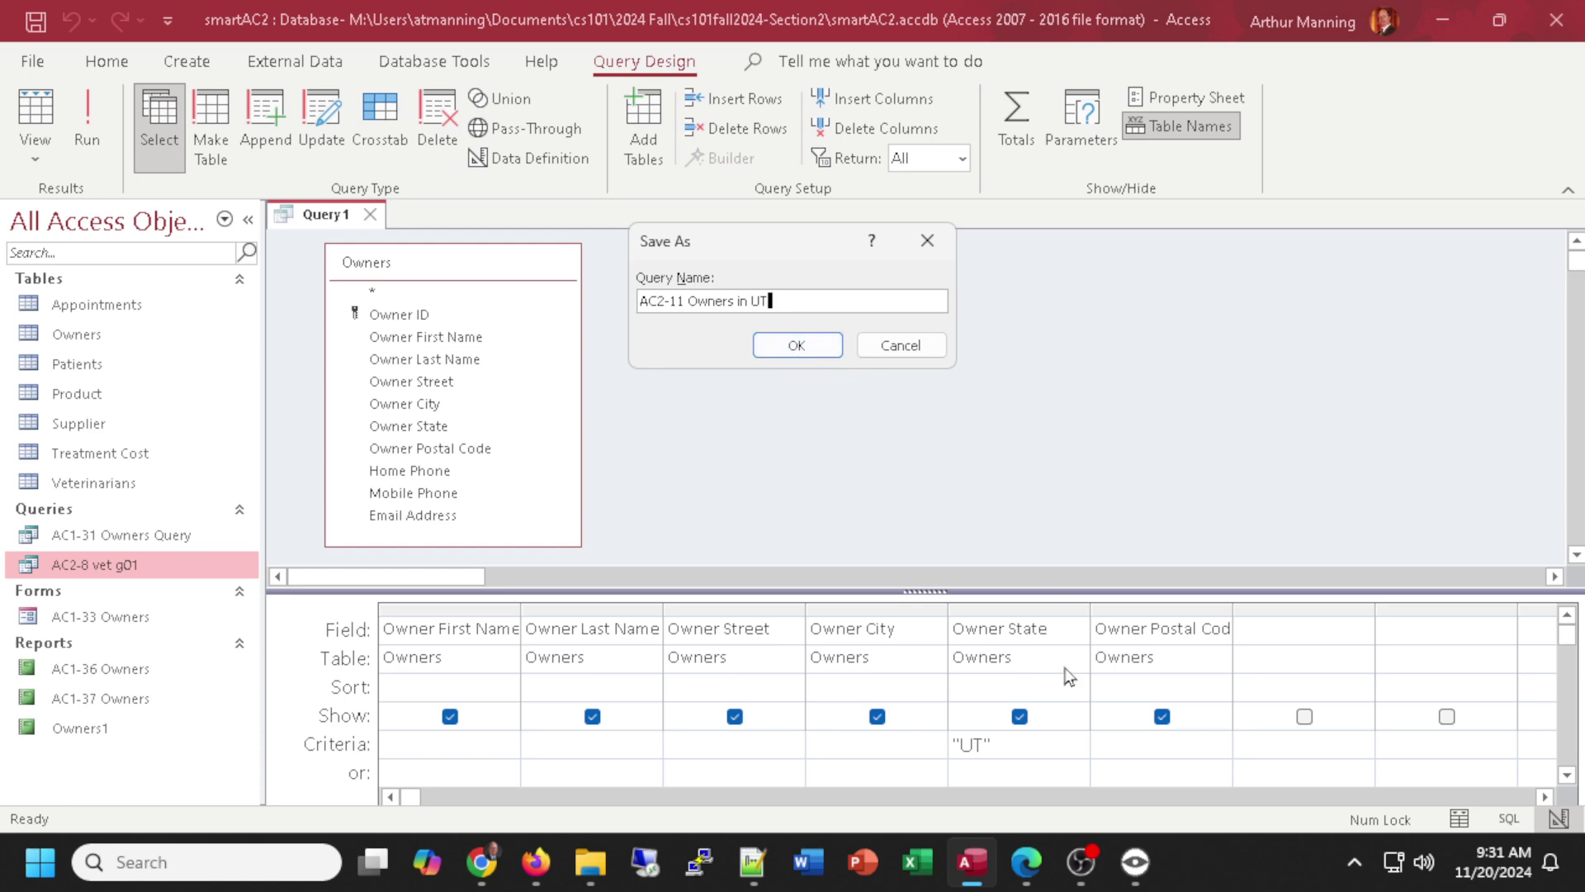
pyautogui.moveTo(1026, 861)
pyautogui.click(797, 346)
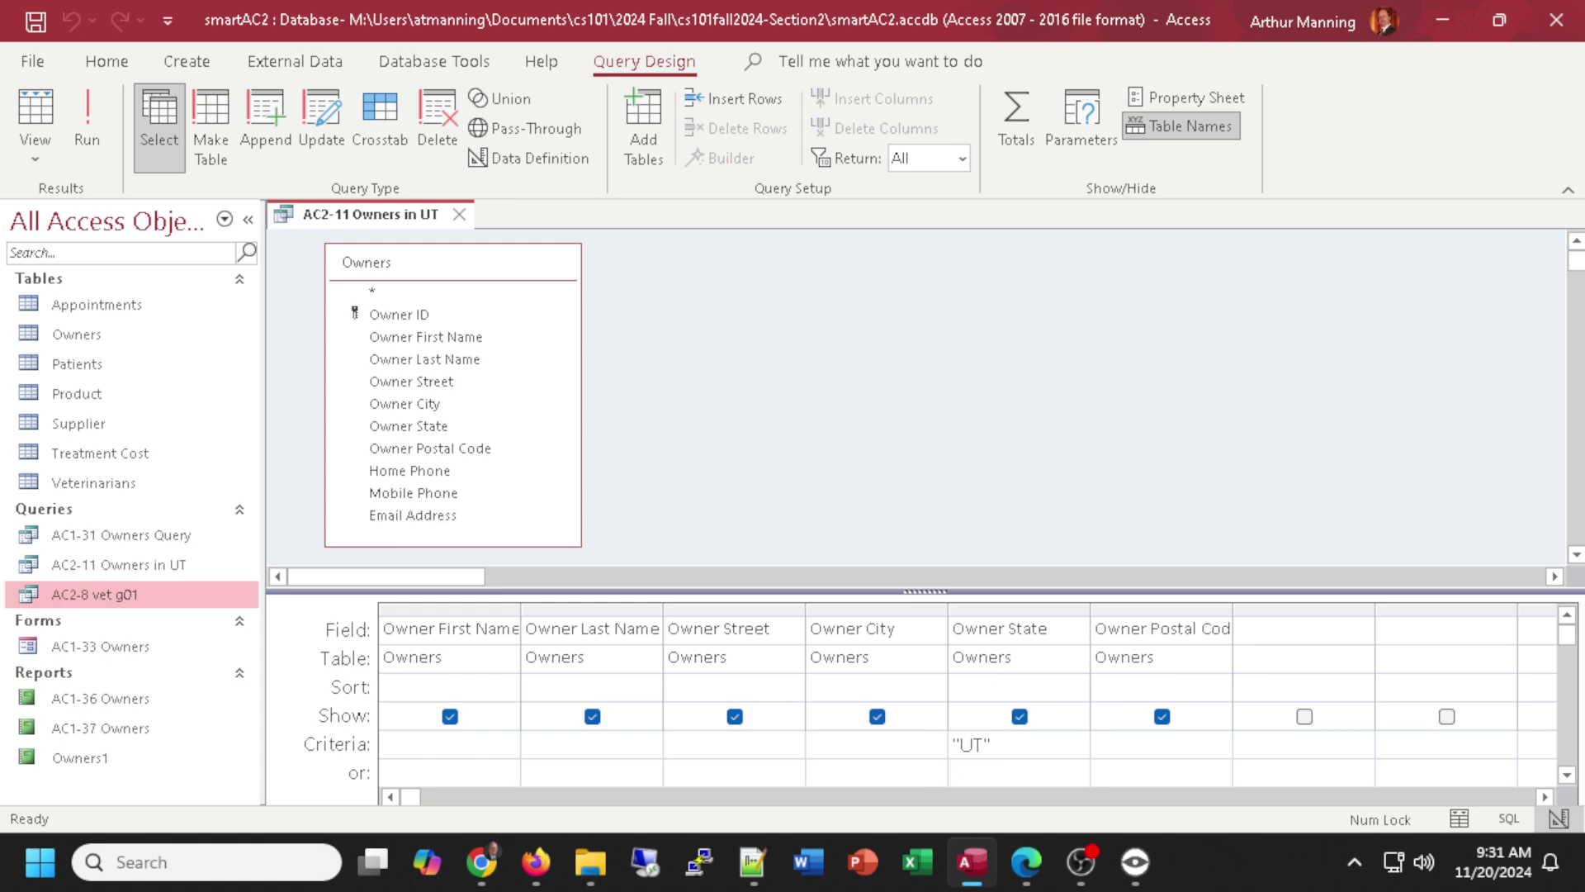
# Hide Owner State from the query output and preview it, and make the field show again in Datasheet view.
pyautogui.click(482, 861)
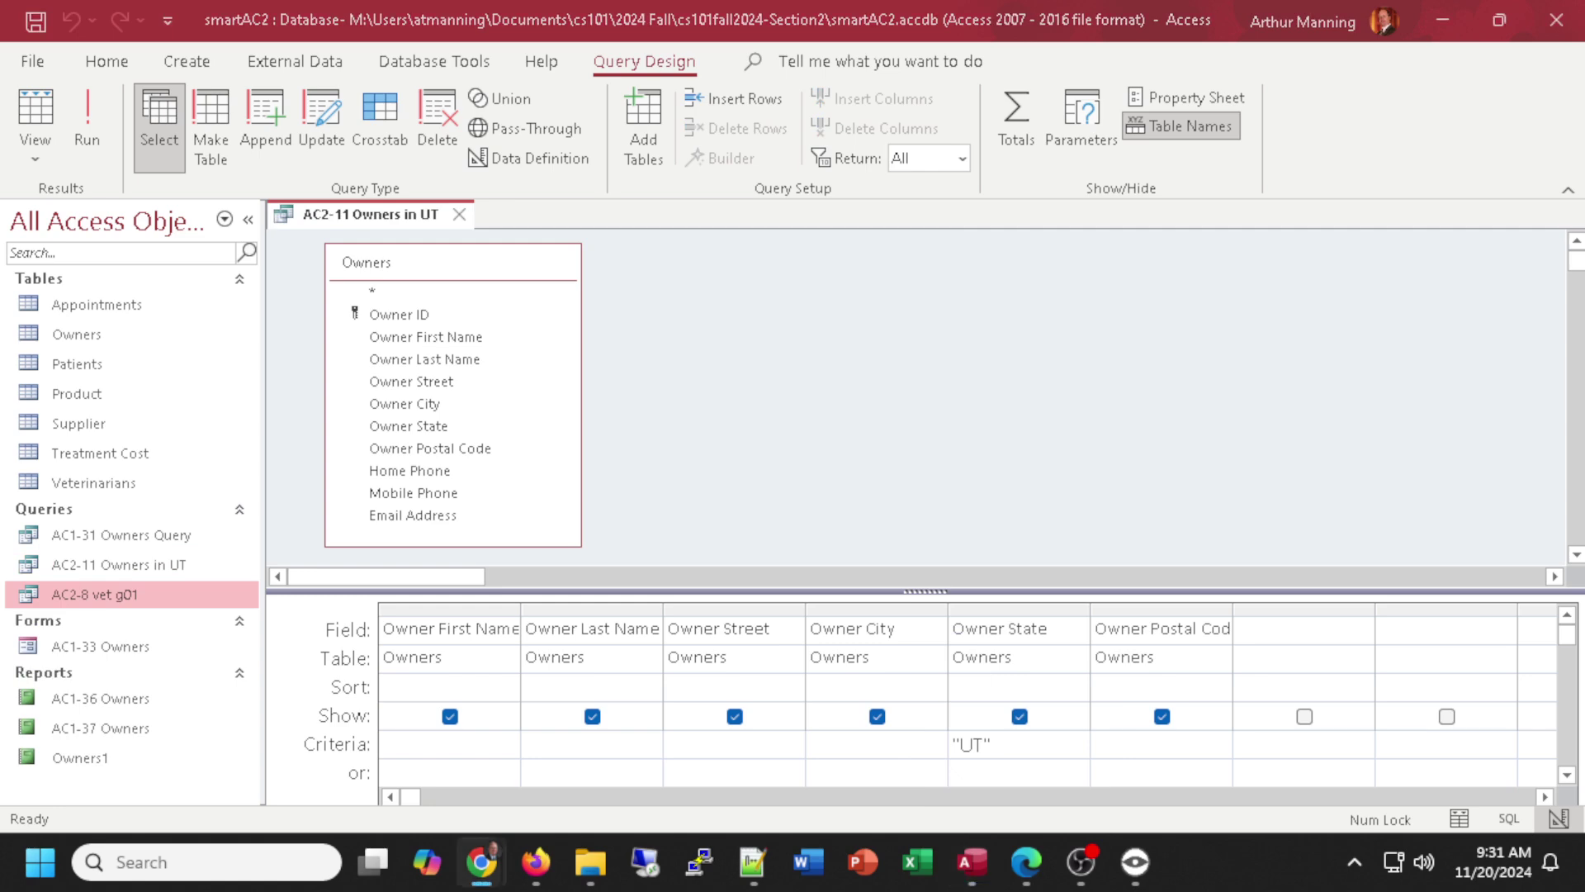
pyautogui.click(1021, 716)
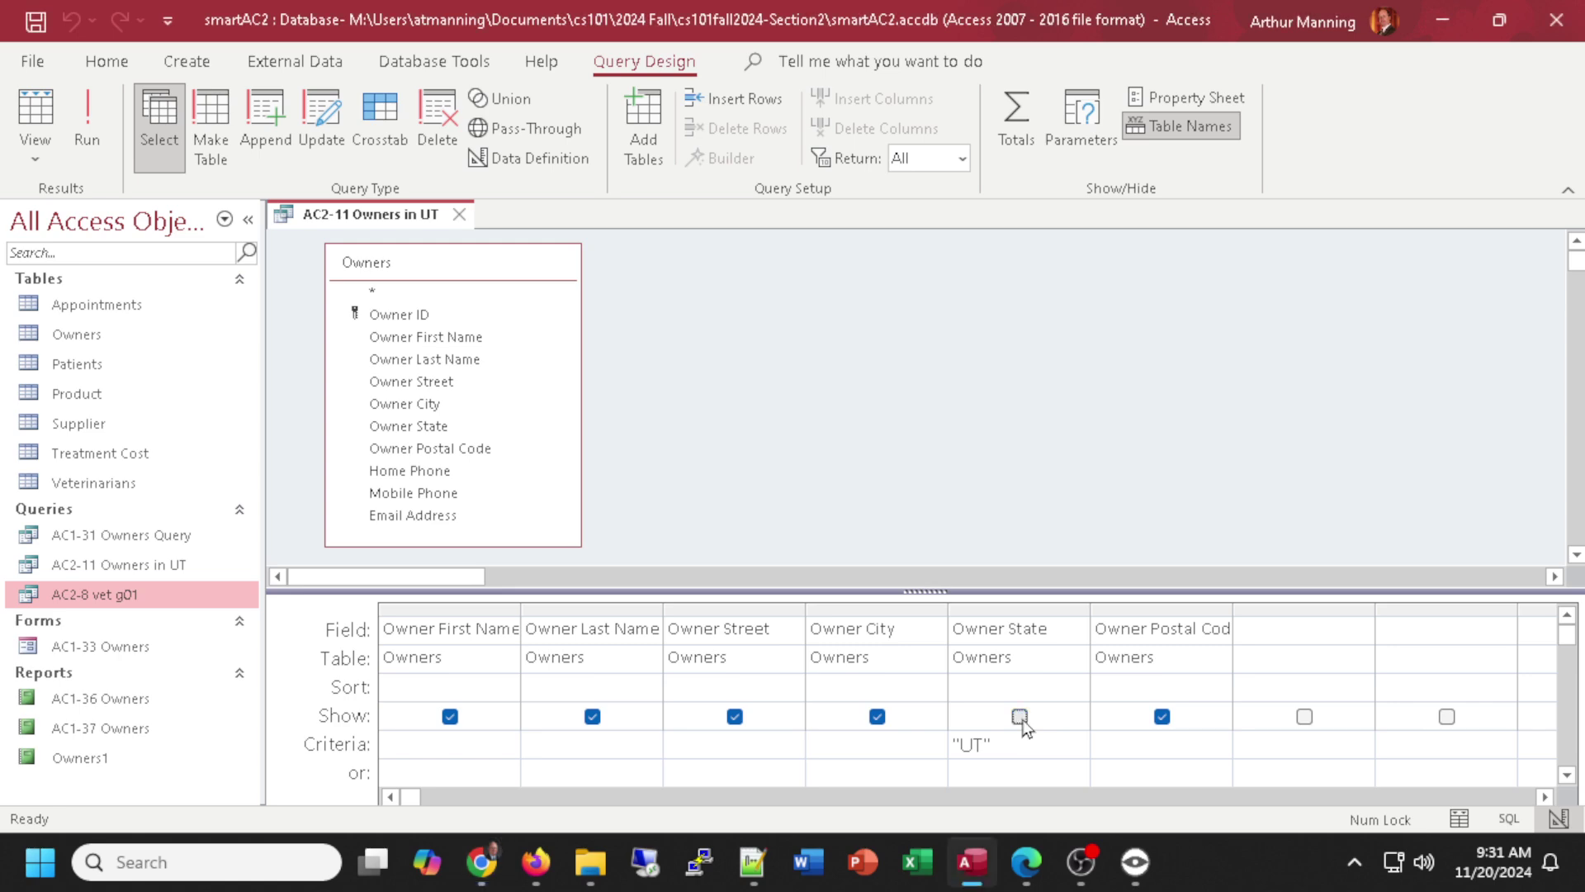
pyautogui.click(37, 108)
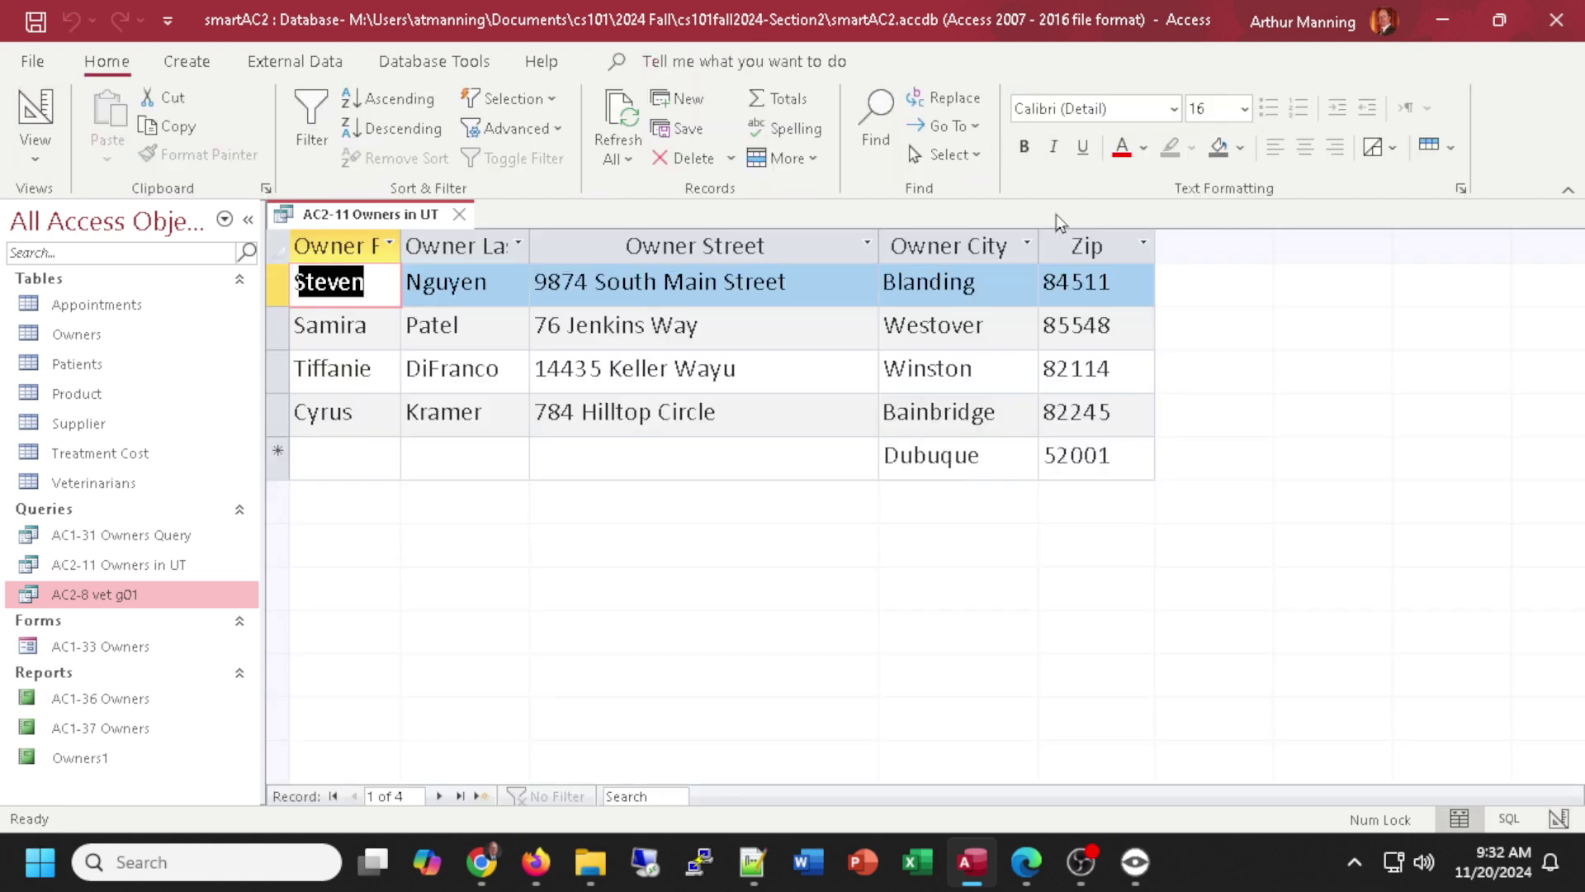
pyautogui.click(33, 111)
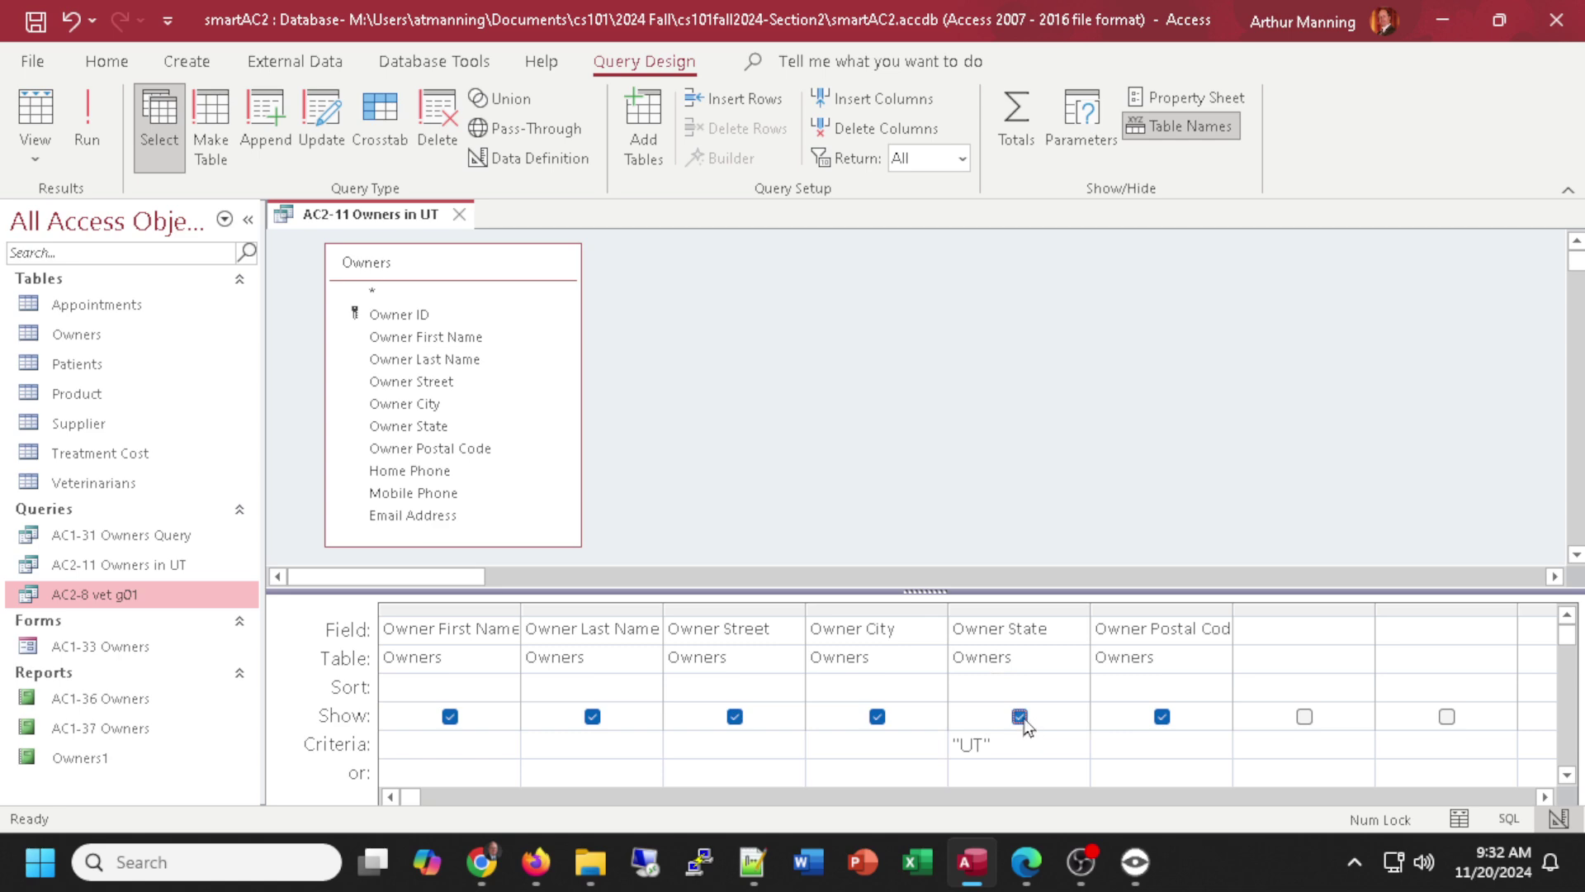
pyautogui.click(41, 114)
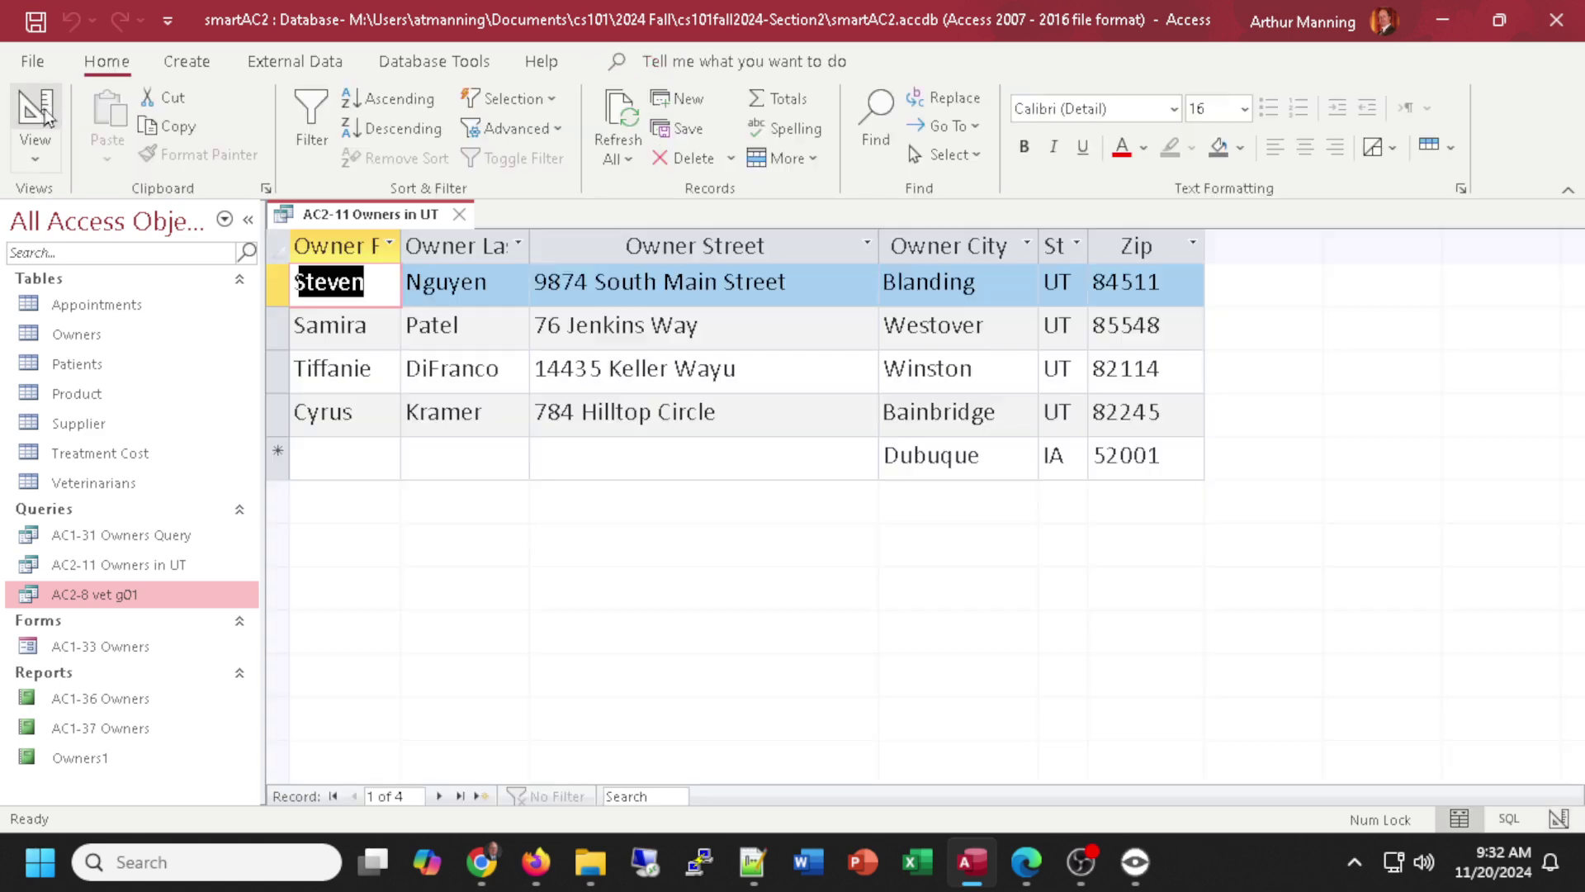
# In Design view, widen the Owner State grid column and replace its criterion with the parameter prompt [Please enter UT or CO].
pyautogui.click(46, 116)
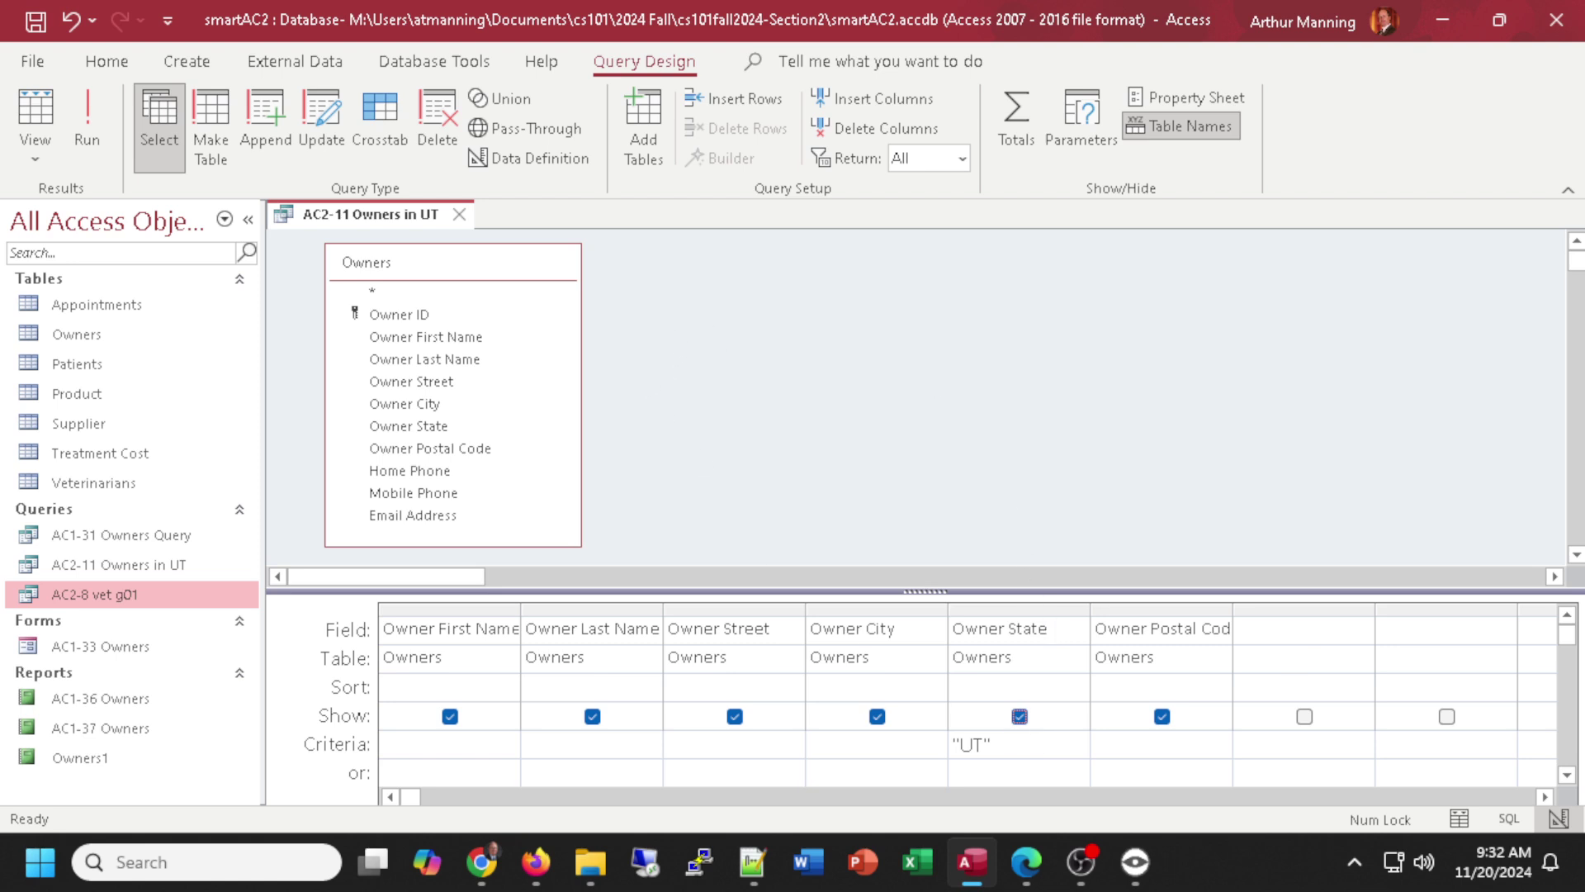
pyautogui.hotkey('alt', 'Tab')
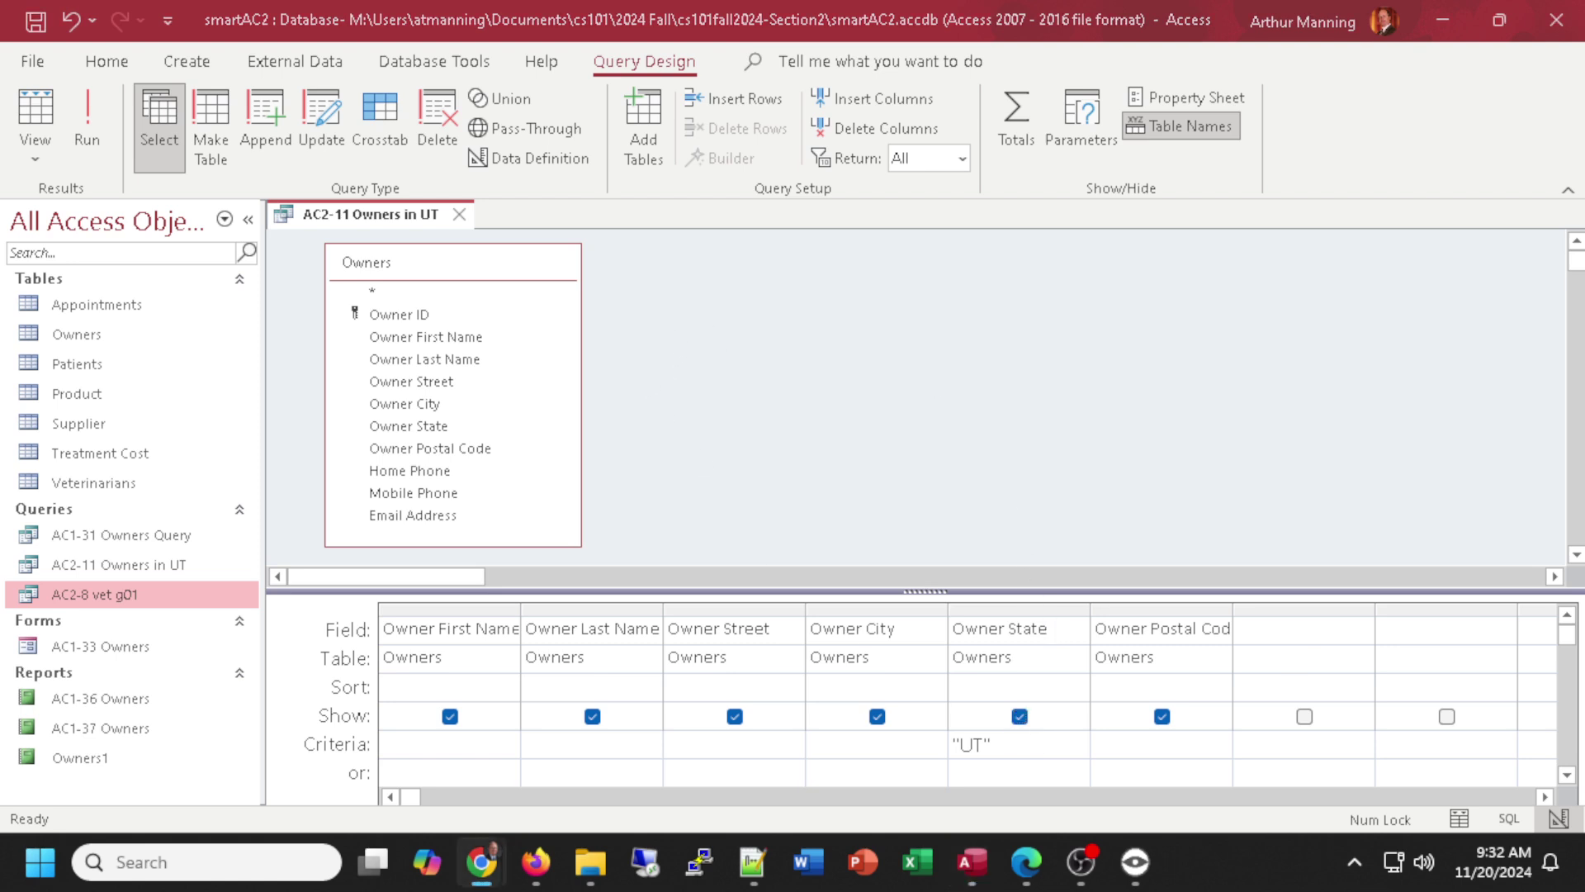
pyautogui.click(1023, 751)
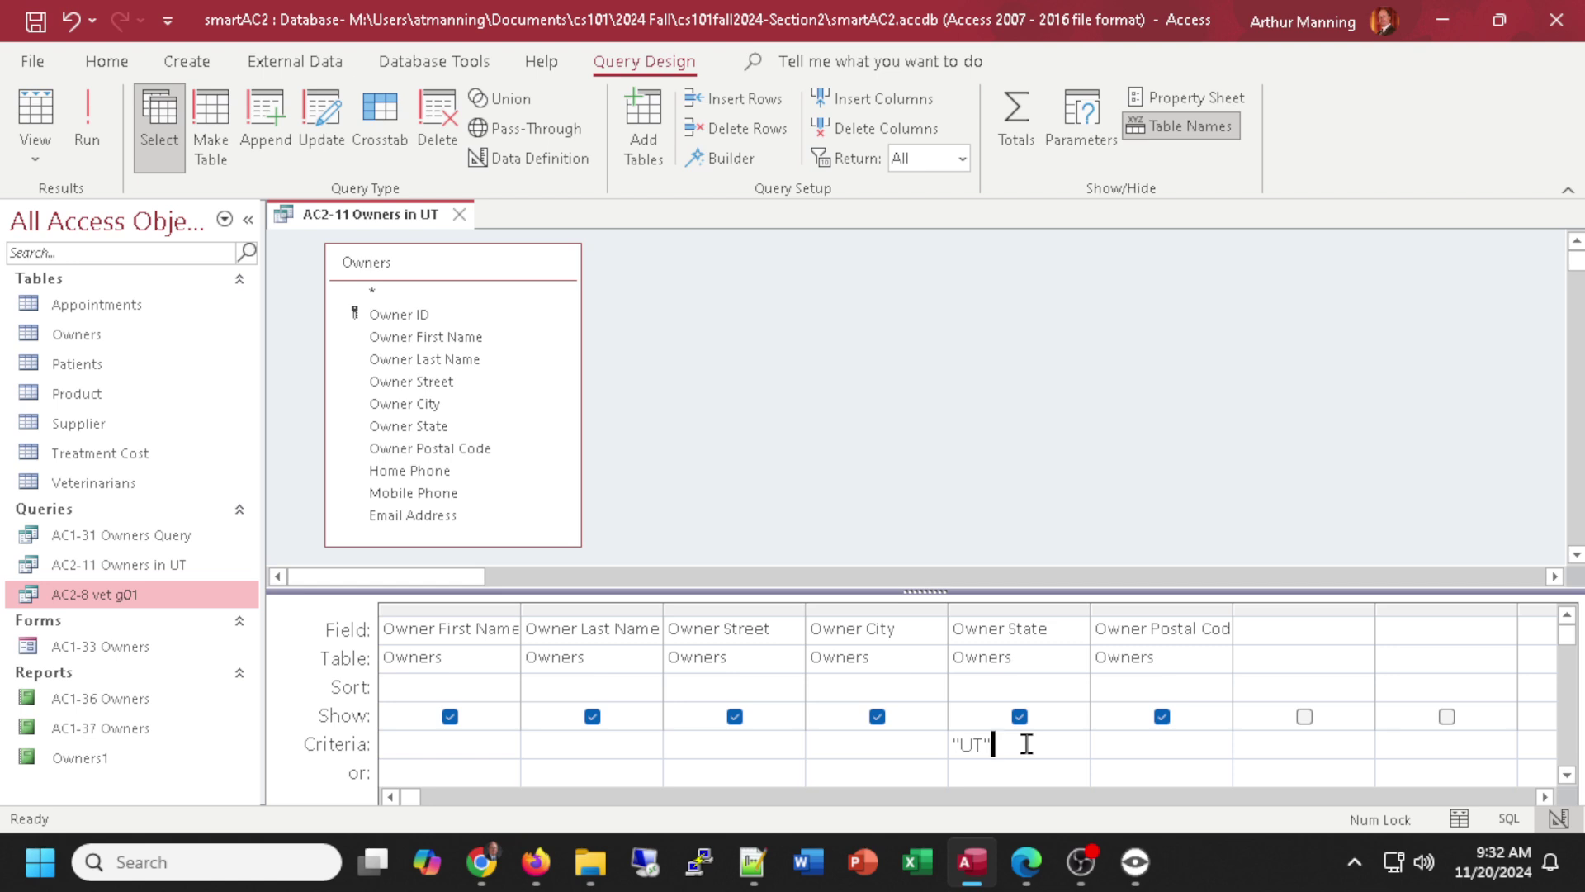
pyautogui.moveTo(1091, 605); pyautogui.dragTo(1251, 604)
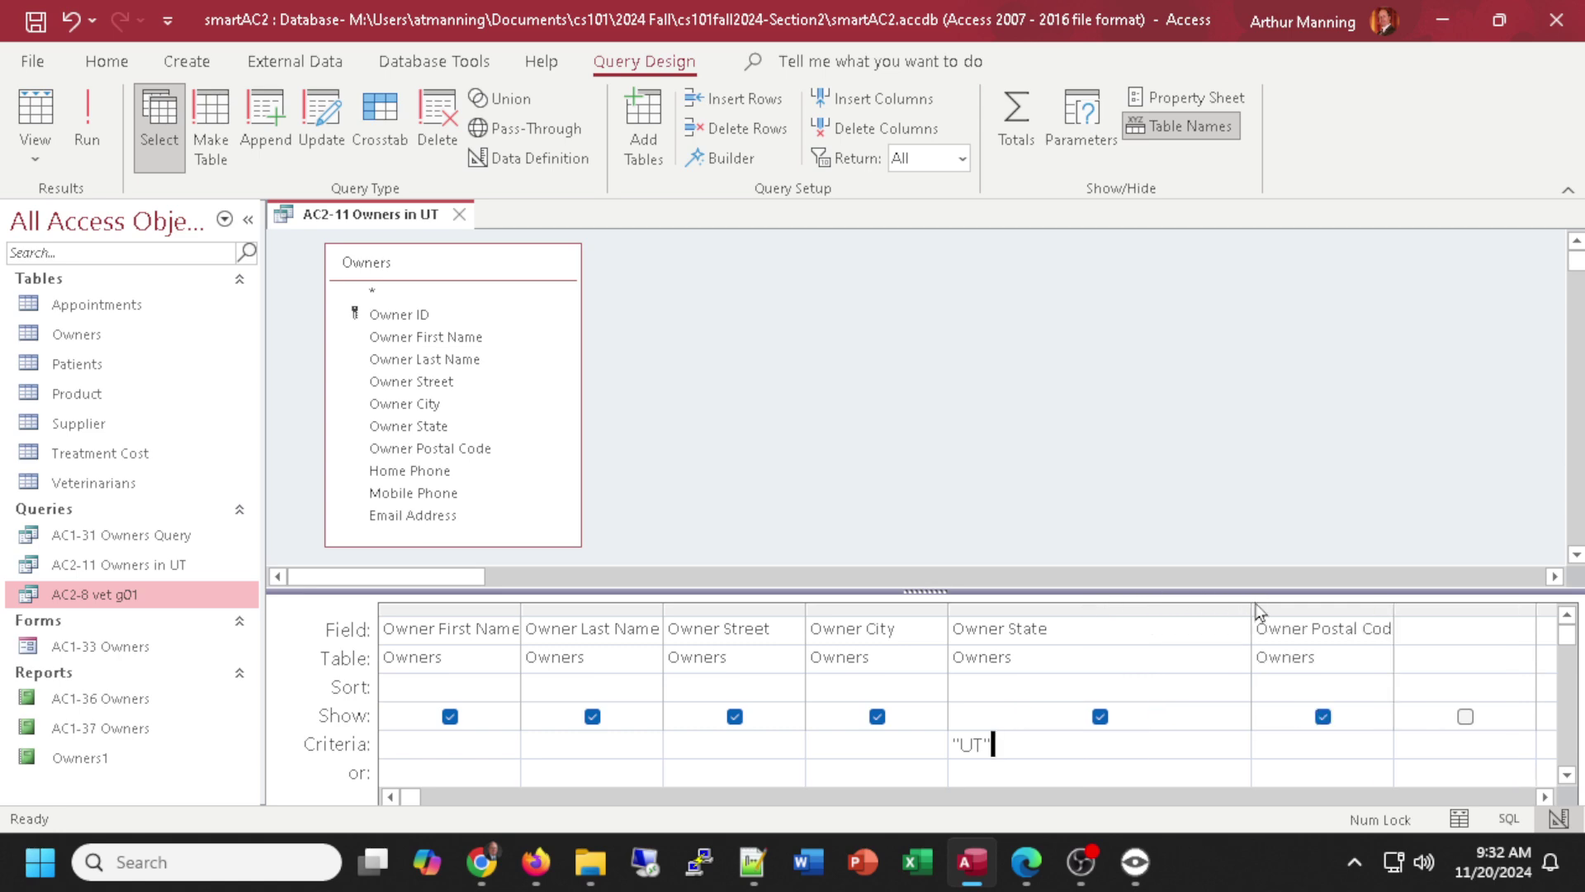
pyautogui.click(1023, 747)
pyautogui.press('BackSpace')
pyautogui.press('BackSpace')
pyautogui.press('BackSpace')
pyautogui.press('BackSpace')
pyautogui.write('[Please enter UT or CO')
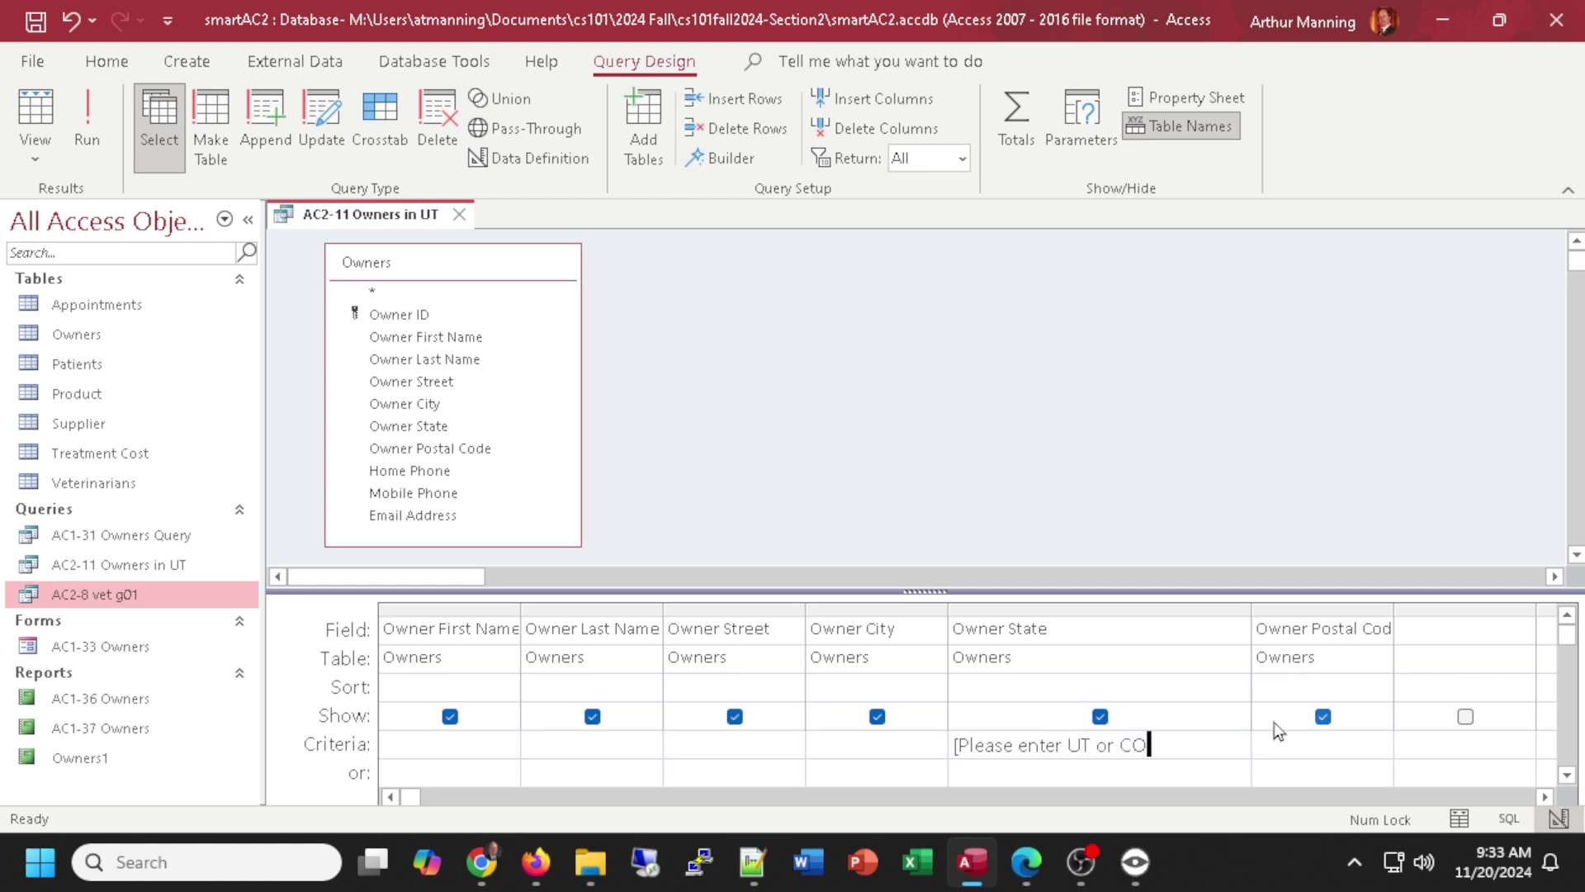
pyautogui.write('\\')
pyautogui.press('BackSpace')
pyautogui.write(']')
# Test the parameter query in Datasheet view, first with the value UT and again with CO.
pyautogui.click(43, 112)
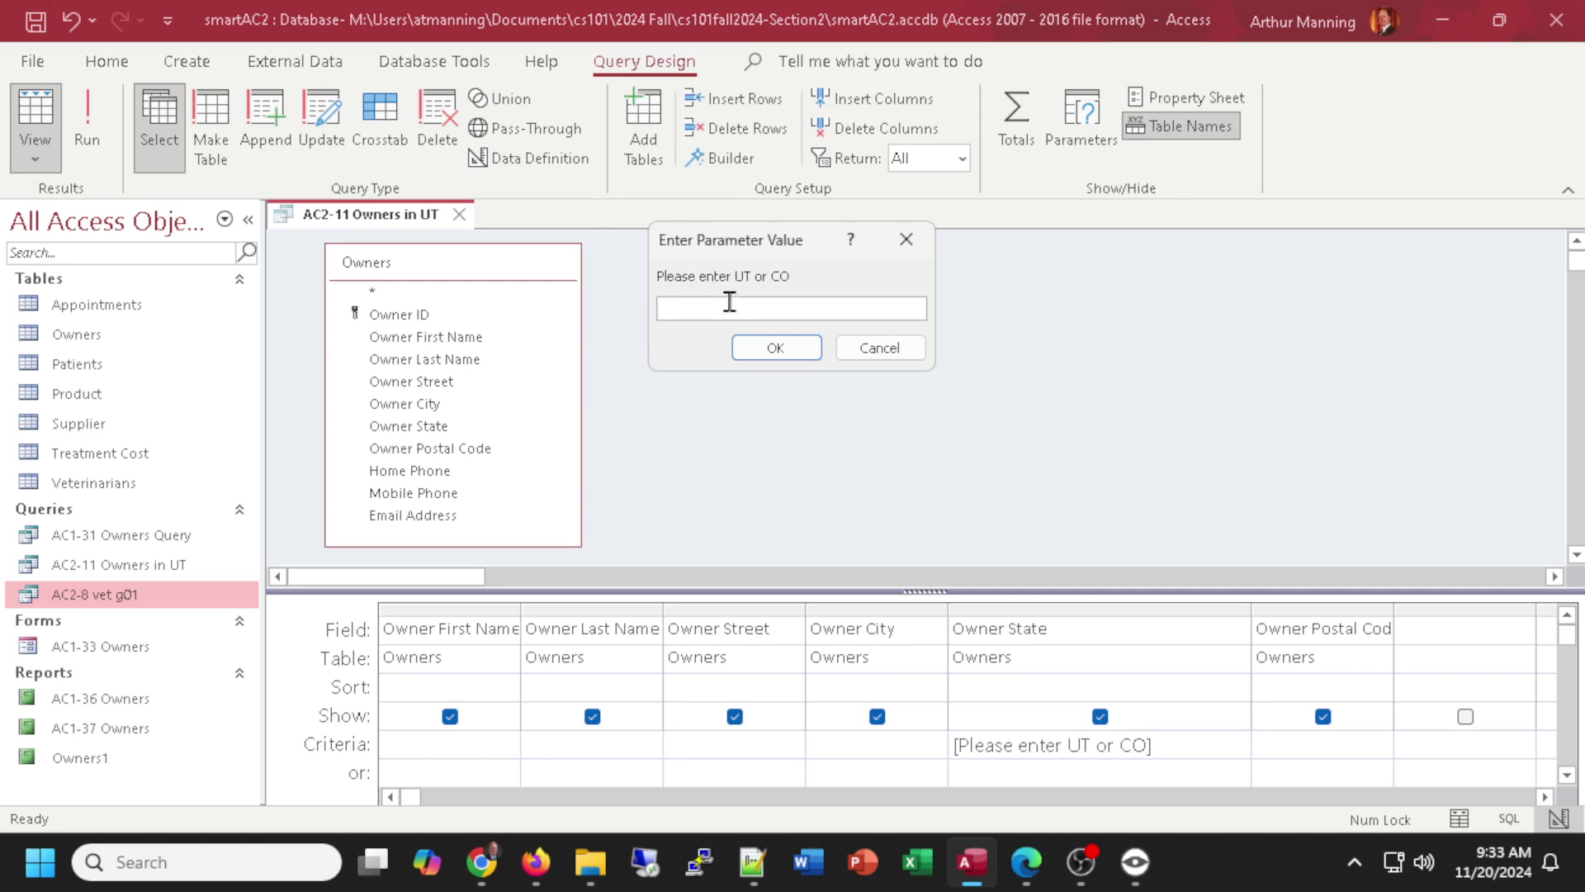
pyautogui.write('UT')
pyautogui.click(784, 345)
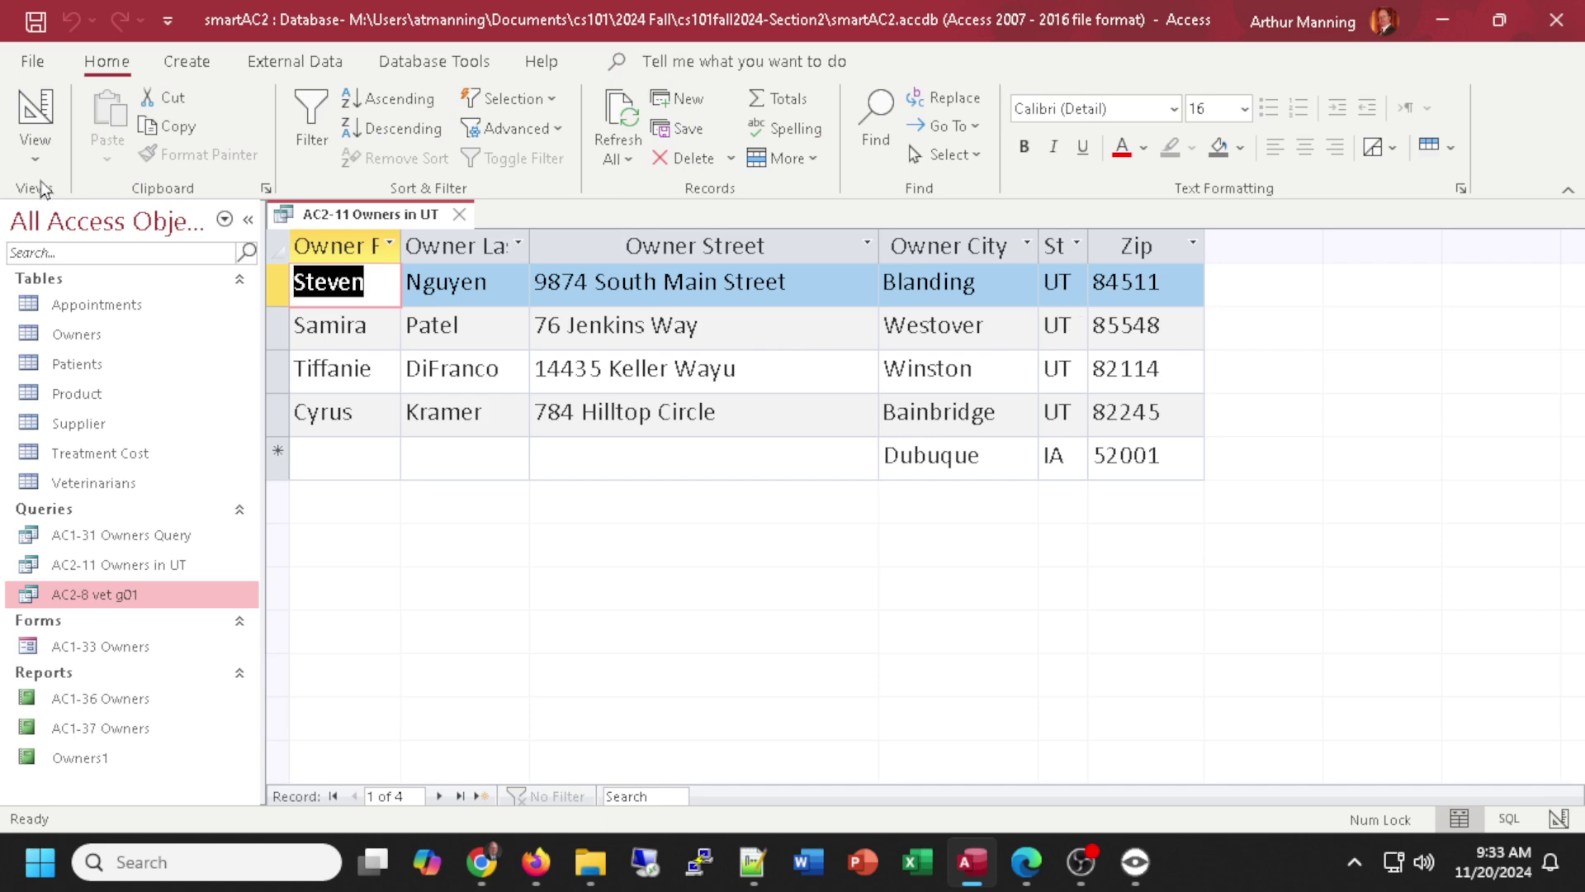
pyautogui.click(35, 112)
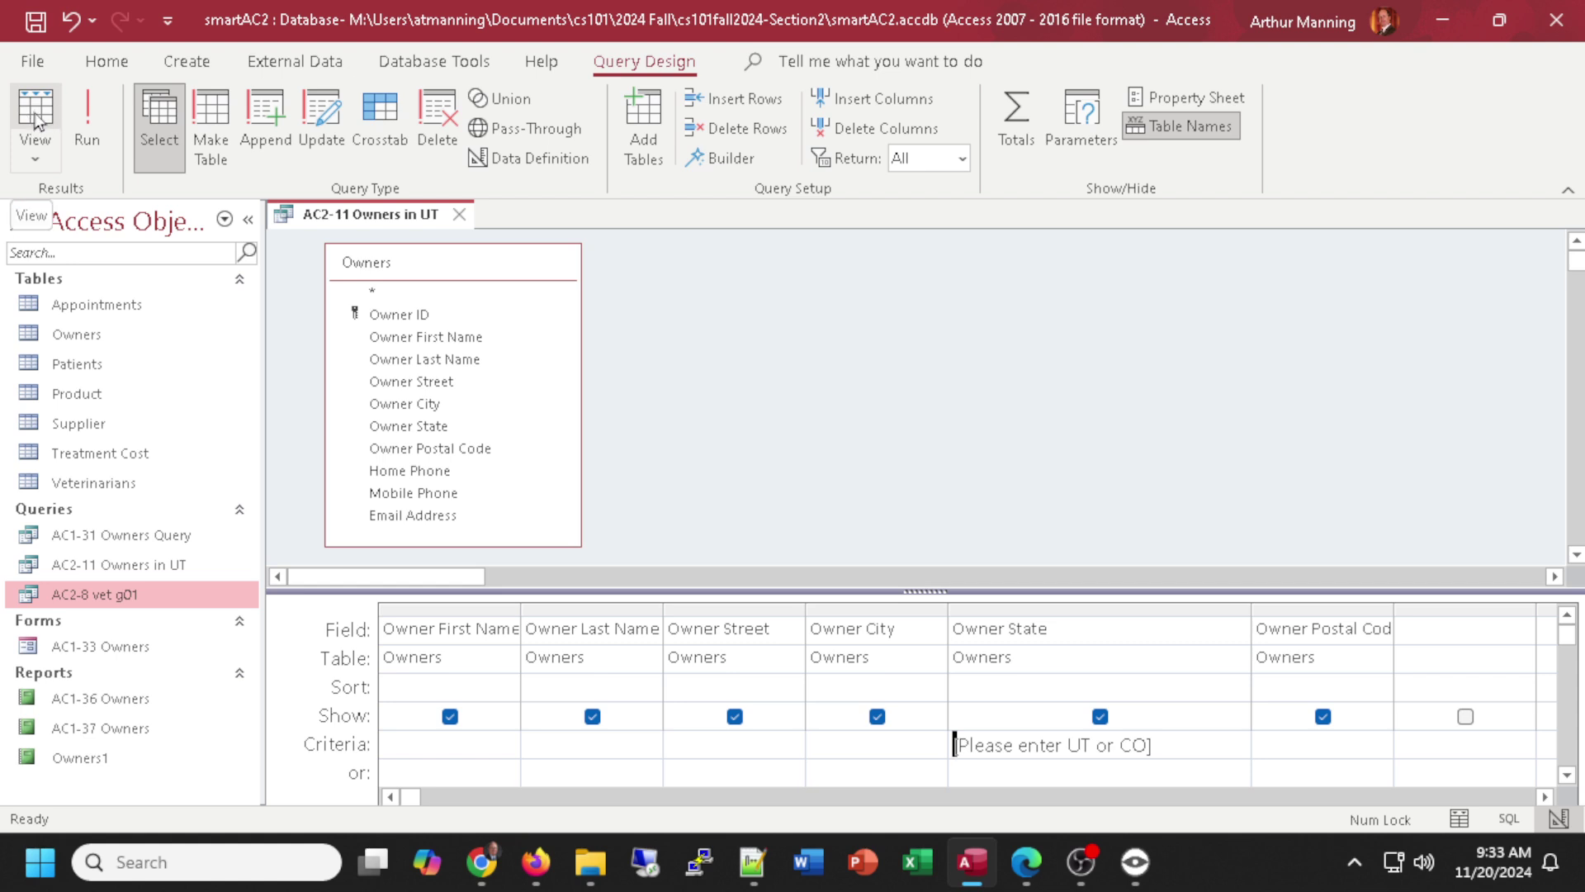
pyautogui.click(36, 115)
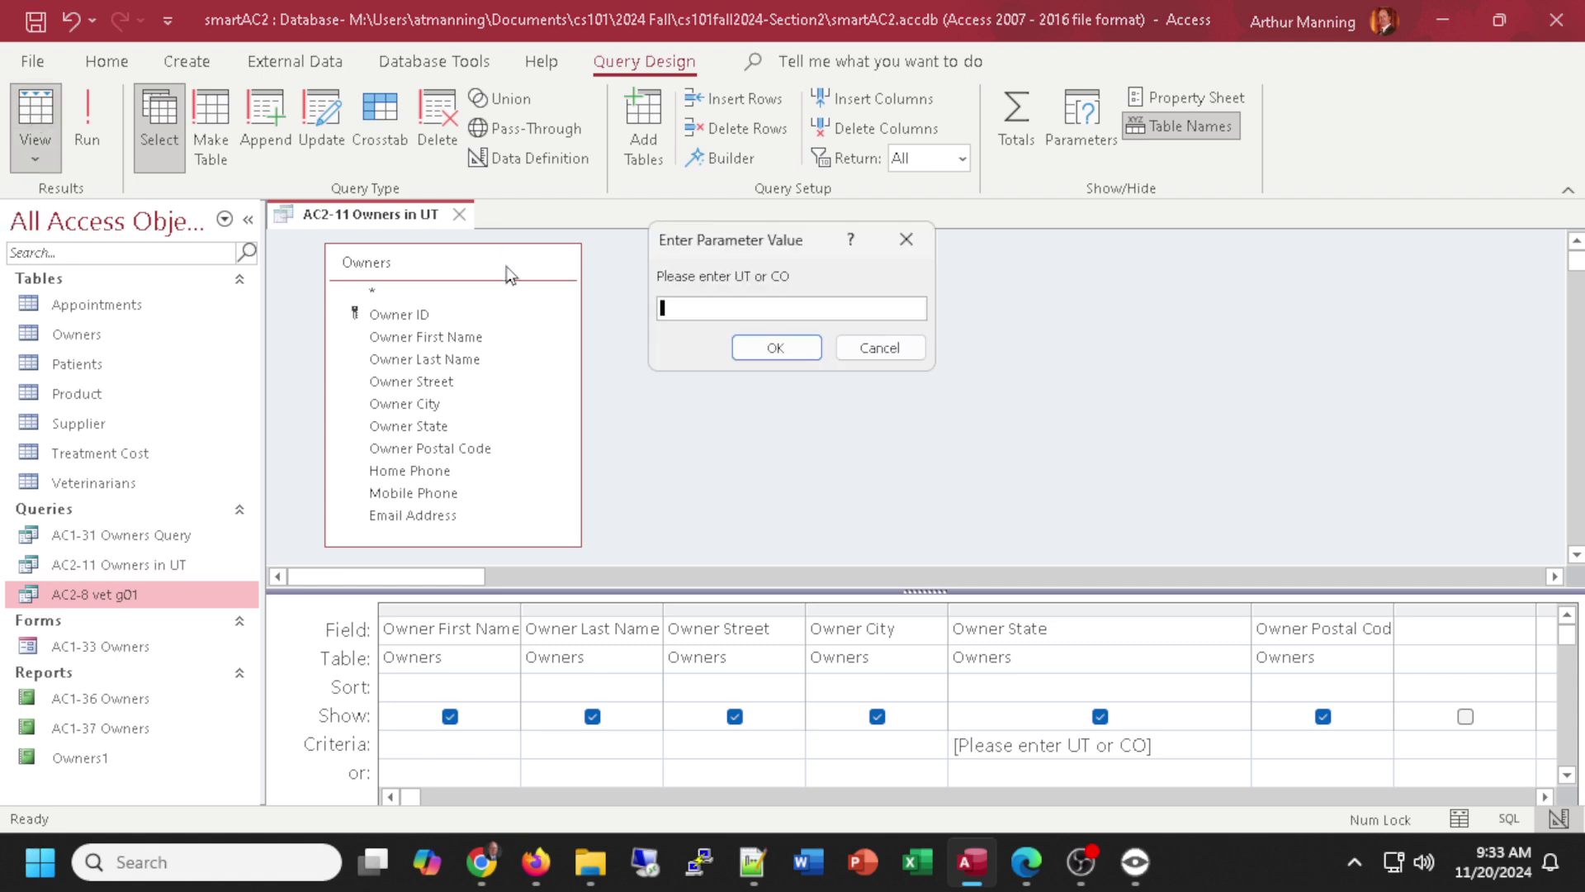
pyautogui.write('CO')
pyautogui.click(794, 349)
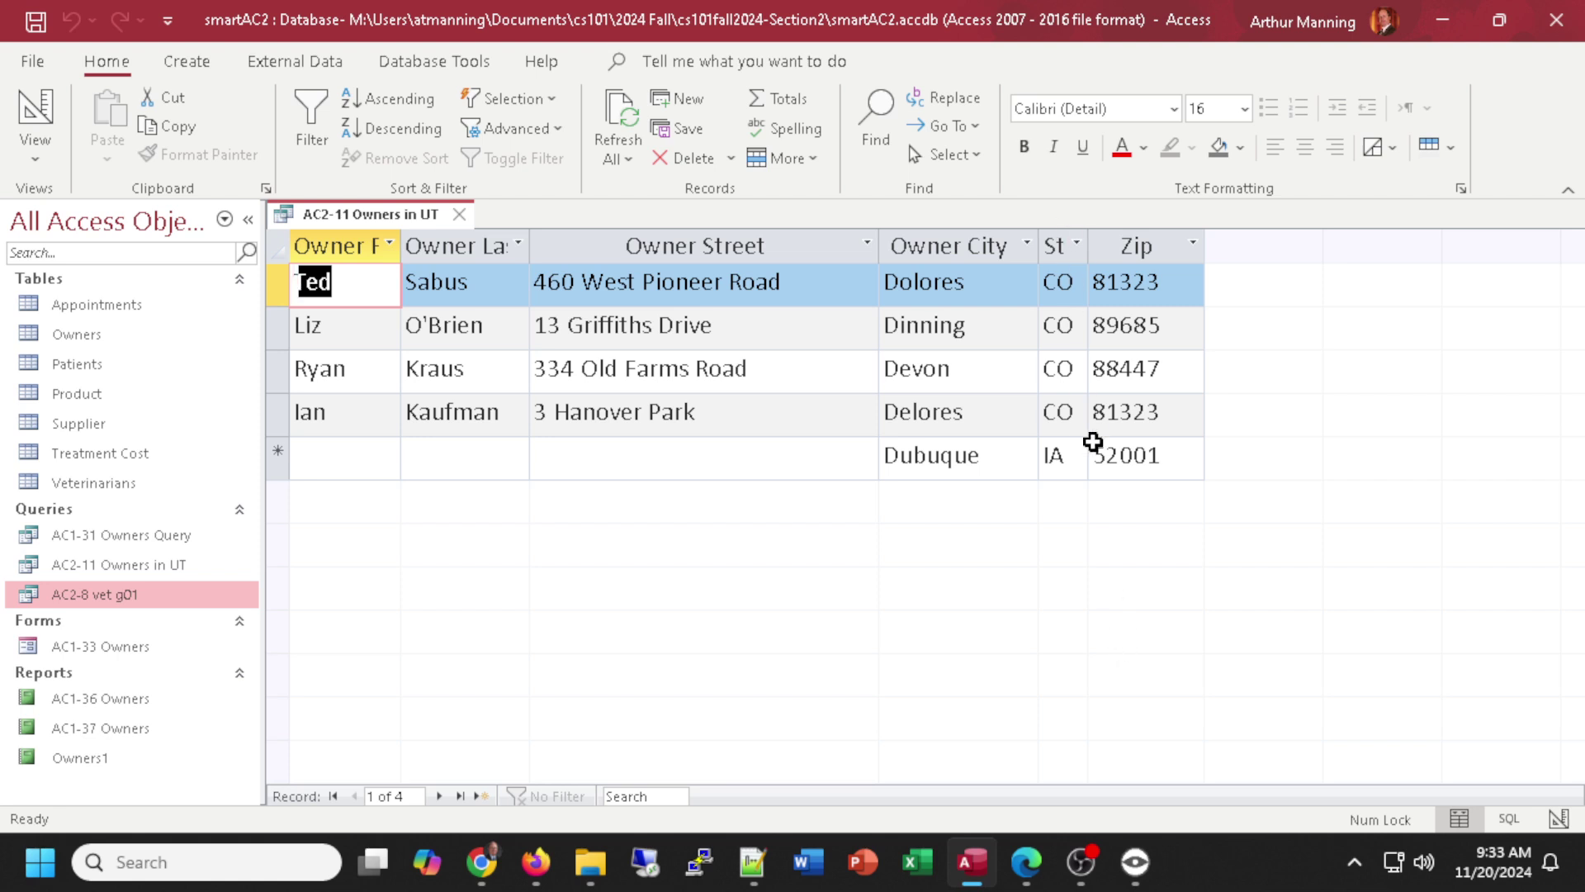
# Test the parameter query with values outside the prompt, first IA and again 123e.
pyautogui.click(33, 109)
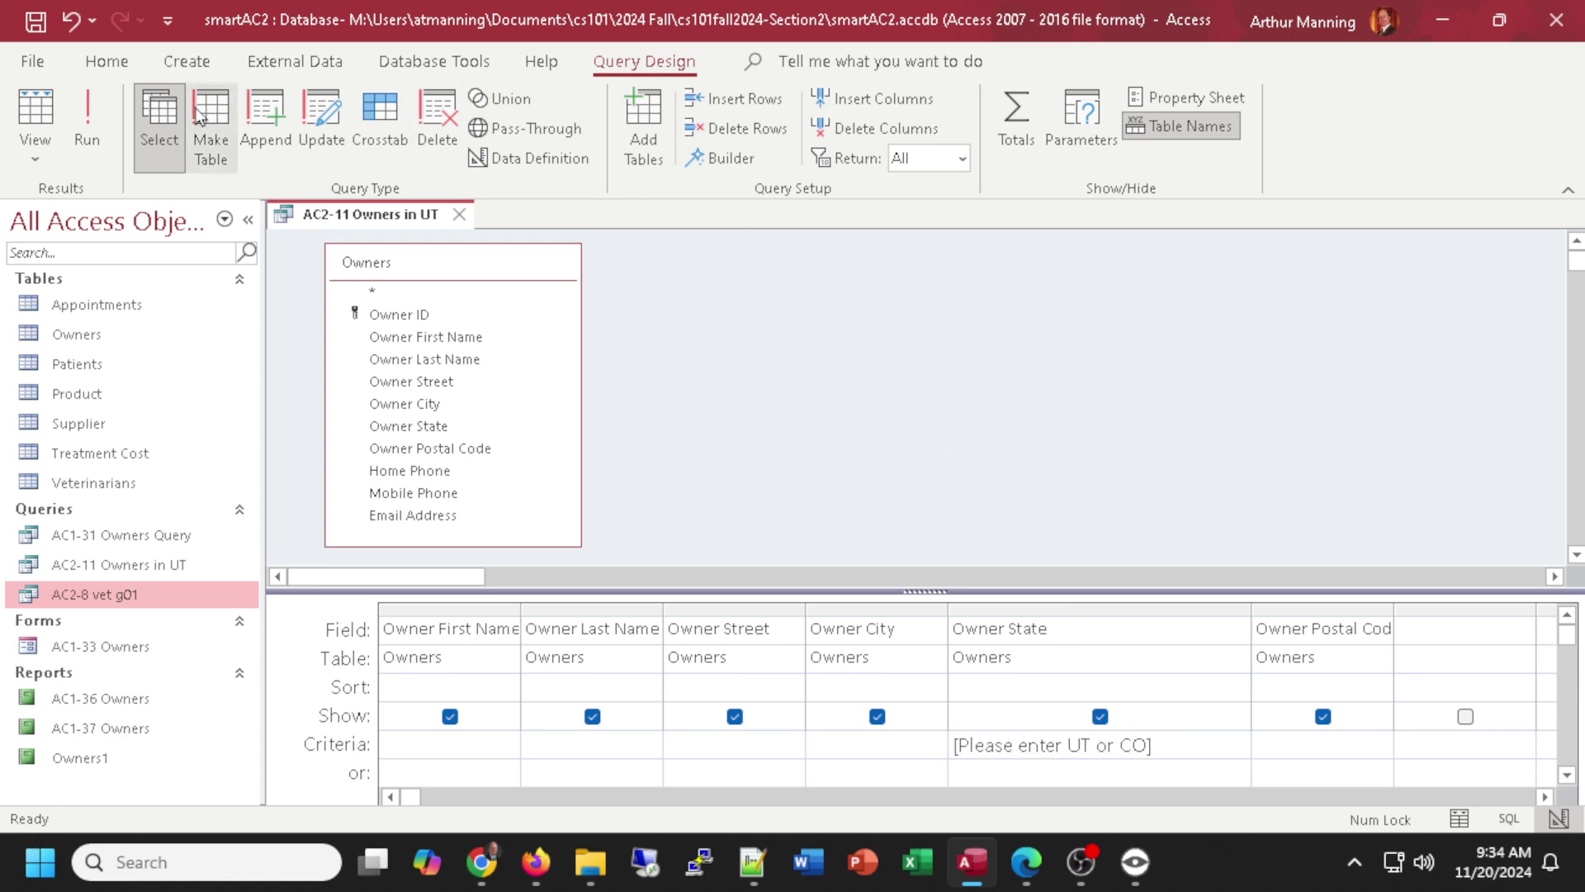
pyautogui.click(83, 124)
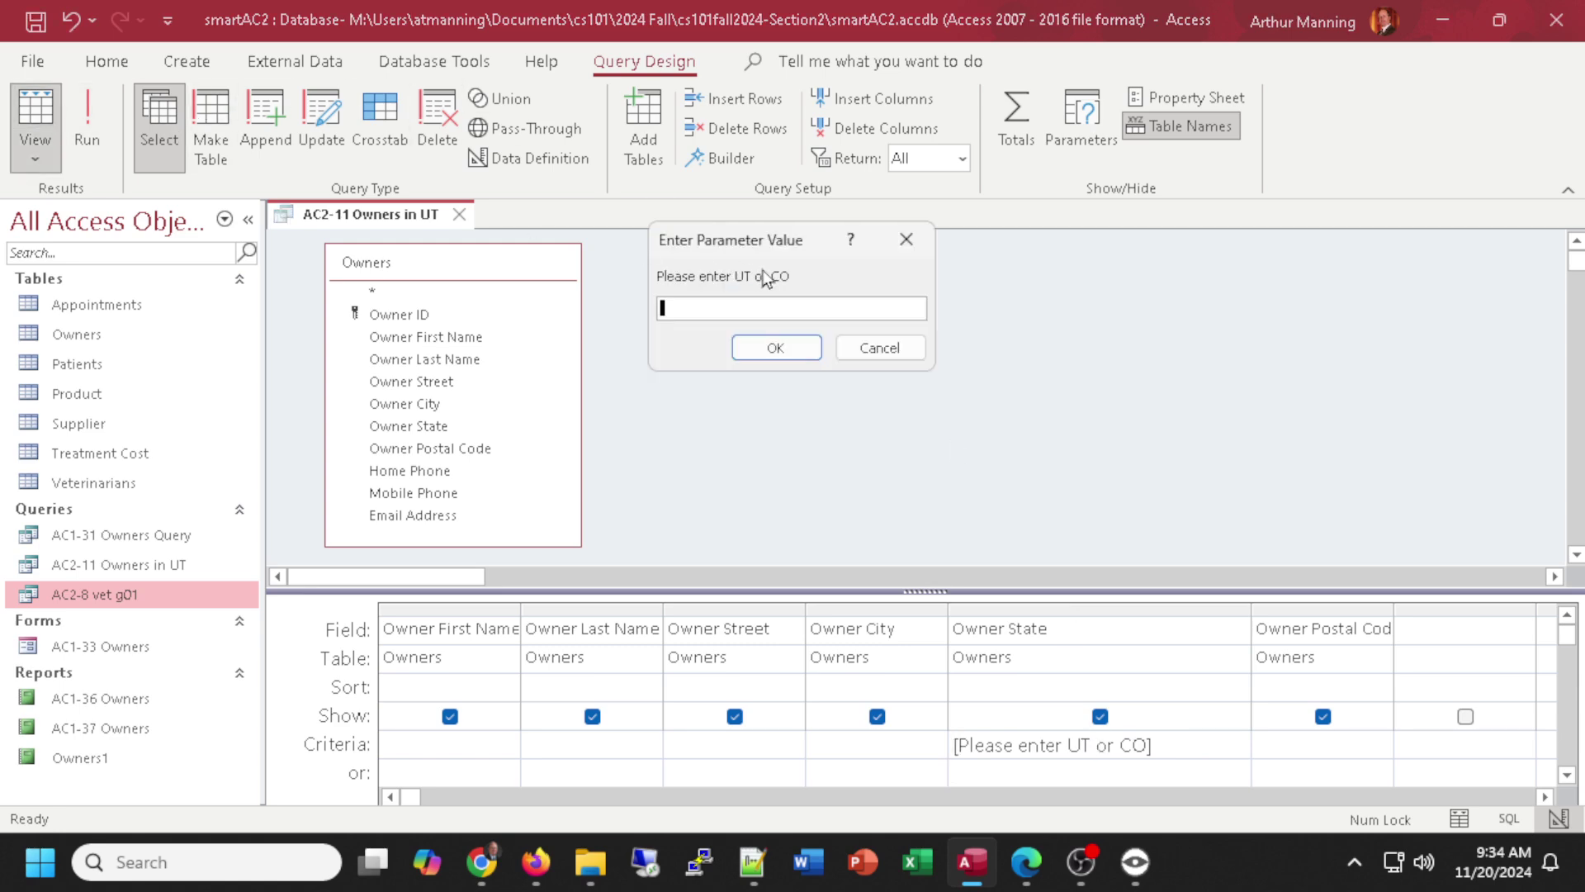
pyautogui.write('IA')
pyautogui.click(786, 350)
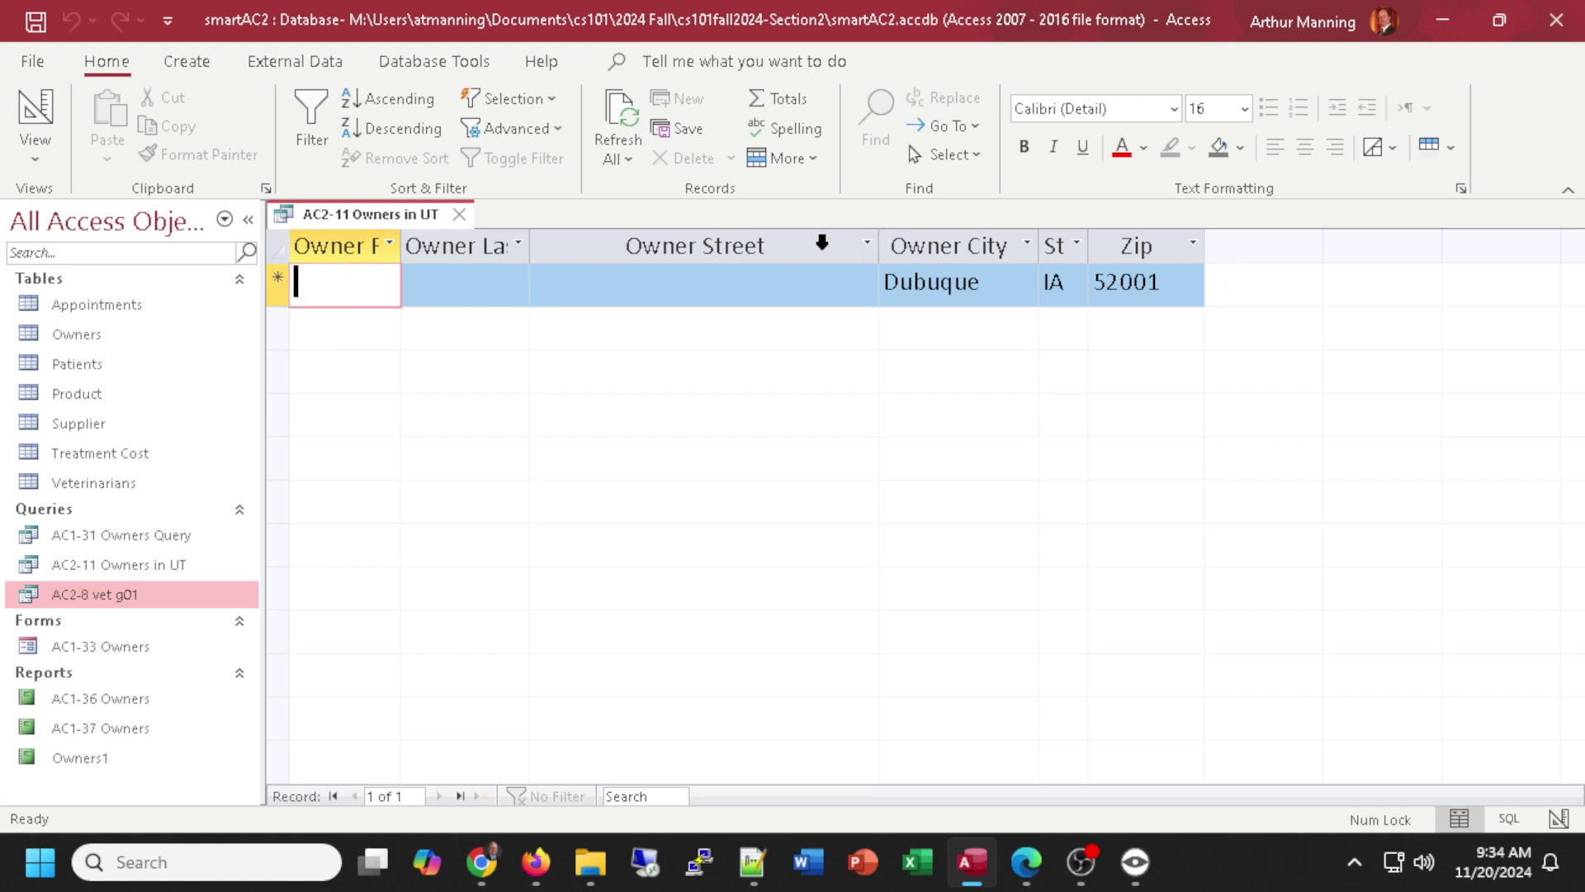
pyautogui.click(36, 107)
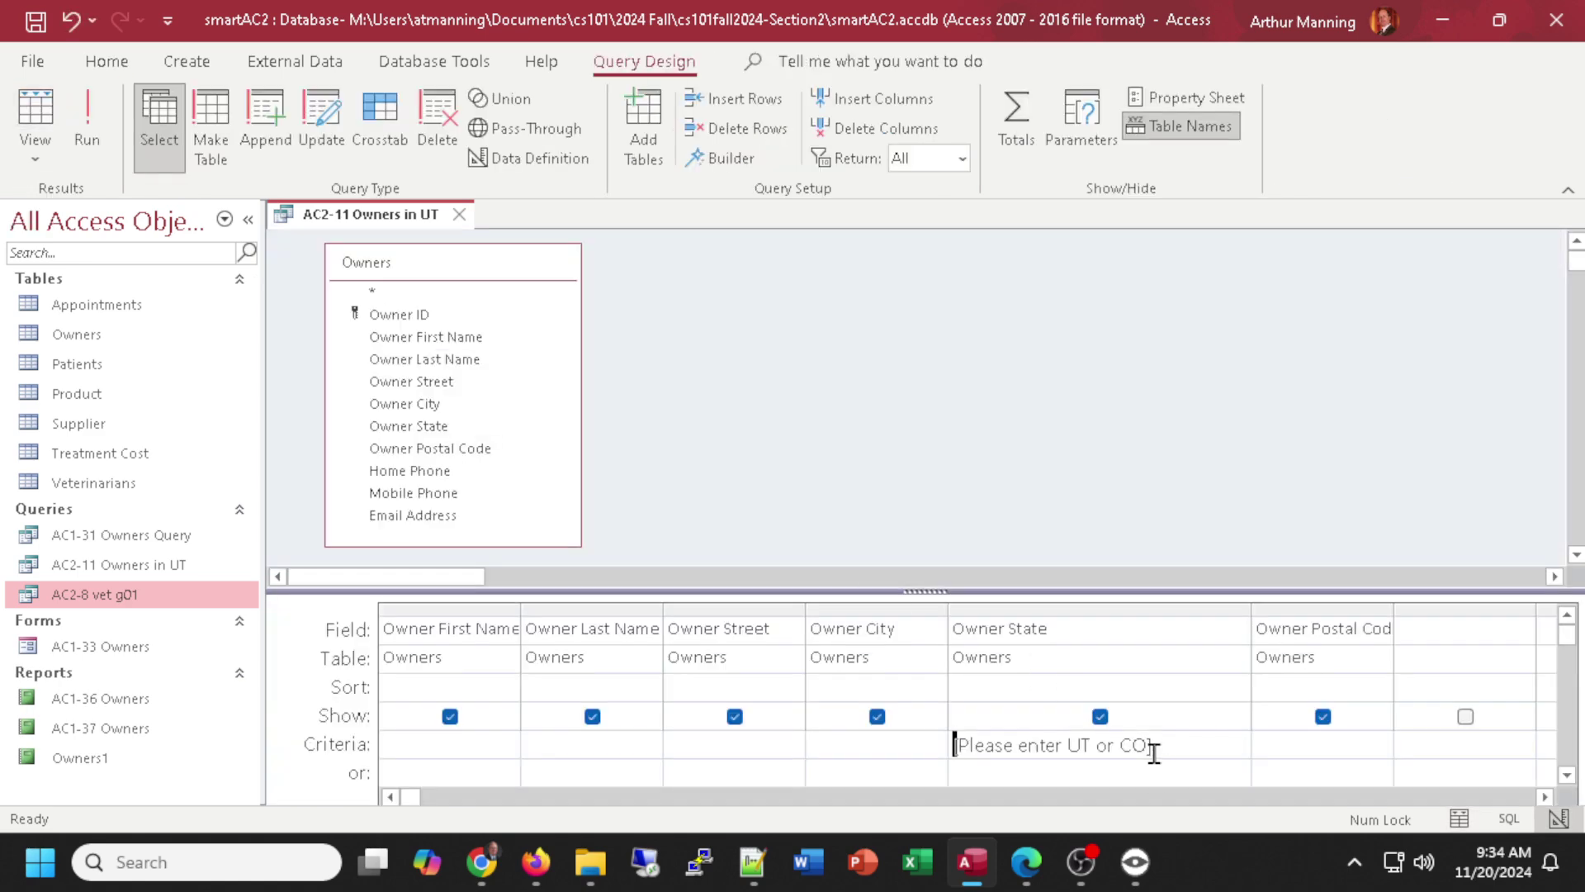
pyautogui.click(31, 117)
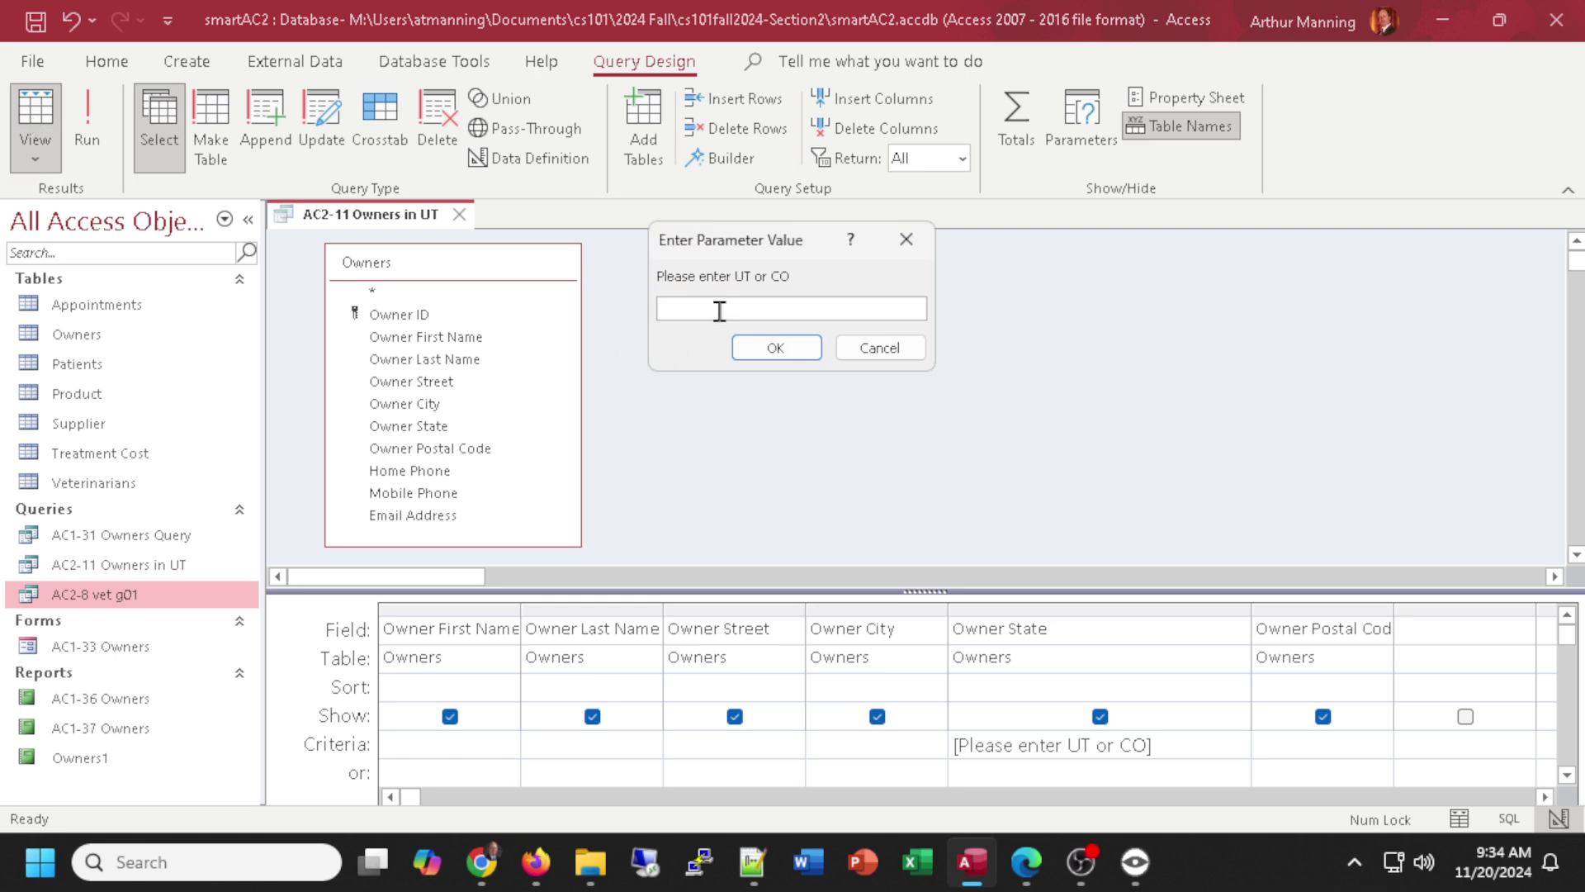
pyautogui.write('123e')
pyautogui.click(805, 347)
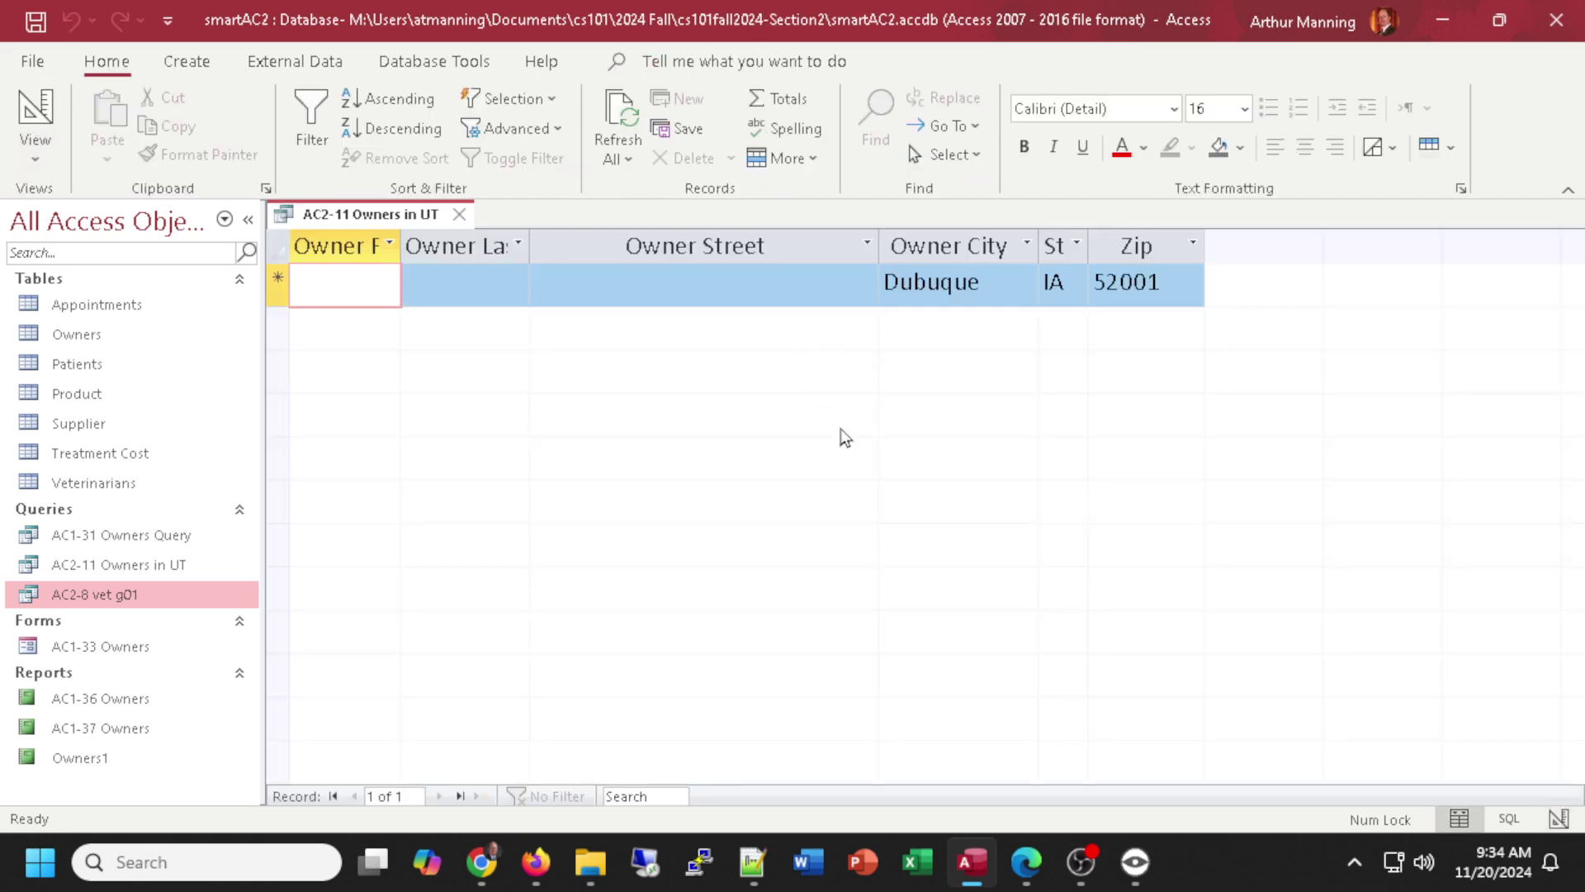
# Save the parameter query as a new query object named AC2-15 Parameter Query on State, and close it.
pyautogui.click(41, 120)
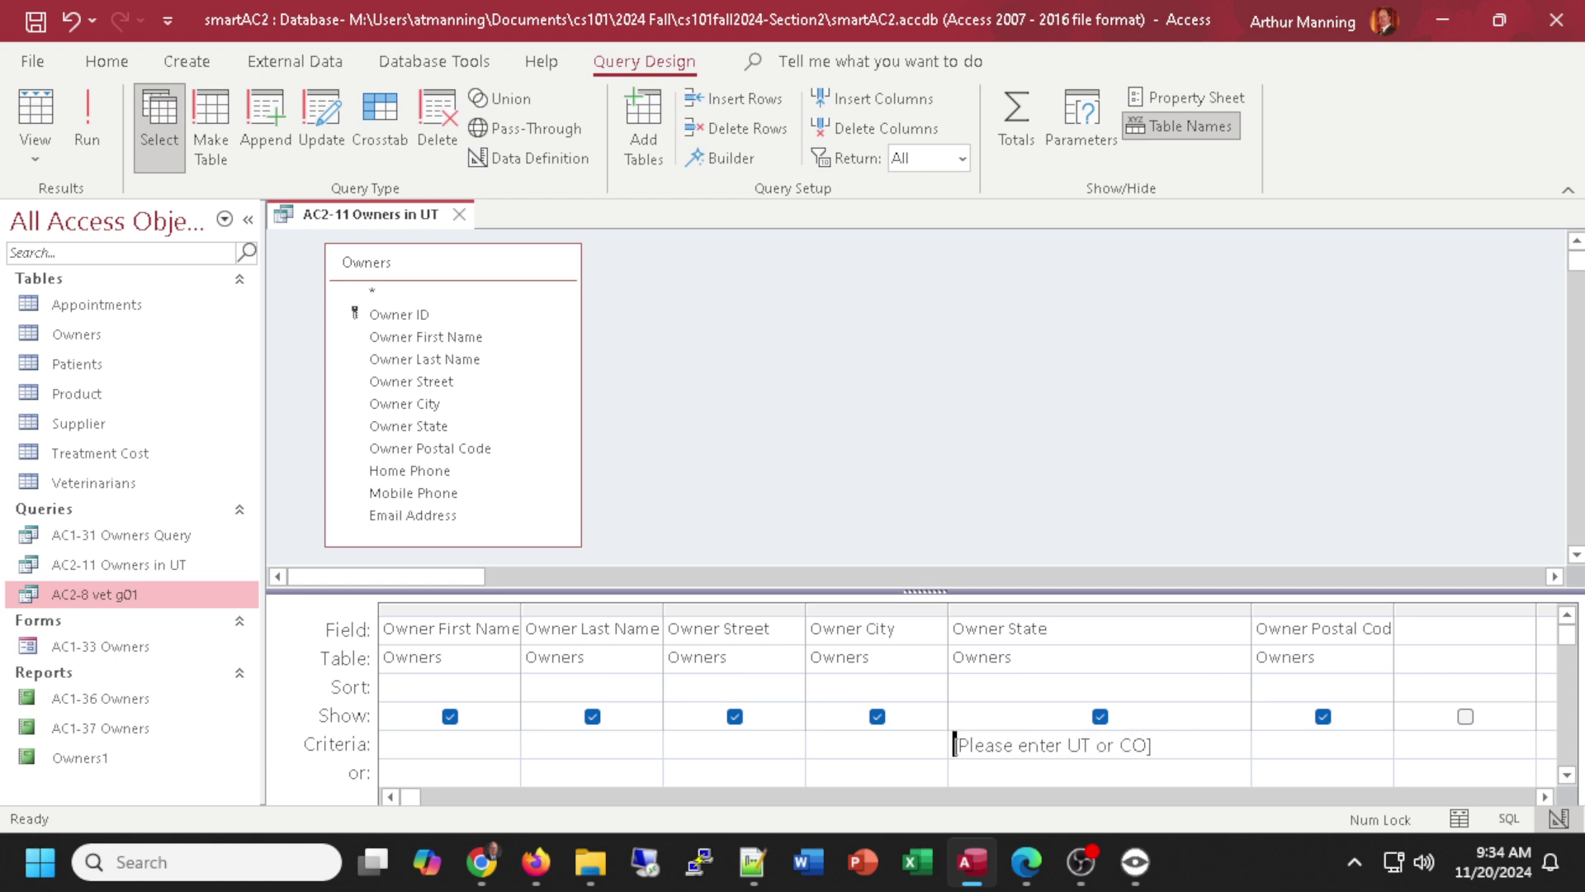
pyautogui.hotkey('alt', 'Tab')
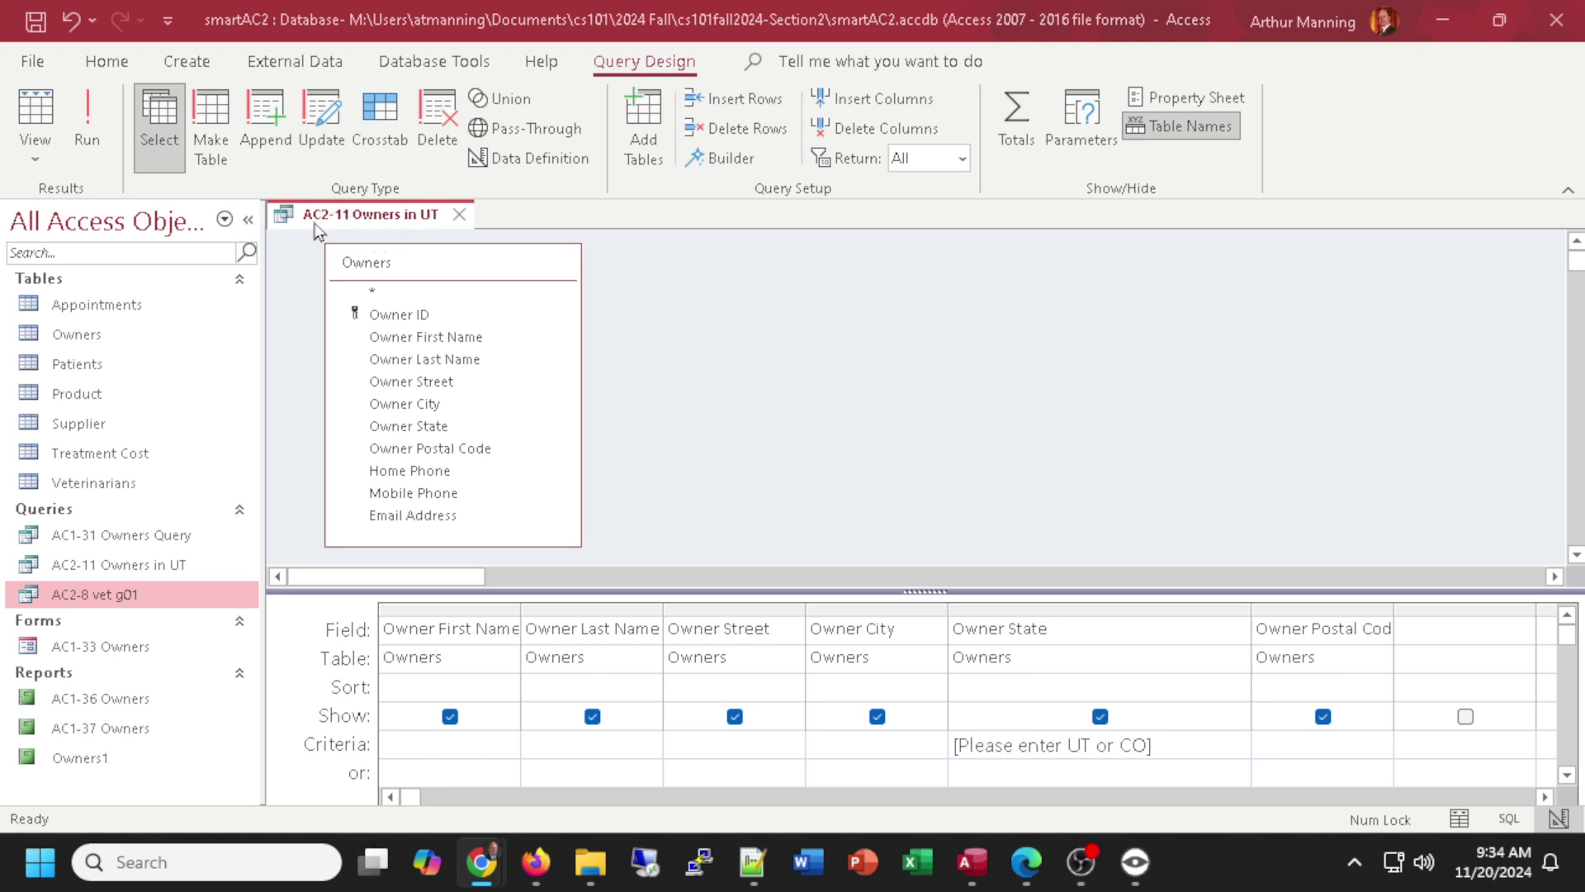
pyautogui.click(35, 62)
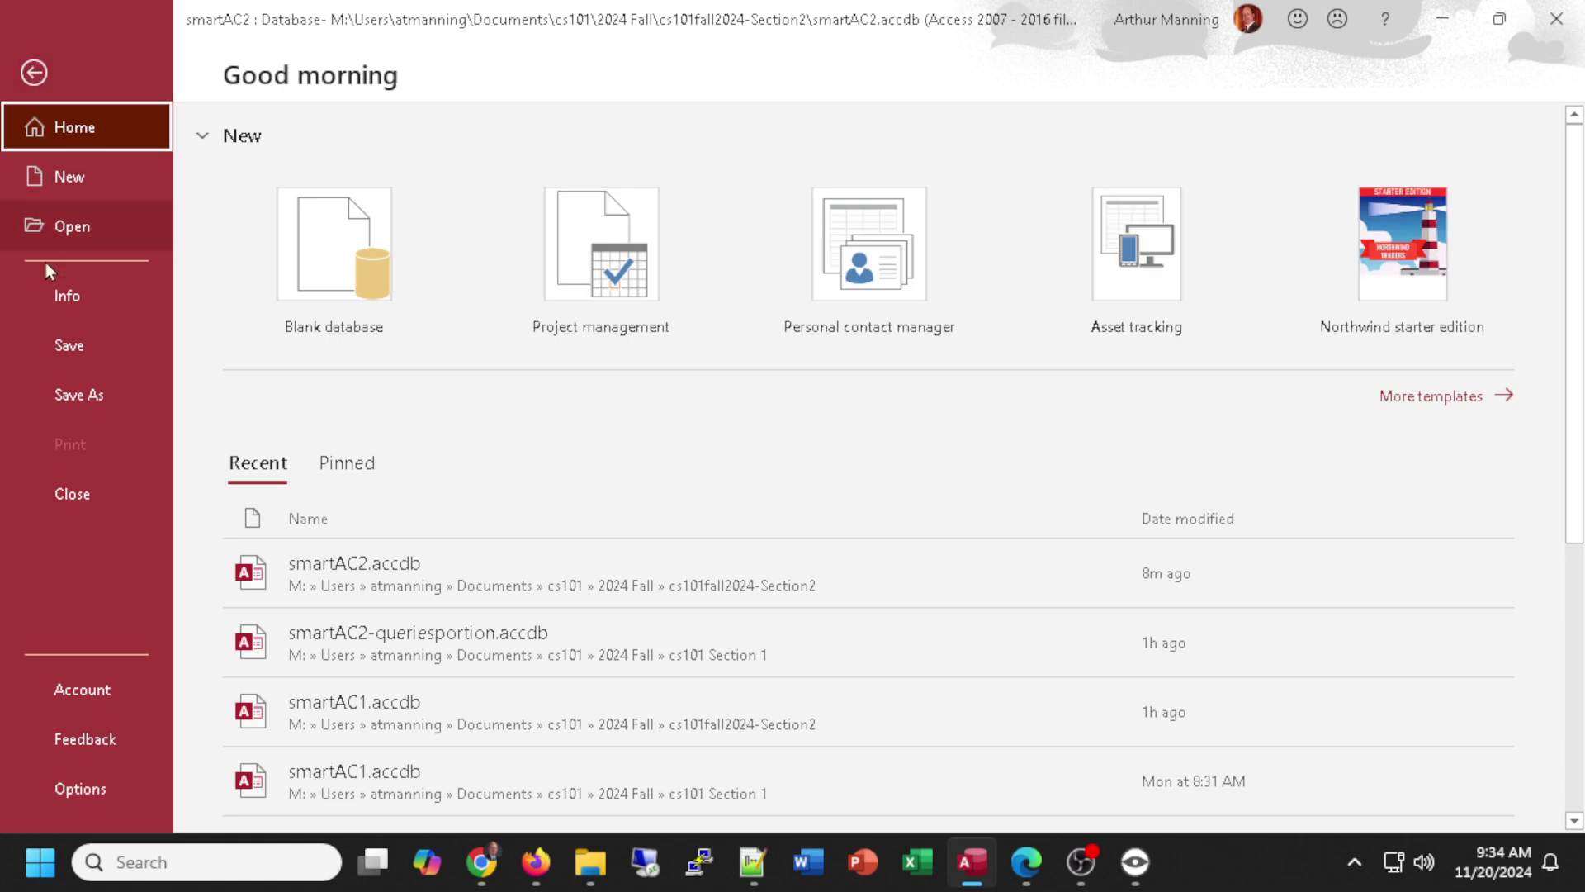
pyautogui.click(66, 394)
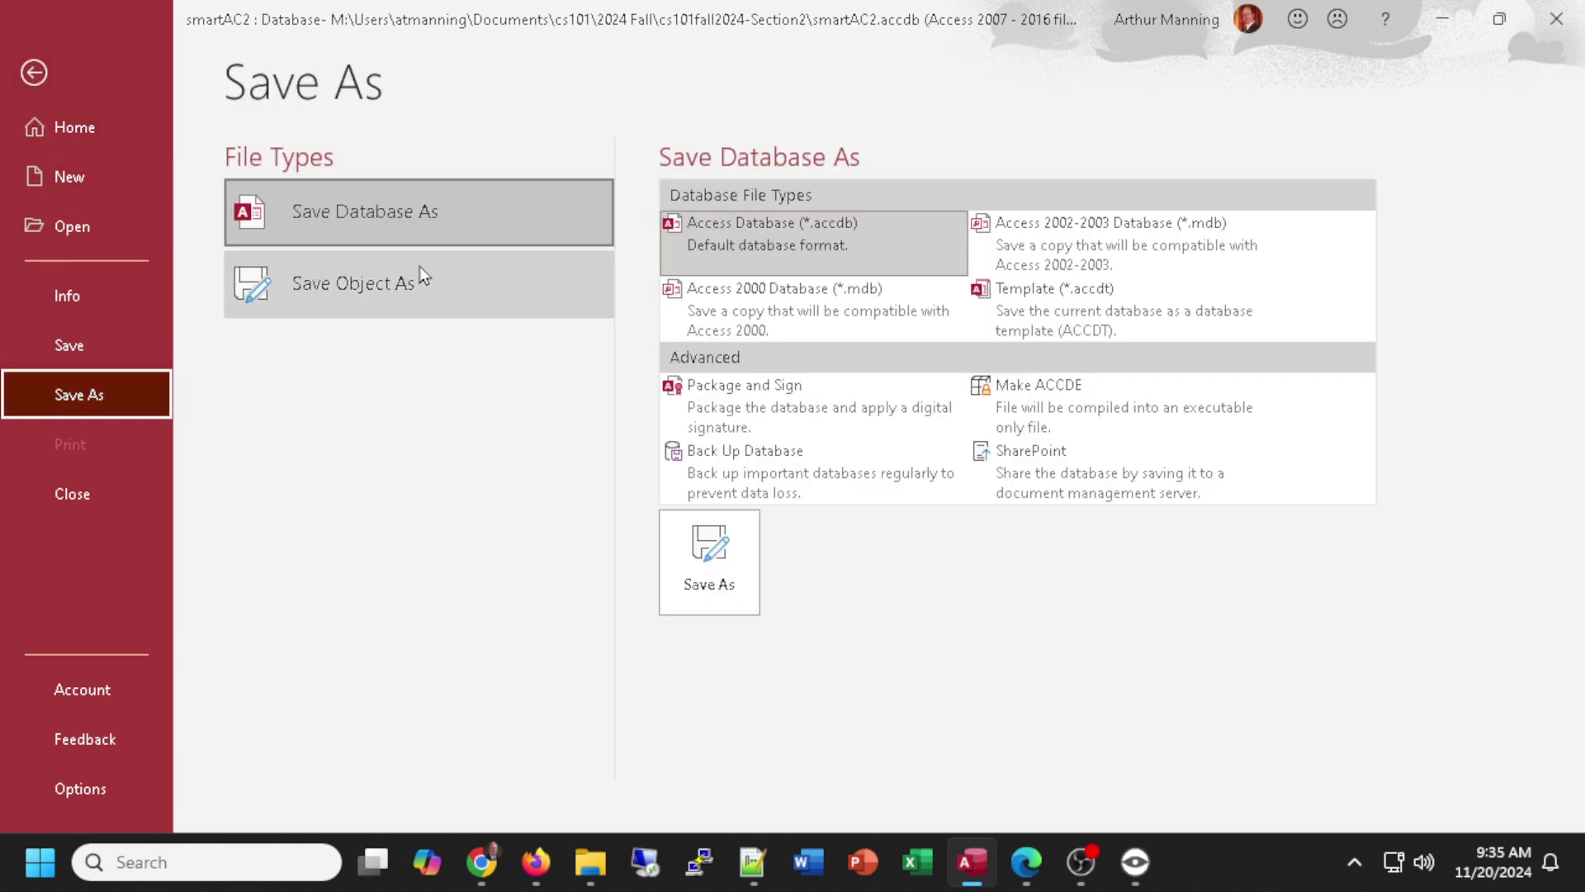
pyautogui.click(325, 281)
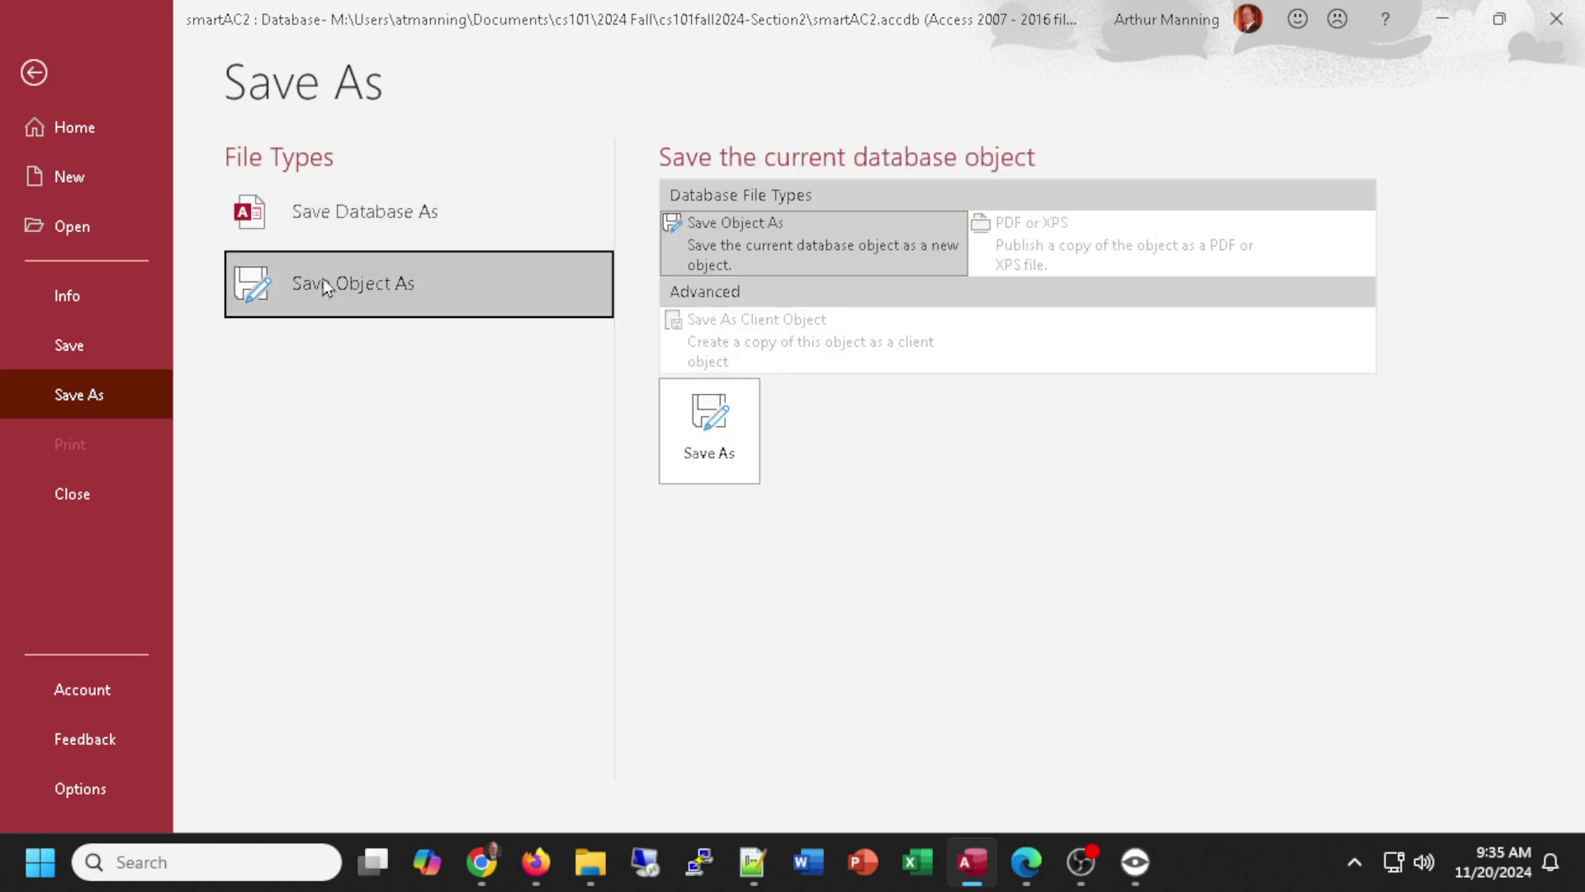
pyautogui.click(707, 427)
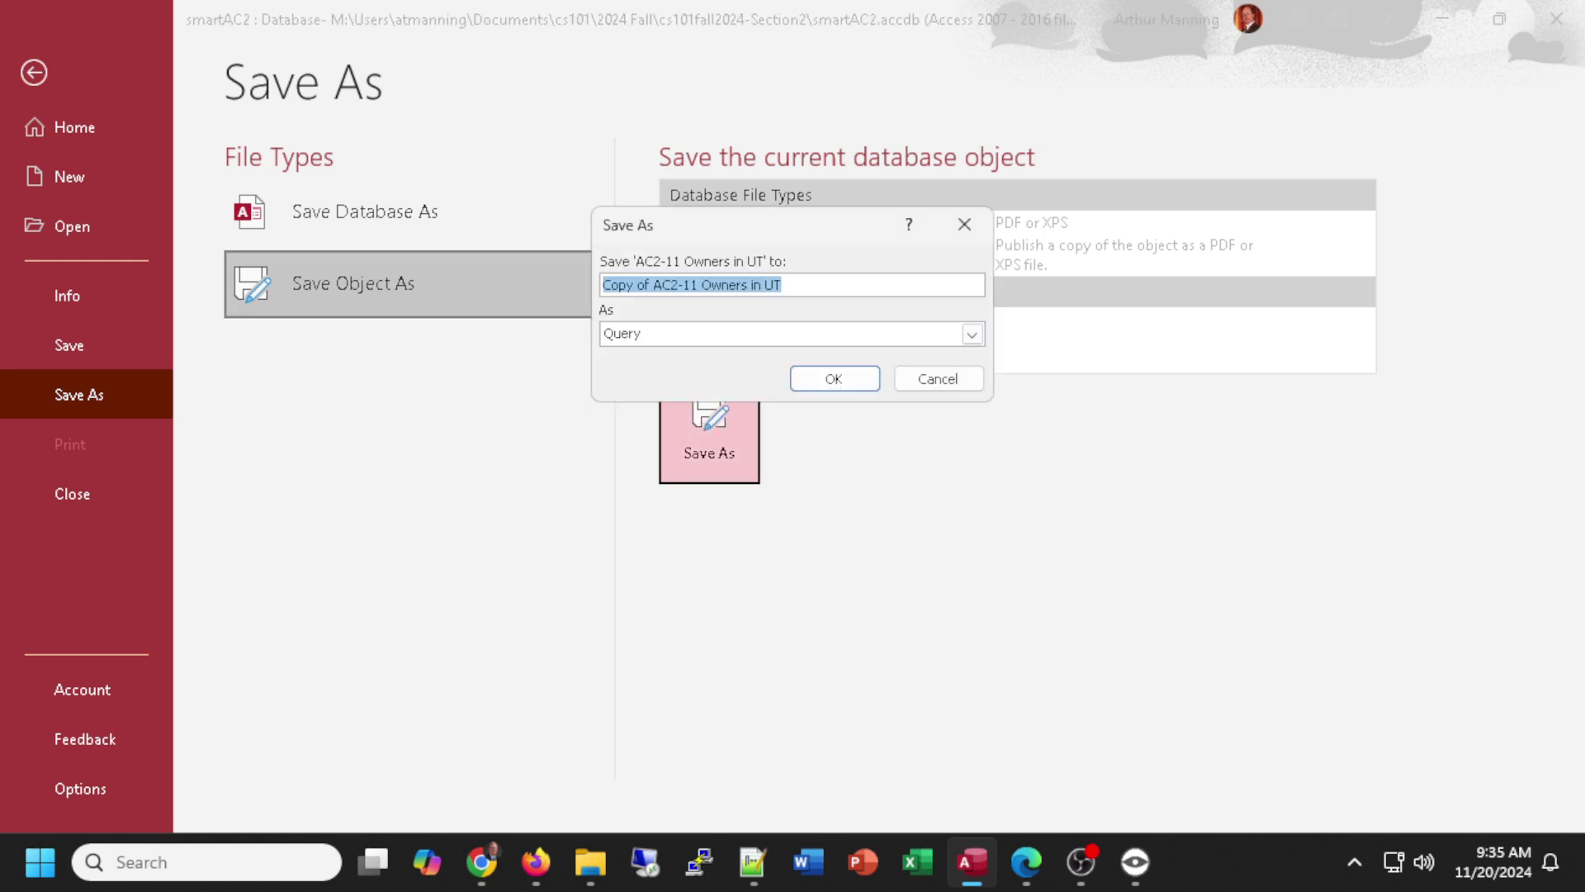
pyautogui.hotkey('alt', 'Tab')
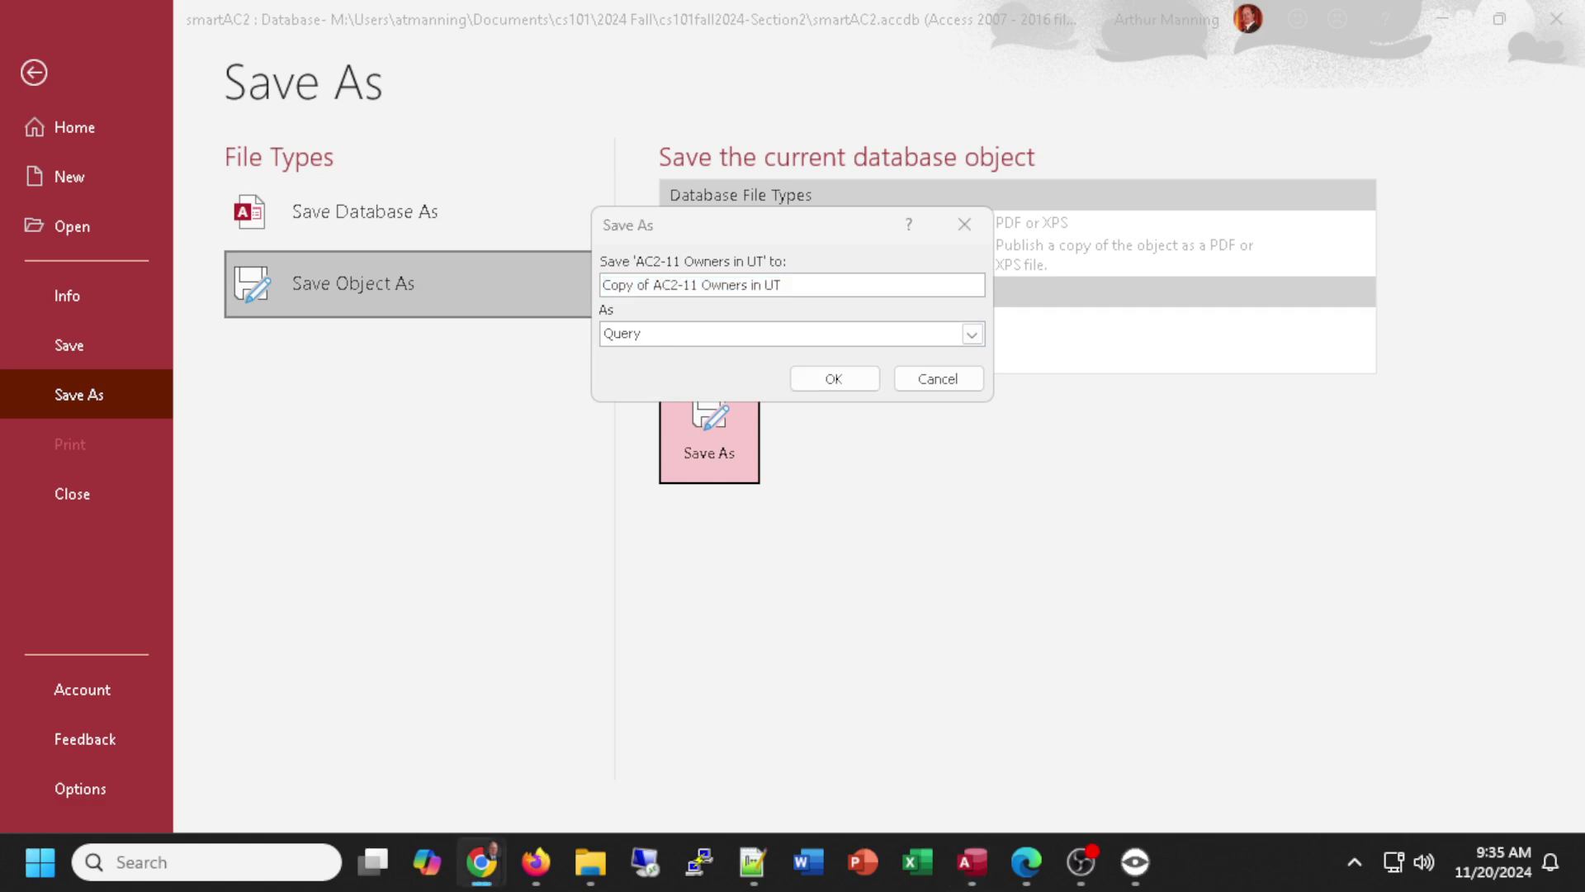
pyautogui.hotkey('alt', 'Tab')
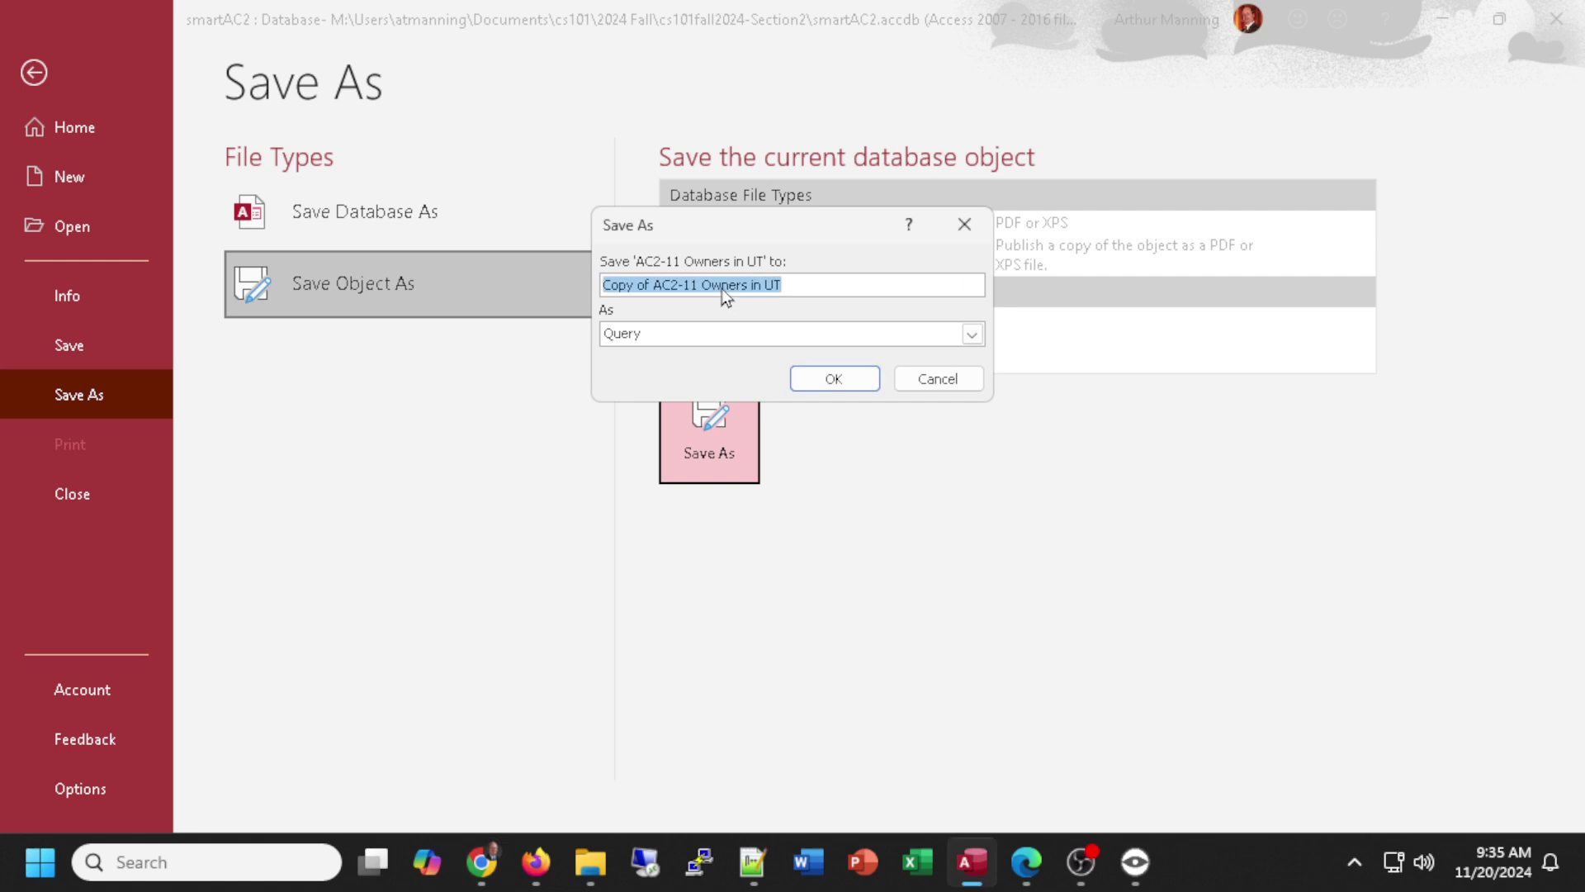
pyautogui.write('AC')
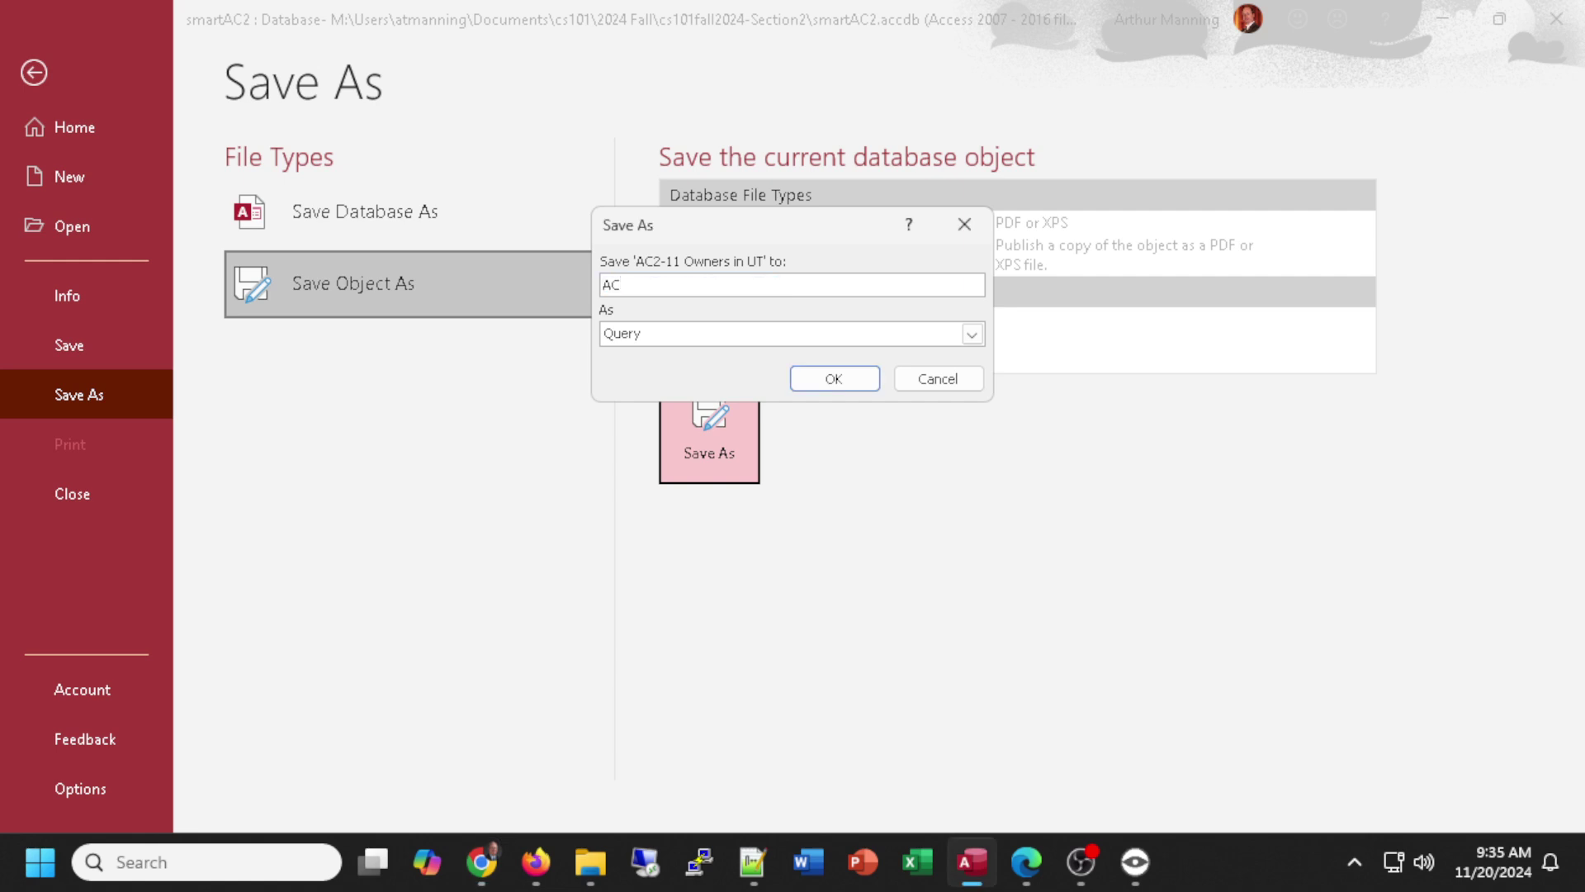
pyautogui.write('2-15 Parameter Query on State')
pyautogui.click(853, 381)
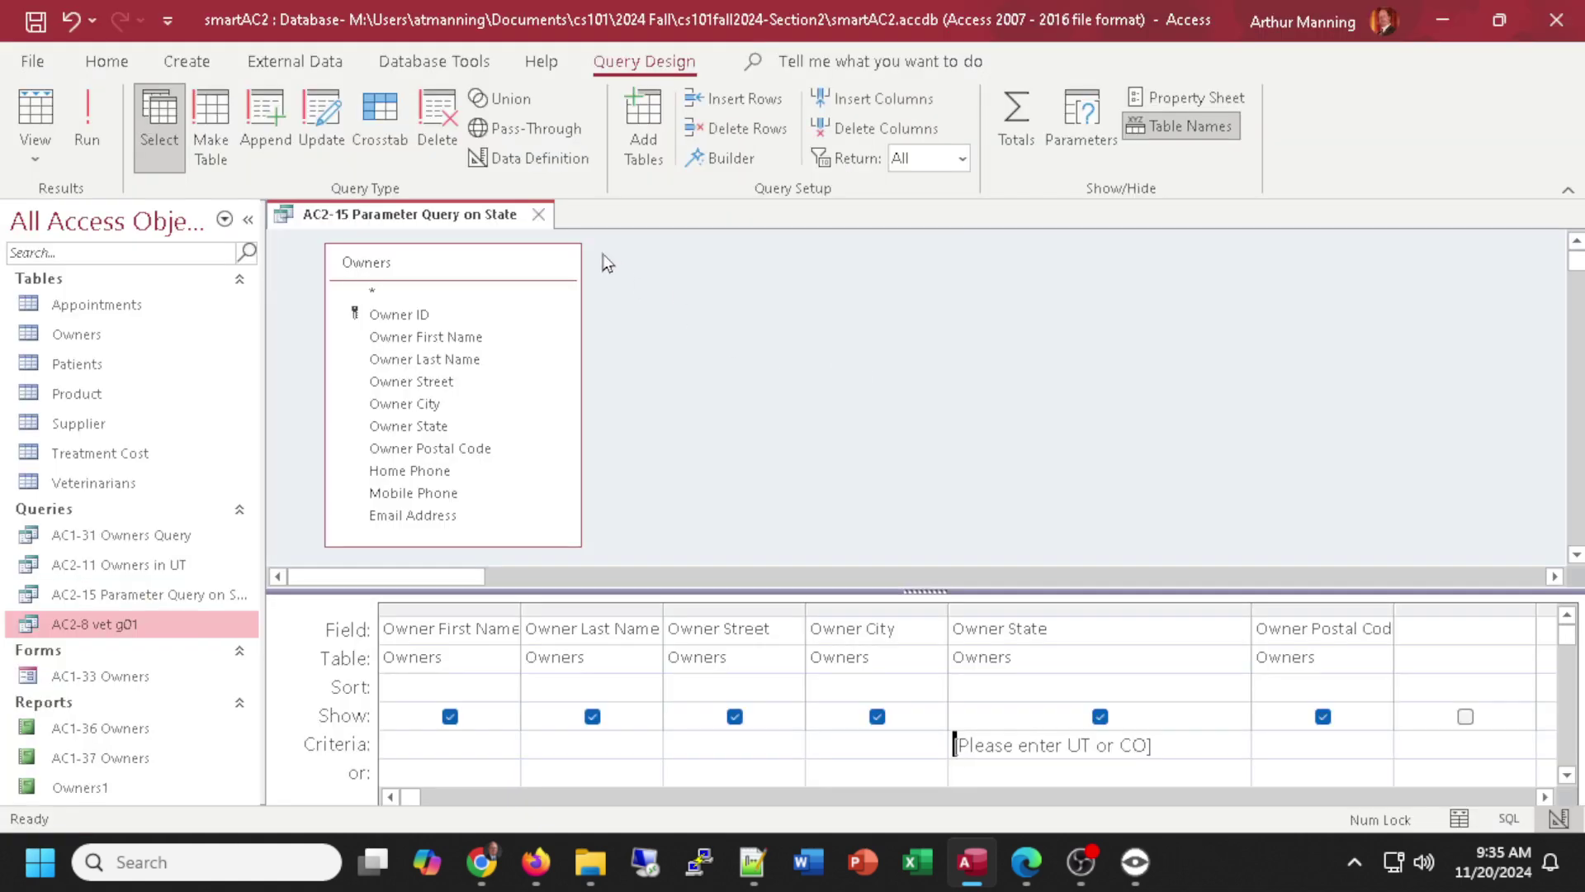
pyautogui.click(538, 215)
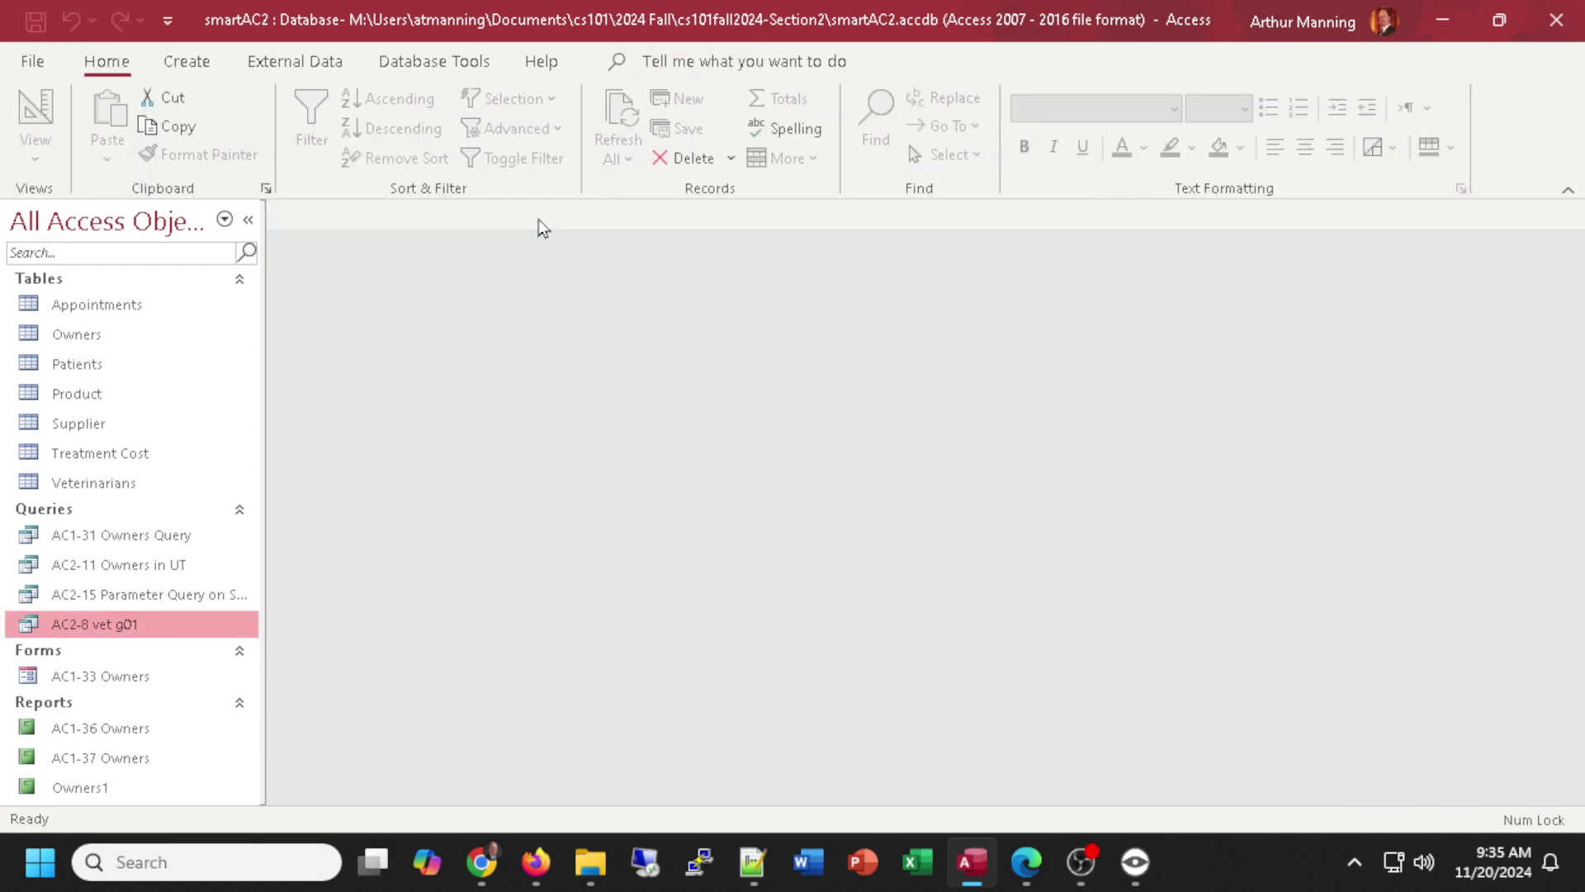
# Run the saved AC2-15 parameter query with the state UT and again with CO, closing the results each time.
pyautogui.doubleClick(84, 595)
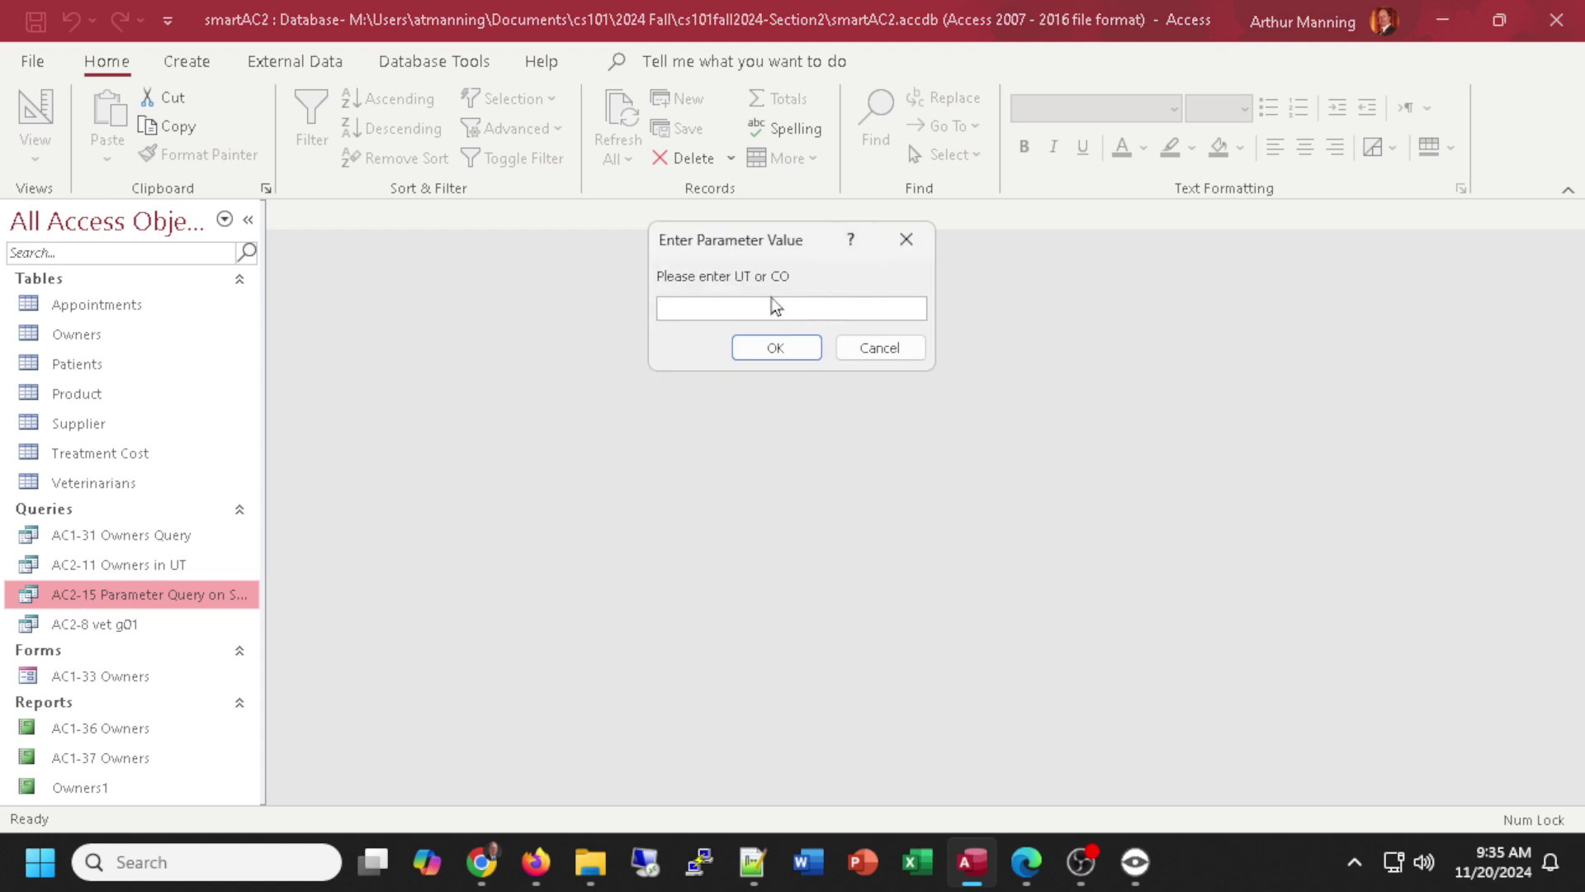
pyautogui.write('UT')
pyautogui.click(772, 348)
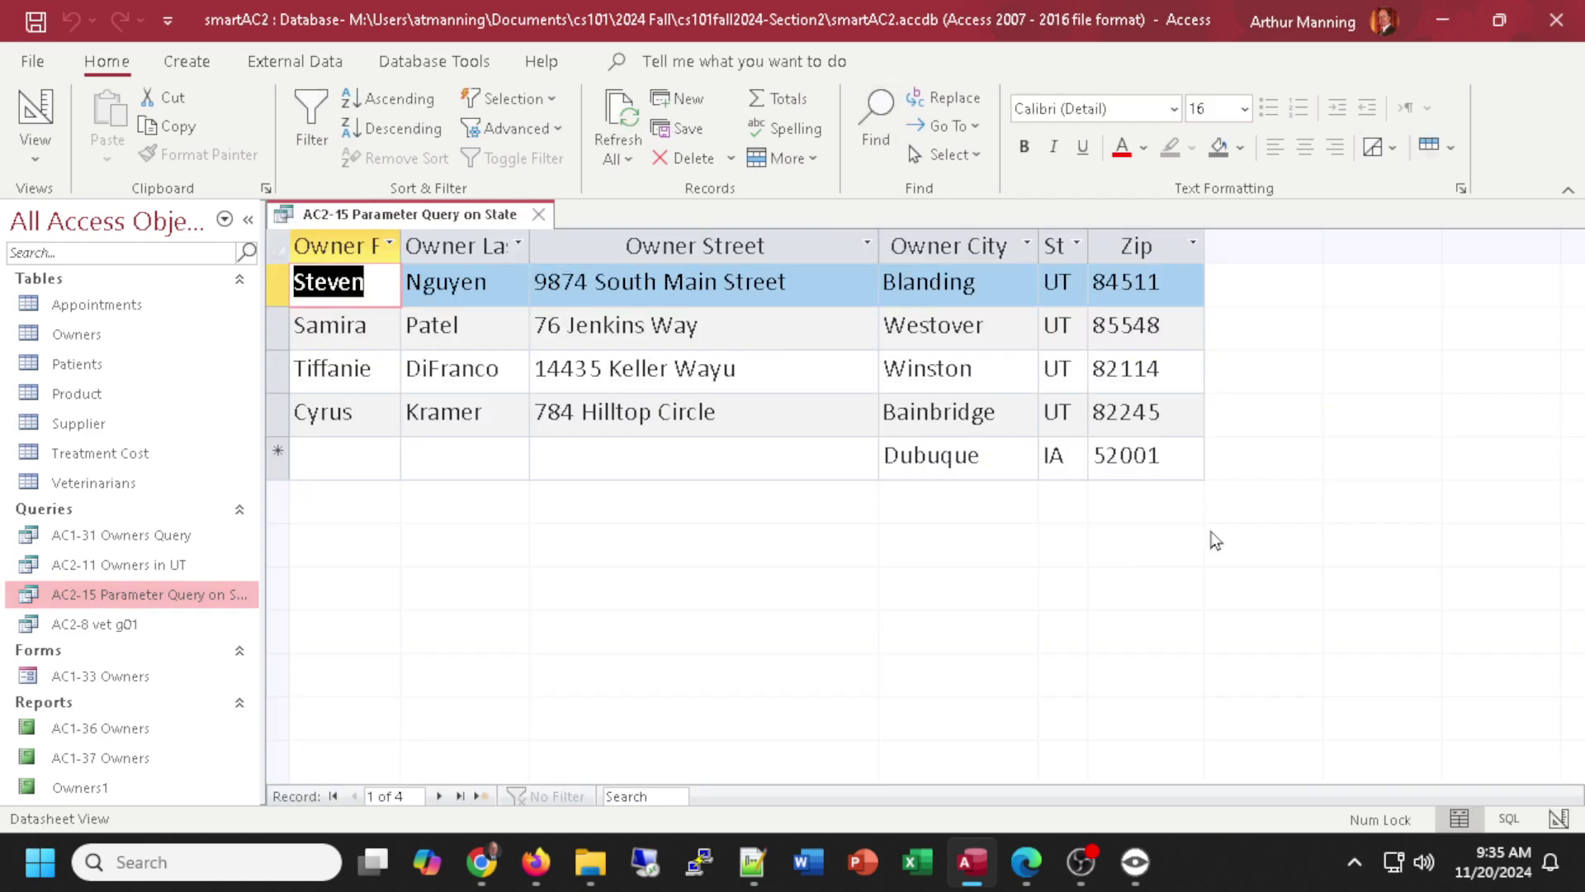
pyautogui.click(540, 218)
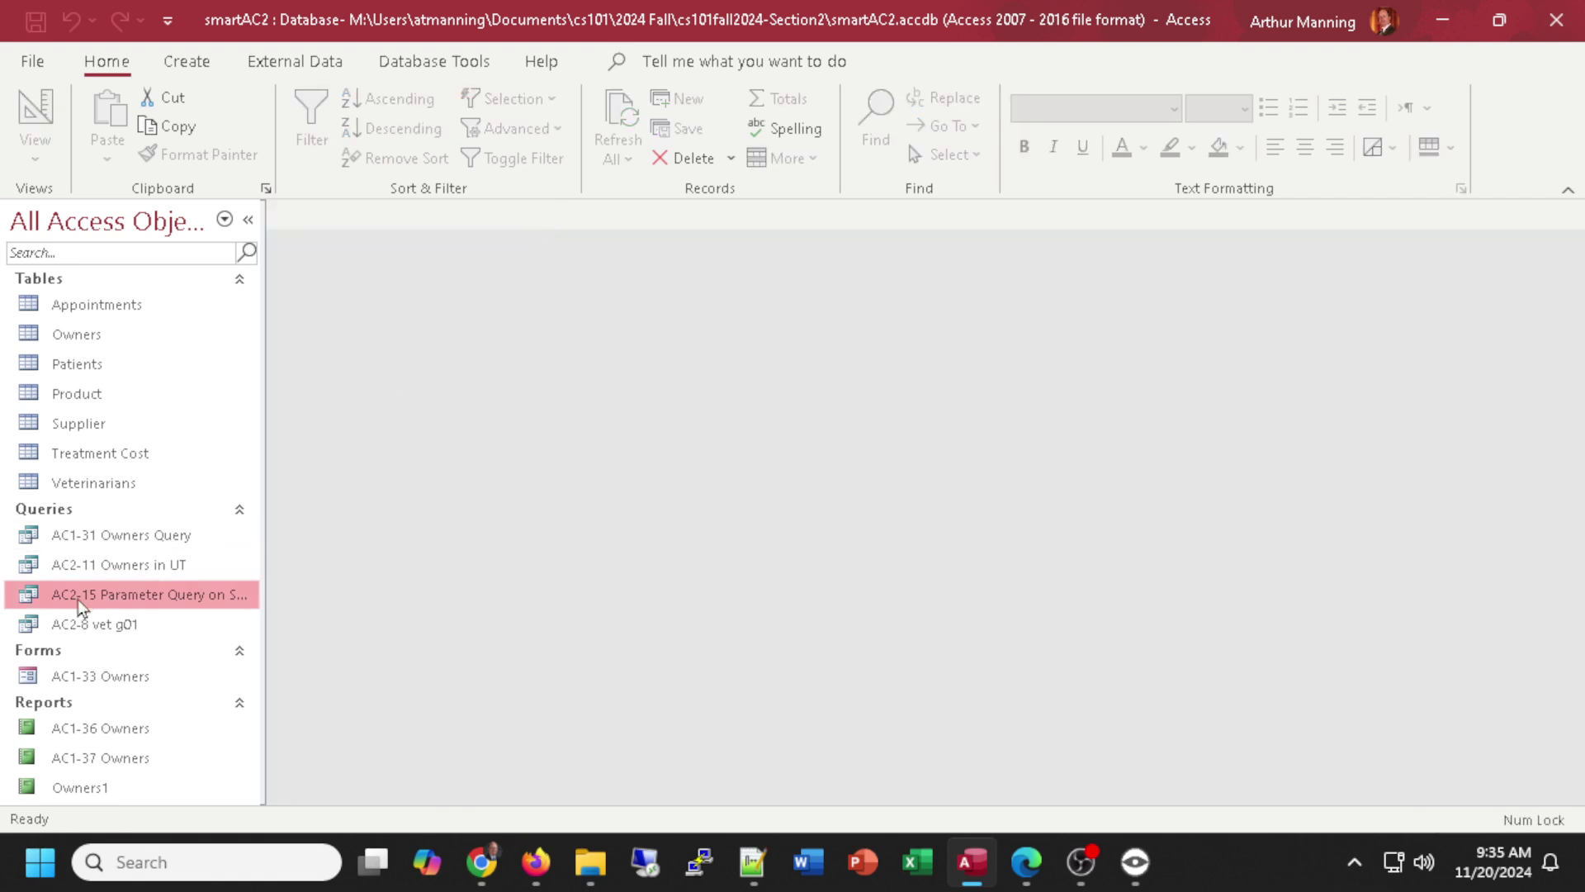
pyautogui.doubleClick(152, 595)
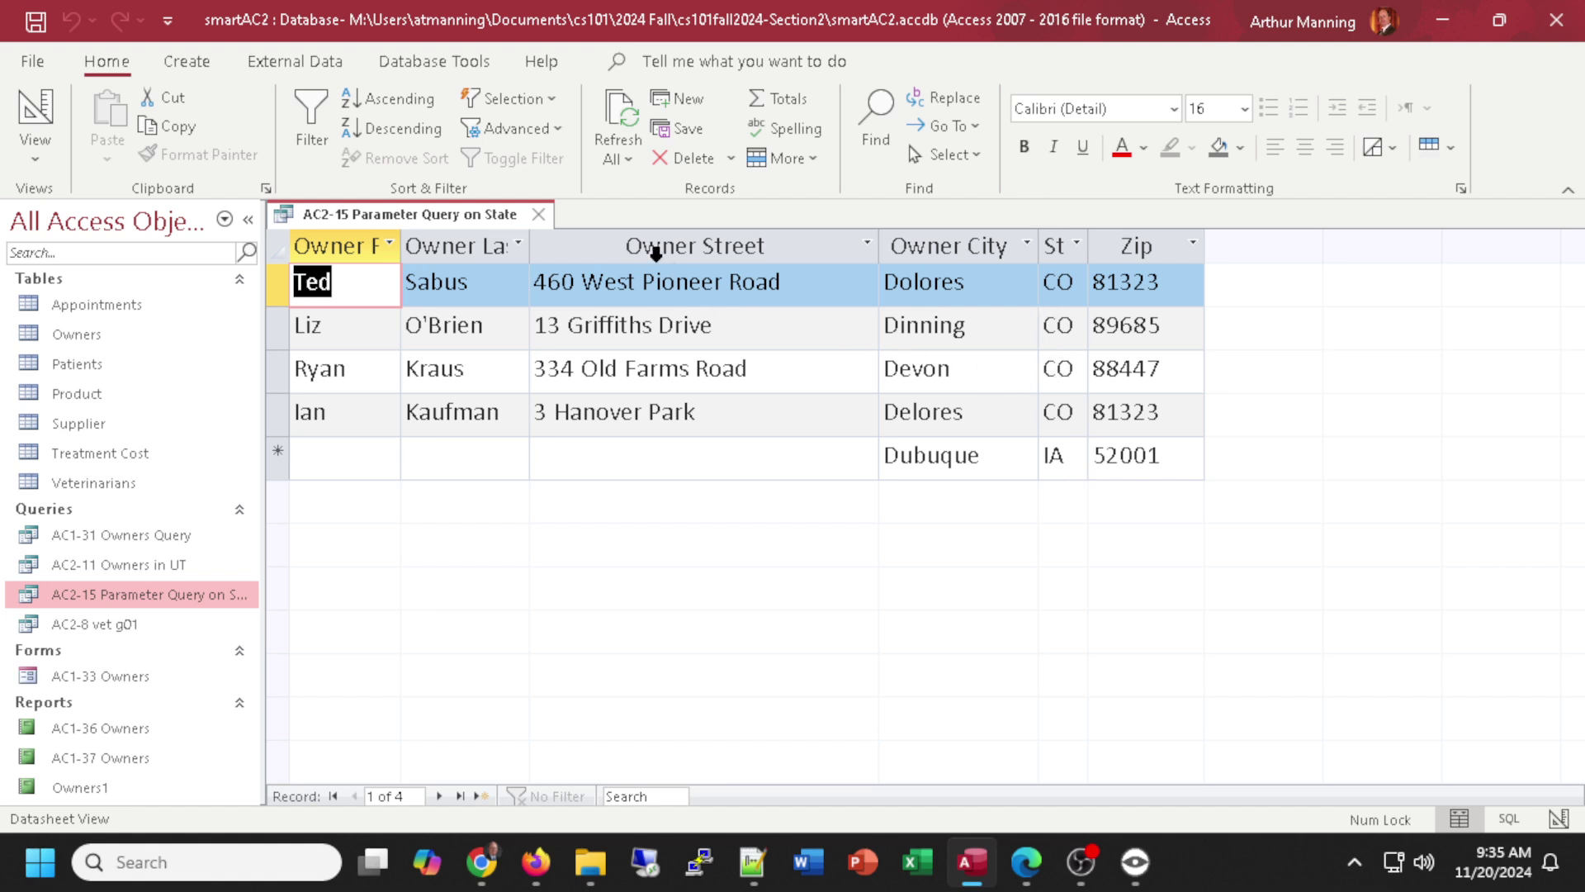
pyautogui.click(539, 216)
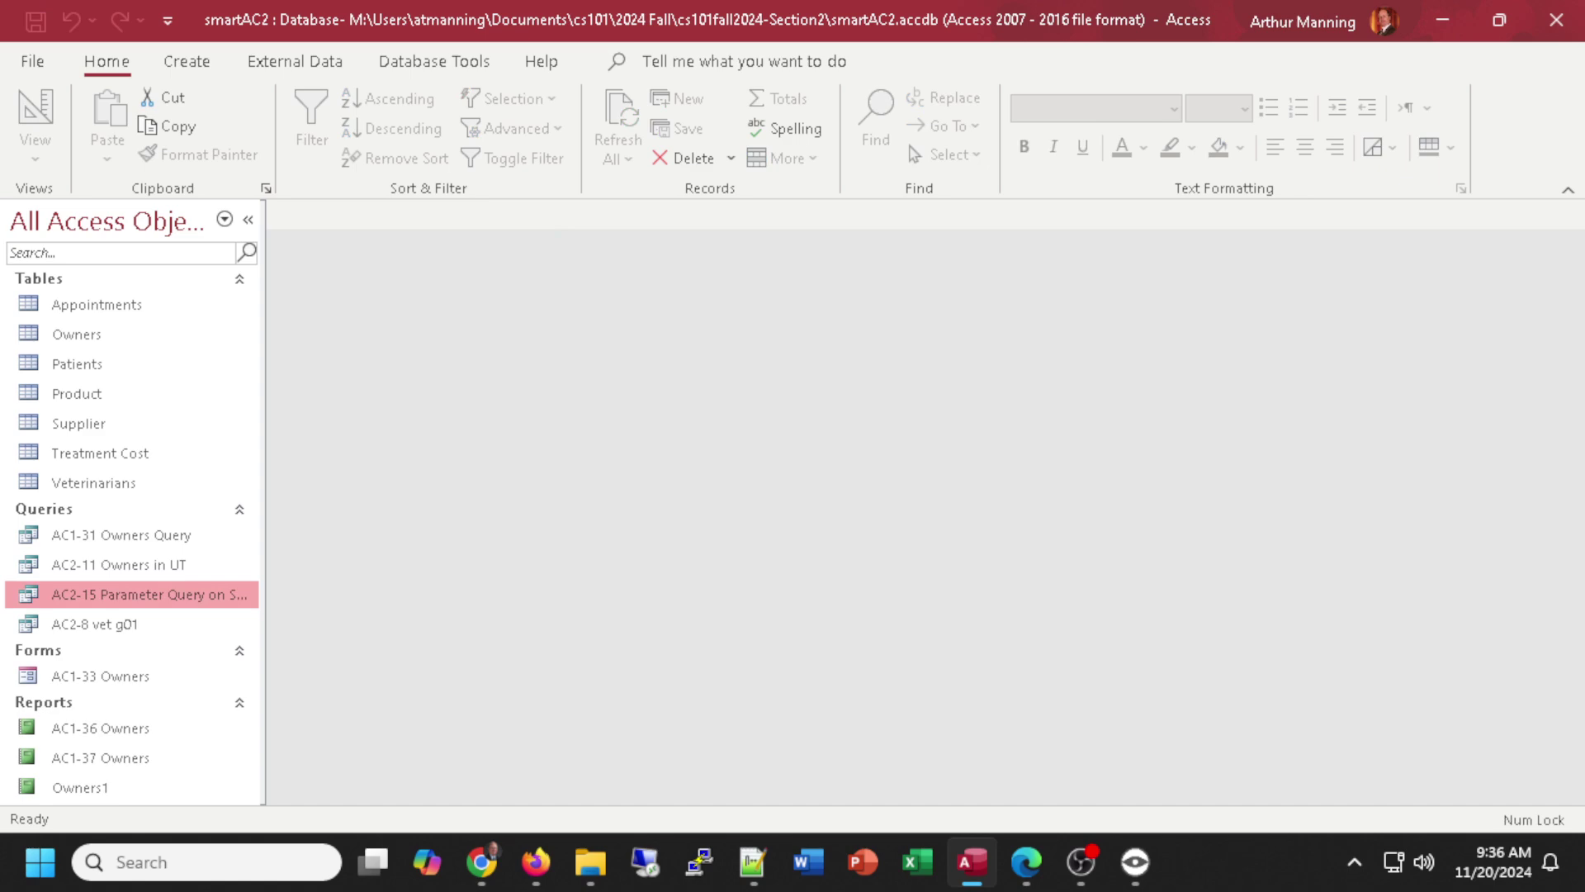
# Start a new query in Design view and add the Treatment Cost table as its source.
pyautogui.hotkey('alt', 'Tab')
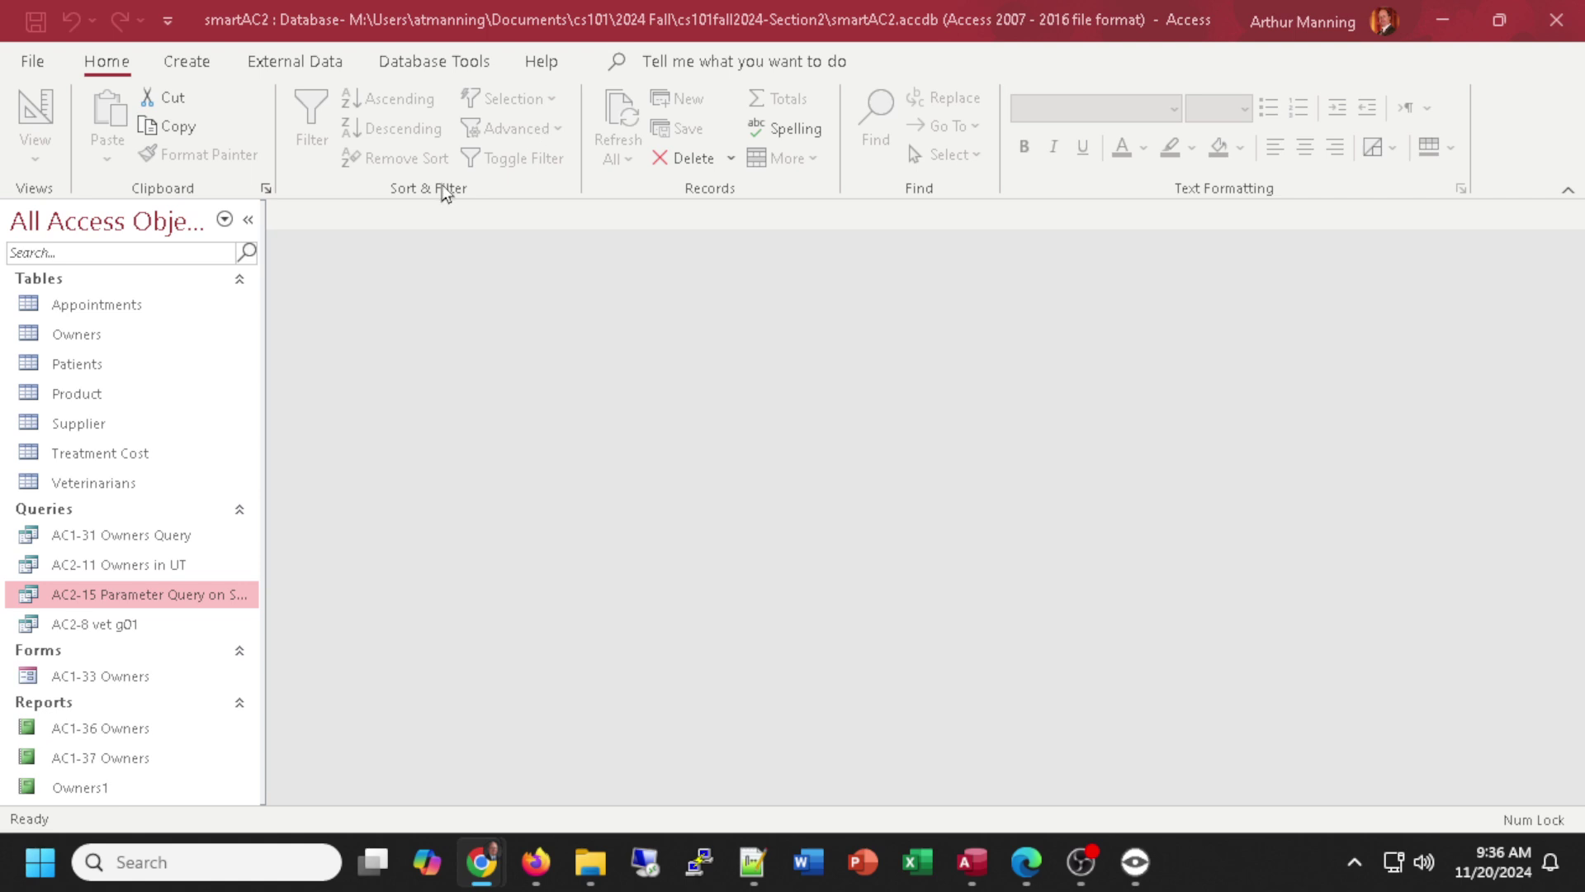
pyautogui.click(187, 71)
pyautogui.click(395, 118)
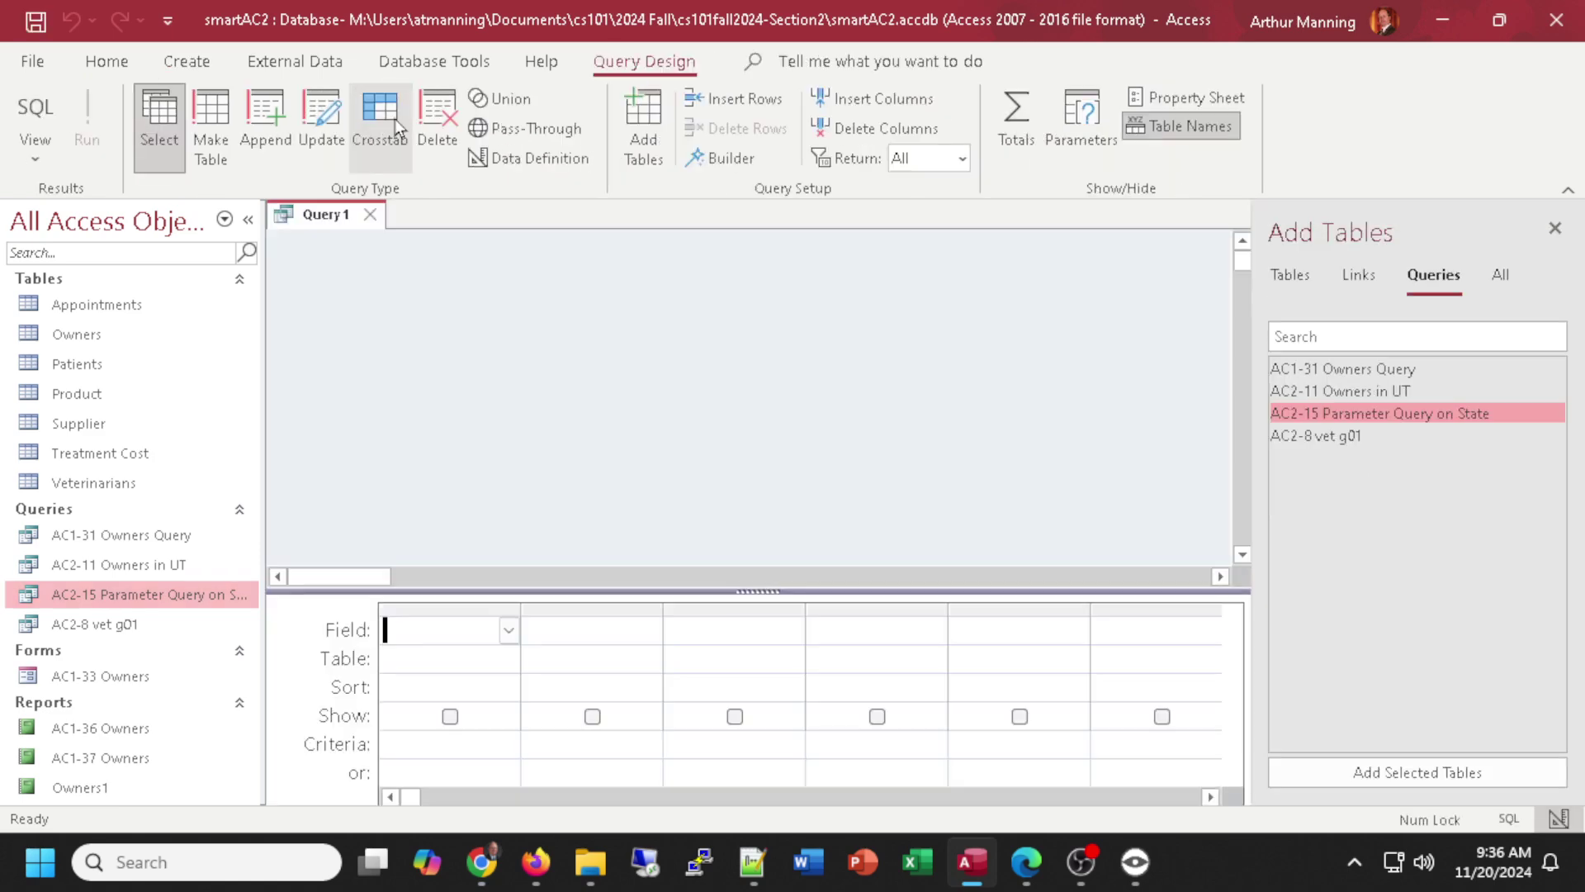
pyautogui.click(1286, 278)
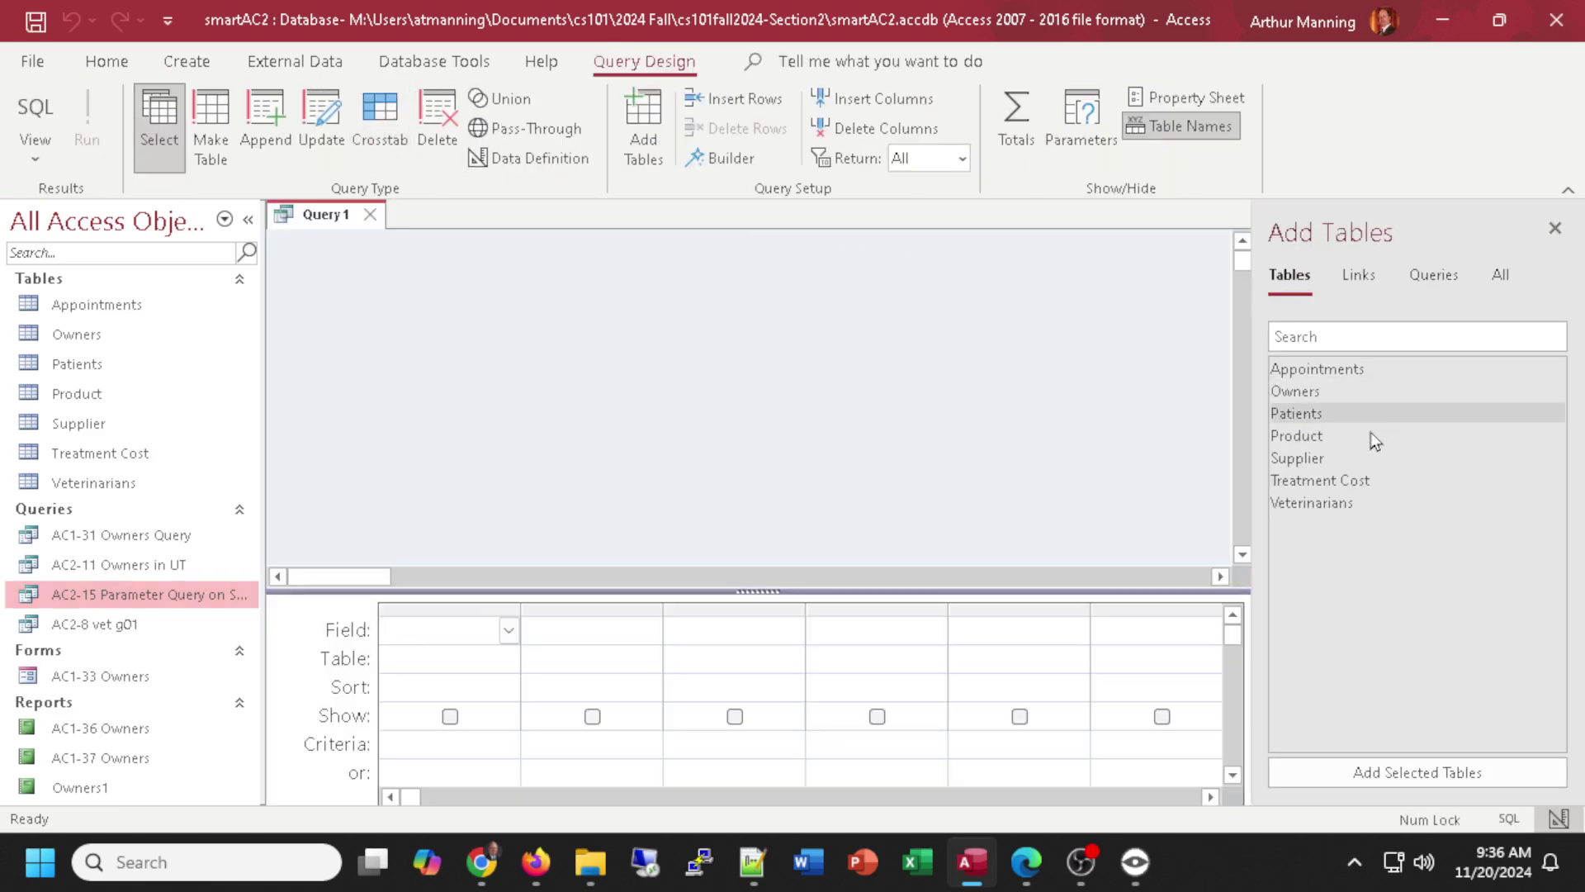
pyautogui.doubleClick(1343, 482)
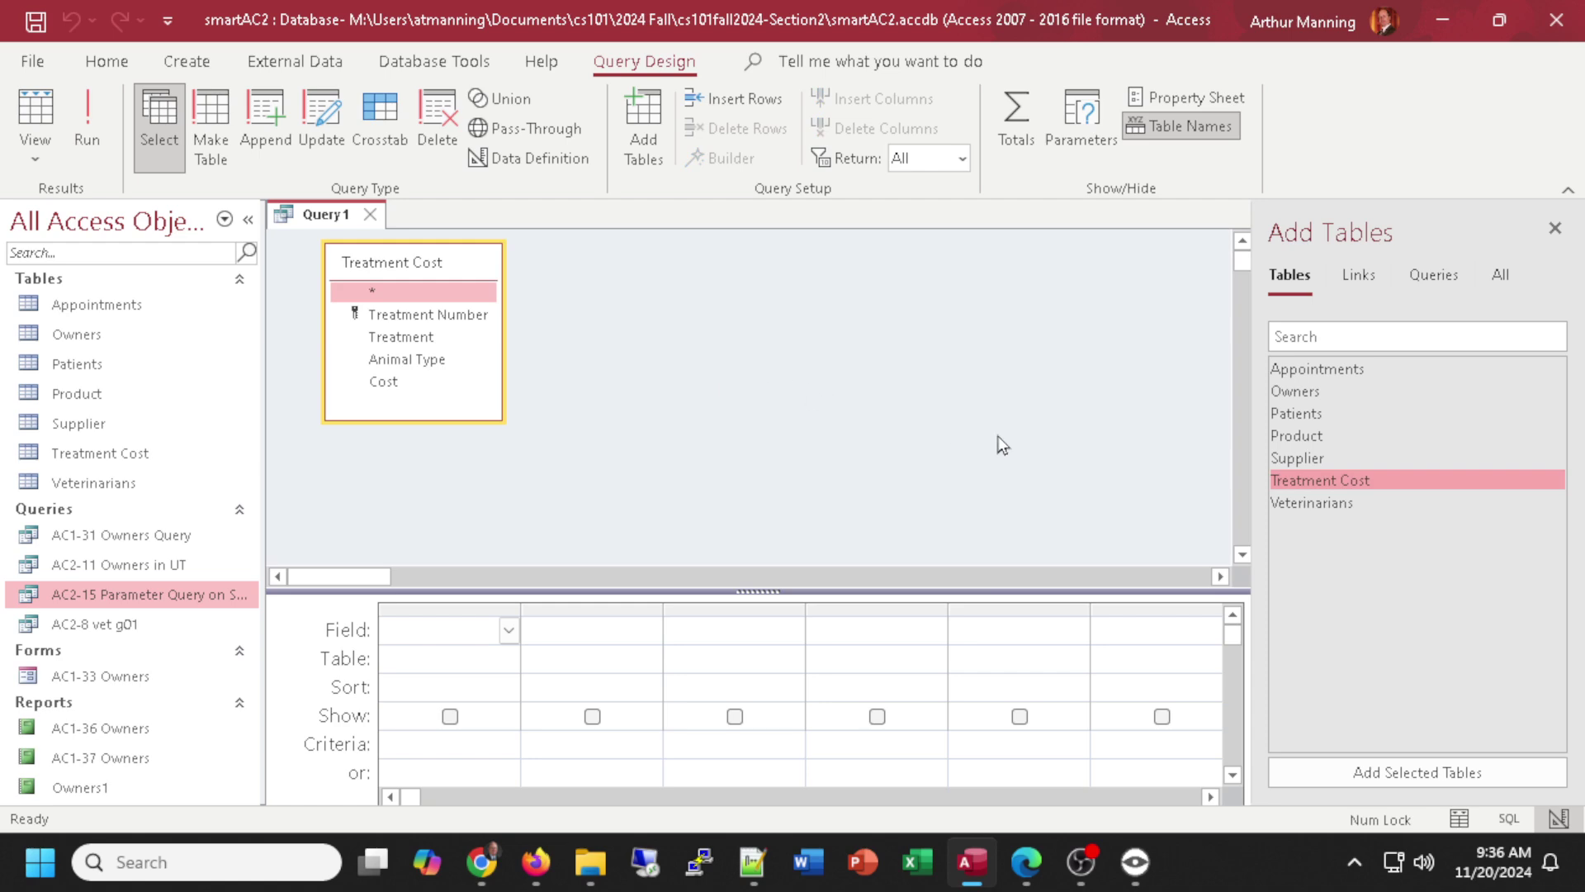
# Add the Treatment Number, Treatment, Animal Type and Cost fields to the query grid.
pyautogui.doubleClick(415, 316)
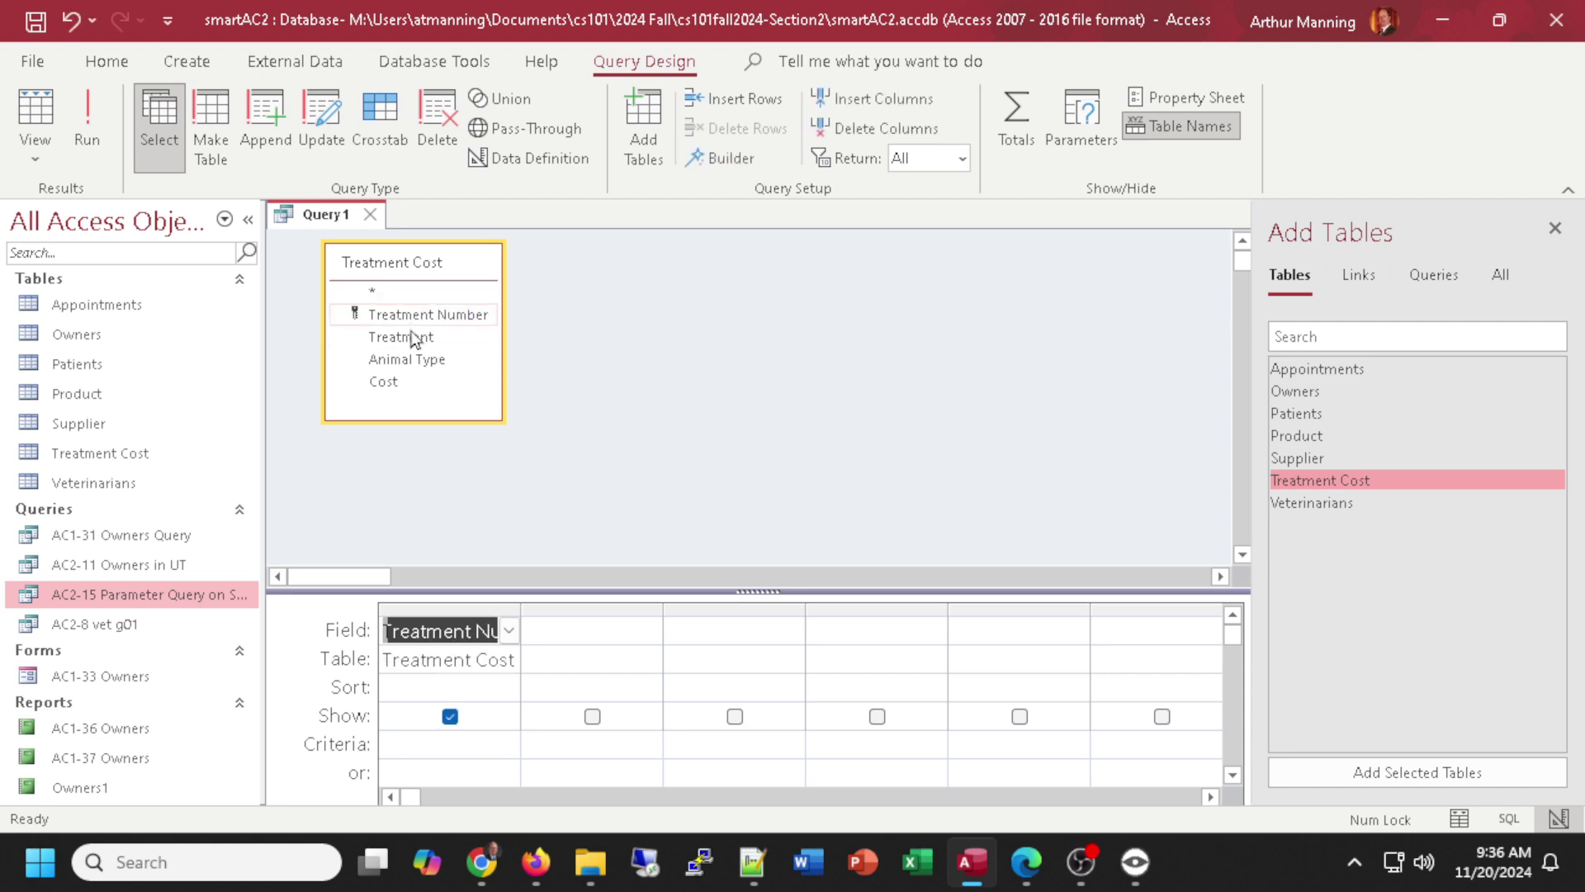
pyautogui.doubleClick(409, 340)
pyautogui.doubleClick(412, 363)
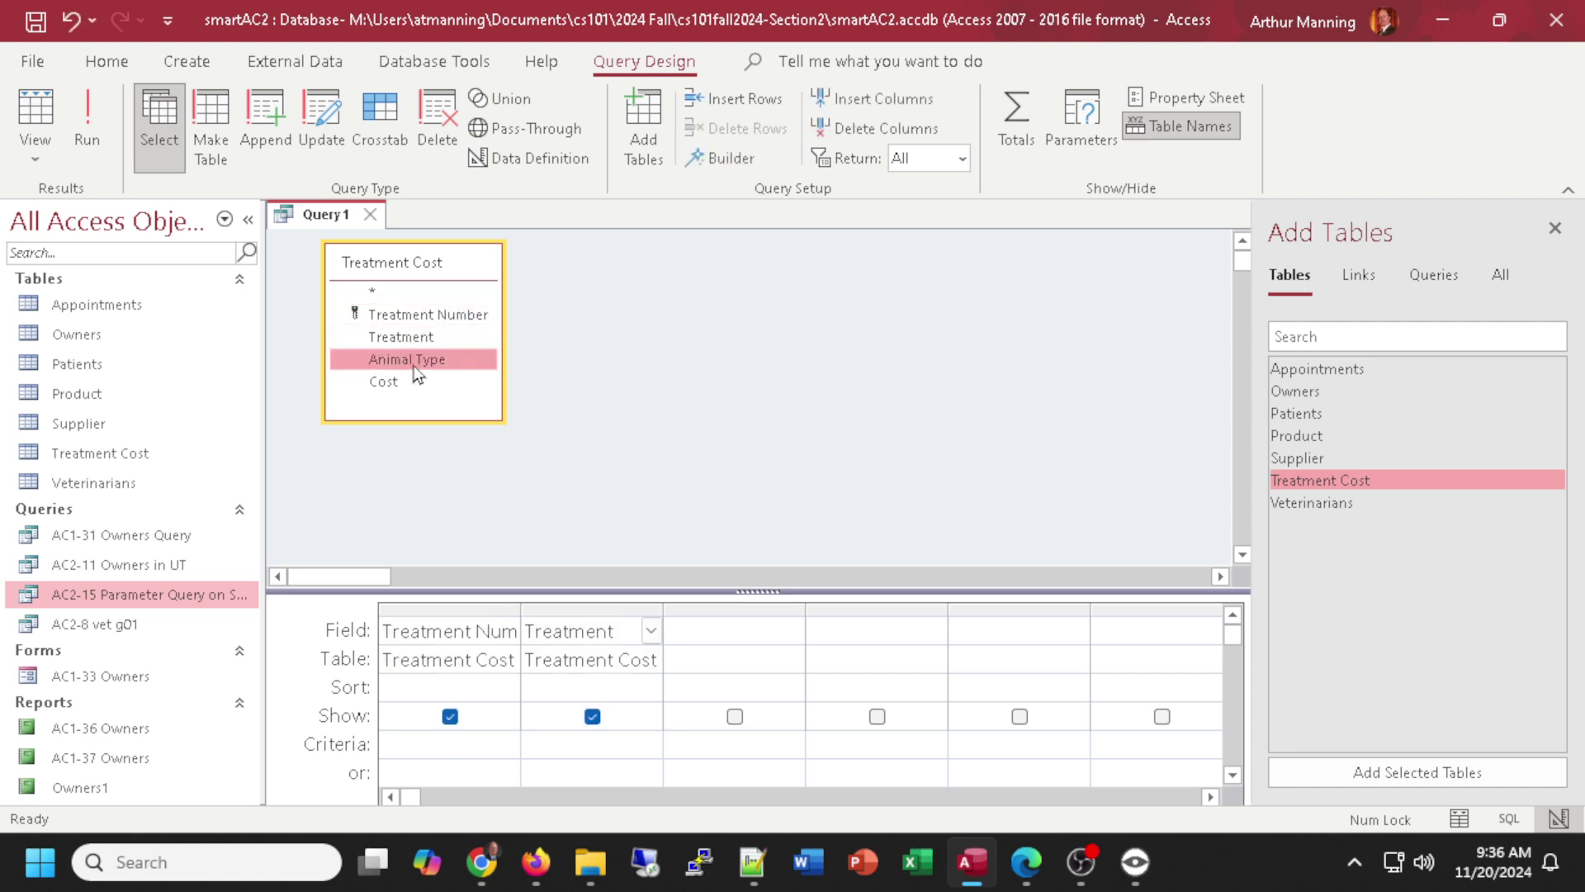
pyautogui.doubleClick(395, 388)
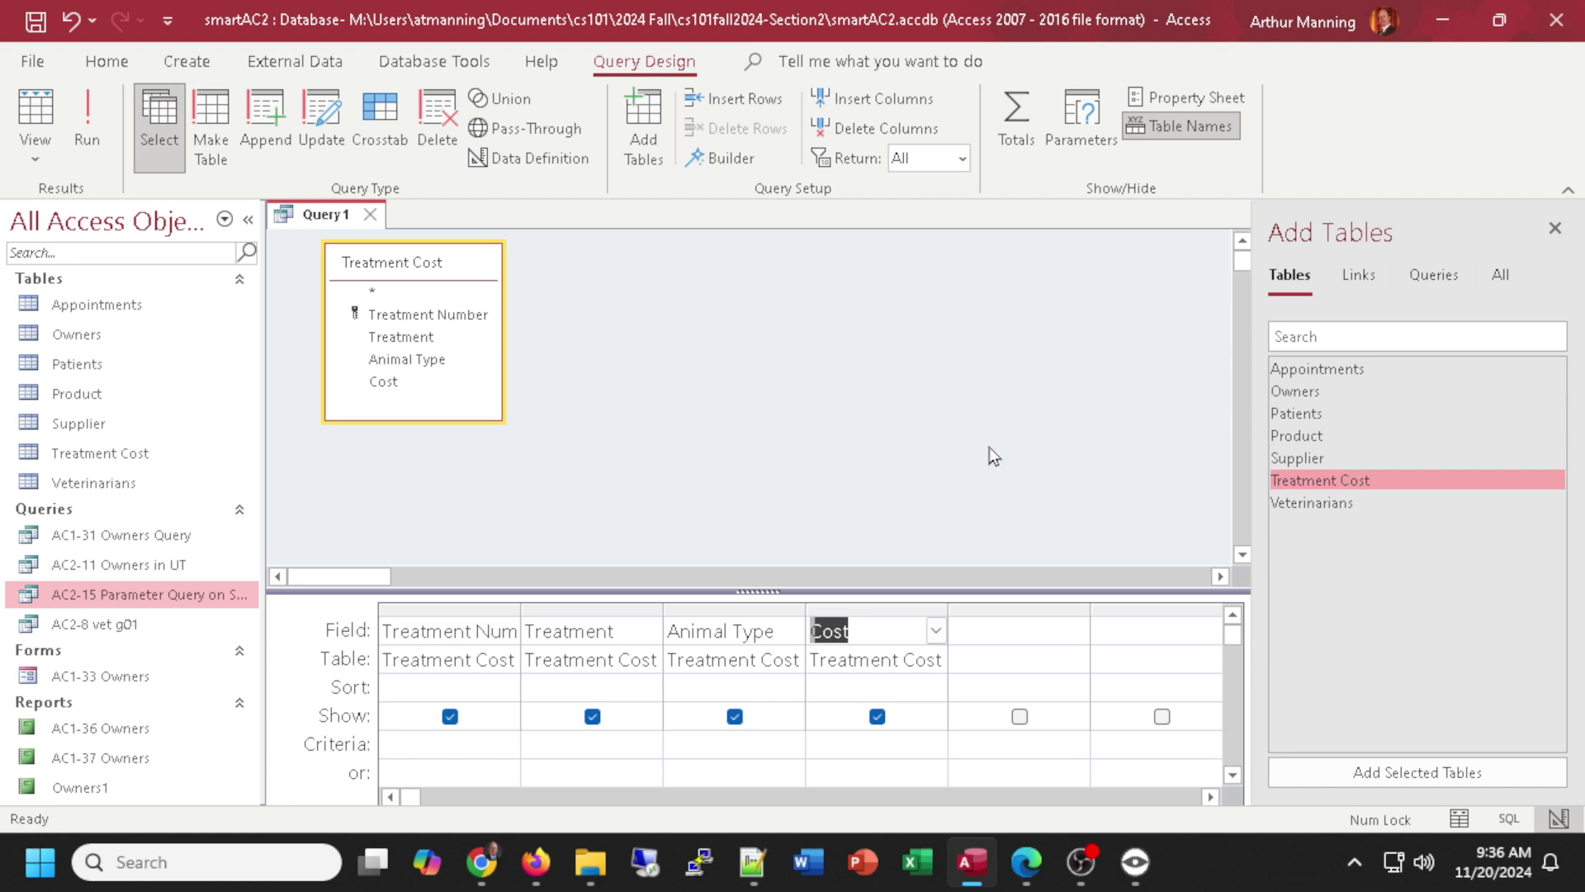
# Preview the treatment cost query in Datasheet view, and enlarge the criteria grid in Design view.
pyautogui.click(37, 109)
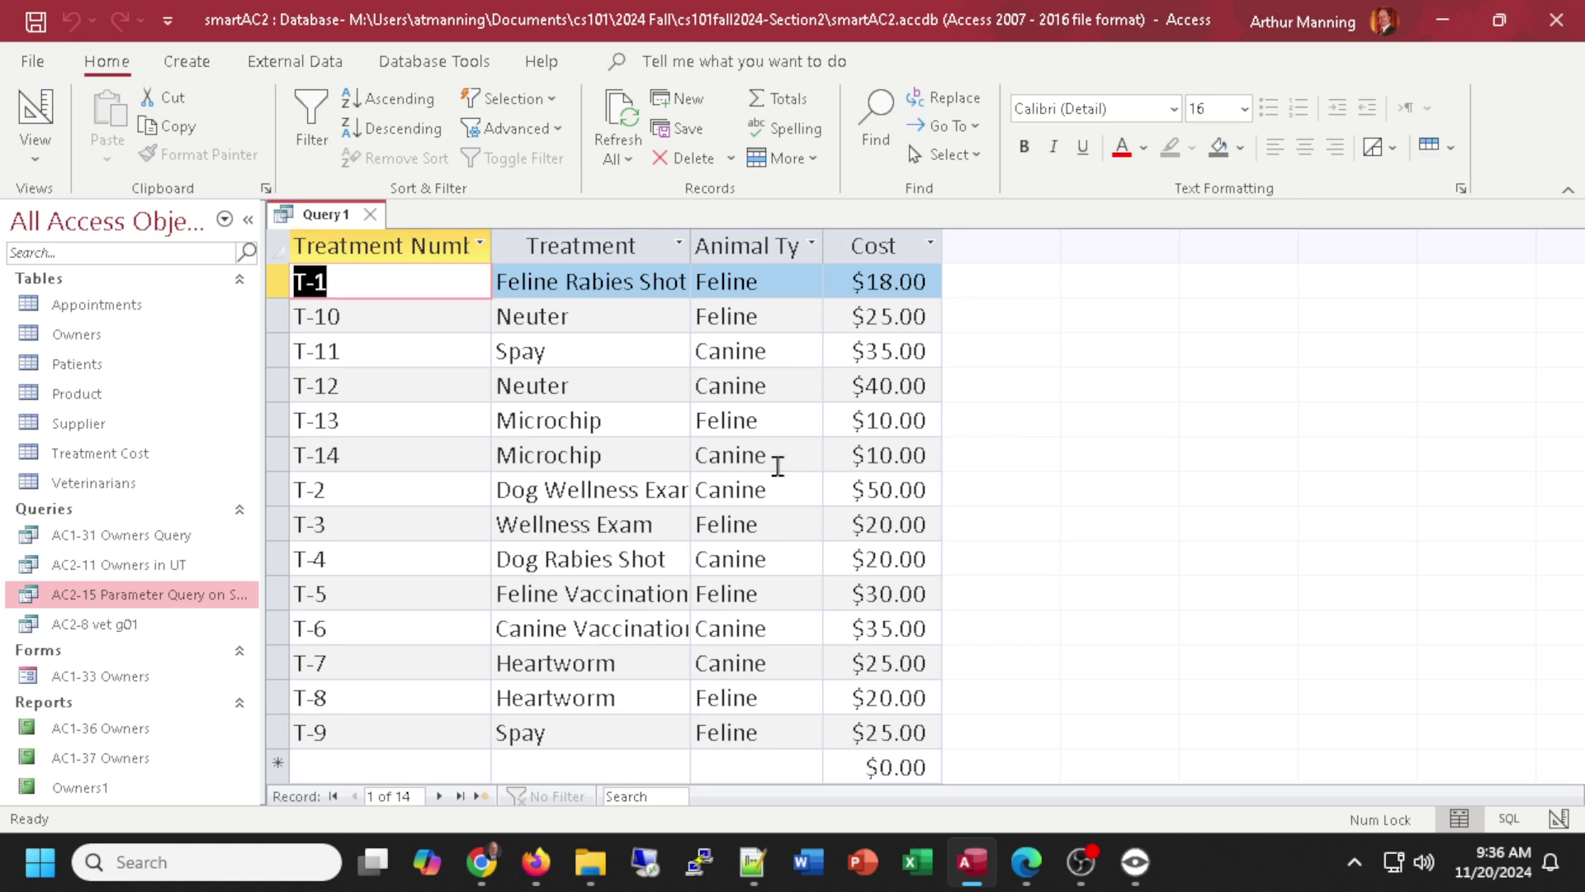
pyautogui.click(31, 121)
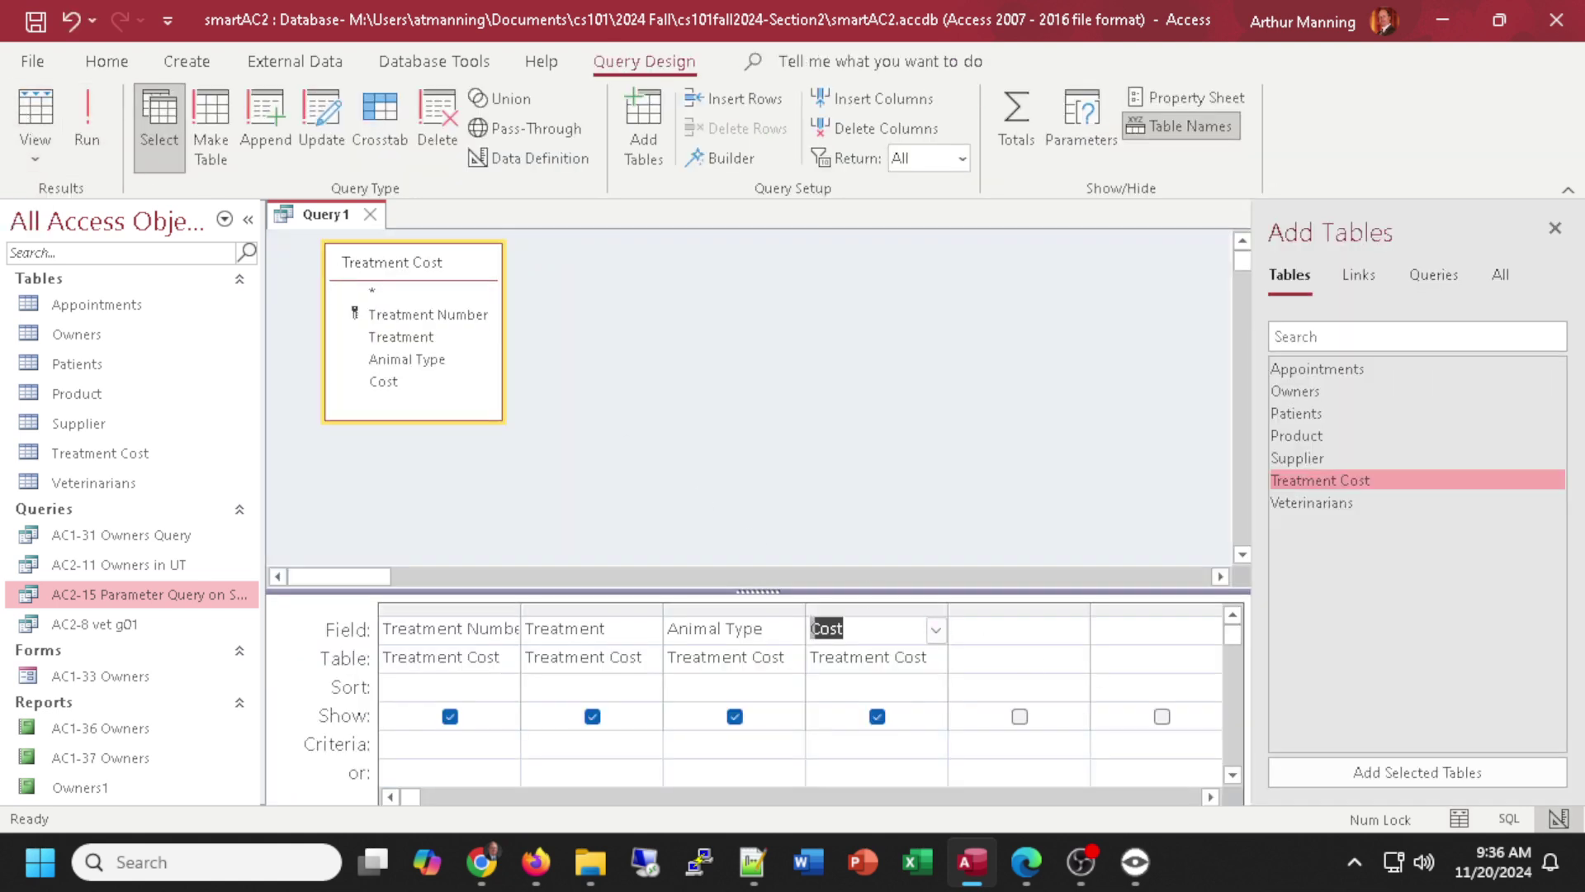
pyautogui.click(872, 747)
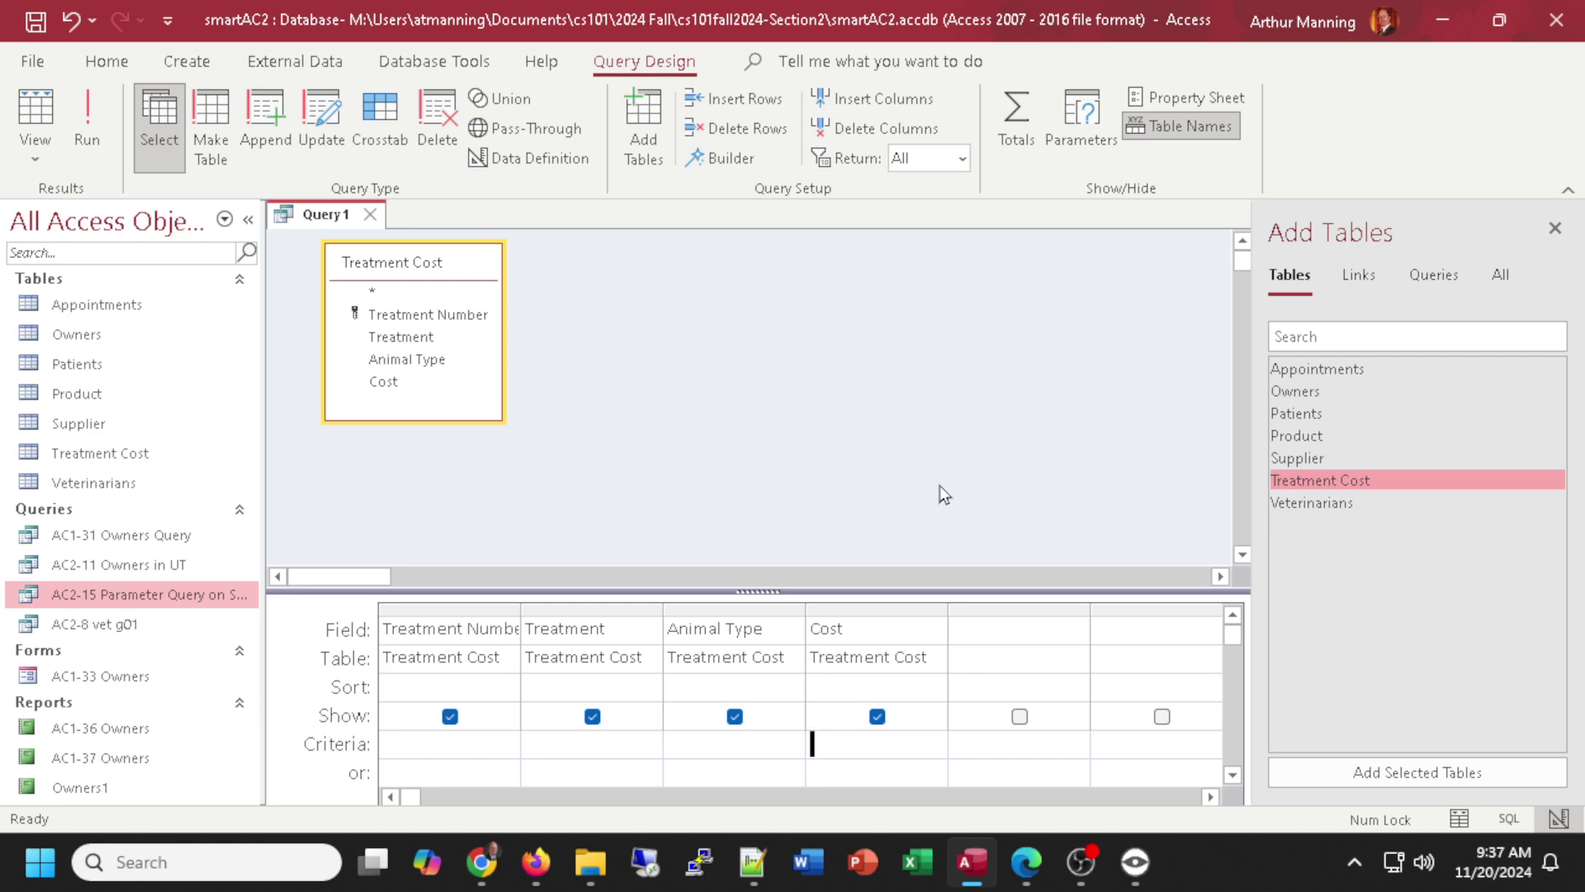
pyautogui.moveTo(751, 591); pyautogui.dragTo(750, 513)
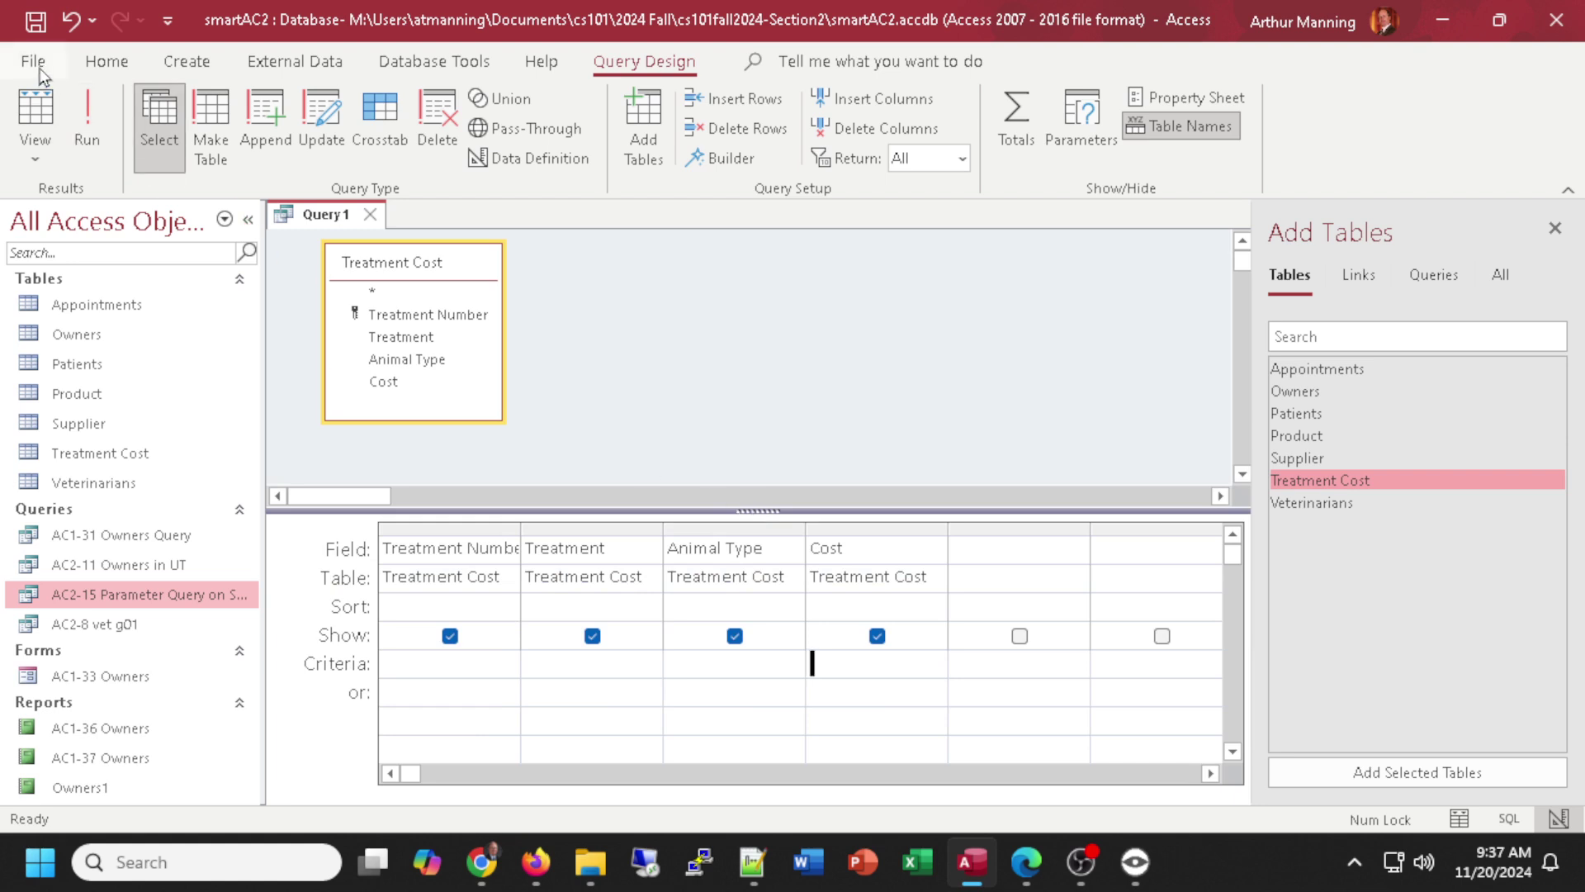
pyautogui.click(35, 63)
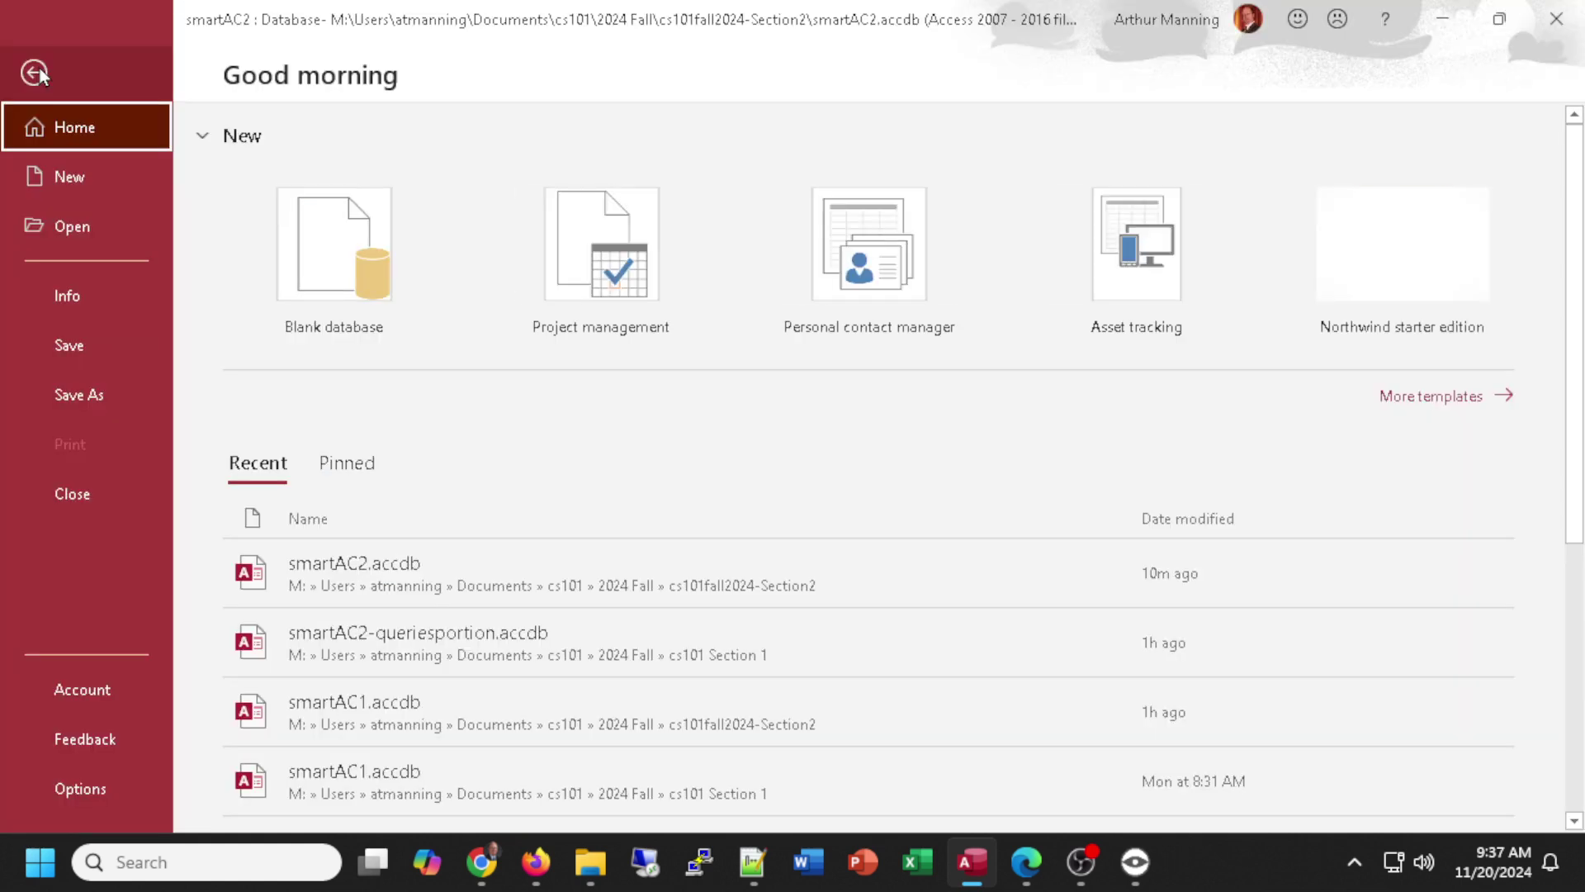
pyautogui.click(72, 402)
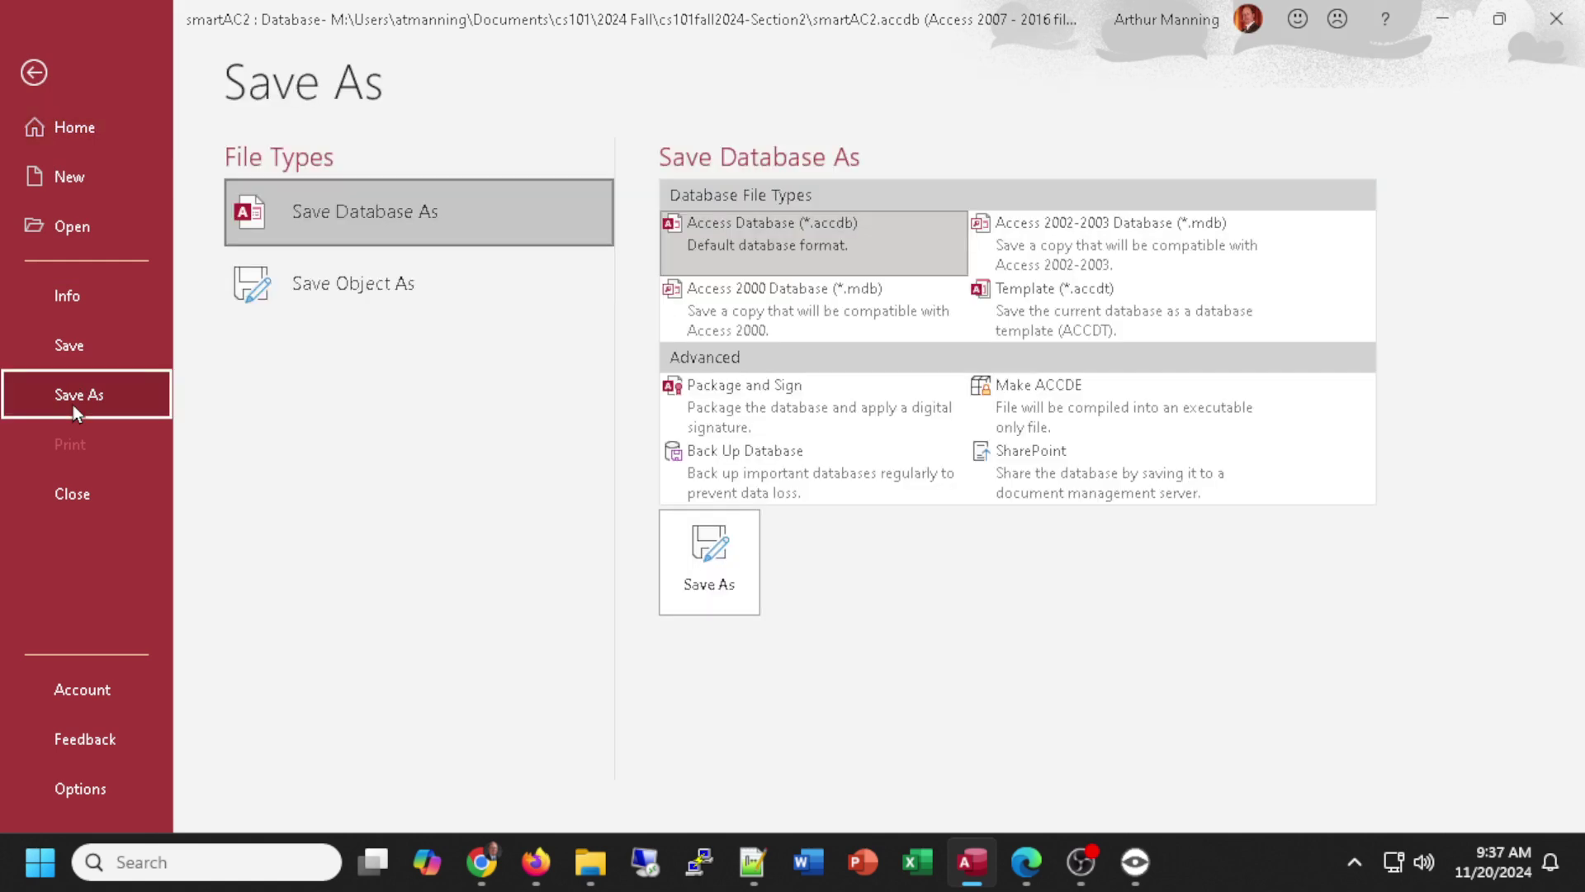
pyautogui.click(294, 281)
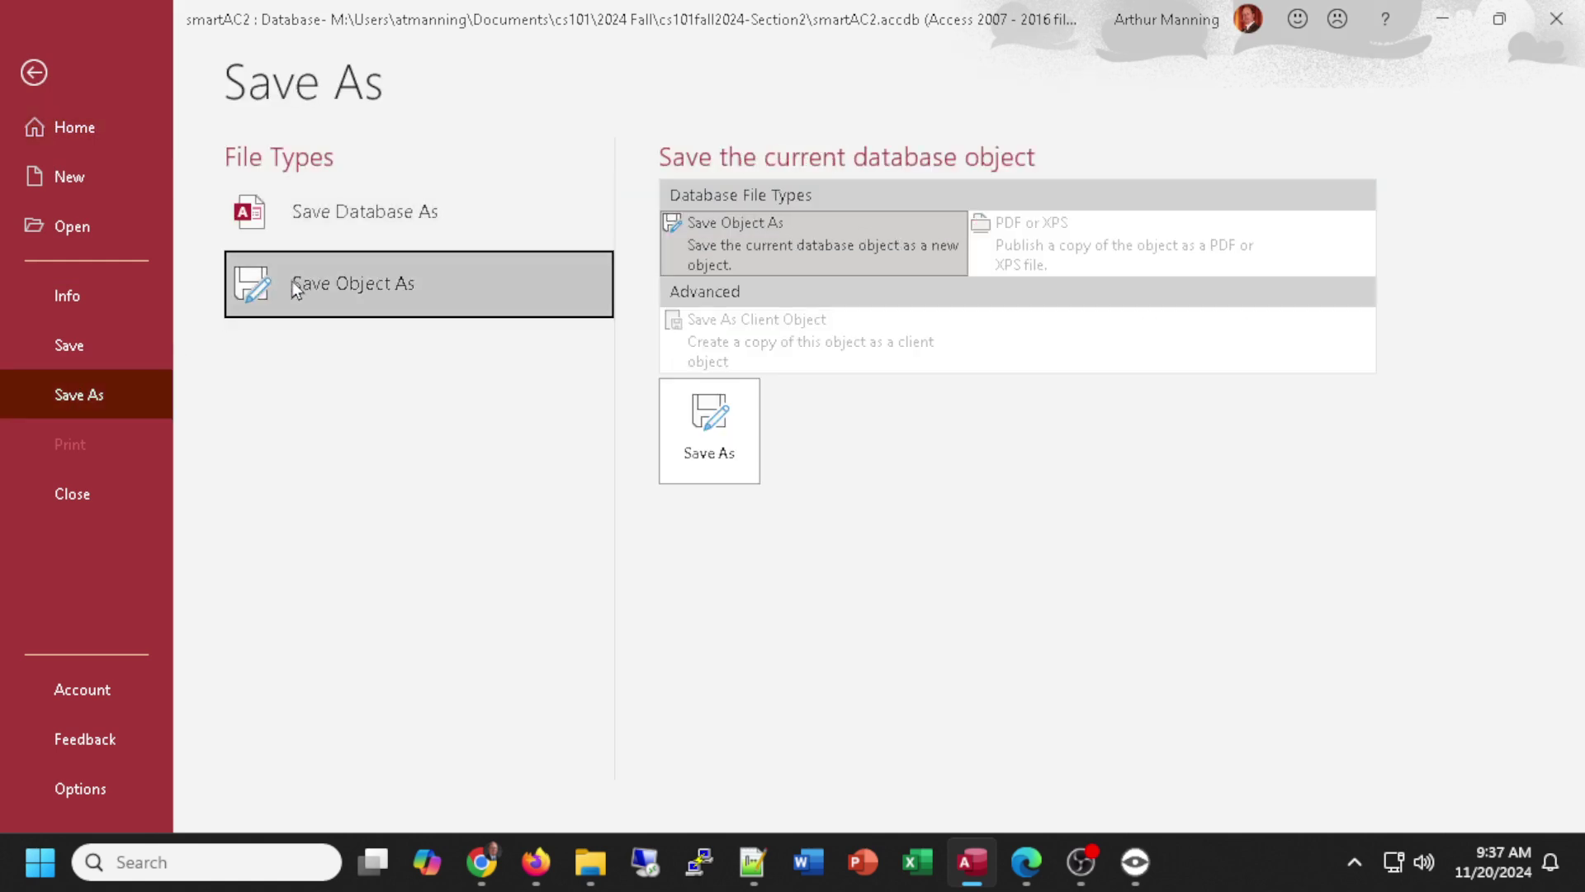
pyautogui.click(712, 445)
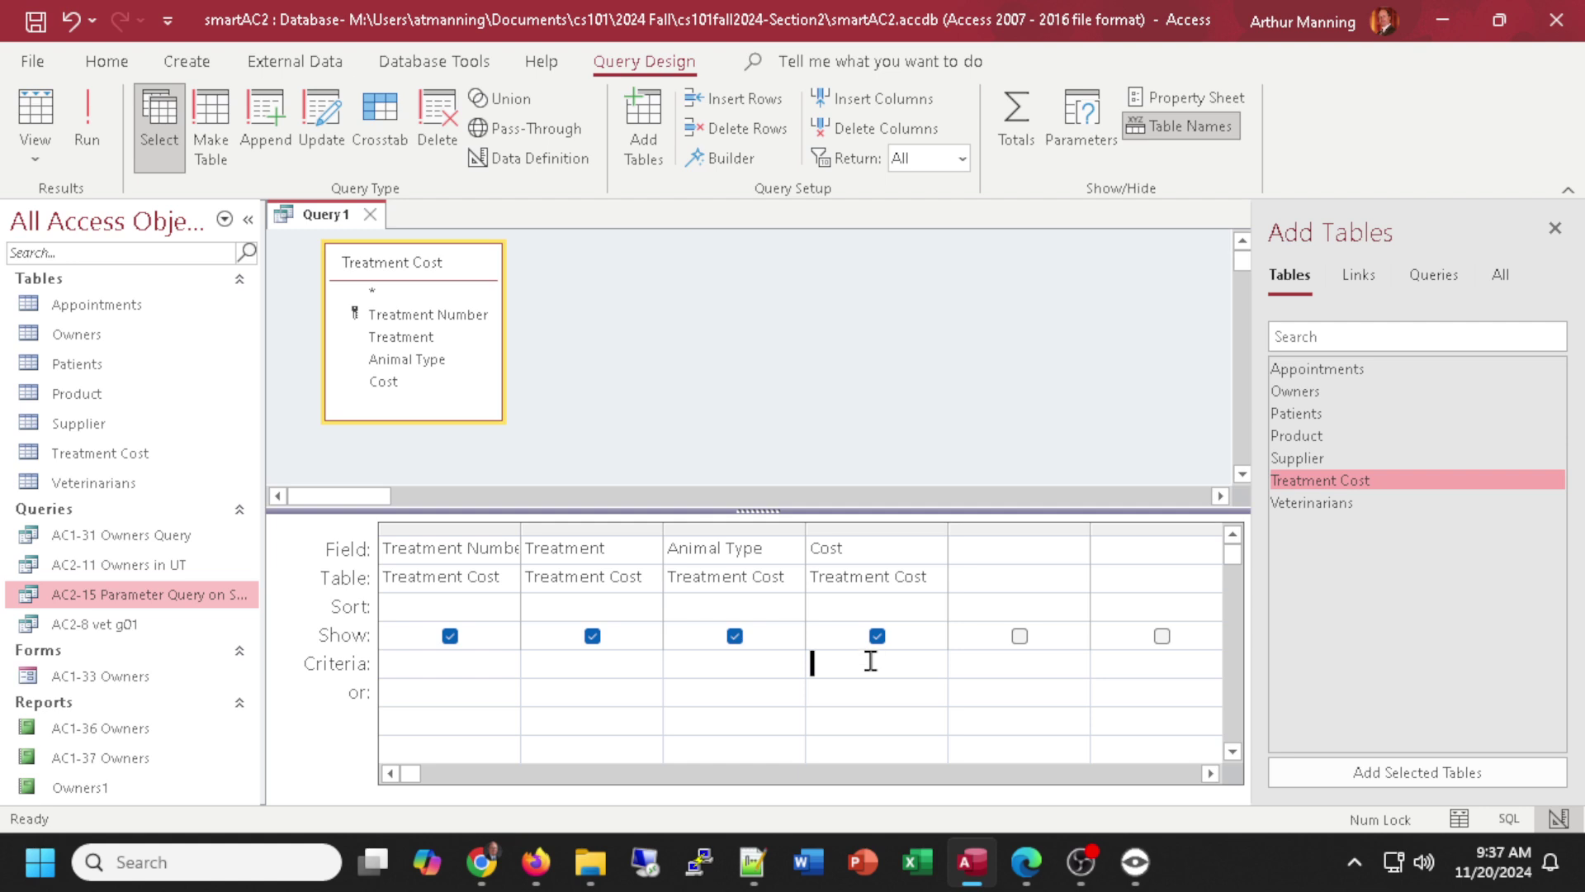
# Enter 25 as the criterion for Cost, and close the query without saving it.
pyautogui.write('25')
pyautogui.click(750, 666)
pyautogui.click(371, 216)
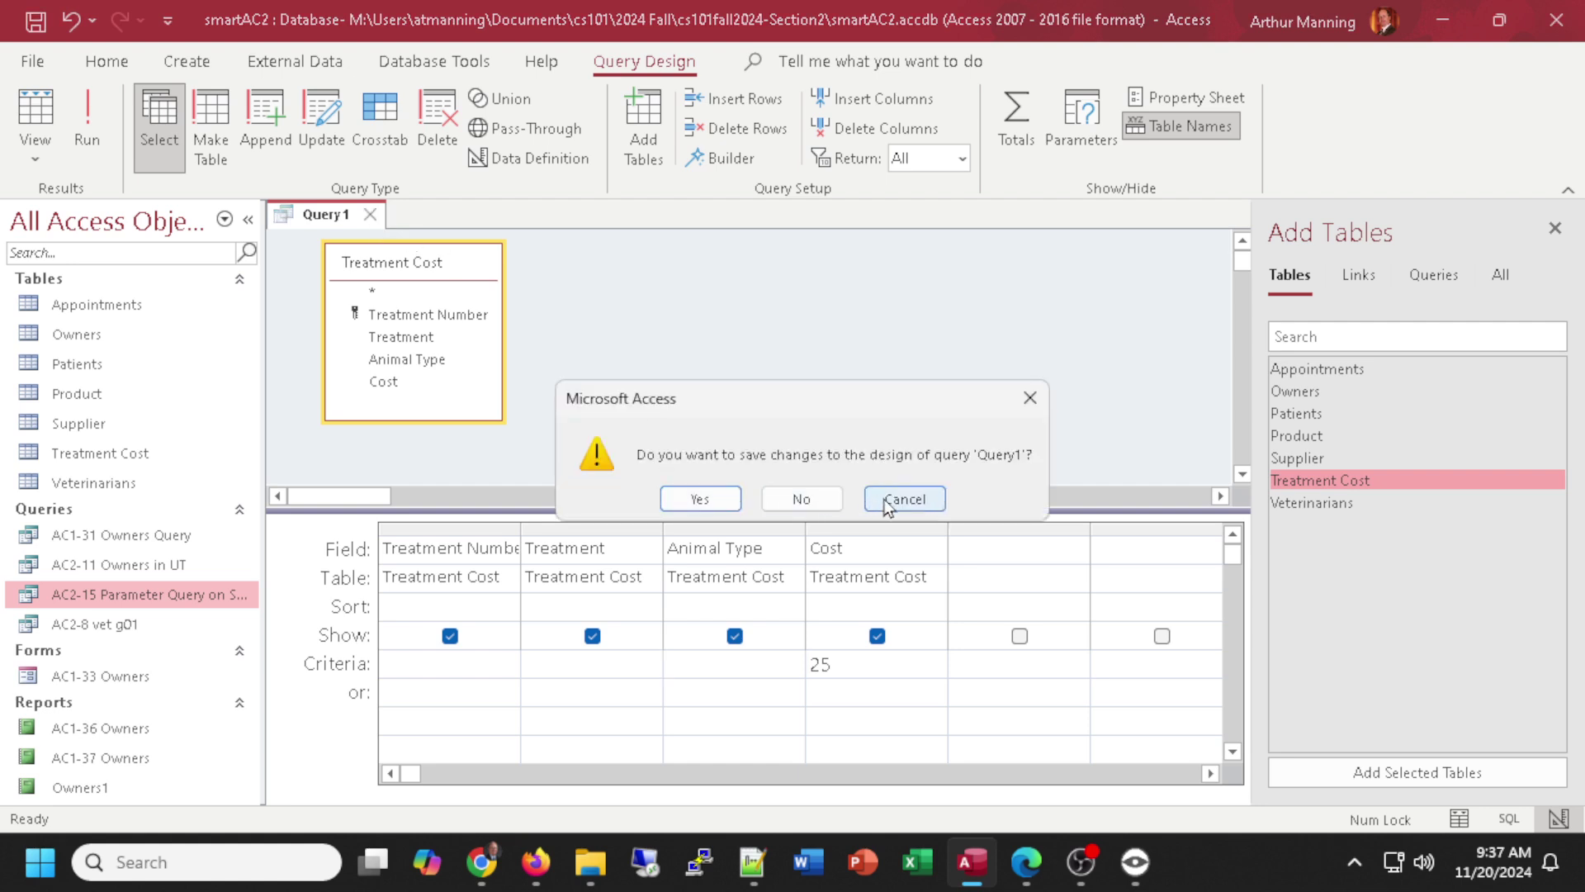
pyautogui.click(780, 500)
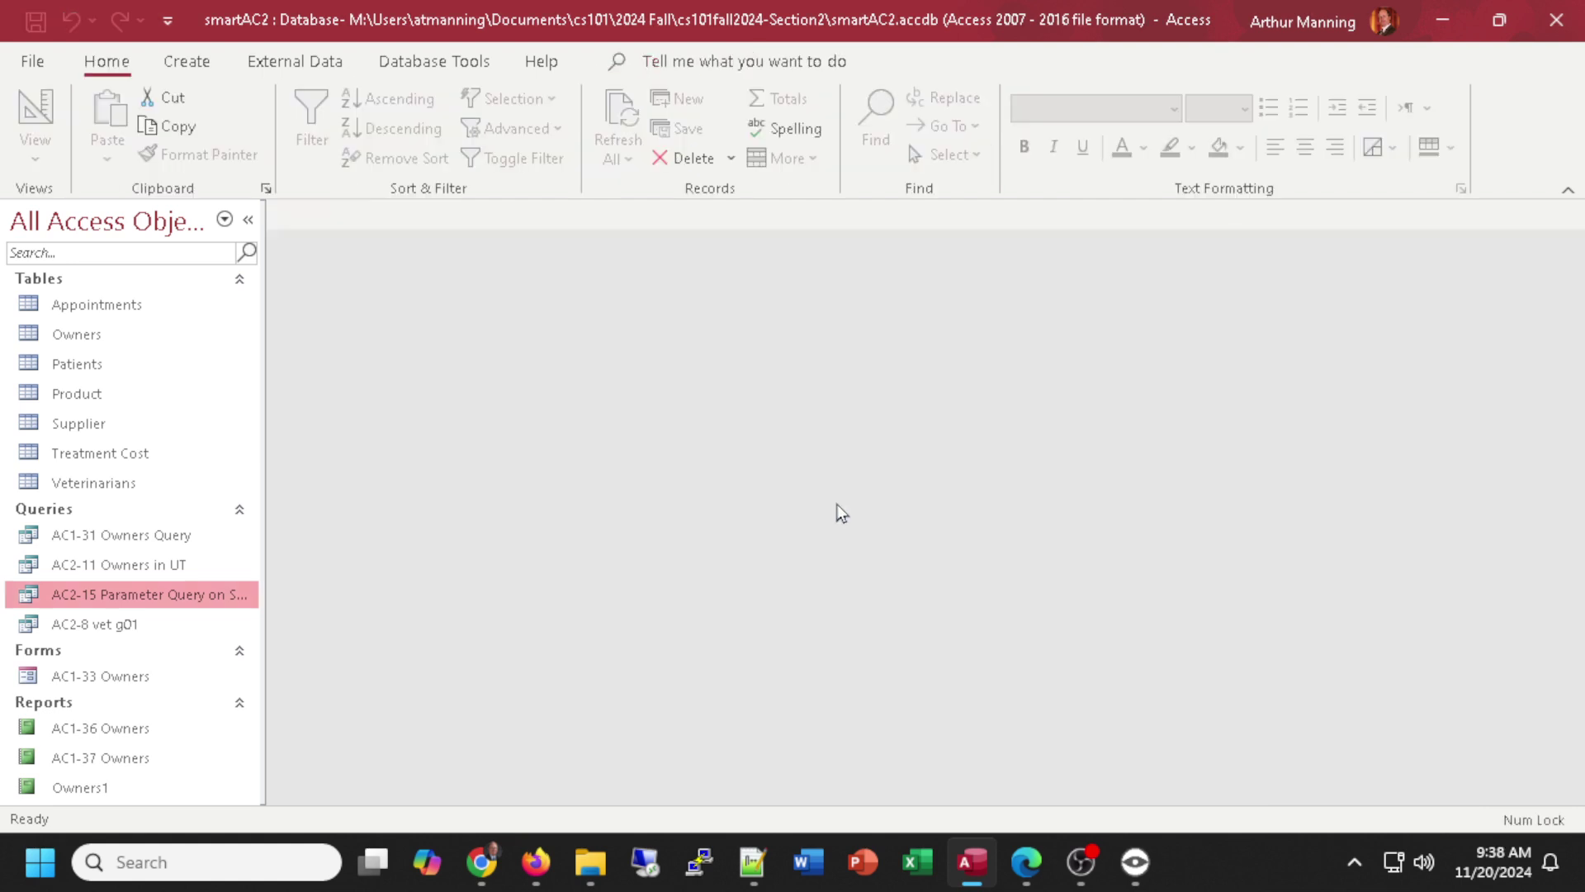
# Create a new query in Design view with the Treatment Cost table as its source.
pyautogui.click(197, 66)
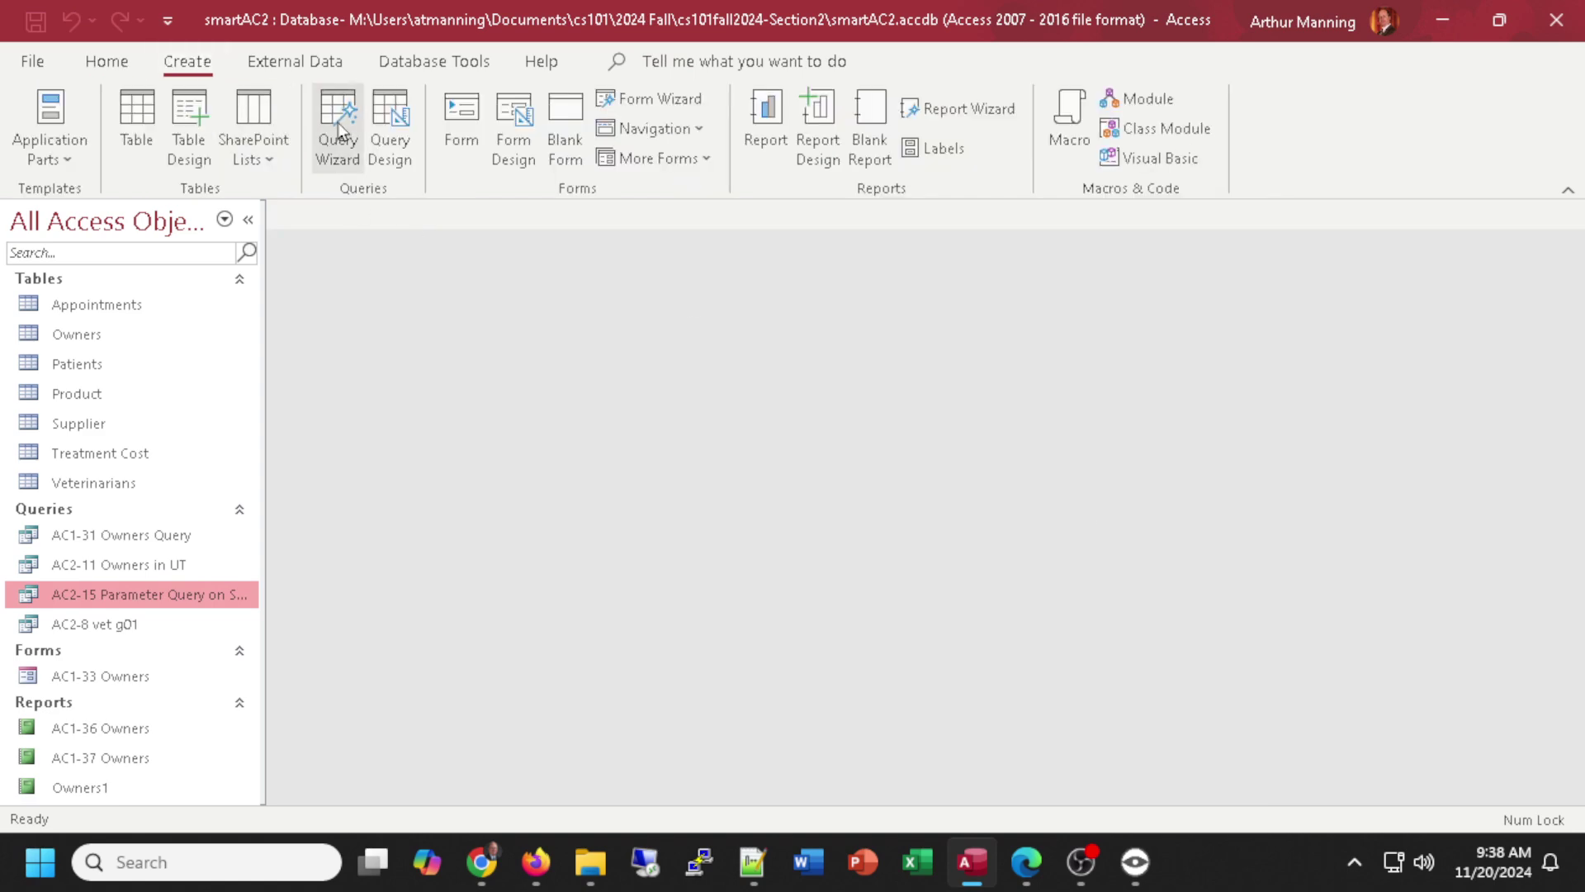
pyautogui.click(389, 128)
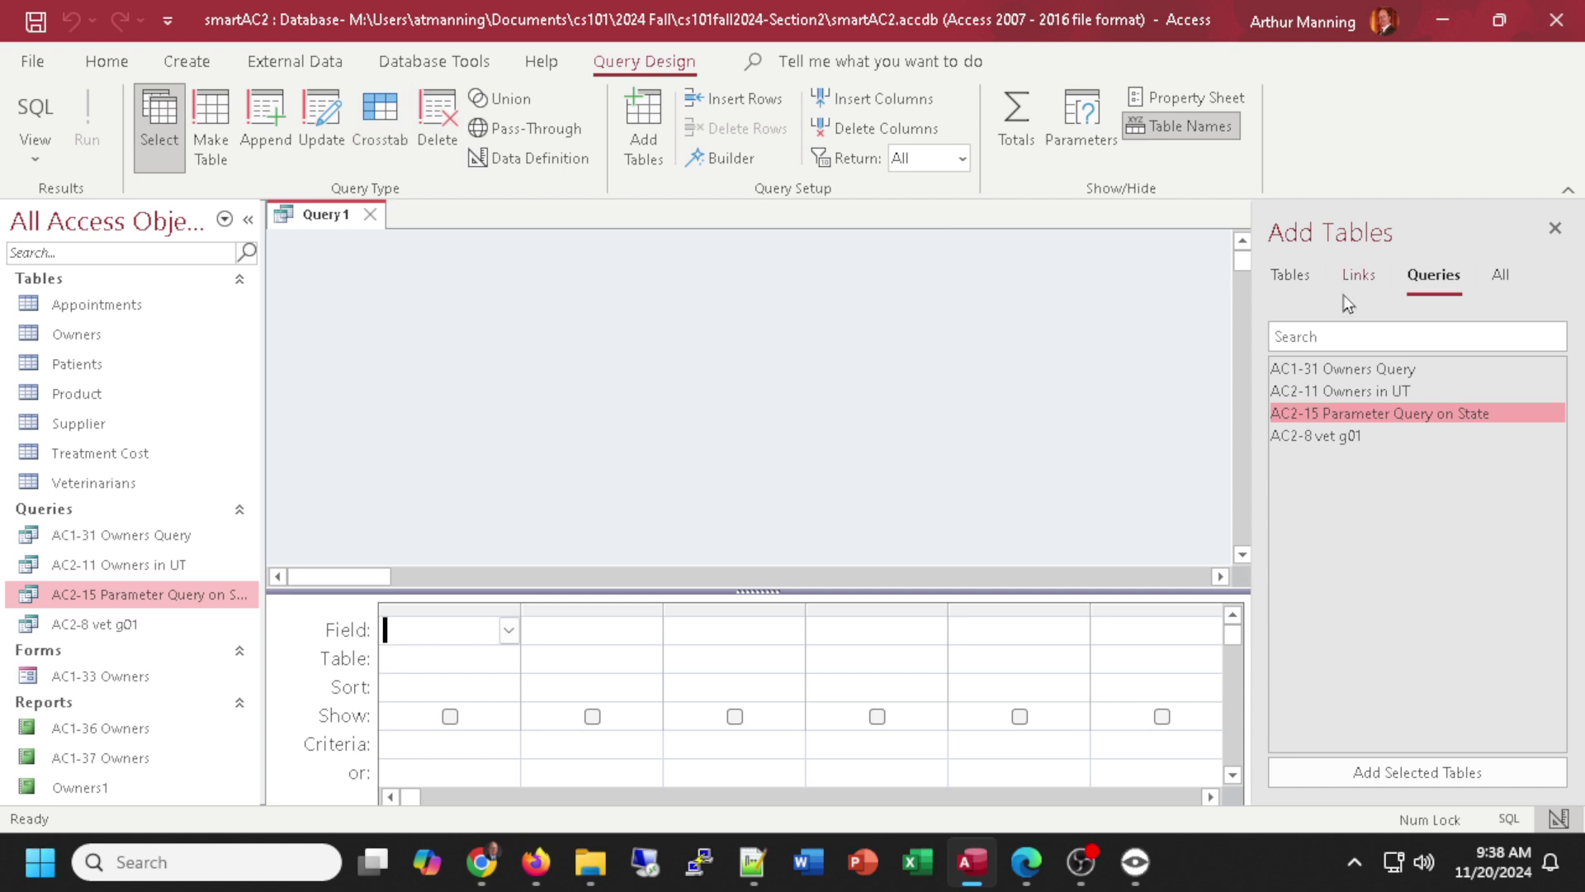
pyautogui.click(1291, 275)
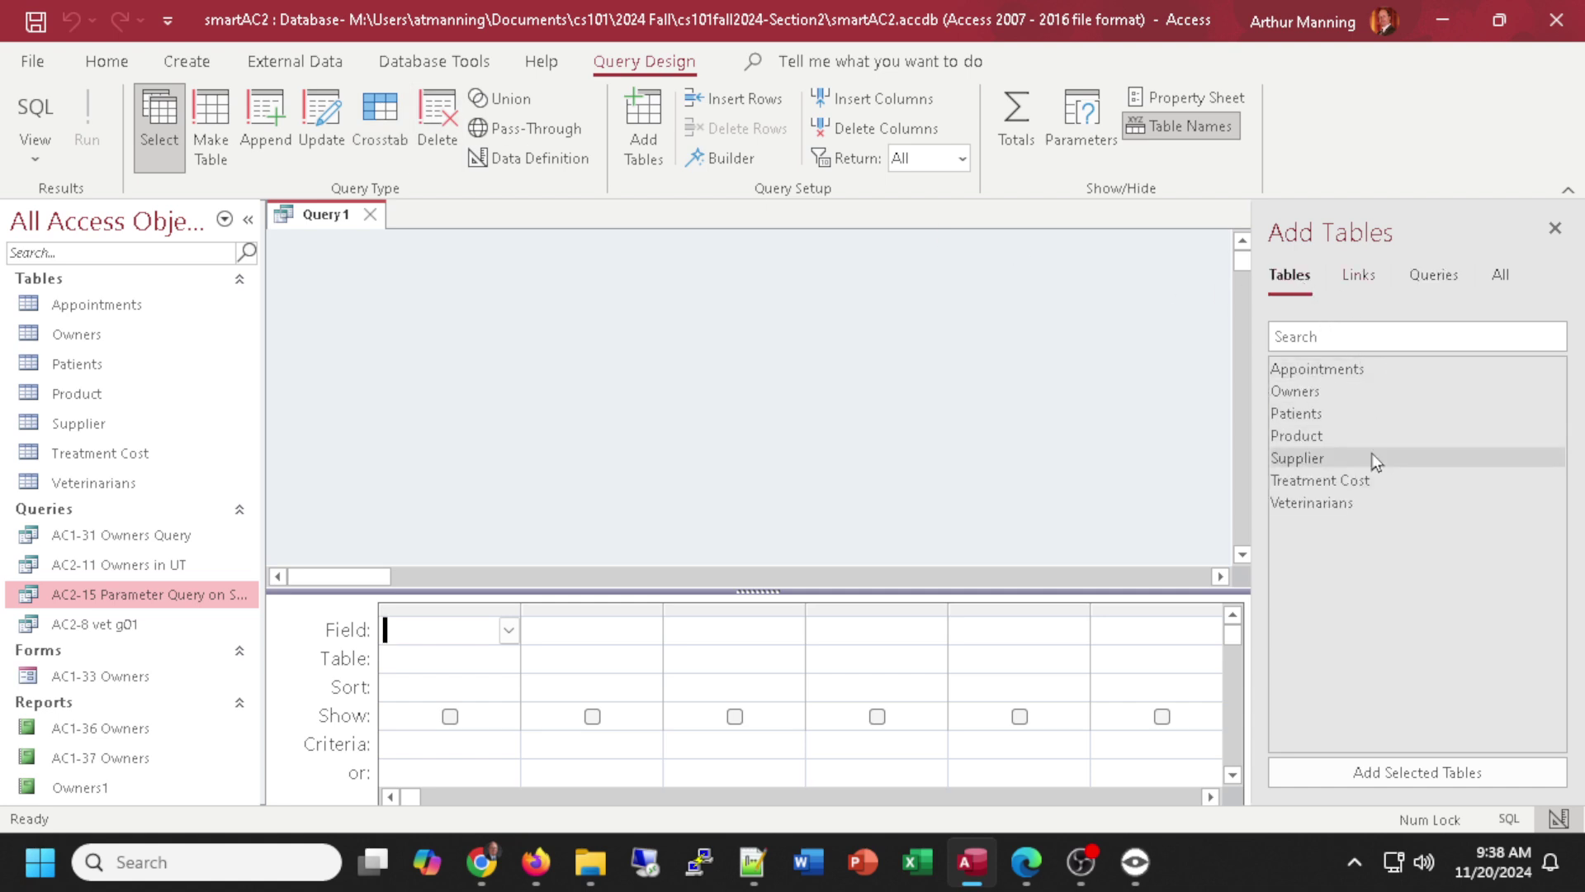
pyautogui.doubleClick(1318, 483)
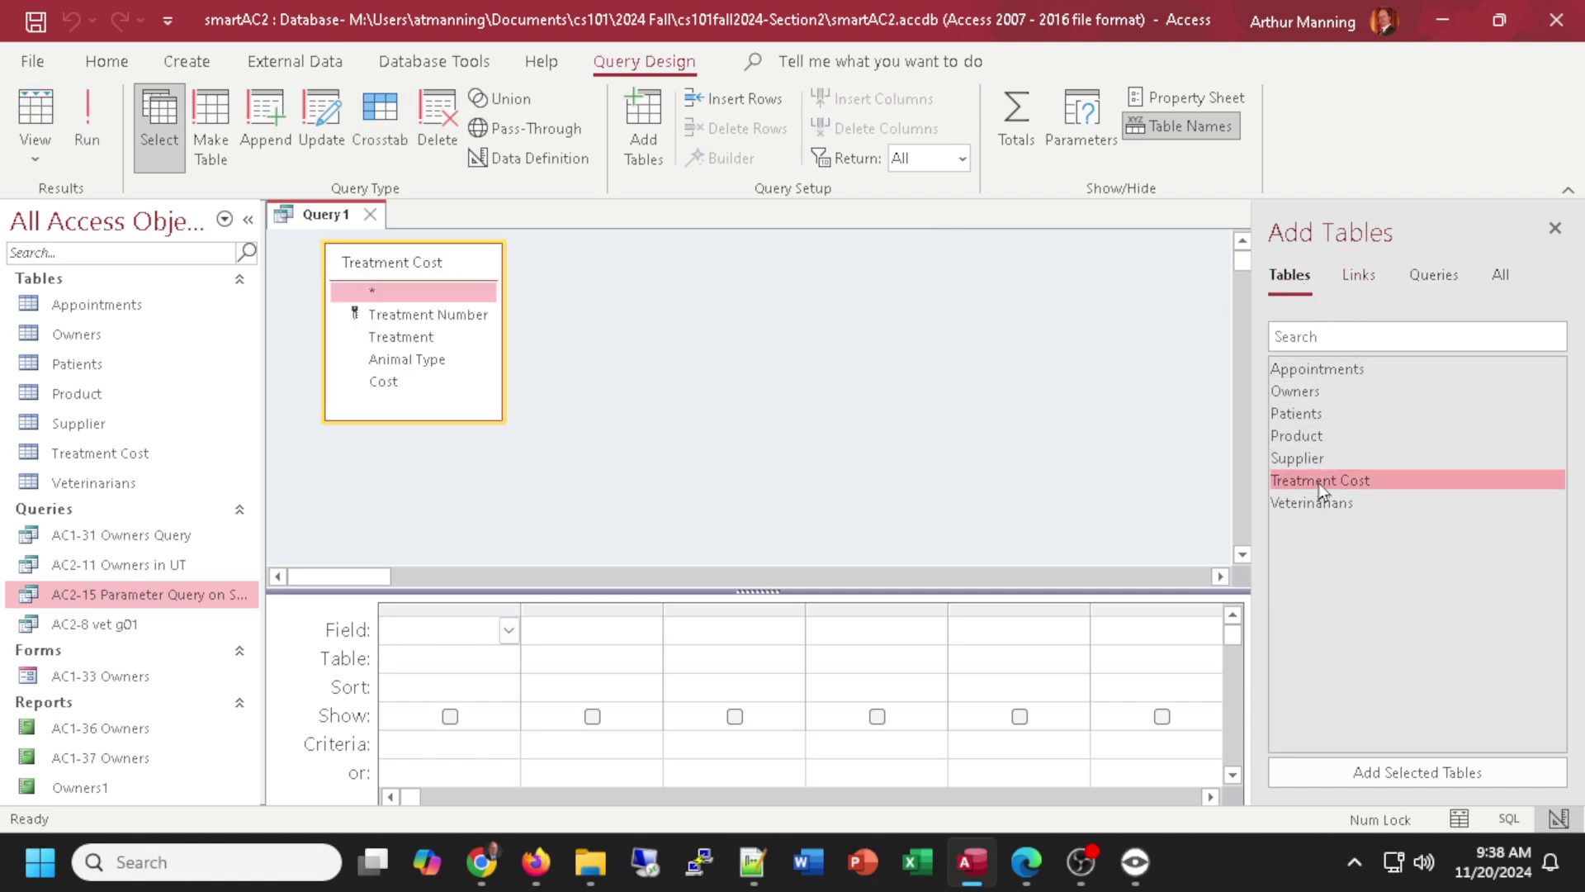
# Add Treatment Number, Treatment, Animal Type and Cost from the Treatment Cost table to the query grid.
pyautogui.doubleClick(421, 319)
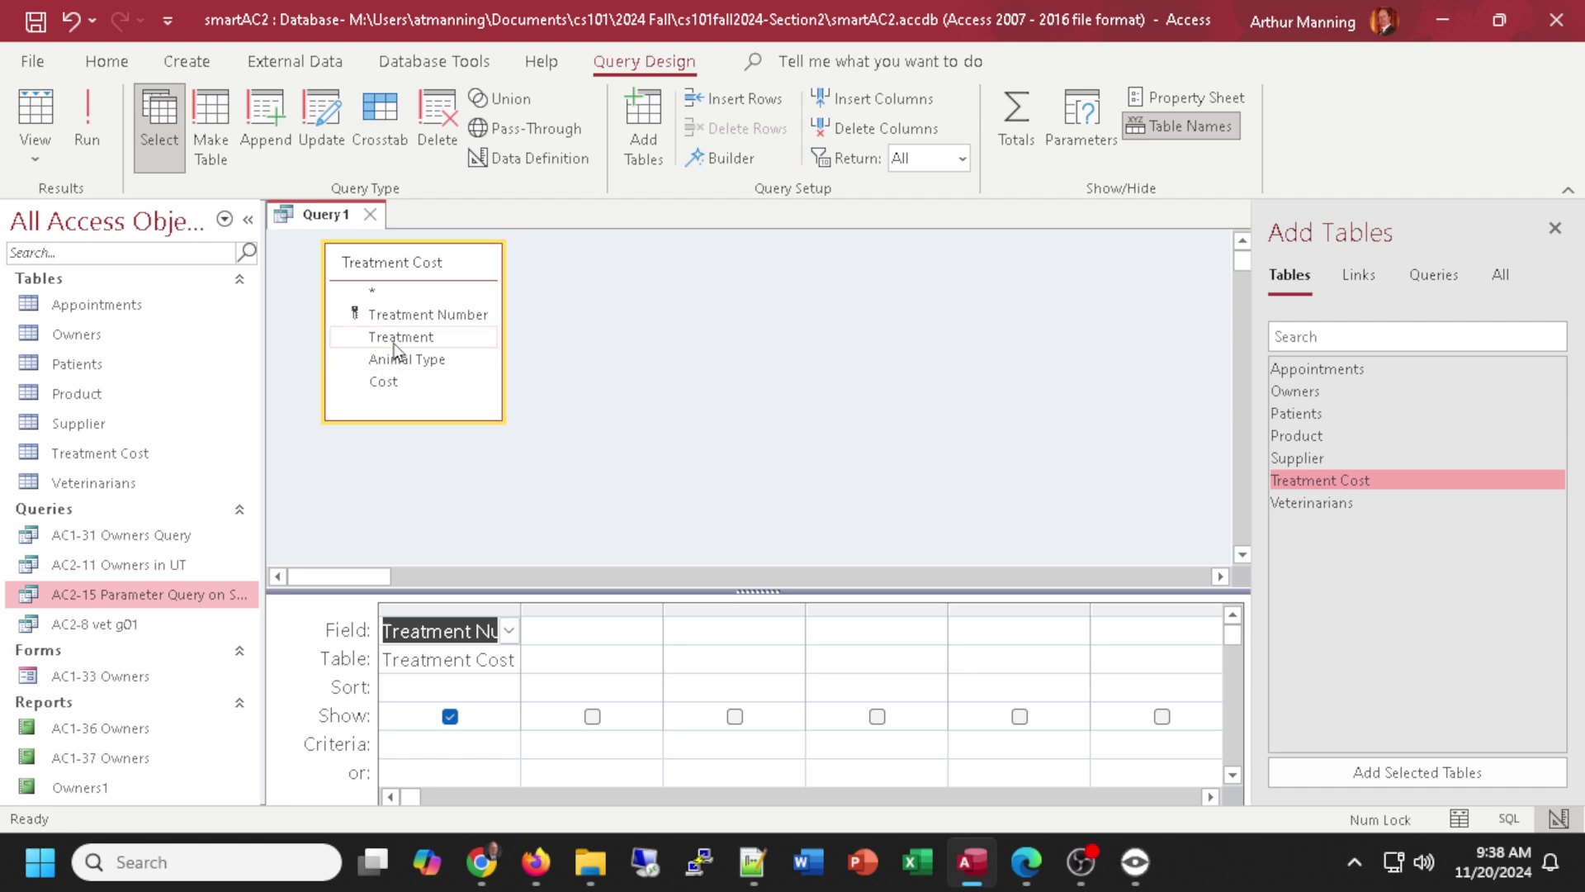
pyautogui.doubleClick(396, 338)
pyautogui.doubleClick(389, 361)
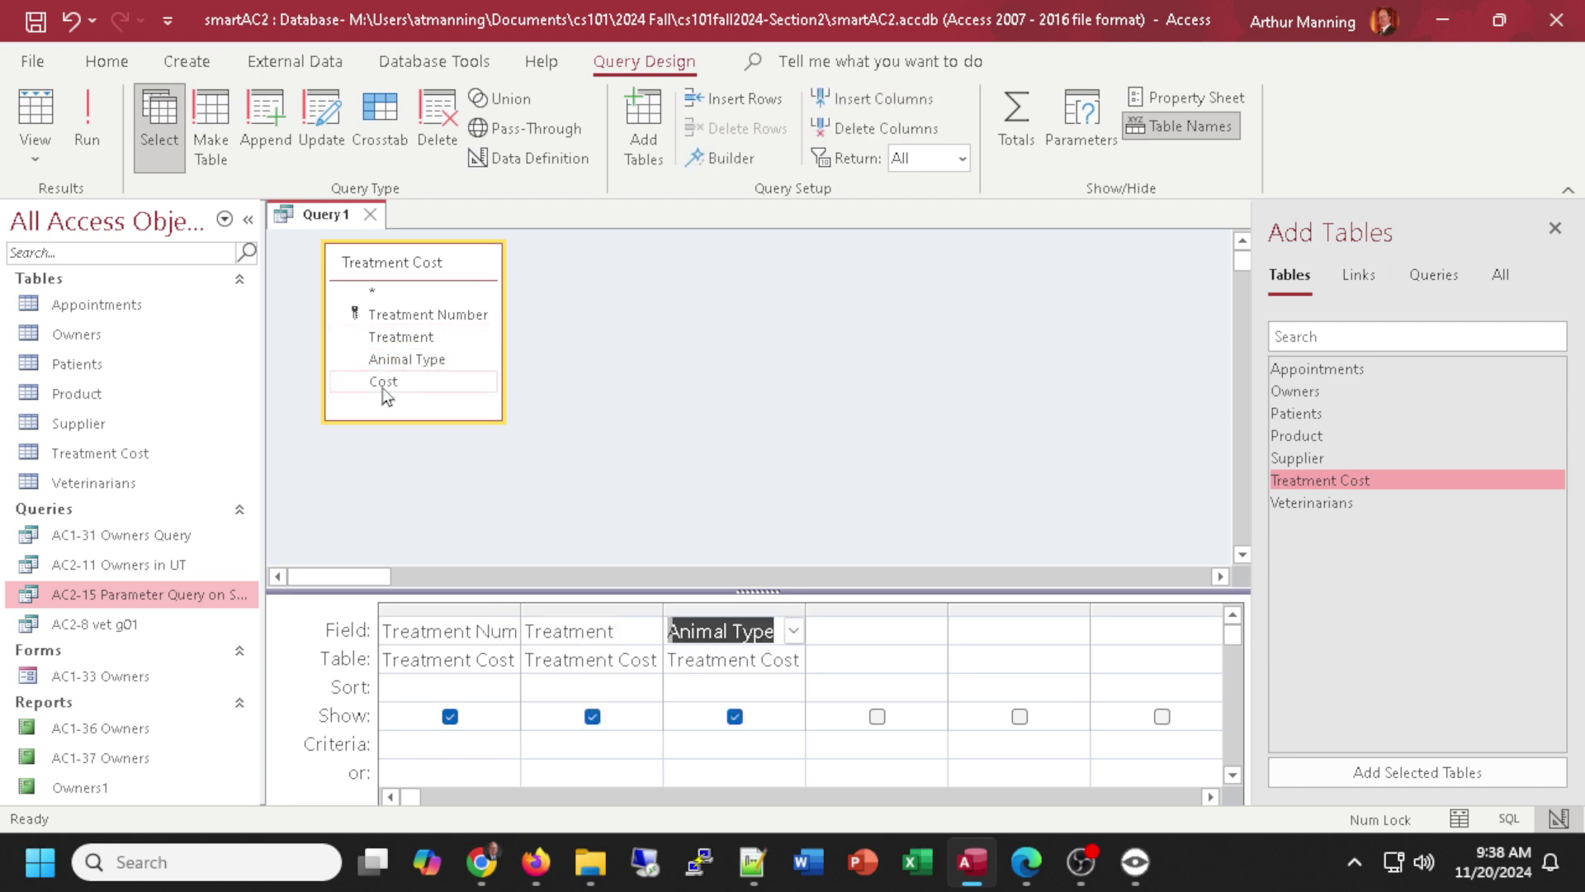
pyautogui.doubleClick(383, 381)
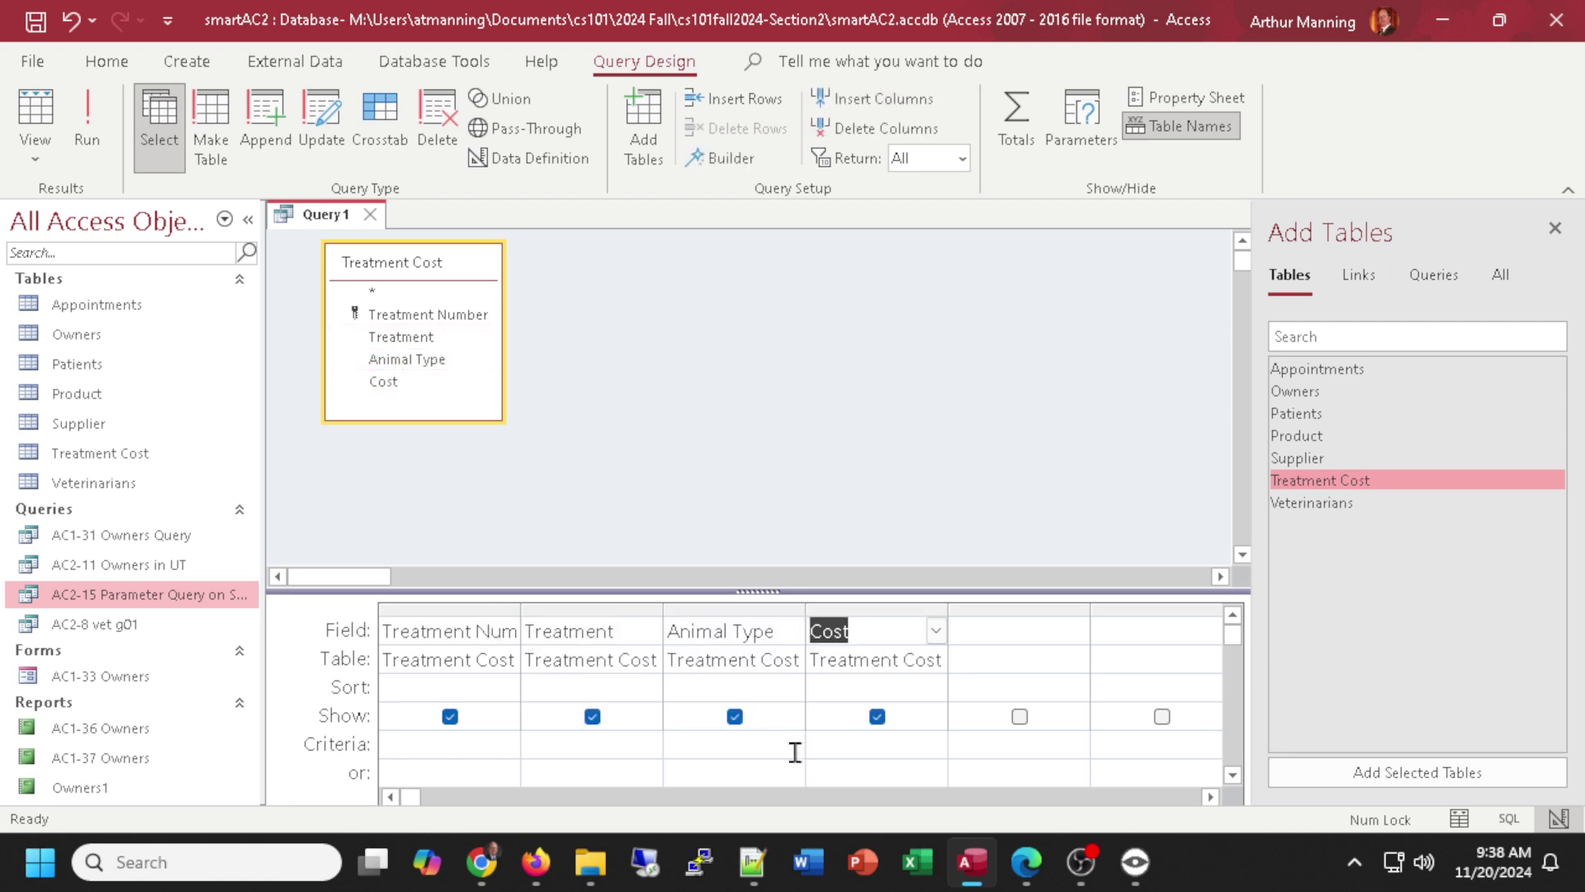
# Set the Cost criterion to 25, and check the query in Datasheet view before returning to Design view.
pyautogui.click(823, 746)
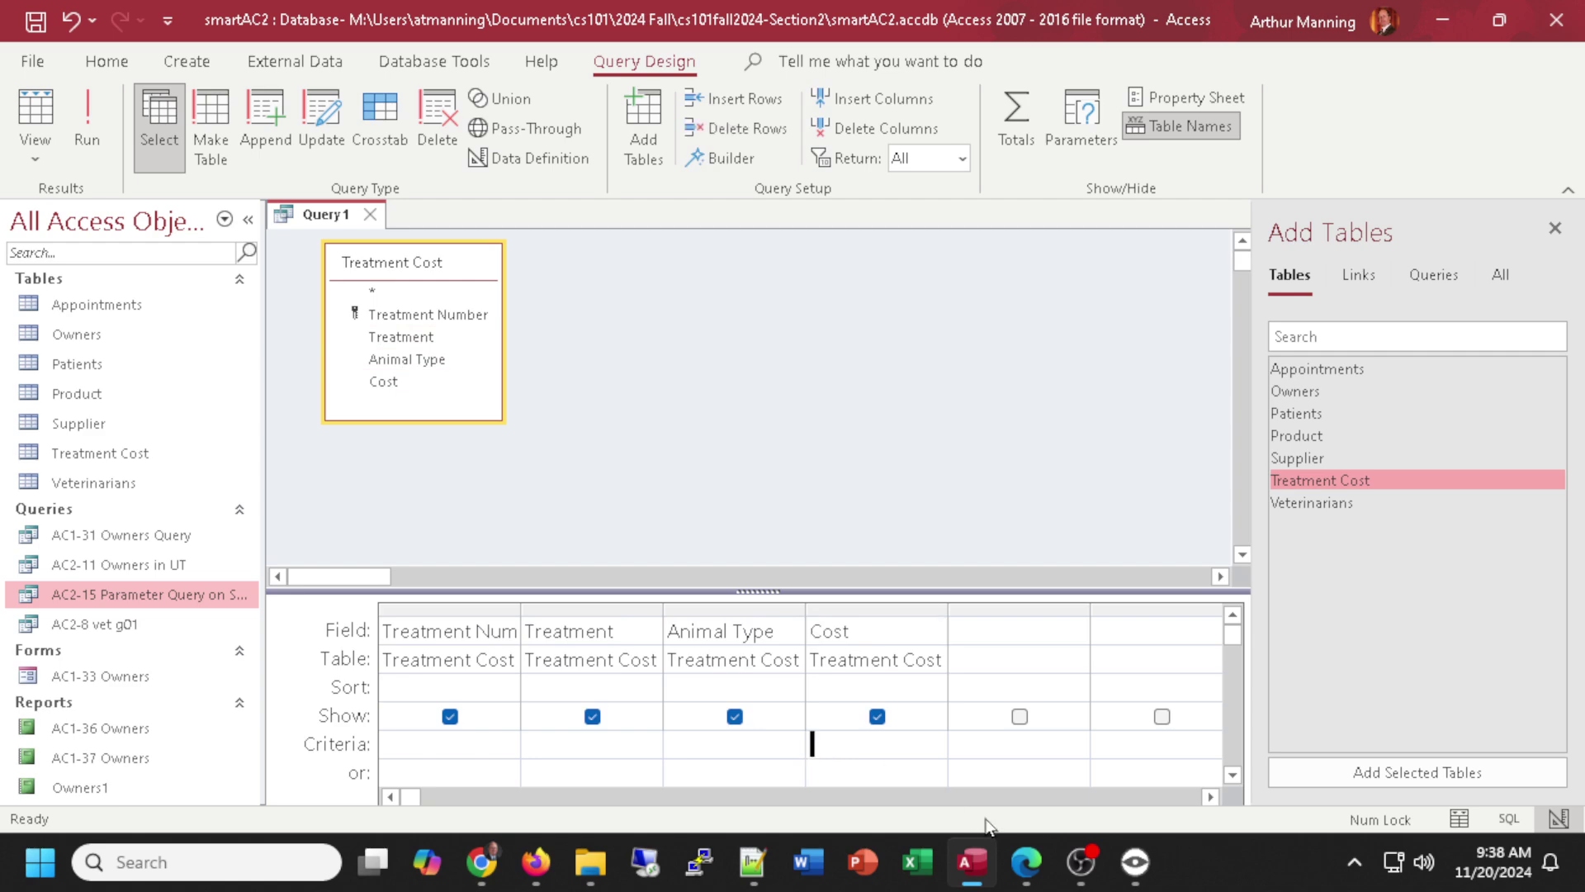
pyautogui.write('25')
pyautogui.press('Tab')
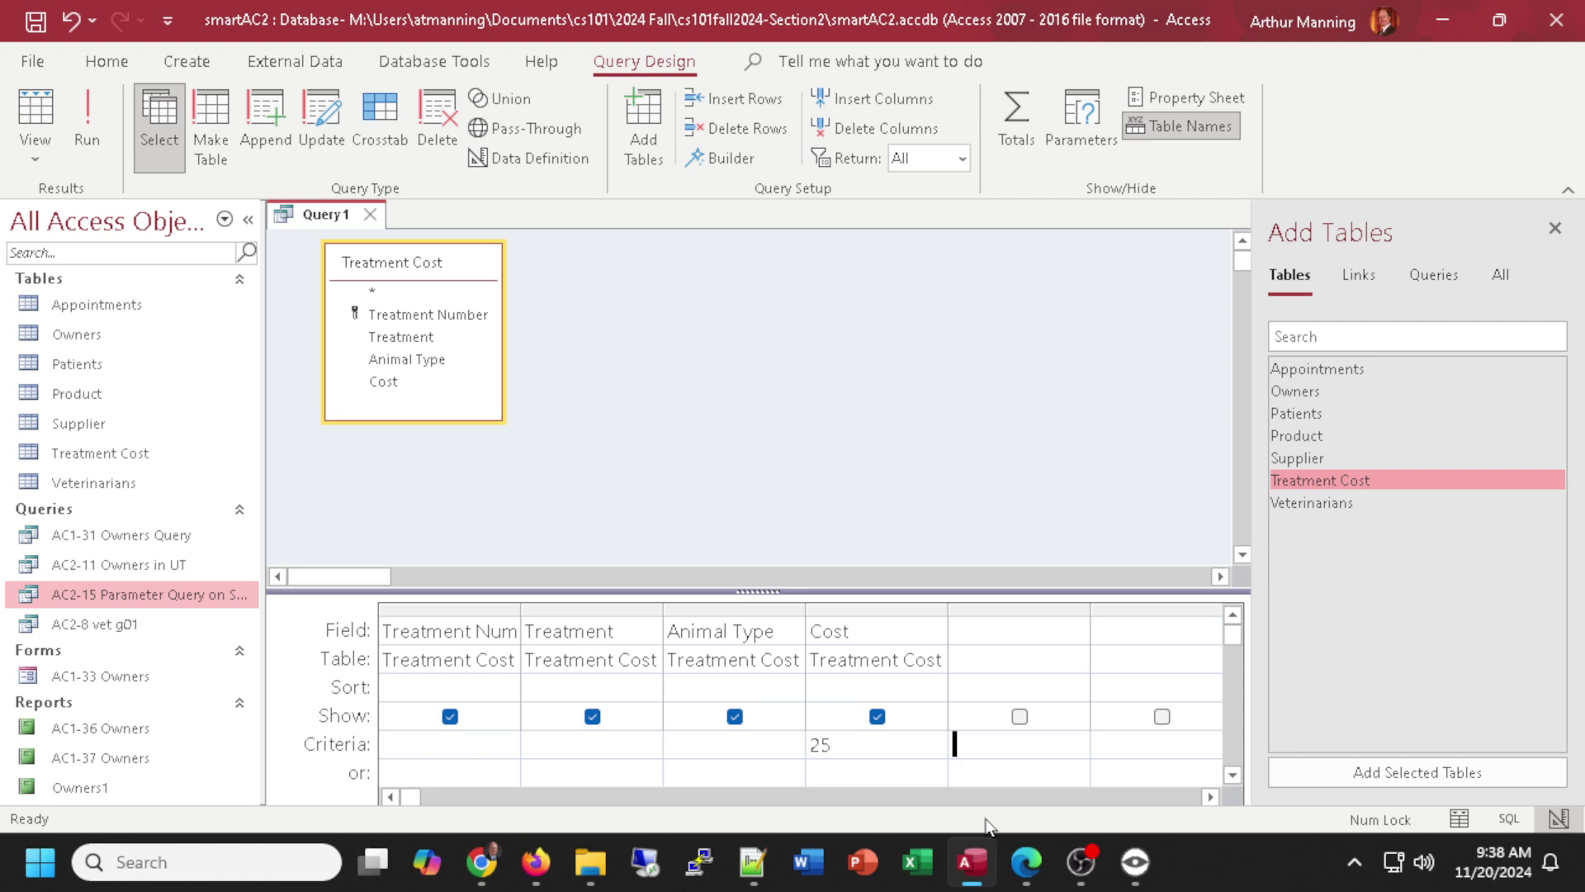
pyautogui.click(38, 116)
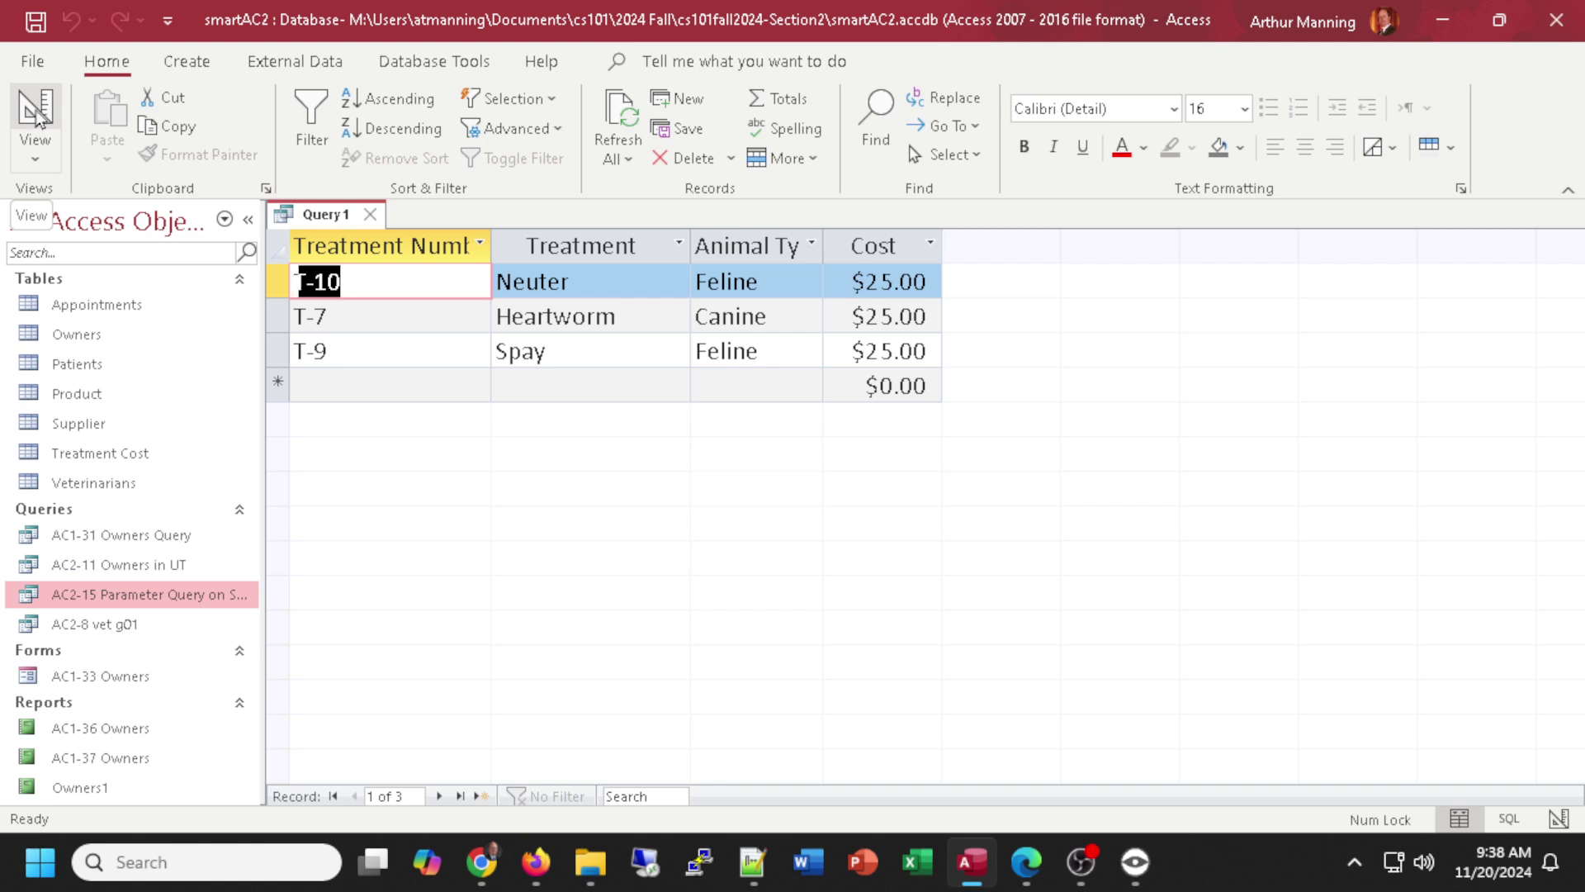
pyautogui.click(38, 116)
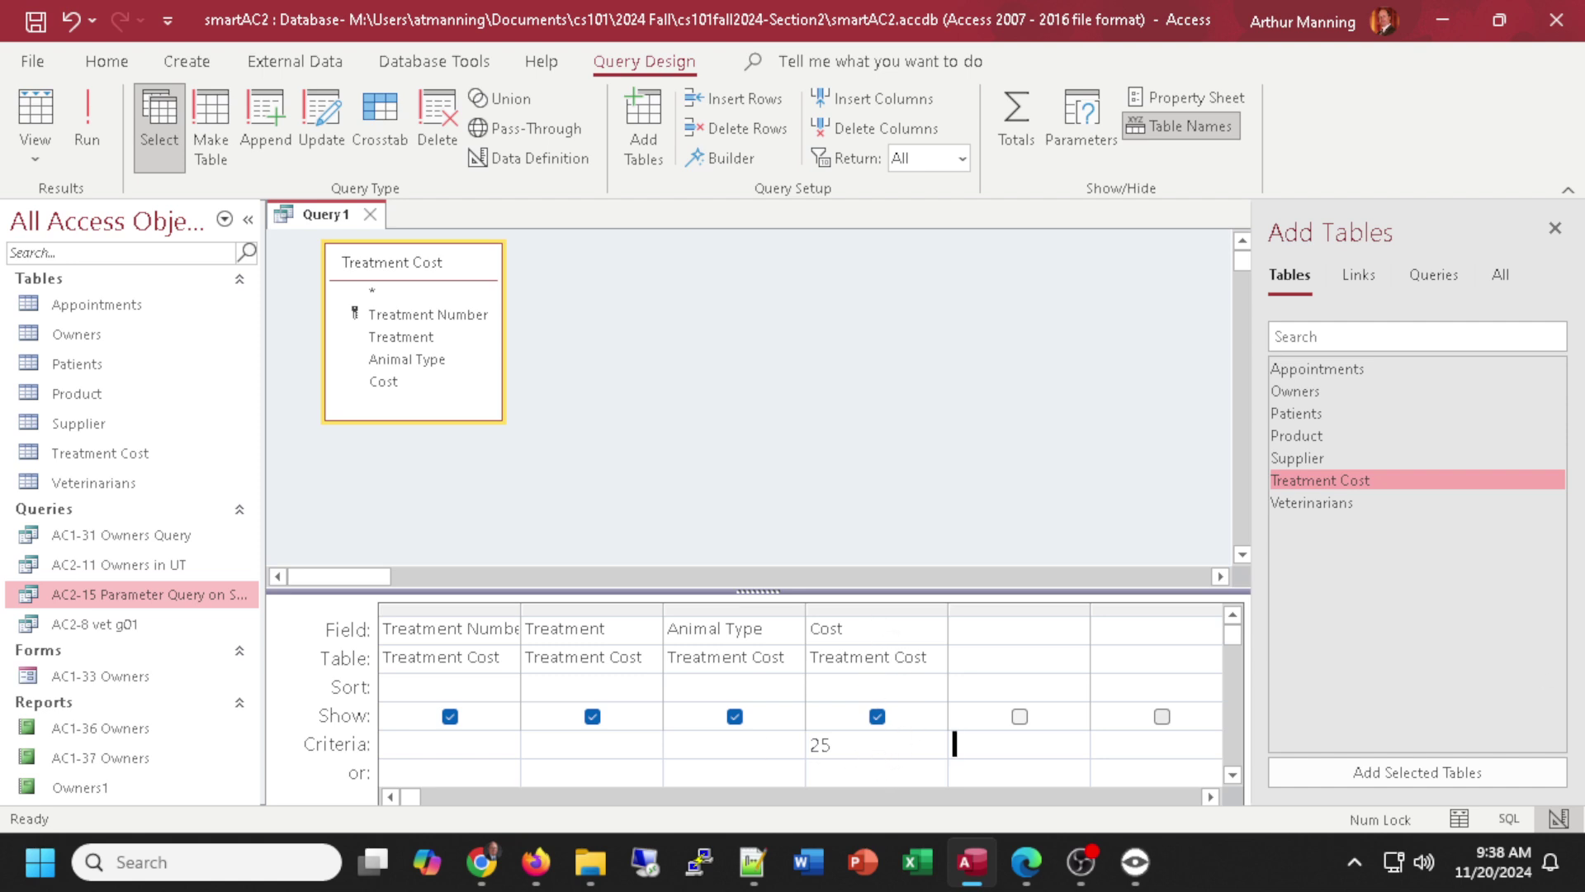
# Save the query as AC2-17 Cost 25 and close it.
pyautogui.hotkey('alt', 'Tab')
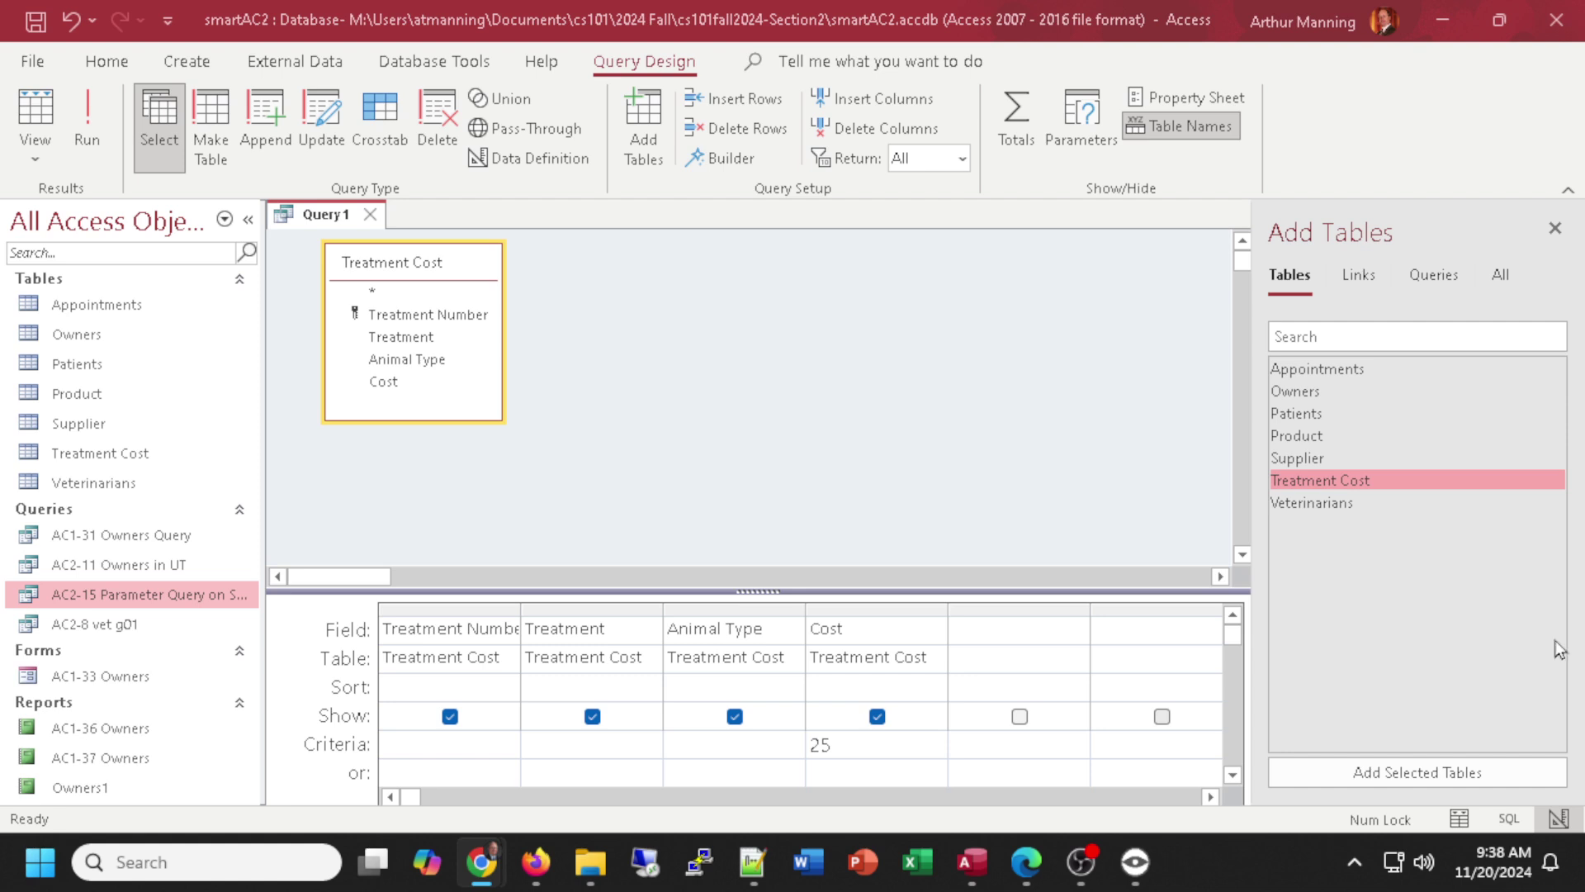
pyautogui.click(322, 224)
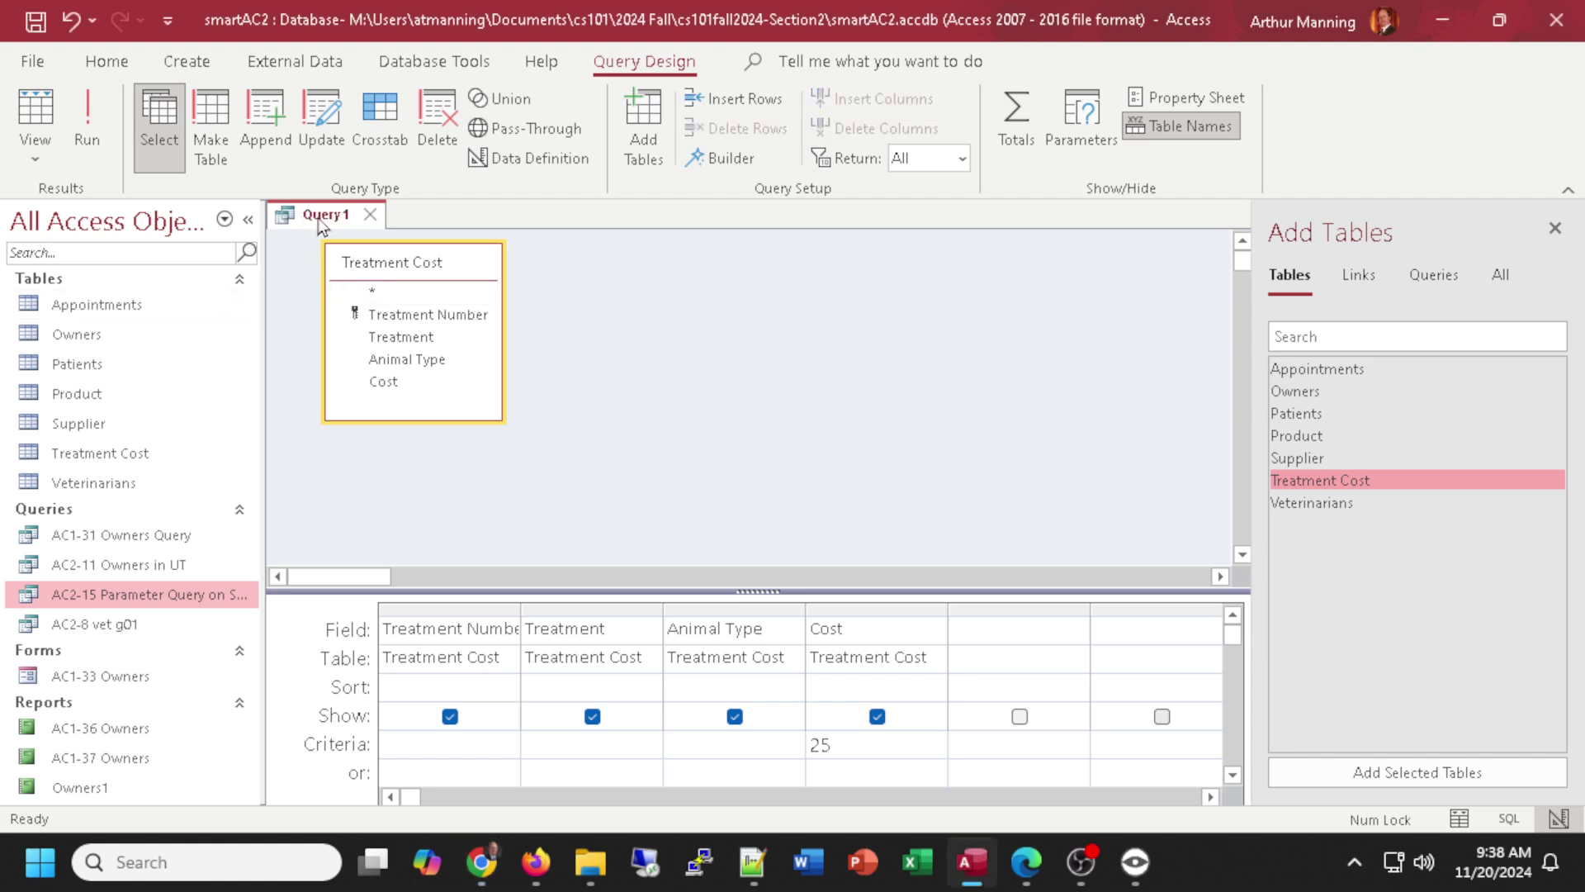
pyautogui.hotkey('ctrl', 's')
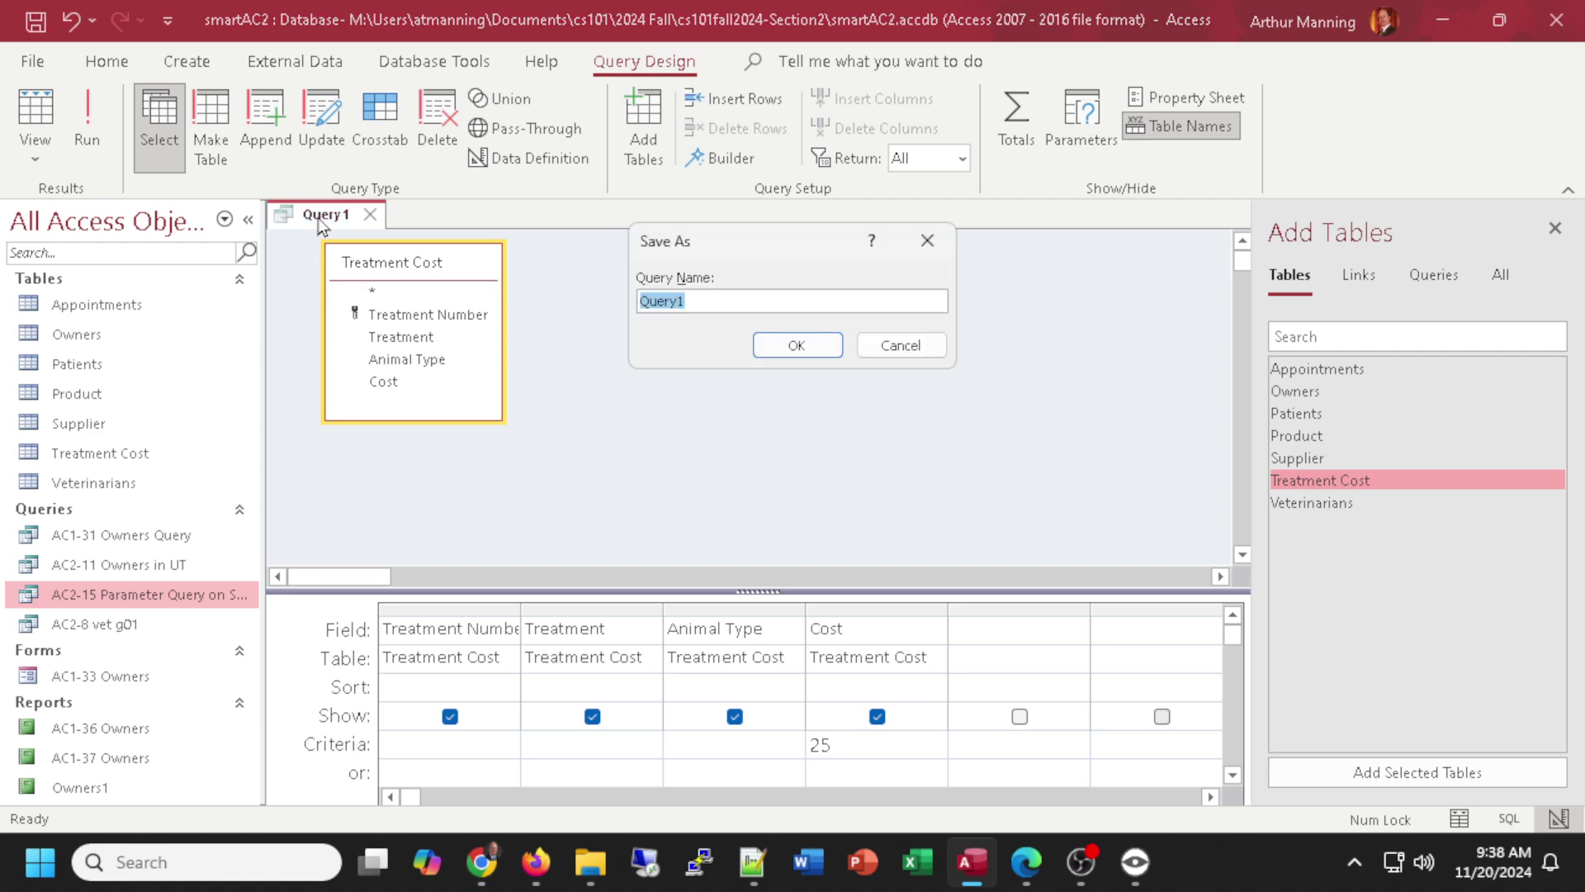
pyautogui.write('AC2-17 Cost 25')
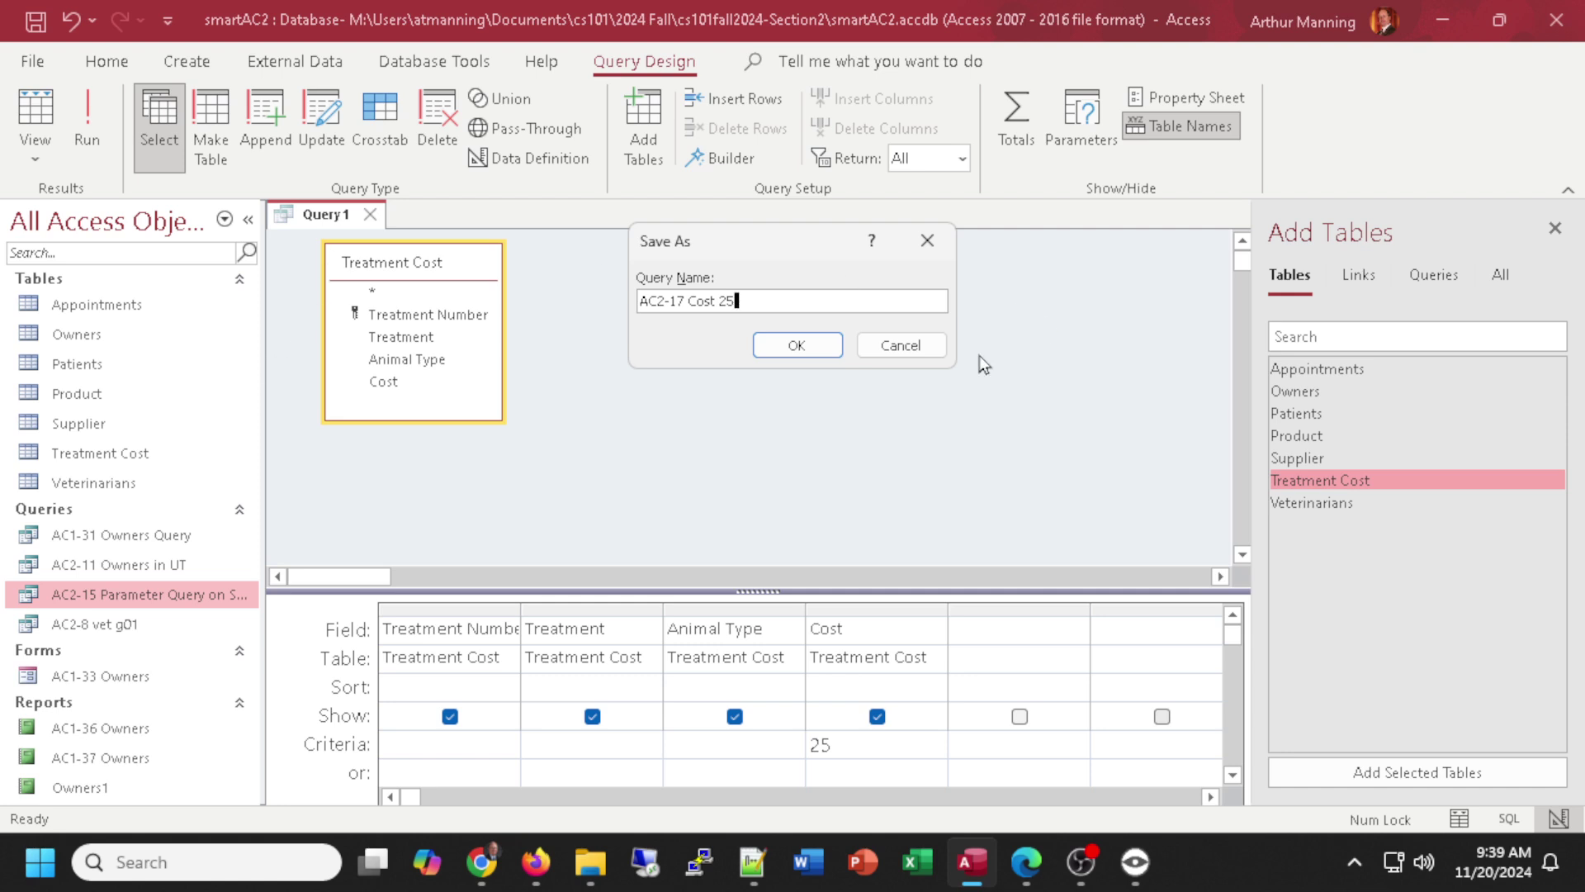
pyautogui.click(813, 347)
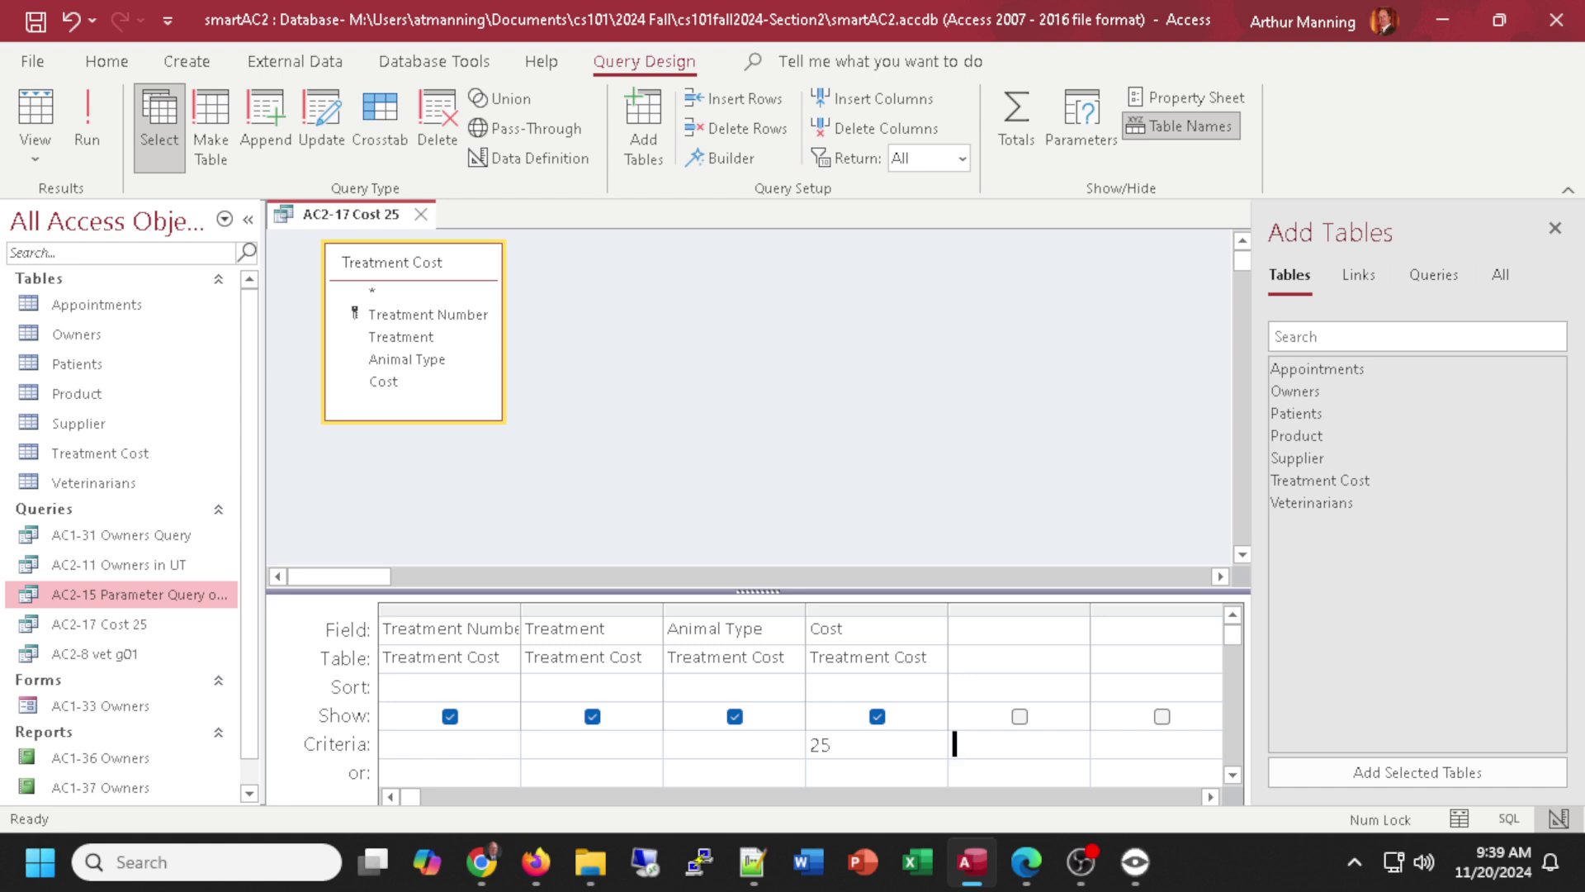
pyautogui.hotkey('alt', 'Tab')
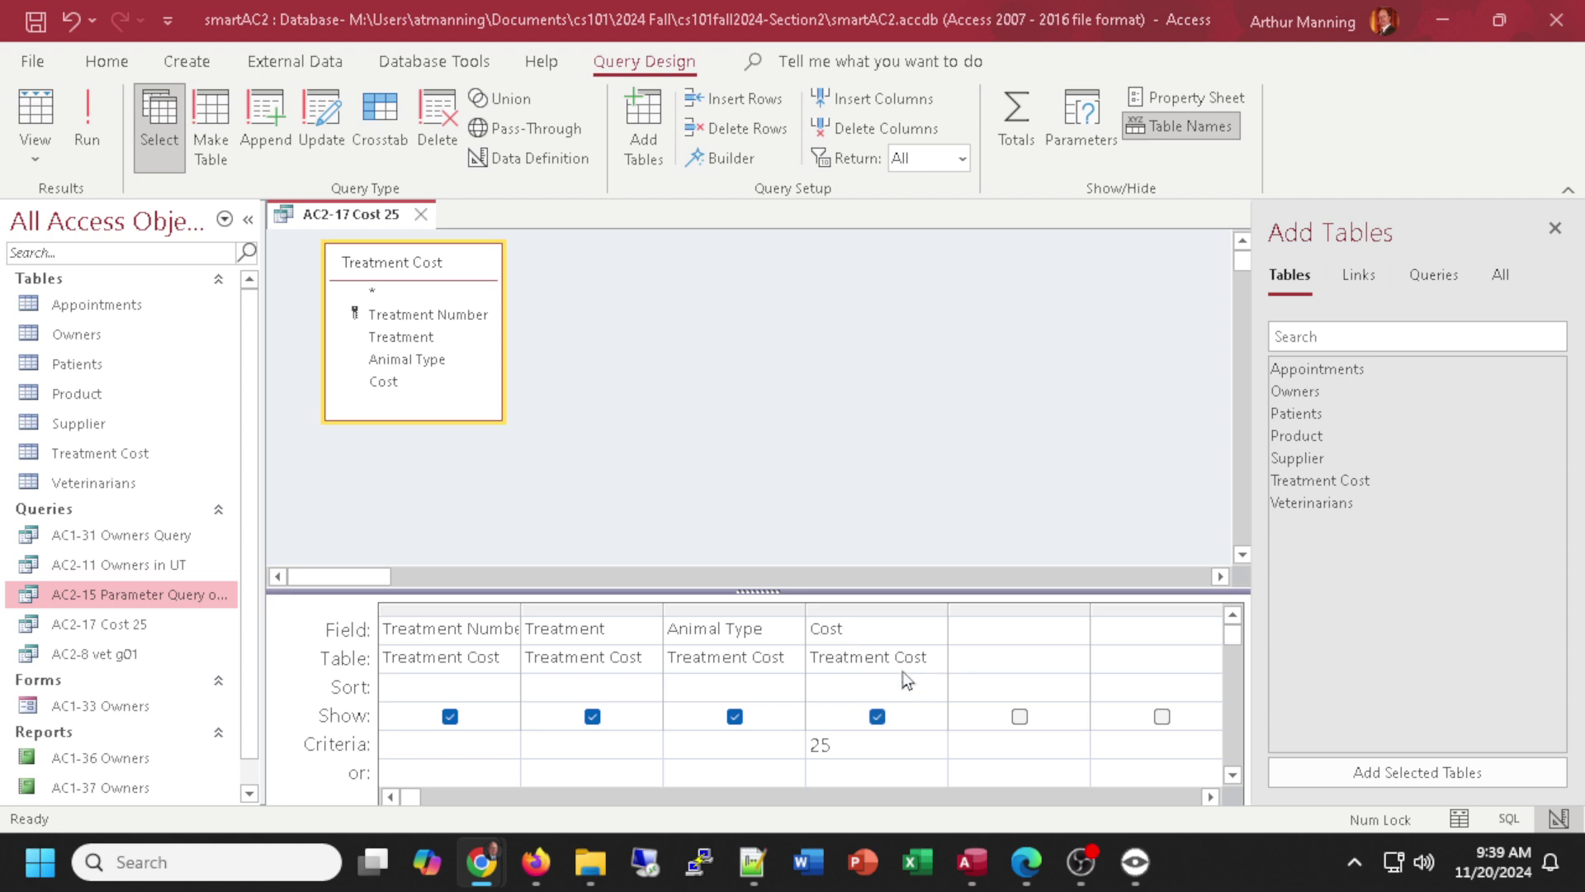
pyautogui.click(420, 216)
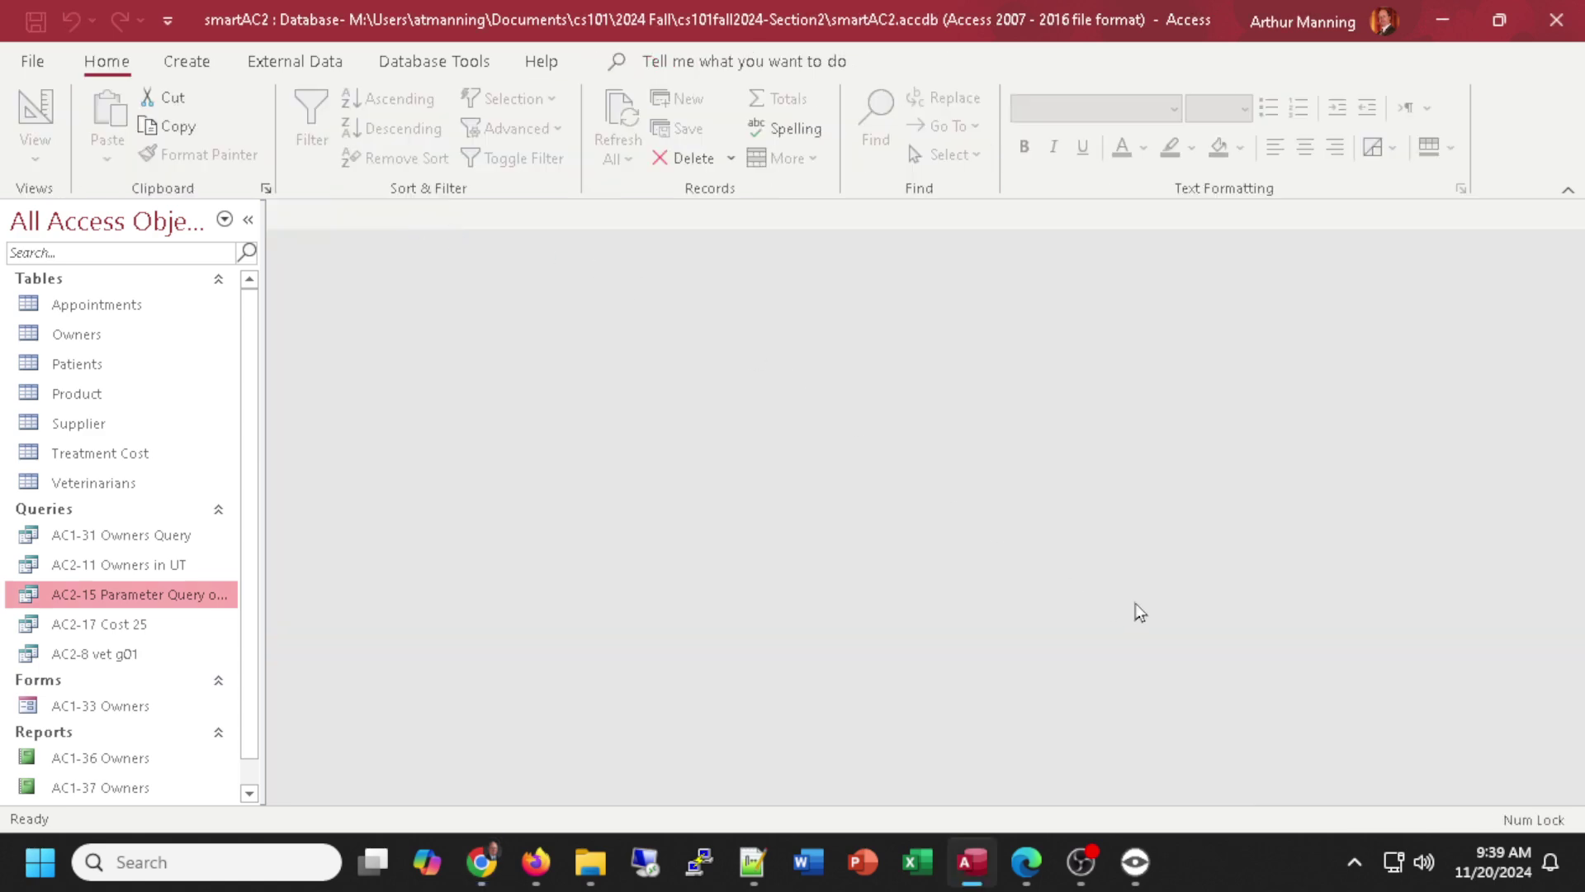
# Start a new query in Design view with the Appointments table, and enlarge its field list to show every field.
pyautogui.click(189, 64)
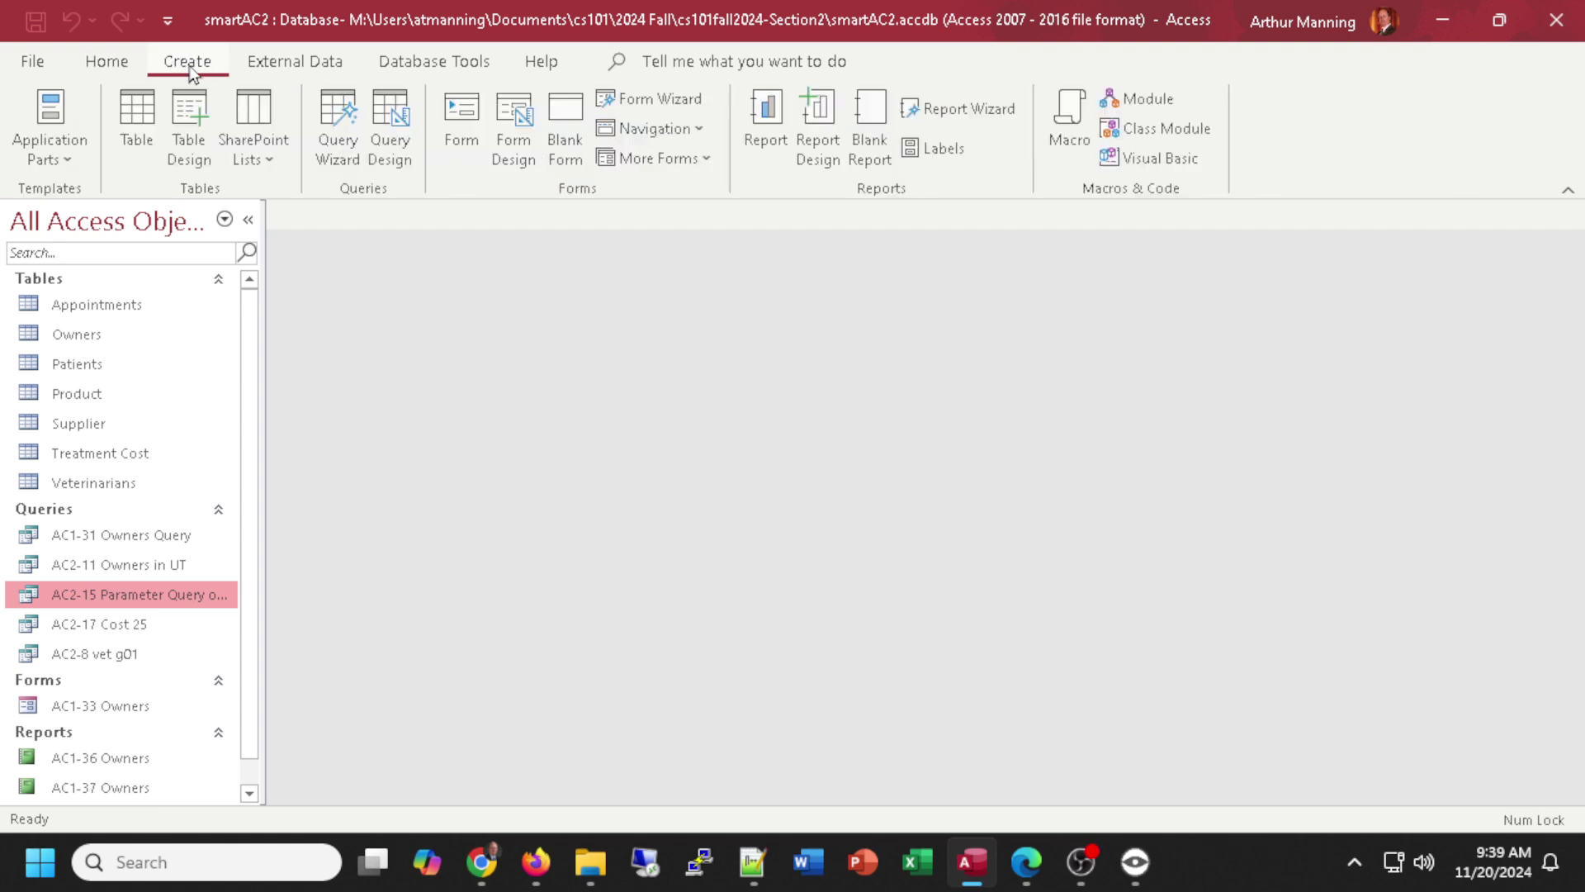
pyautogui.click(393, 115)
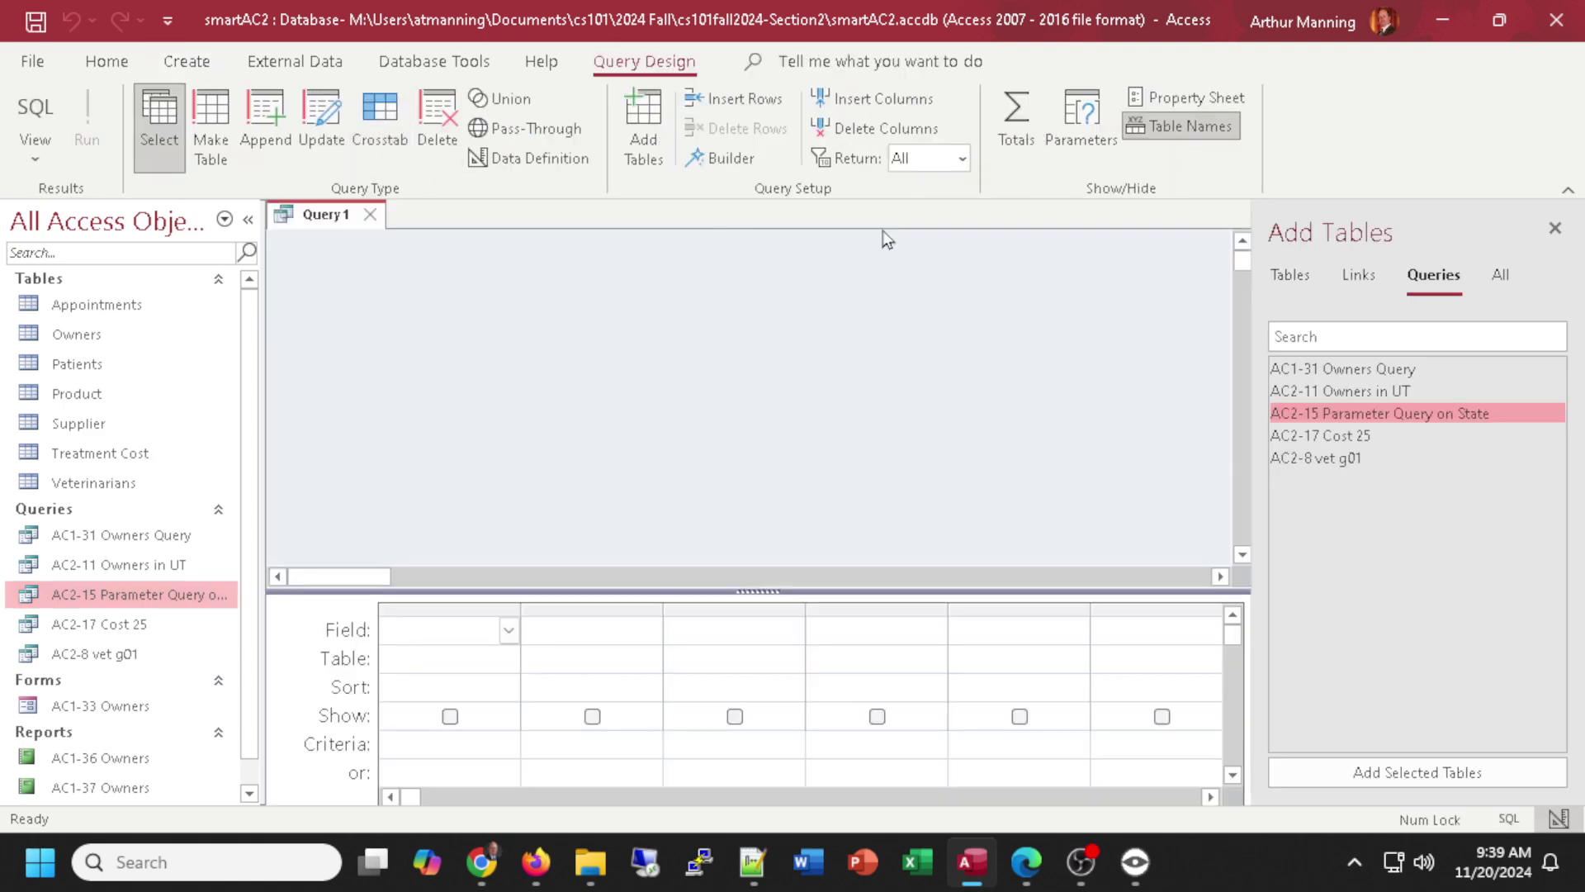
pyautogui.click(1292, 277)
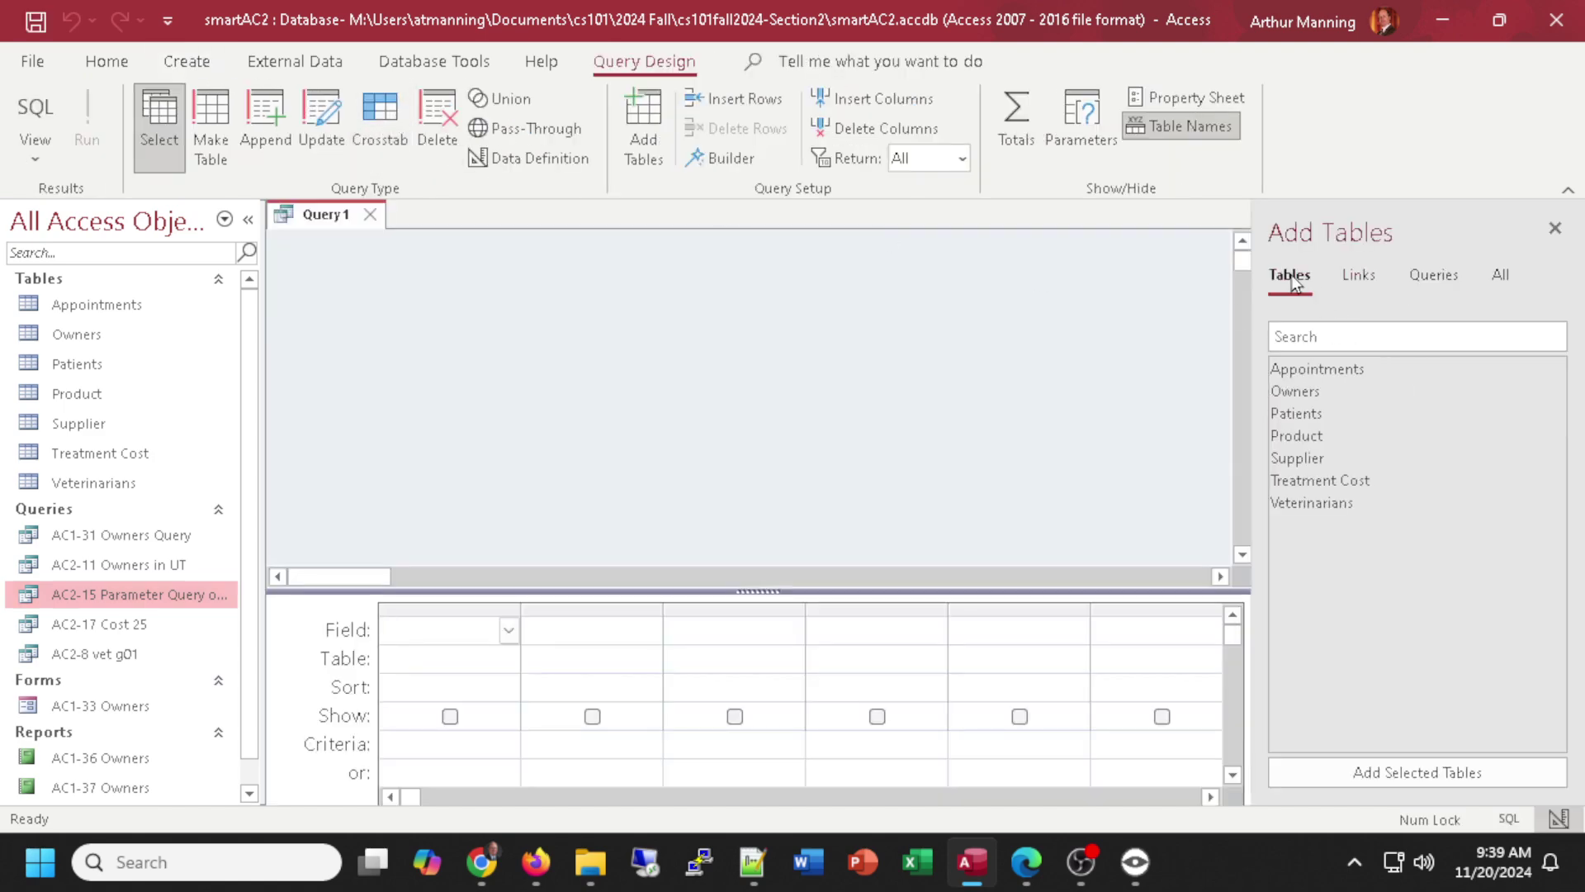
pyautogui.doubleClick(1329, 370)
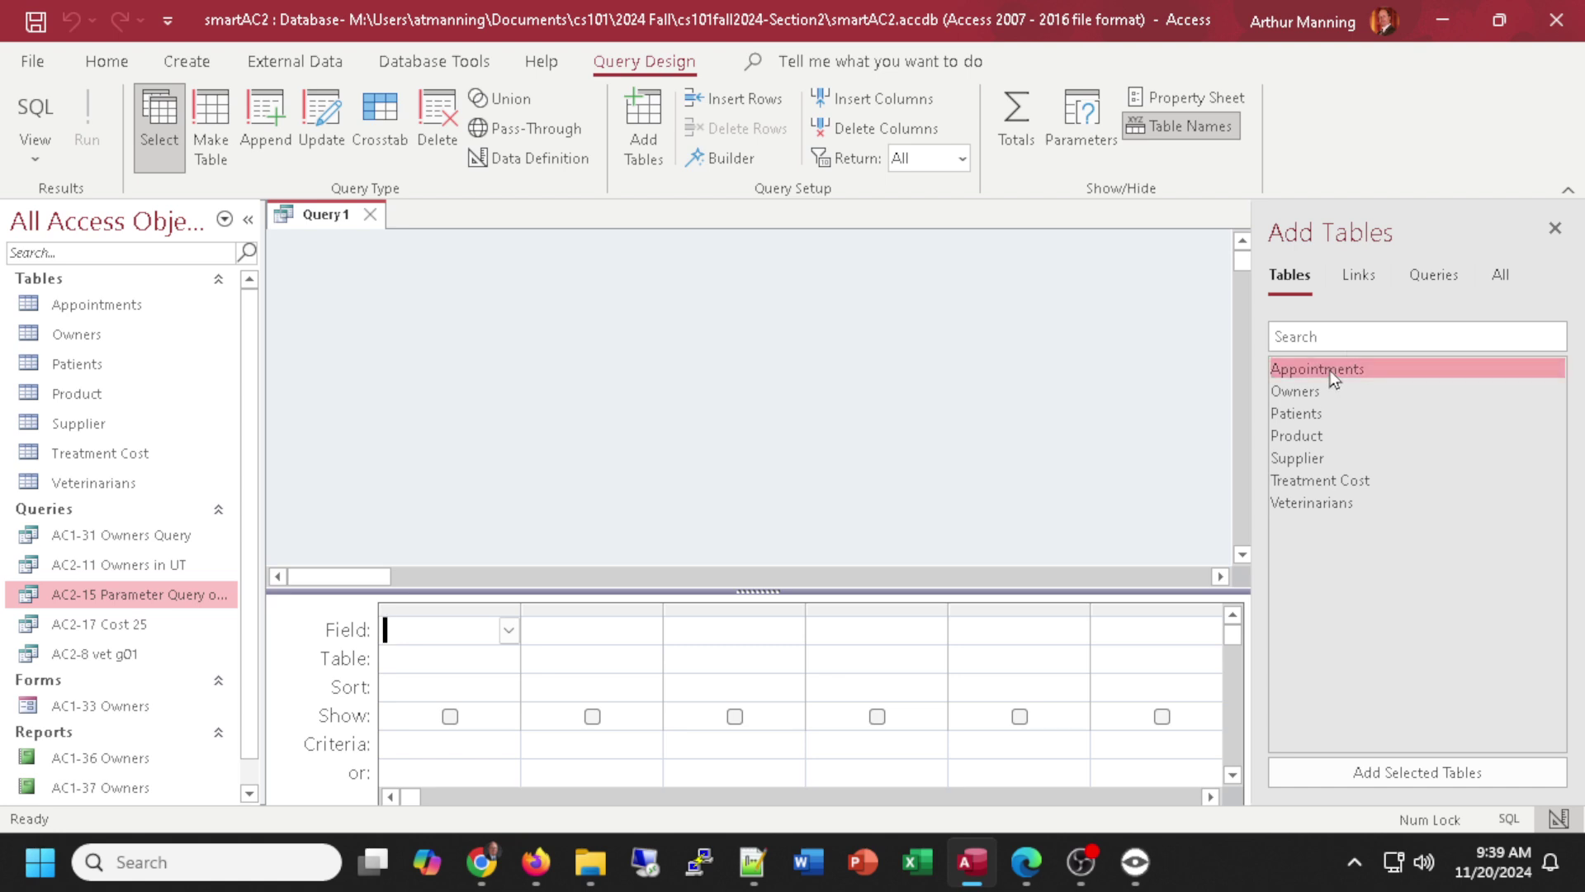
pyautogui.click(1555, 230)
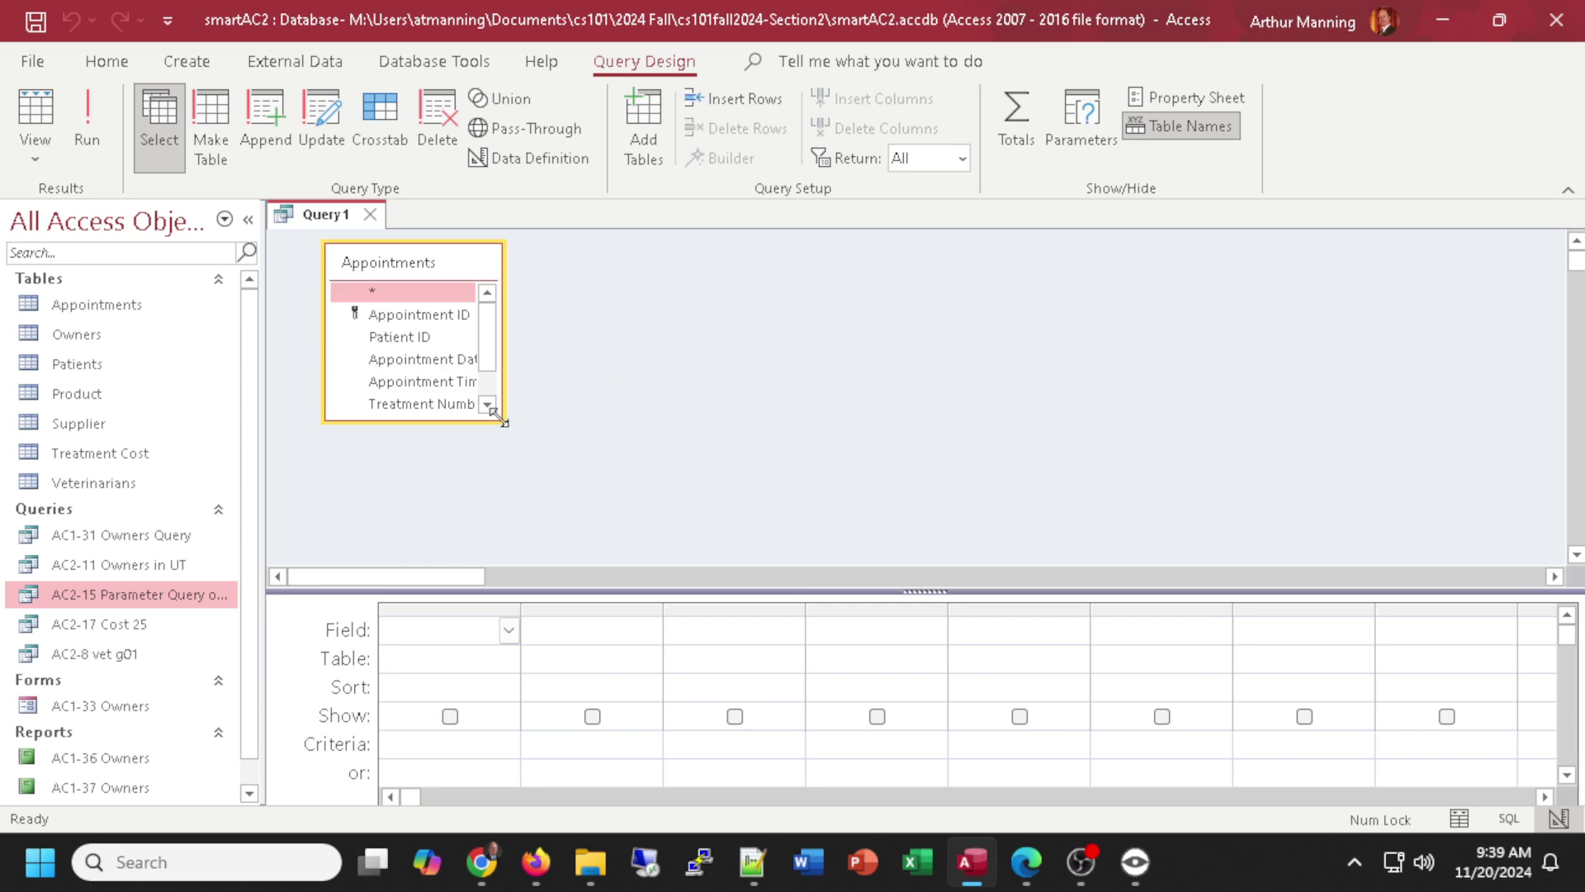
pyautogui.moveTo(501, 420); pyautogui.dragTo(570, 482)
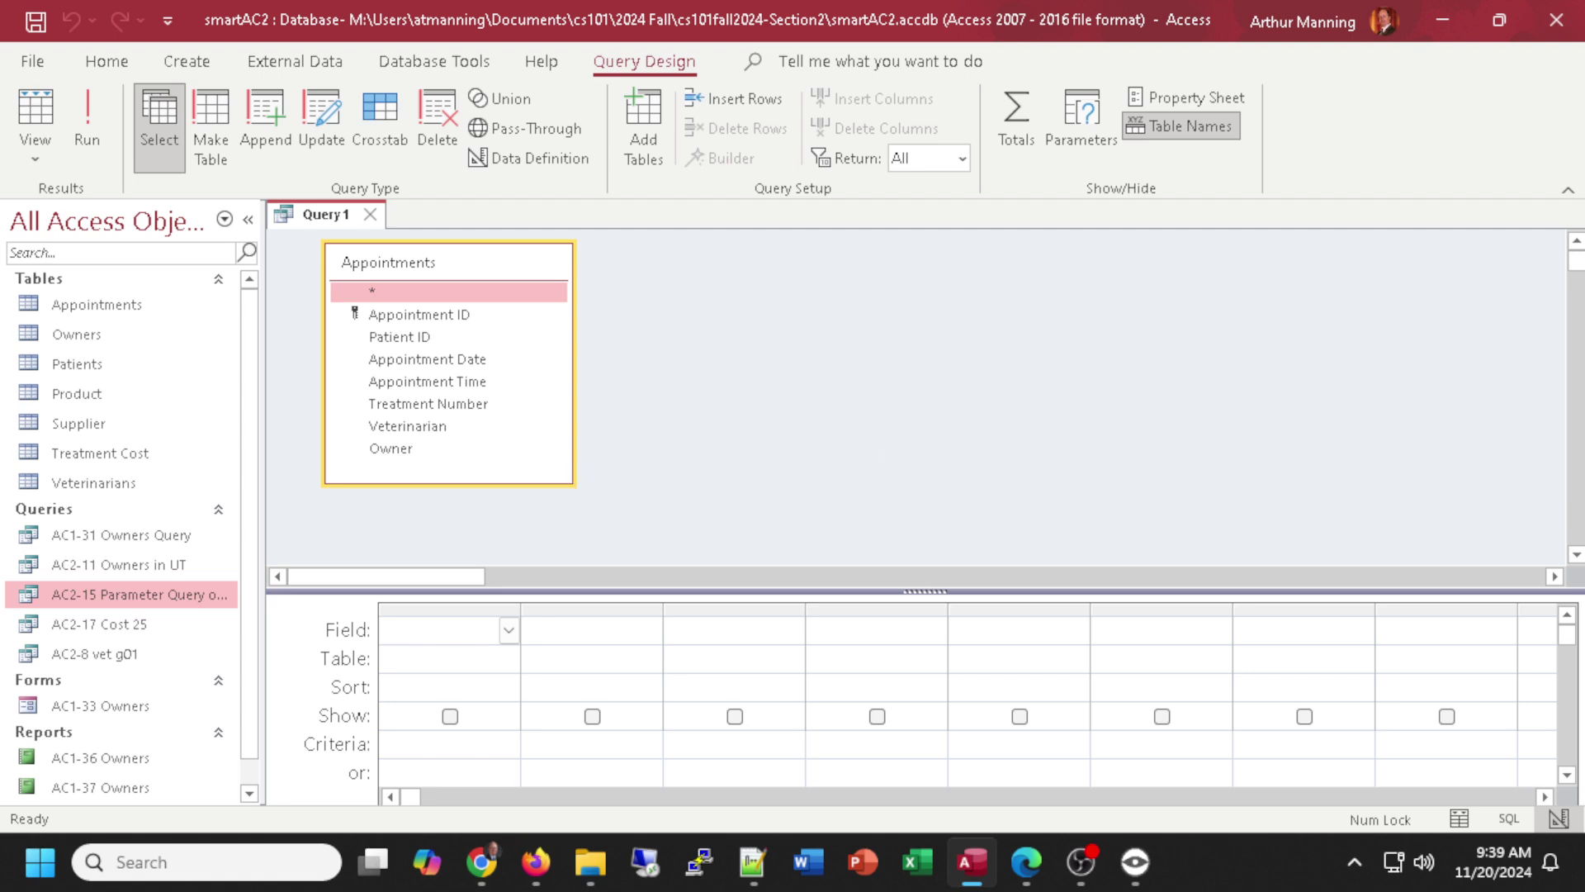
# Add the Appointment Date, Appointment Time, Treatment Number, Veterinarian and Patient ID fields to the query grid.
pyautogui.click(434, 358)
pyautogui.doubleClick(434, 359)
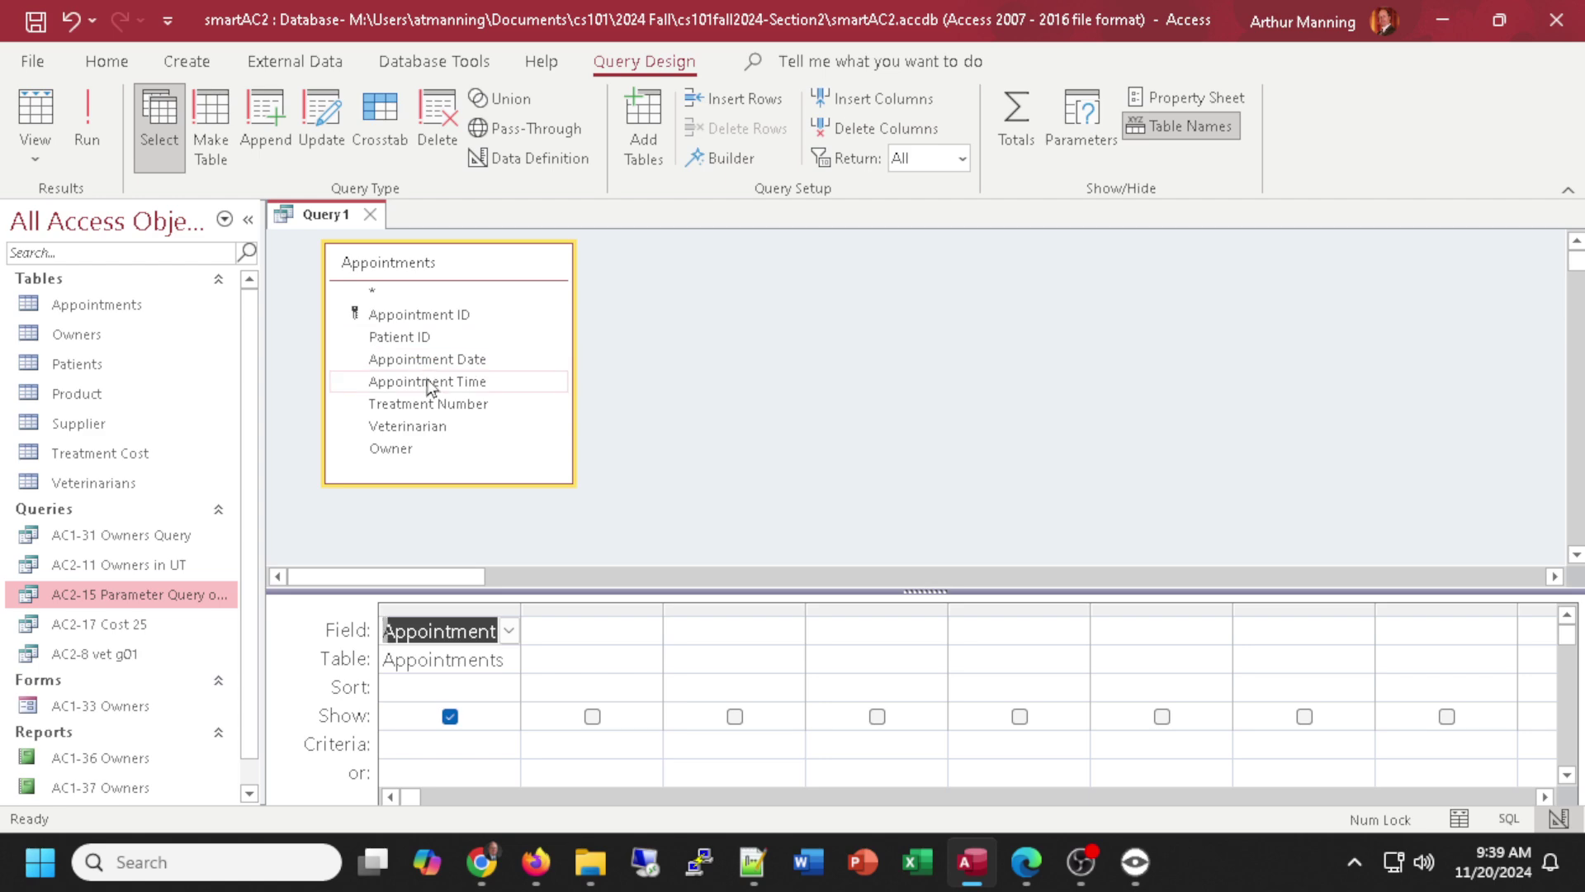
pyautogui.doubleClick(430, 382)
pyautogui.click(443, 405)
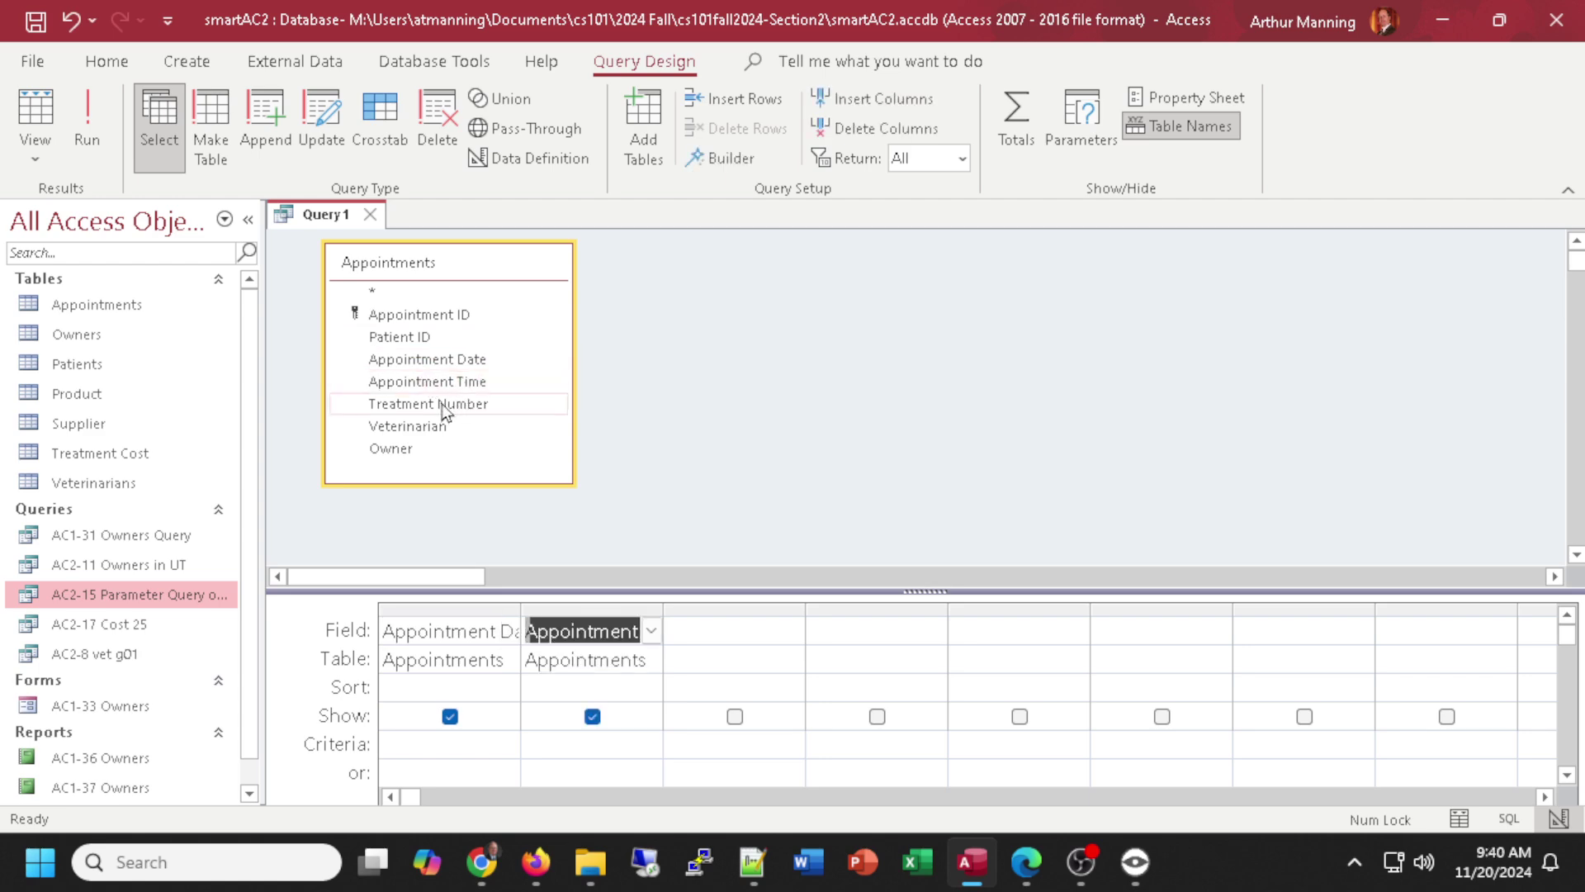
pyautogui.doubleClick(443, 404)
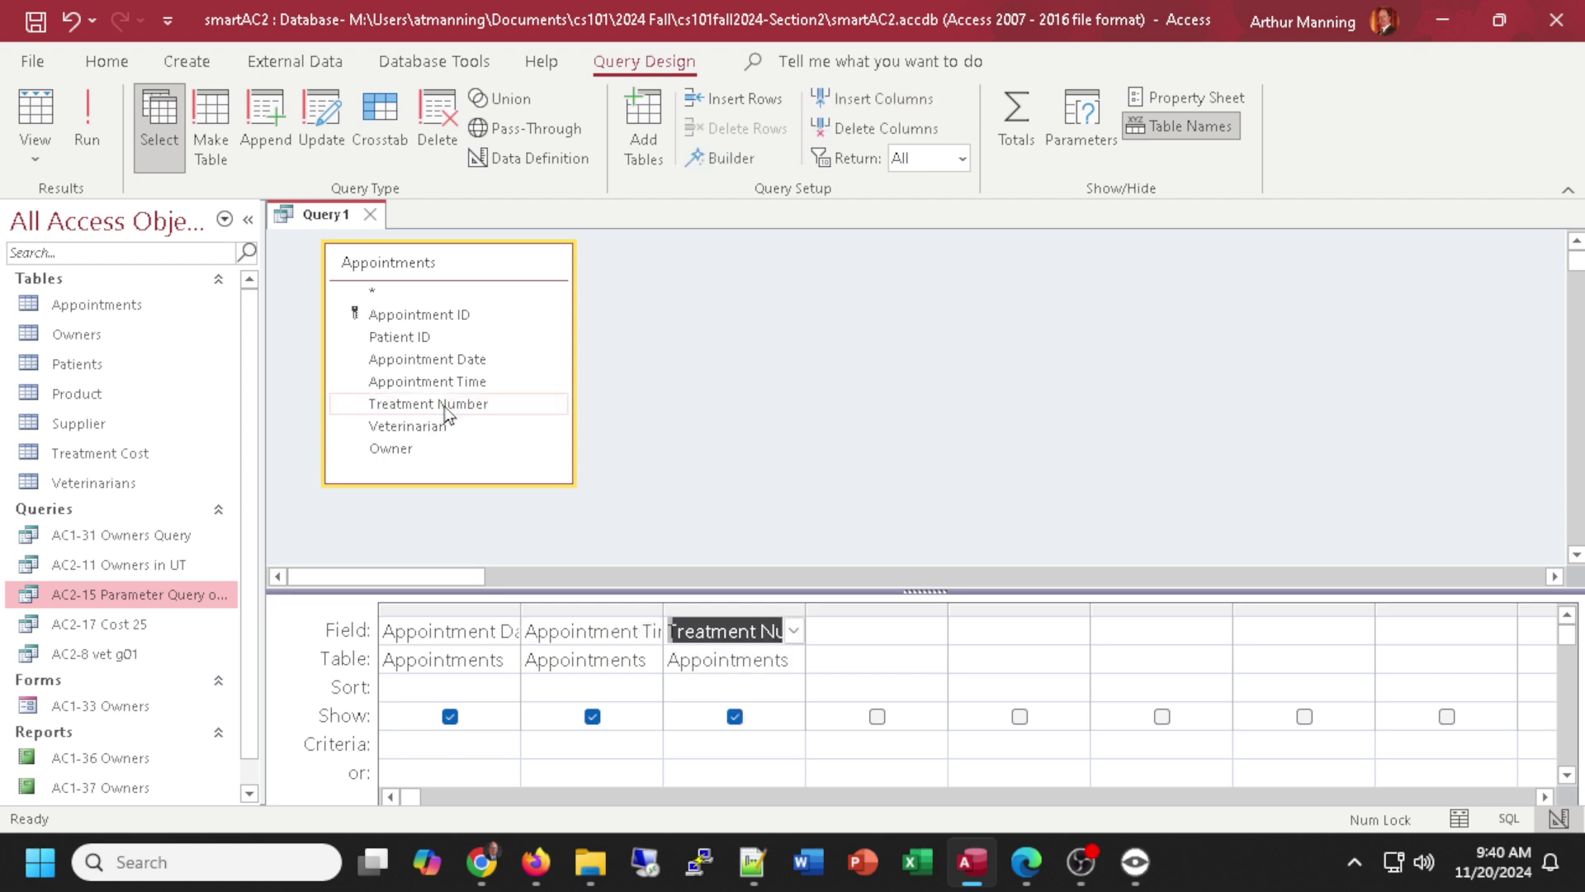
pyautogui.click(426, 429)
pyautogui.doubleClick(427, 429)
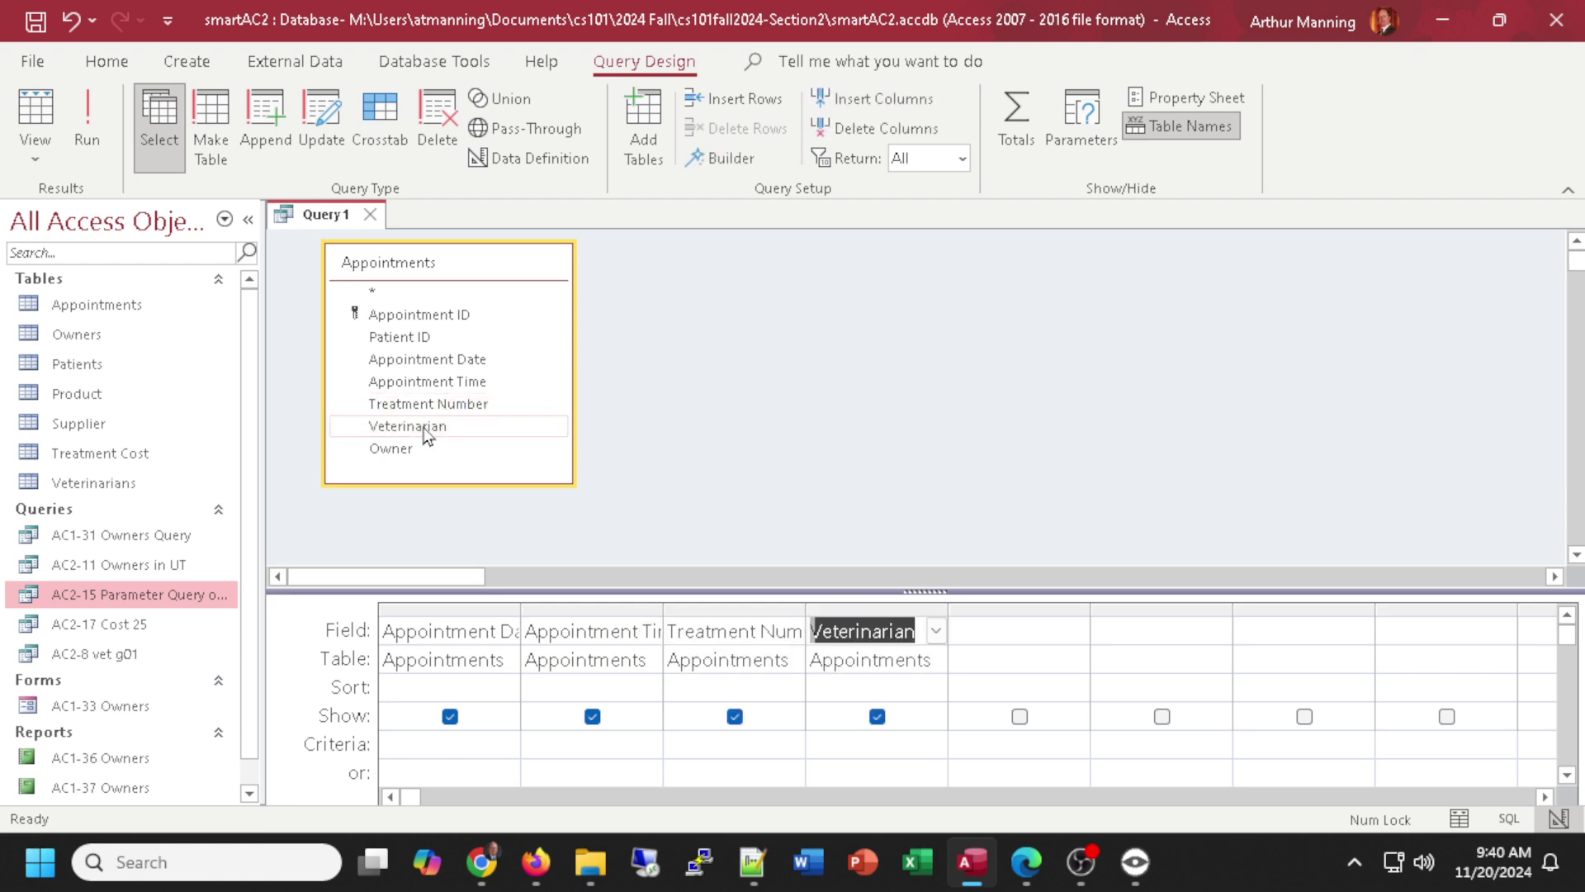
pyautogui.doubleClick(420, 339)
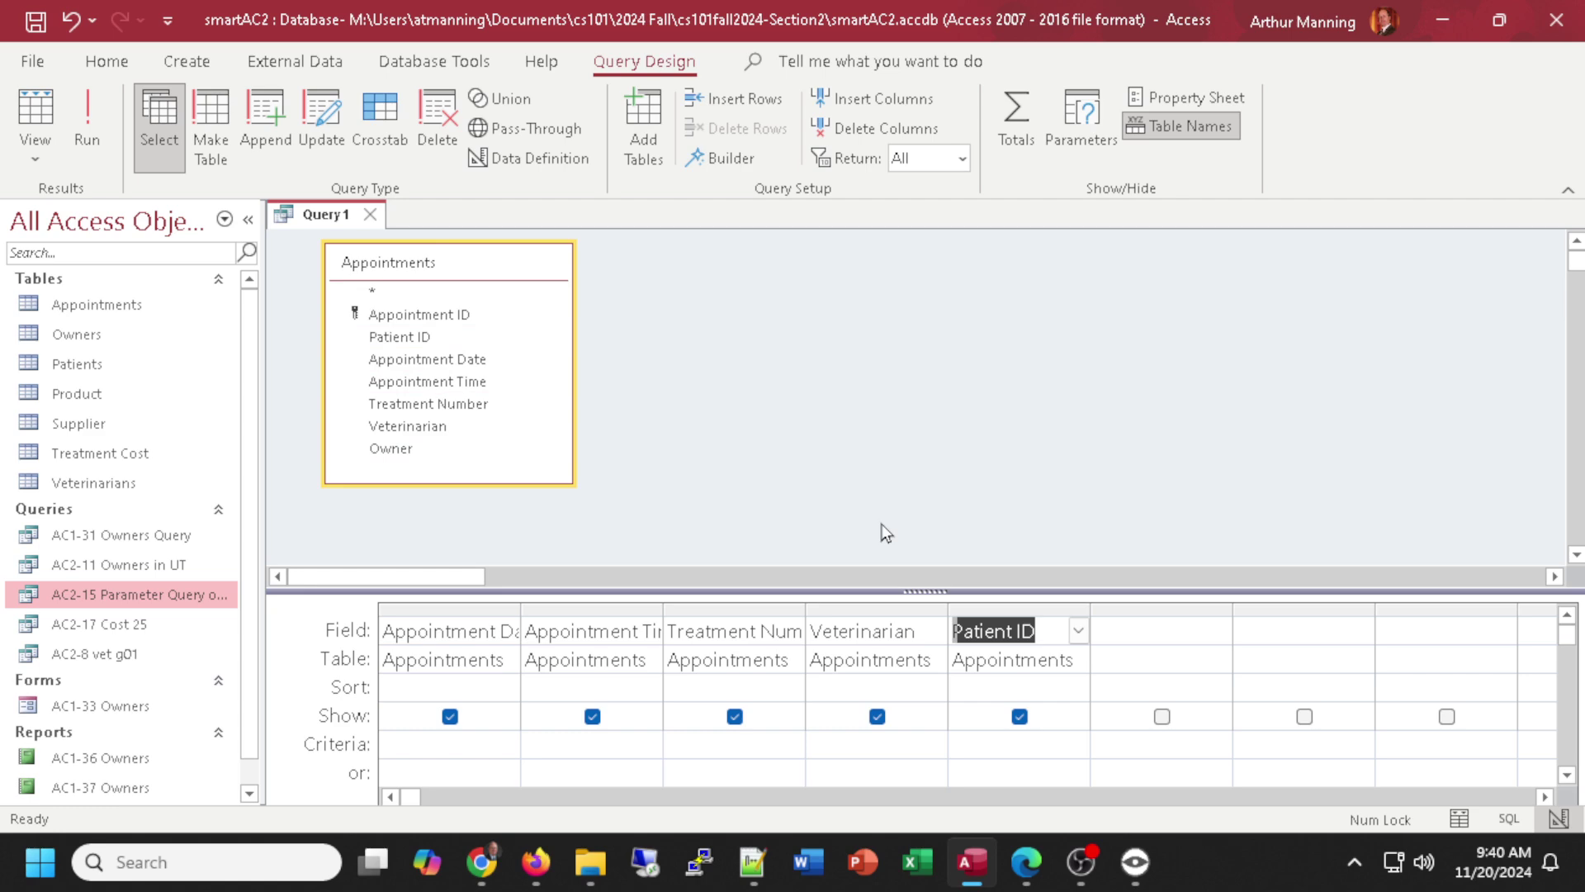
# Preview the appointments query in Datasheet view, and return to Design view.
pyautogui.click(39, 115)
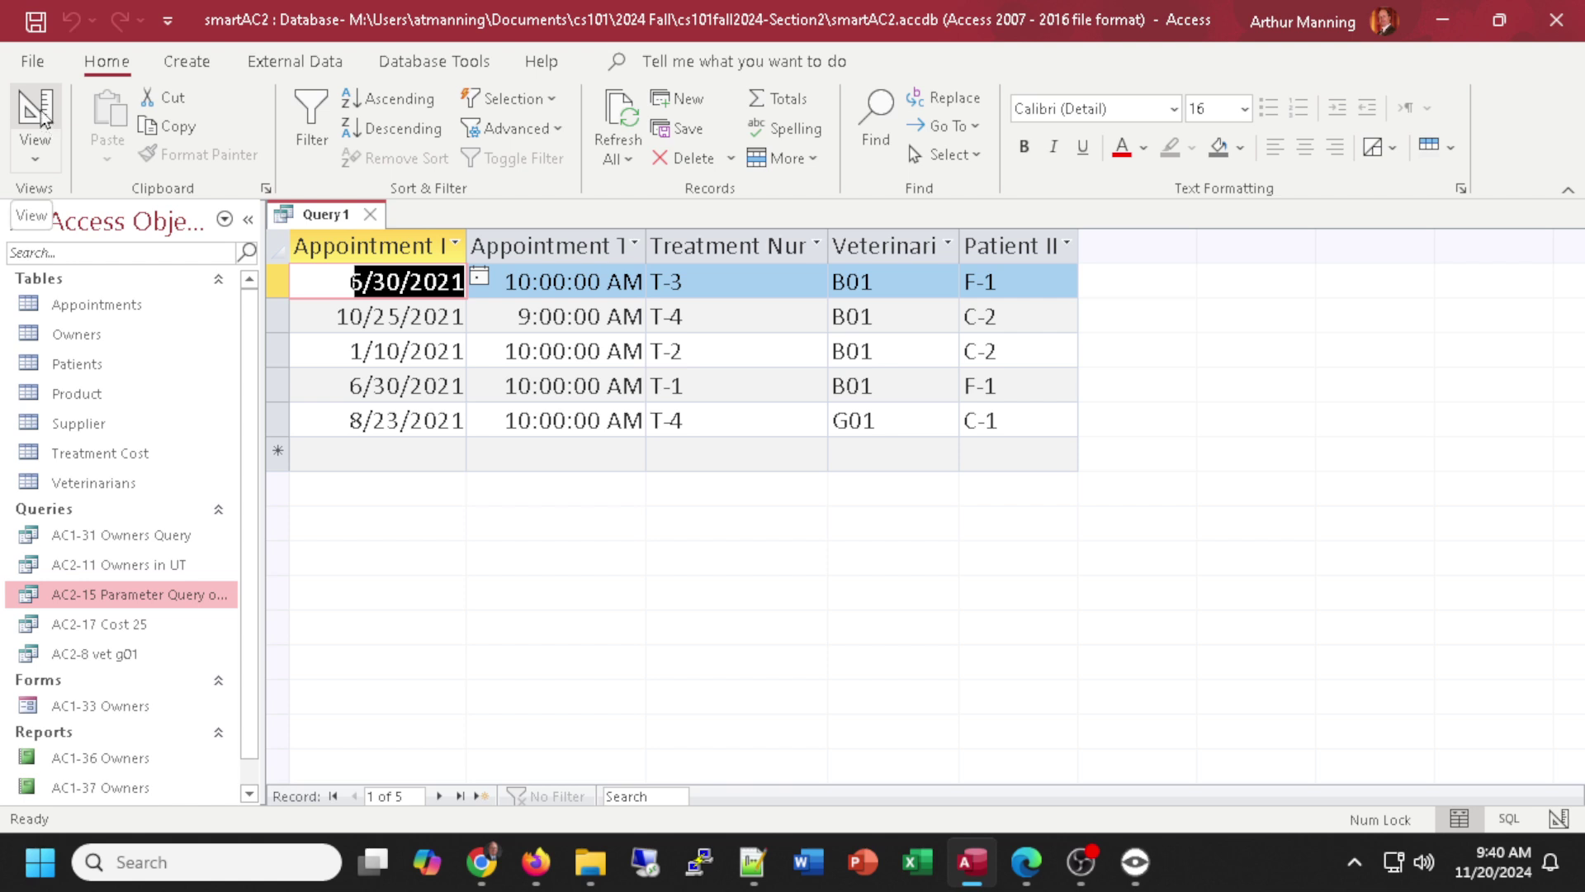
pyautogui.click(45, 114)
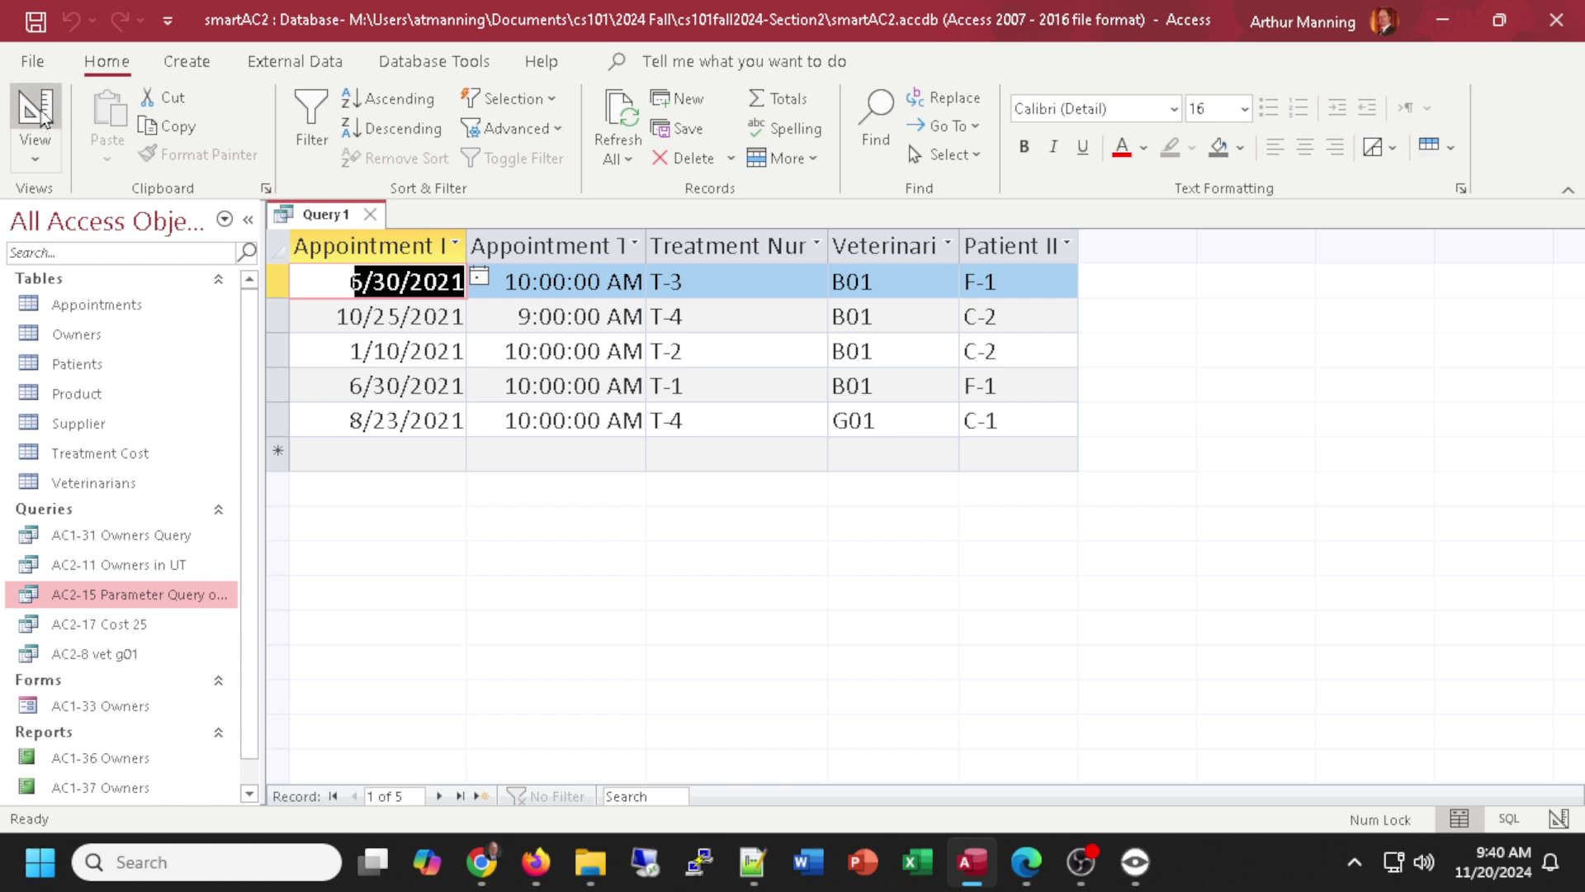
pyautogui.click(46, 112)
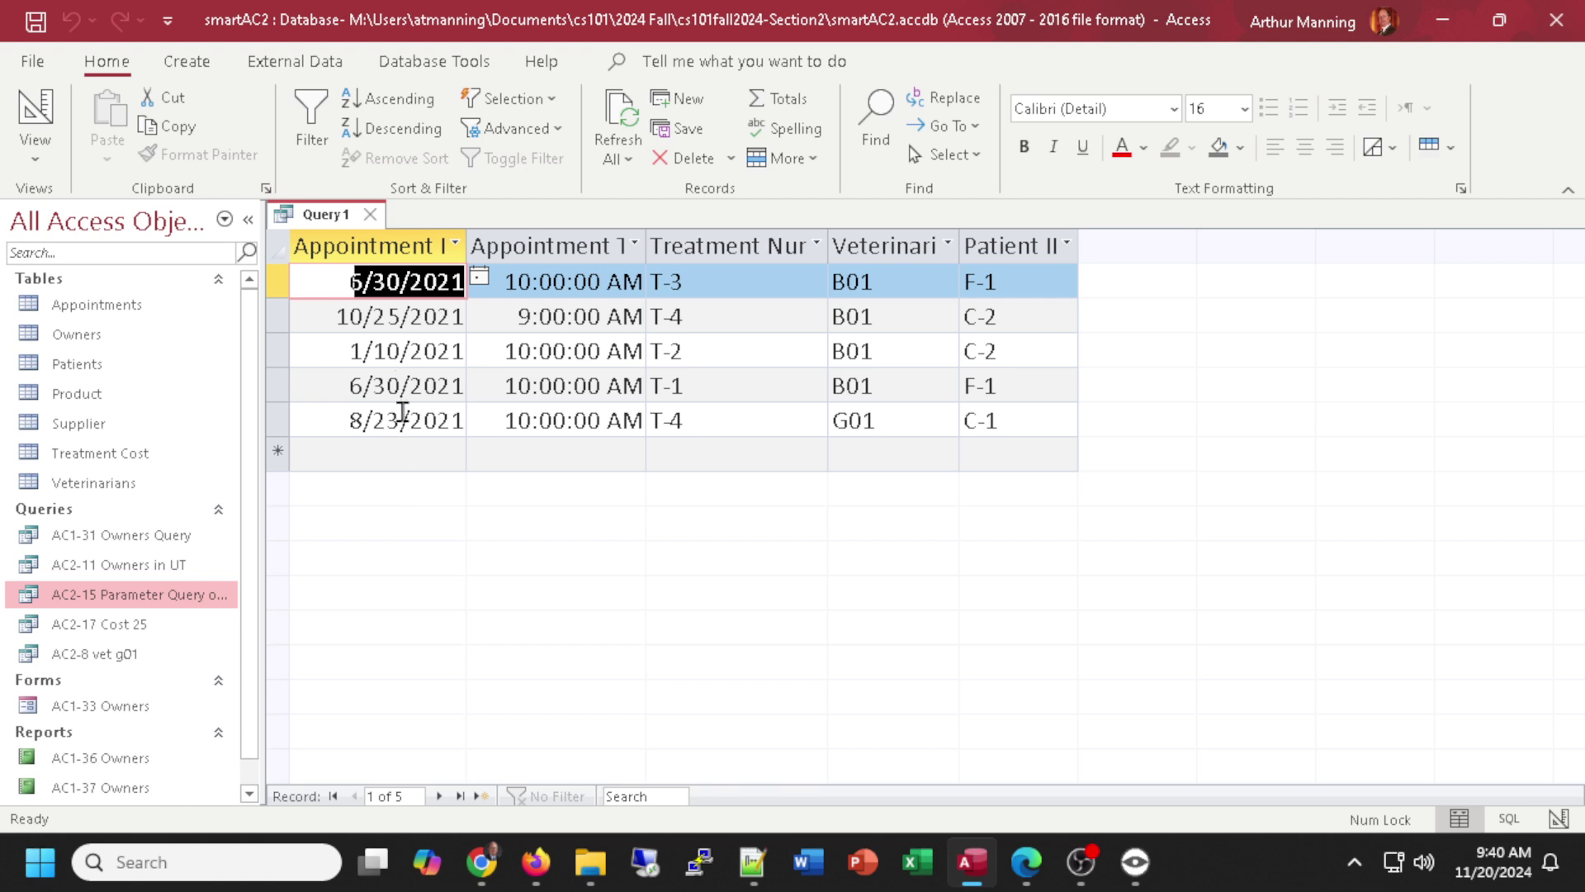
pyautogui.click(35, 113)
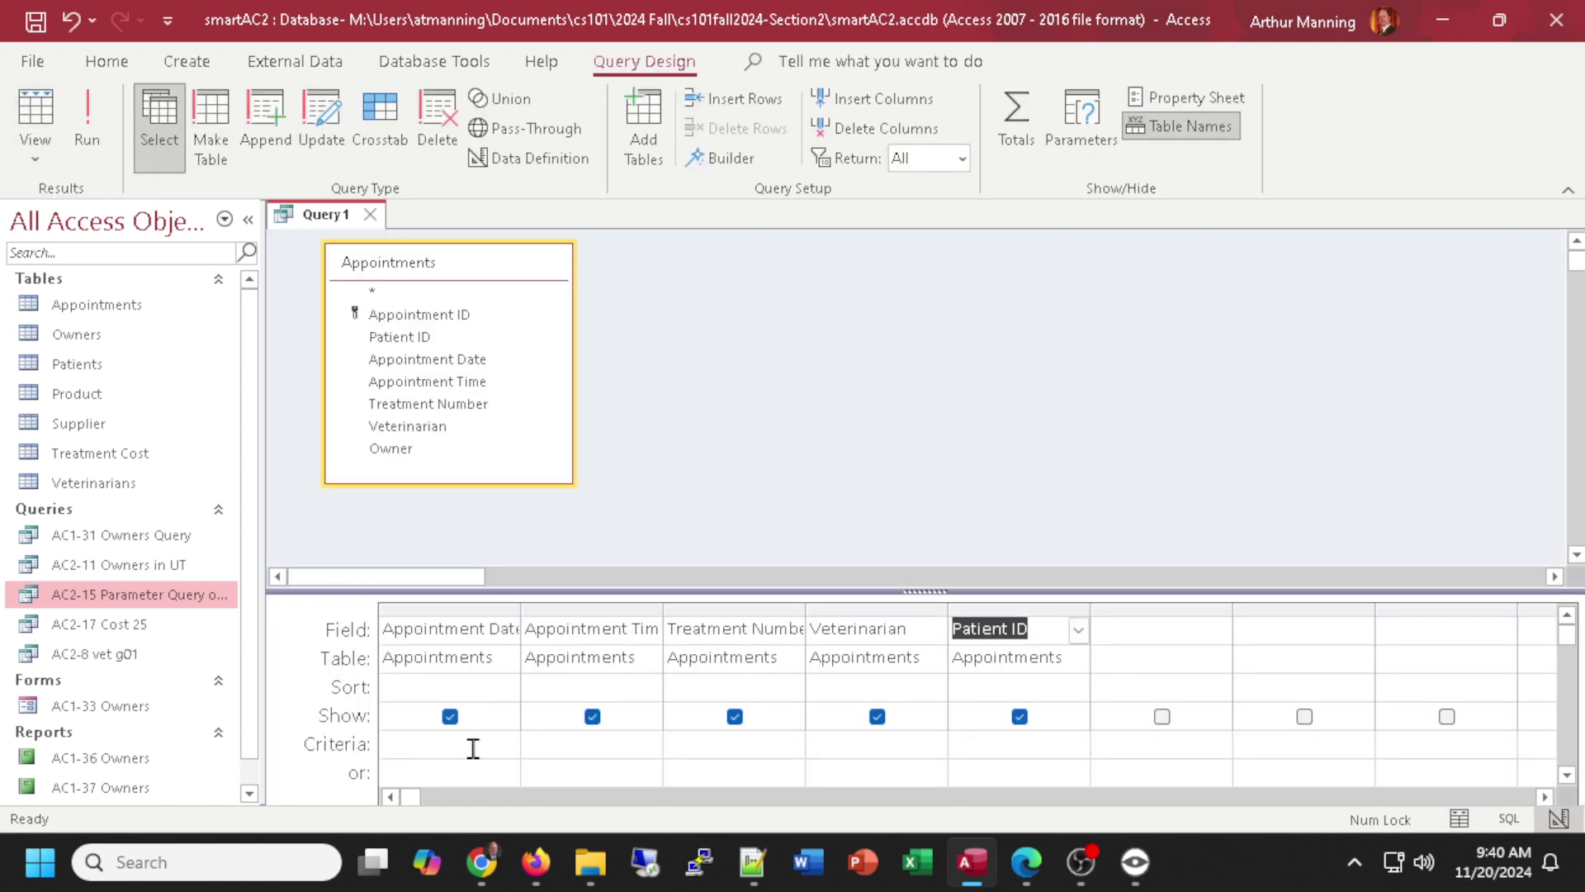
# Enter >6/30/21 as the criterion for Appointment Date, and display the query in Datasheet view.
pyautogui.click(419, 744)
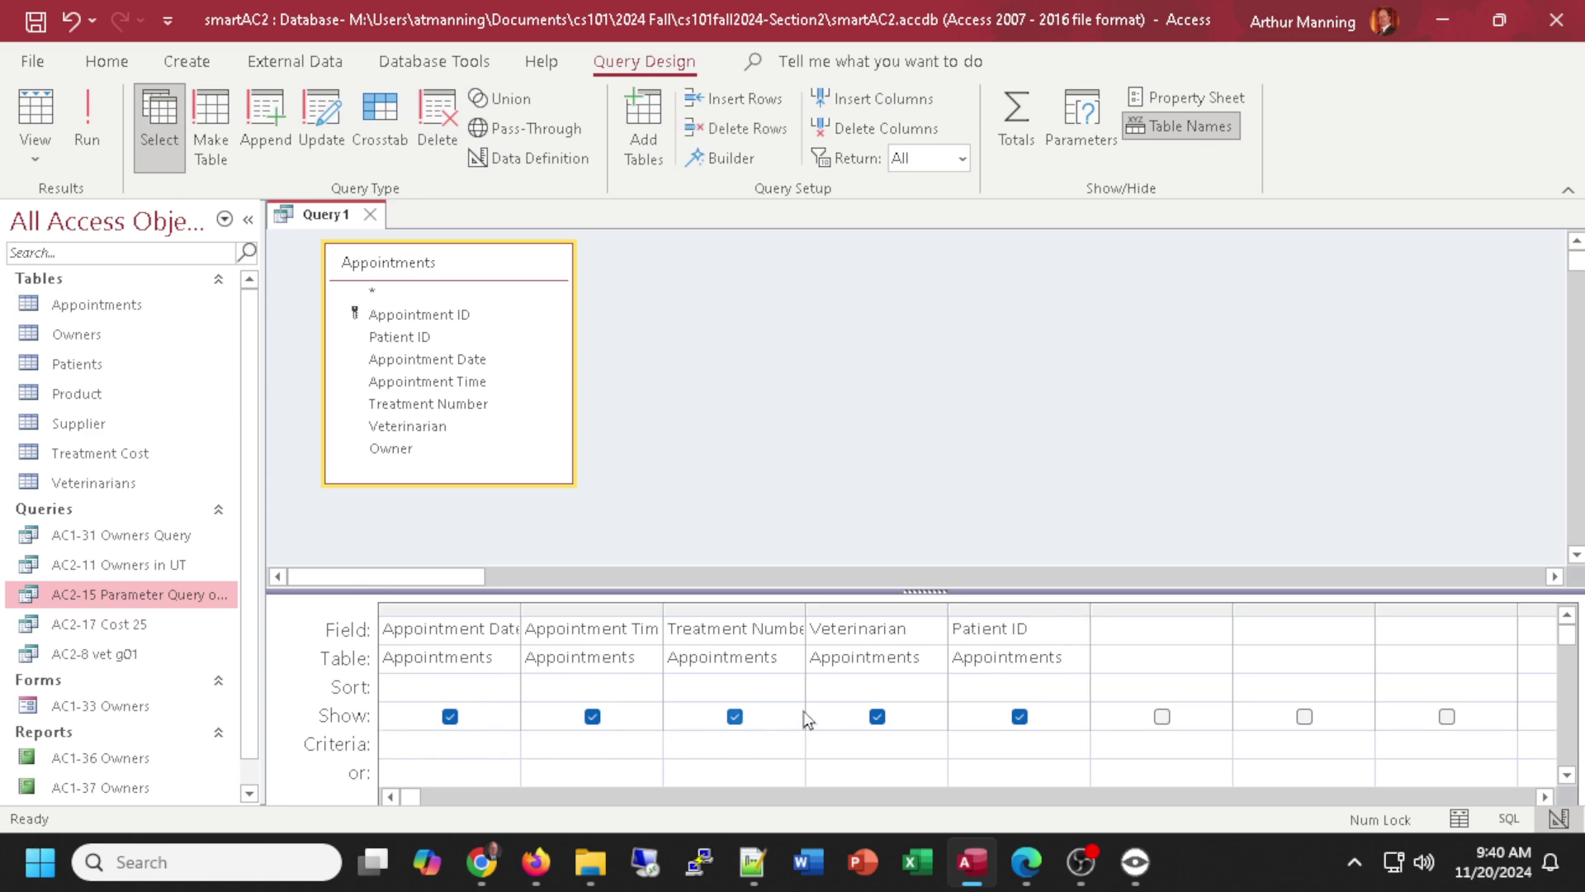
pyautogui.write('>6/30/21')
pyautogui.click(633, 749)
pyautogui.click(38, 117)
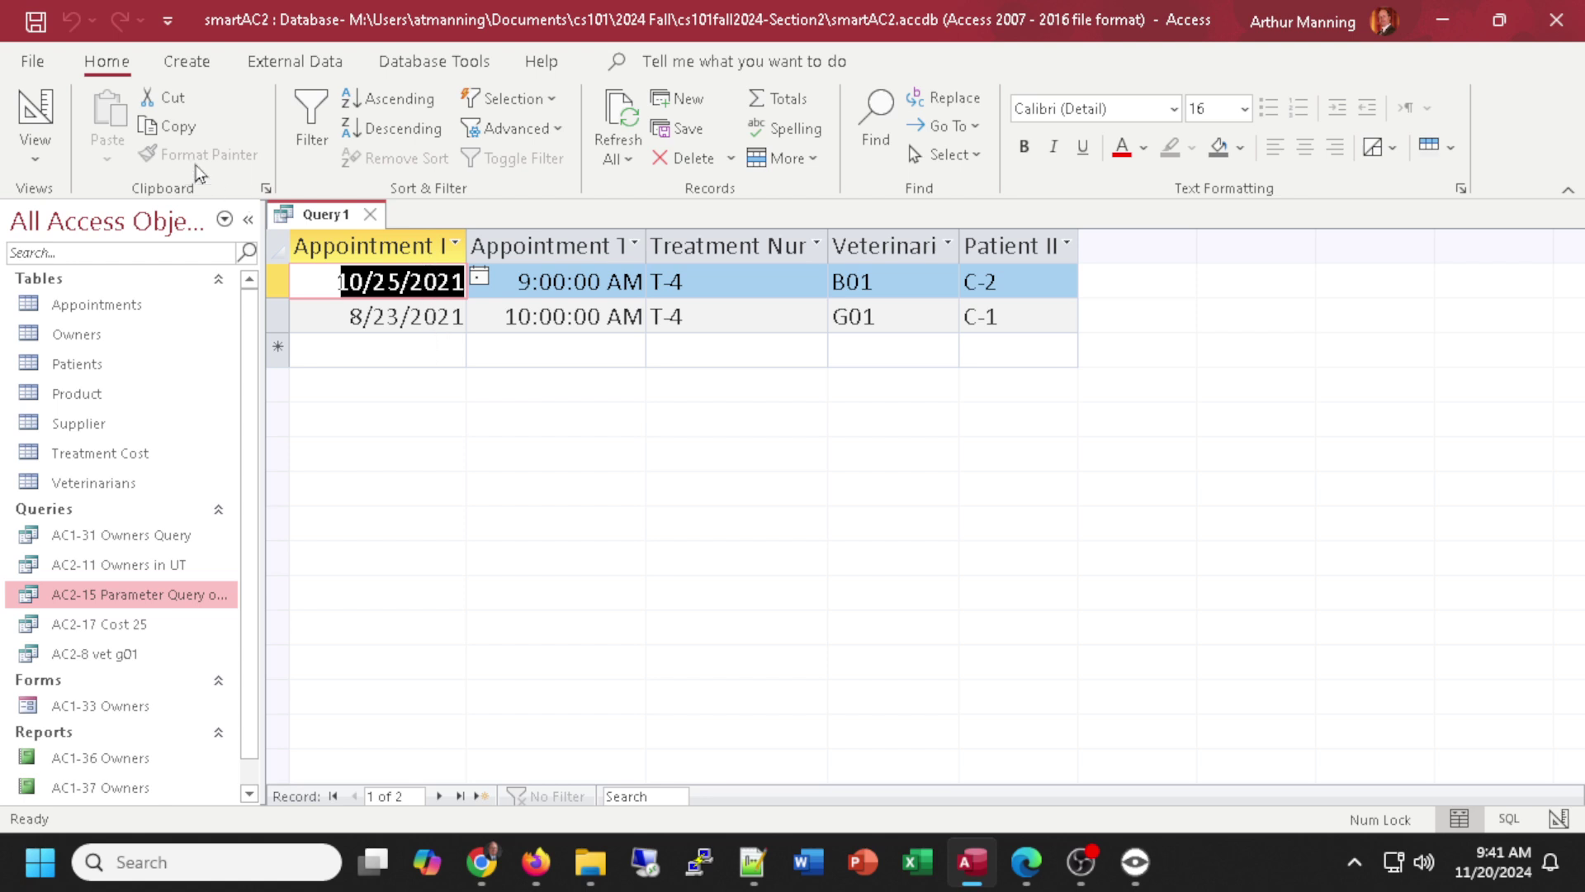
# Sort the appointments query by Appointment Date in ascending order, preview it in Datasheet view, and return to Design view.
pyautogui.click(27, 122)
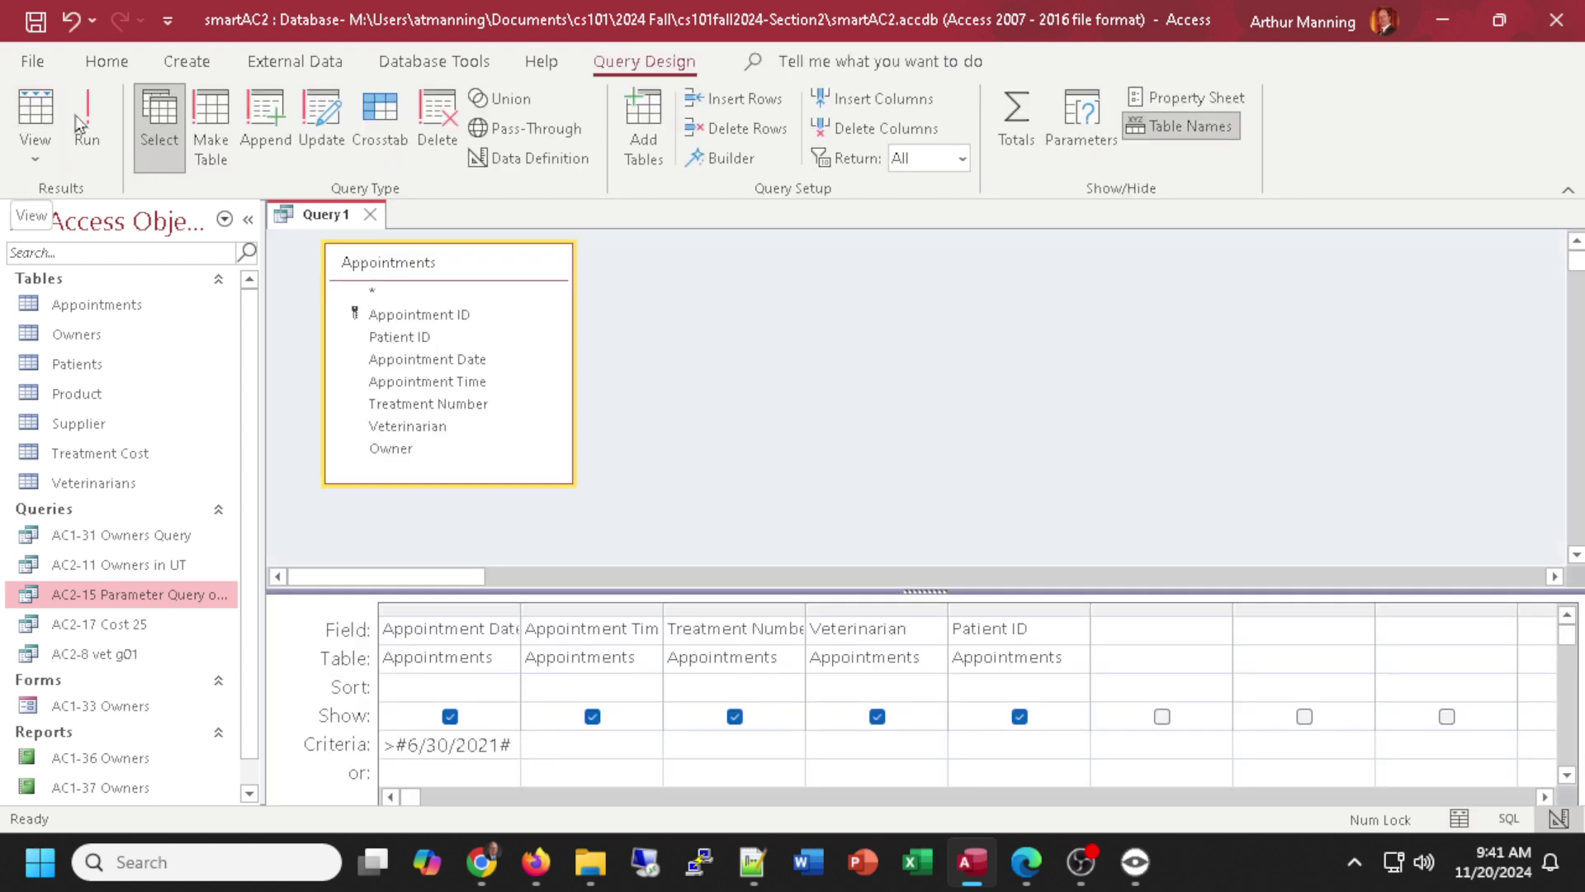
pyautogui.doubleClick(445, 687)
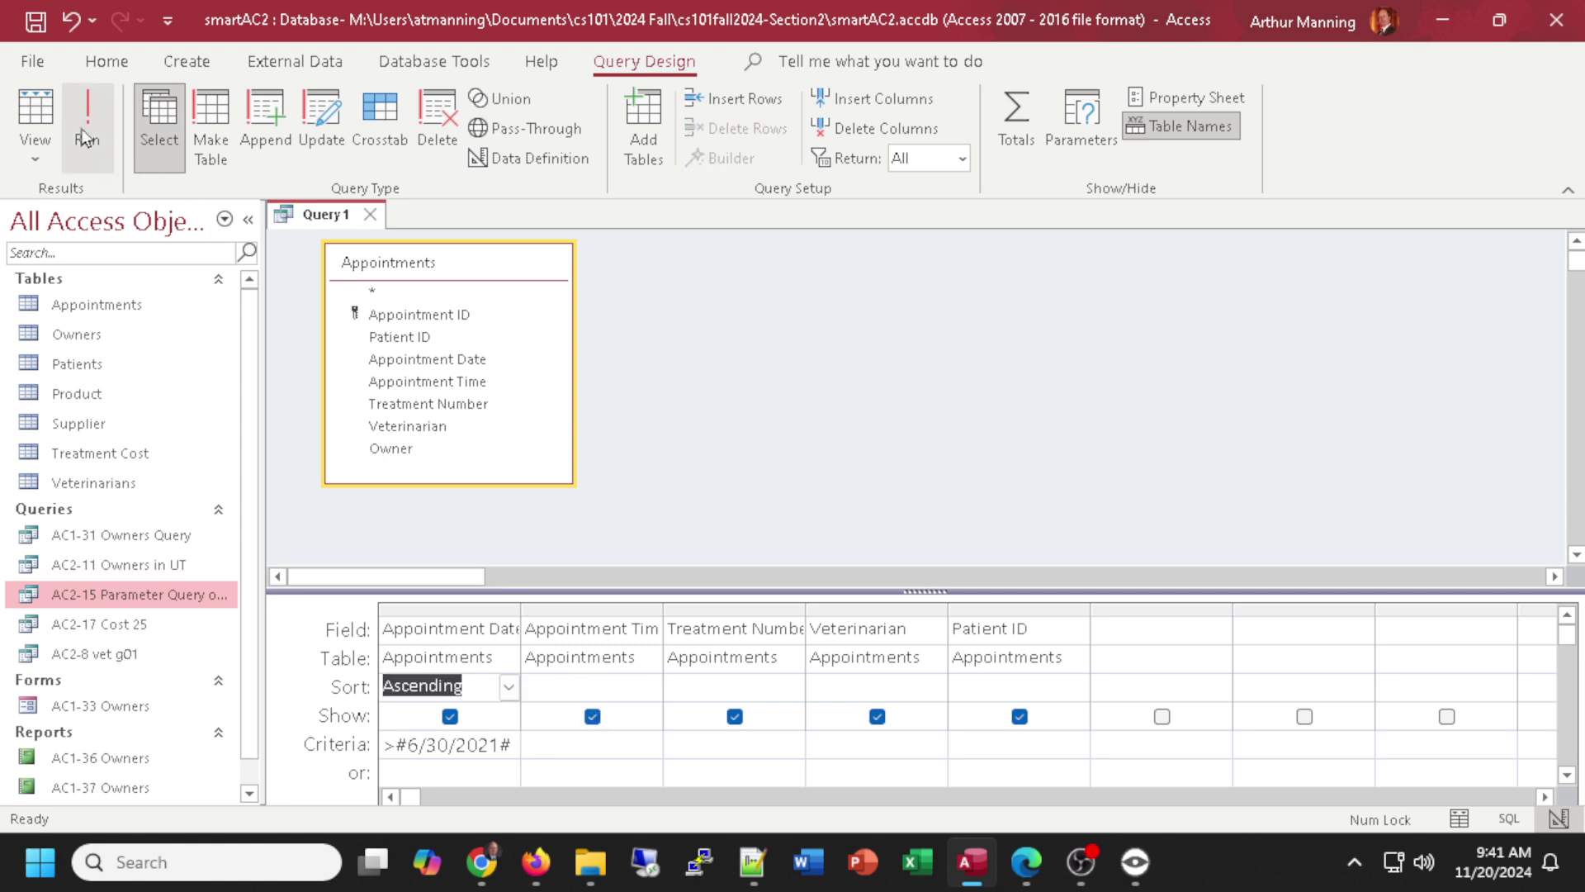
pyautogui.click(51, 111)
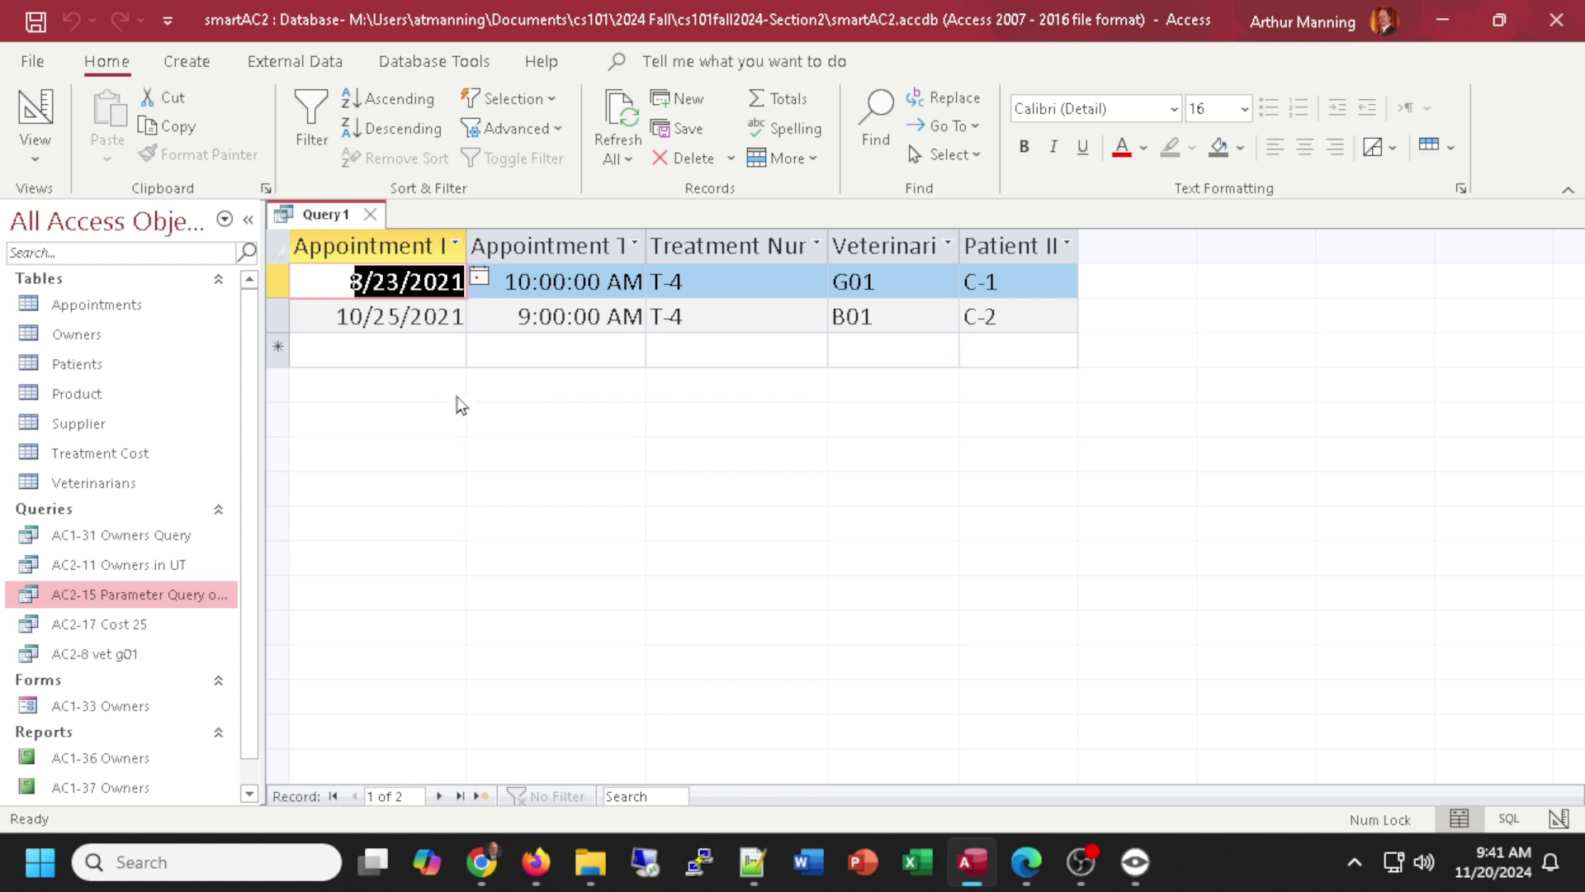
pyautogui.click(29, 114)
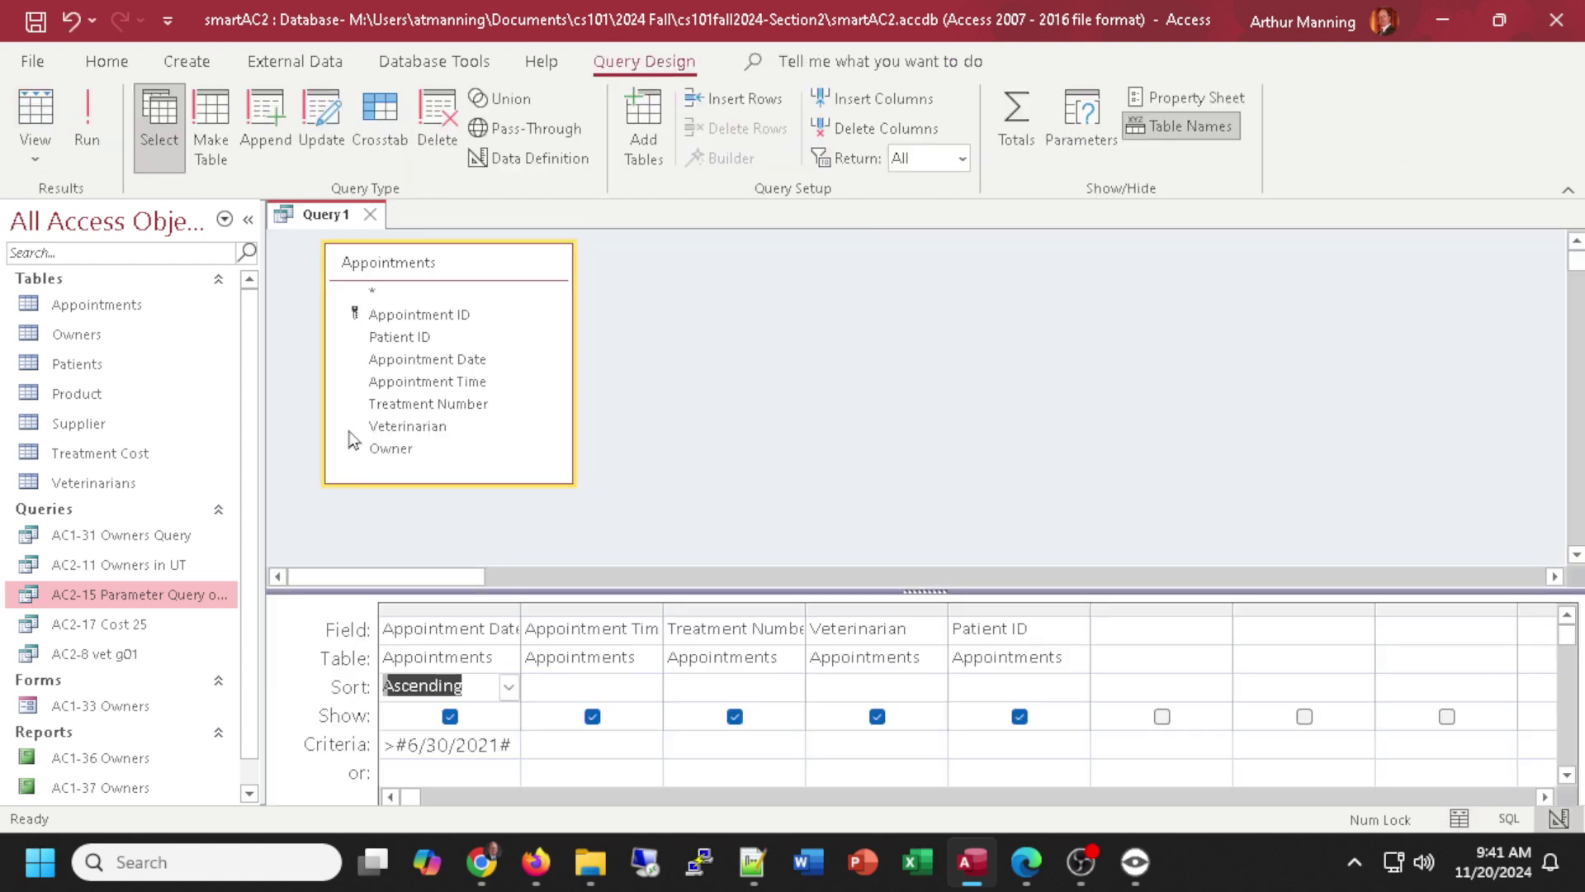
pyautogui.moveTo(516, 746); pyautogui.dragTo(361, 743)
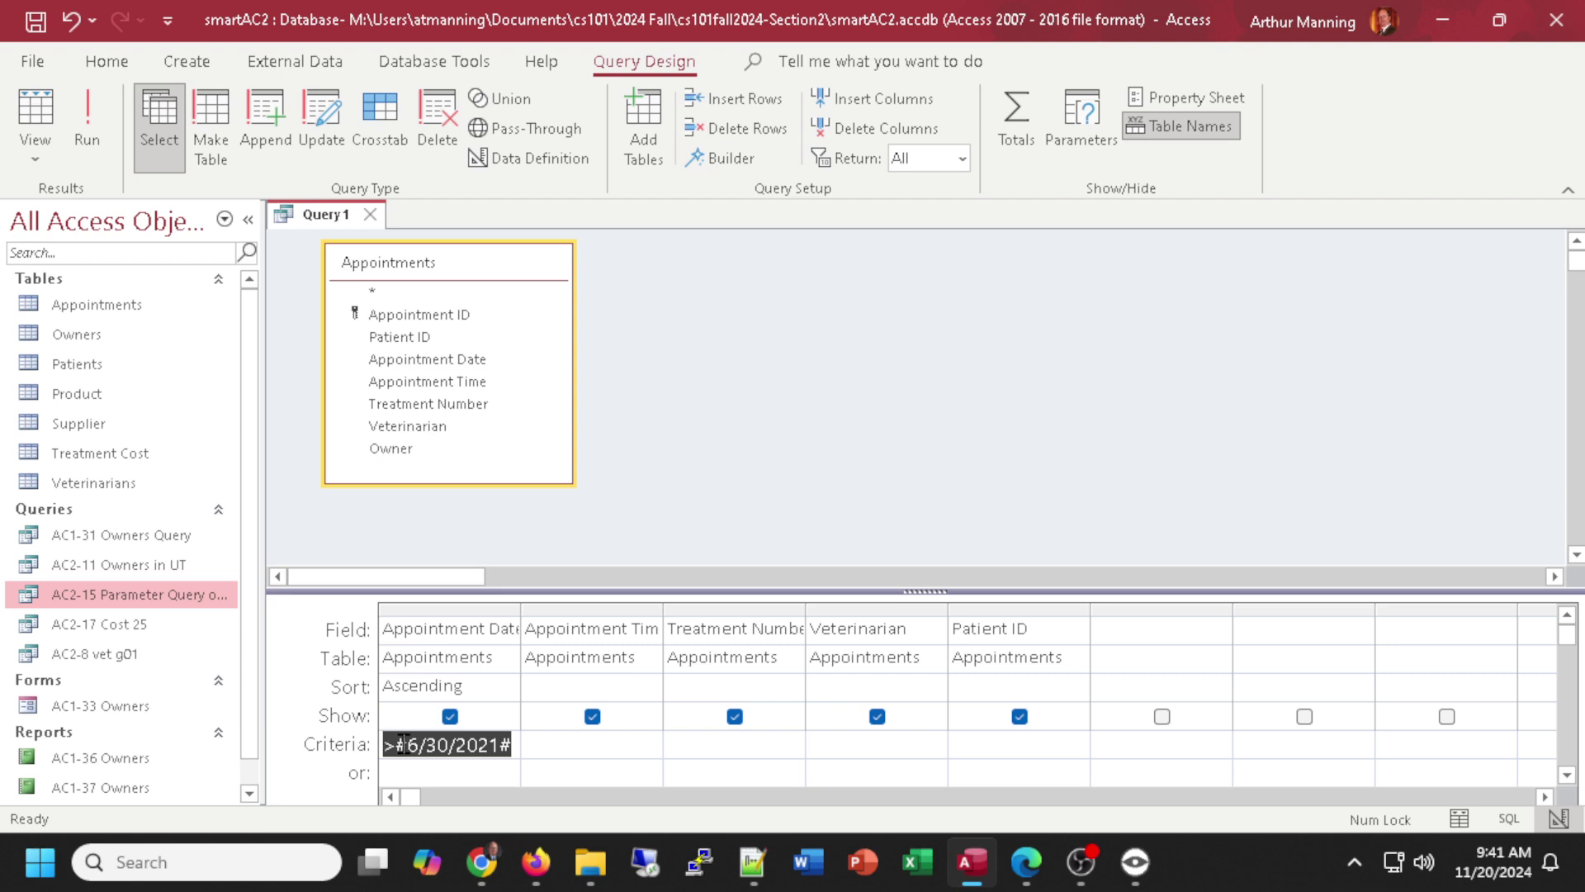
pyautogui.click(528, 745)
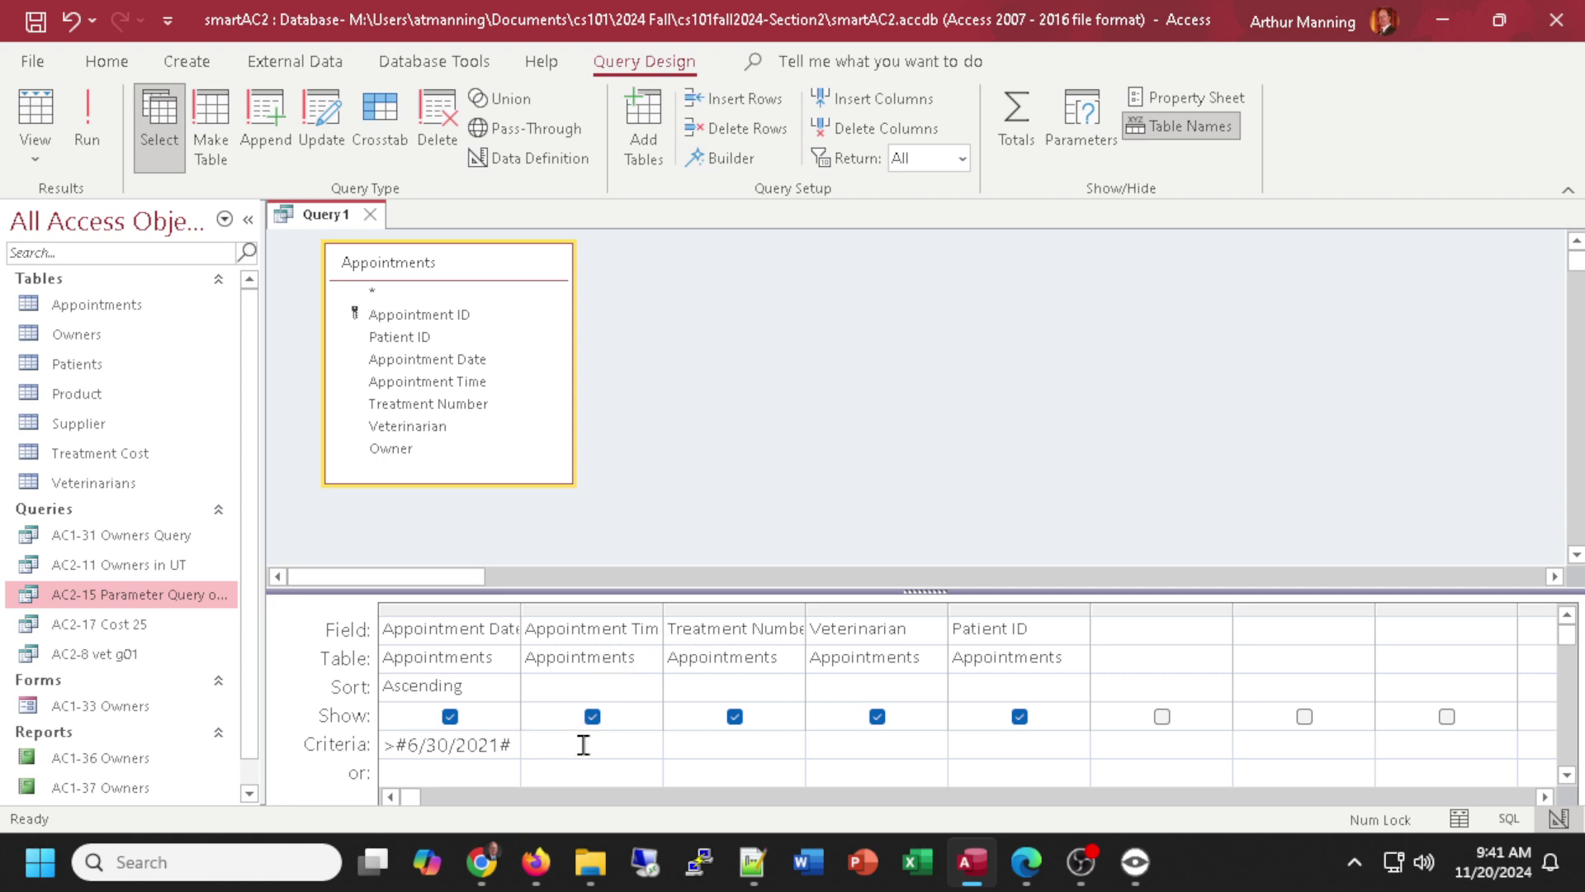
pyautogui.click(983, 738)
pyautogui.hotkey('alt', 'Tab')
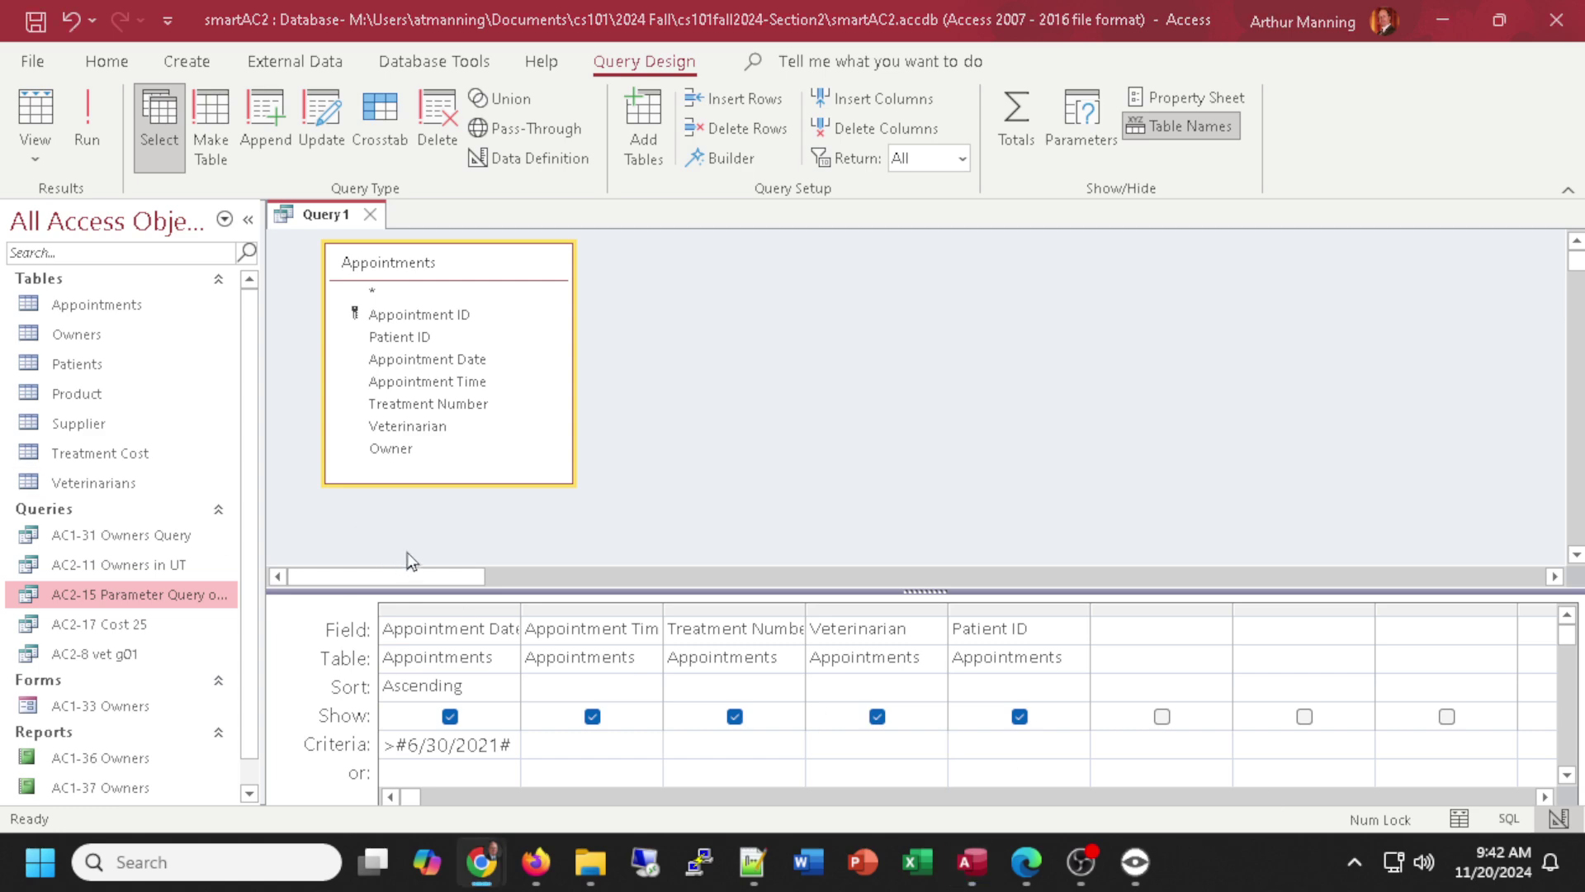
# Save the query as AC2-18 comparison on date, and close it.
pyautogui.click(319, 214)
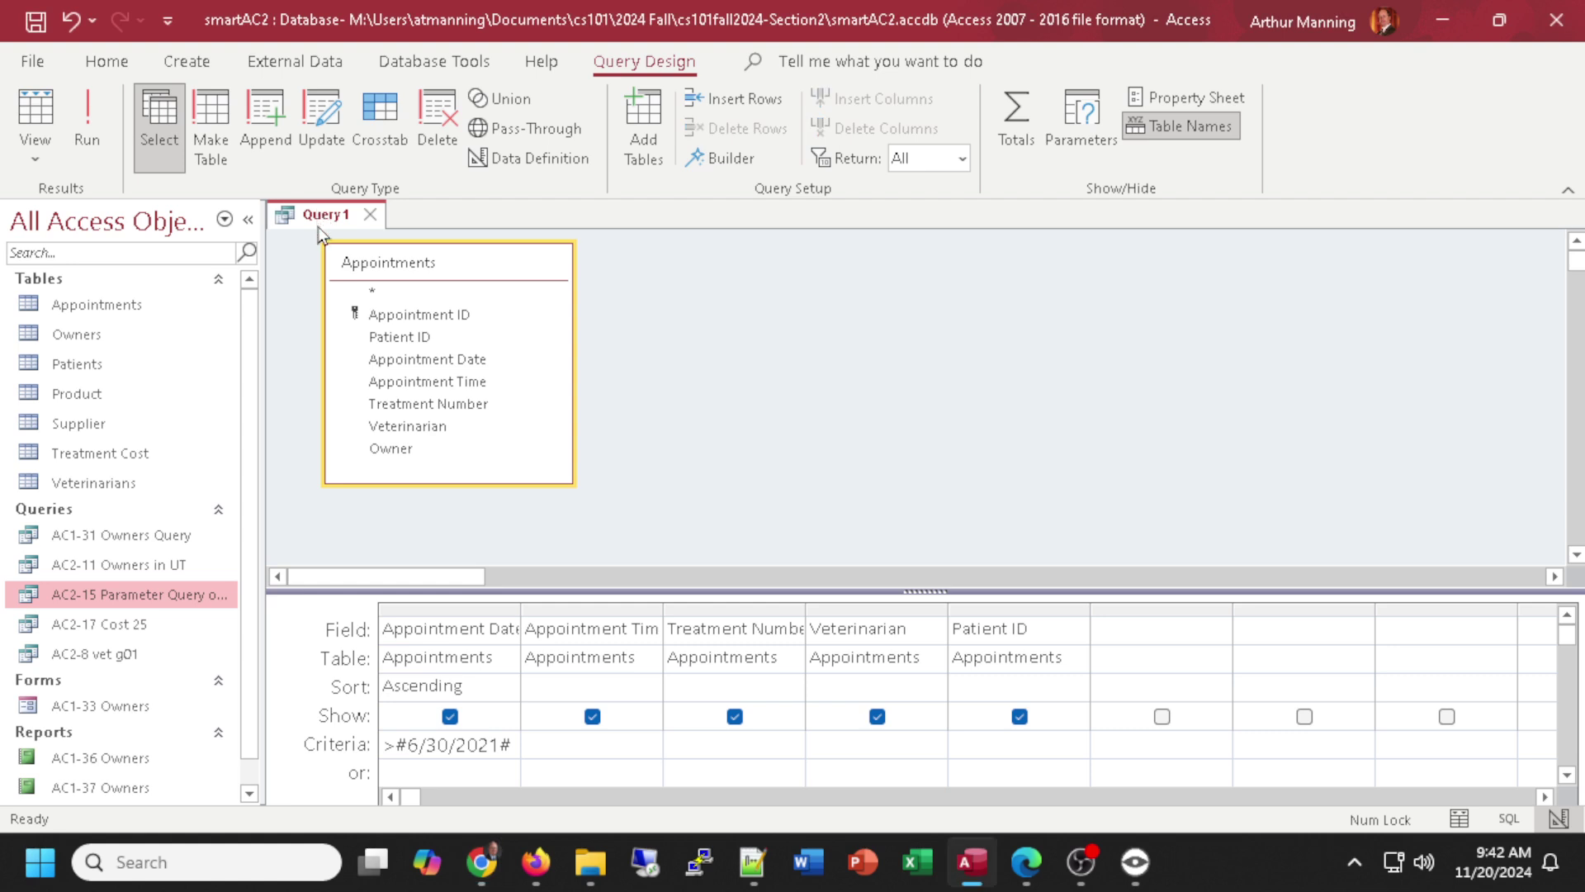
pyautogui.hotkey('ctrl', 's')
pyautogui.write('AC')
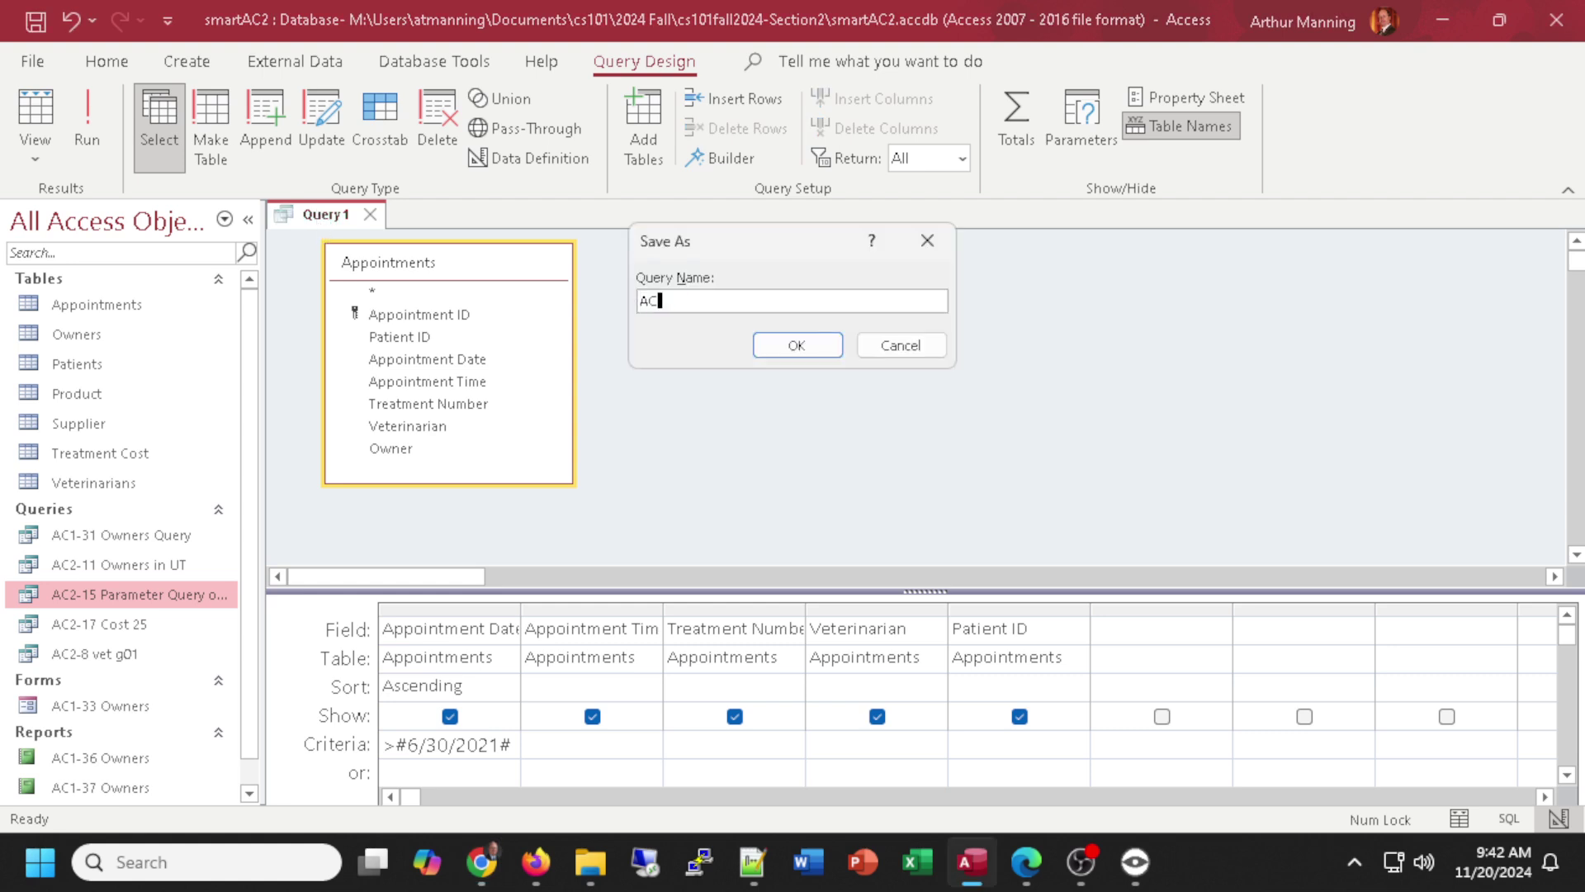
pyautogui.write('2-18 comparison on date')
pyautogui.click(798, 345)
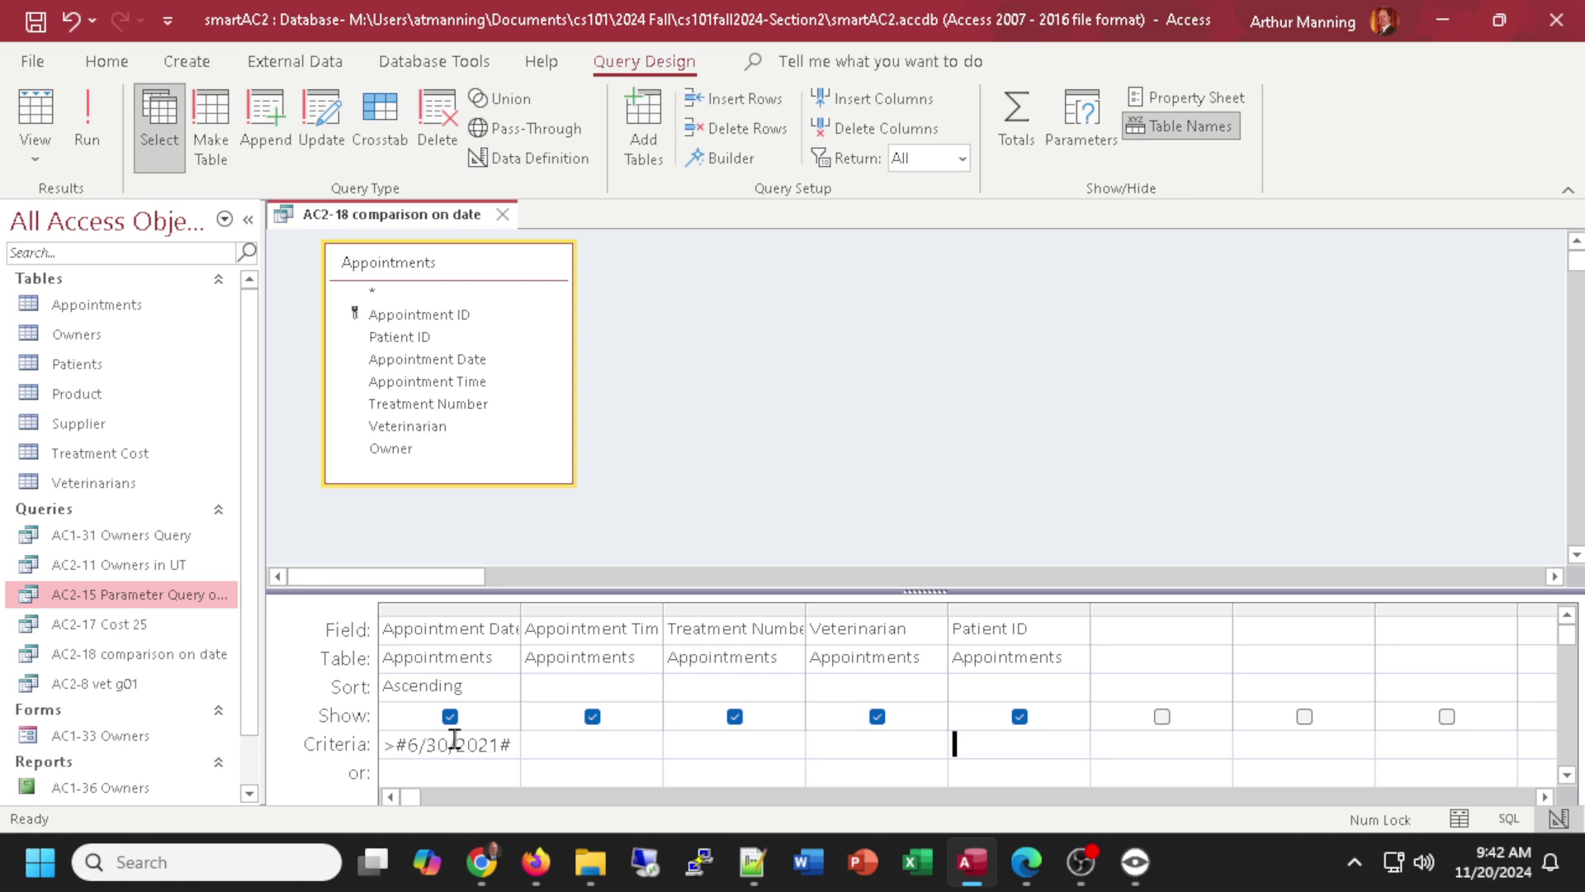
pyautogui.click(503, 215)
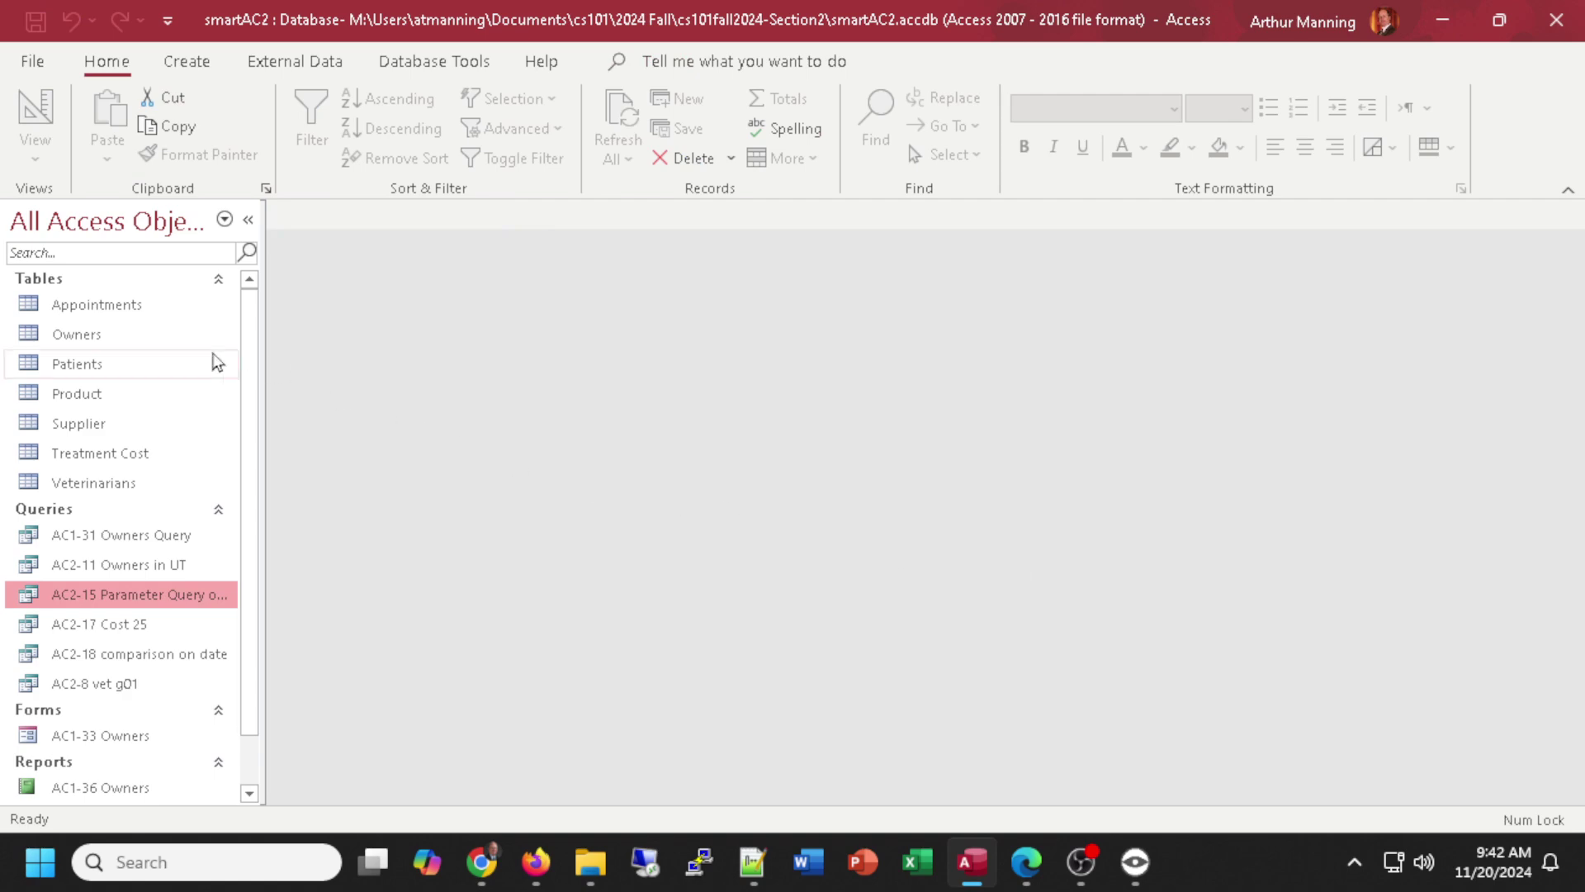
# Examine the field data types of the Appointments table in Design view, and close the table.
pyautogui.rightClick(96, 306)
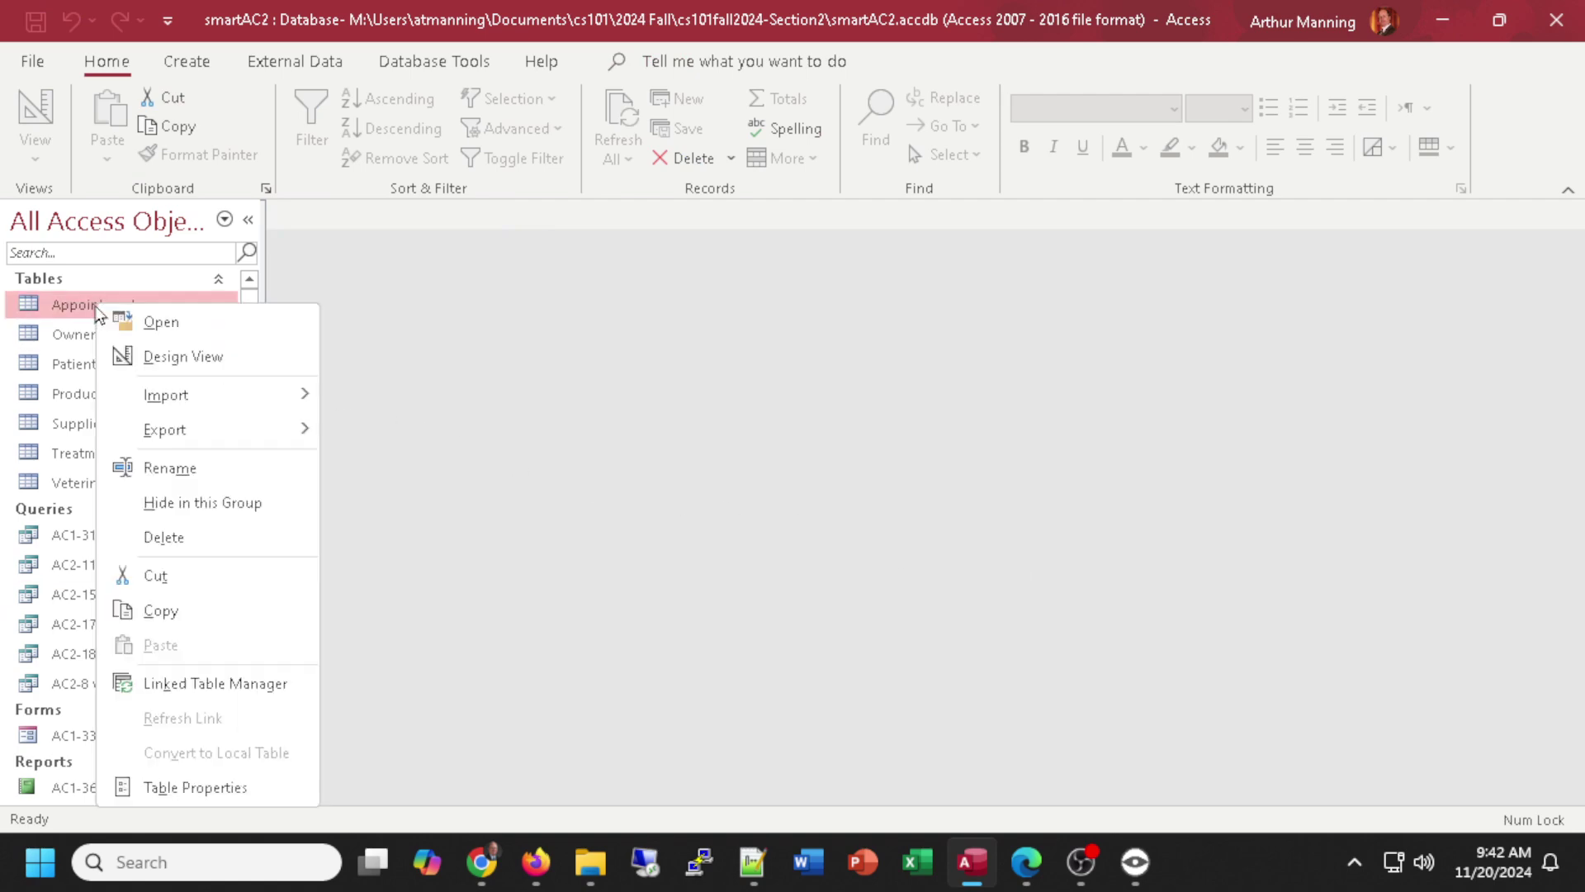
pyautogui.click(140, 355)
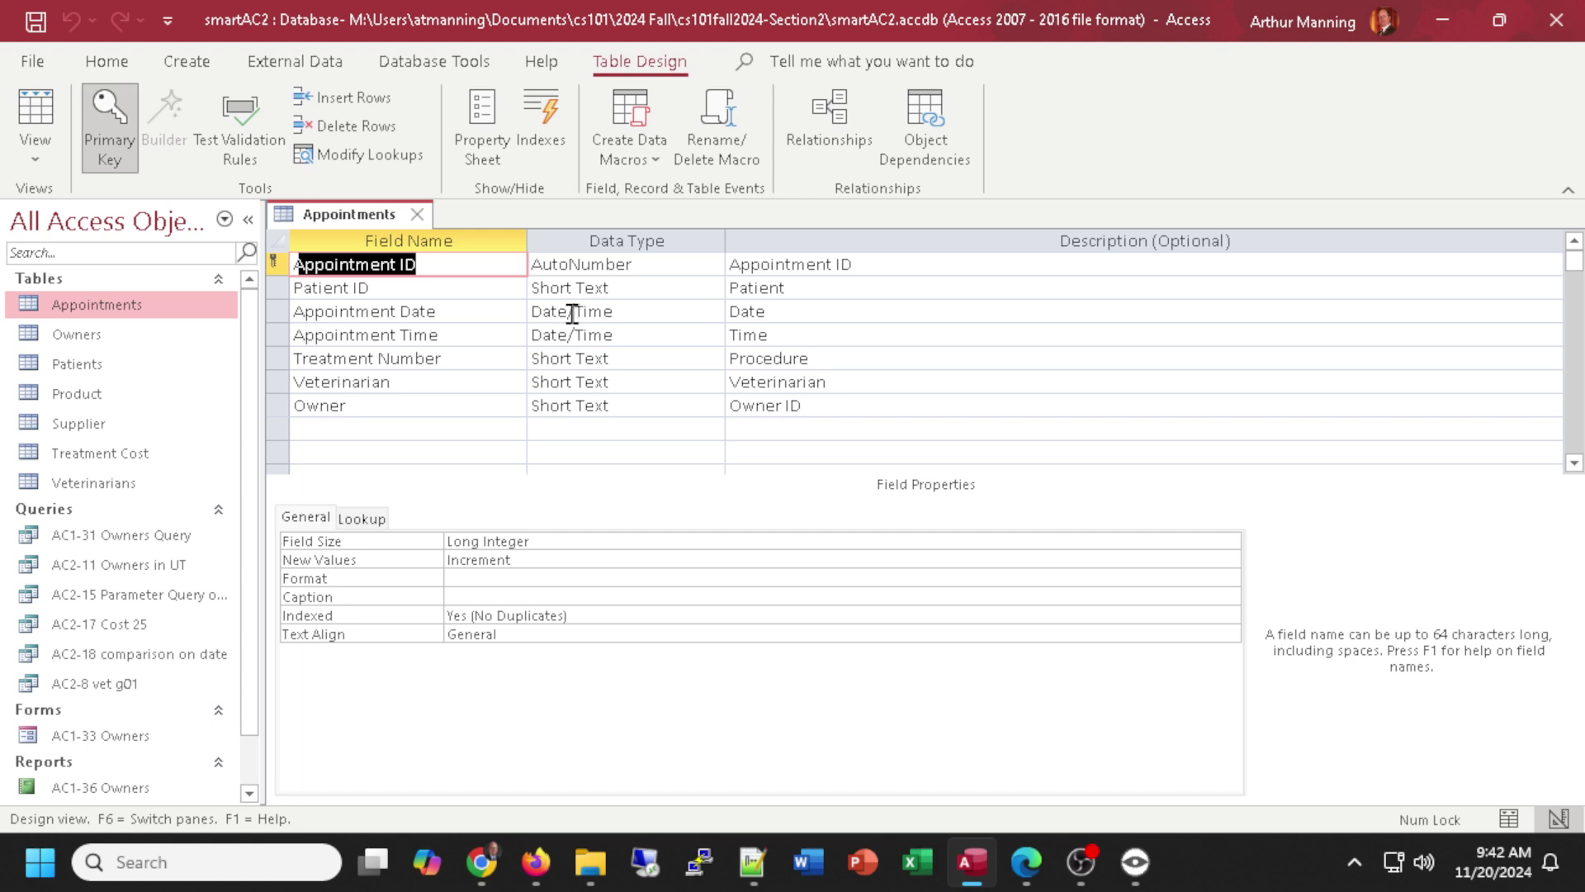
pyautogui.click(417, 214)
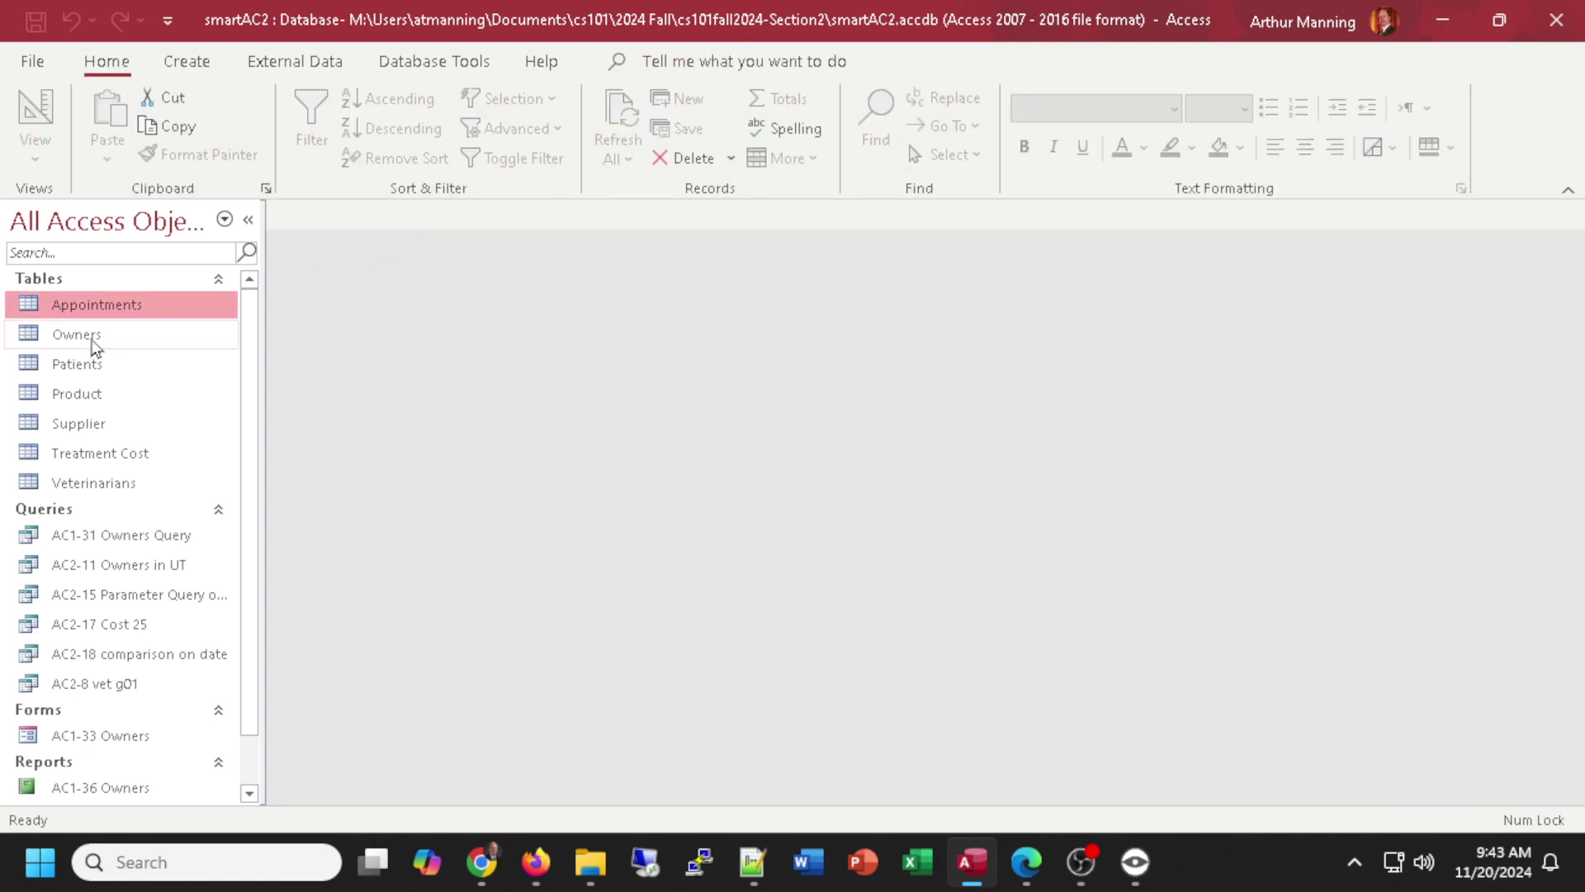
pyautogui.rightClick(99, 309)
pyautogui.click(161, 358)
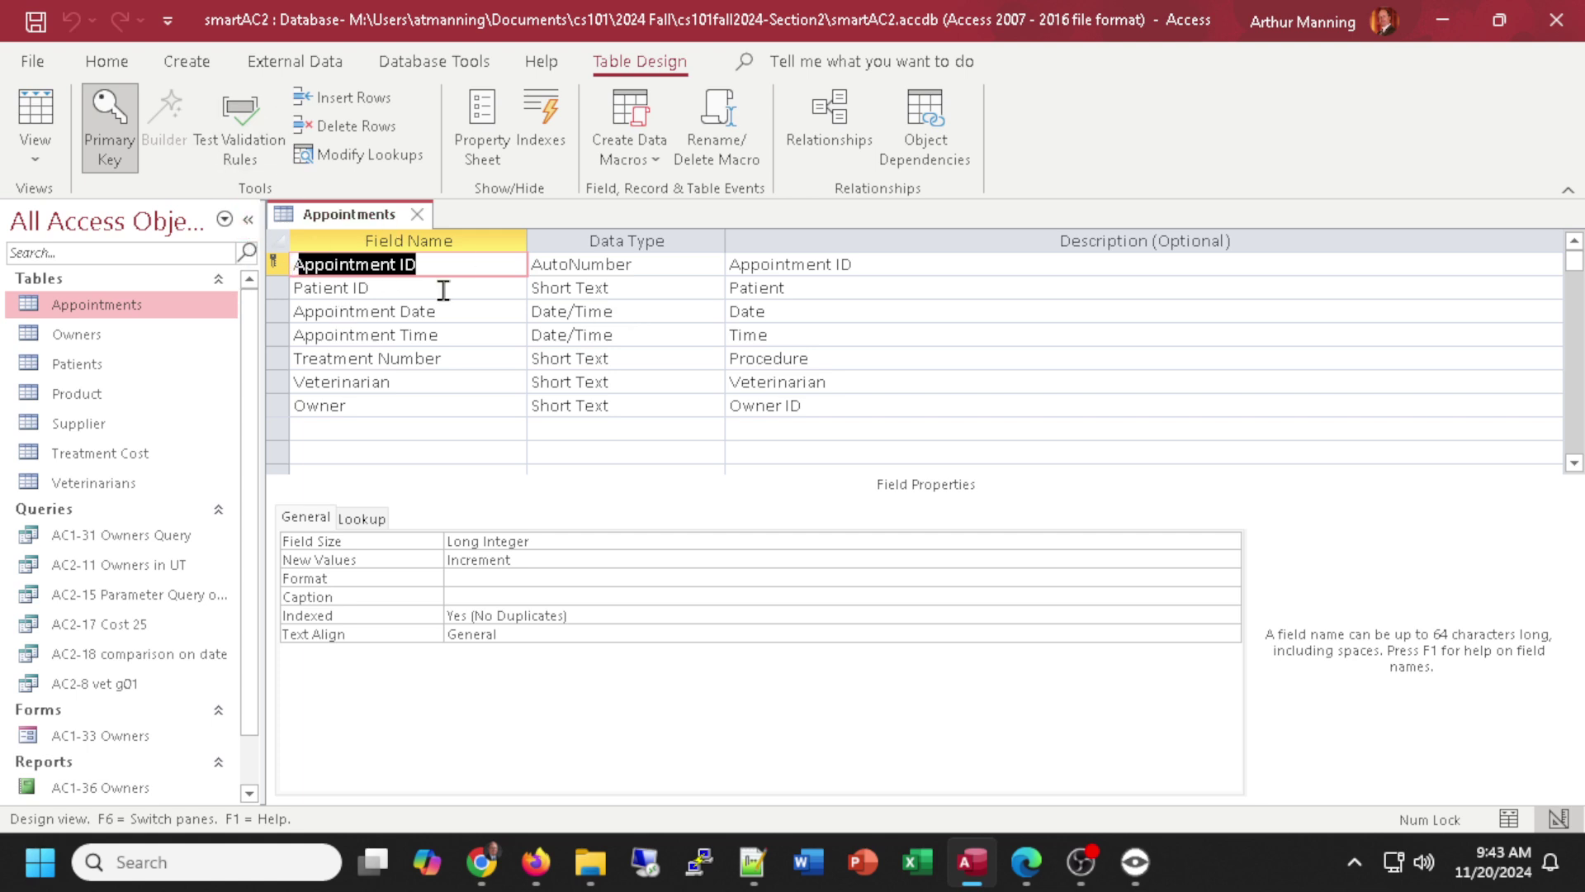
pyautogui.click(417, 214)
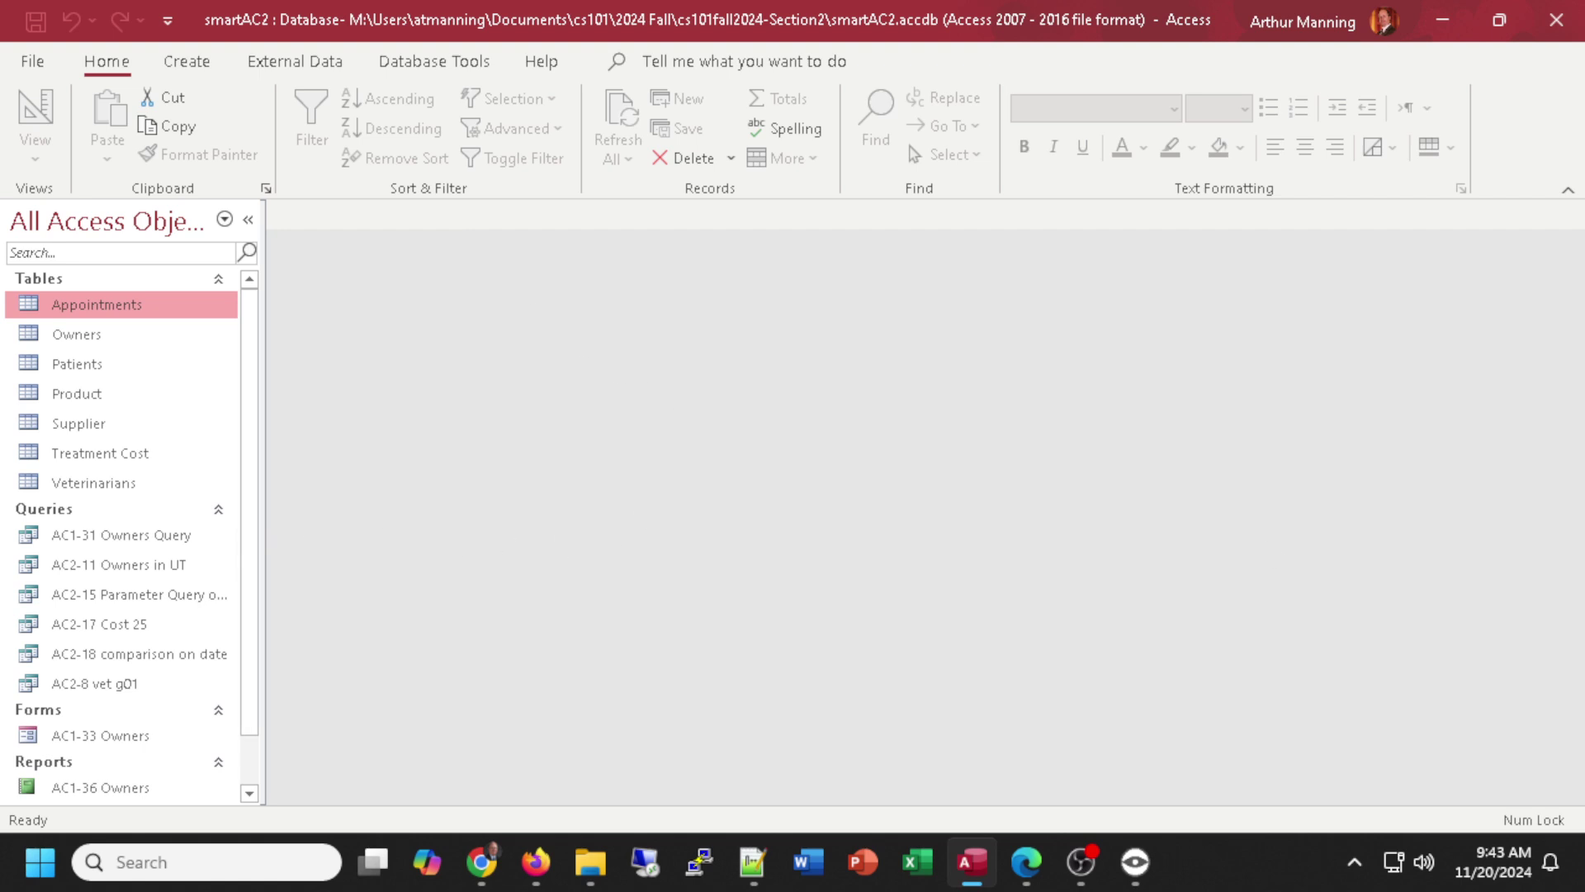
# Open the AC2-18 comparison on date query, and switch it to Design view.
pyautogui.doubleClick(120, 656)
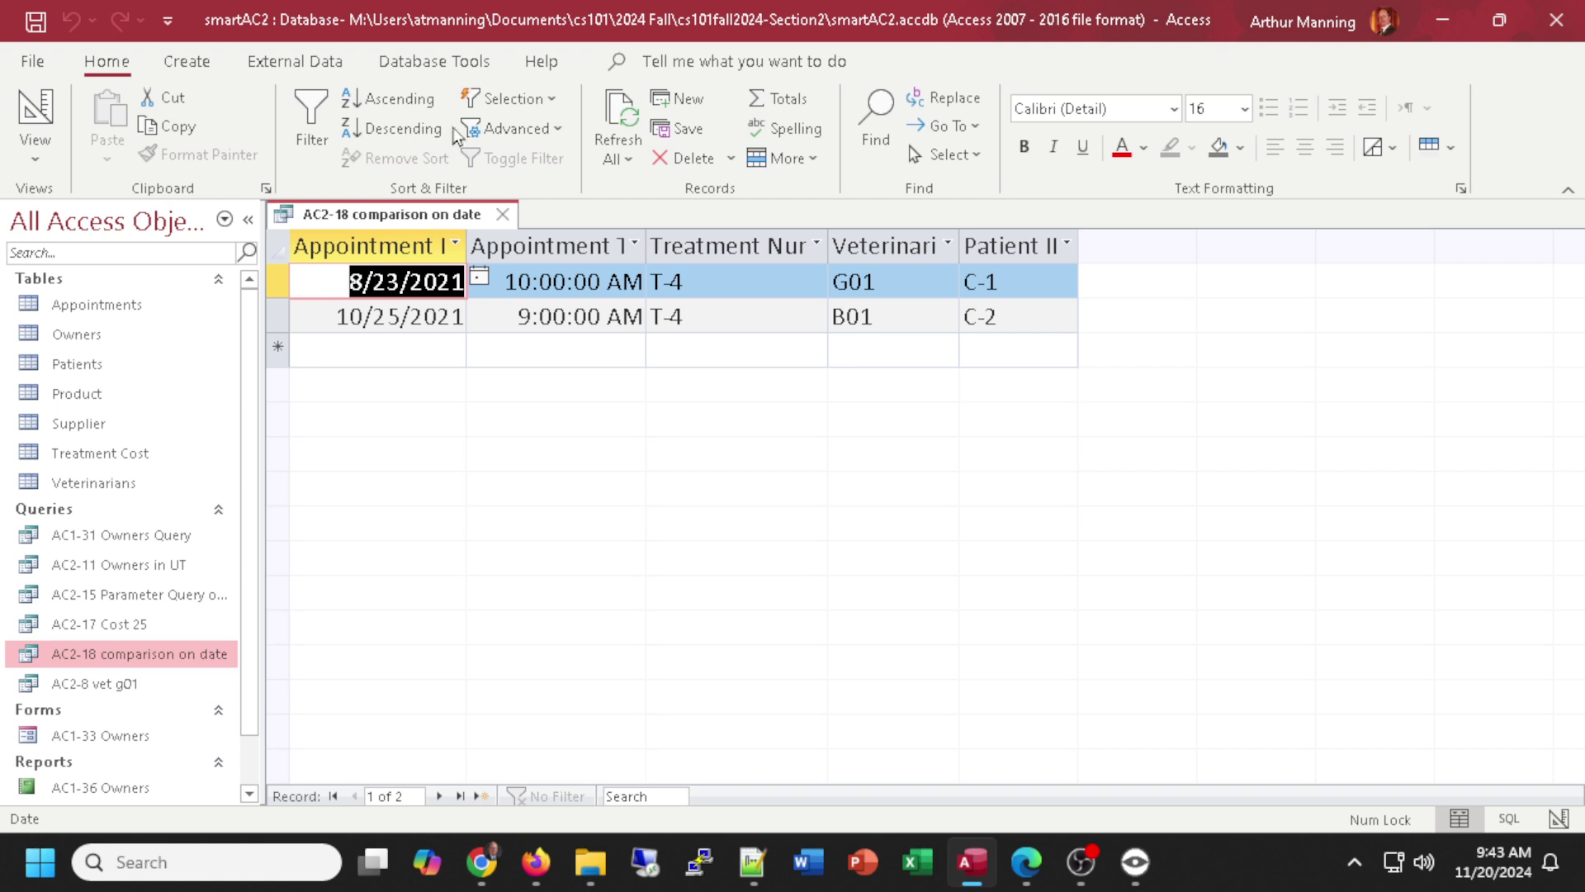
pyautogui.click(186, 63)
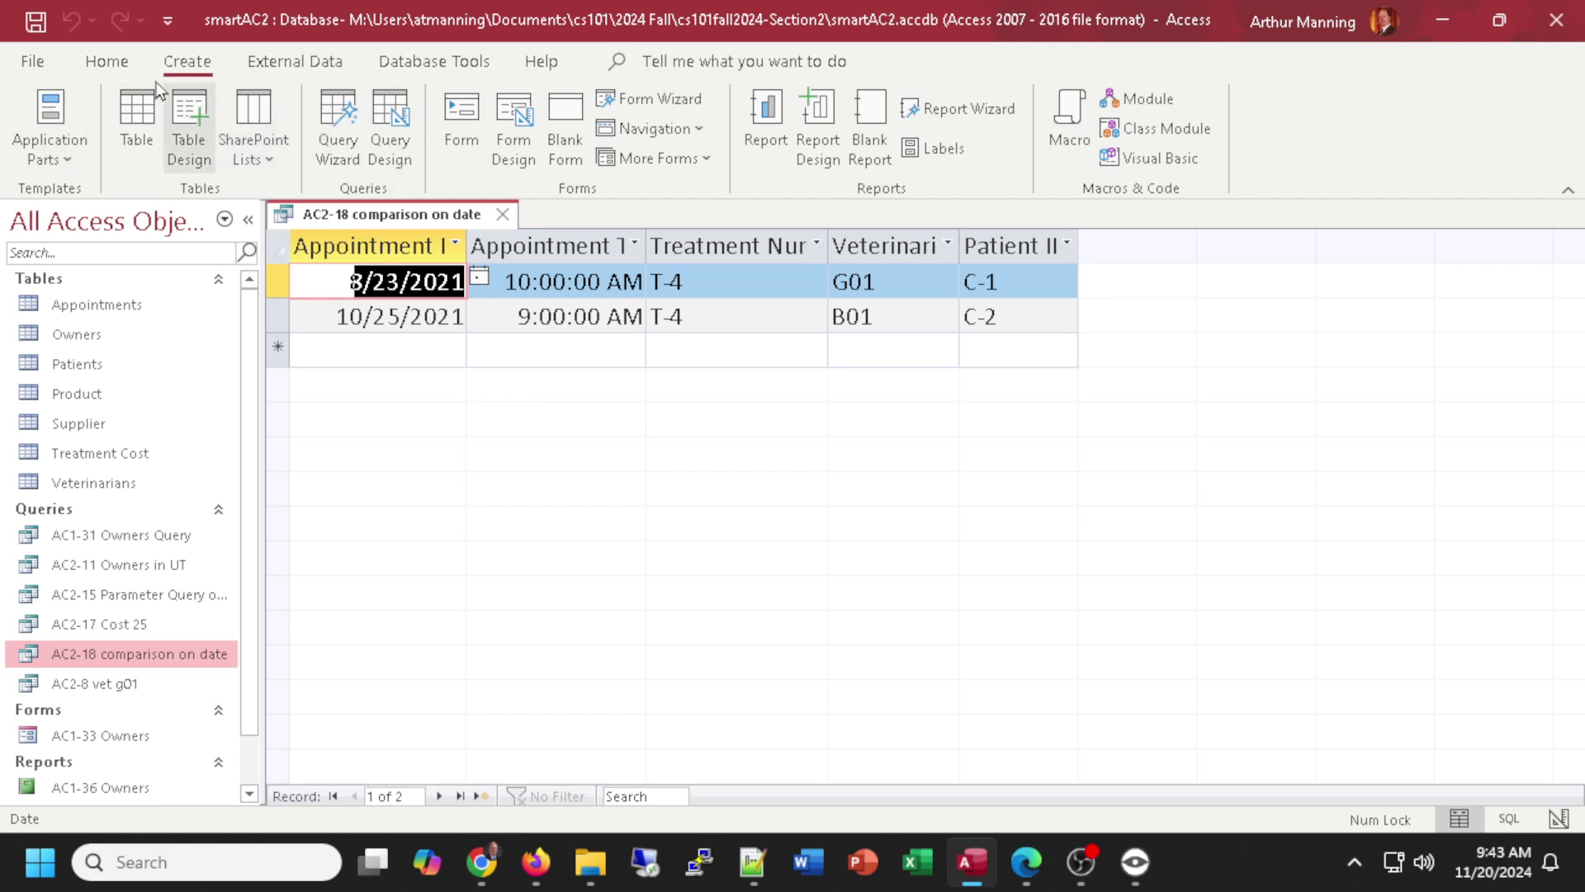
pyautogui.click(107, 61)
pyautogui.click(41, 120)
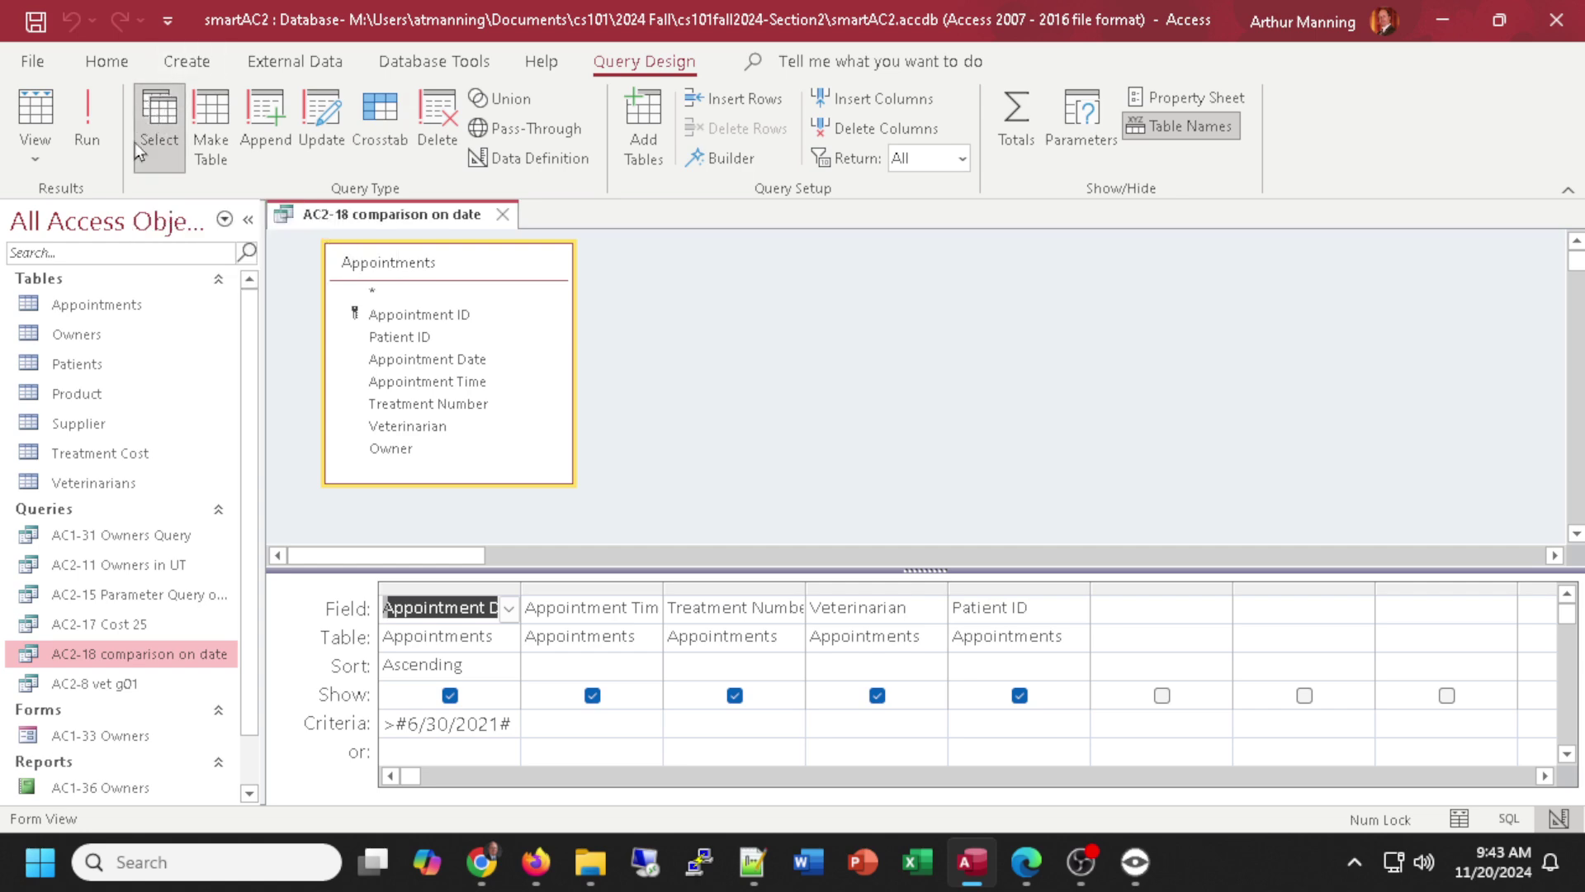
pyautogui.click(147, 114)
pyautogui.click(1135, 861)
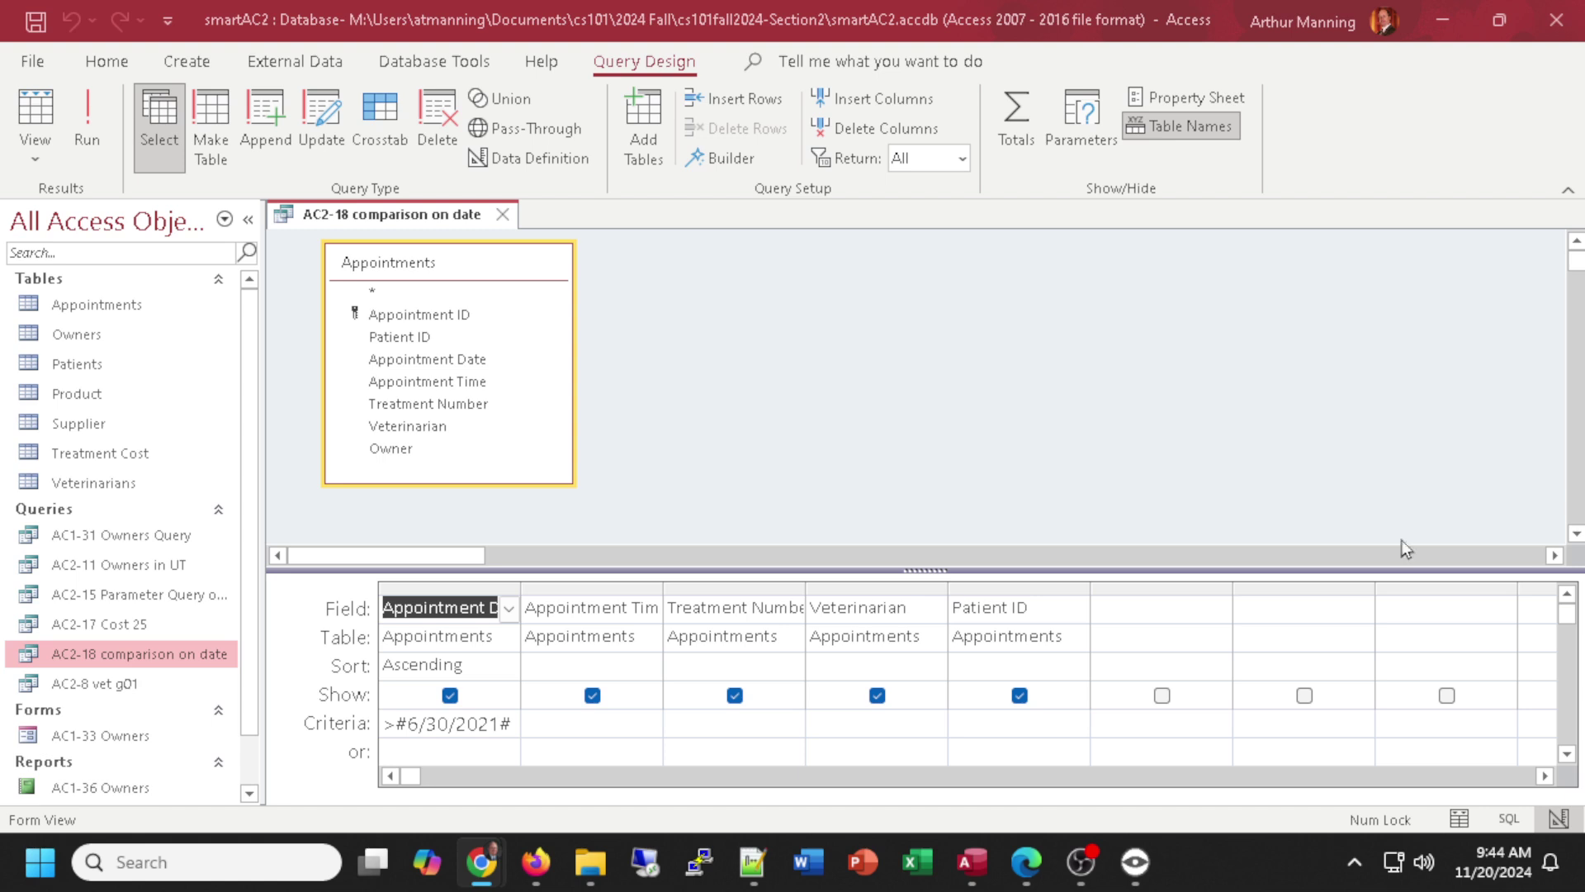
pyautogui.scroll(-3, 797, 424)
pyautogui.scroll(3, 796, 425)
# Compare the query's results in Datasheet view with its criteria in Design view.
pyautogui.click(35, 111)
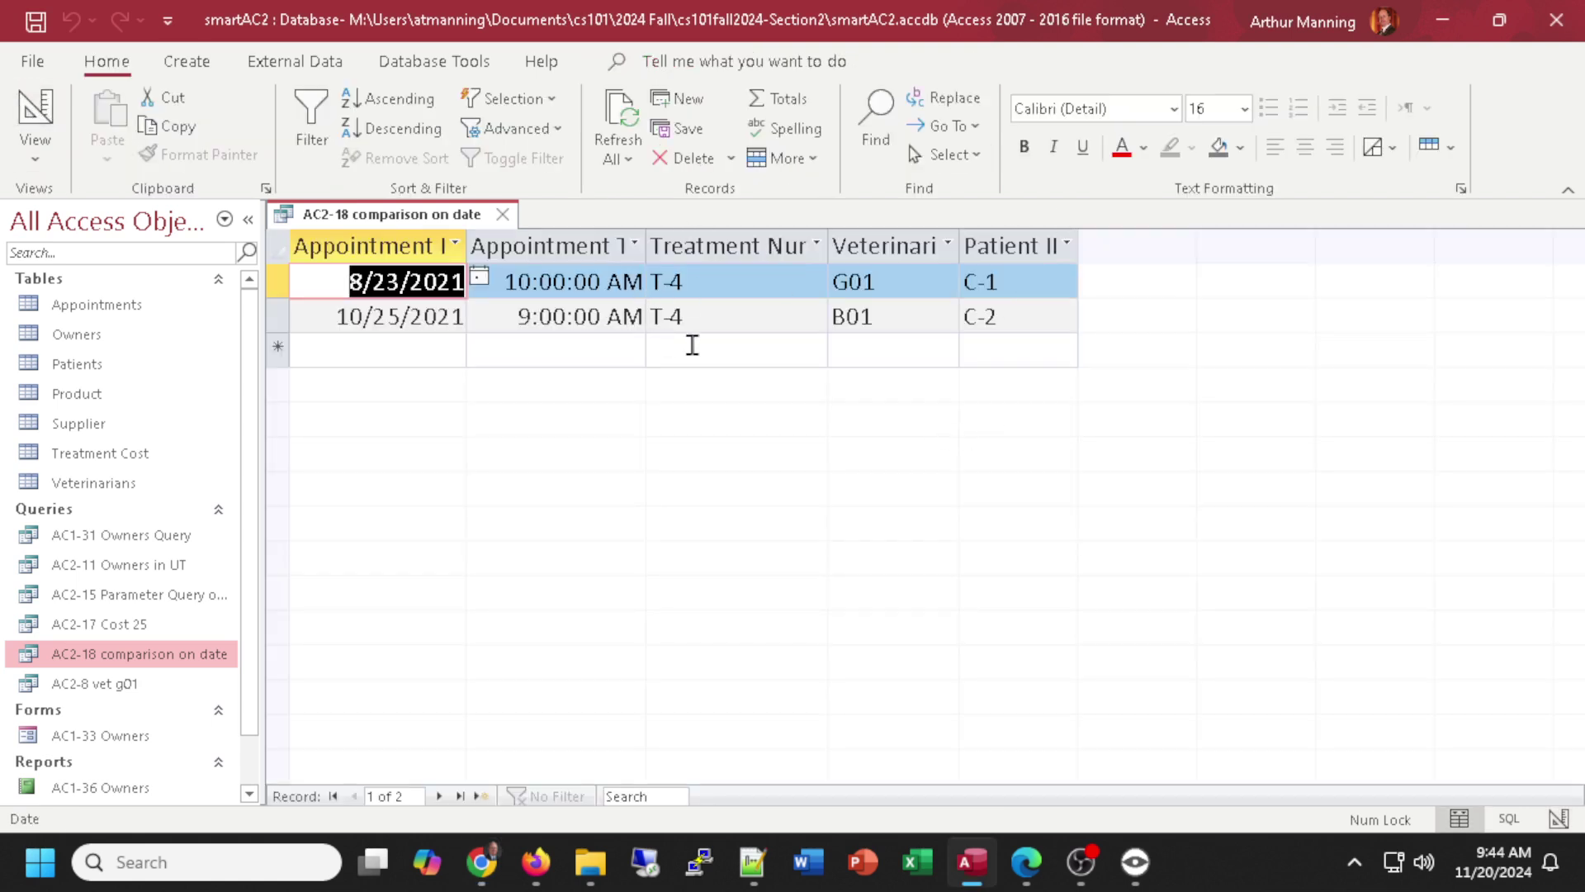
pyautogui.click(33, 114)
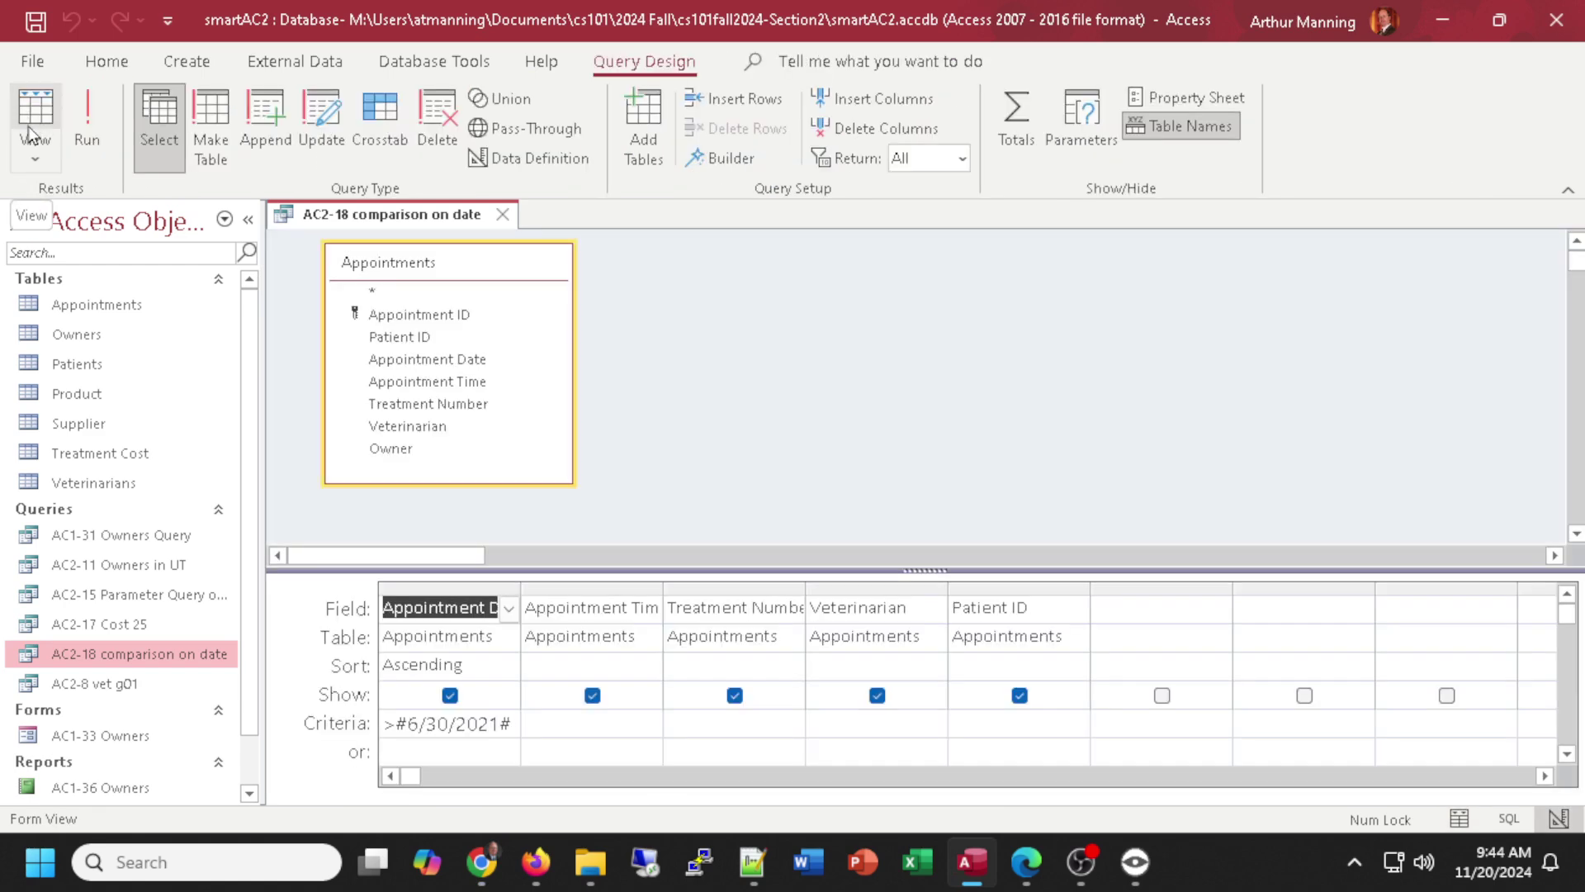
pyautogui.click(38, 118)
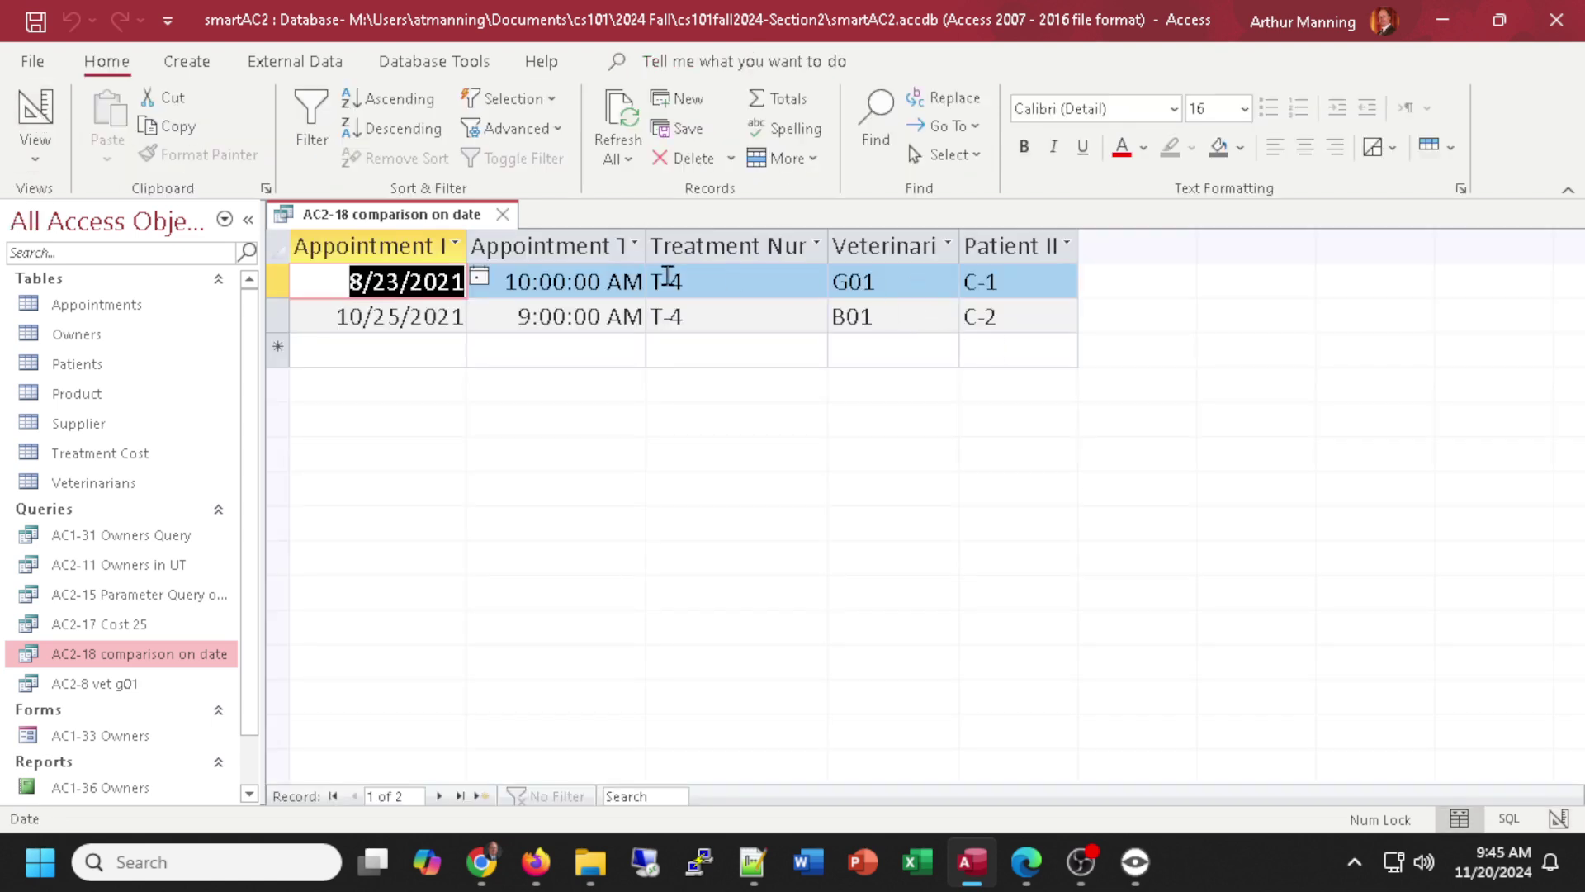
pyautogui.click(35, 116)
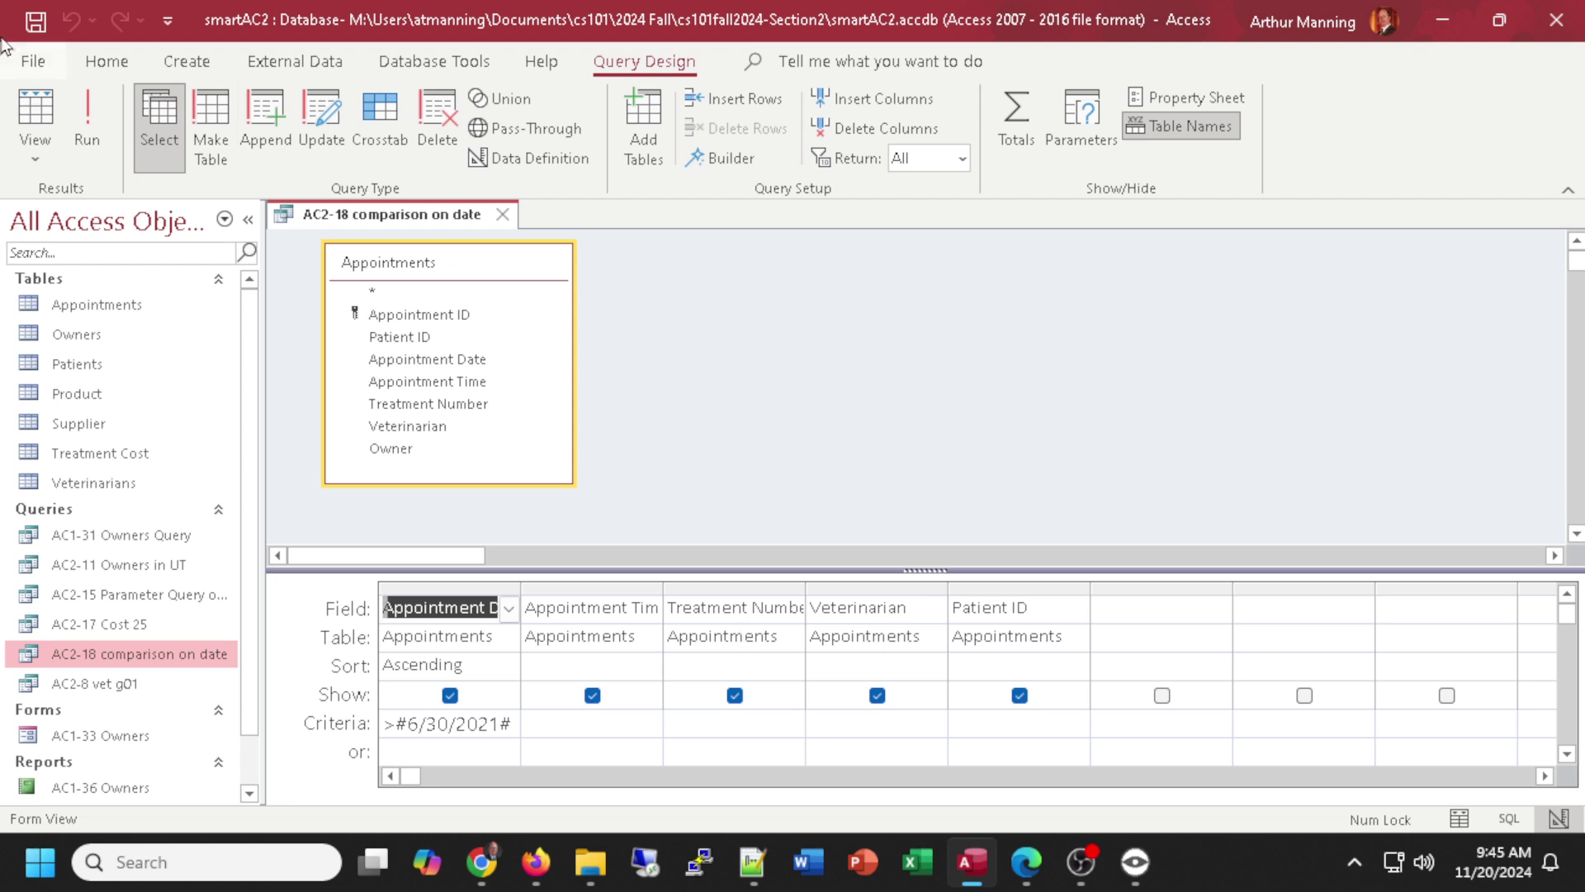
pyautogui.click(35, 107)
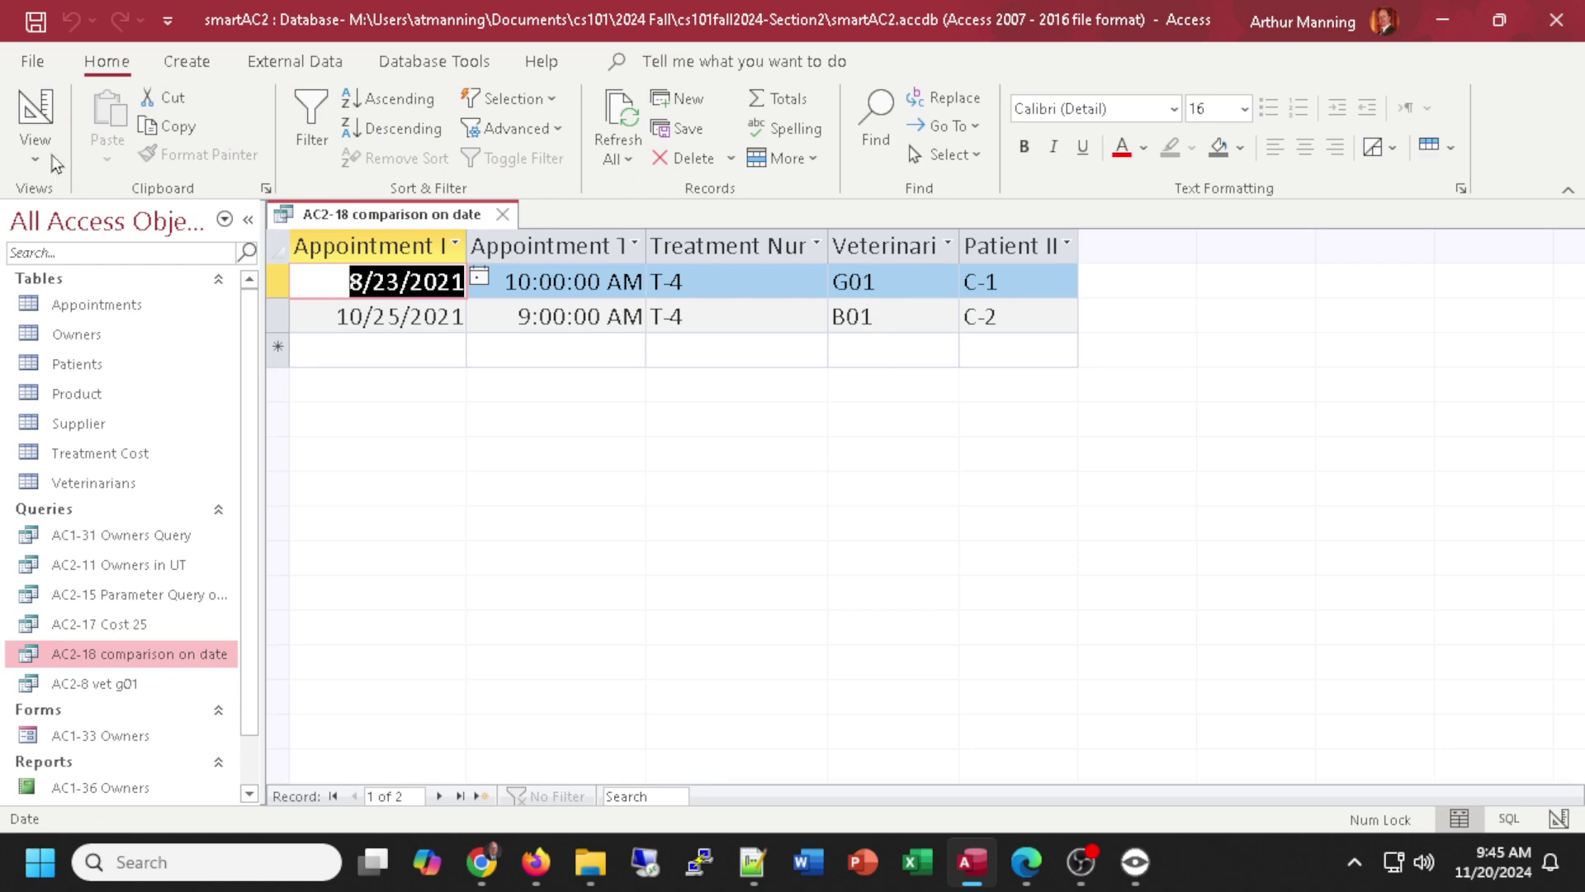
pyautogui.click(37, 116)
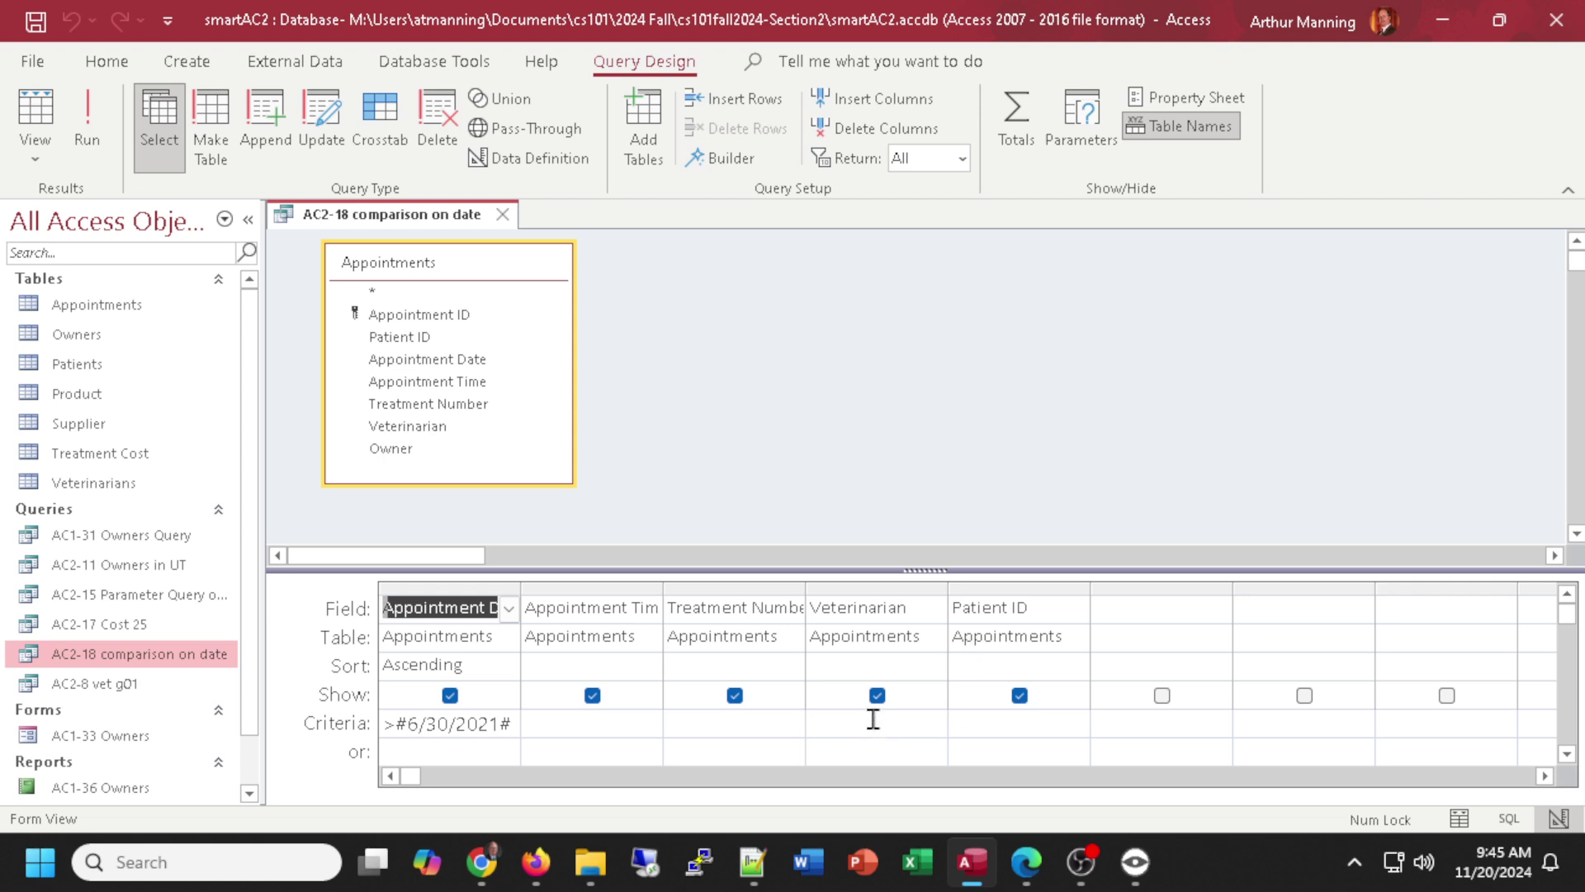
# Add B01 as the criterion for Veterinarian beside the date criterion, preview the results in Datasheet view, and return to Design view.
pyautogui.click(873, 719)
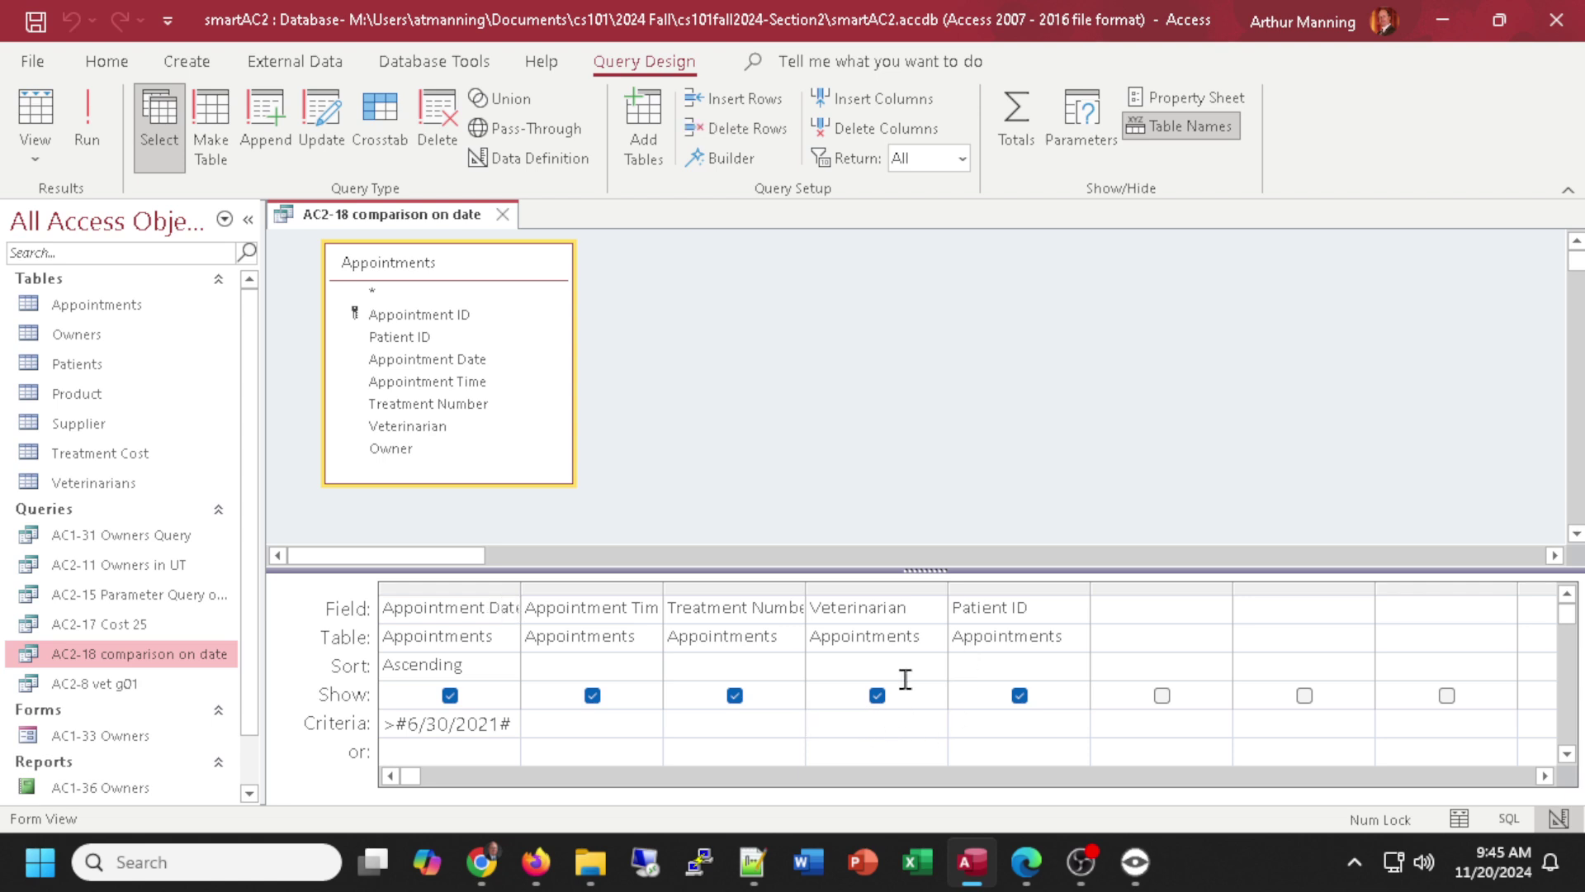
pyautogui.write('B0')
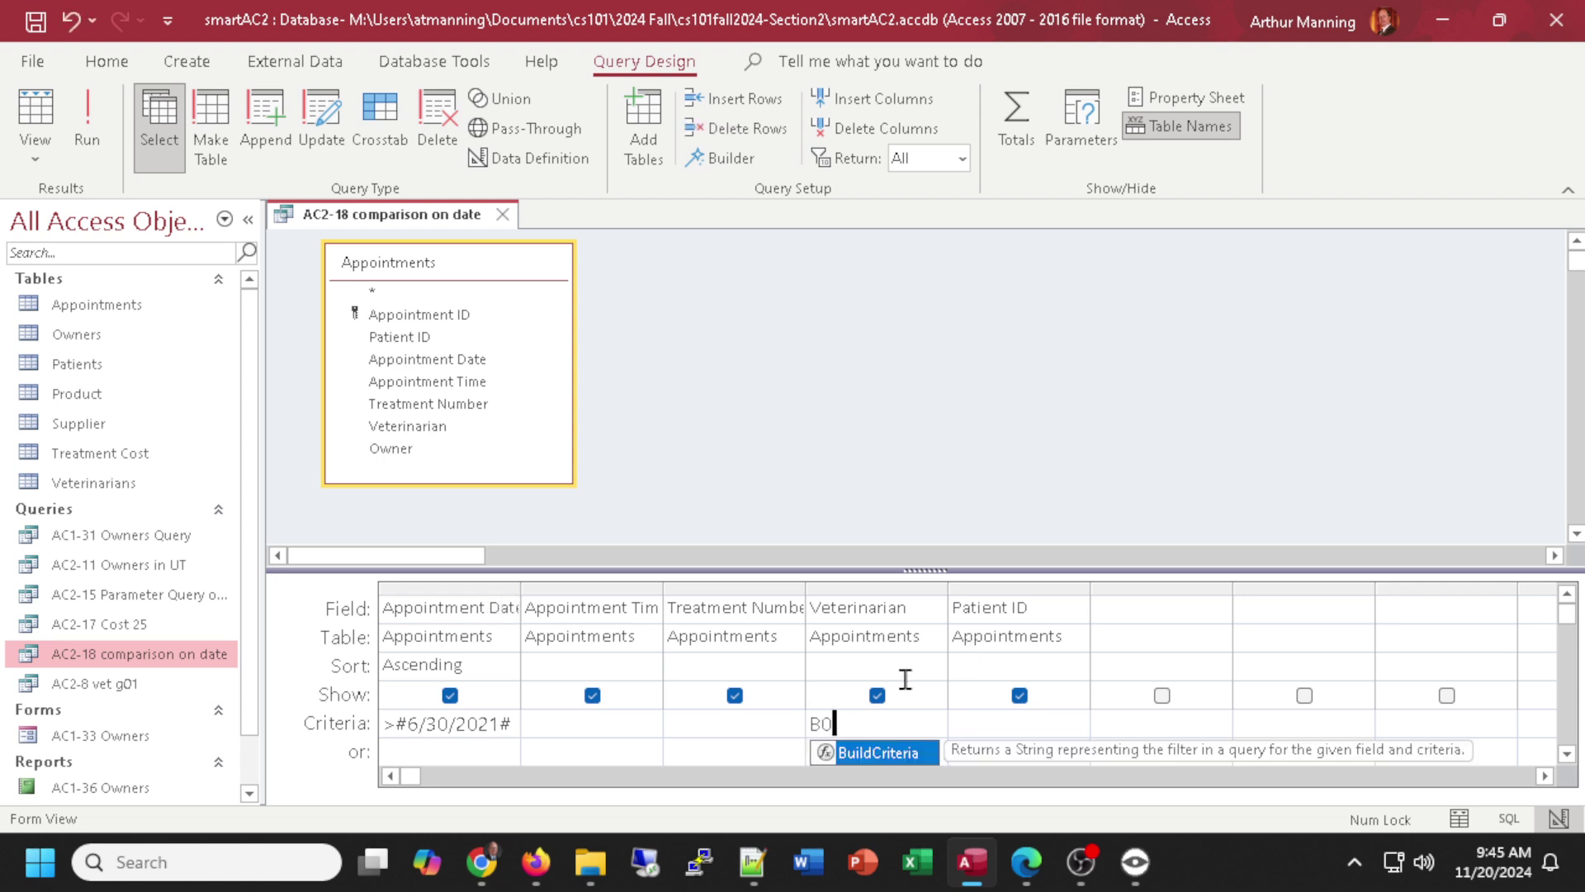
pyautogui.write('1')
pyautogui.press('Tab')
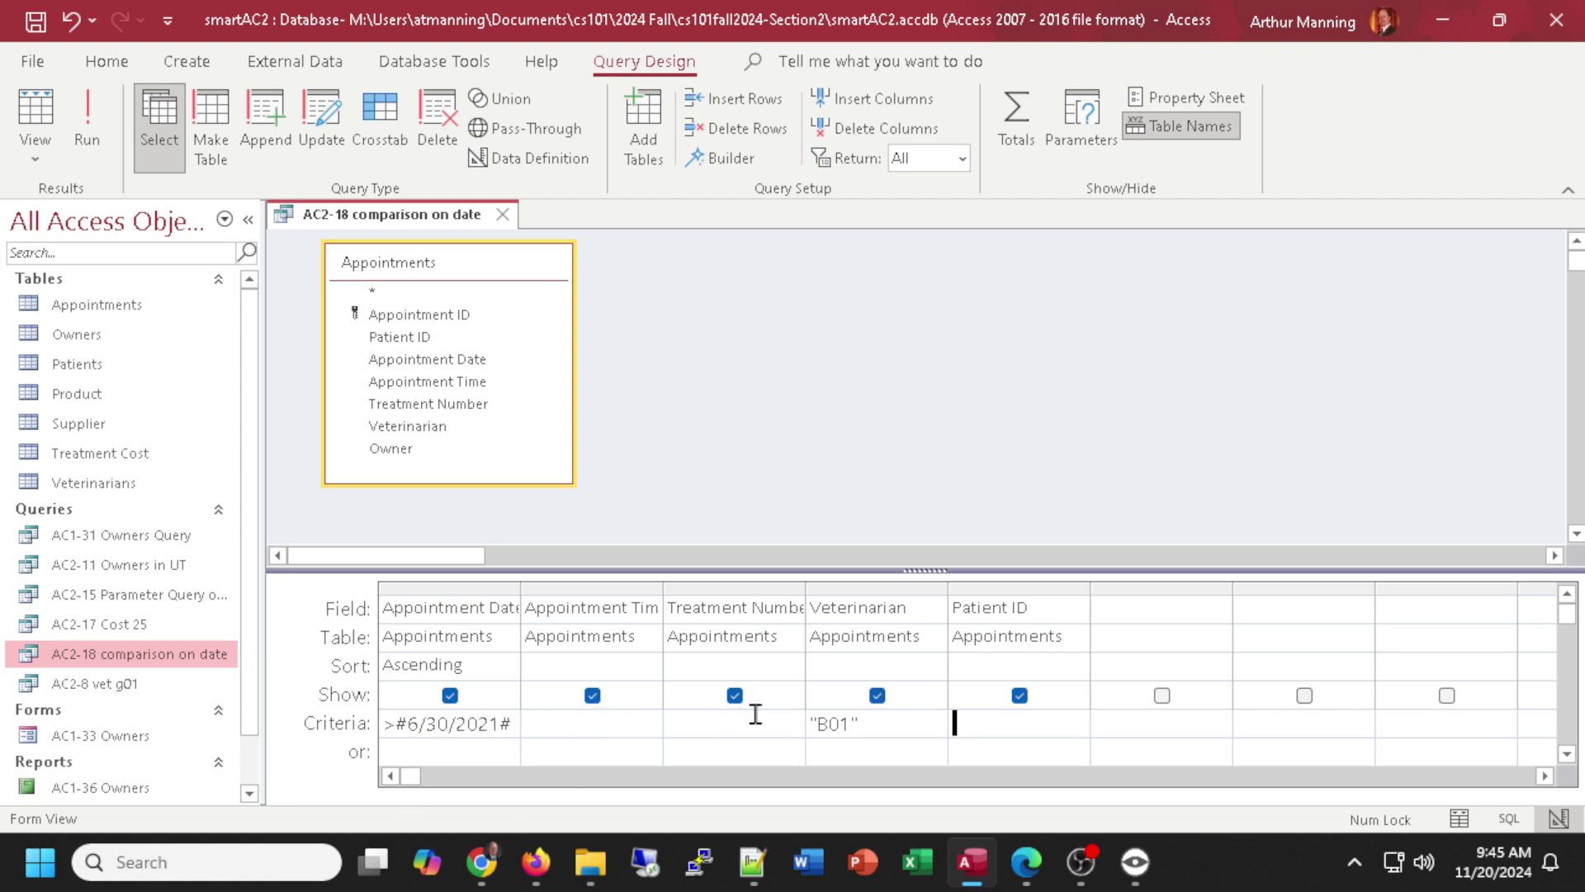
pyautogui.click(30, 112)
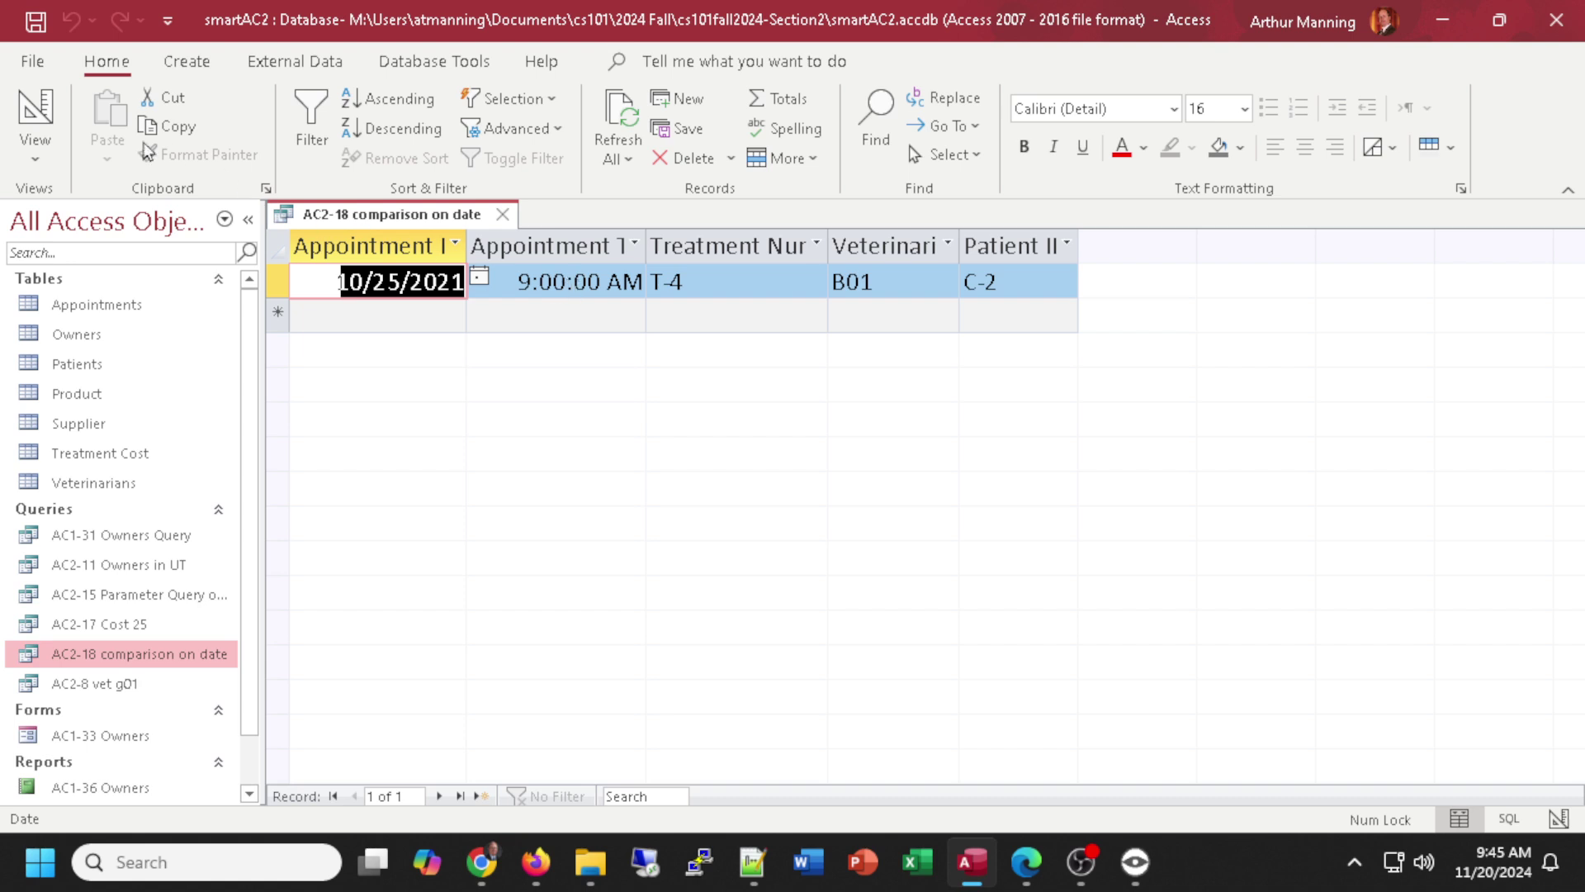
pyautogui.click(33, 122)
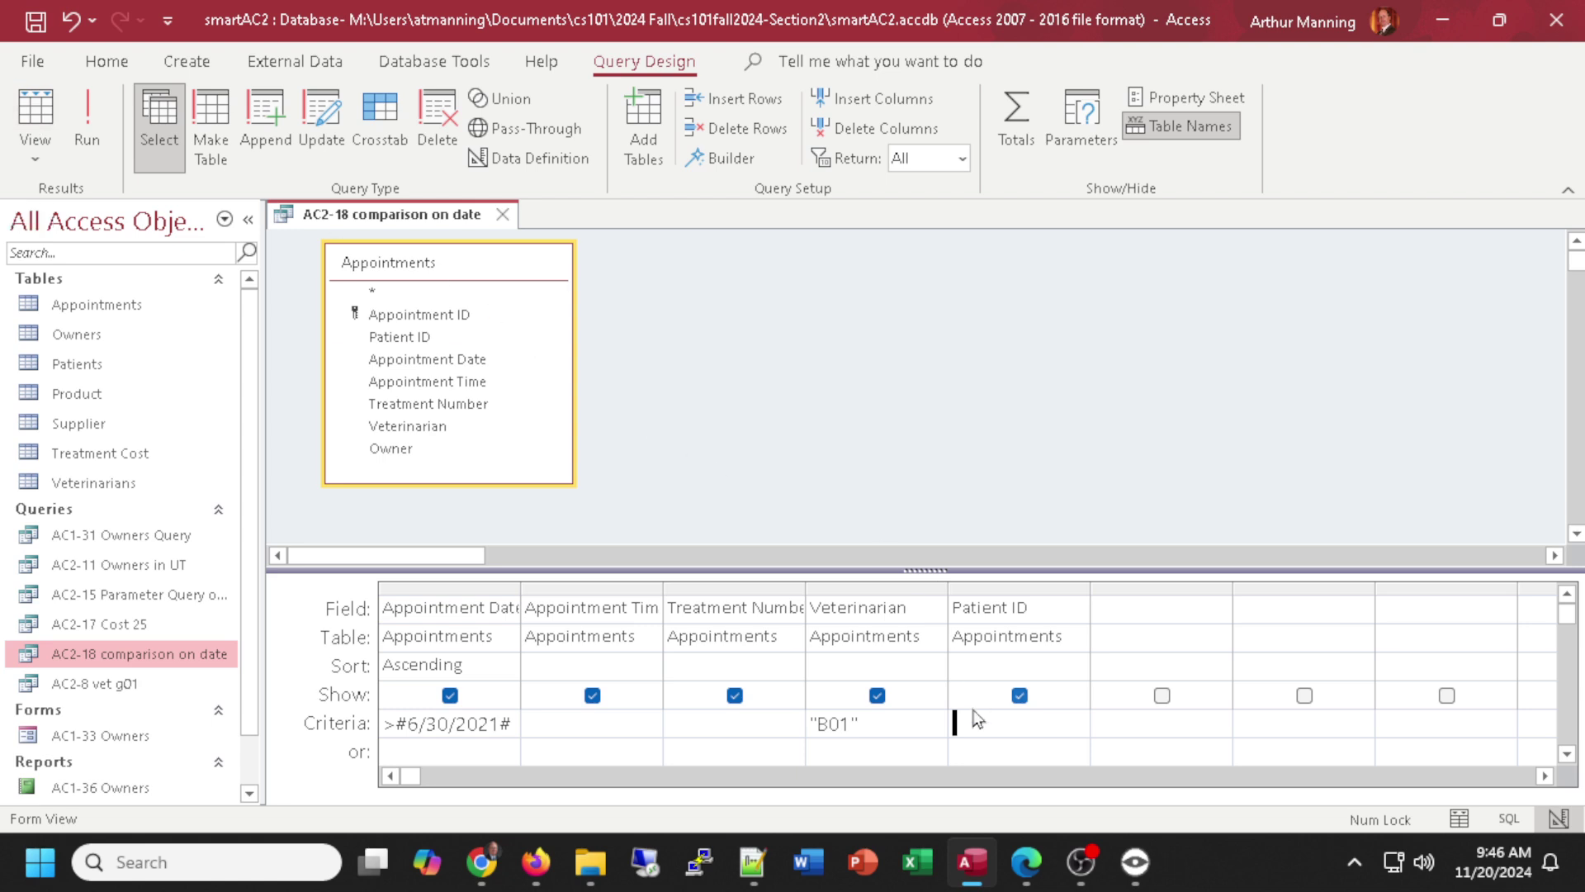
# Replace the Veterinarian criterion with lowercase b01, preview the results in Datasheet view, and return to Design view.
pyautogui.click(830, 724)
pyautogui.moveTo(859, 723); pyautogui.dragTo(813, 722)
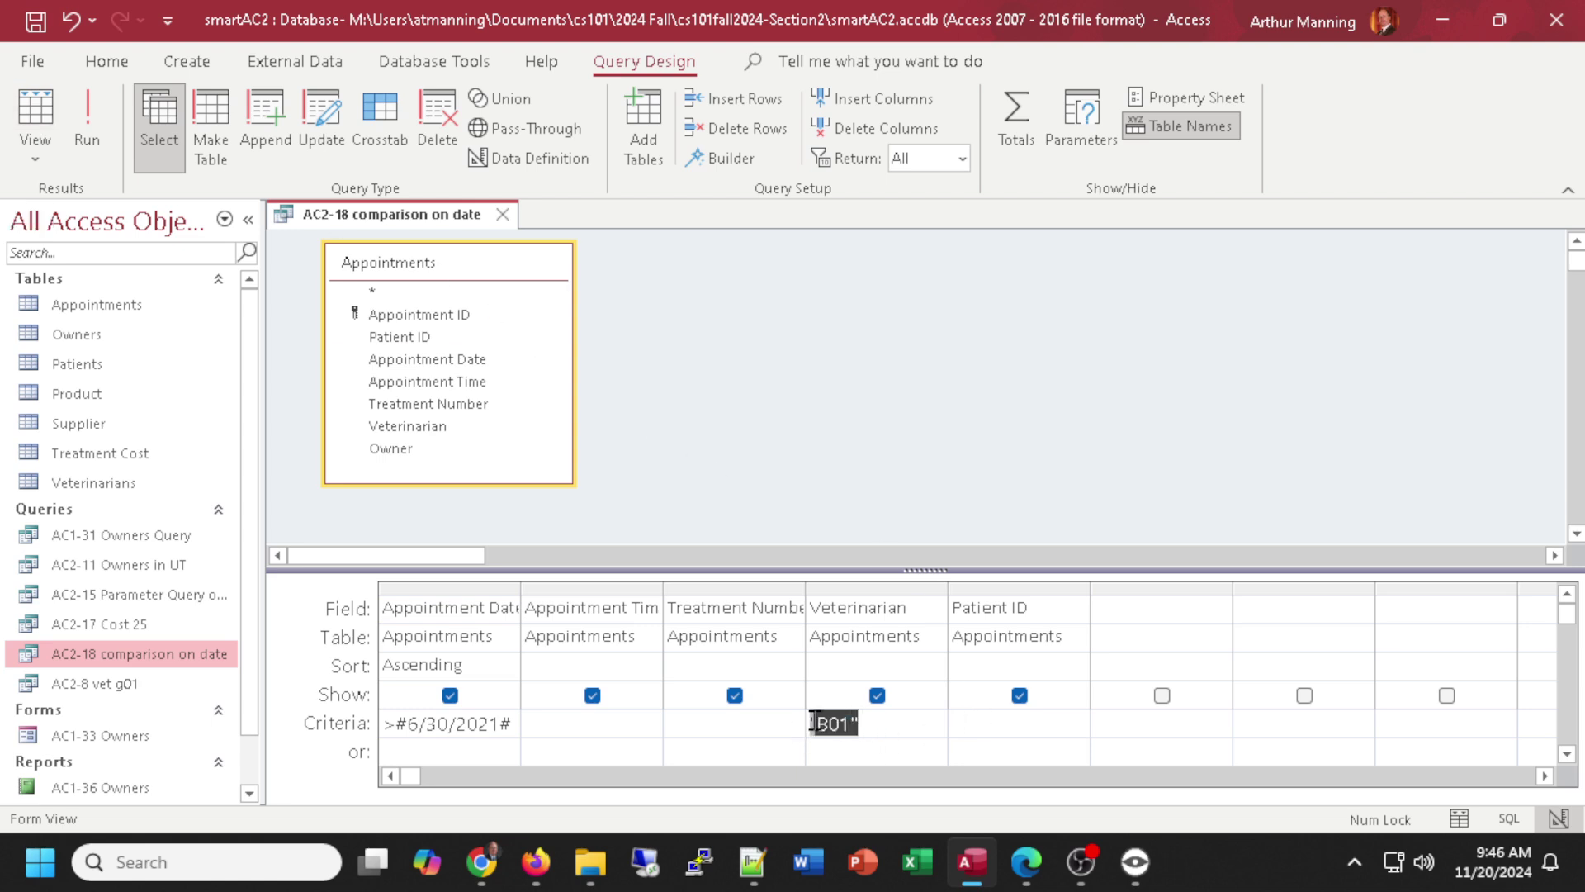
pyautogui.write('b01')
pyautogui.click(964, 722)
pyautogui.click(41, 115)
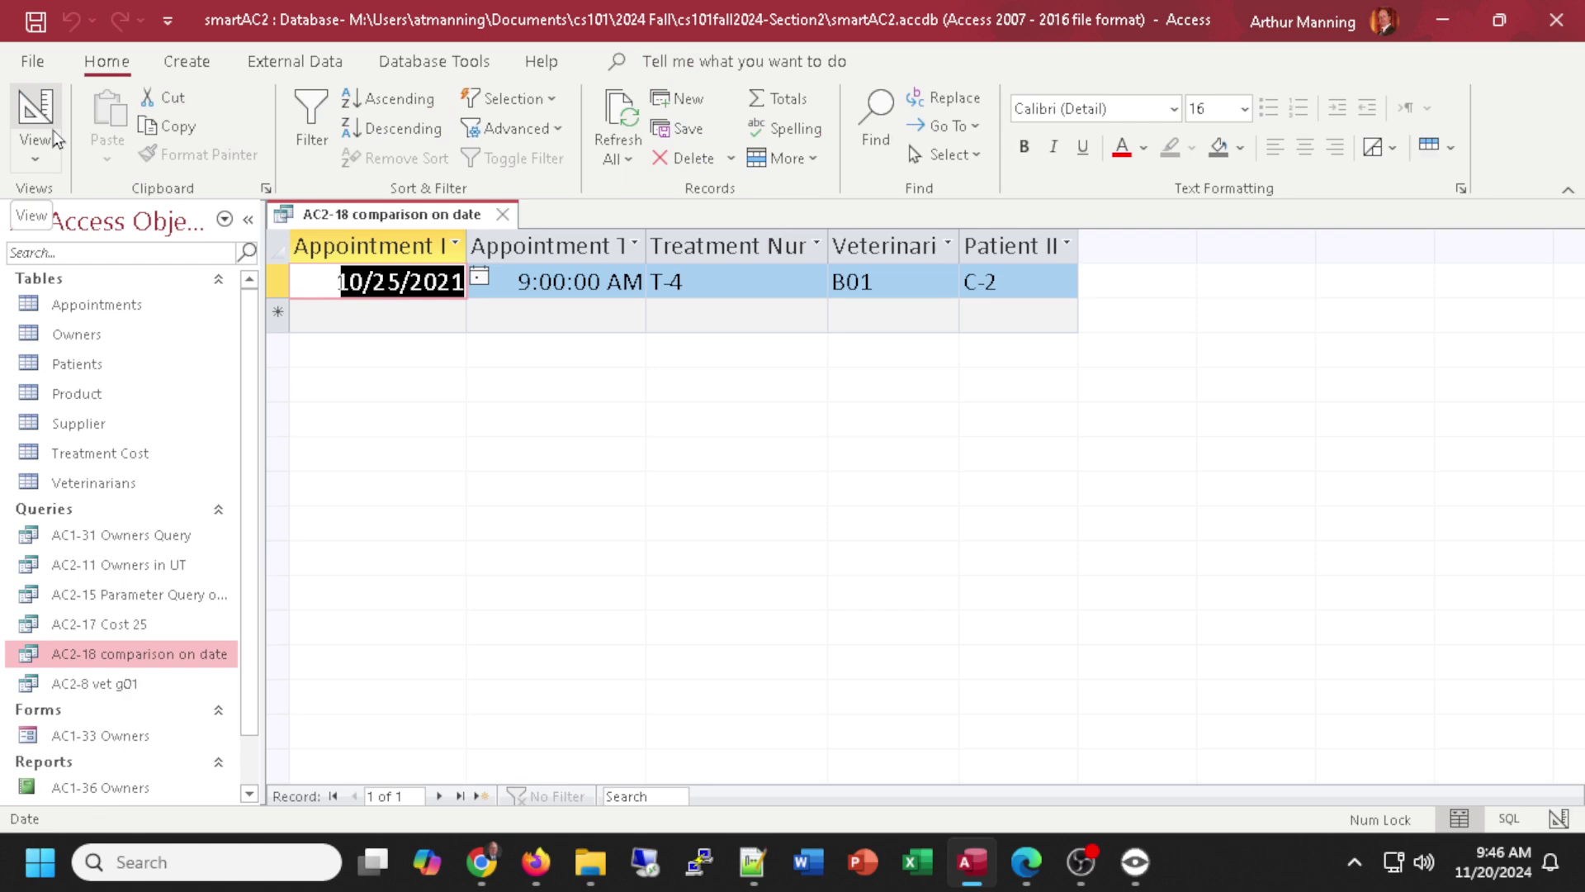
pyautogui.click(53, 130)
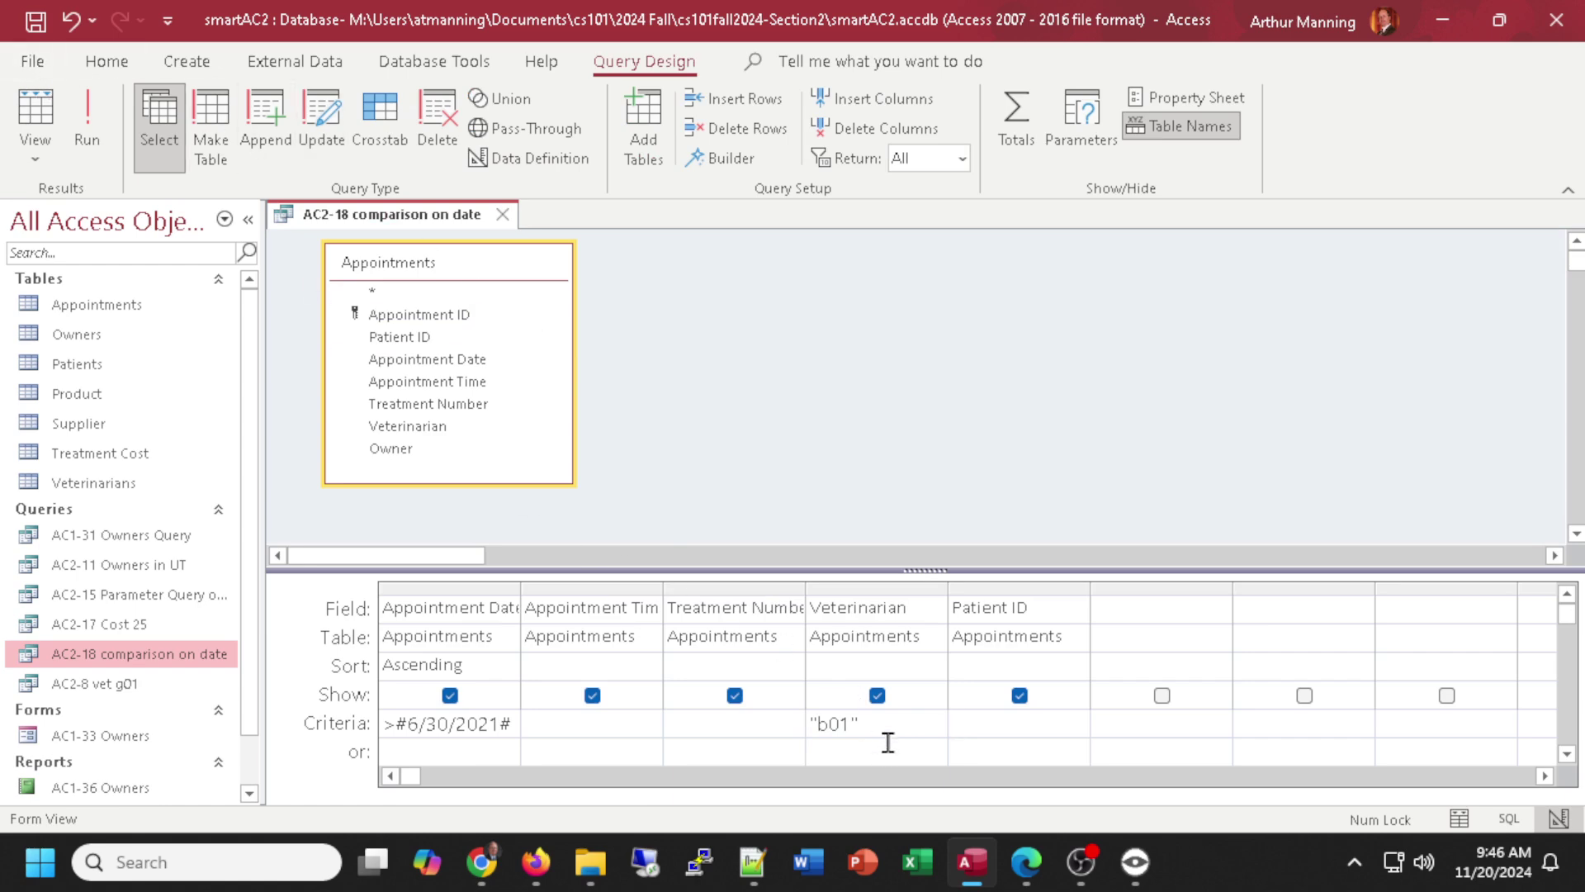
pyautogui.moveTo(884, 722); pyautogui.dragTo(795, 728)
pyautogui.hotkey('alt', 'Tab')
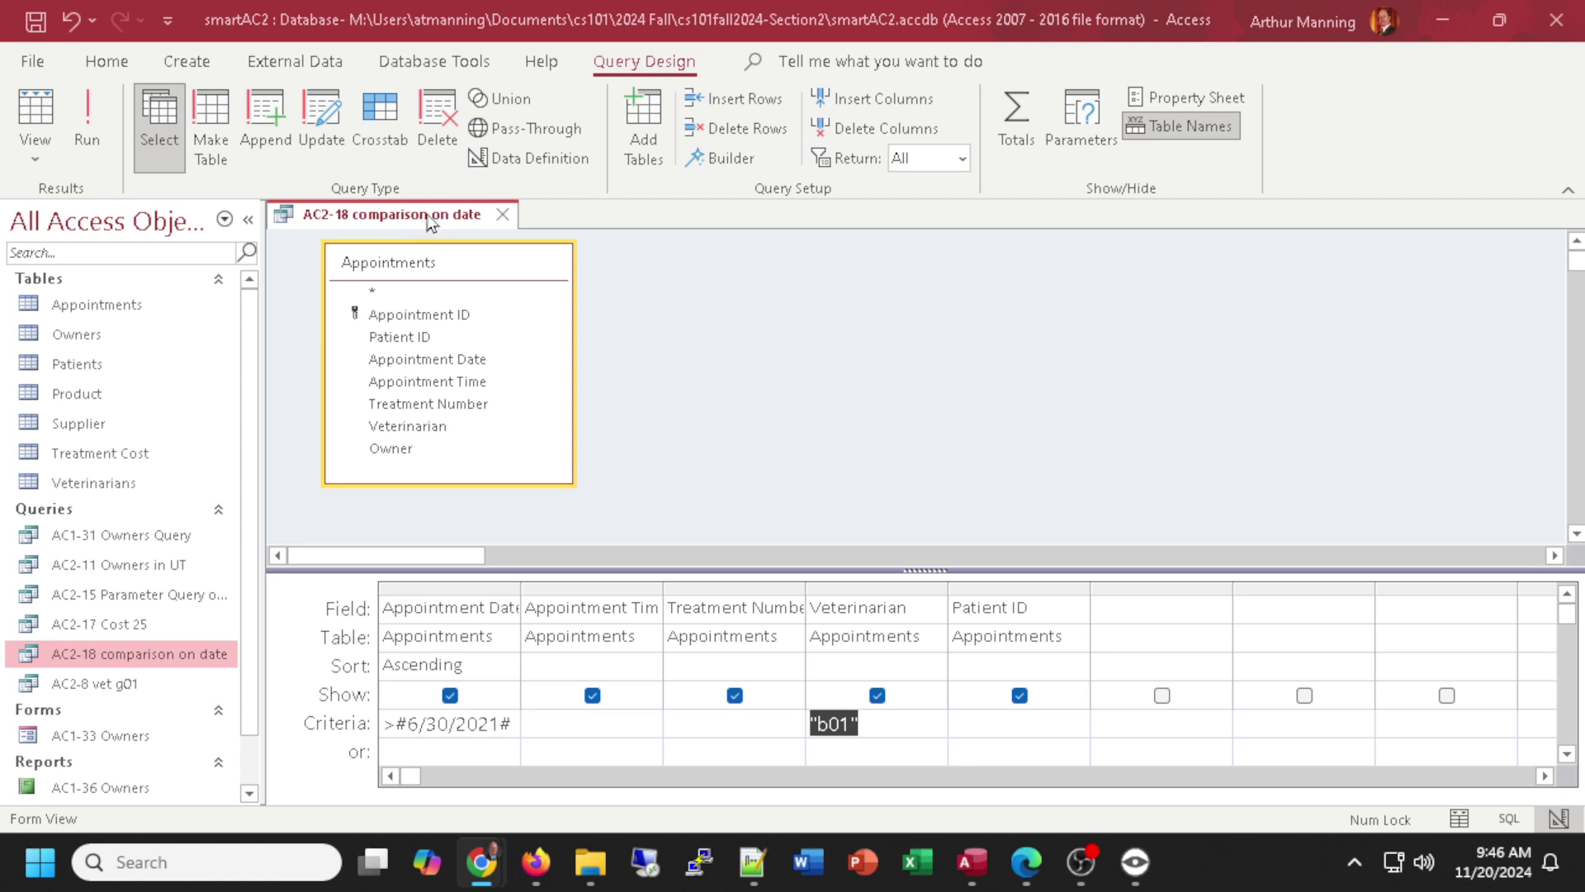
# Save the current query as a new query object named AC2-20 compound criteria AND.
pyautogui.click(31, 61)
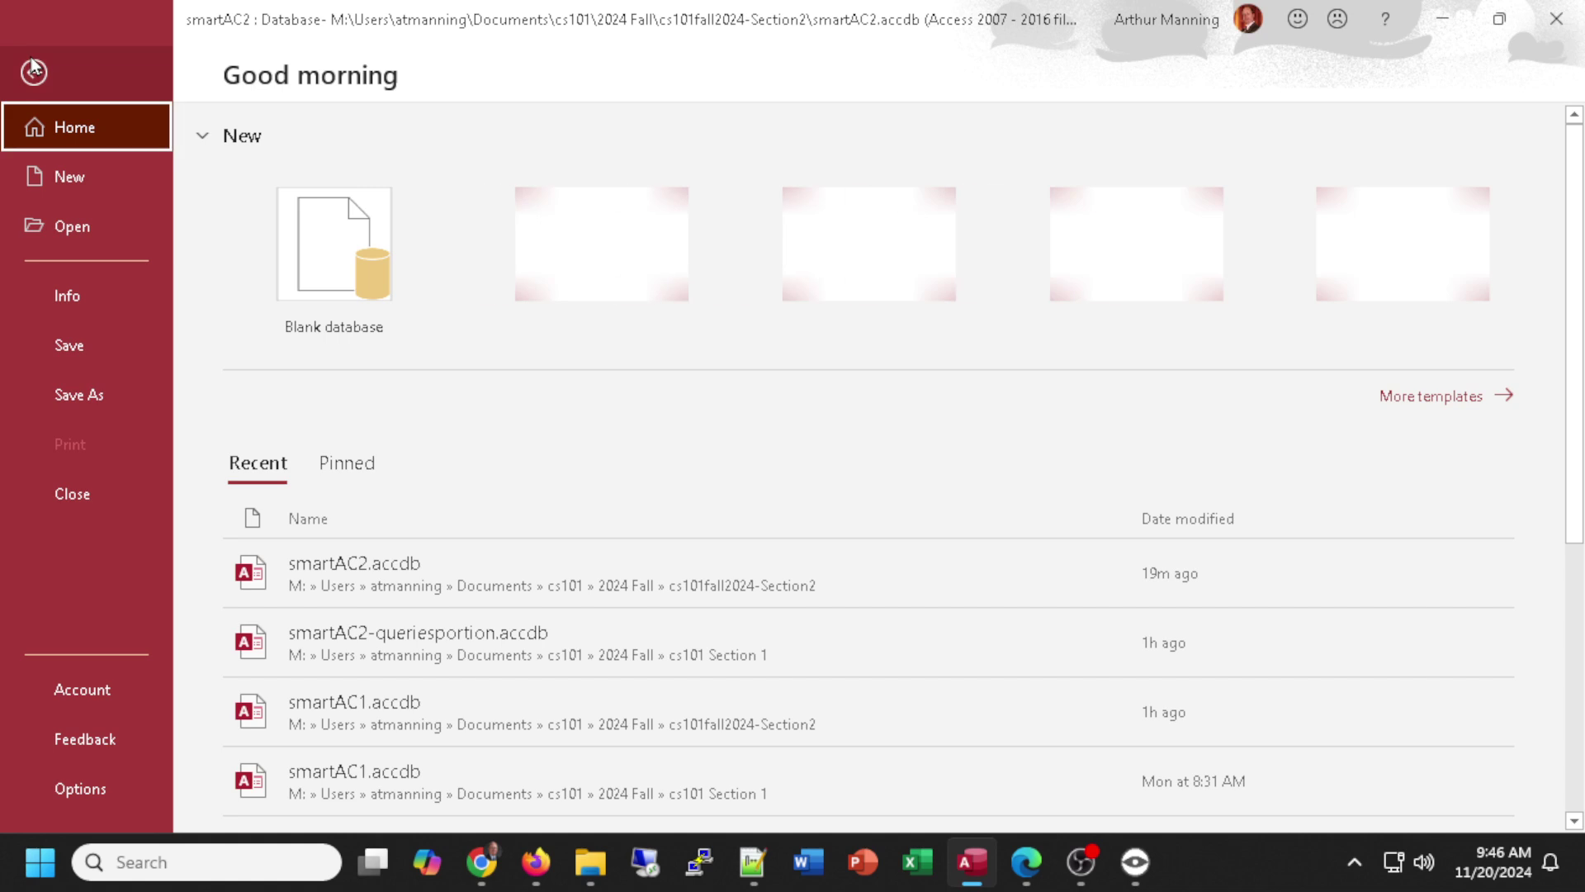
pyautogui.click(94, 397)
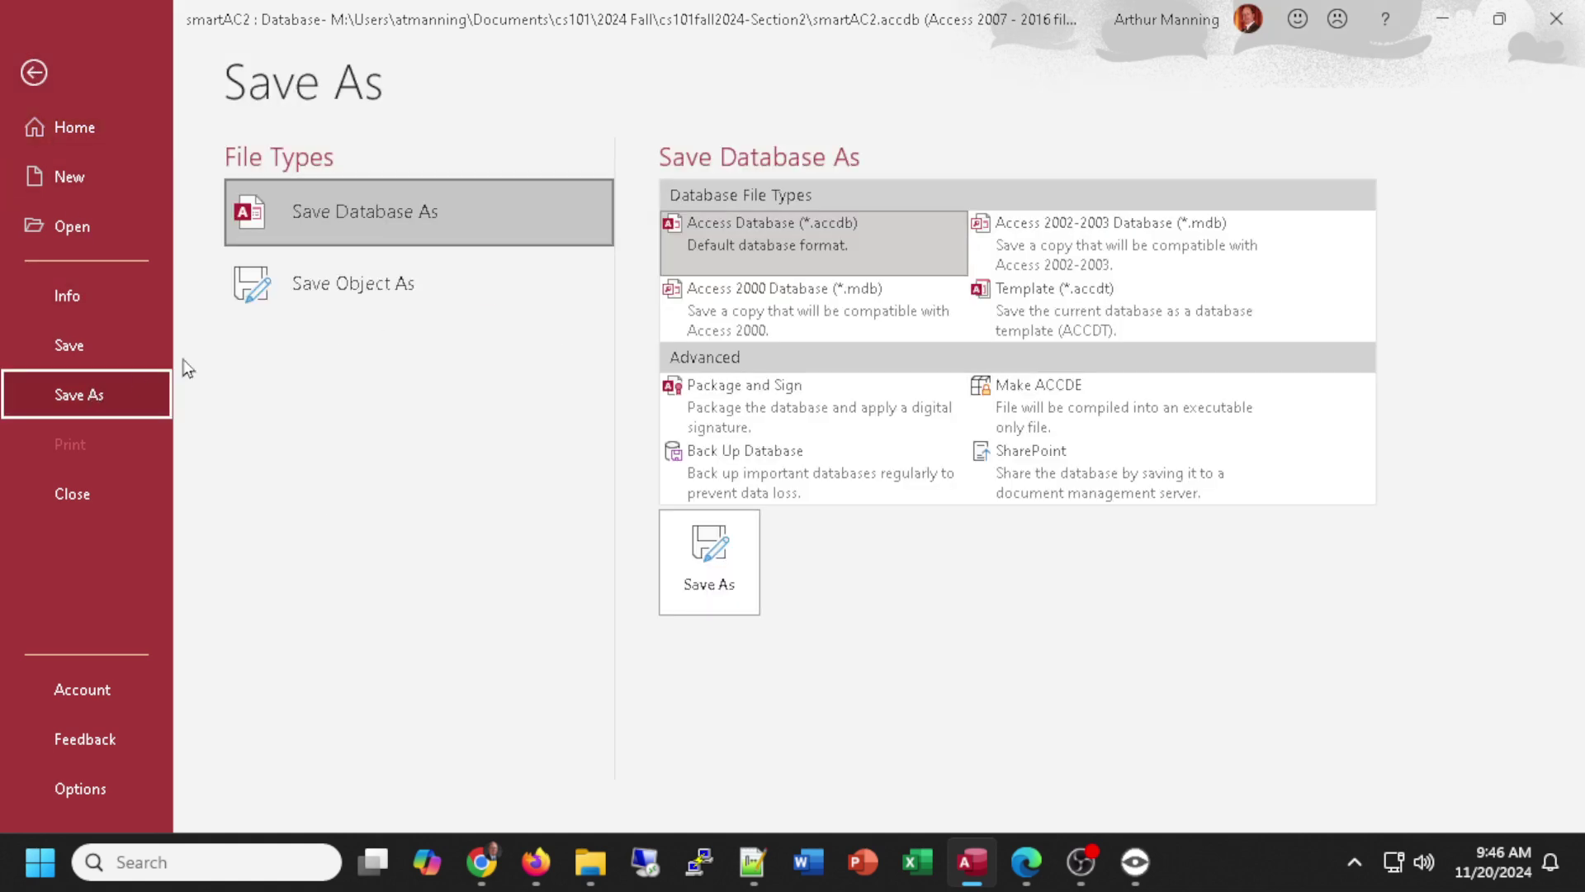
pyautogui.click(368, 283)
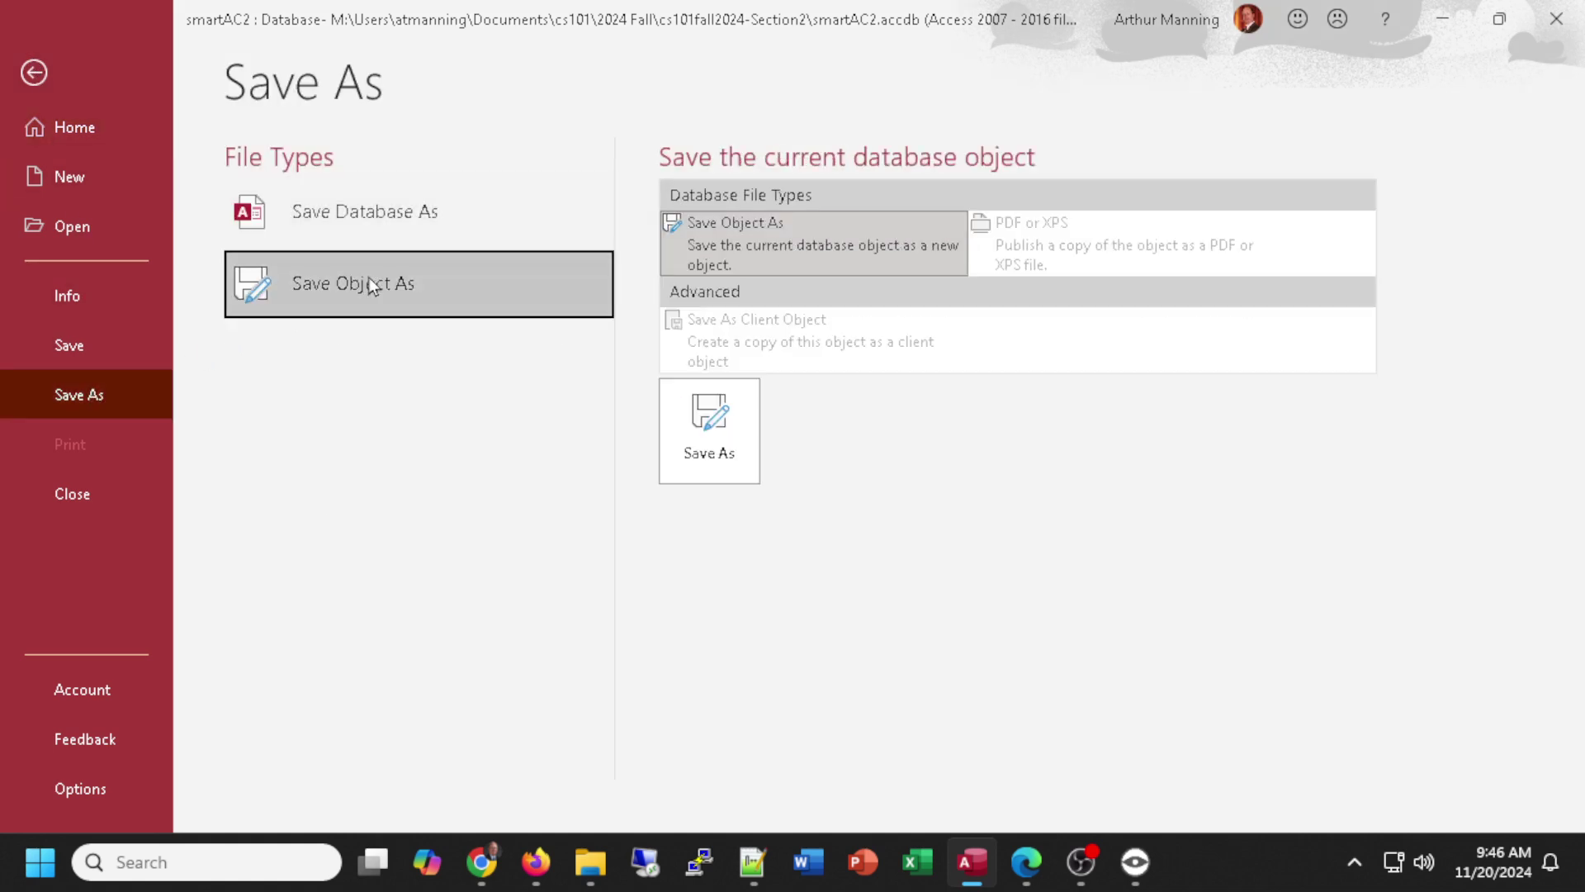
pyautogui.click(724, 420)
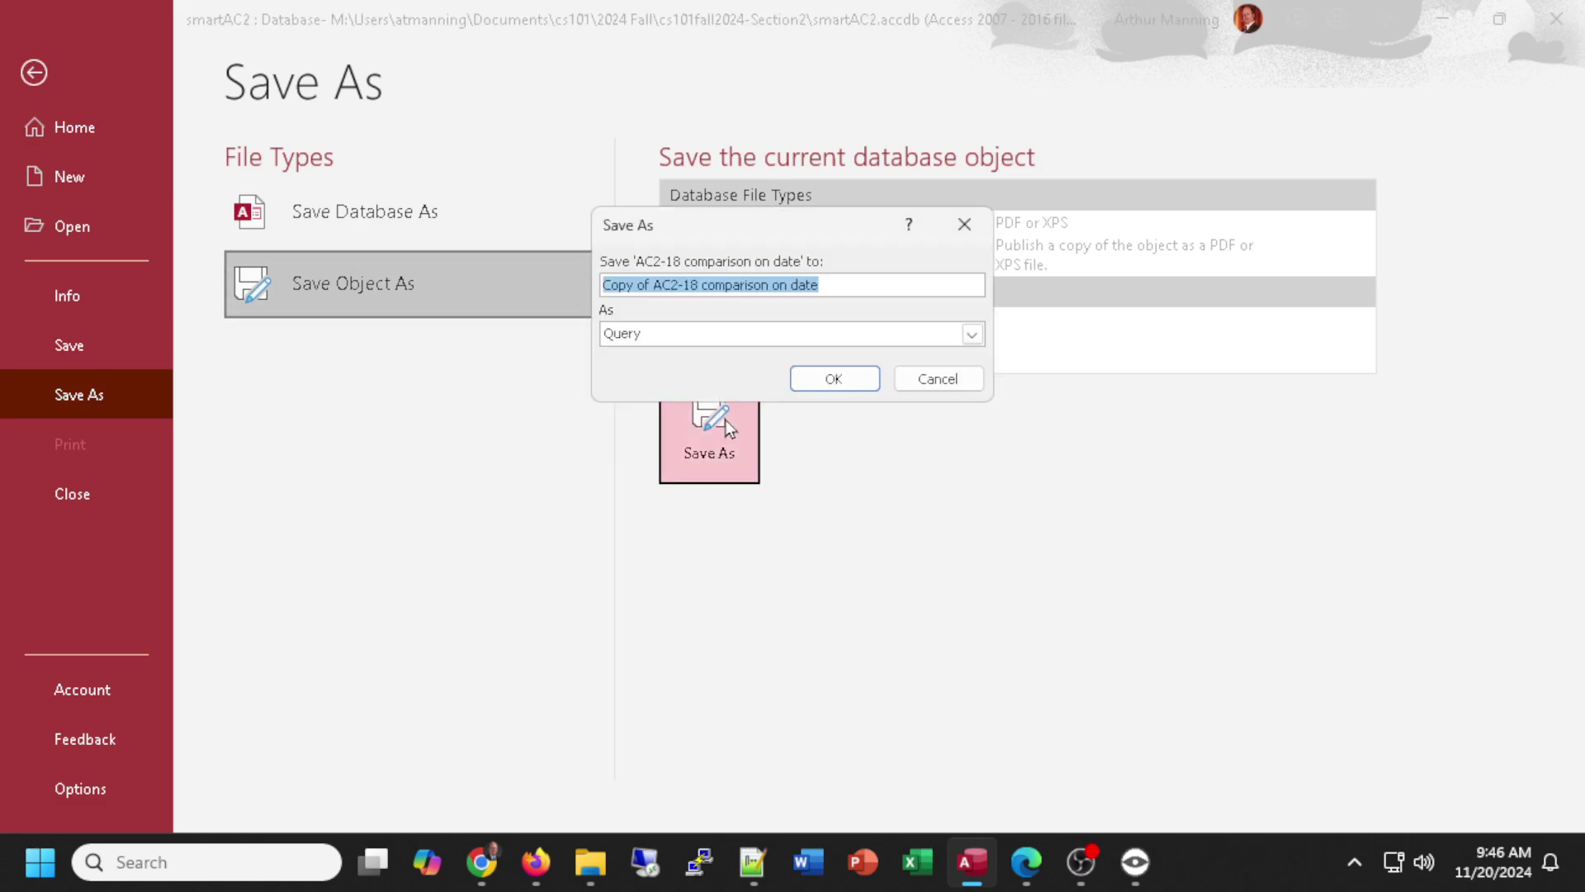
pyautogui.write('AC')
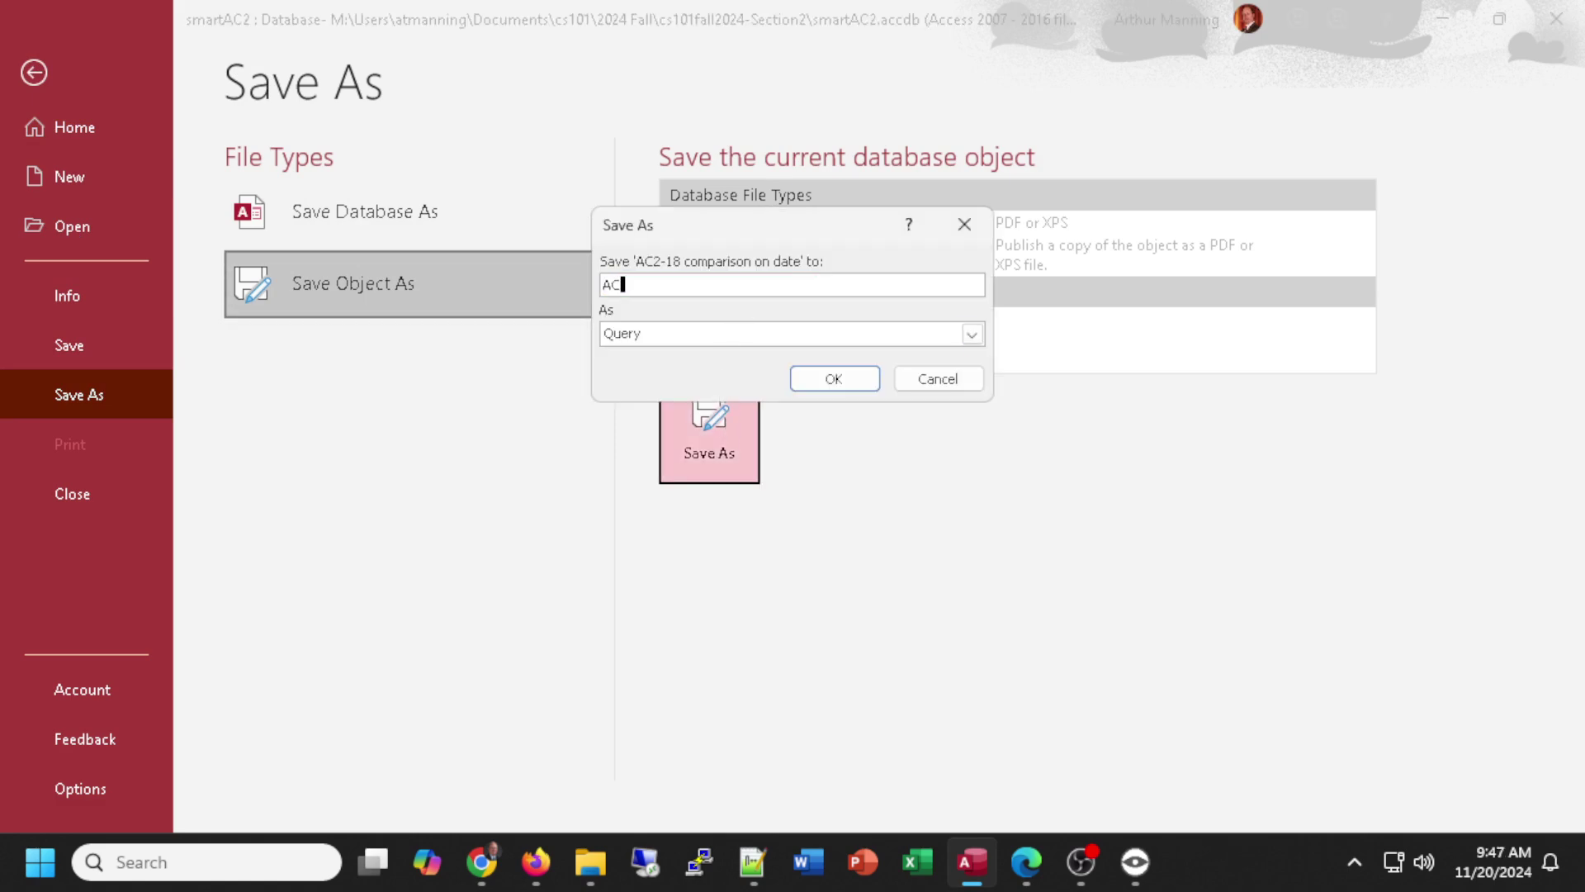
pyautogui.write('2-20 compound criteria AND')
pyautogui.click(836, 379)
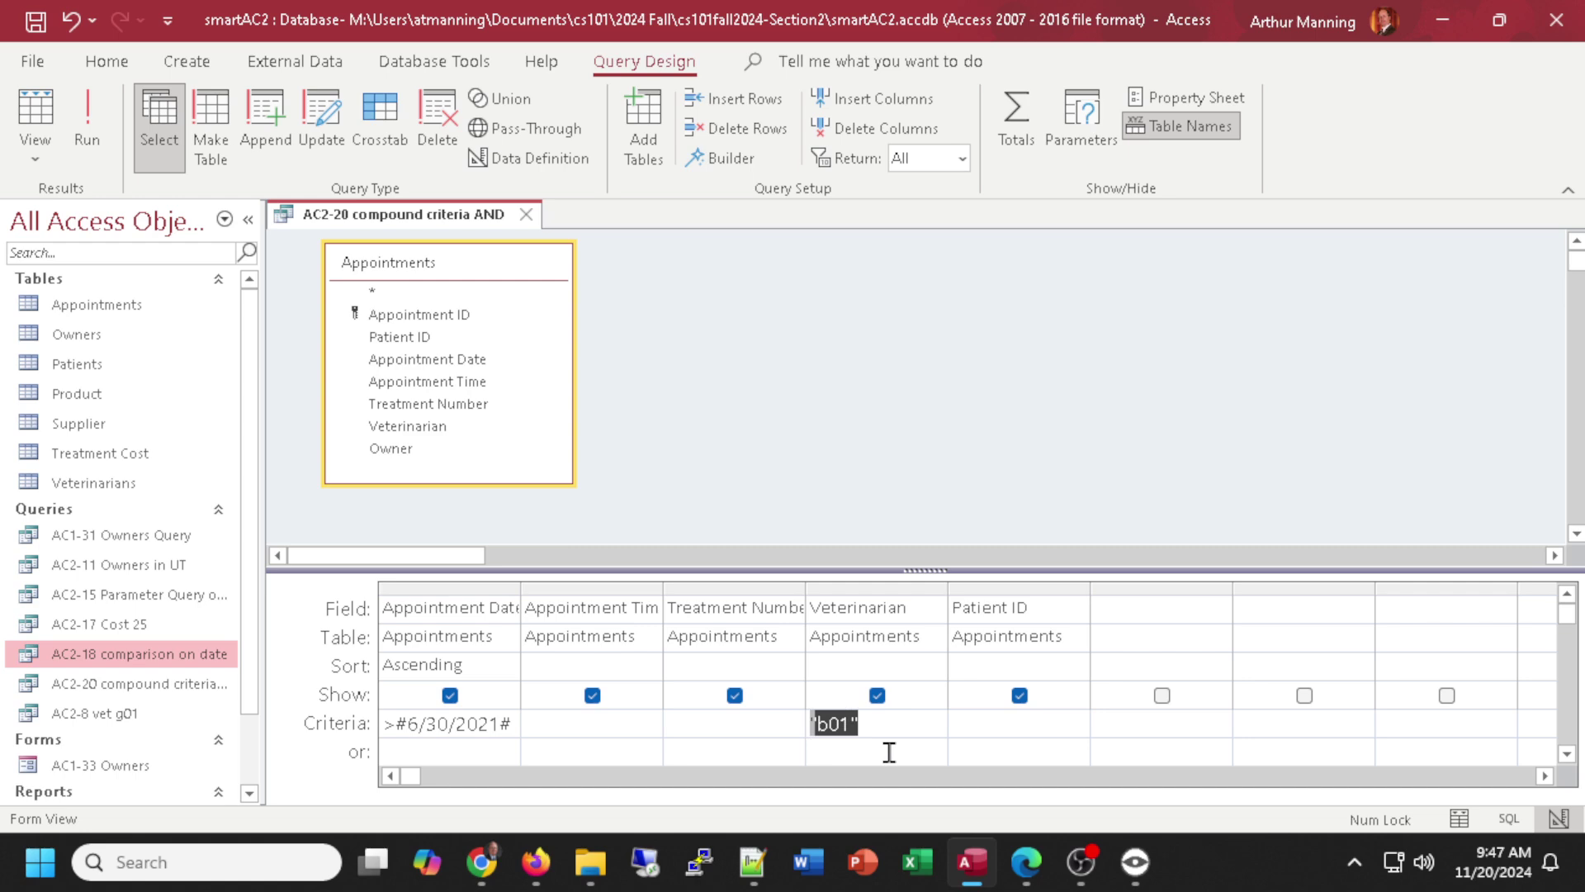
# Move the Veterinarian criterion b01 from the Criteria row to the or row, preview the results in Datasheet view, and return to Design view.
pyautogui.click(909, 721)
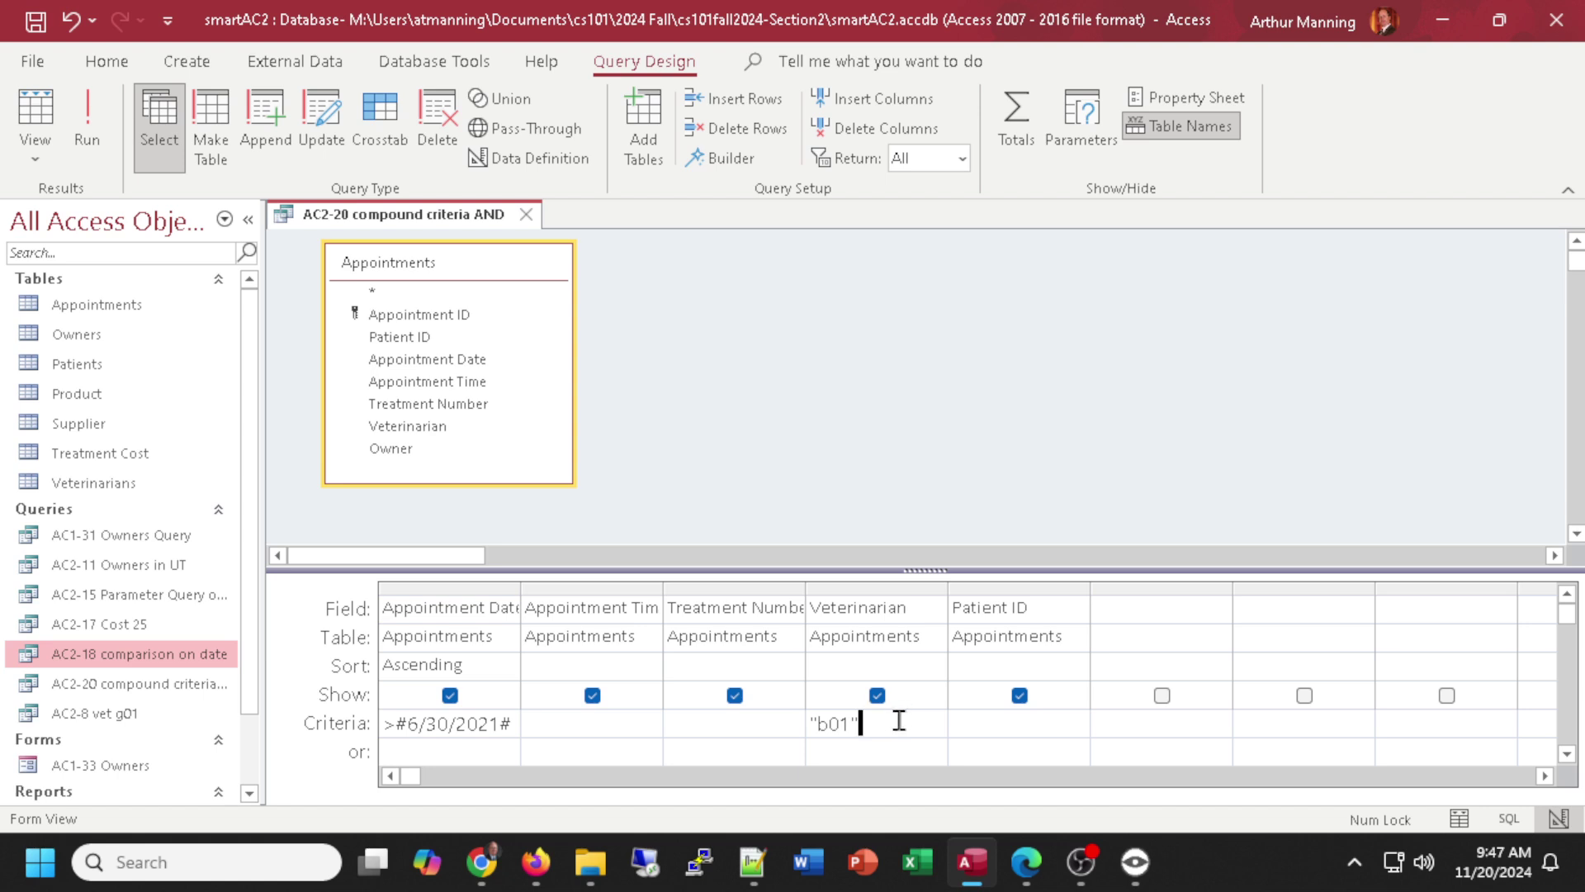
pyautogui.click(808, 723)
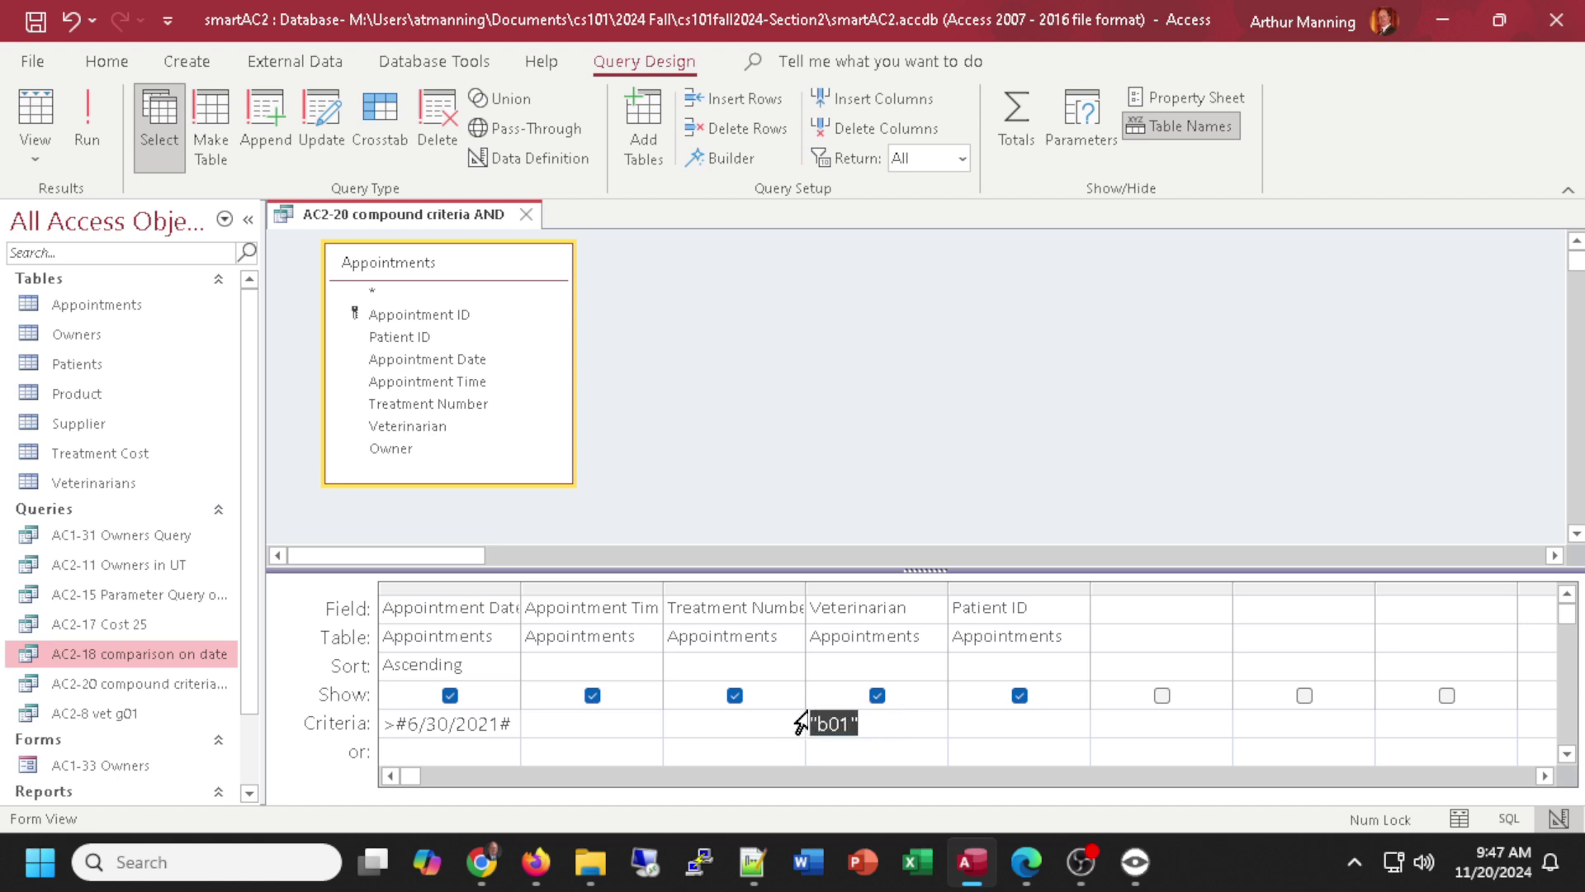
pyautogui.press('F12')
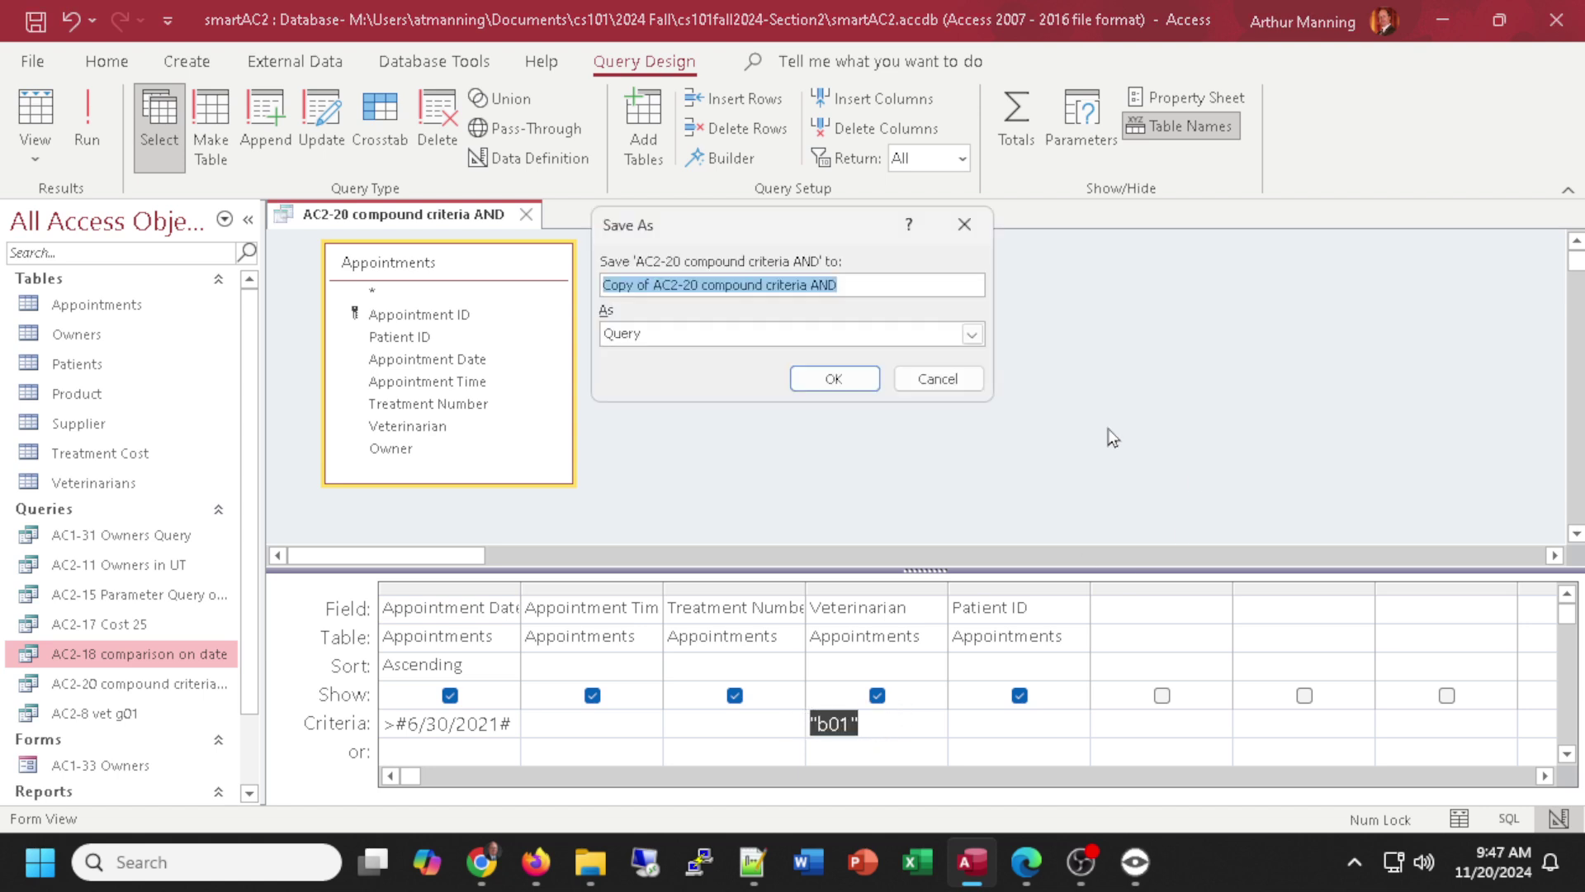
pyautogui.click(921, 380)
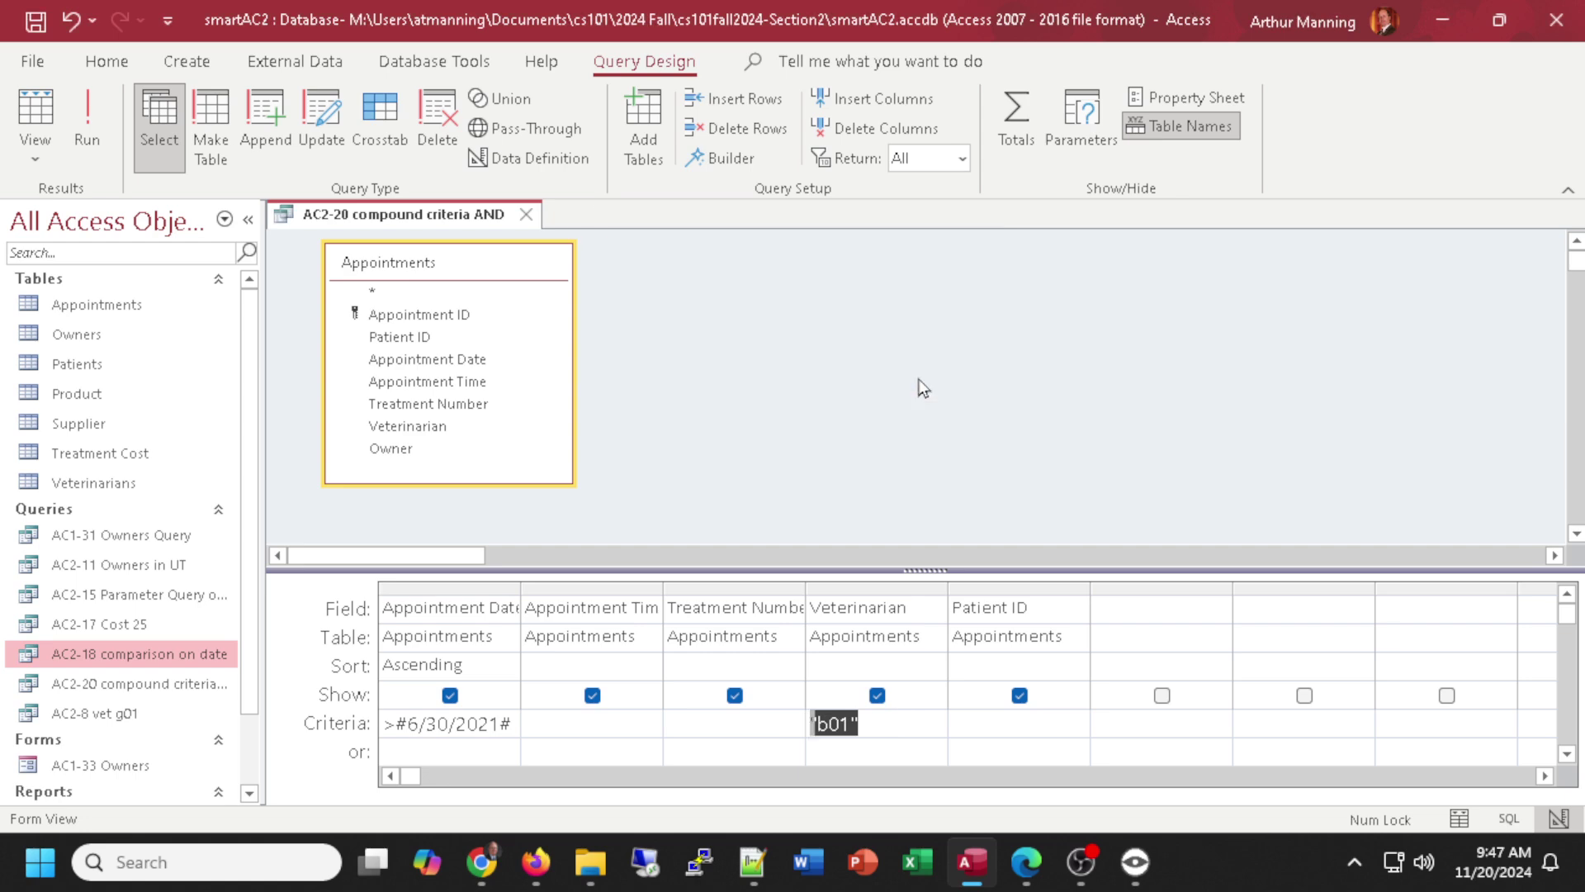
pyautogui.press('Delete')
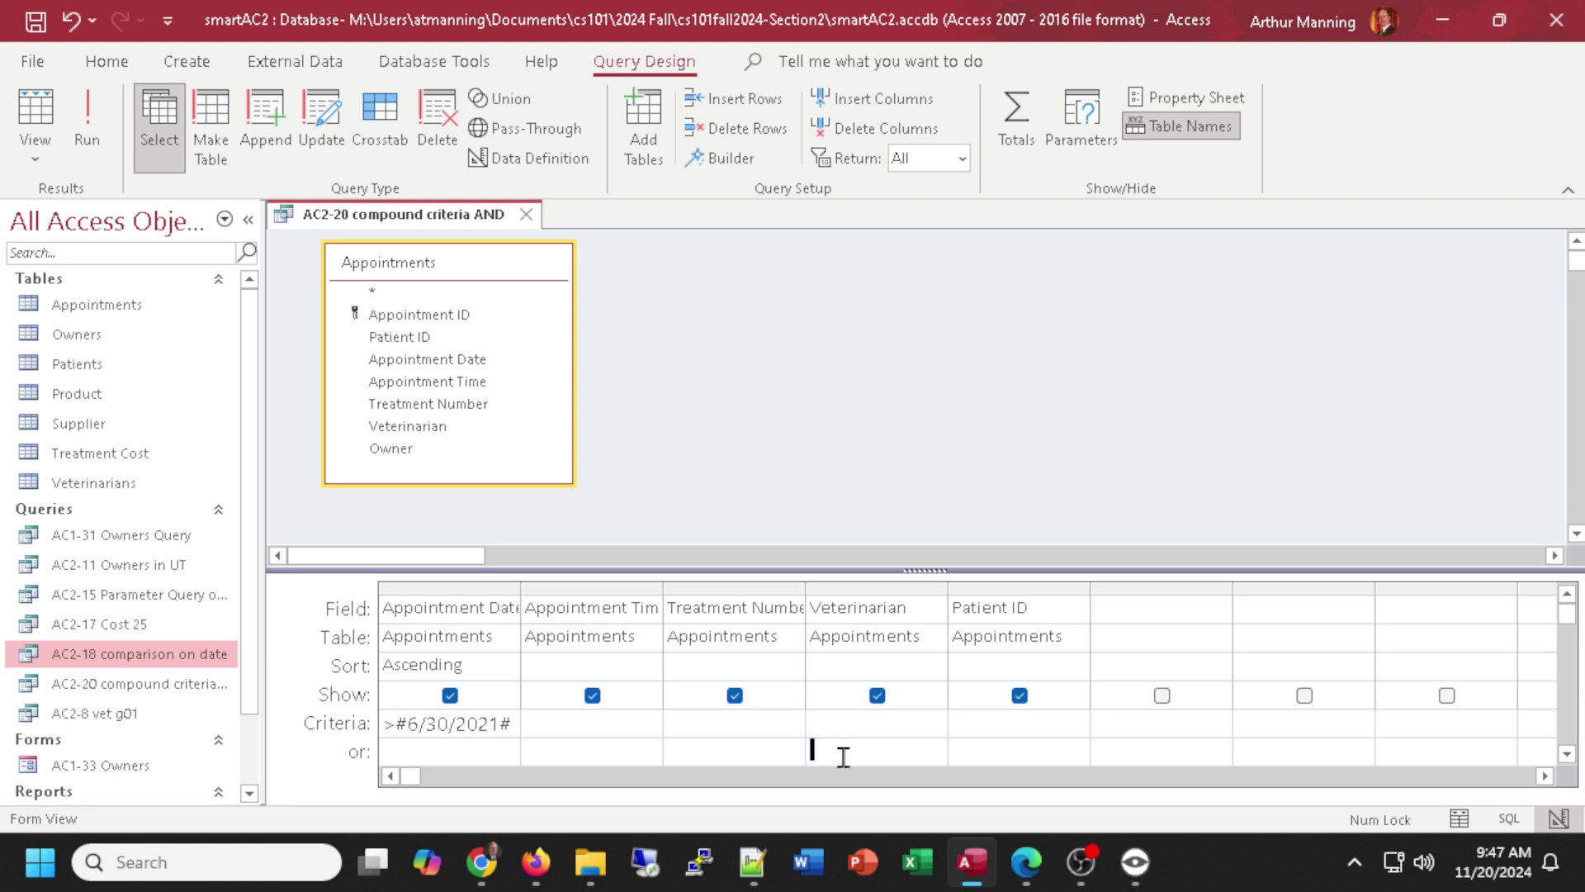
pyautogui.write('b01')
pyautogui.click(995, 750)
pyautogui.click(43, 112)
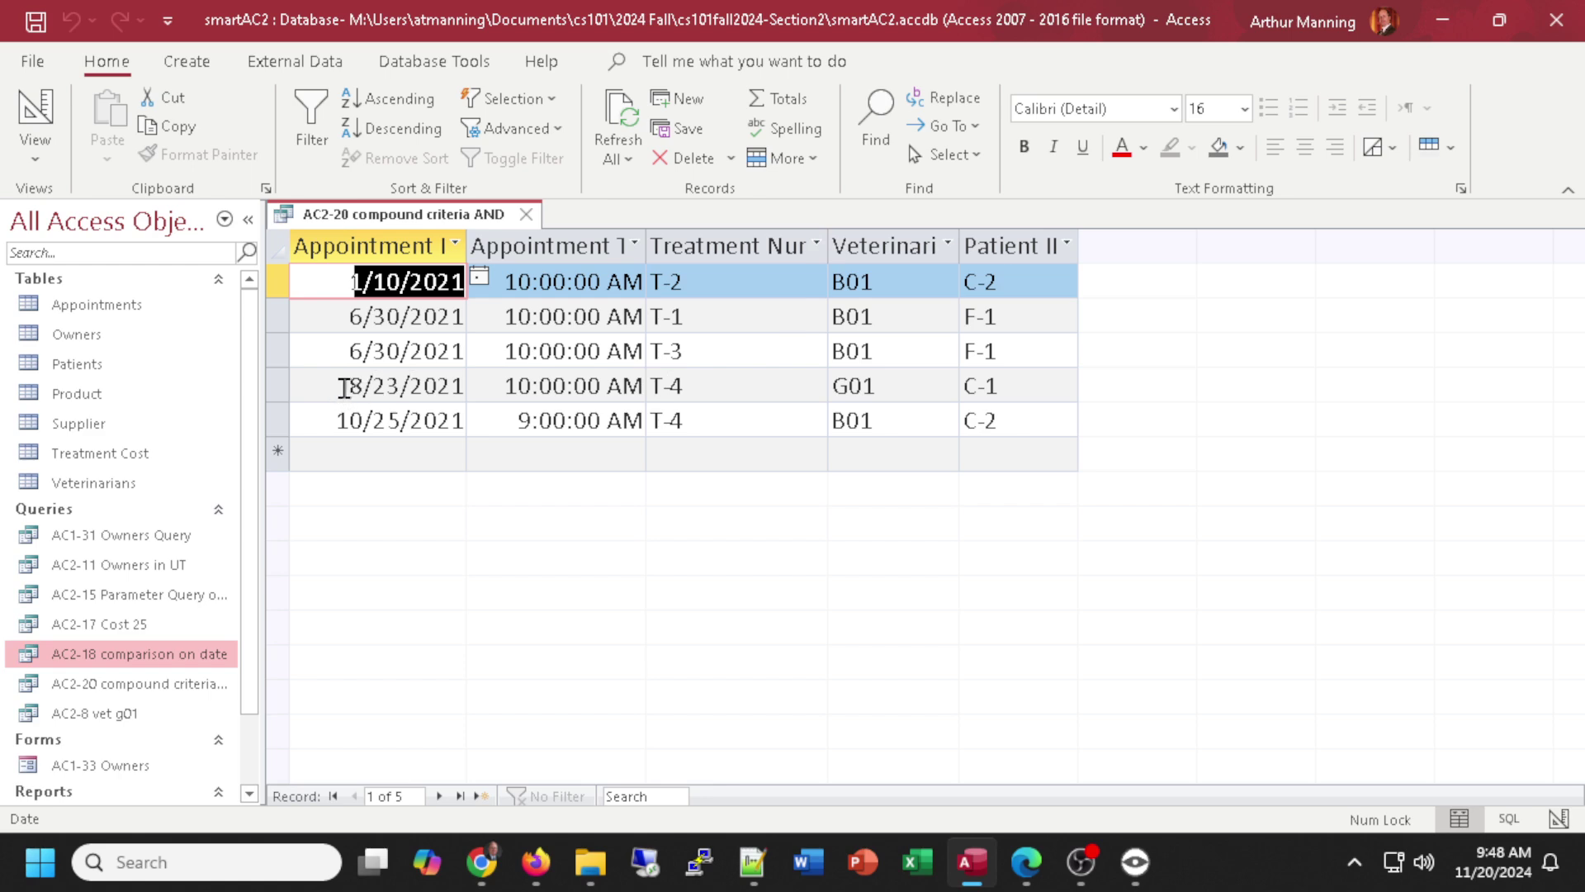
pyautogui.click(47, 119)
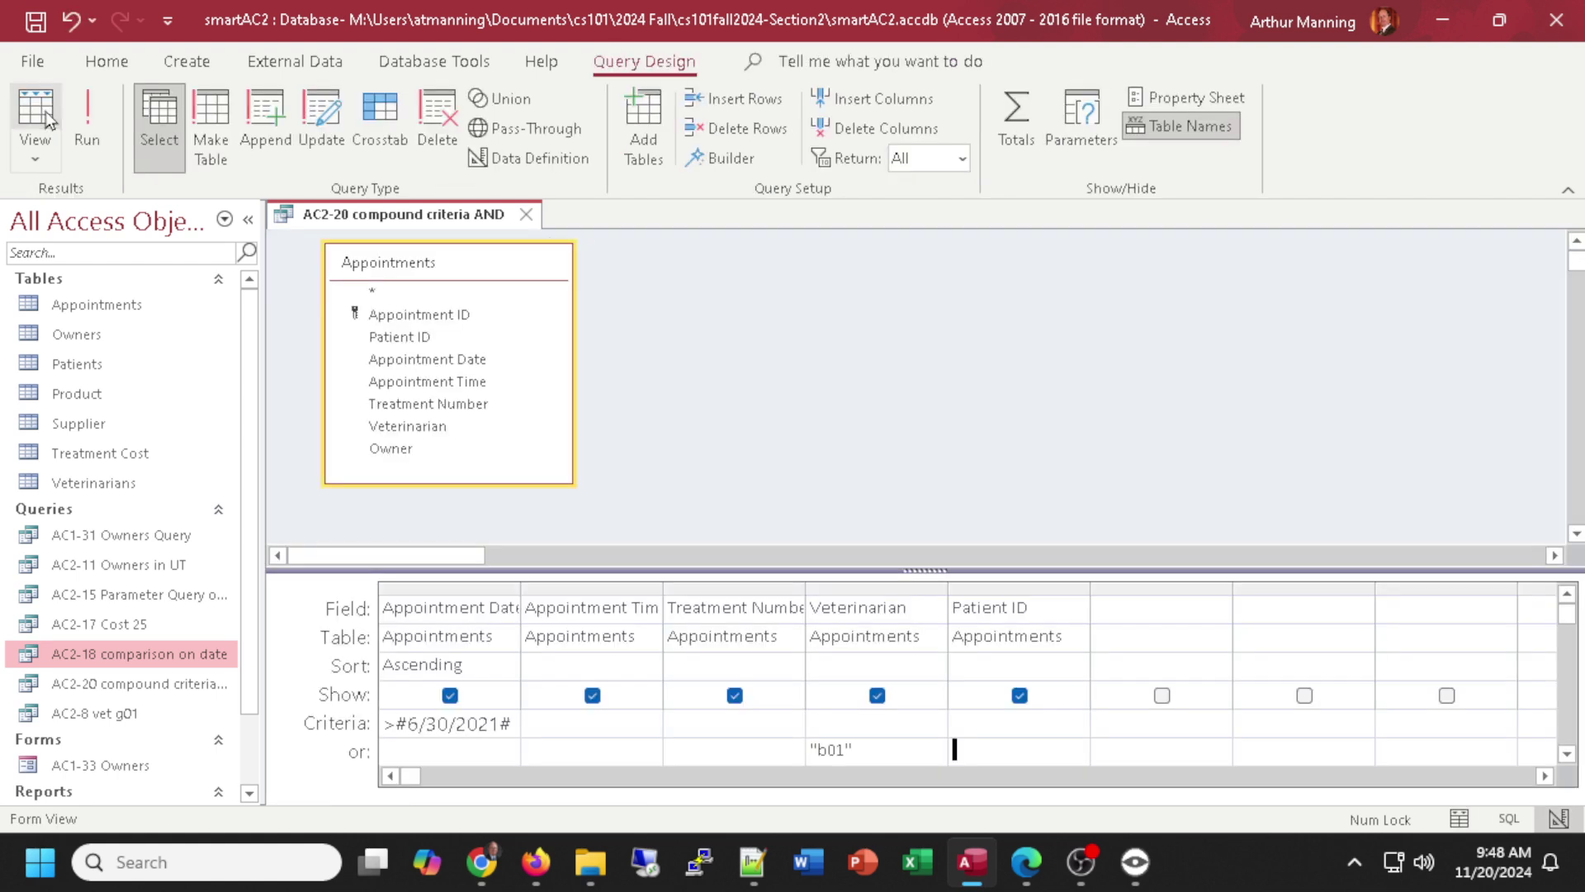
# Enlarge the query design grid to show more or rows, and compare the criteria with the results in Datasheet view.
pyautogui.click(954, 749)
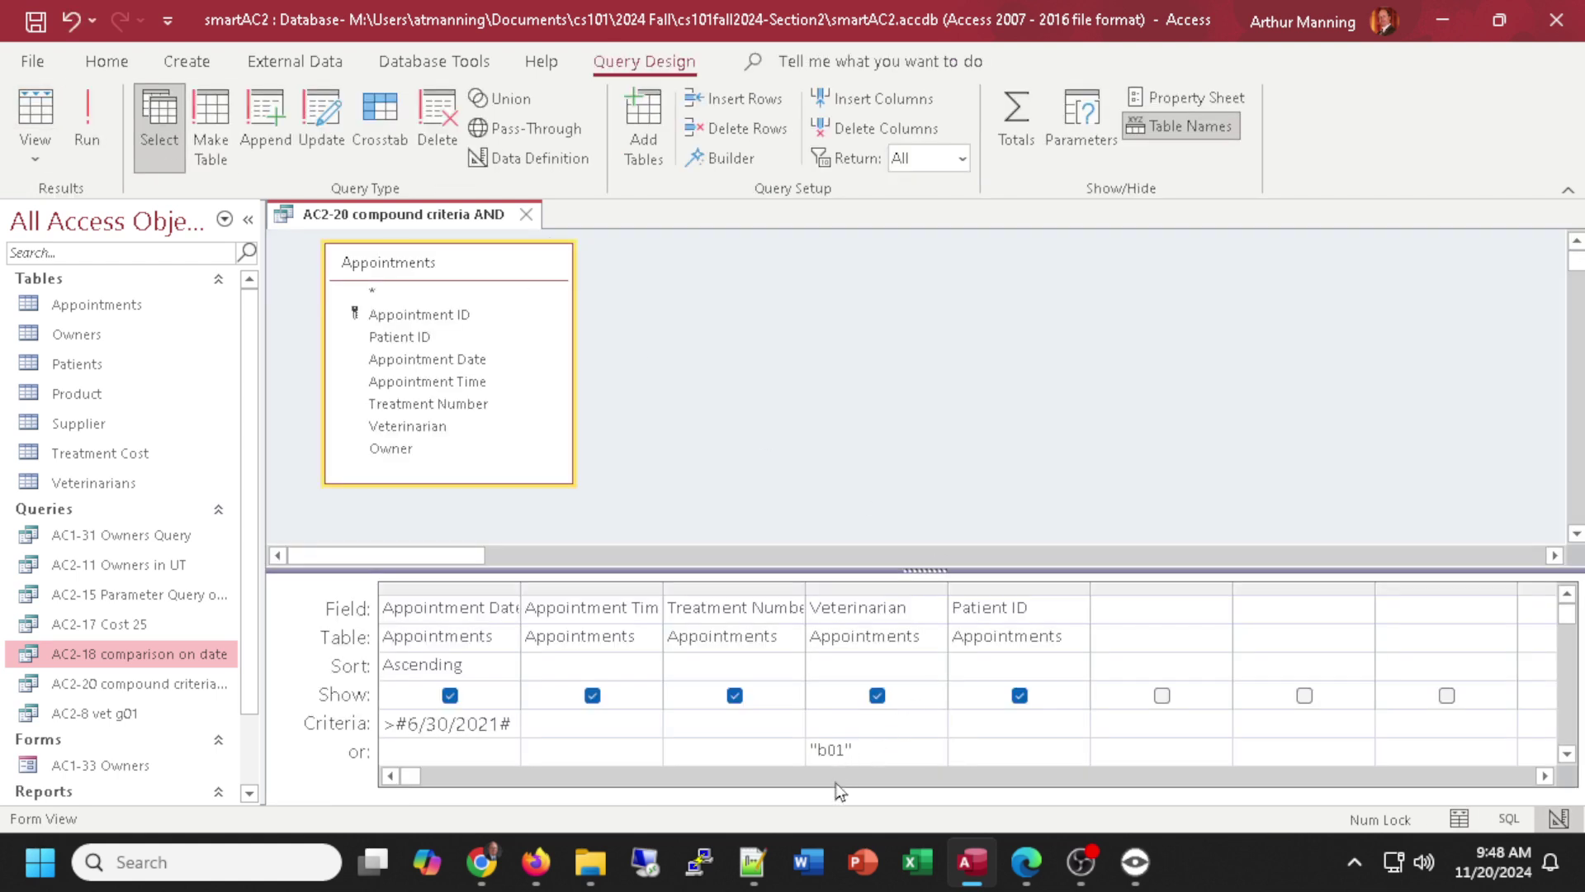
pyautogui.moveTo(747, 570); pyautogui.dragTo(746, 512)
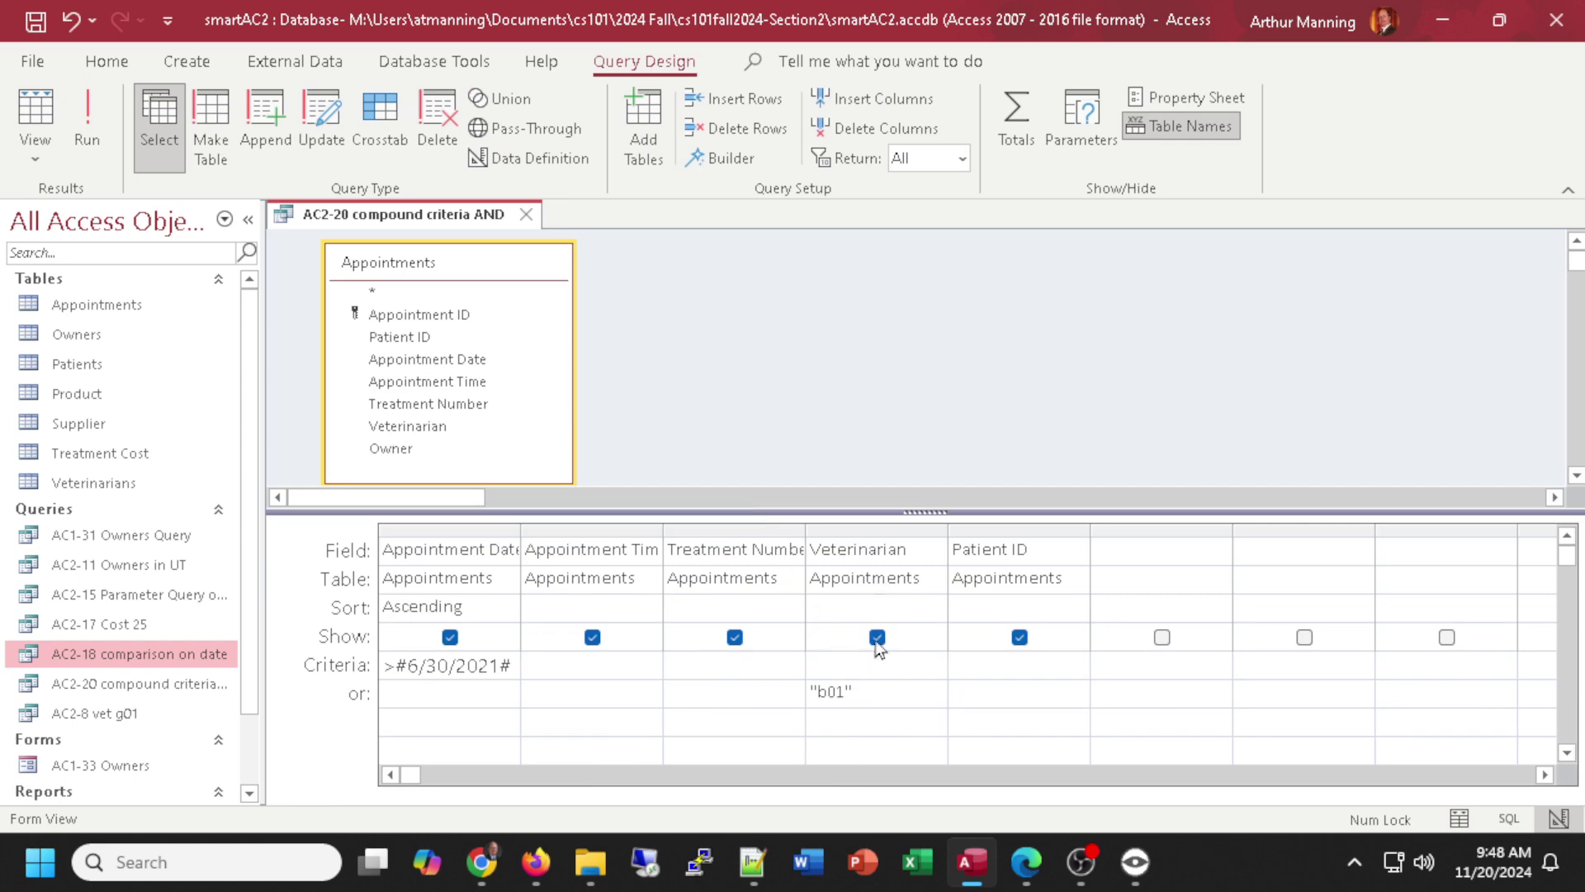
pyautogui.click(856, 719)
pyautogui.click(722, 723)
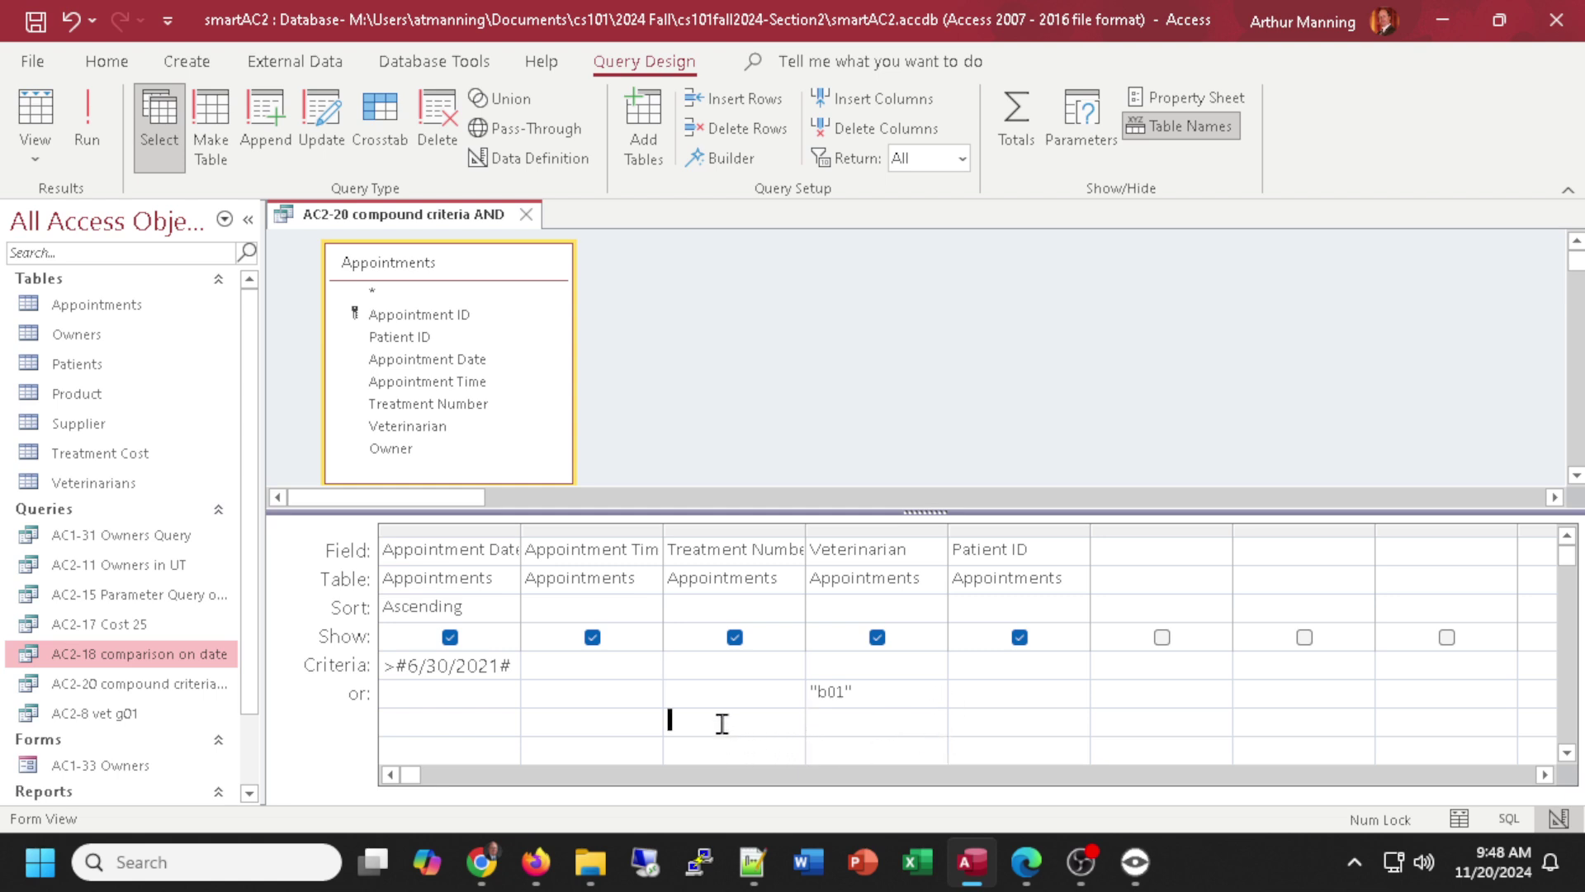
pyautogui.click(541, 726)
pyautogui.click(615, 747)
pyautogui.click(880, 742)
pyautogui.click(629, 665)
pyautogui.click(52, 124)
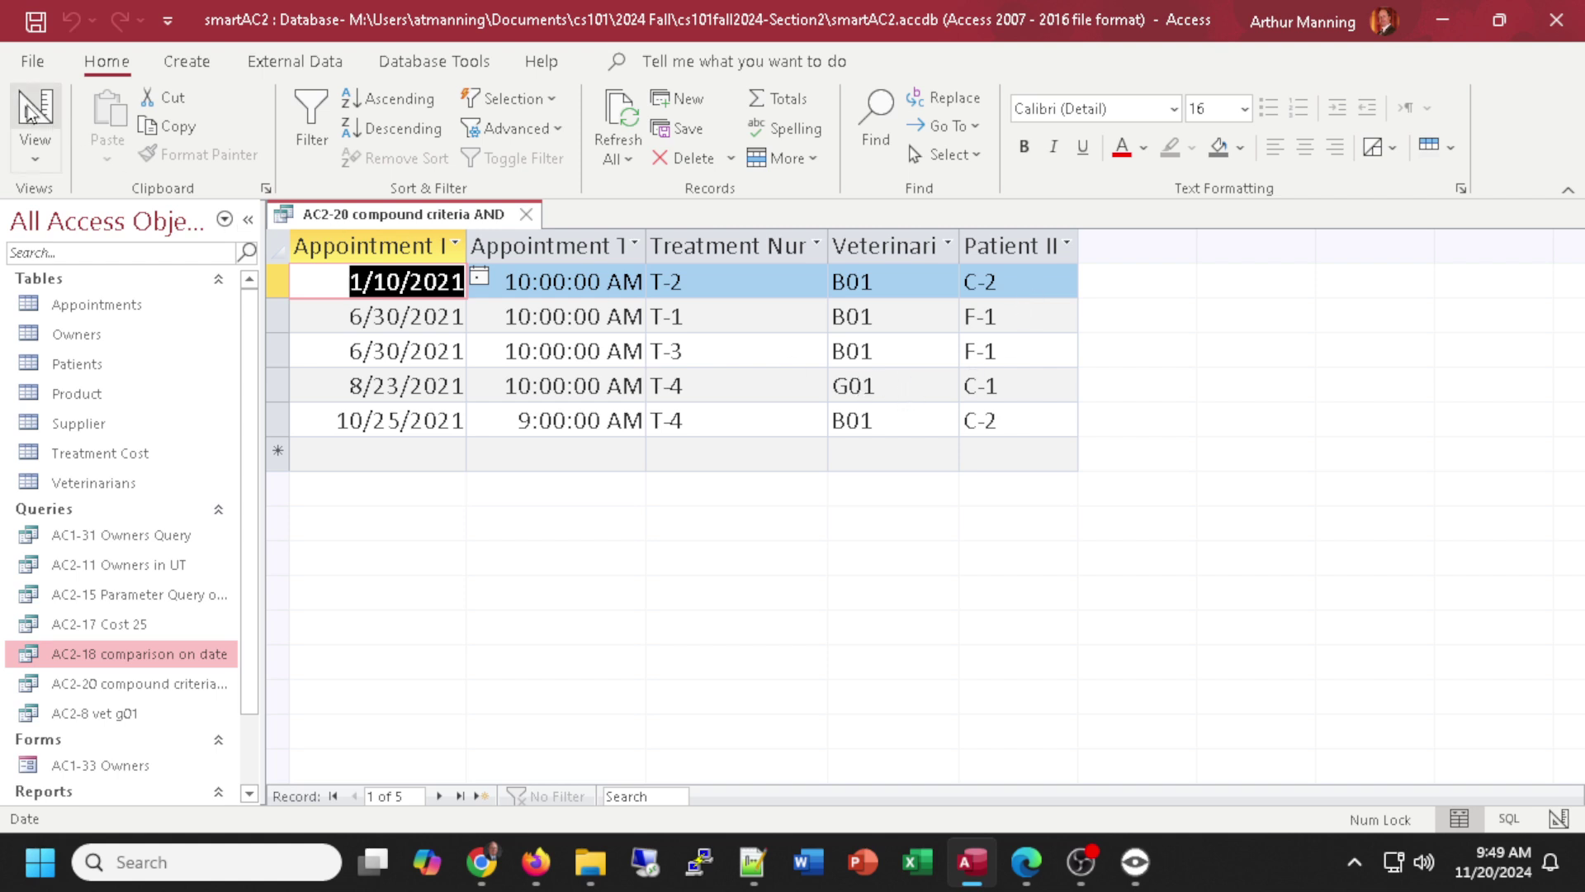
pyautogui.click(51, 120)
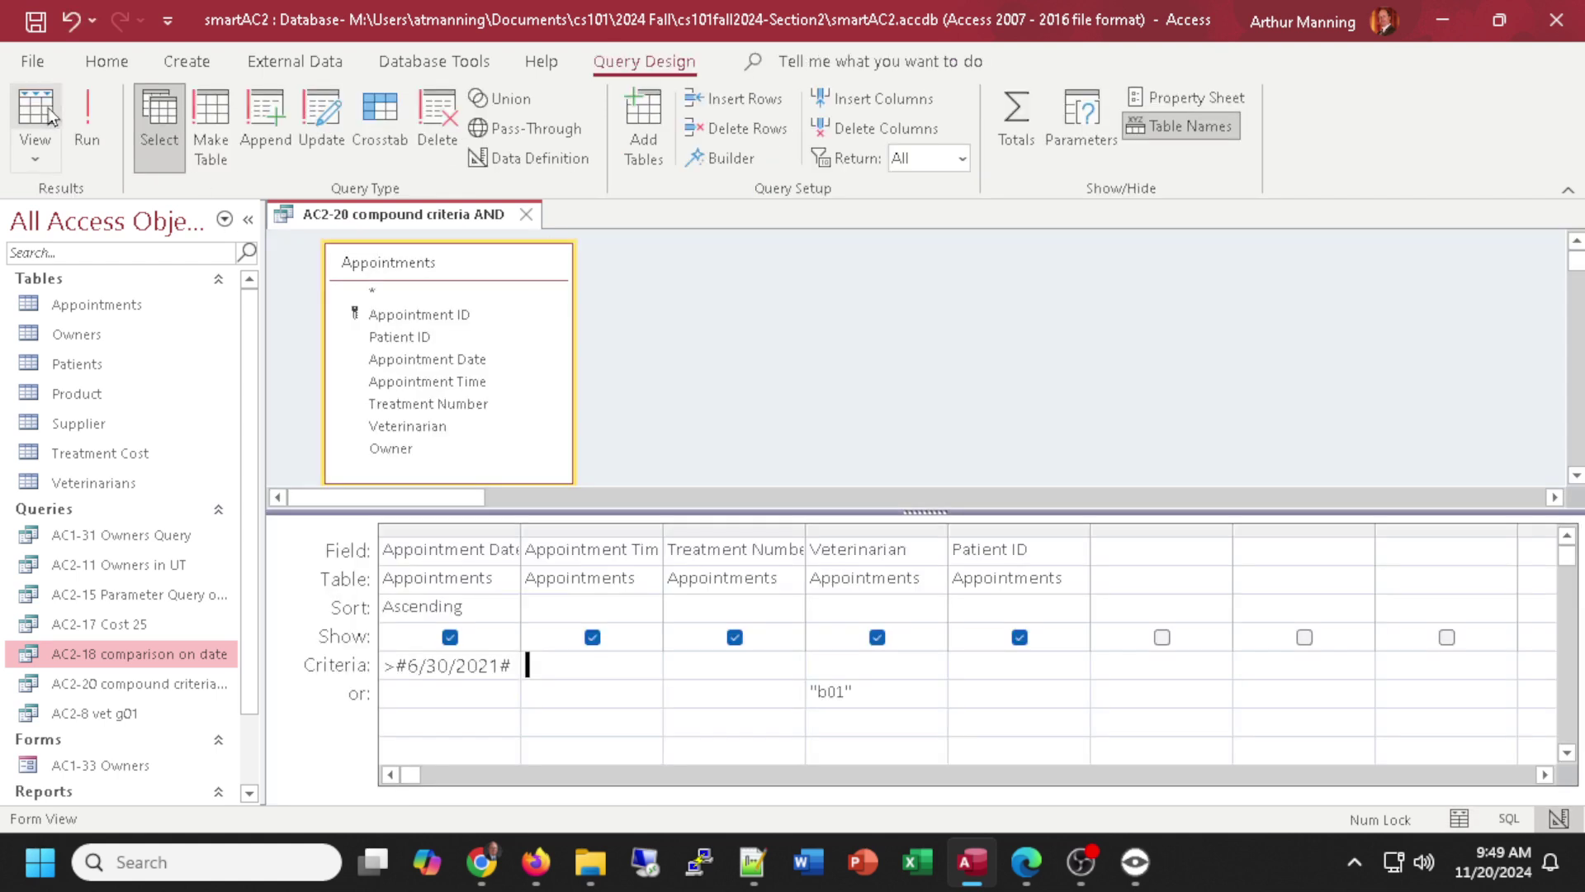
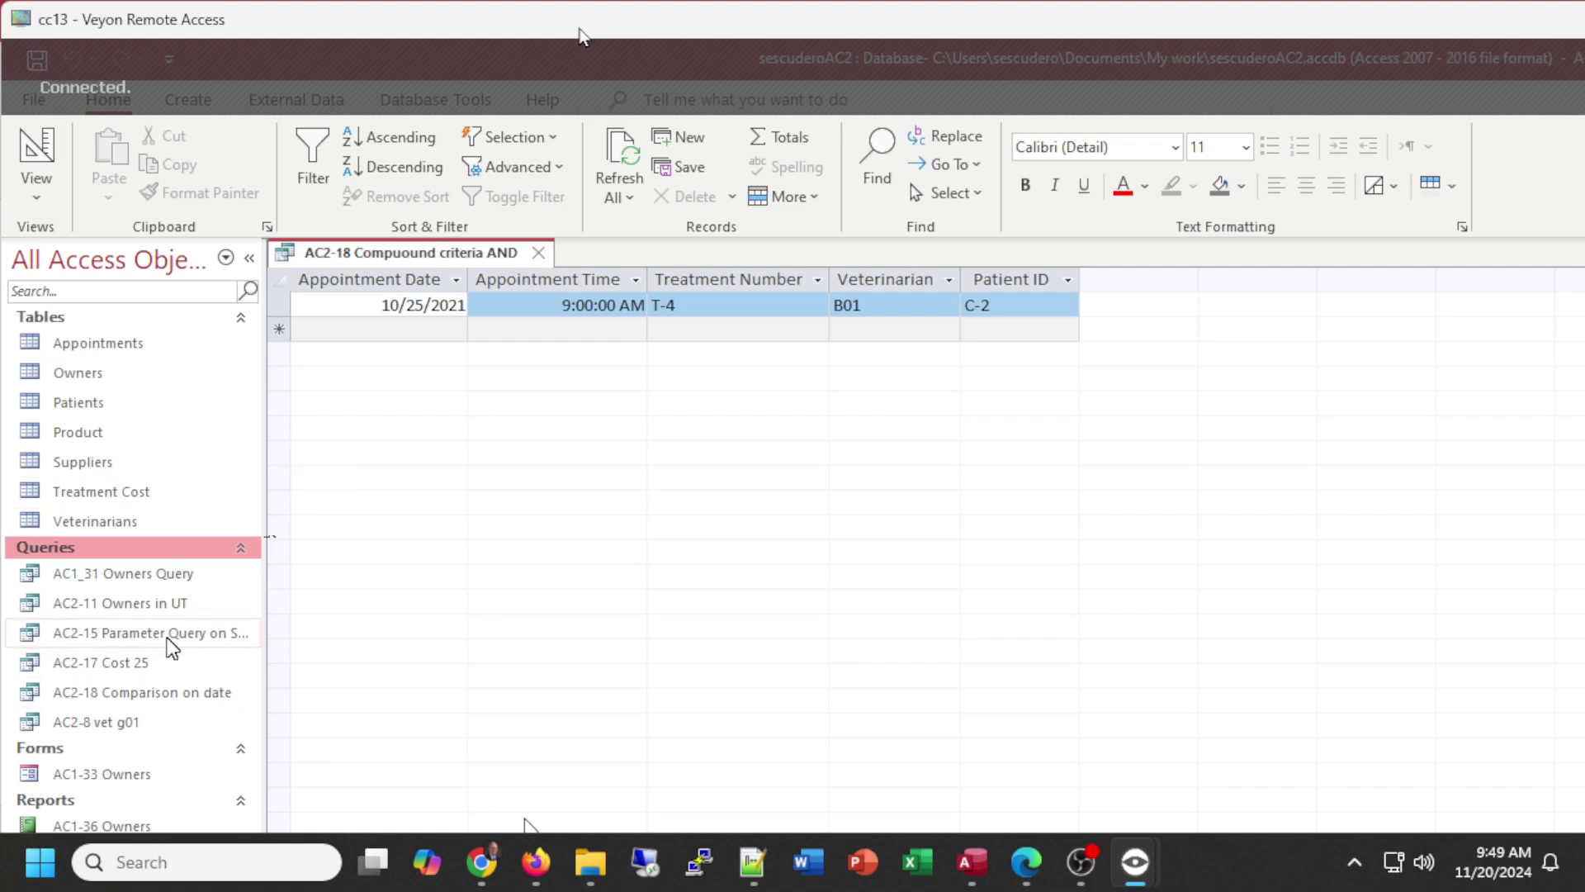
# In the remote cc13 session, open AC2-18 Comparison on date and try to save it as a copy under the suggested name.
pyautogui.doubleClick(184, 694)
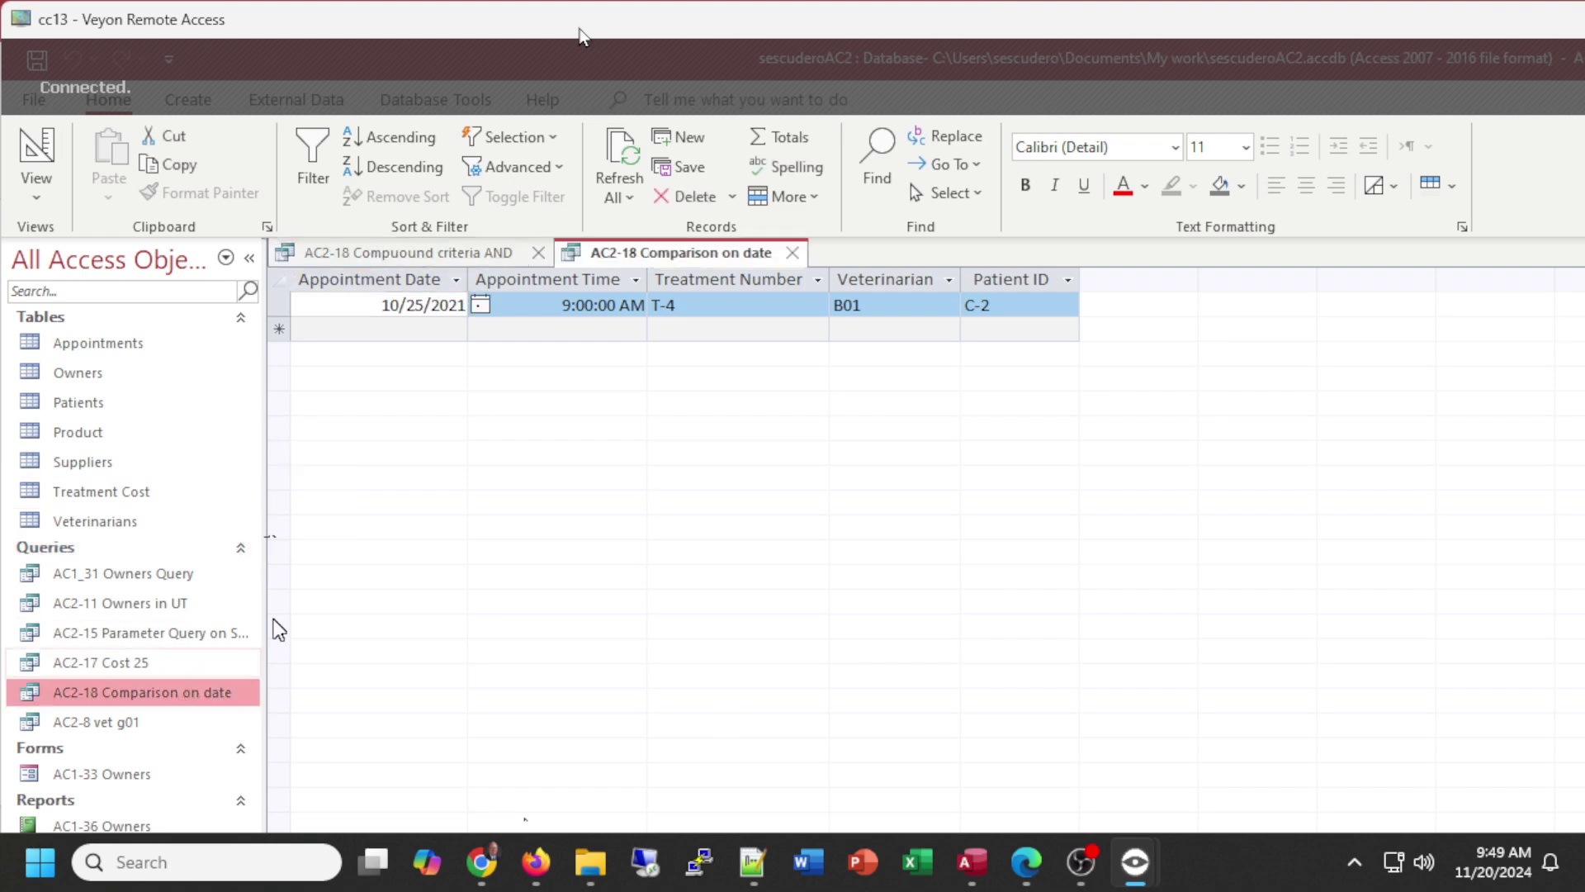
pyautogui.click(33, 103)
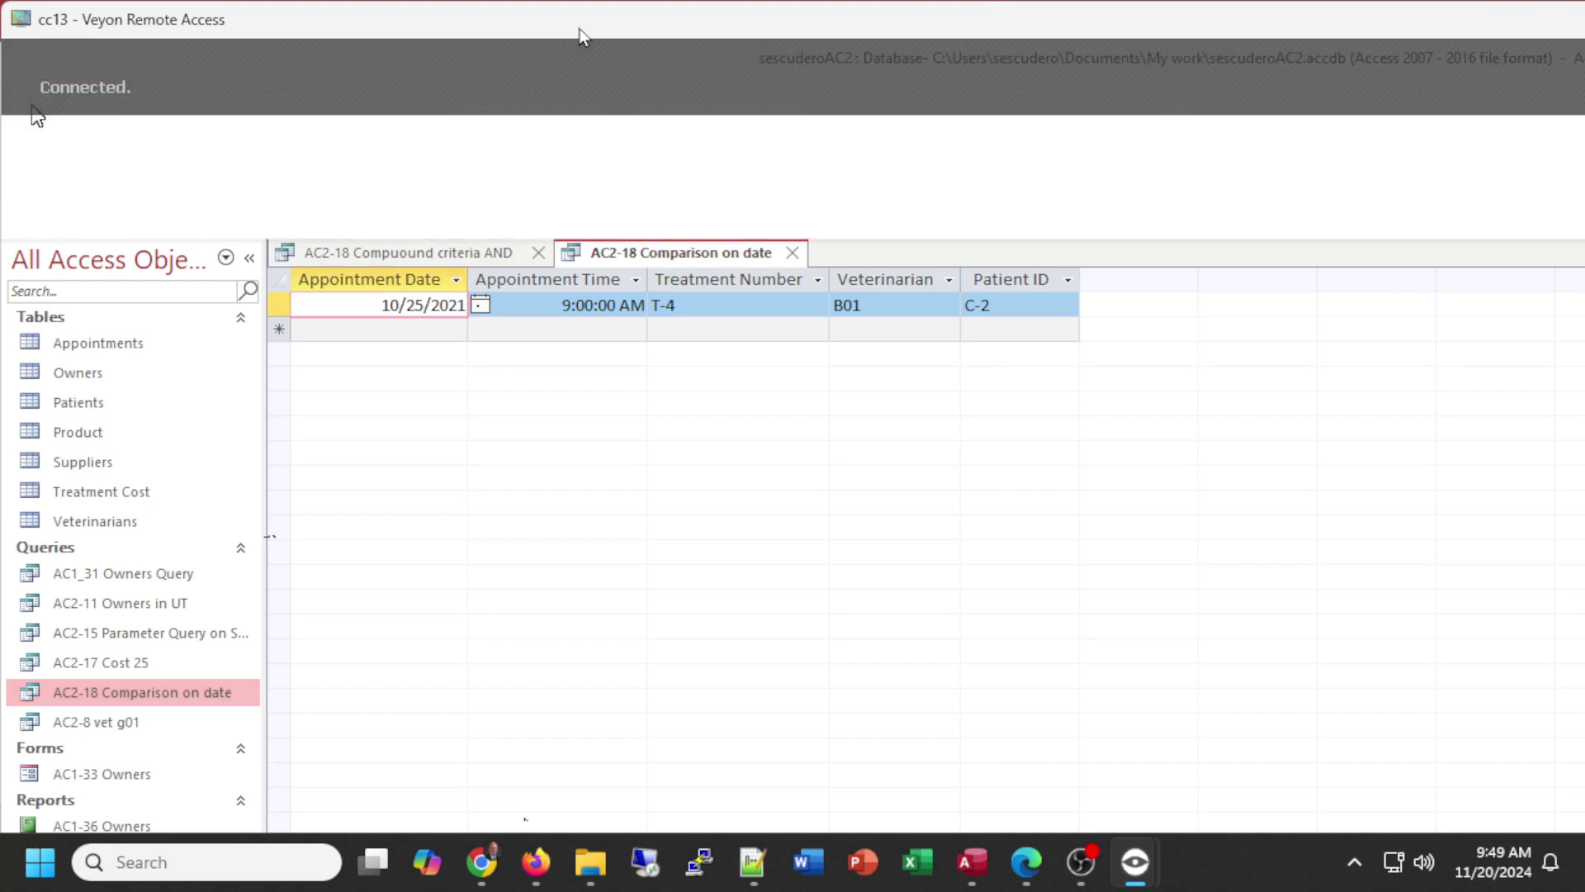
pyautogui.click(124, 425)
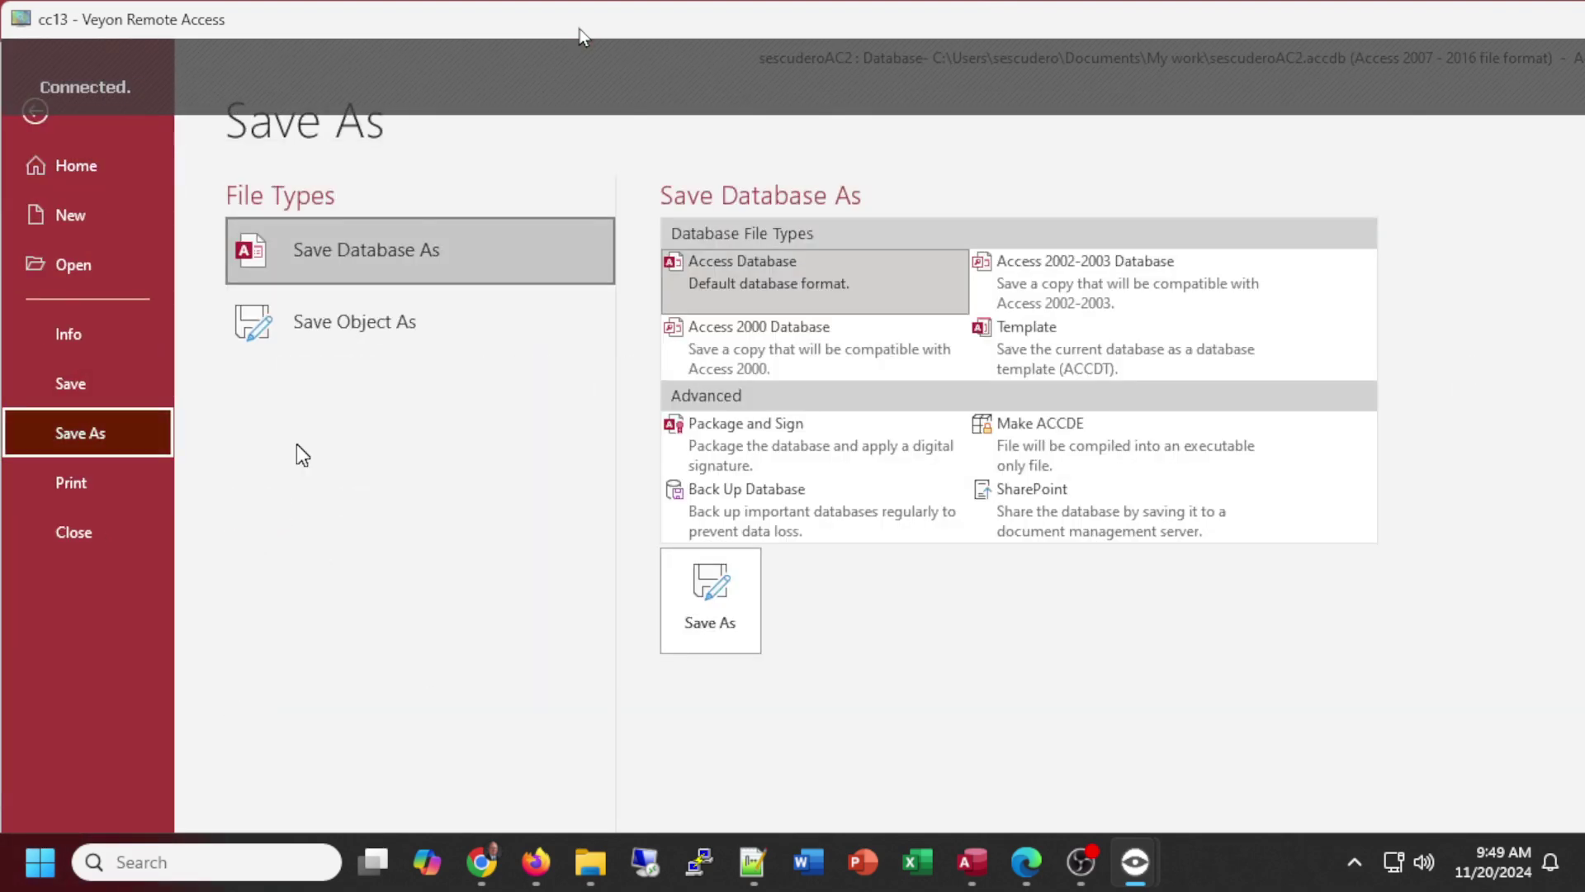
pyautogui.click(393, 345)
pyautogui.click(690, 497)
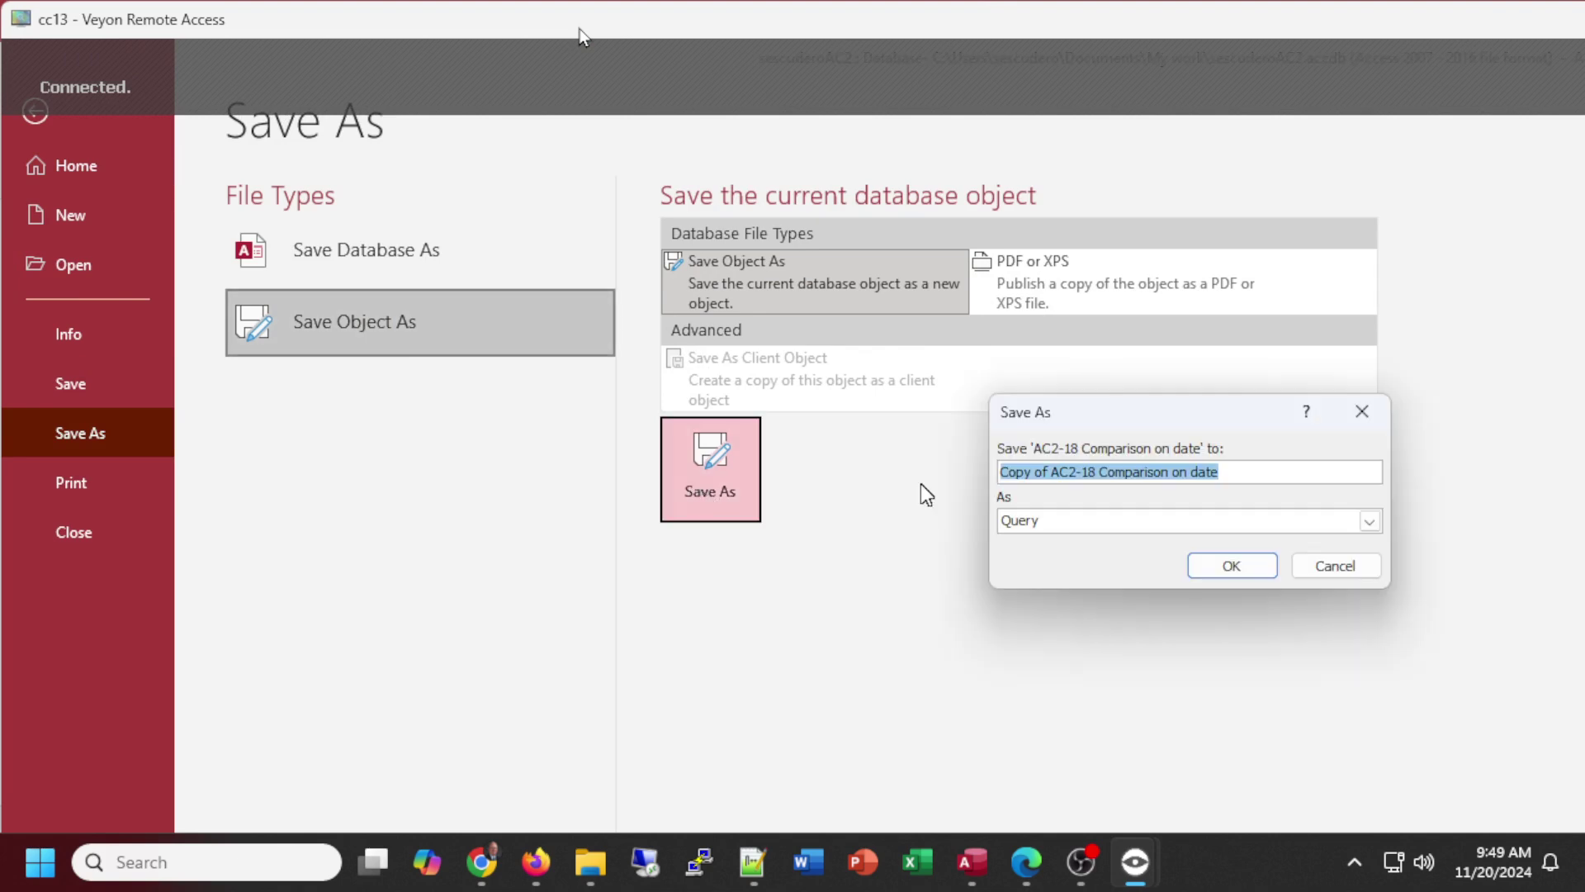
pyautogui.click(1247, 570)
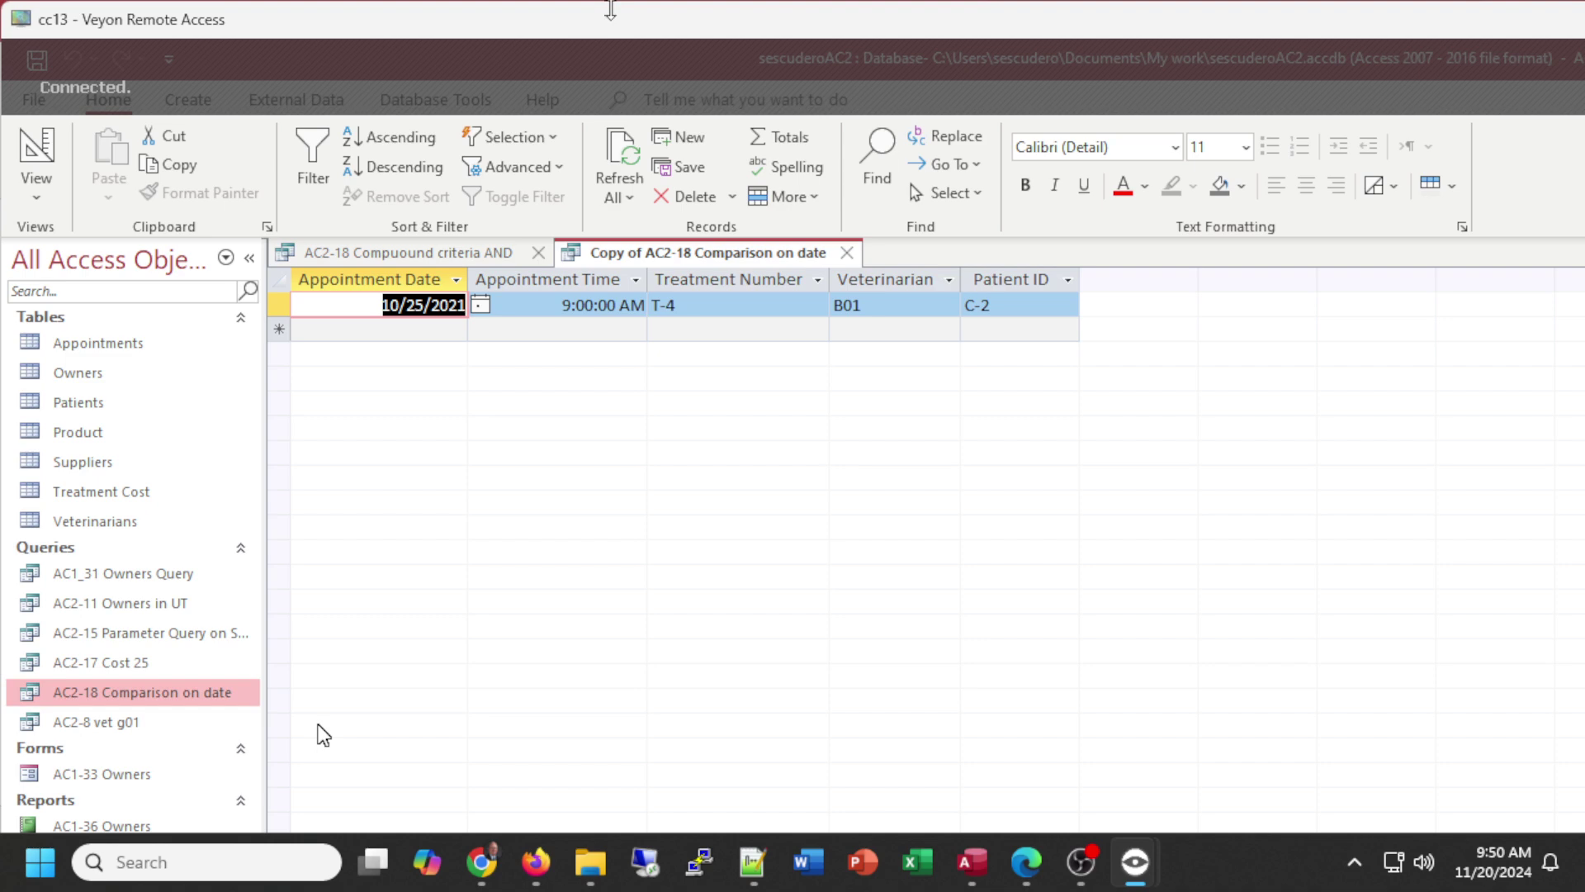
# Close the copied query, reopen AC2-18 Comparison on date, and close it along with AC2-18 Compuound criteria AND.
pyautogui.click(844, 252)
pyautogui.doubleClick(169, 694)
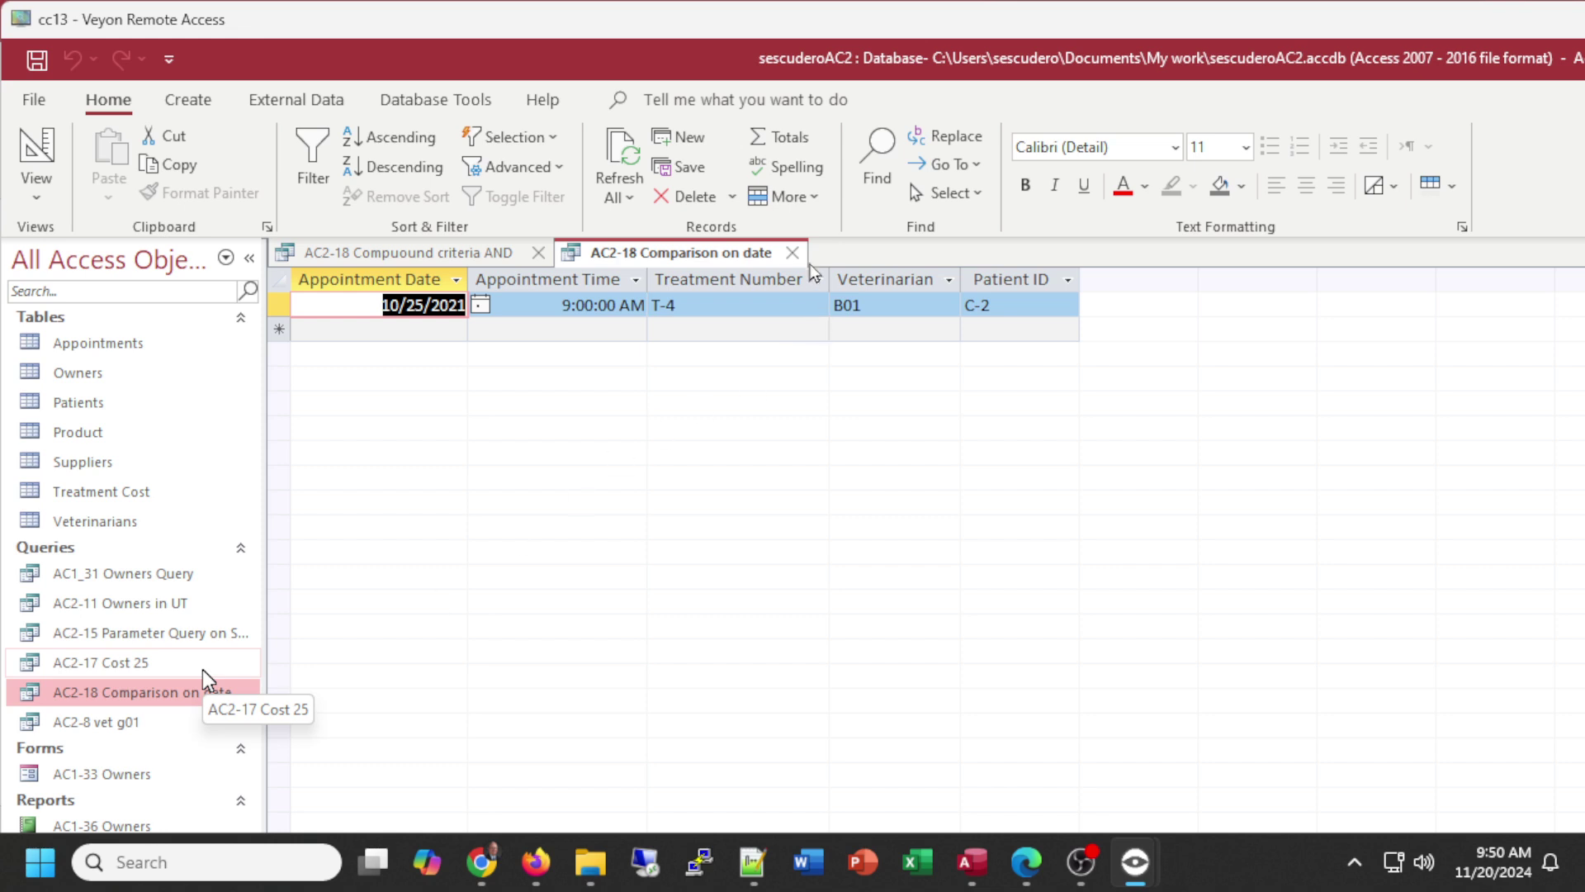
pyautogui.click(538, 252)
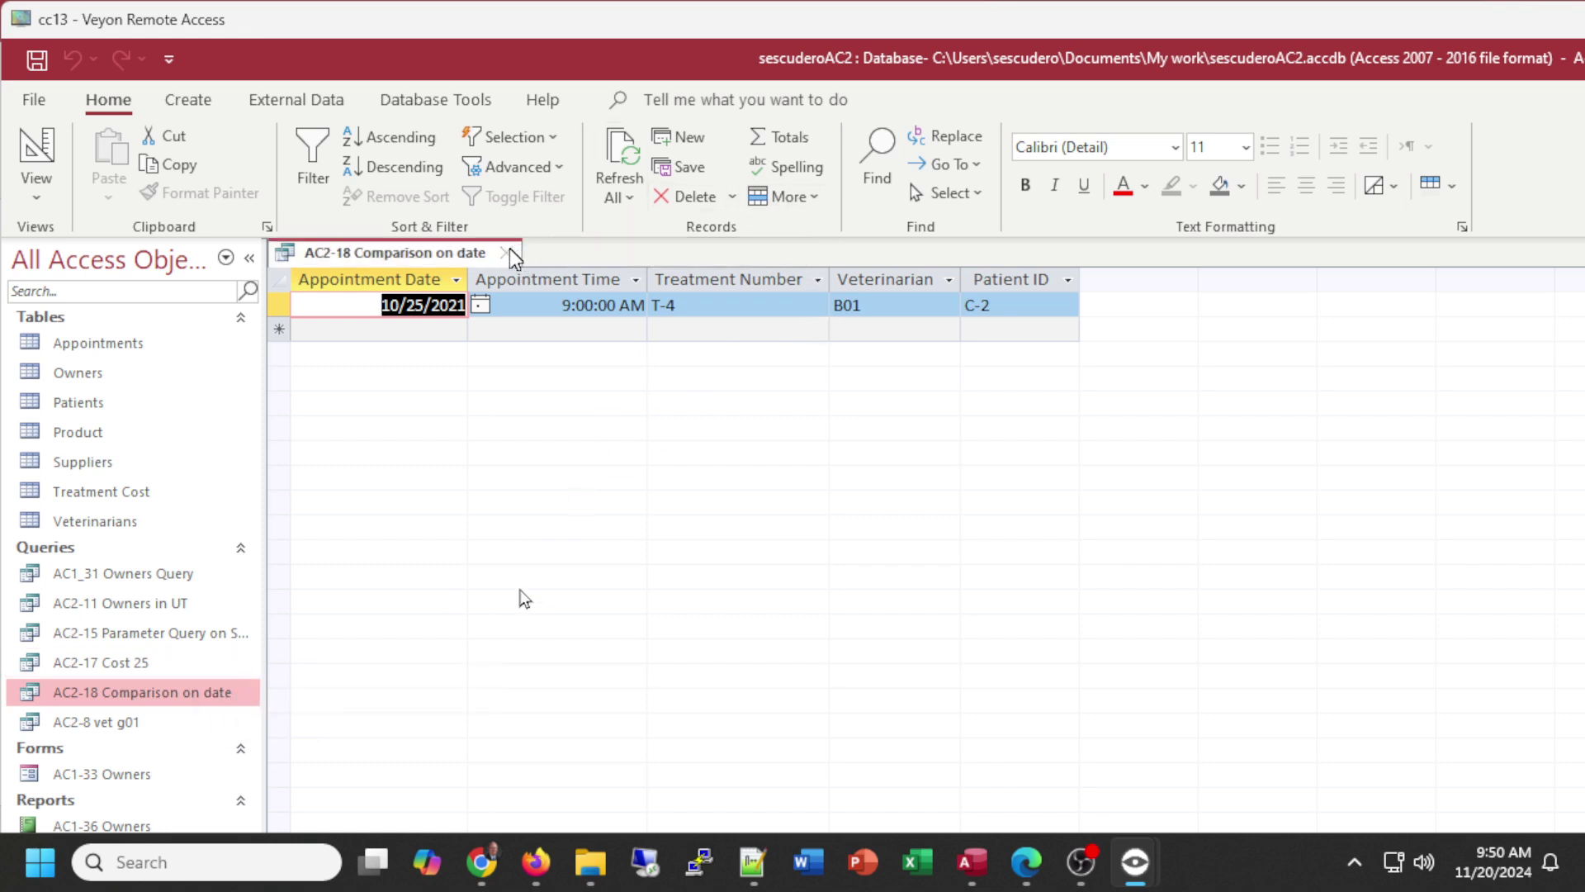
pyautogui.click(511, 251)
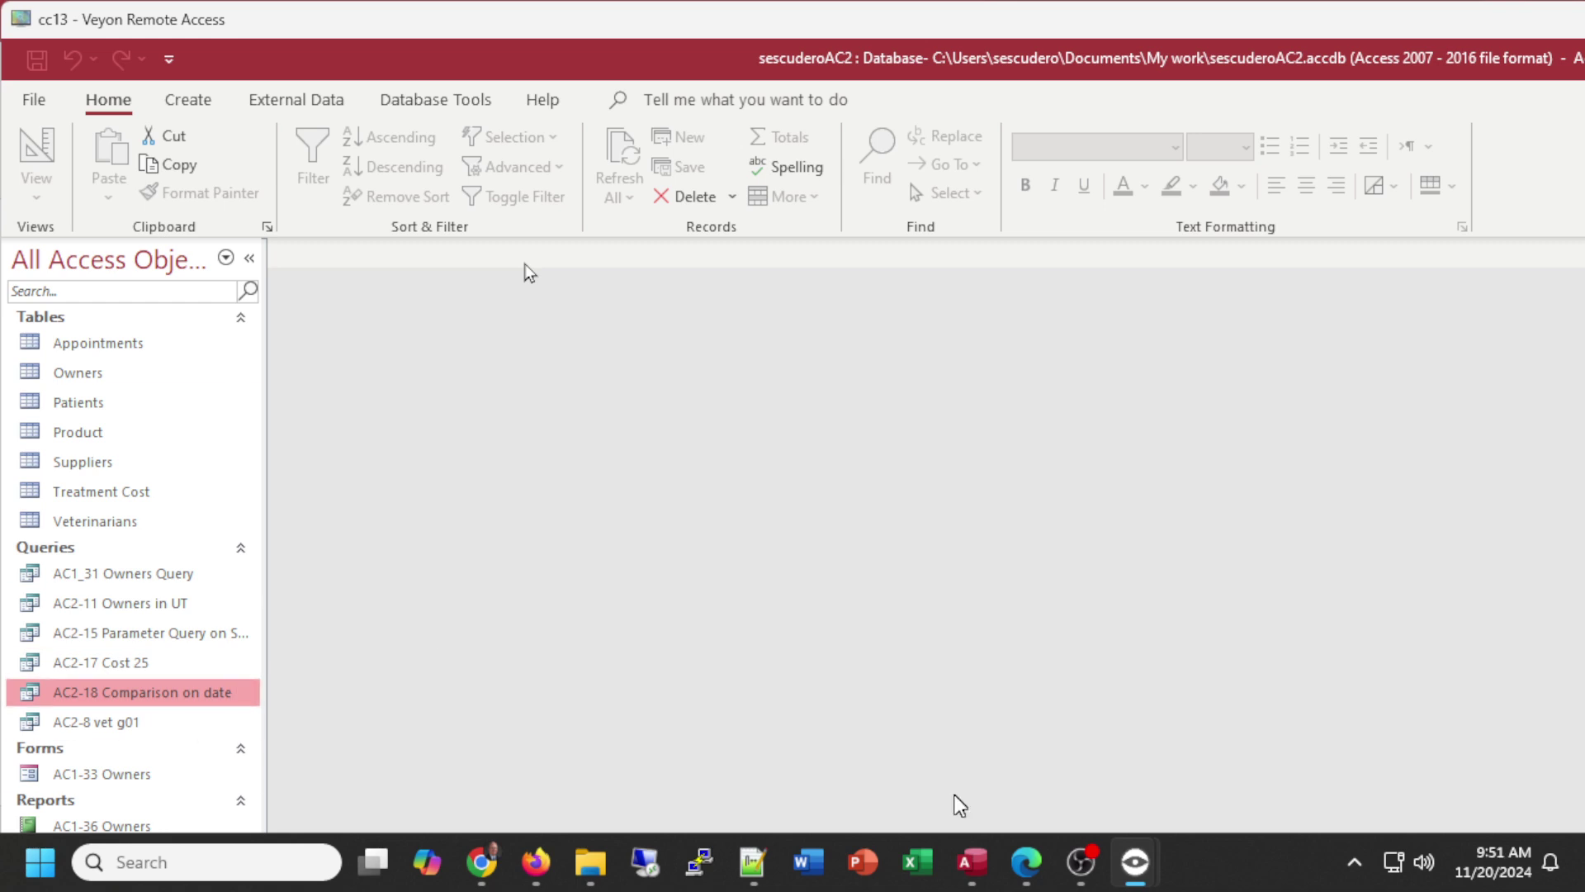
# Reopen AC2-18 Comparison on date and save it as a query object named Copy of AC2-18 Comparison on date.
pyautogui.doubleClick(184, 691)
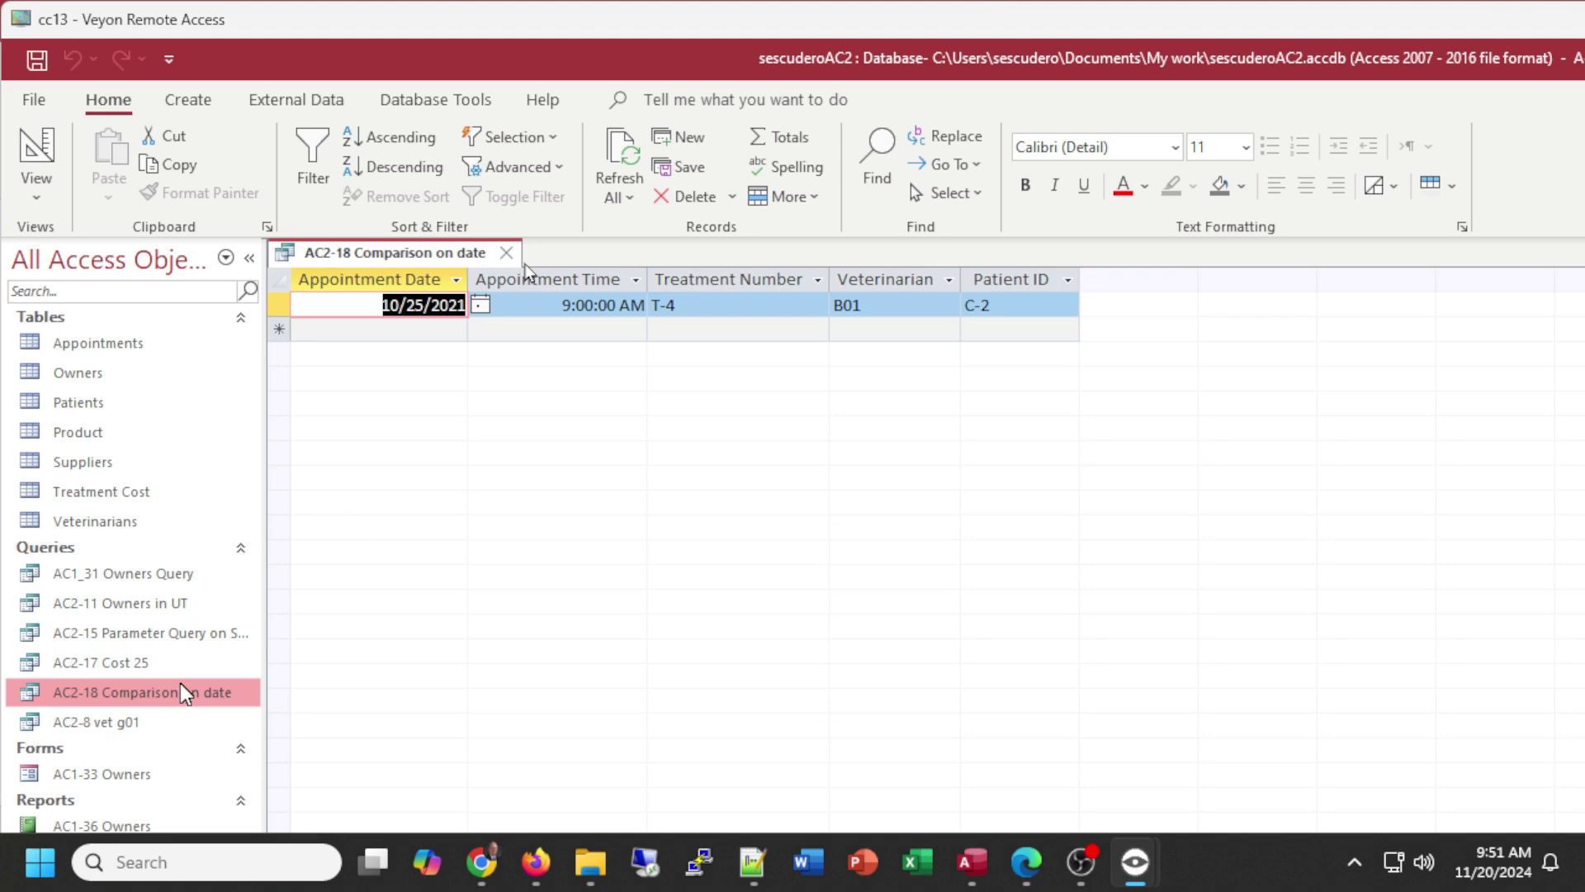
pyautogui.click(34, 99)
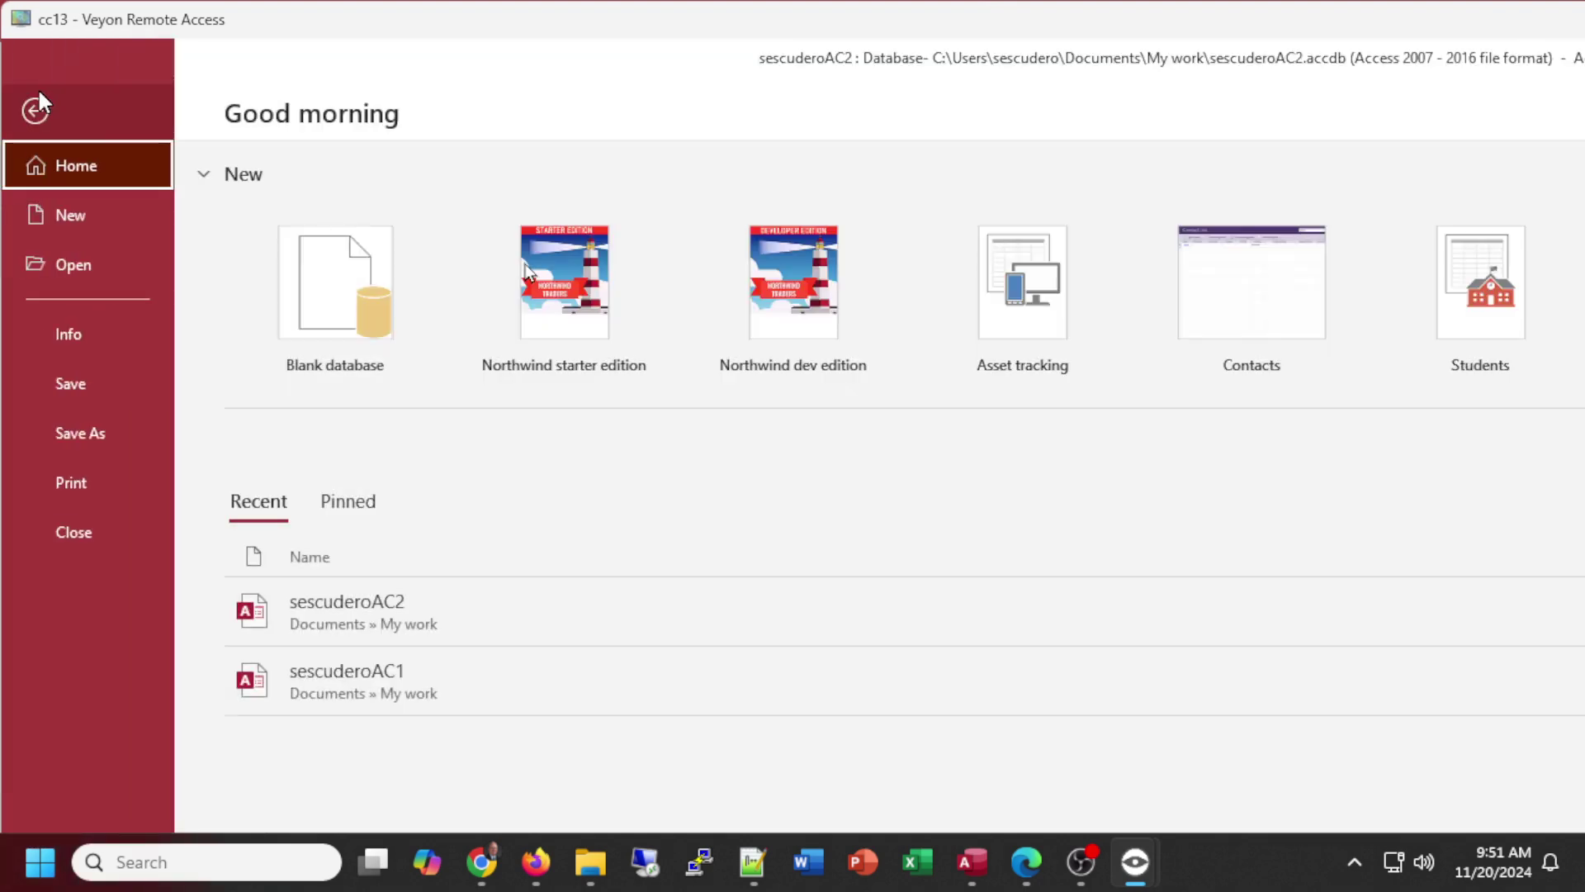
pyautogui.click(122, 428)
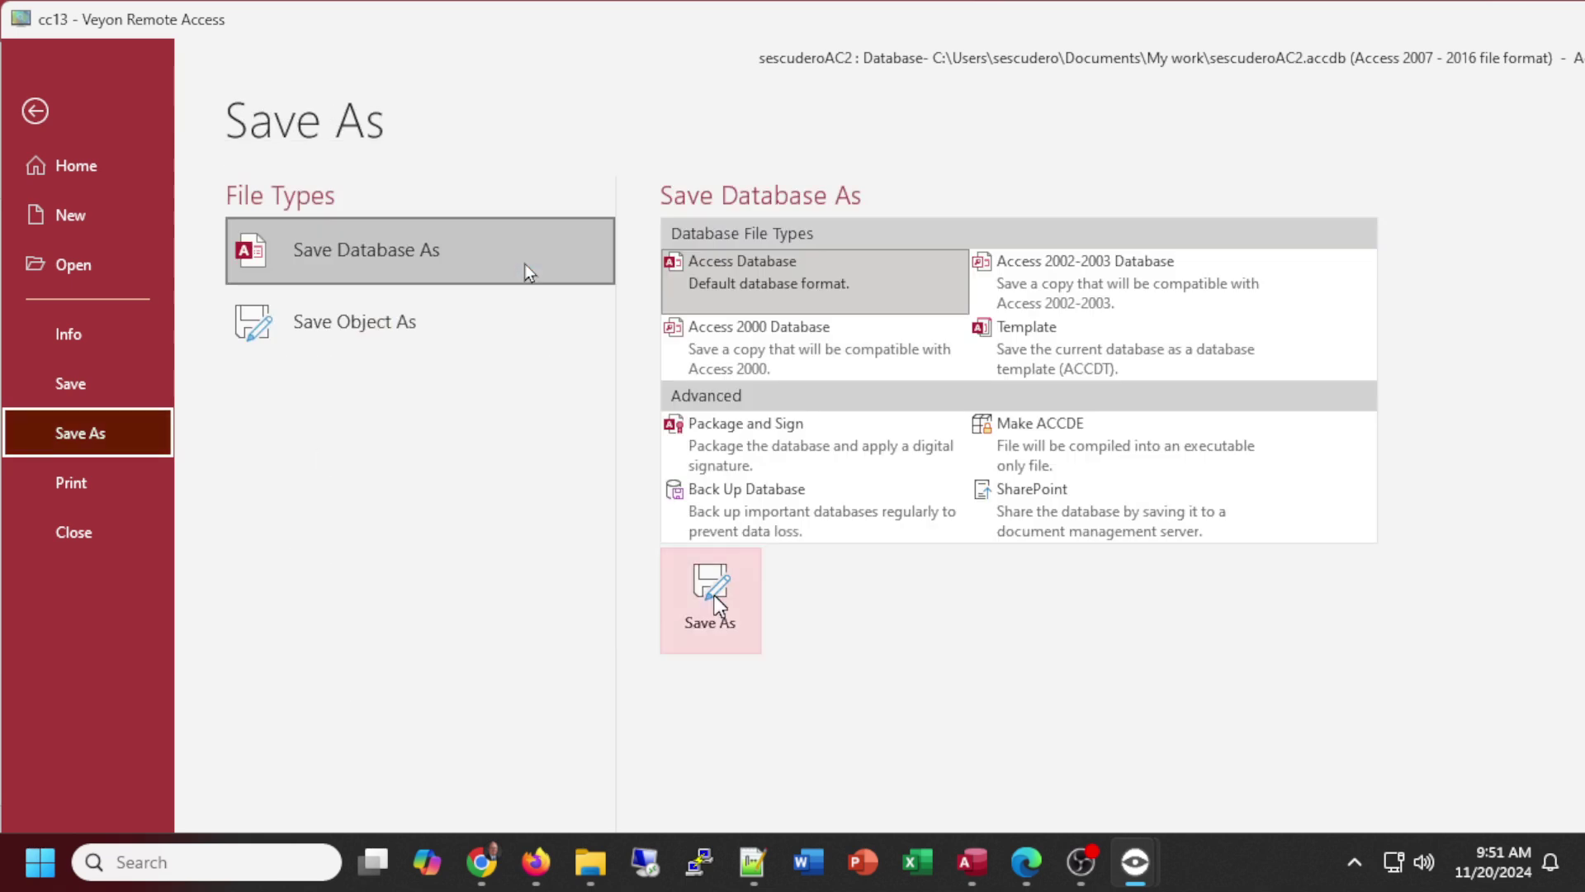
pyautogui.click(371, 322)
pyautogui.click(719, 462)
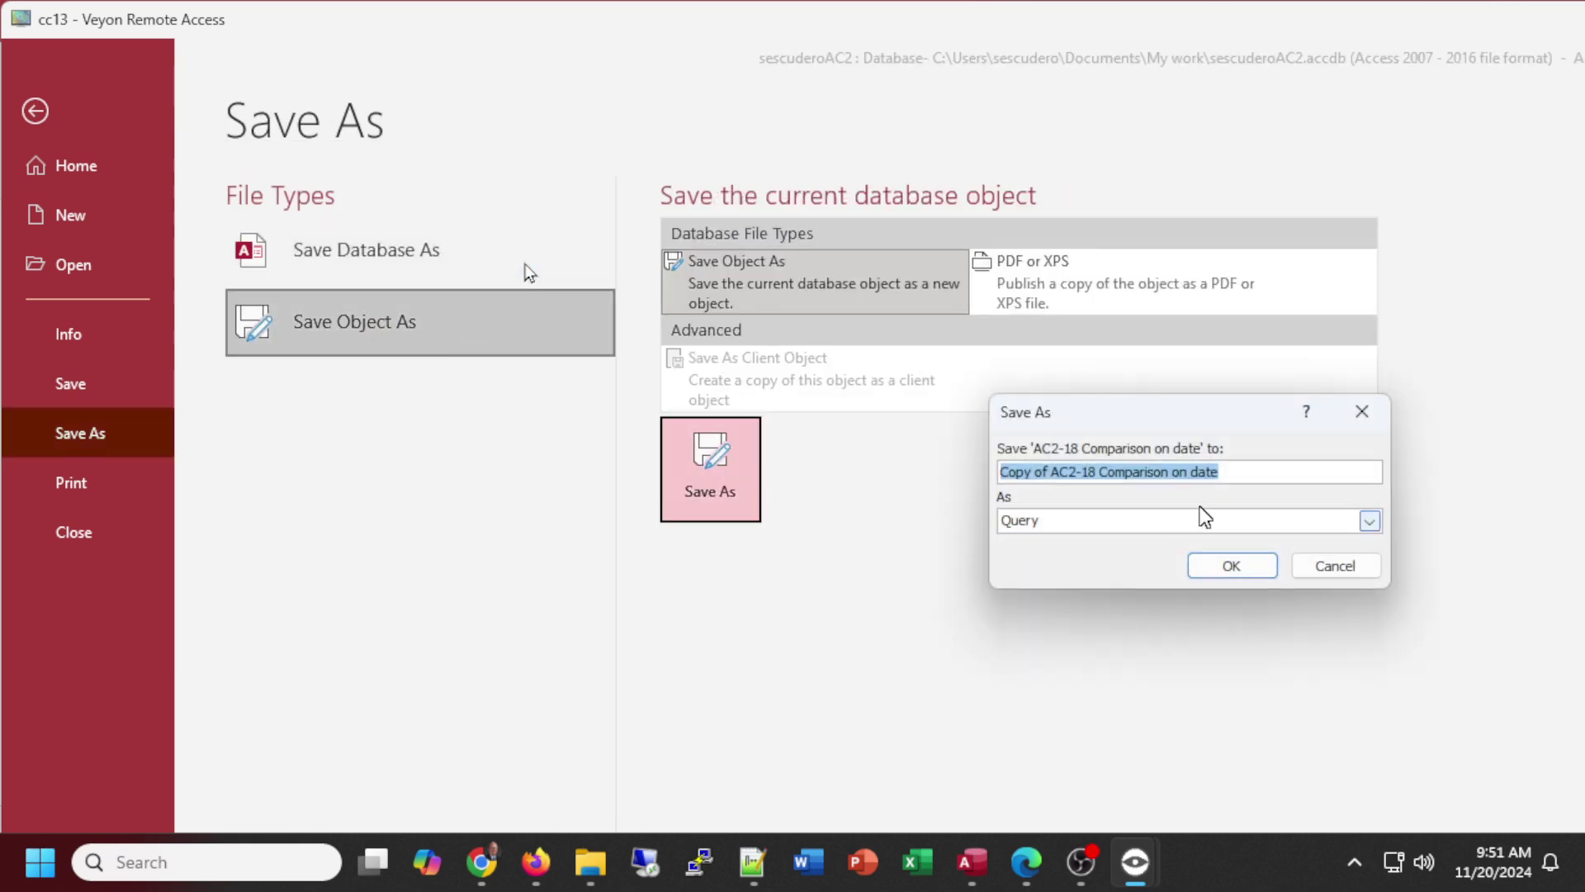
pyautogui.click(1228, 565)
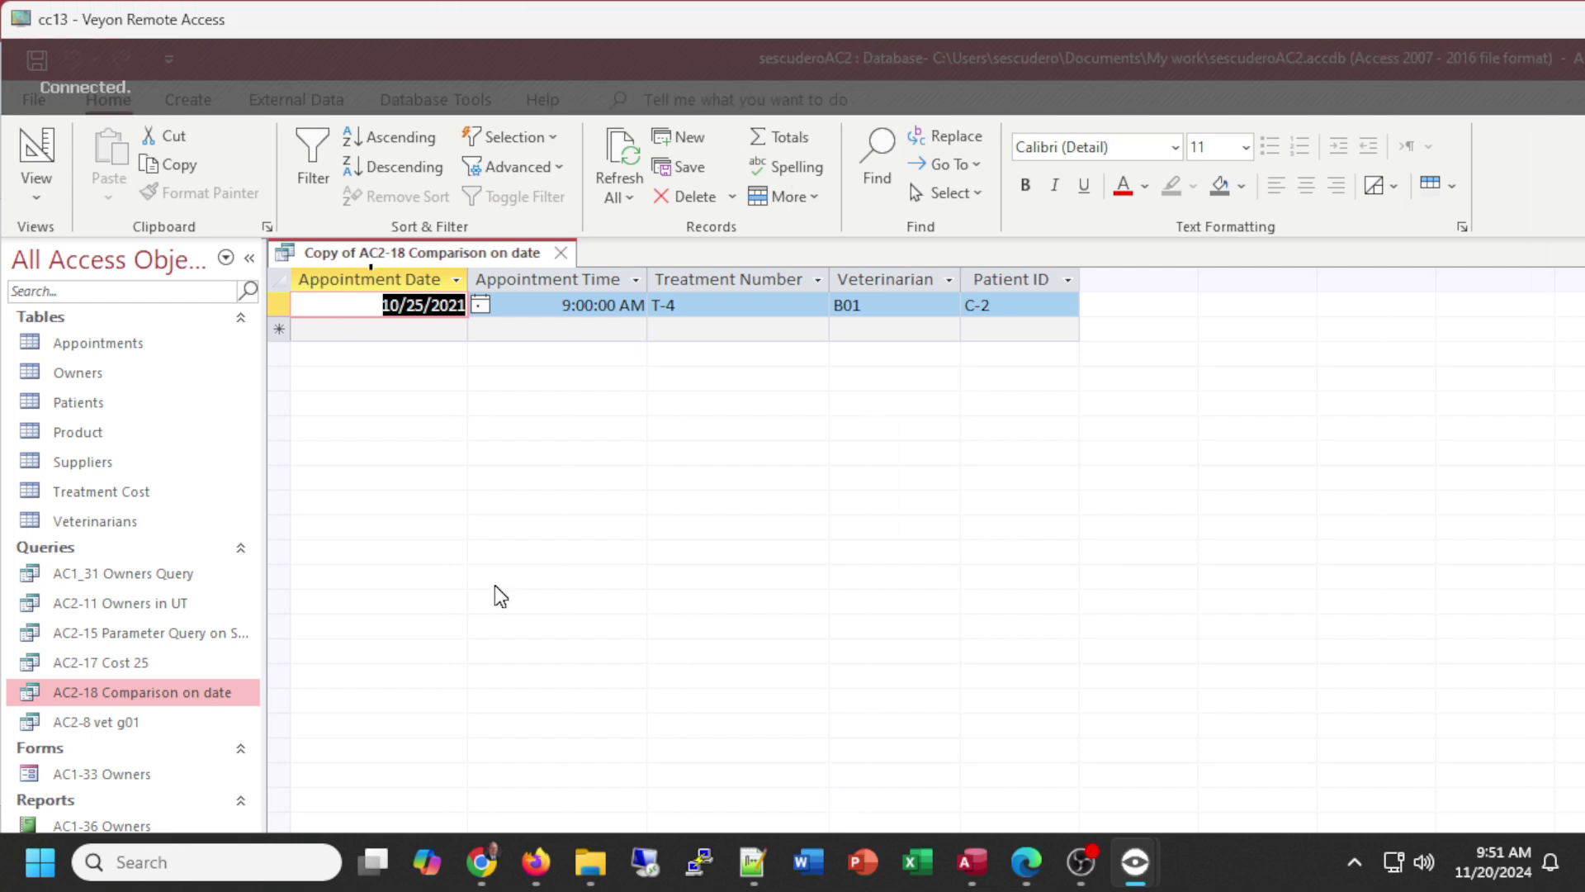
# Return to the smartAC2 database and save AC2-20 compound criteria AND as a query object named Copy of AC2-20 compound criteria AND.
pyautogui.hotkey('alt', 'Tab')
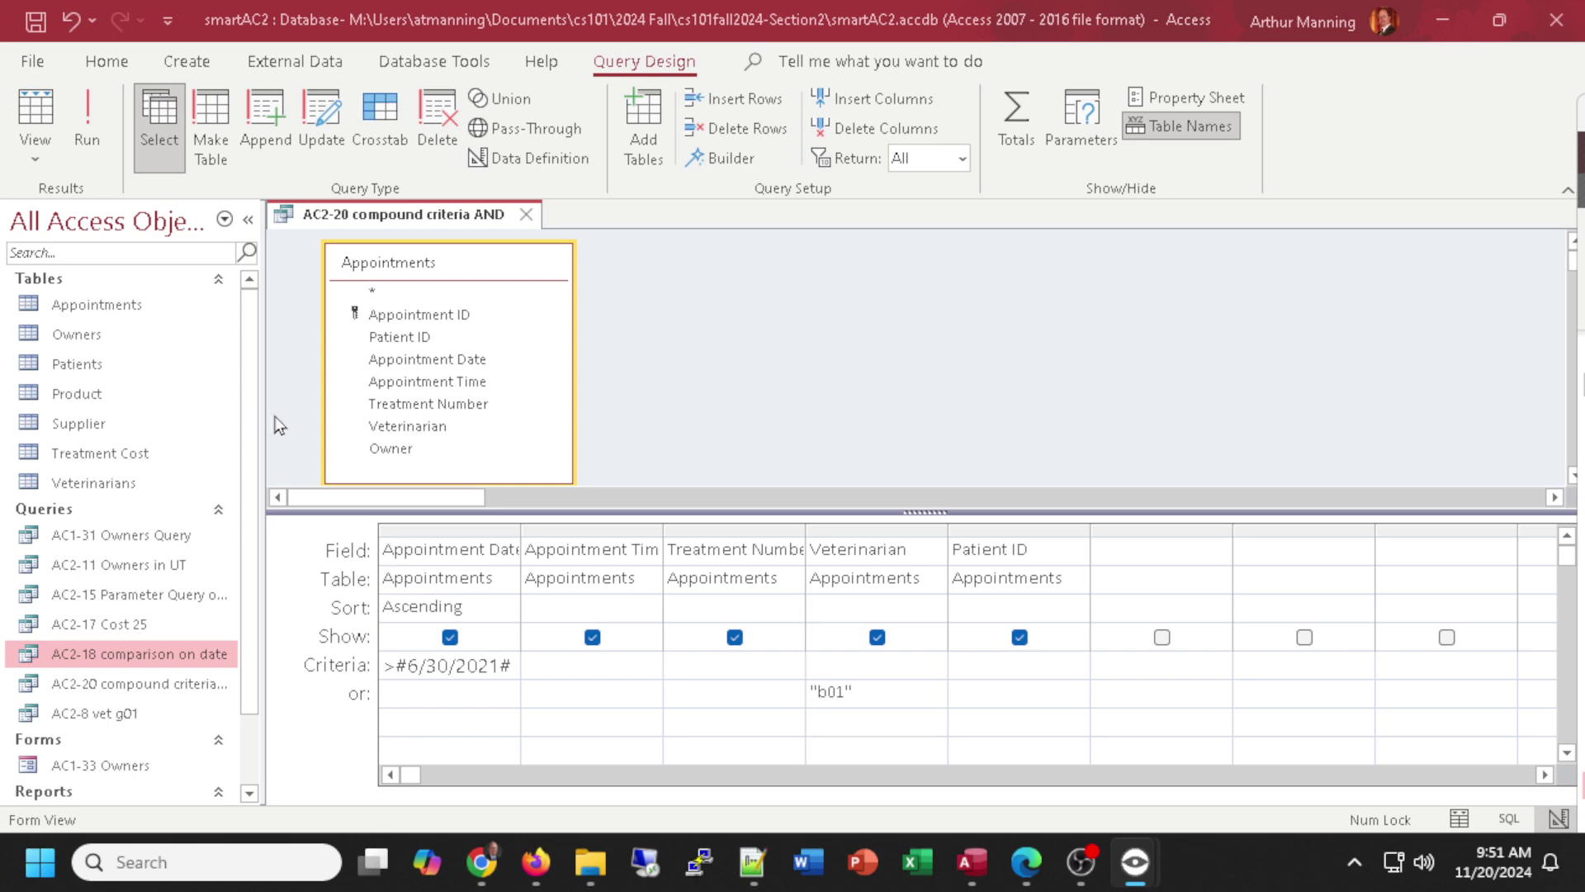
pyautogui.scroll(-1, 251, 535)
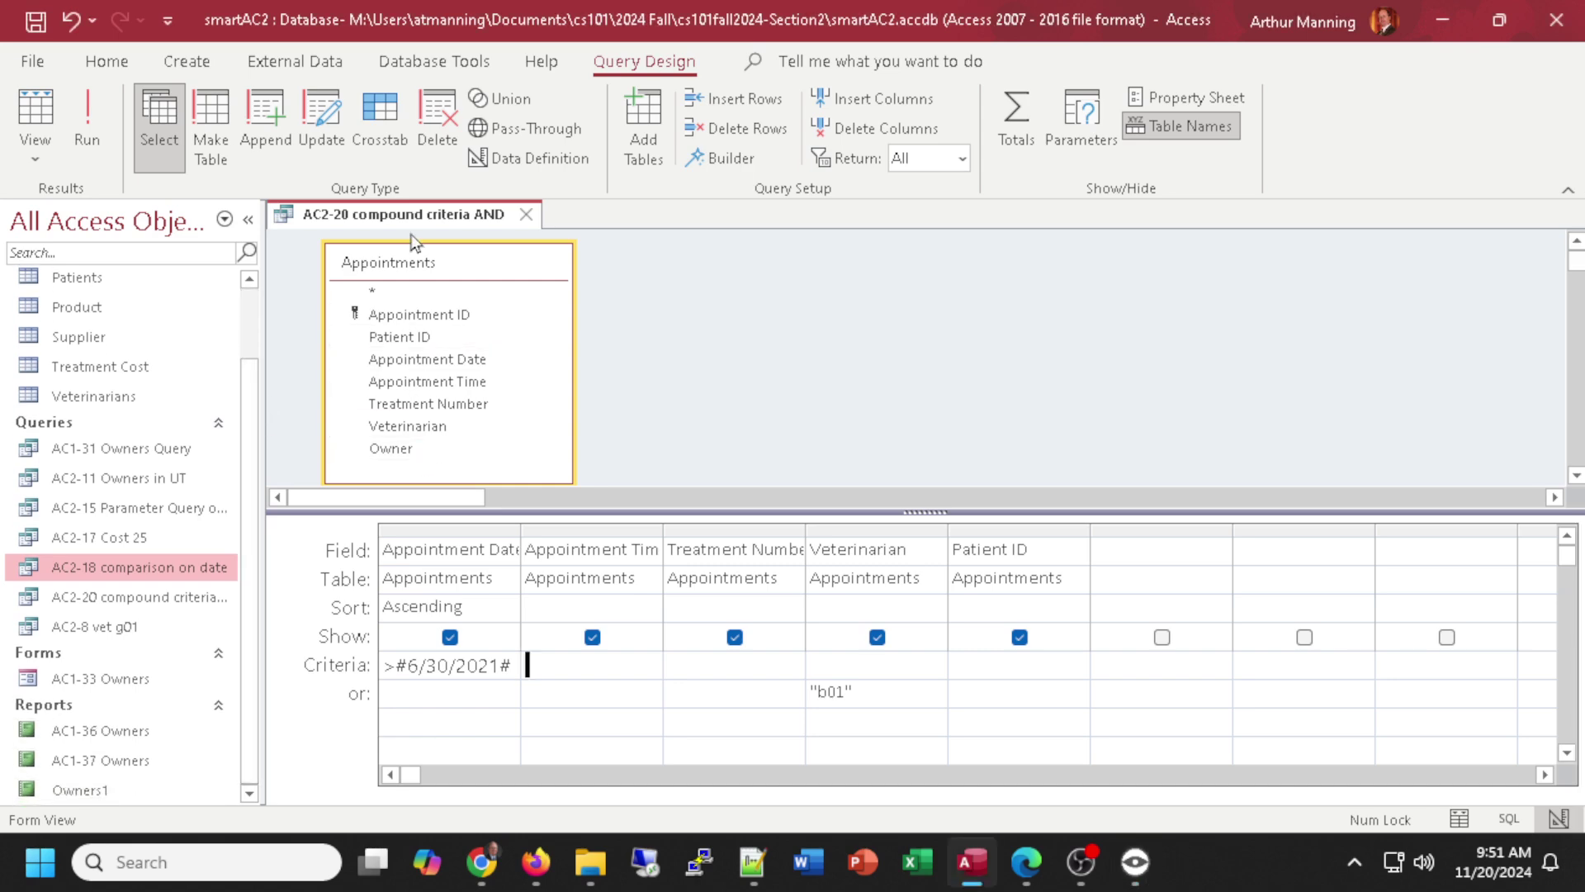
pyautogui.click(12, 64)
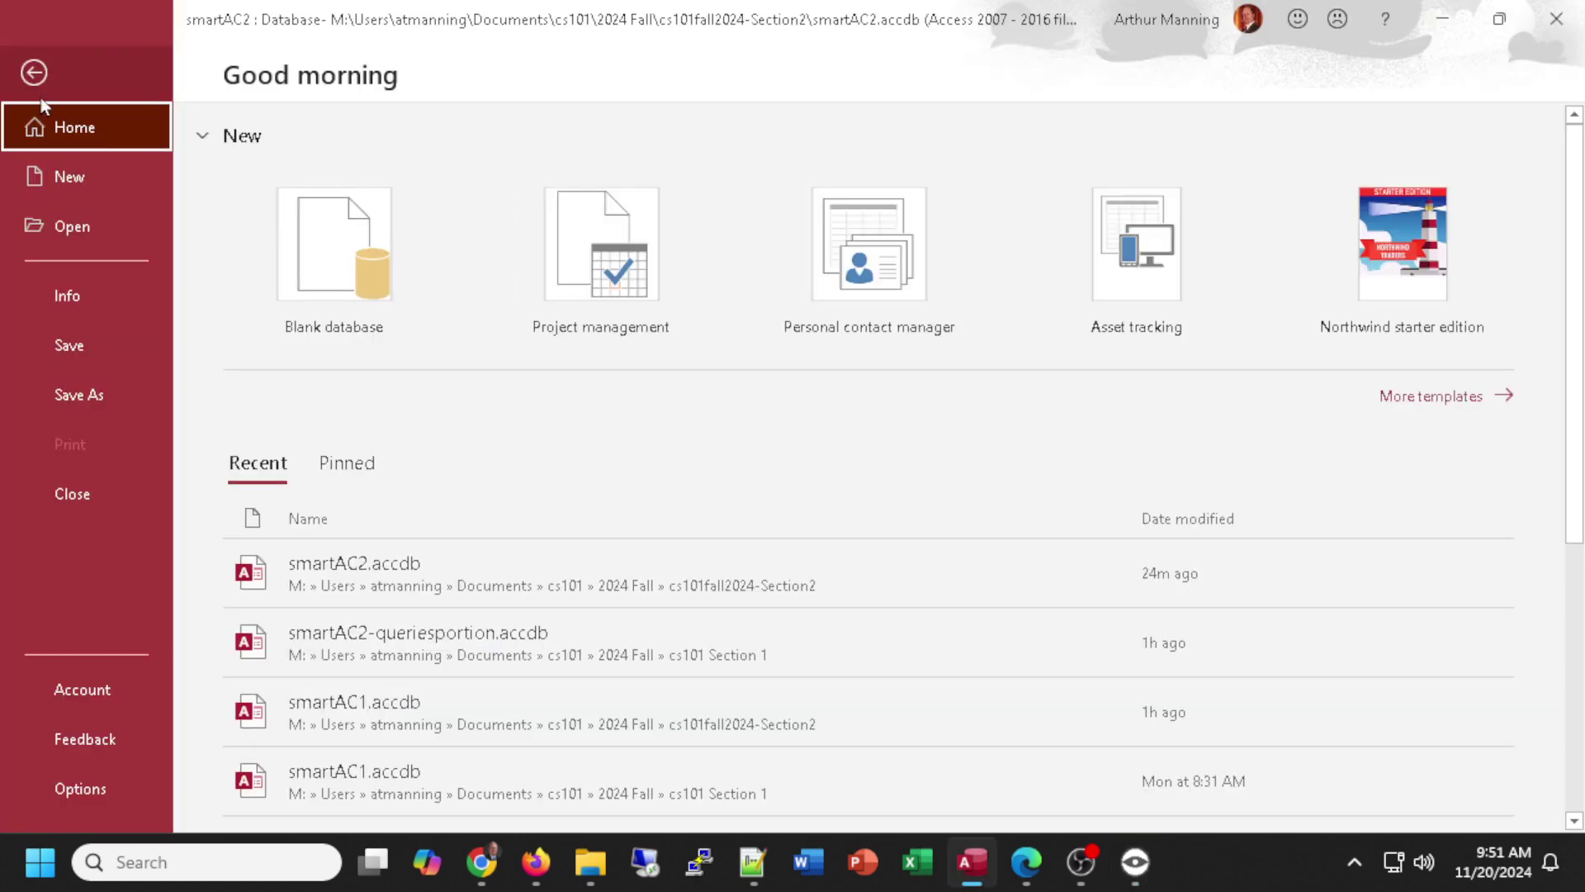
pyautogui.click(55, 388)
pyautogui.click(325, 274)
pyautogui.click(701, 441)
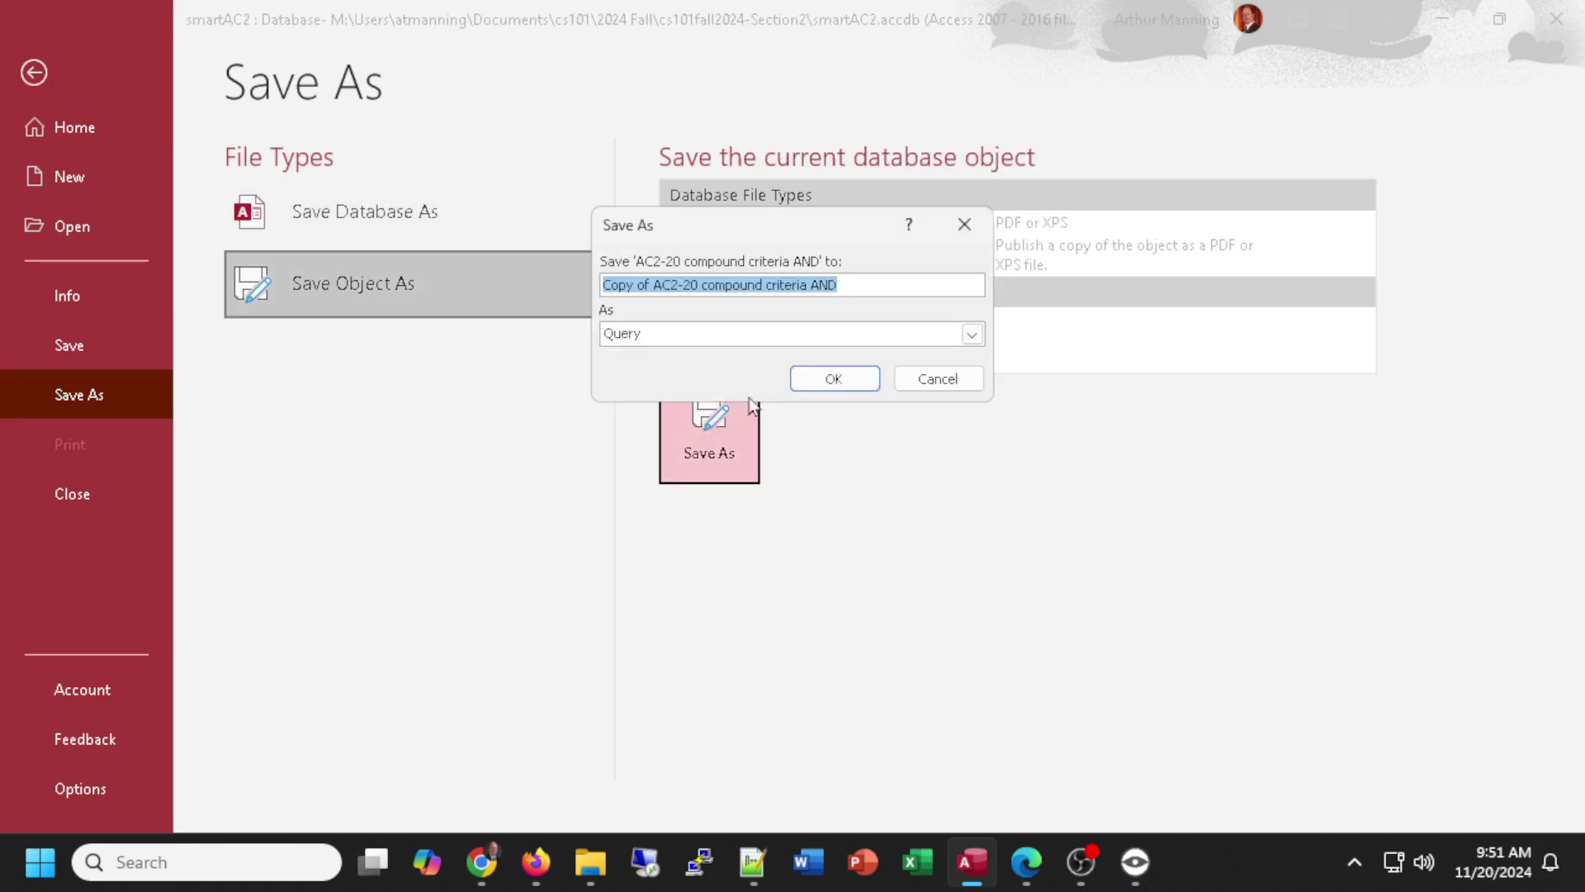
pyautogui.click(834, 378)
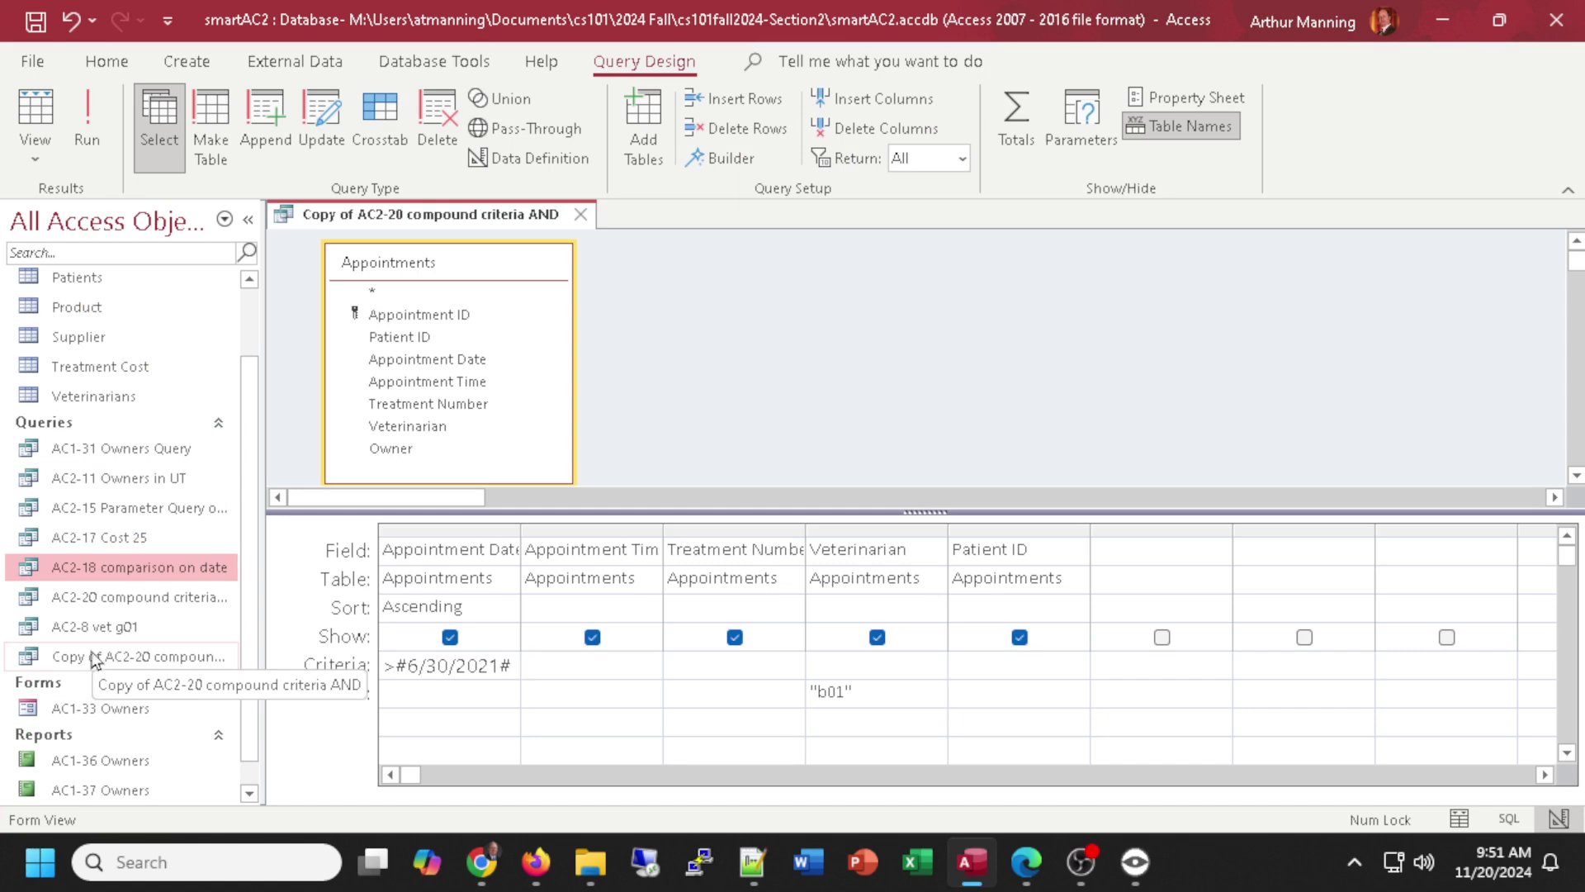
# Collapse and re-expand the Forms and Queries groups in the list of database objects.
pyautogui.scroll(-1, 249, 636)
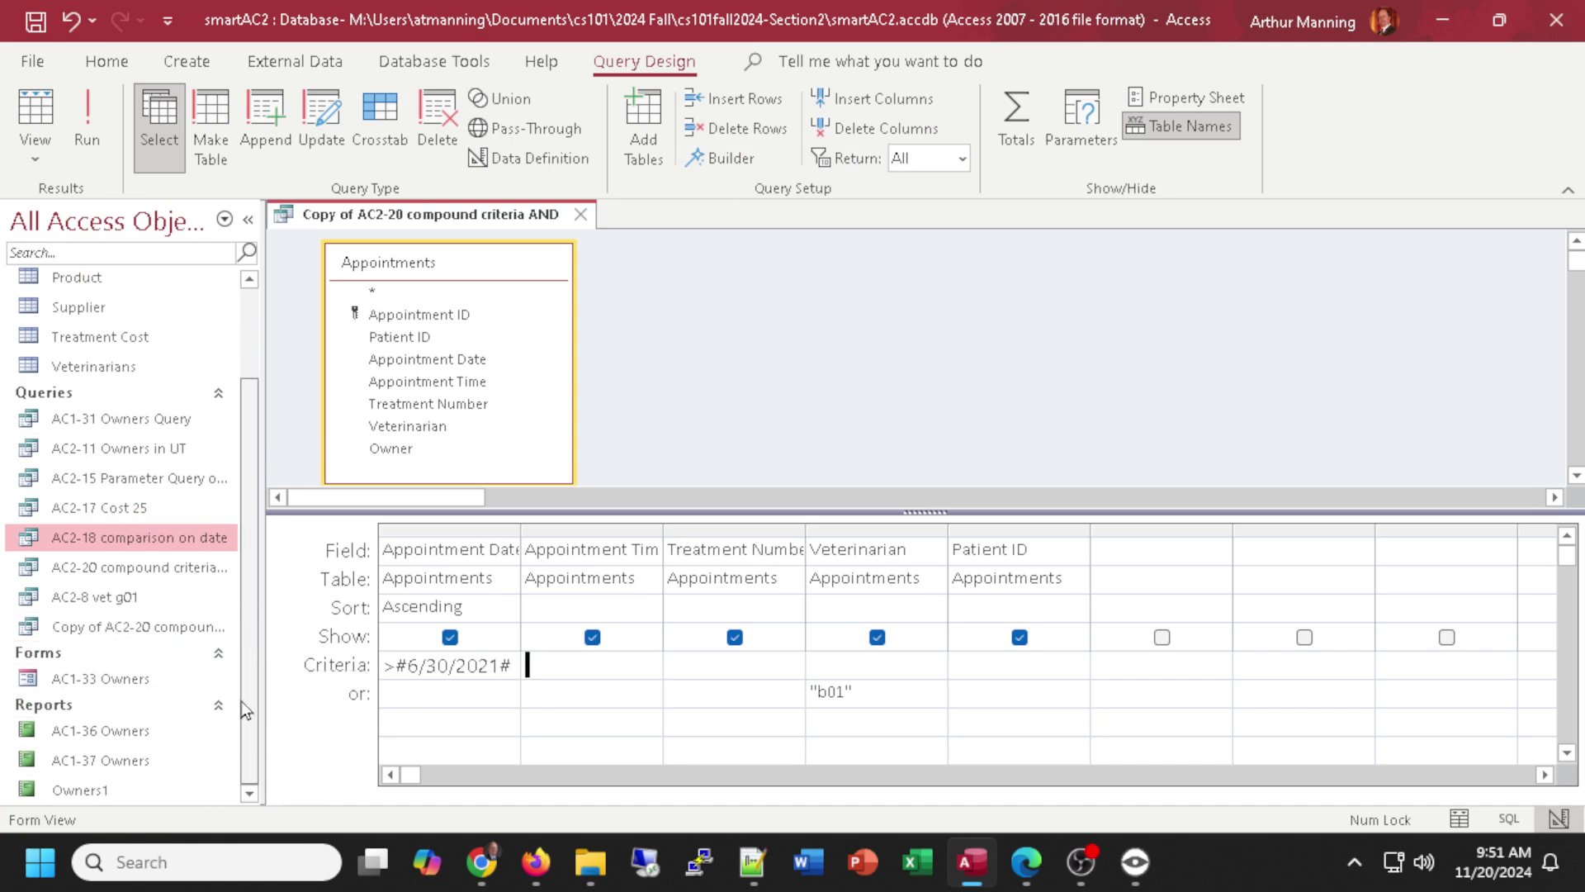
pyautogui.click(218, 655)
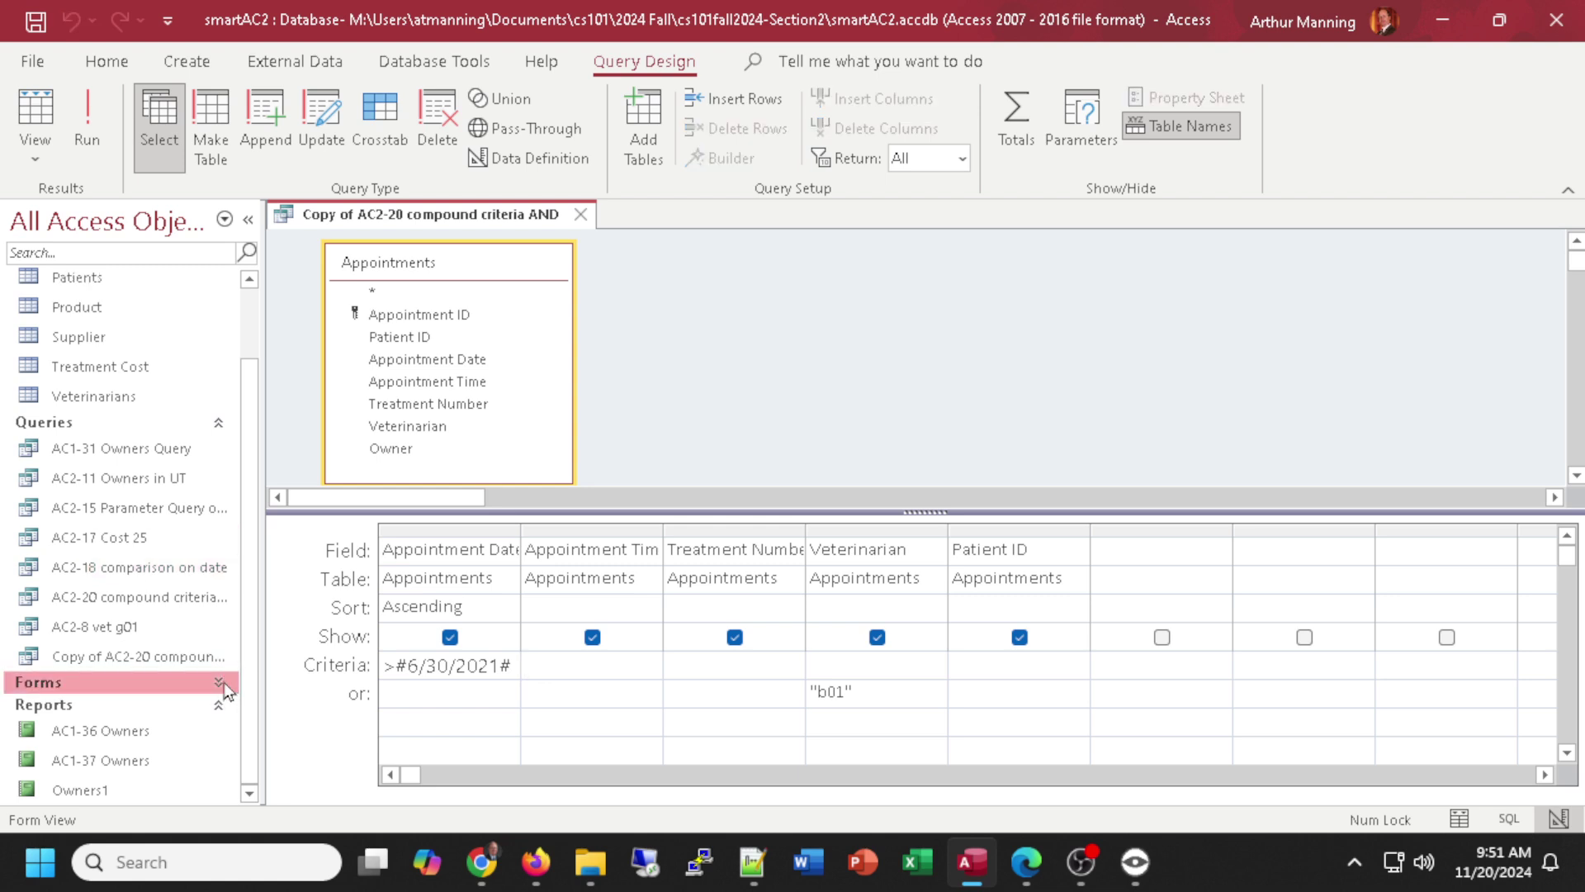
pyautogui.click(220, 682)
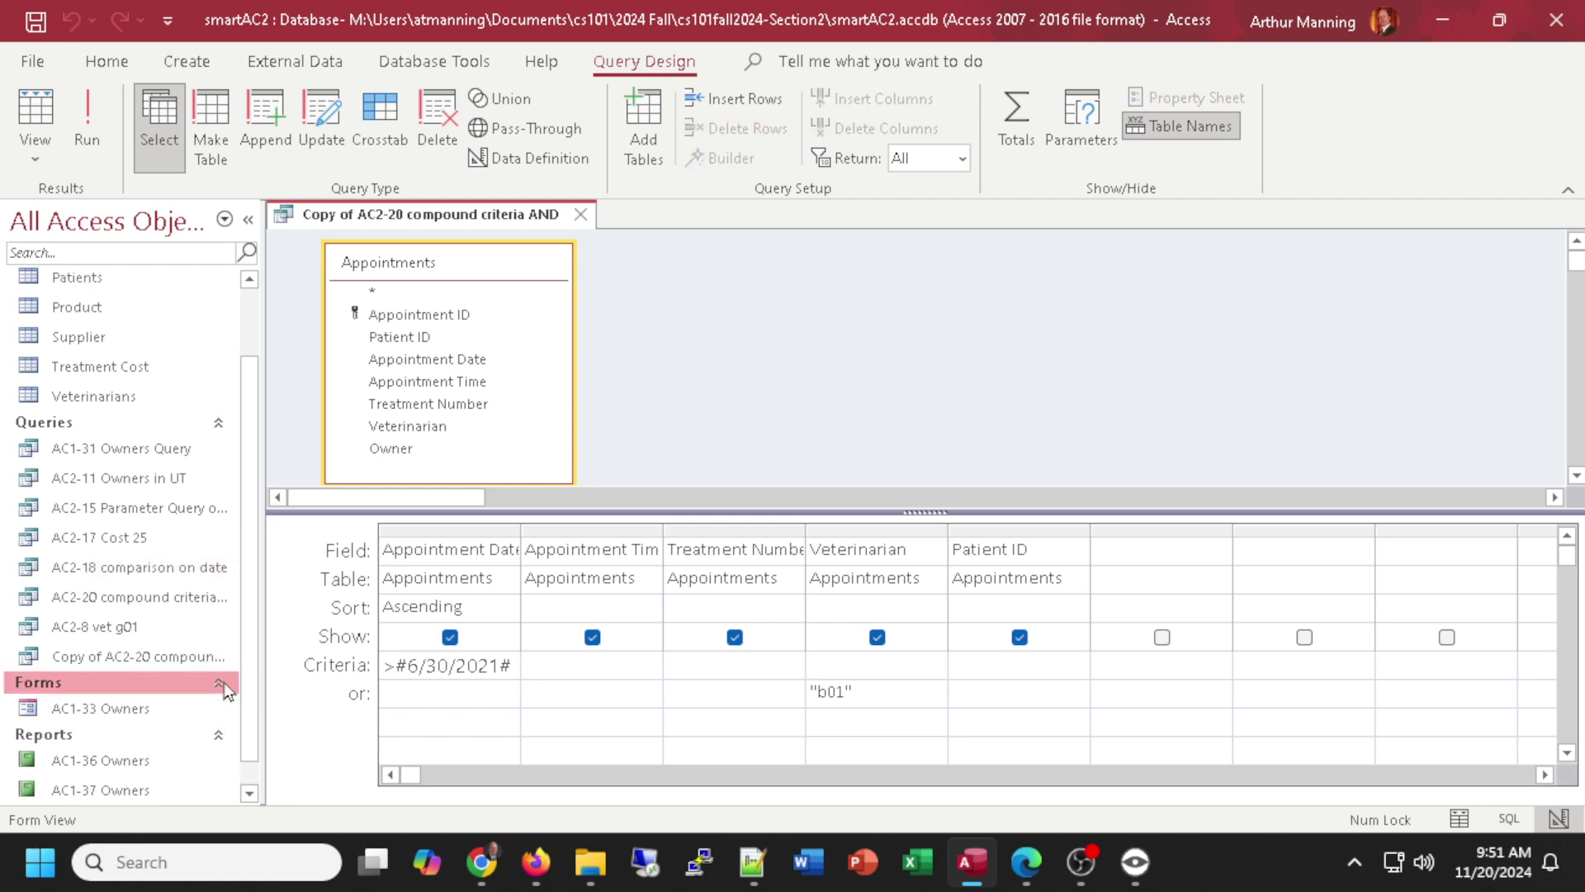
pyautogui.doubleClick(220, 422)
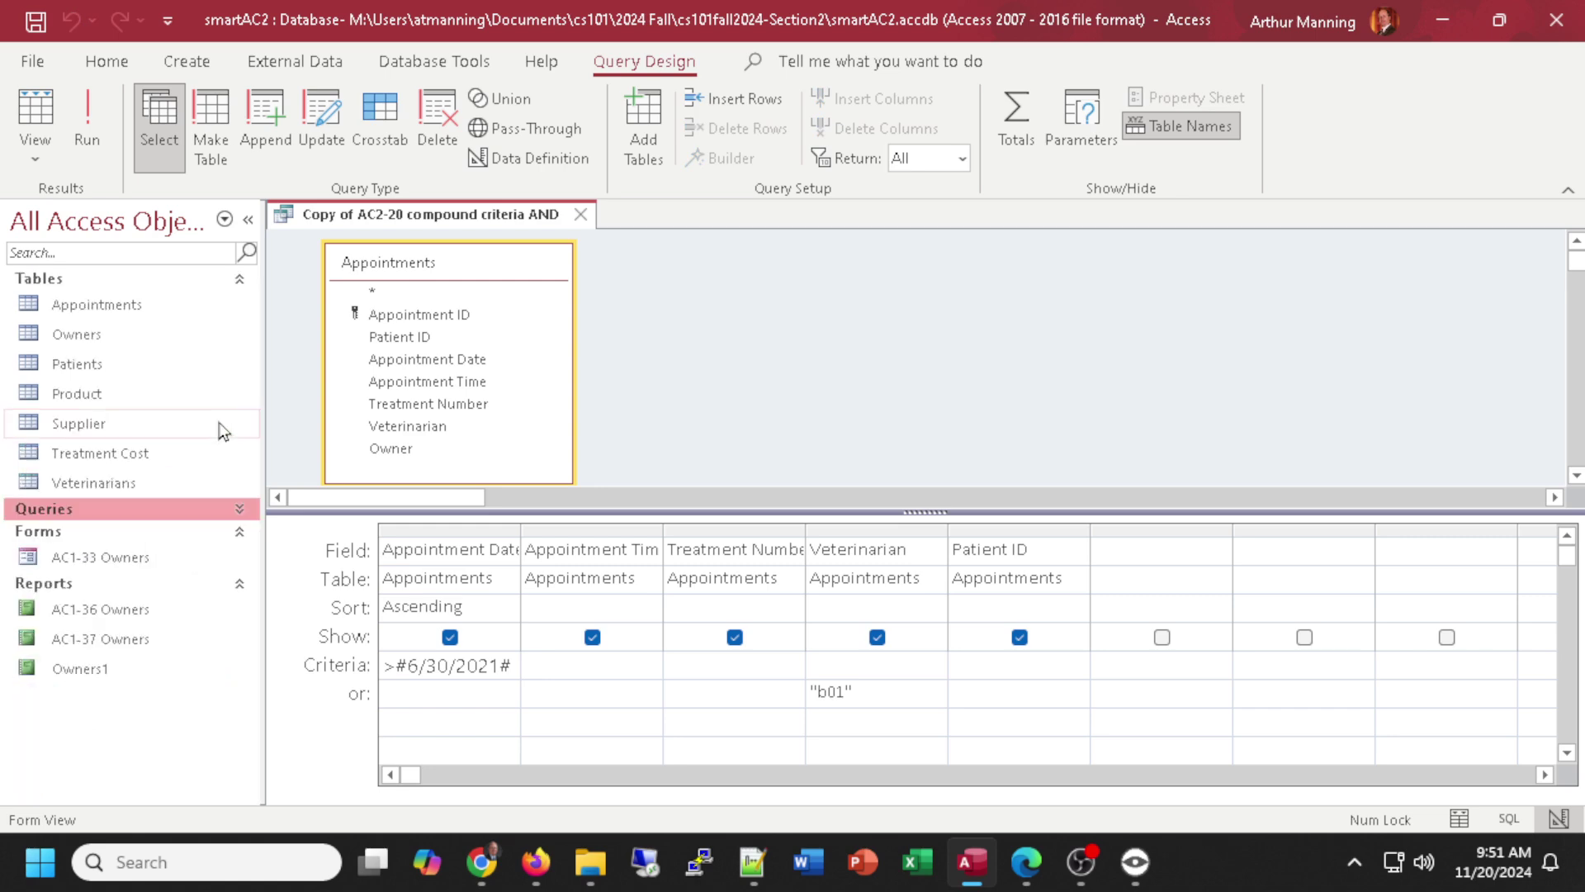
pyautogui.click(221, 508)
pyautogui.click(237, 508)
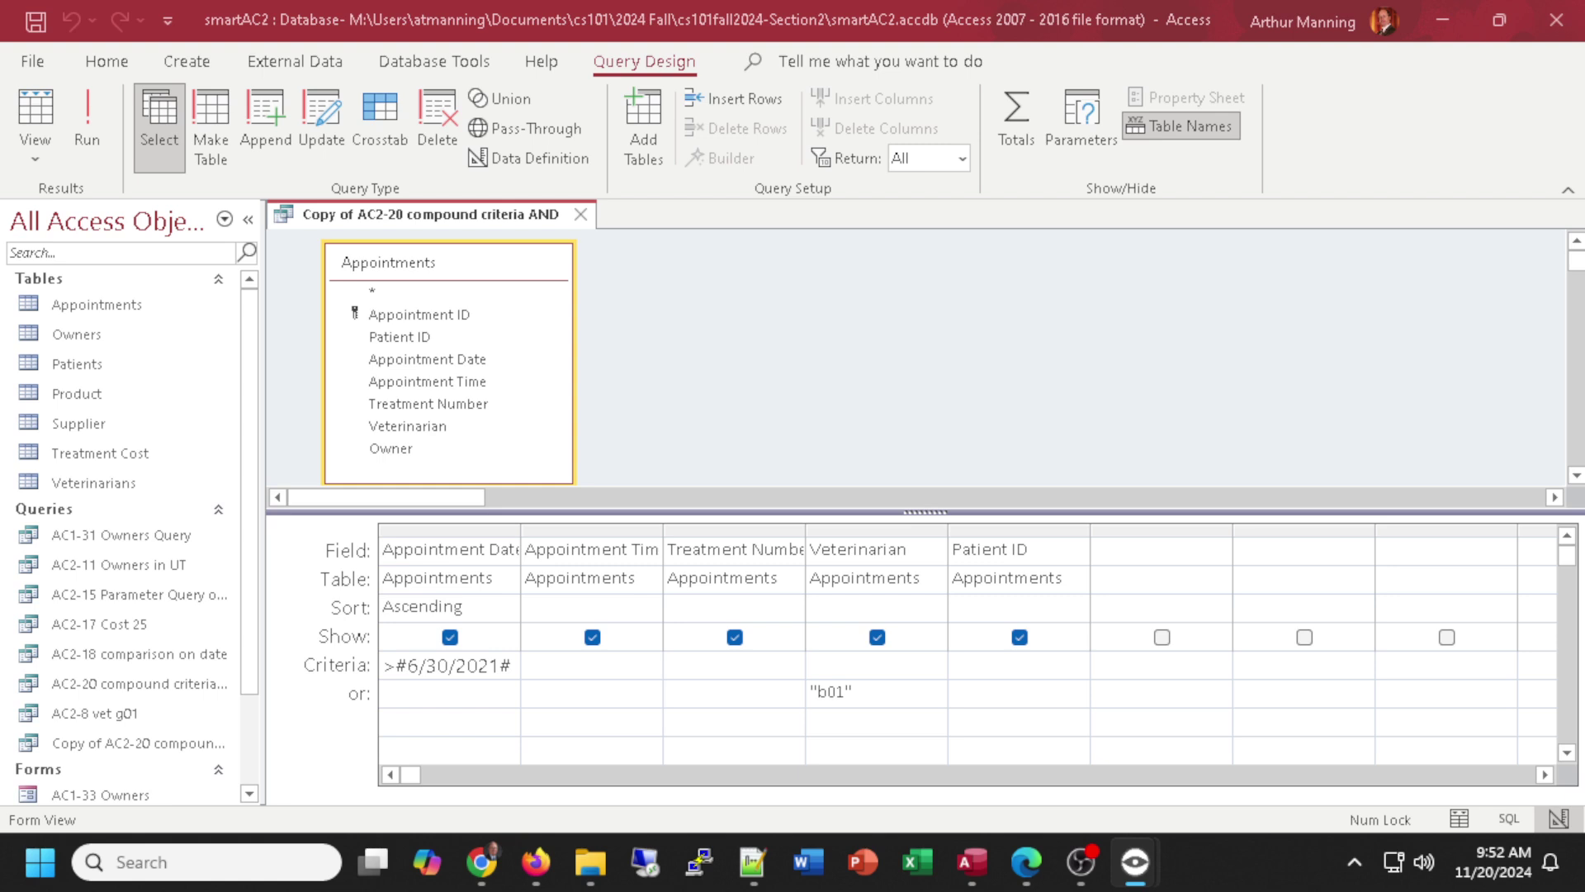
# Save the open query as a query object named AC2-21 Compound OR criteria and close it.
pyautogui.hotkey('alt', 'Tab')
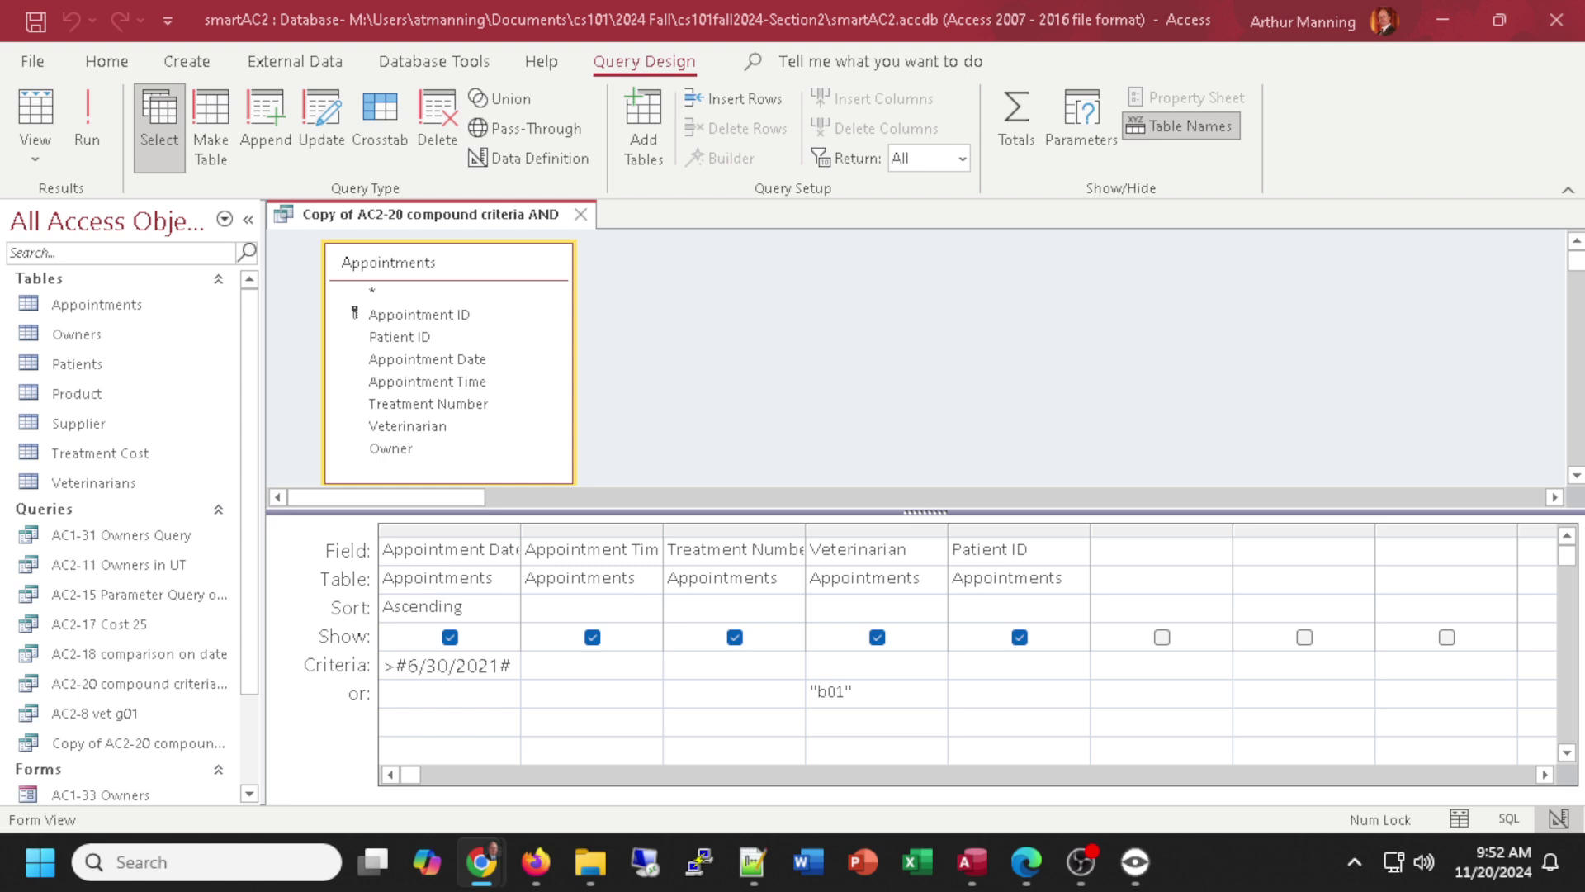
pyautogui.click(35, 82)
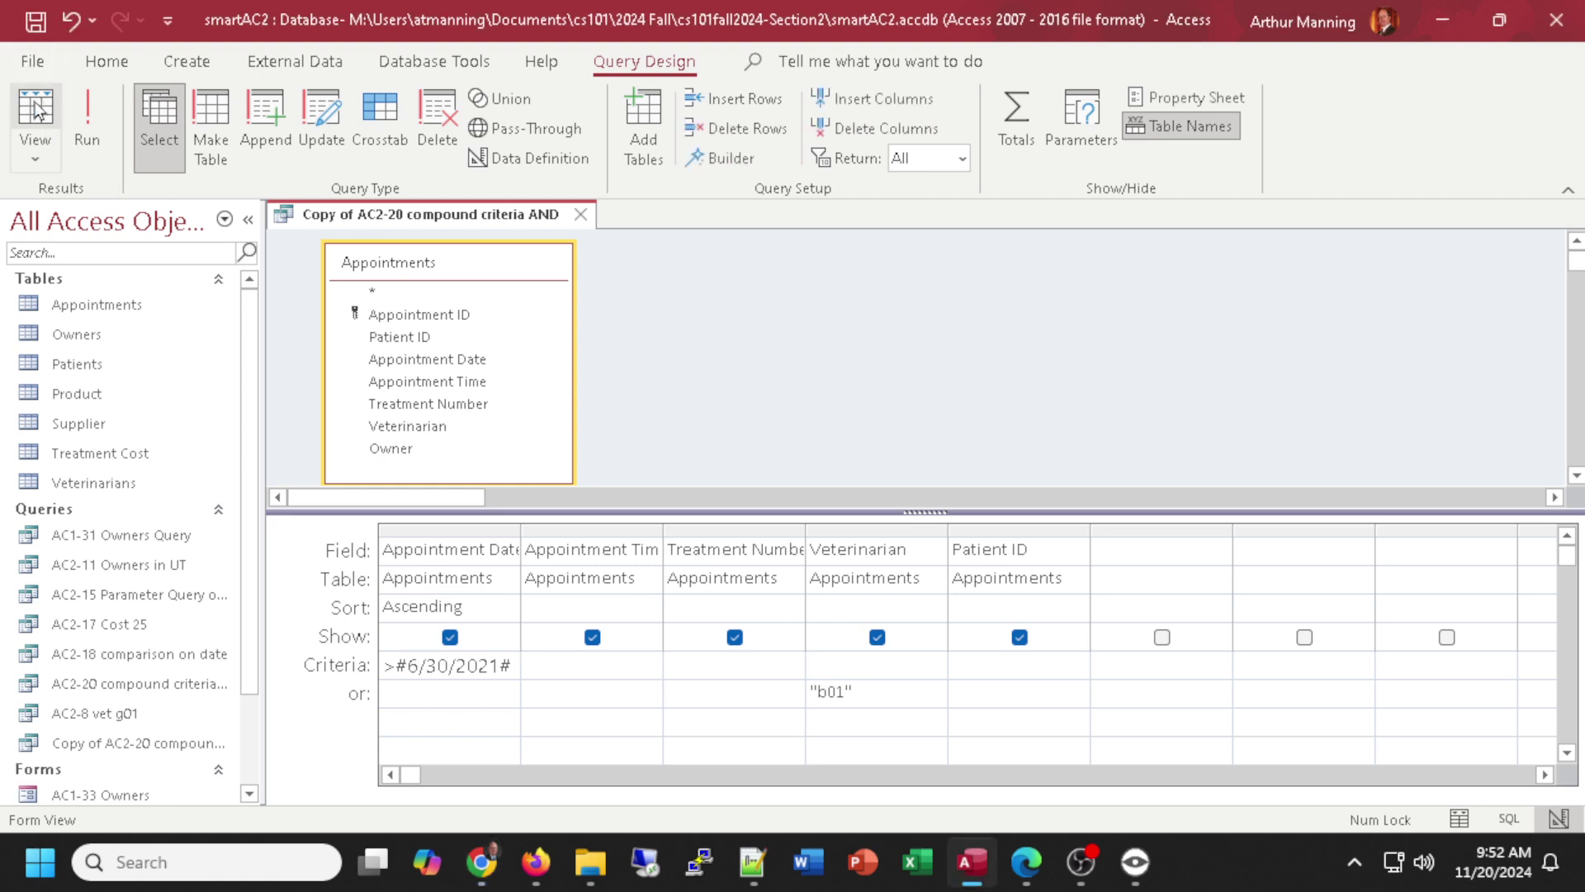
pyautogui.click(32, 62)
pyautogui.click(76, 387)
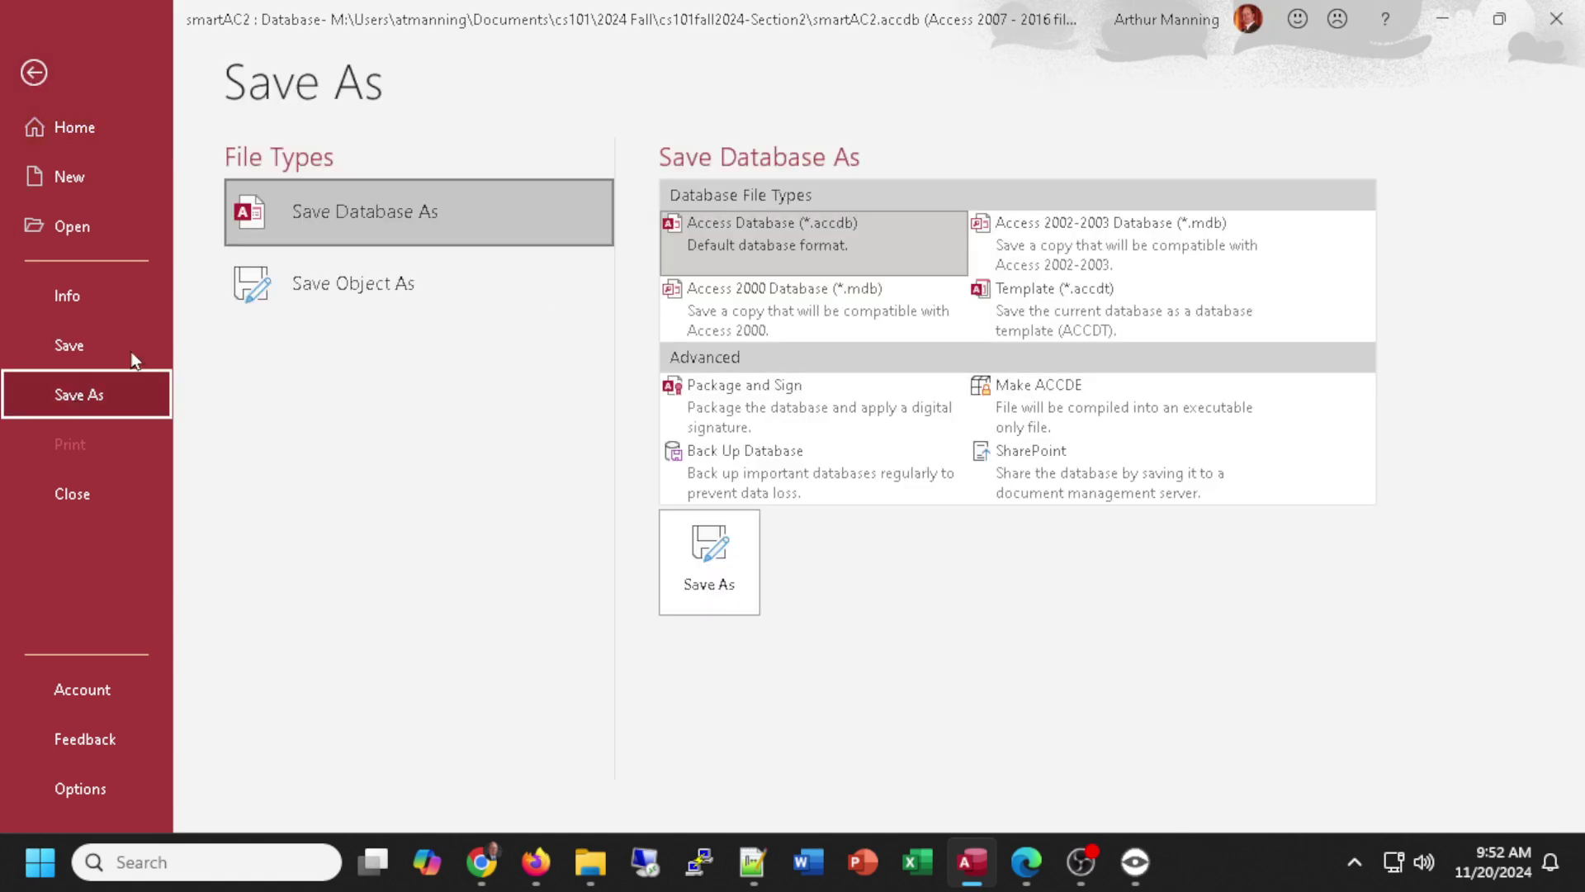
pyautogui.click(274, 286)
pyautogui.click(695, 433)
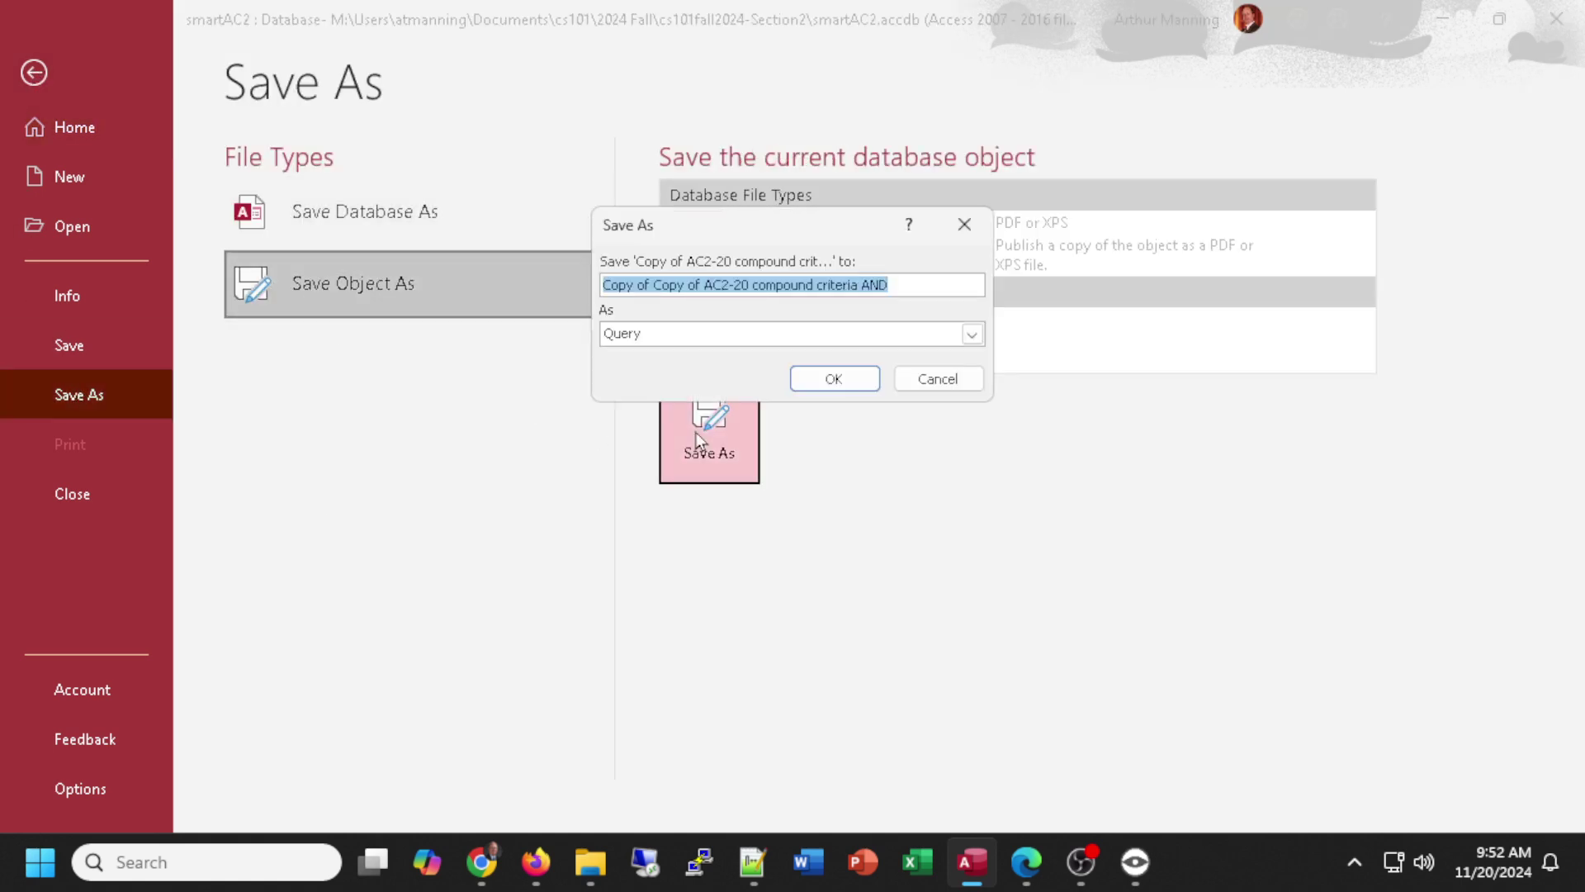
pyautogui.write('AC')
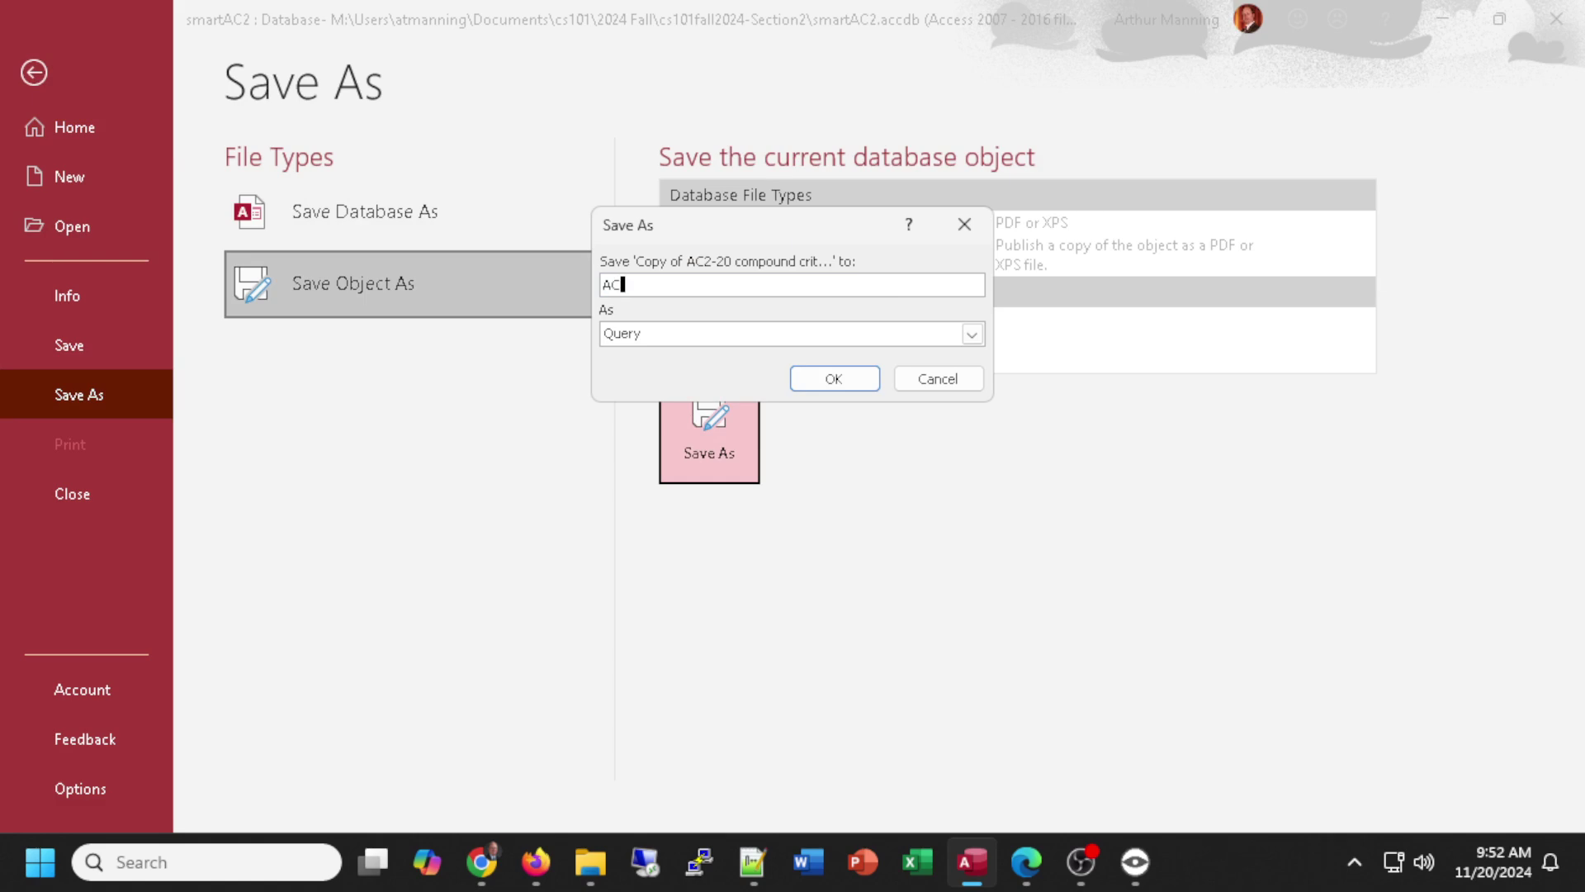
pyautogui.write('2-21 Compound OR criteria')
pyautogui.press('Return')
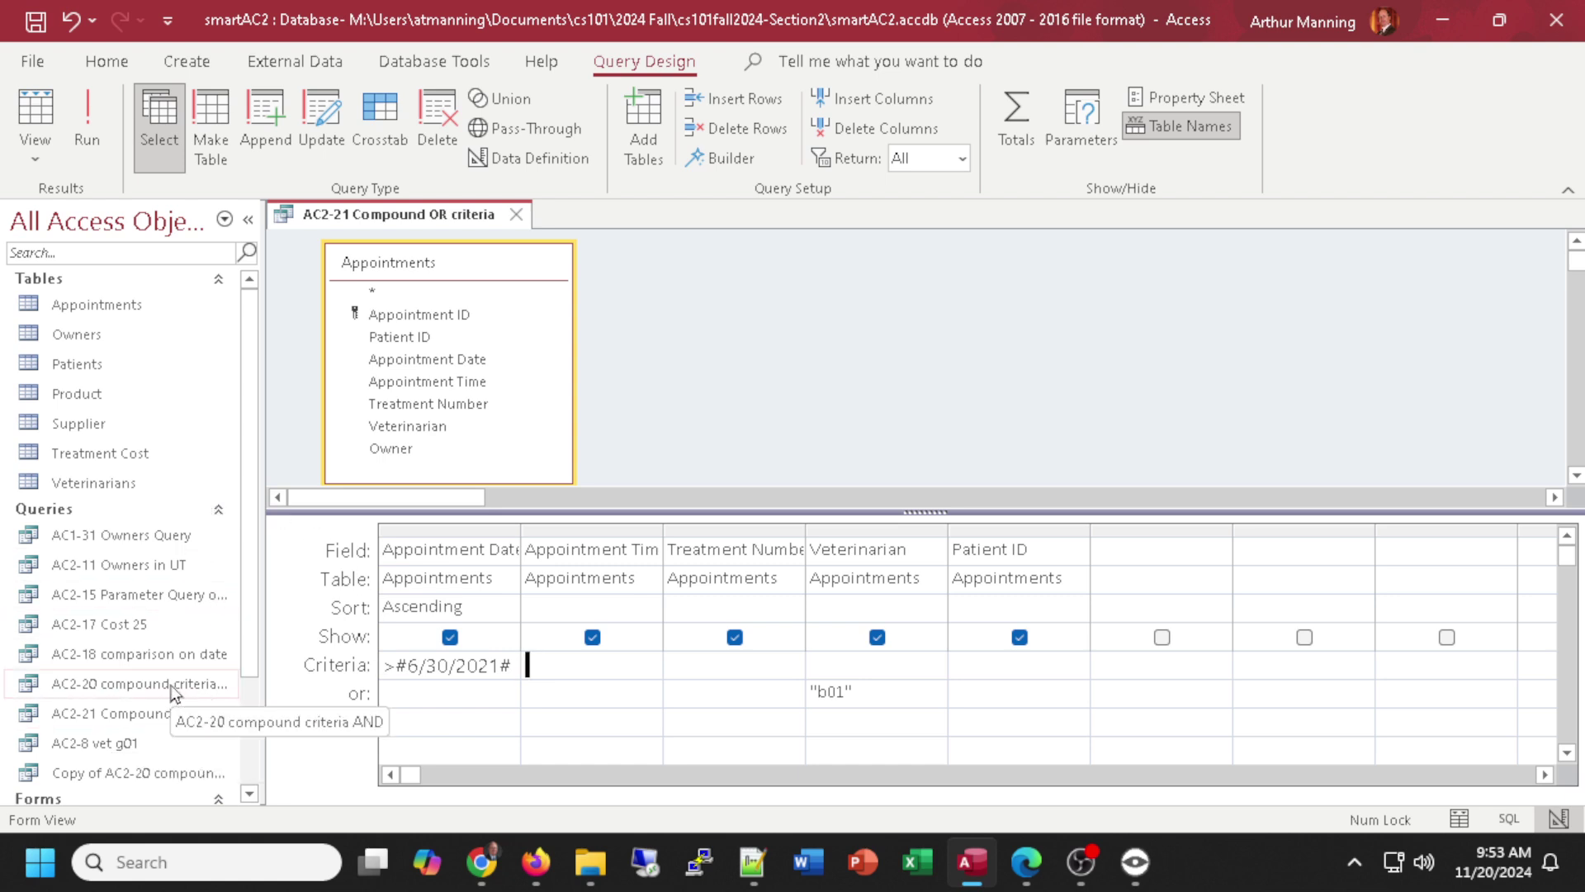
pyautogui.click(516, 215)
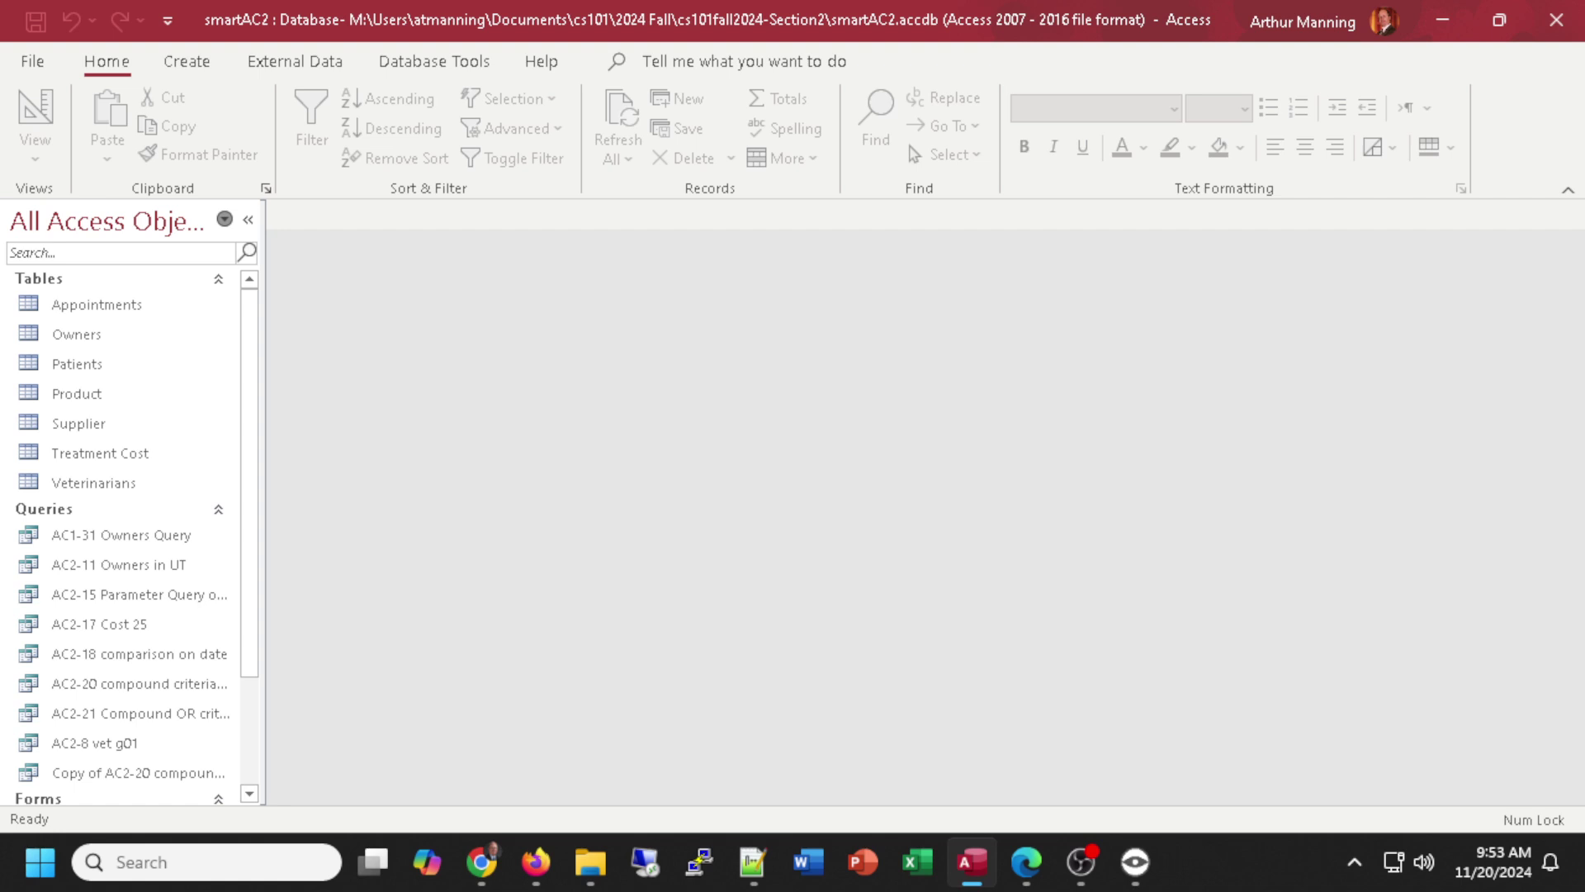
# Create a new query in Design view from the Treatment Cost table with the Treatment and Cost fields.
pyautogui.hotkey('alt', 'Tab')
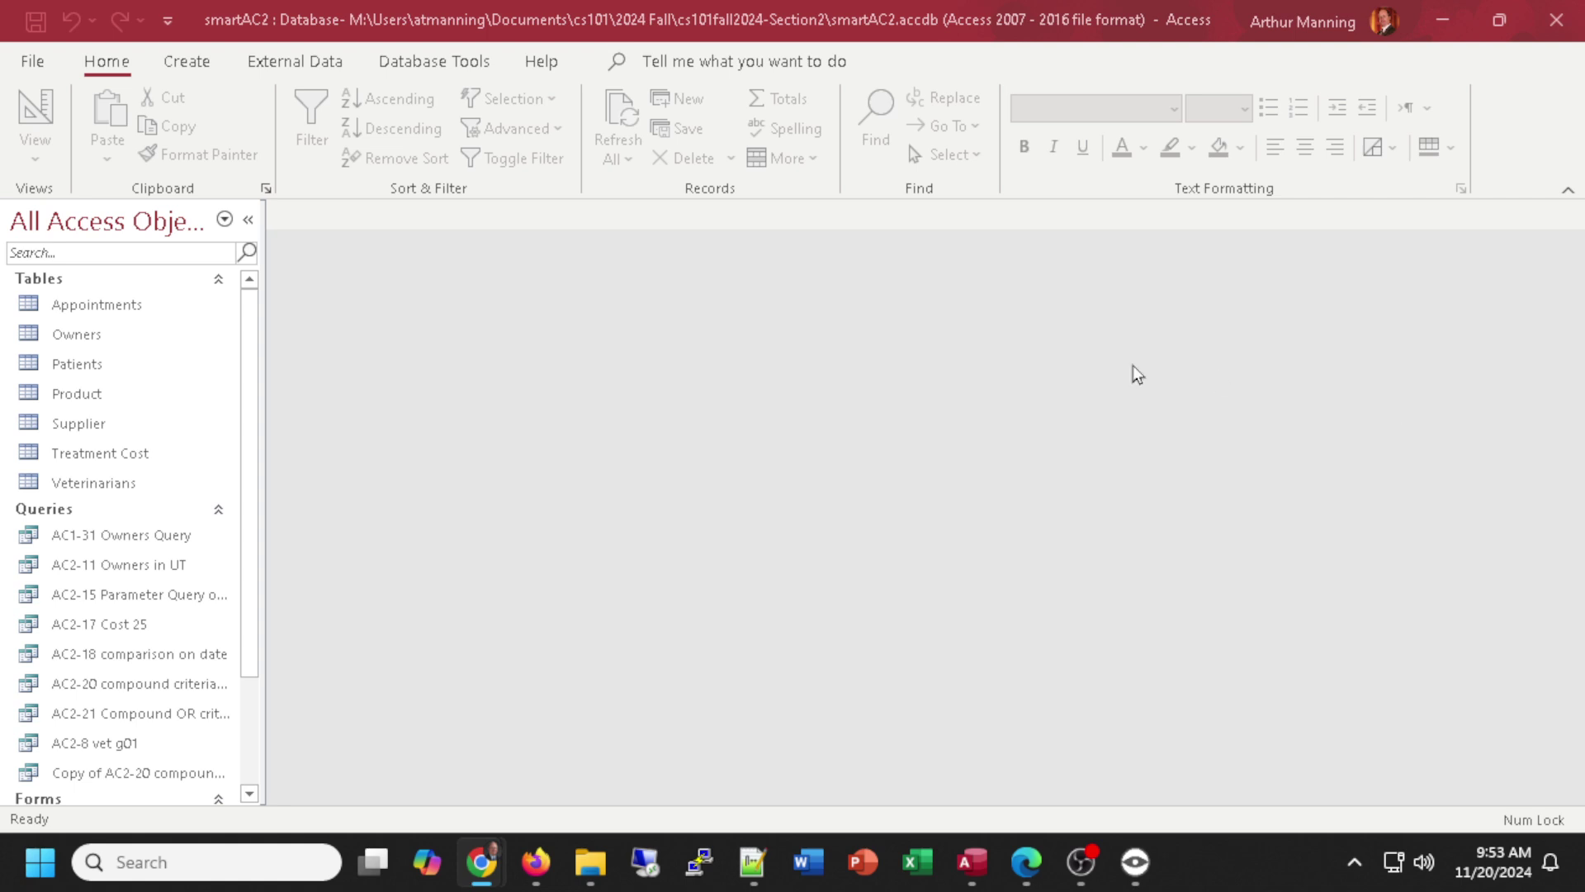
pyautogui.click(193, 70)
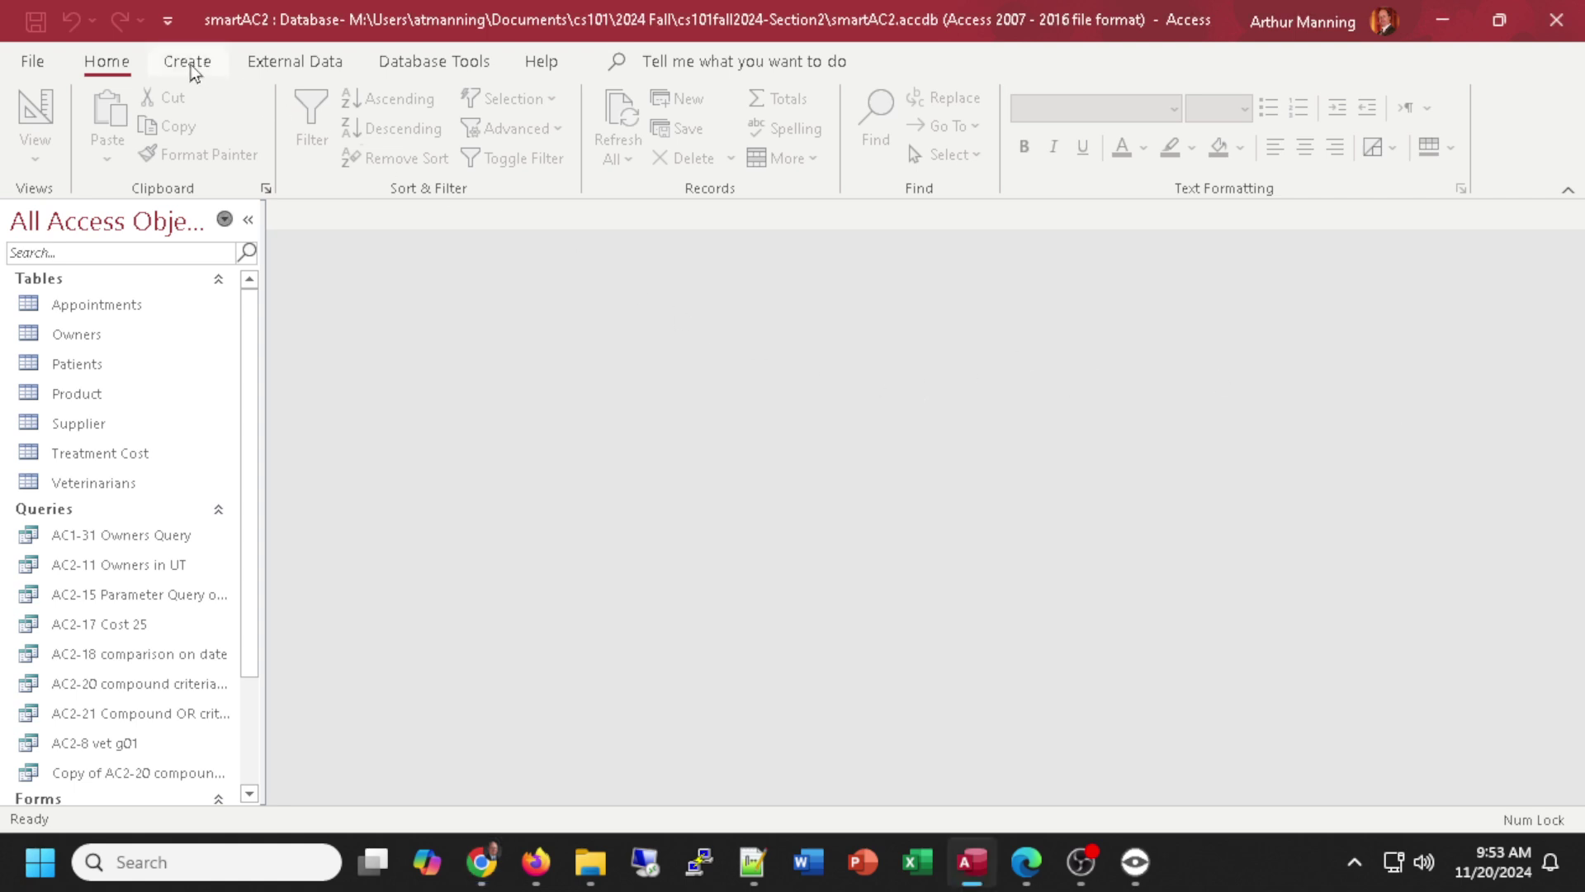
pyautogui.click(189, 64)
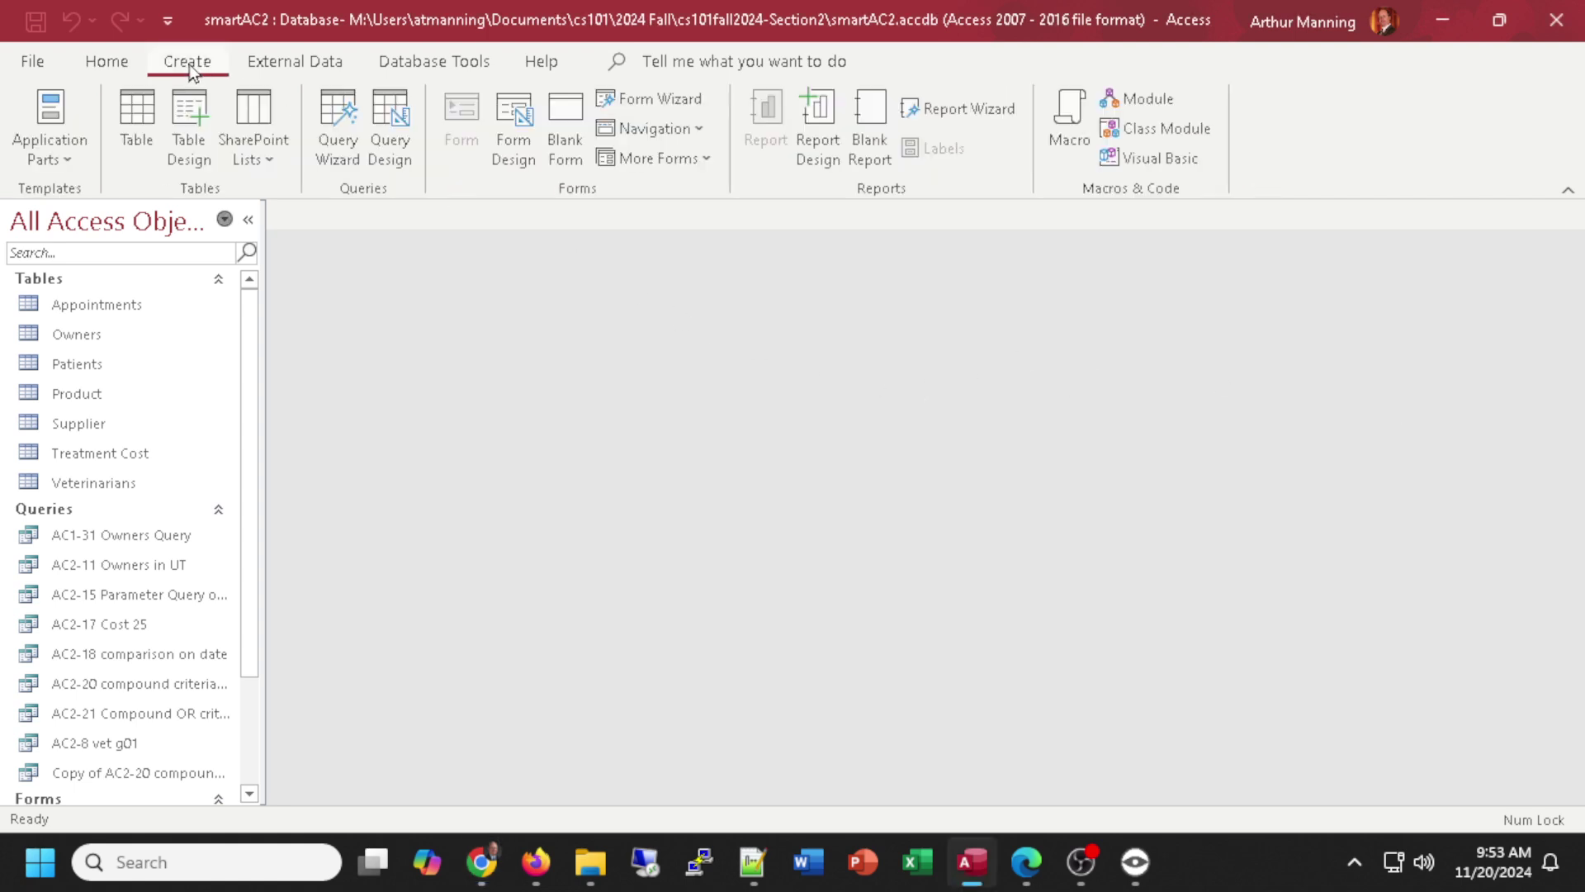
pyautogui.click(390, 114)
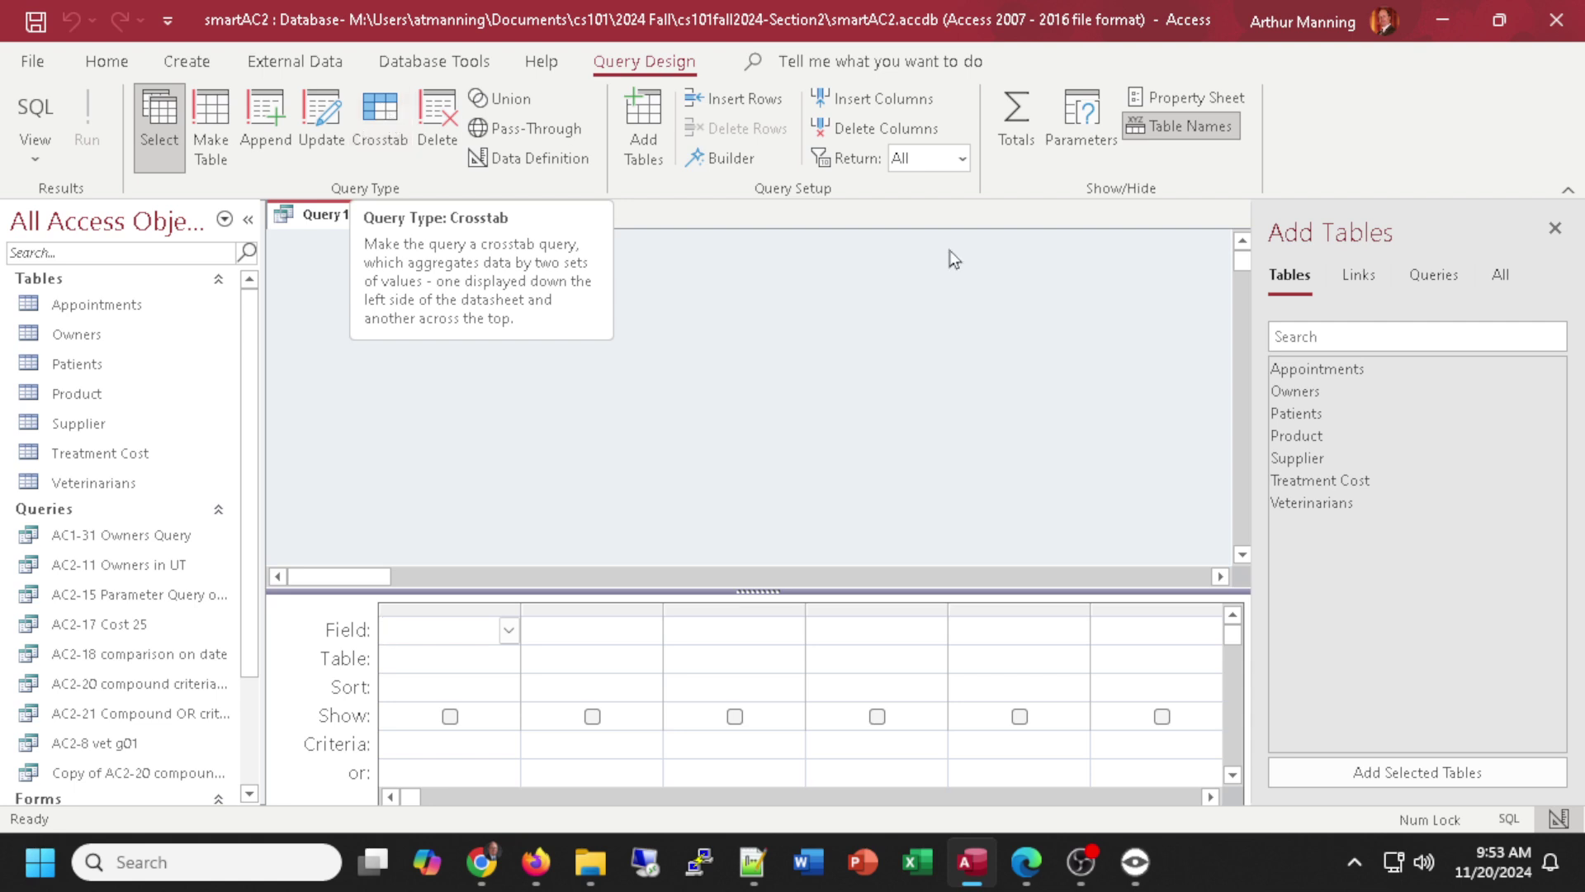
pyautogui.doubleClick(1329, 487)
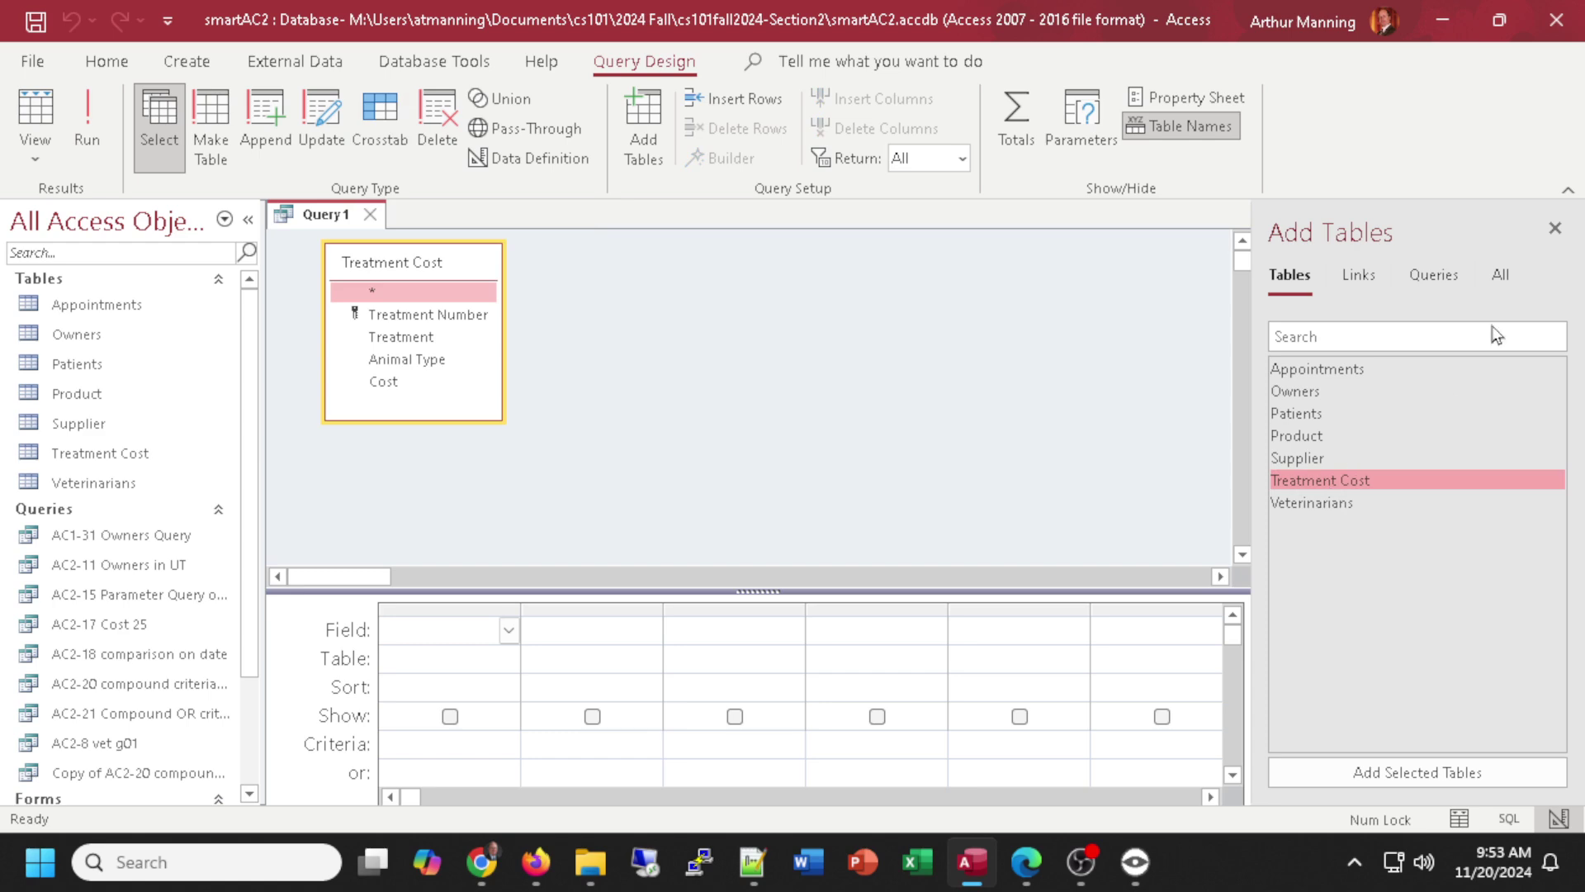
pyautogui.click(1555, 230)
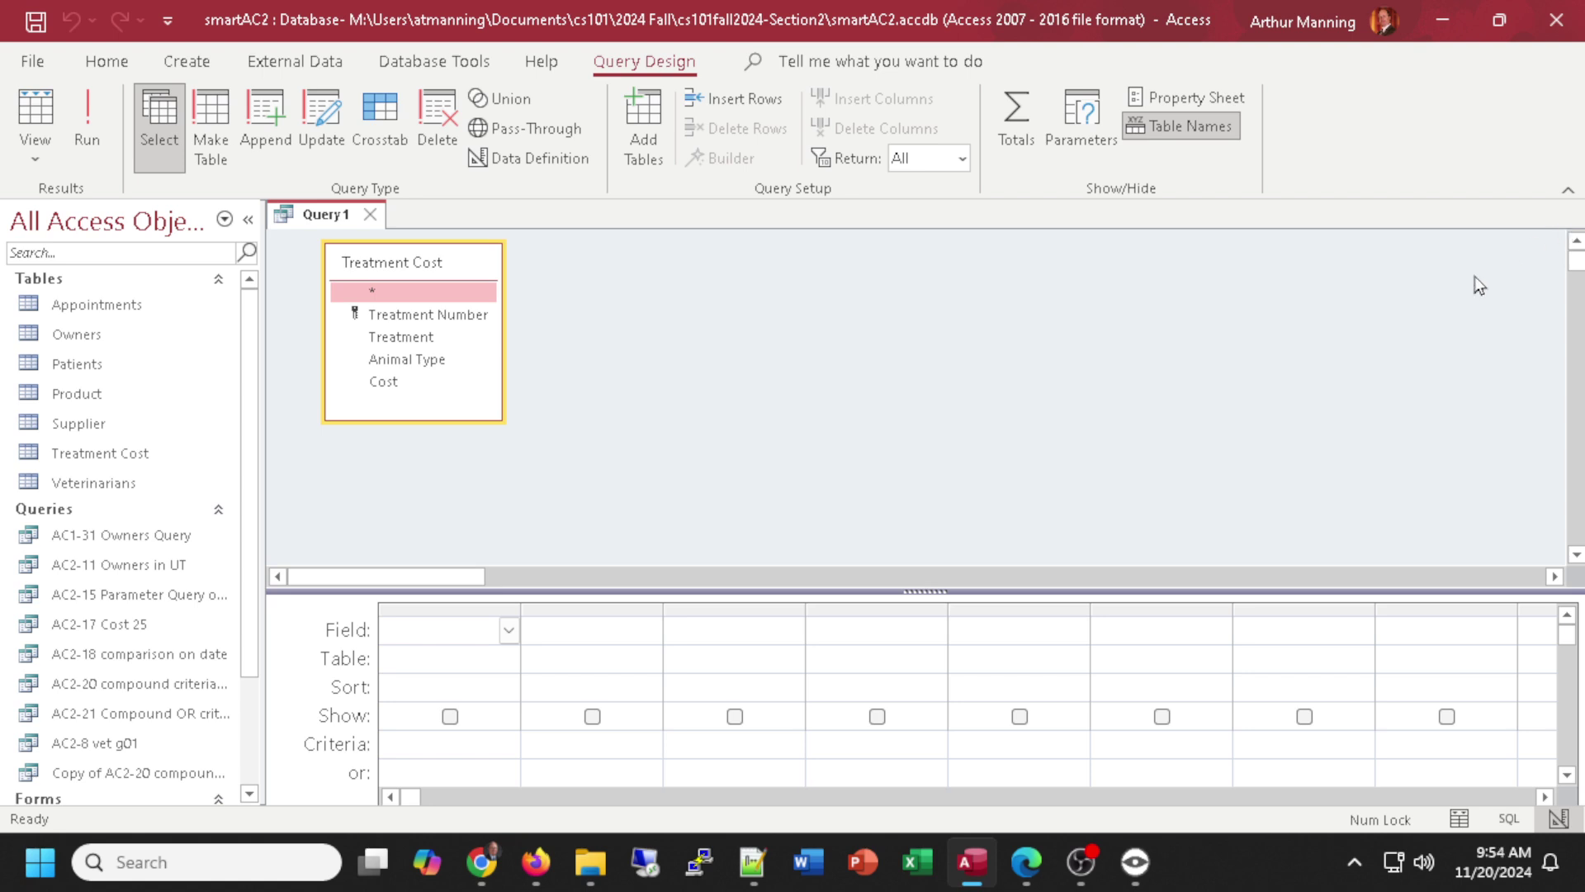
pyautogui.doubleClick(377, 340)
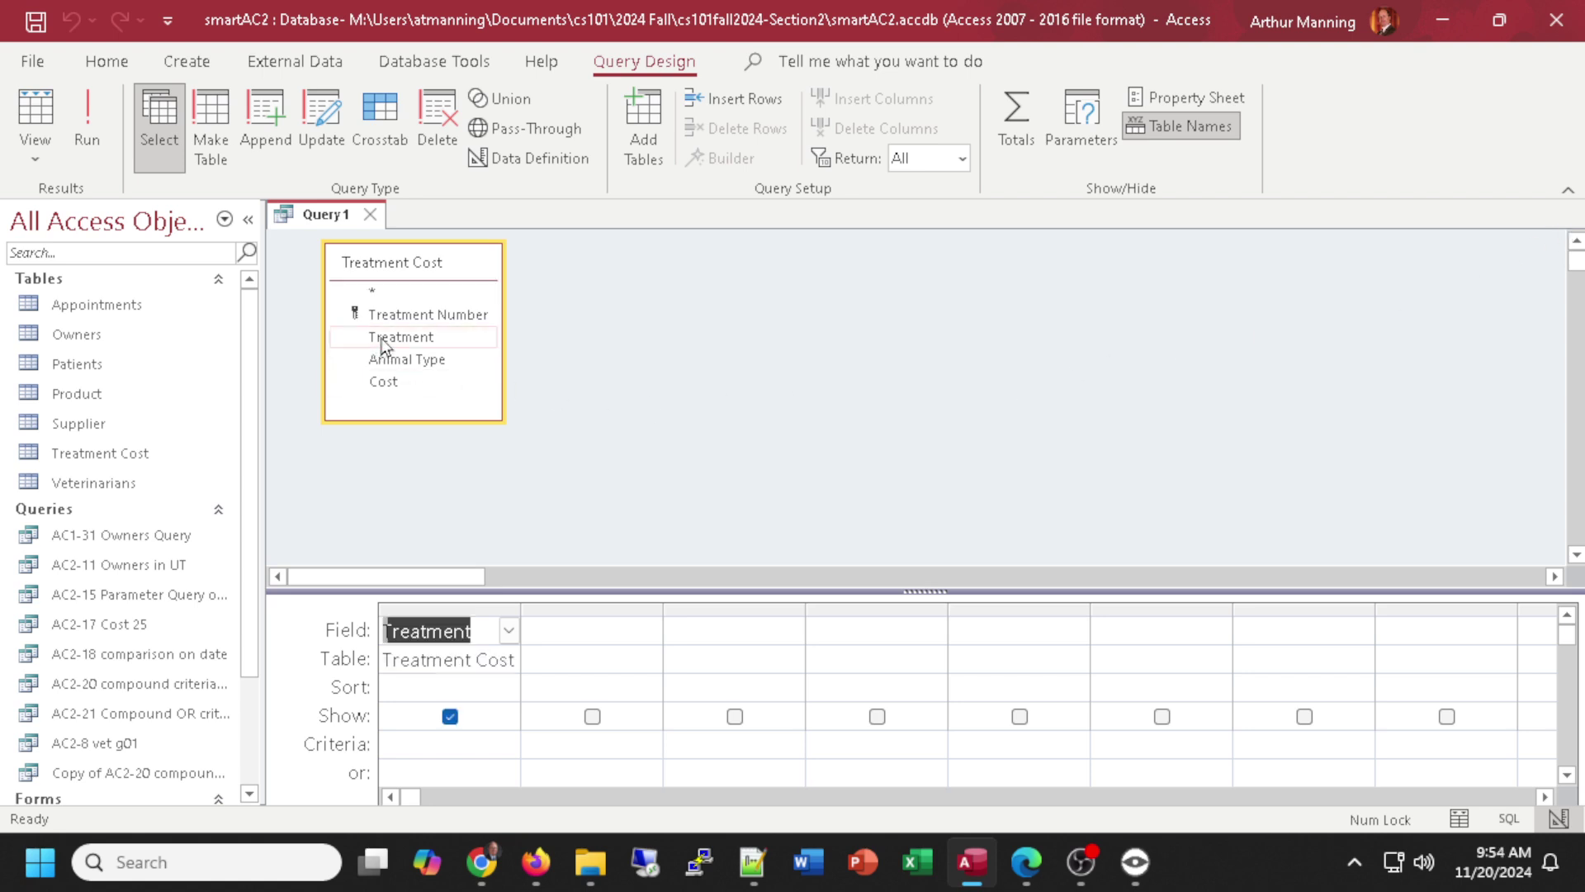
pyautogui.doubleClick(388, 384)
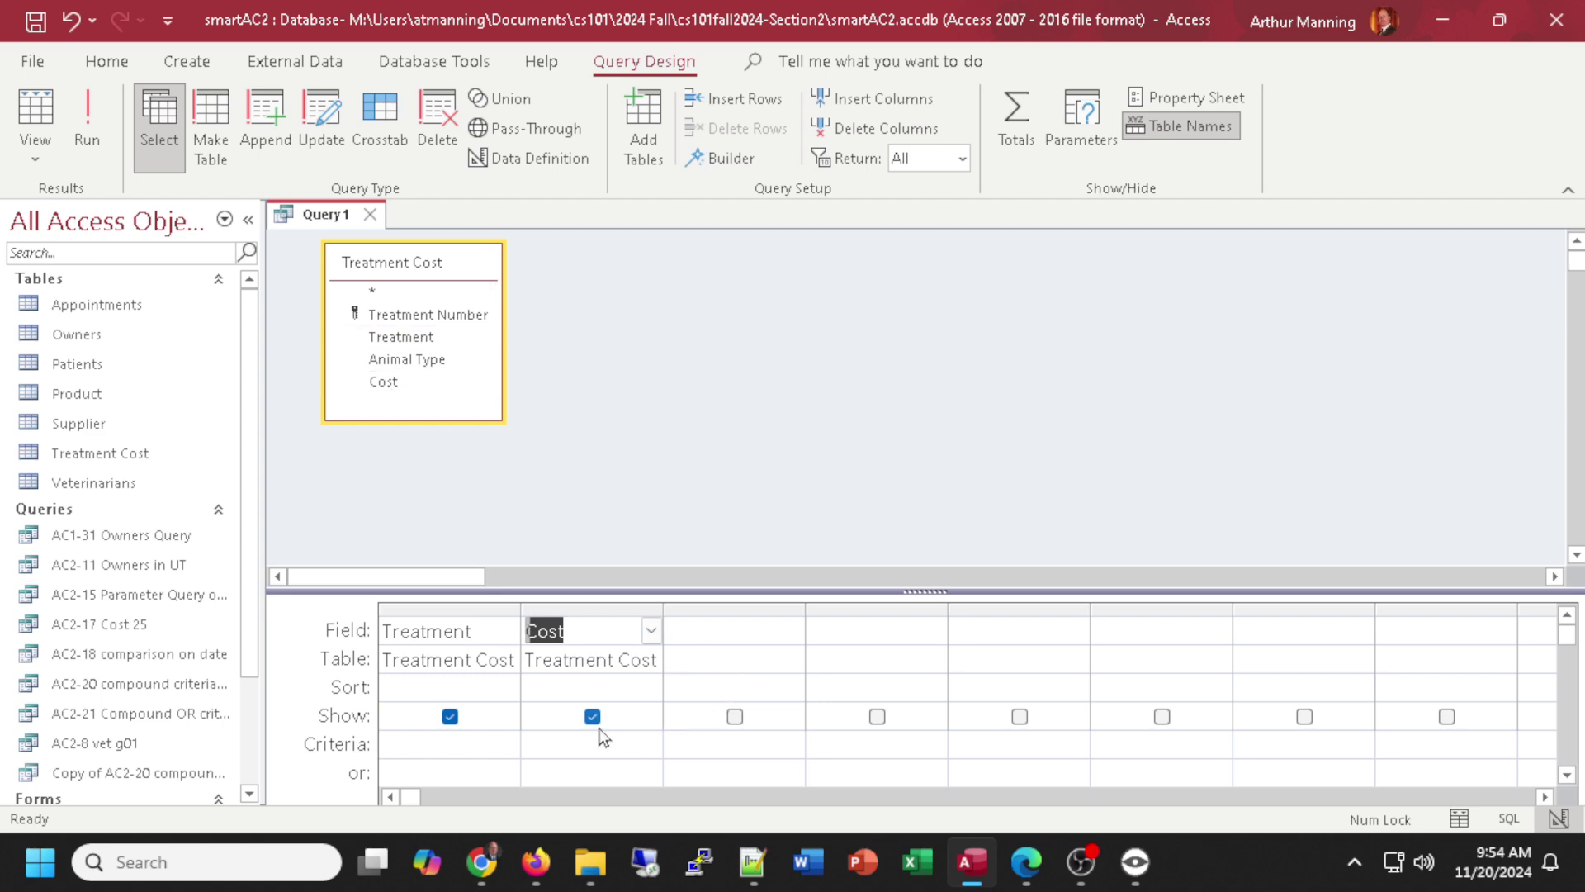
# View the query results, sort the Treatment field in ascending order, and run the query.
pyautogui.click(35, 115)
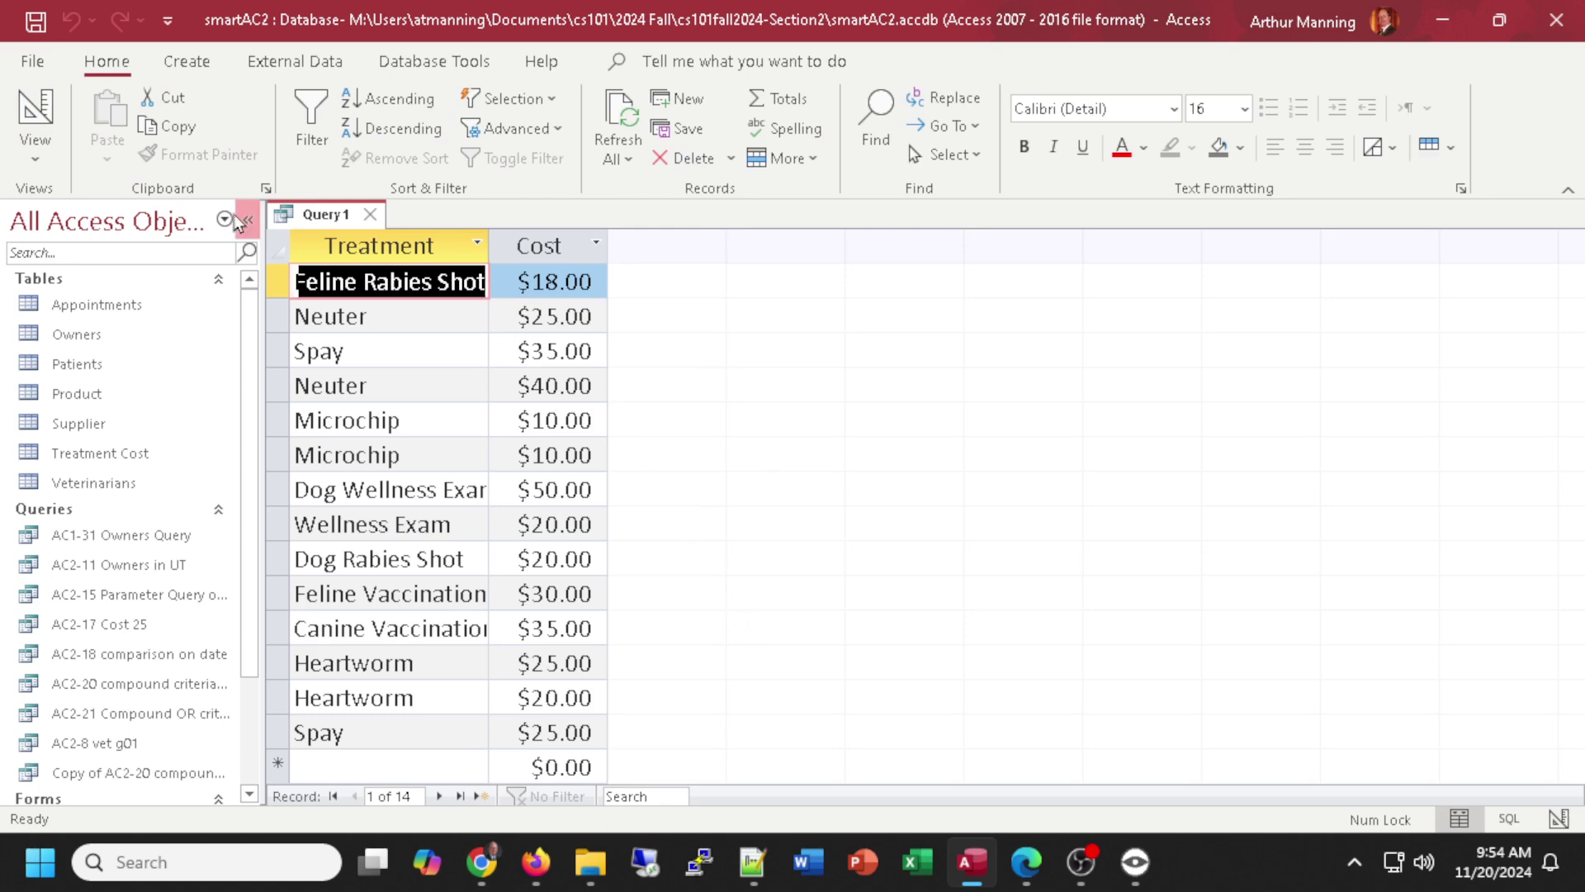
pyautogui.click(36, 112)
pyautogui.click(414, 686)
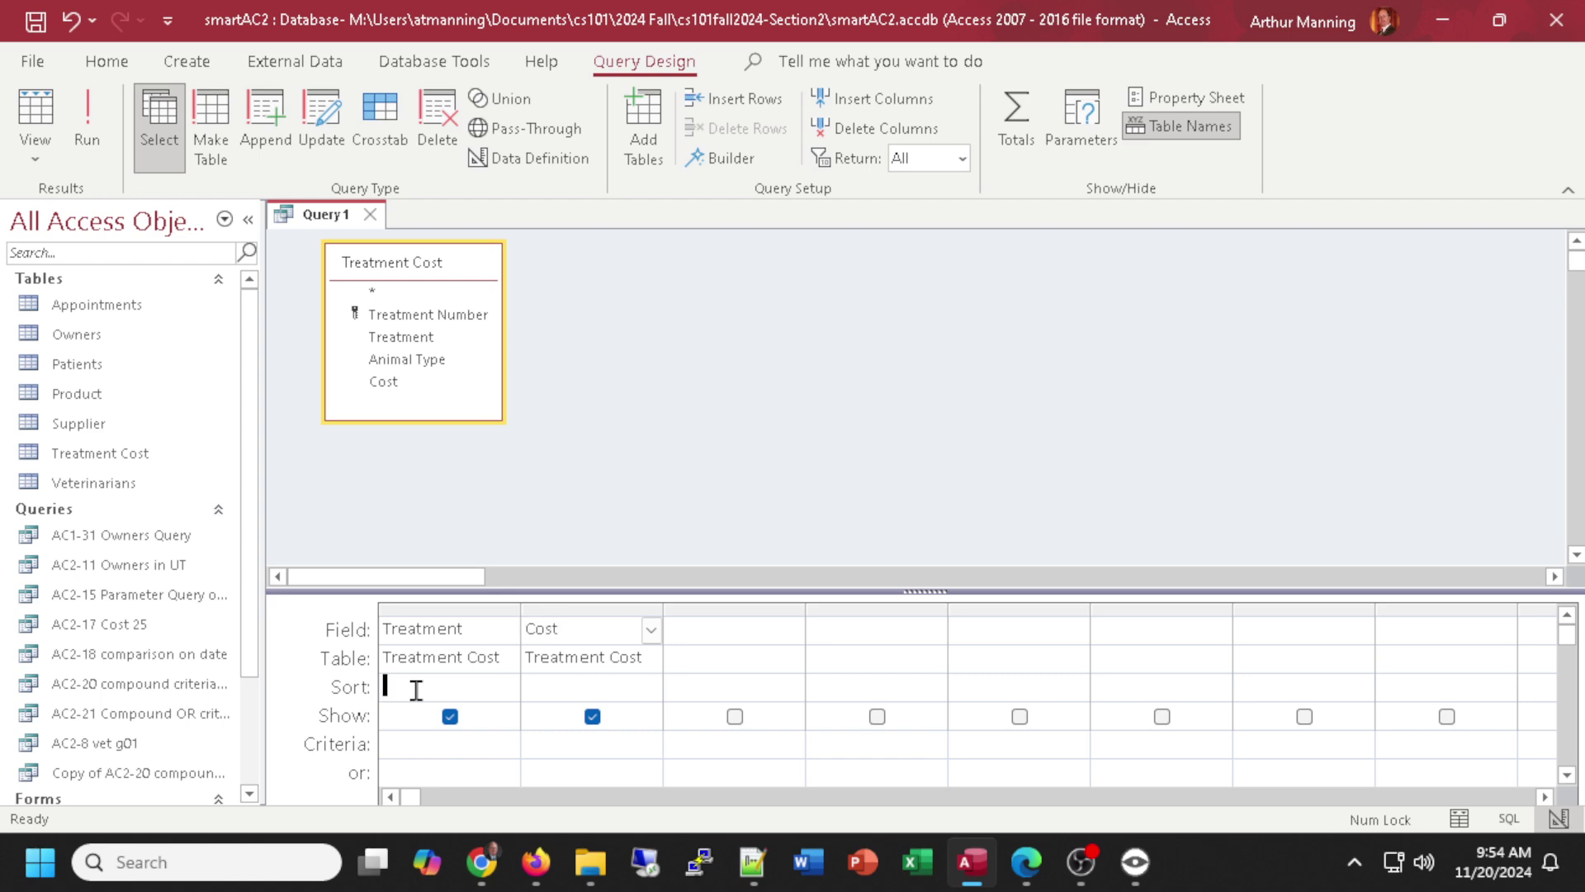
pyautogui.doubleClick(418, 690)
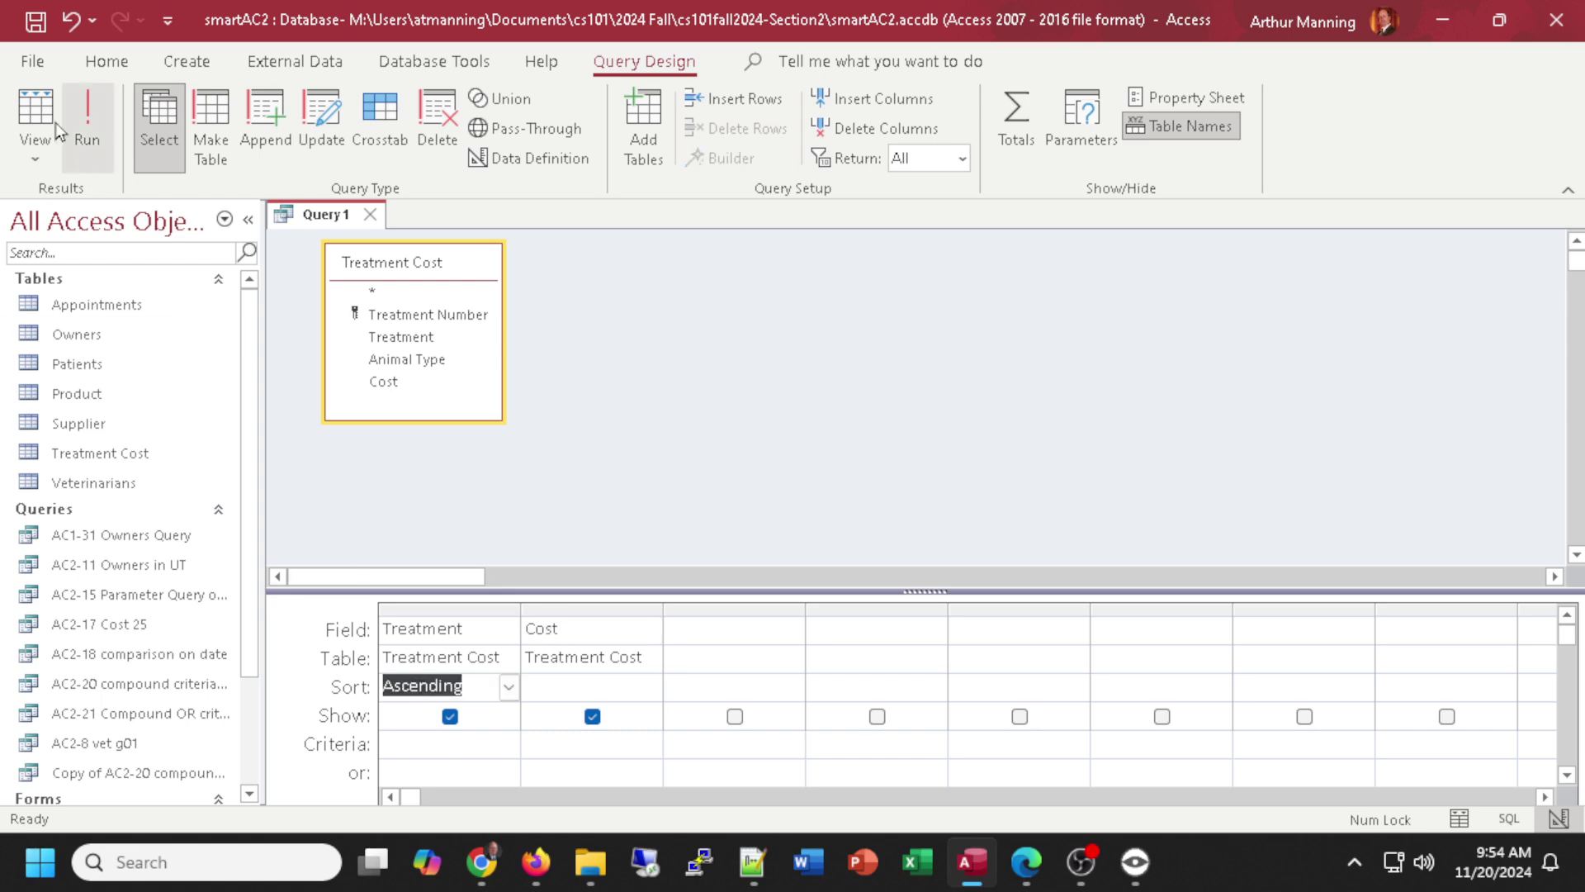
pyautogui.click(87, 122)
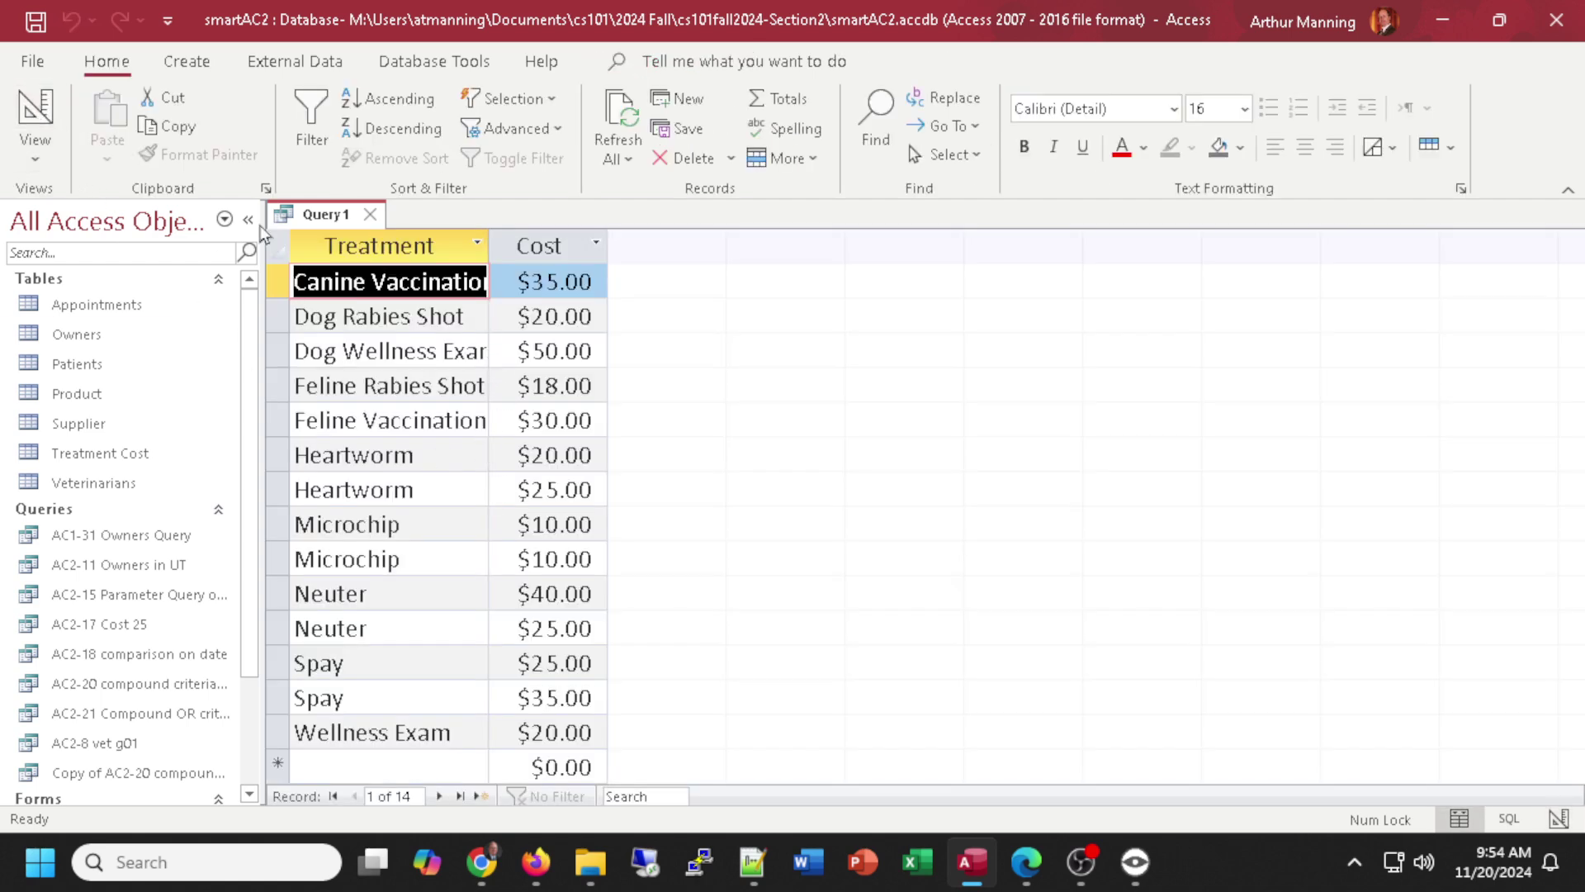
# Clear the sort on Treatment, sort Cost in ascending order instead, and run the query before returning to Design view.
pyautogui.click(36, 116)
pyautogui.doubleClick(464, 686)
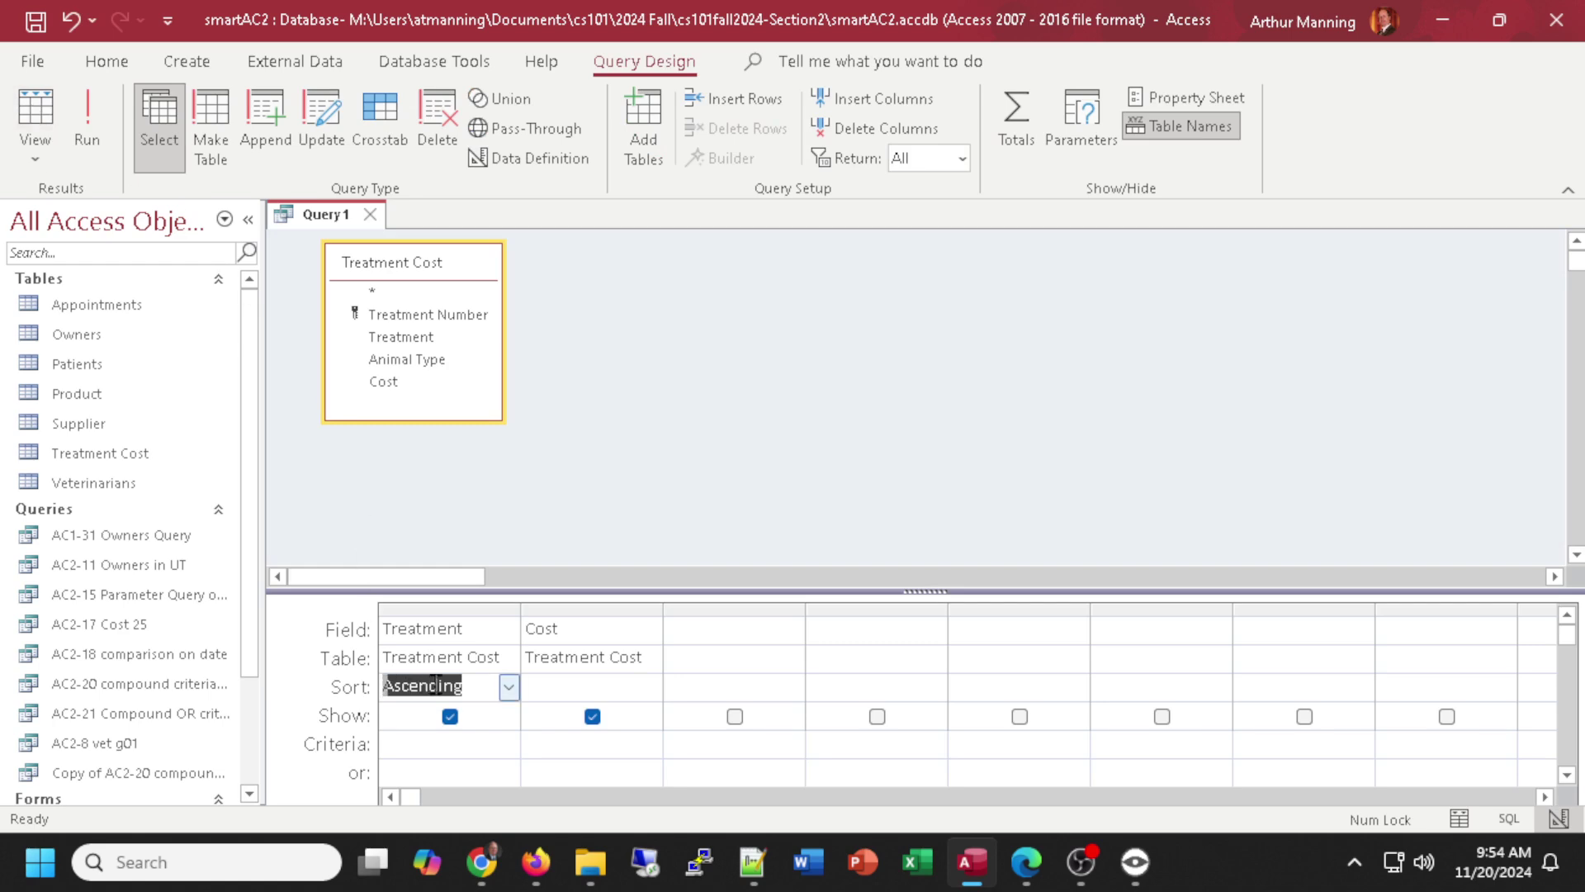
pyautogui.click(463, 686)
pyautogui.doubleClick(463, 686)
pyautogui.click(603, 688)
pyautogui.doubleClick(604, 682)
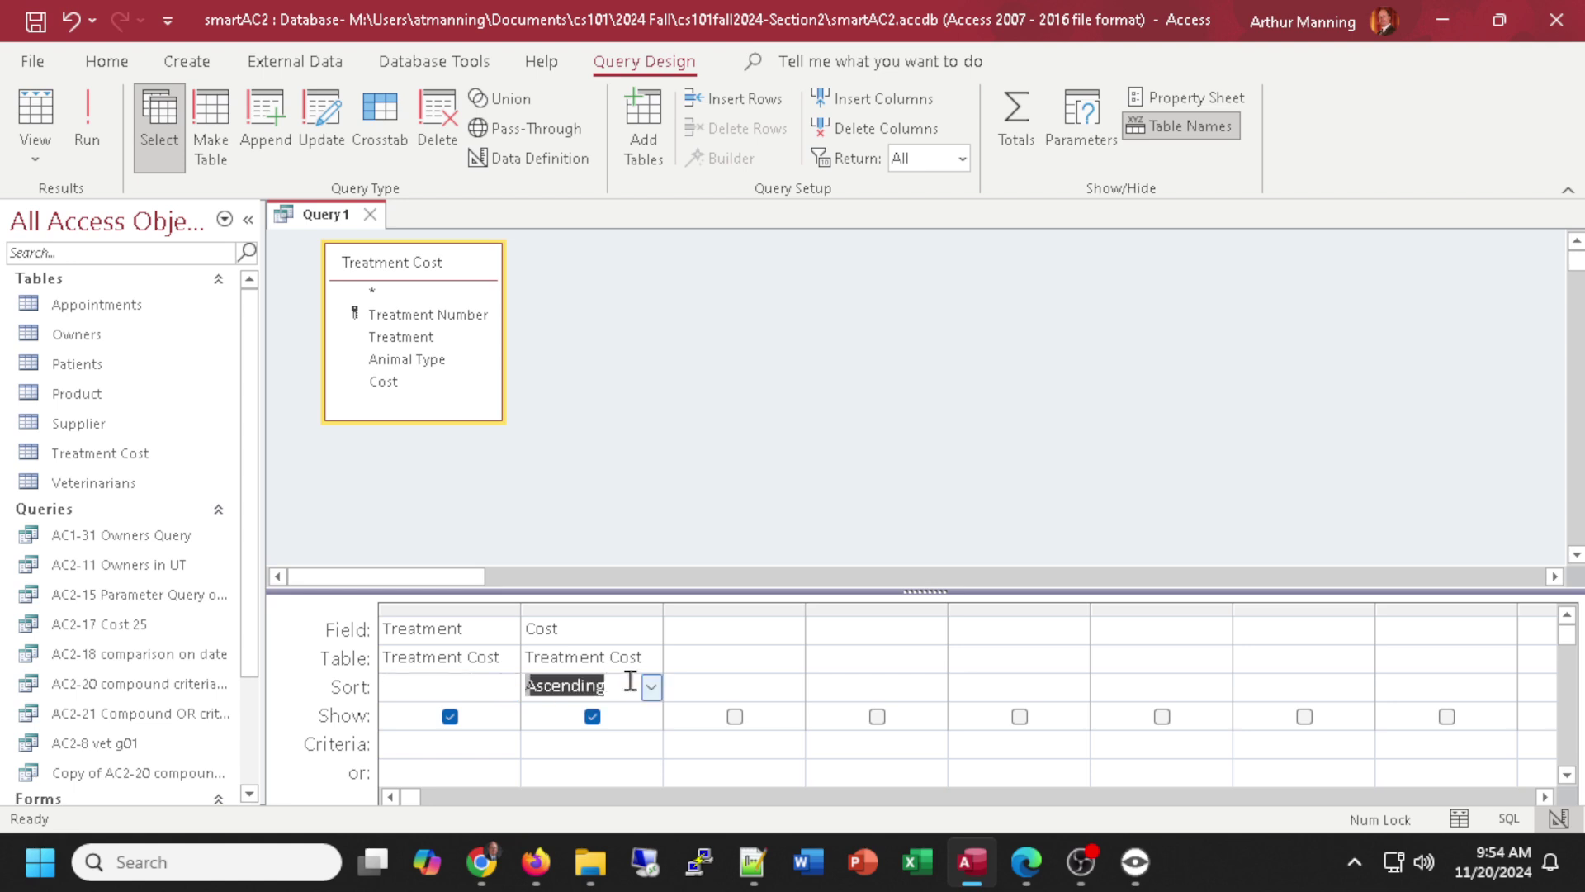
pyautogui.click(87, 115)
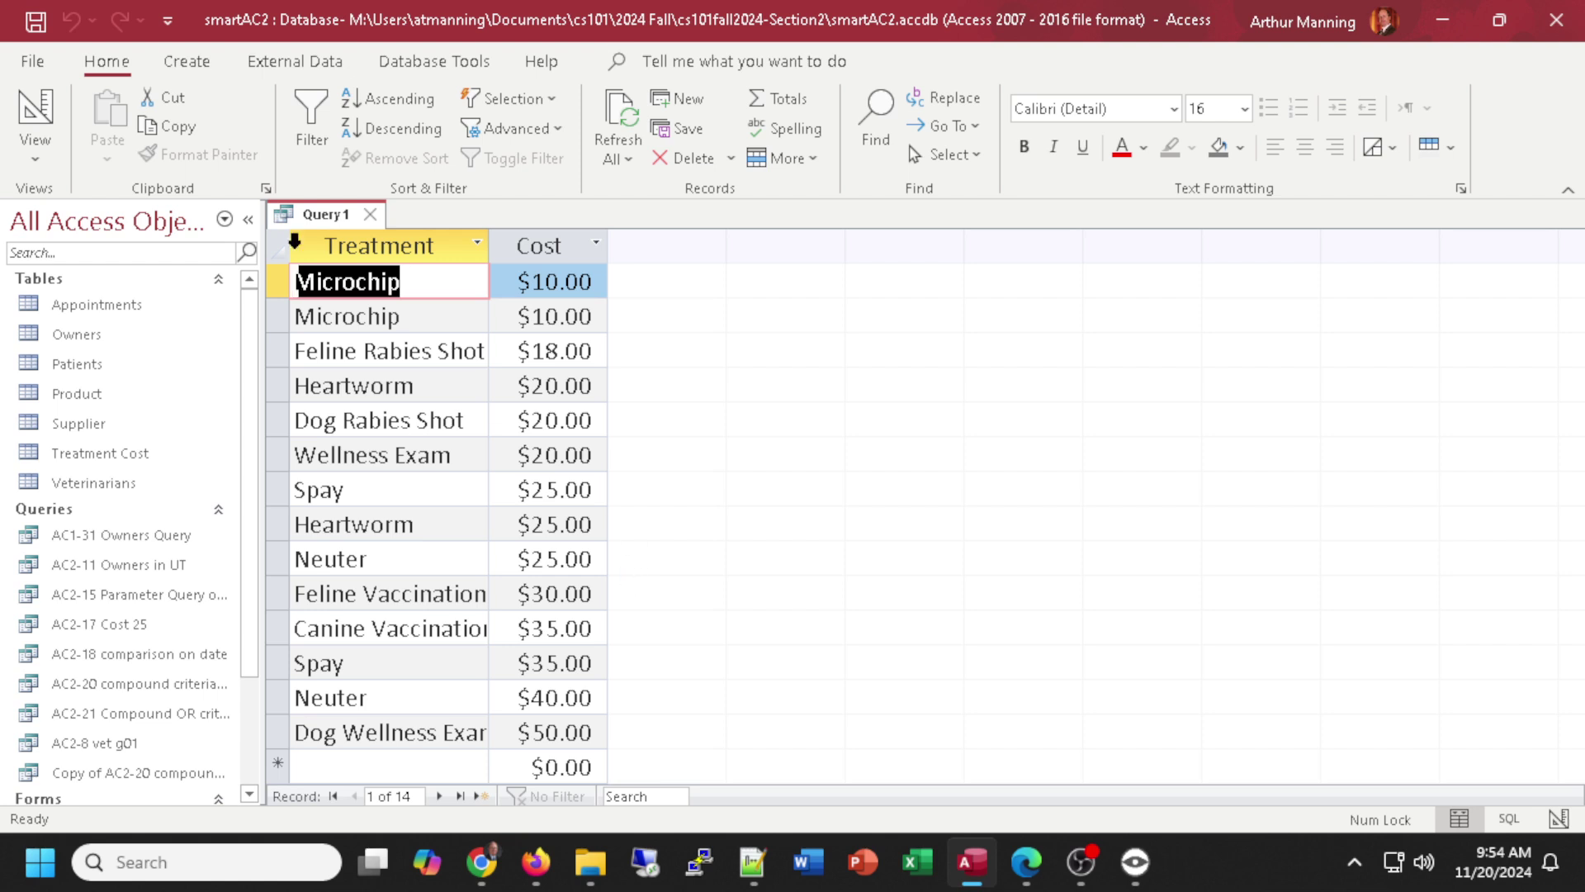
pyautogui.click(37, 109)
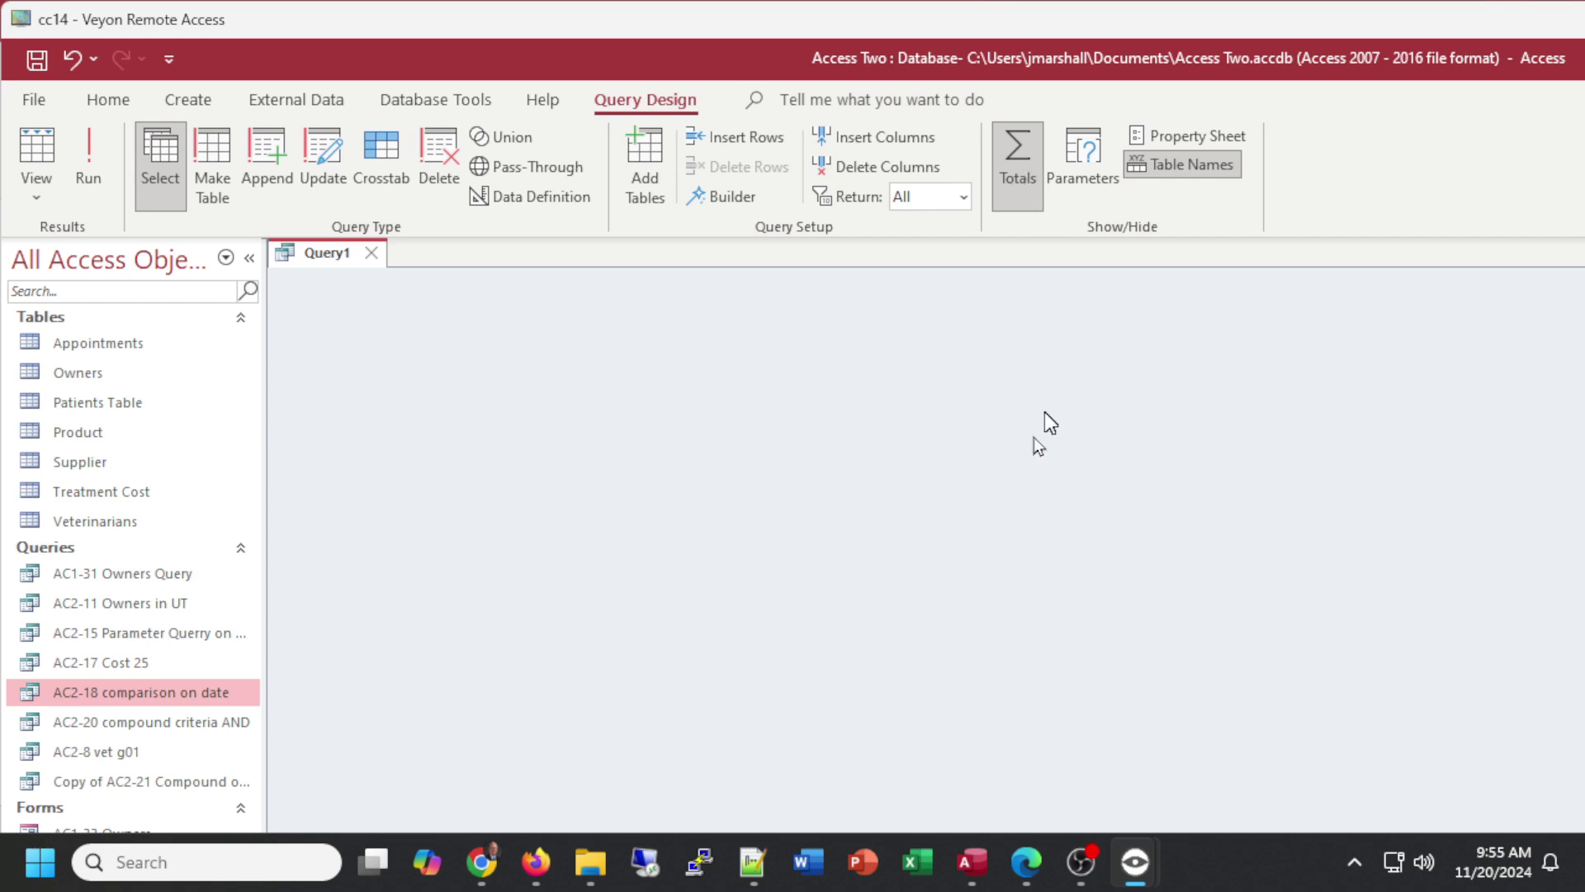
# Turn off Totals for Query1 in the remote cc14 session and switch back to the smartAC2 query.
pyautogui.click(1020, 163)
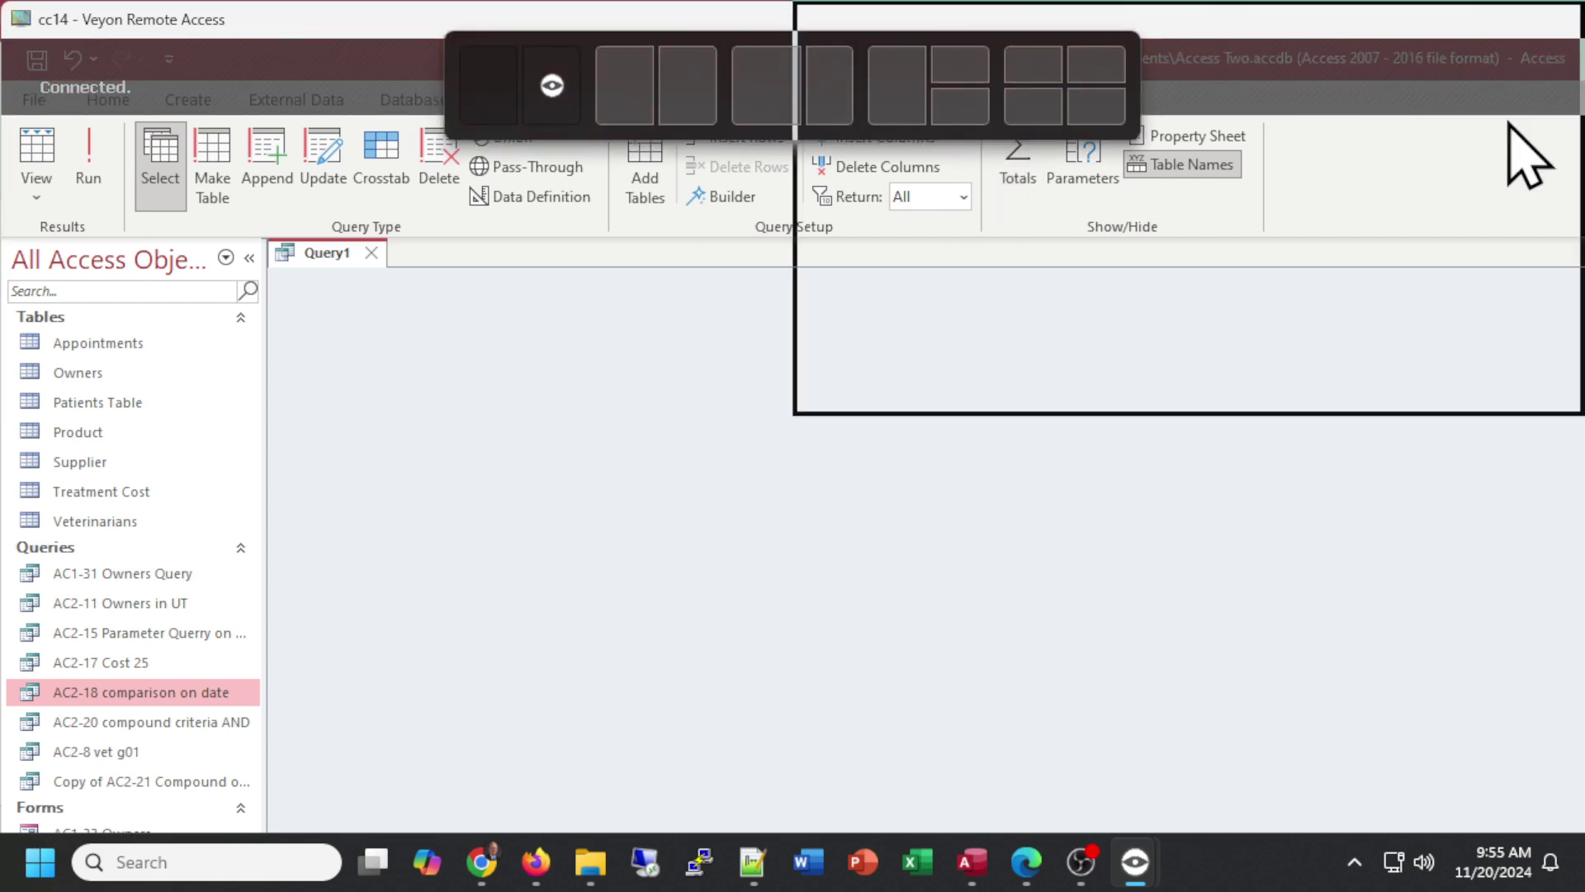
pyautogui.hotkey('alt', 'Tab')
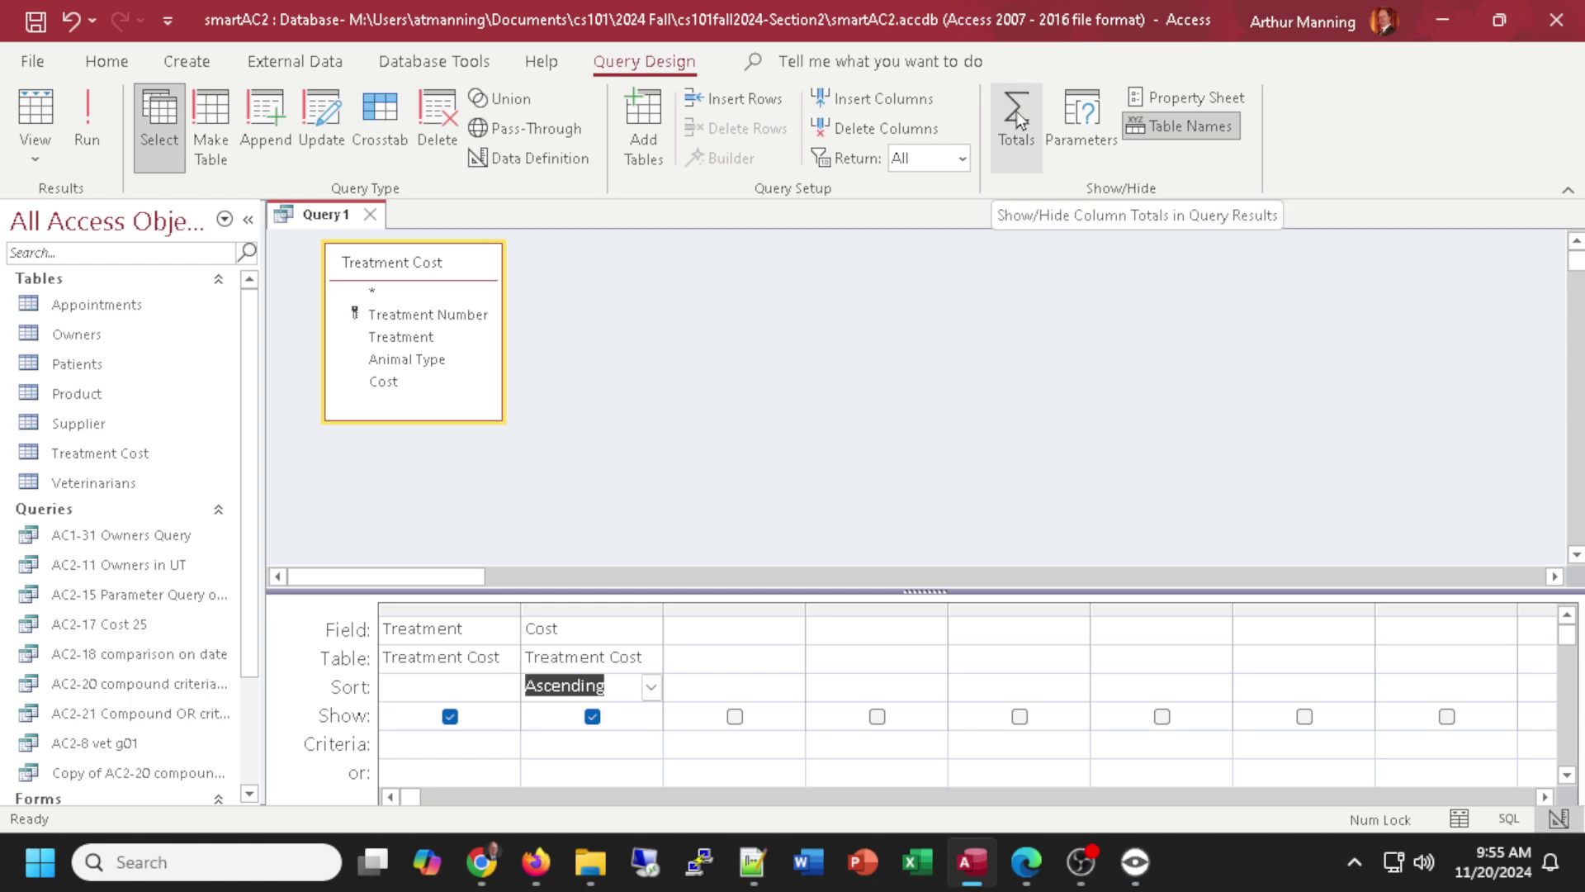
# Run the query without grouping, turn on Totals, and view the grouped results before returning to Design view.
pyautogui.click(88, 116)
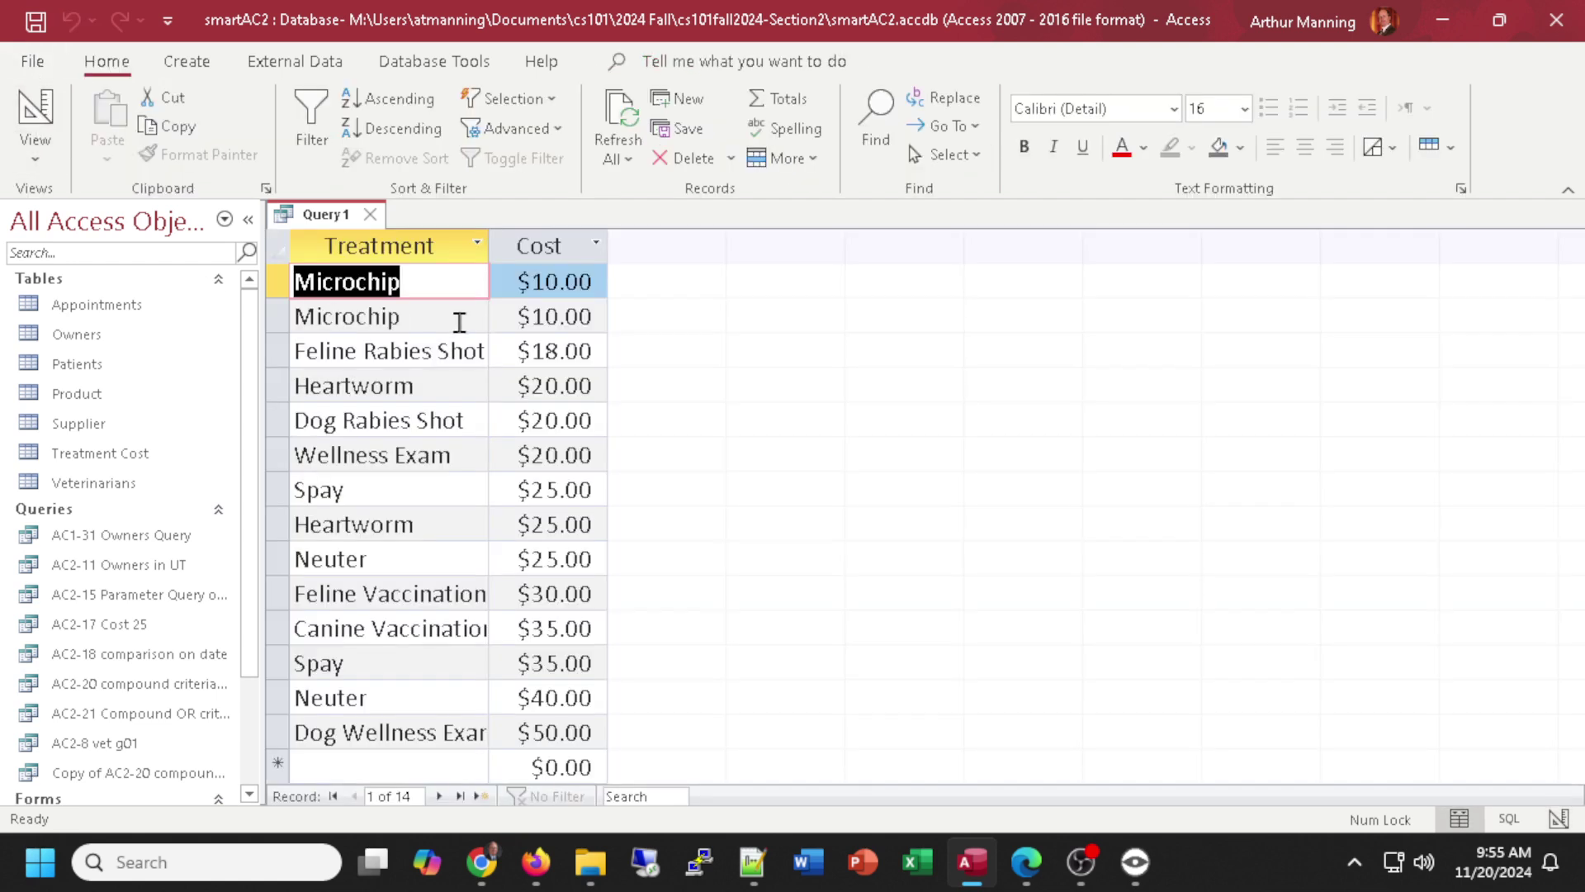
pyautogui.click(35, 116)
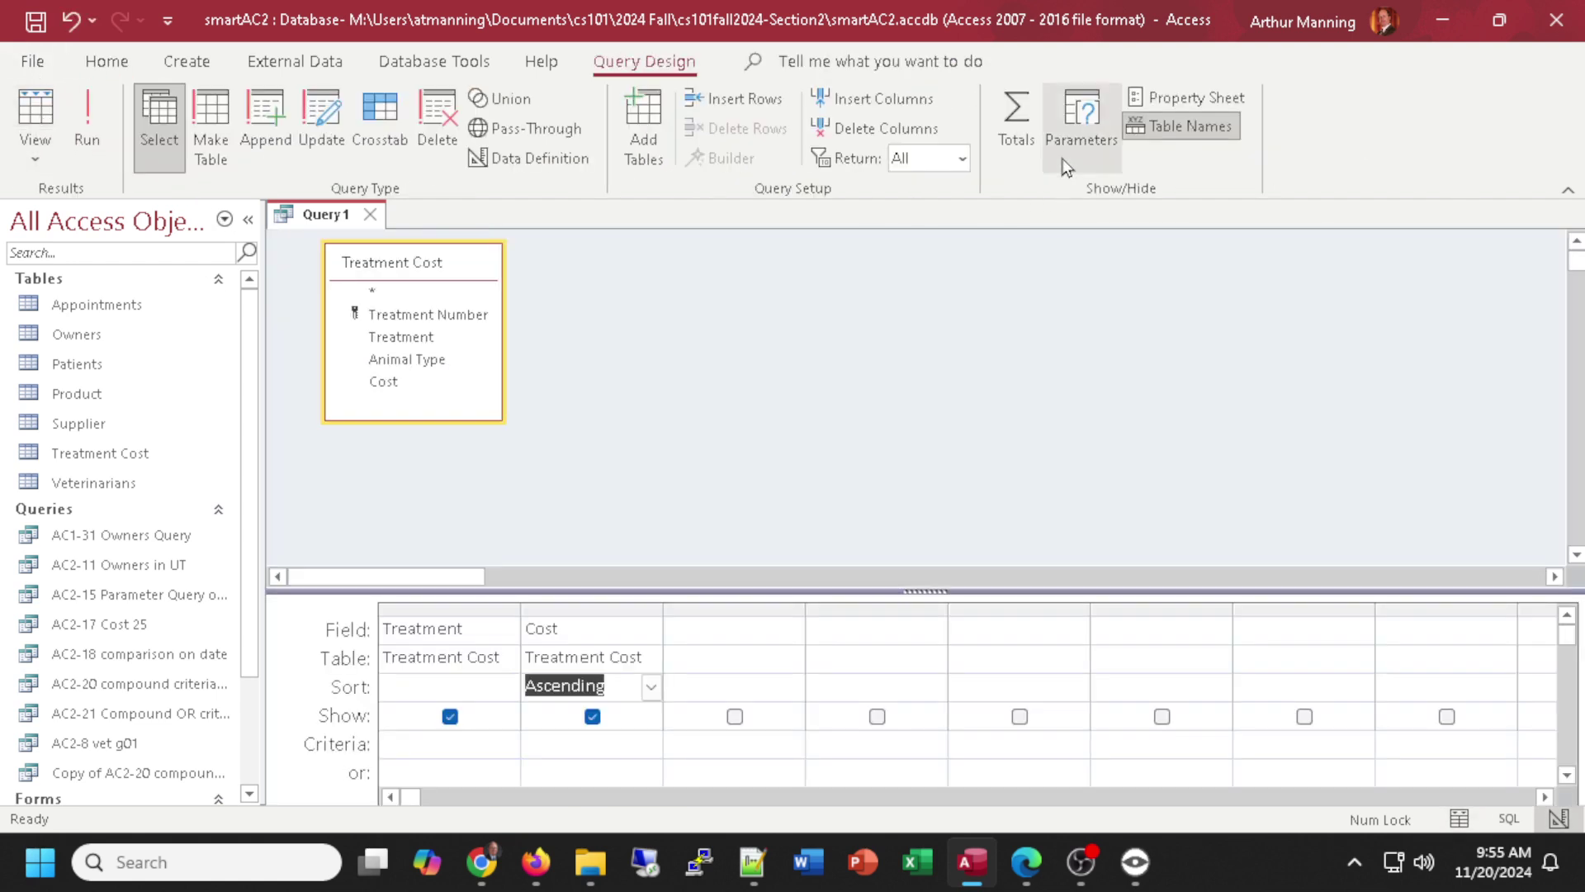
pyautogui.click(1016, 124)
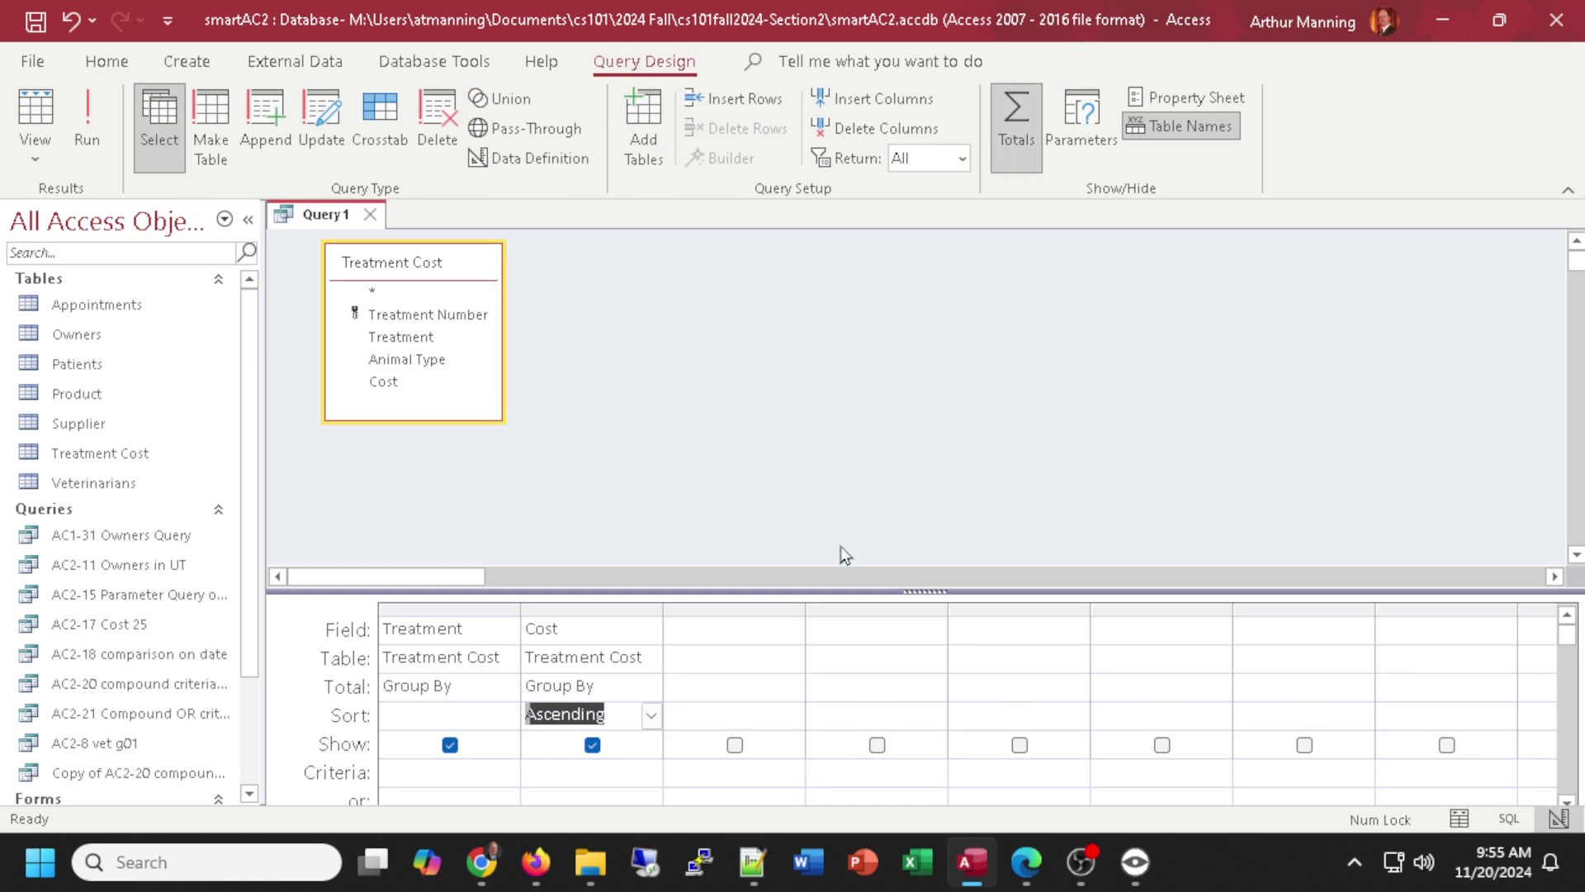
pyautogui.click(41, 115)
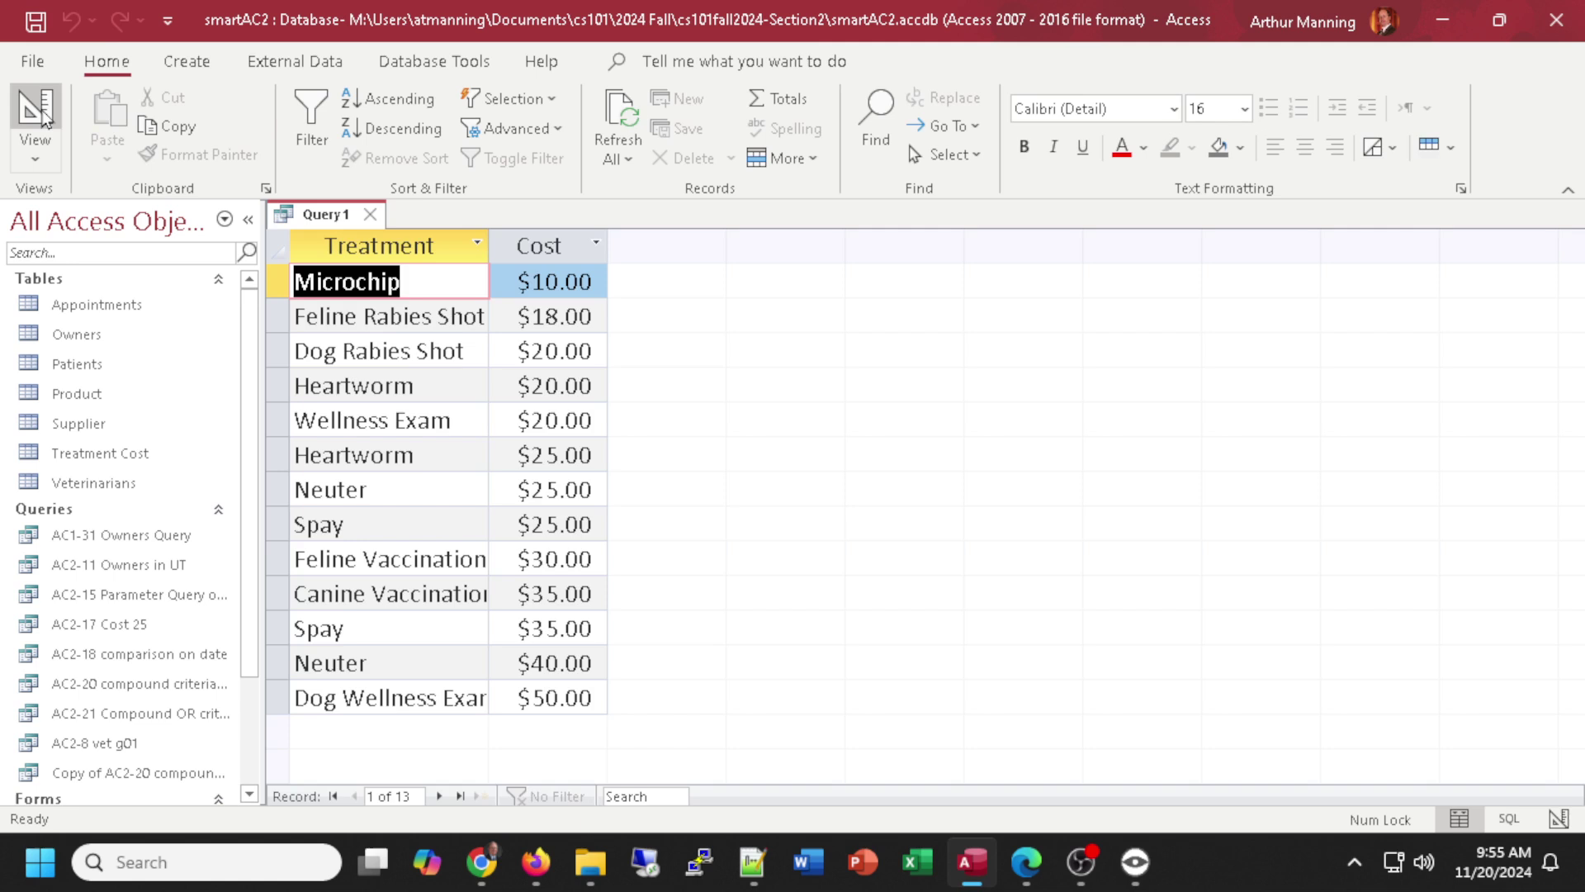
pyautogui.click(41, 116)
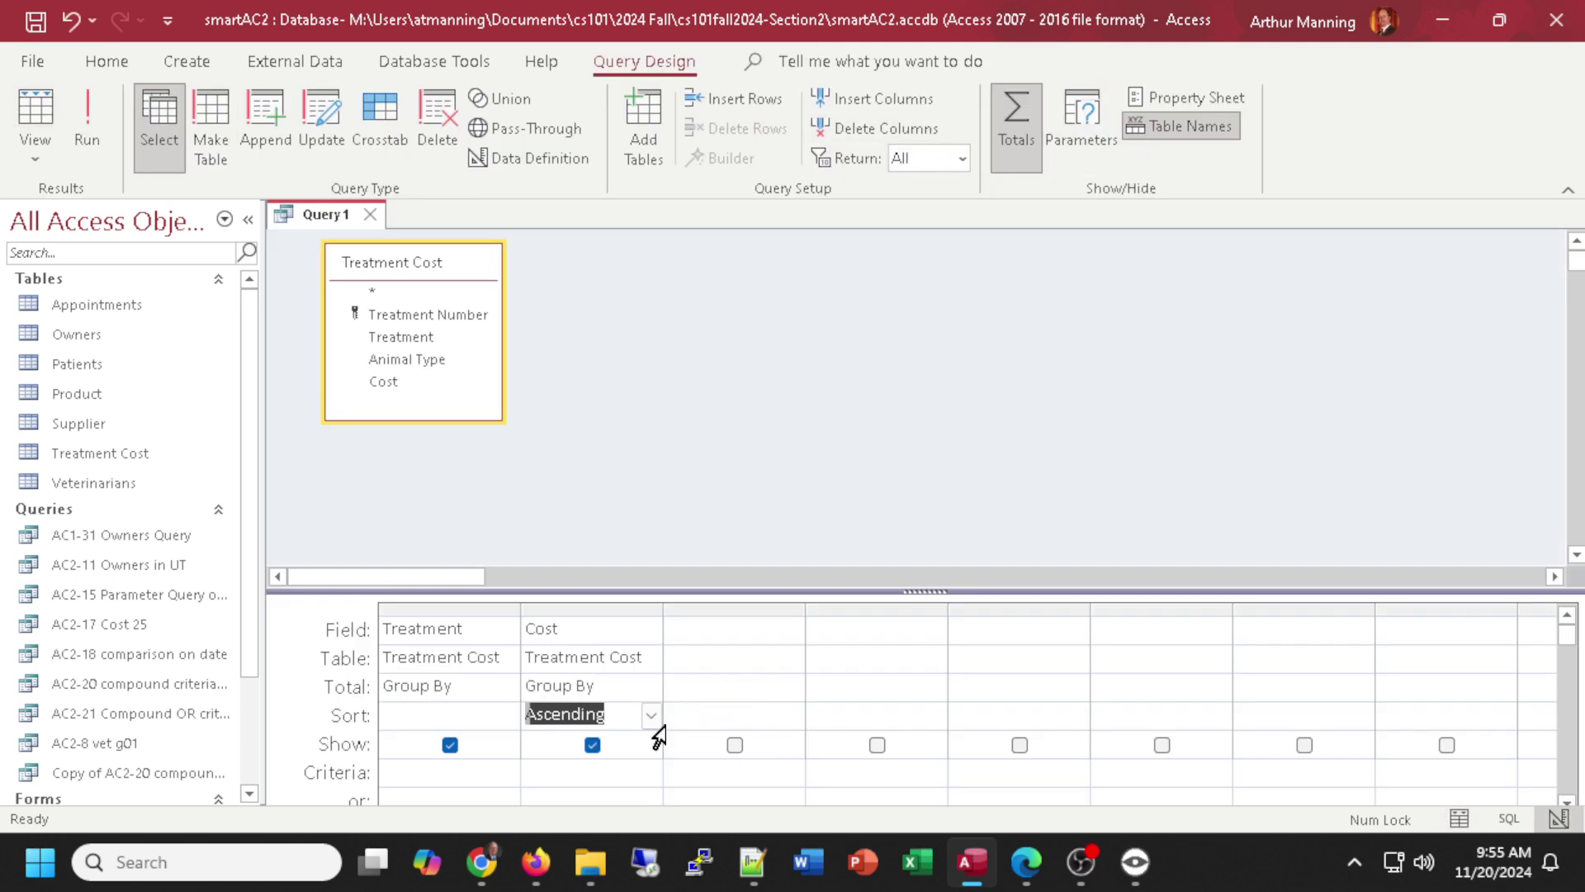
# Browse the Total functions available for Cost, turn Totals off, and view the ungrouped results before returning to Design view.
pyautogui.click(627, 689)
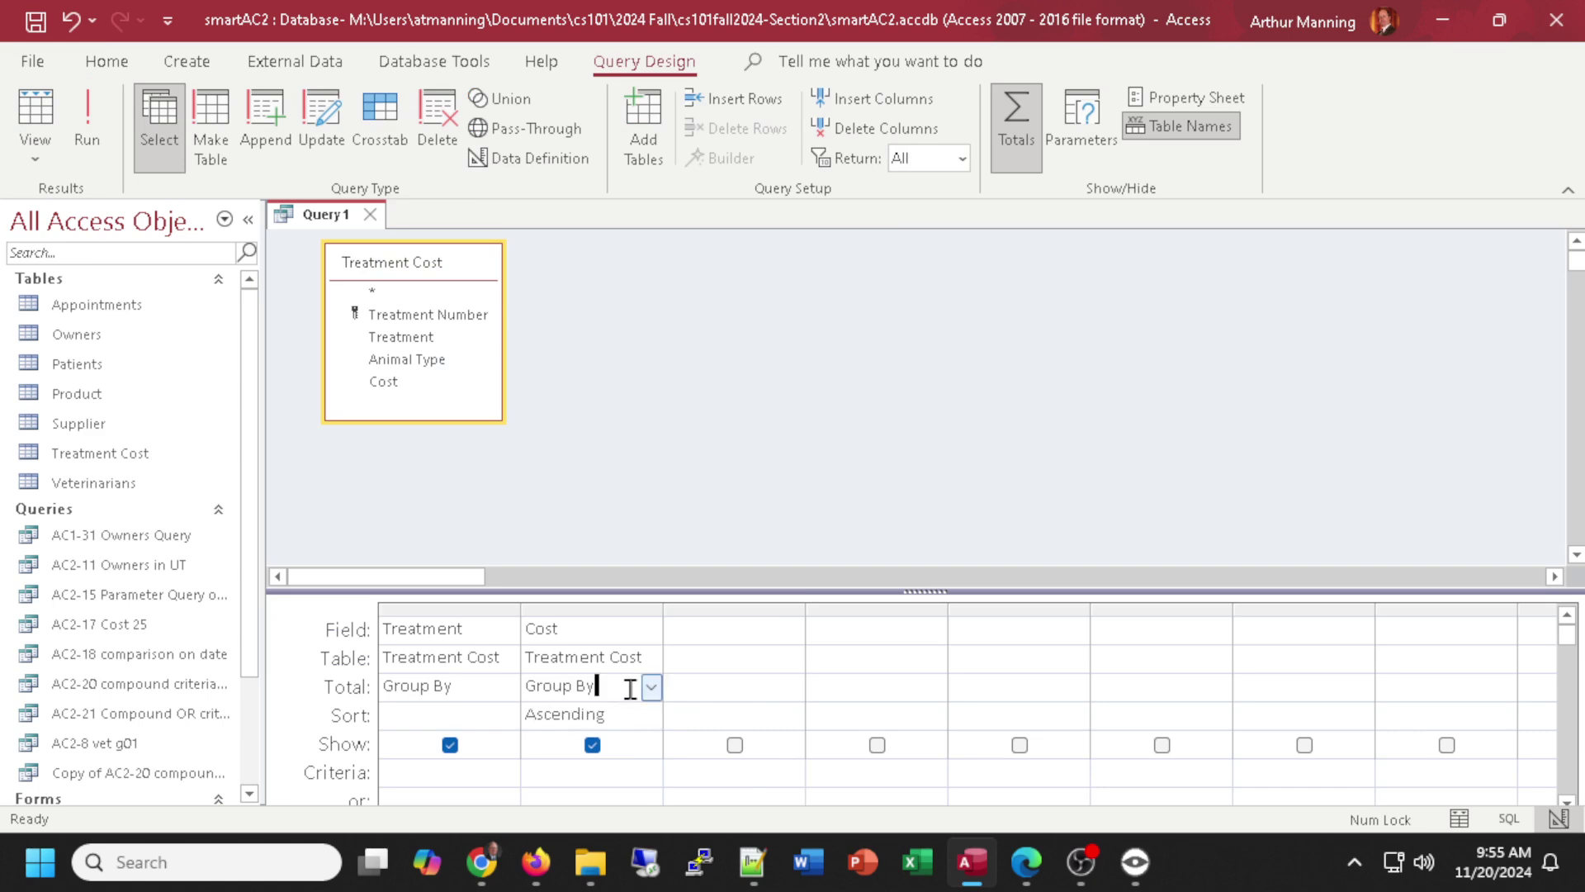
pyautogui.click(655, 691)
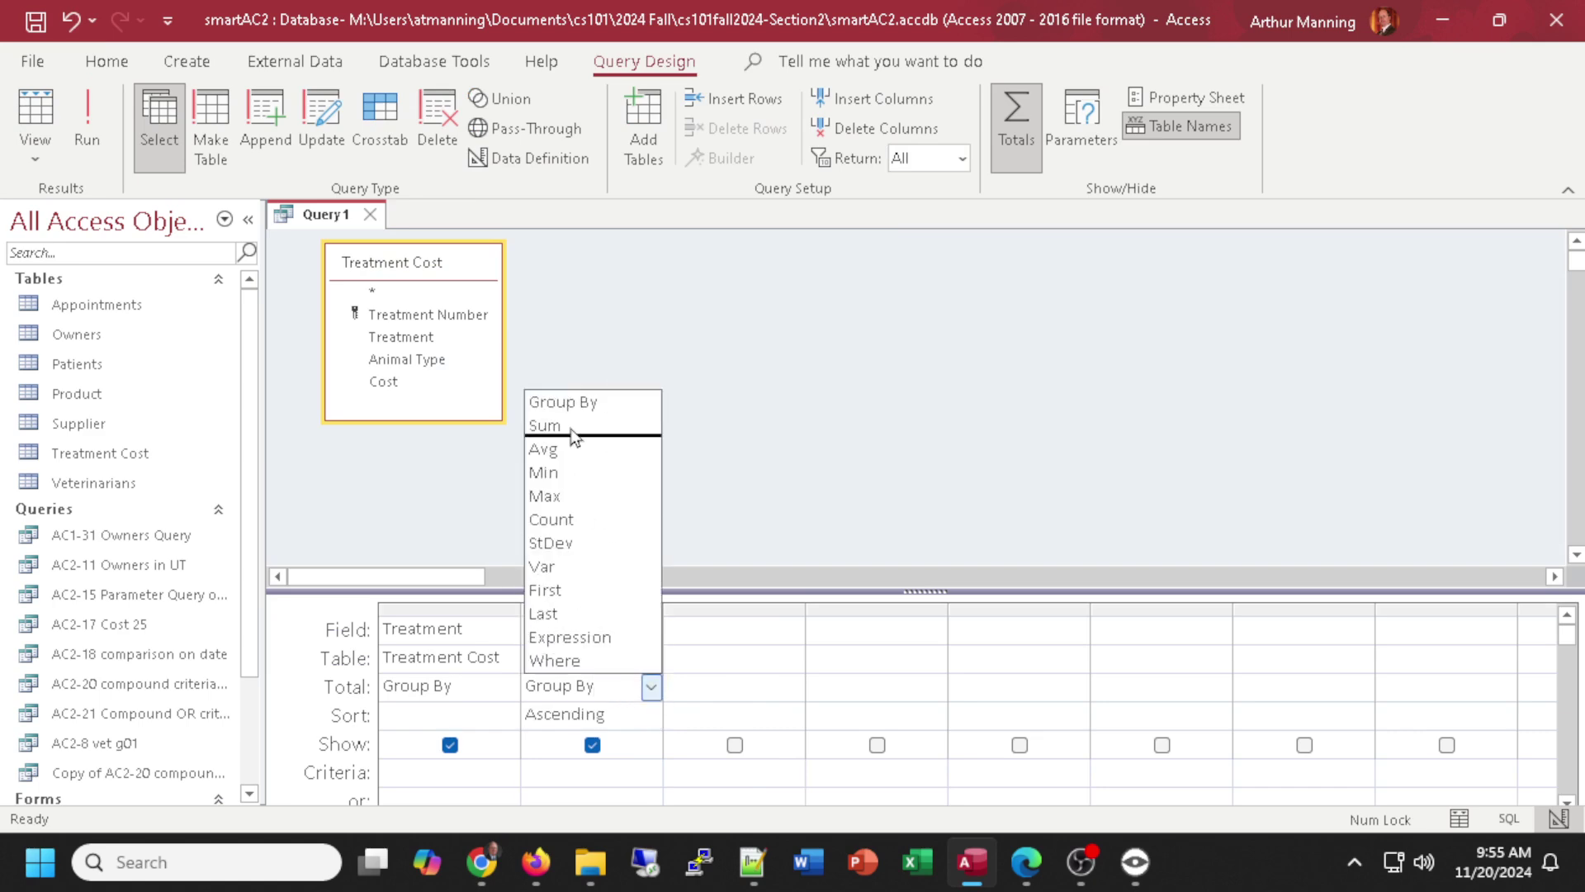
pyautogui.click(1016, 141)
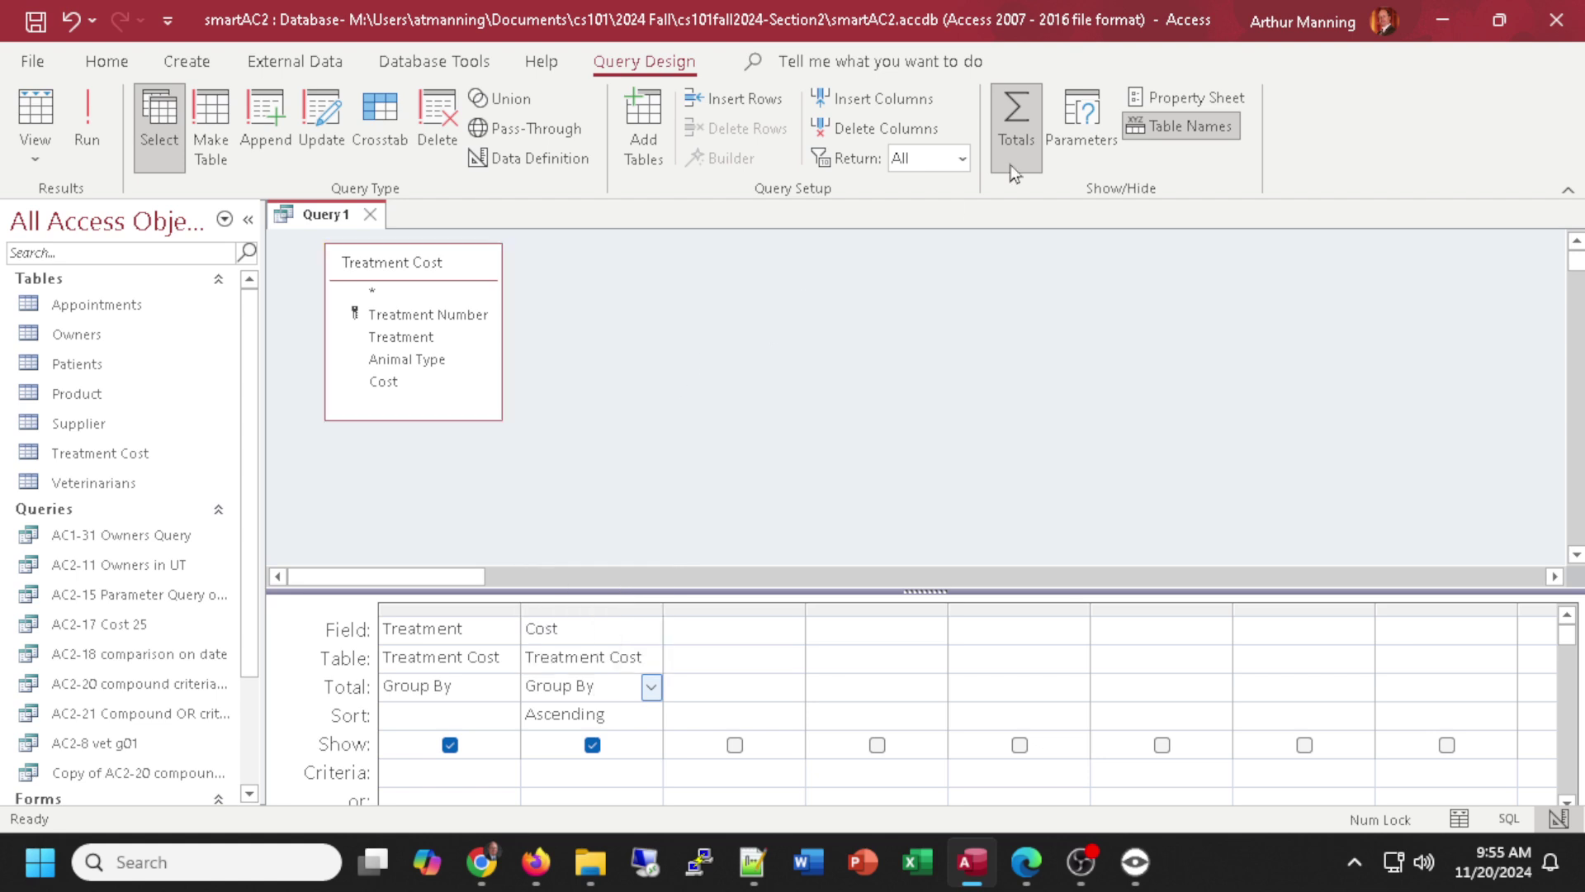
pyautogui.click(1017, 120)
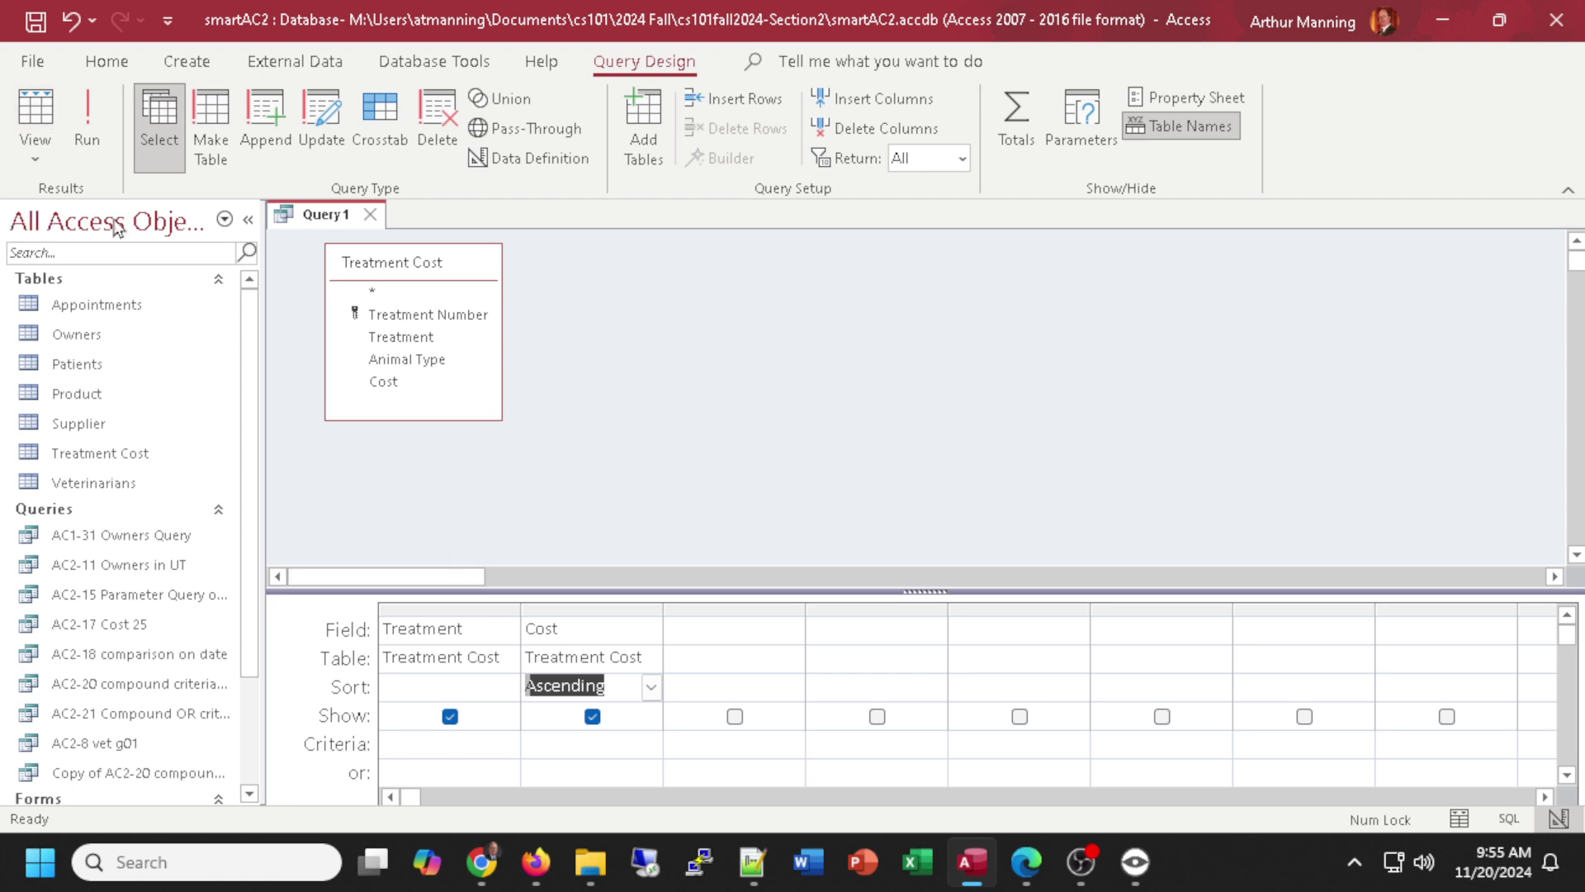
pyautogui.click(25, 109)
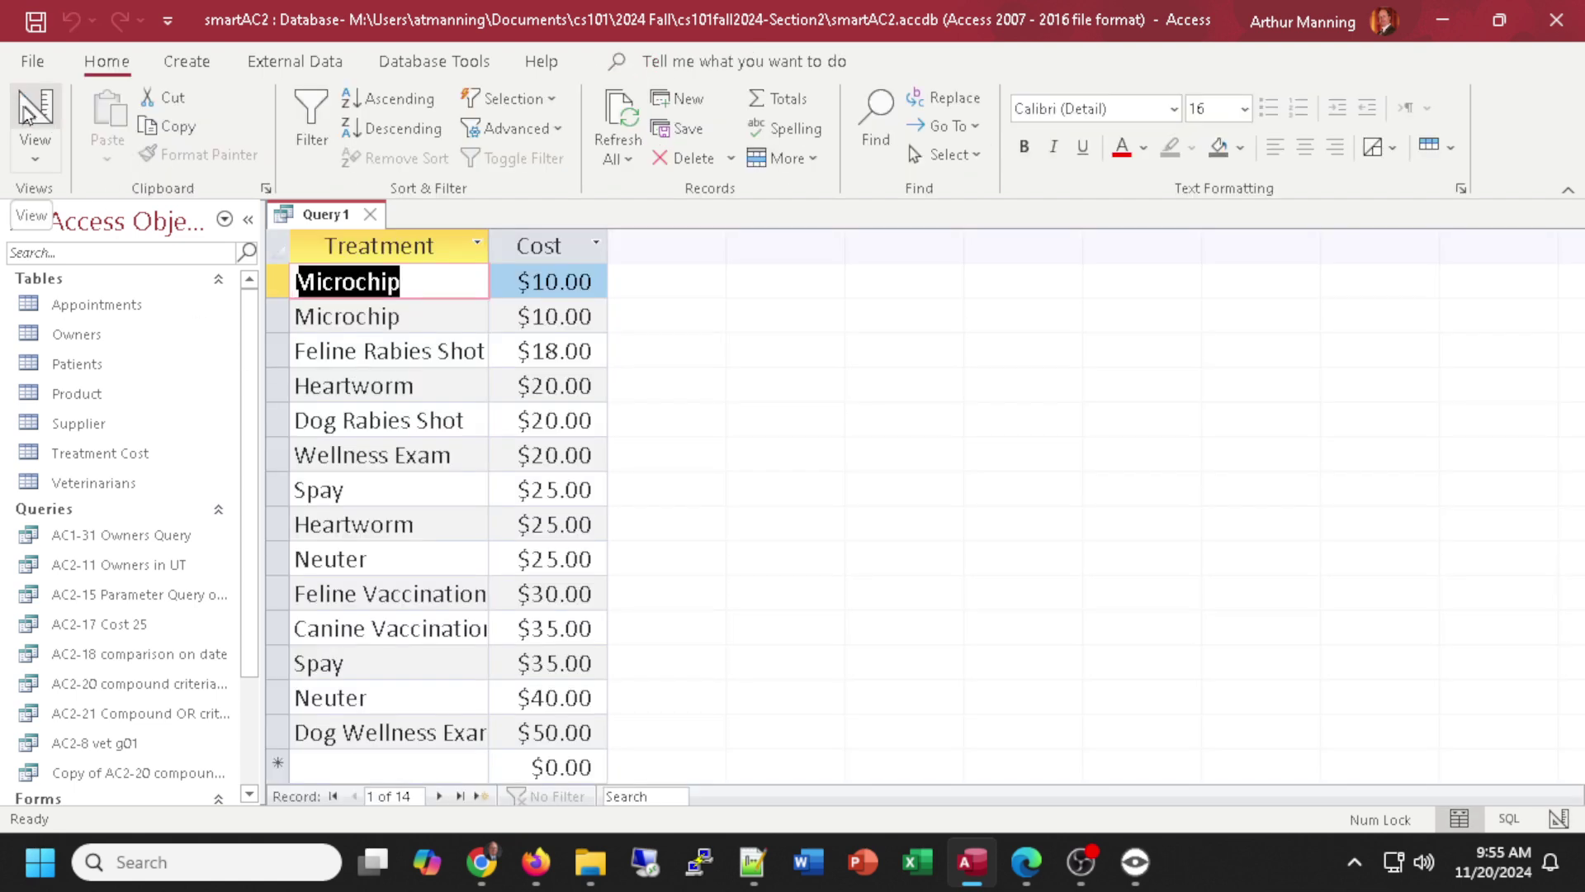
pyautogui.click(23, 106)
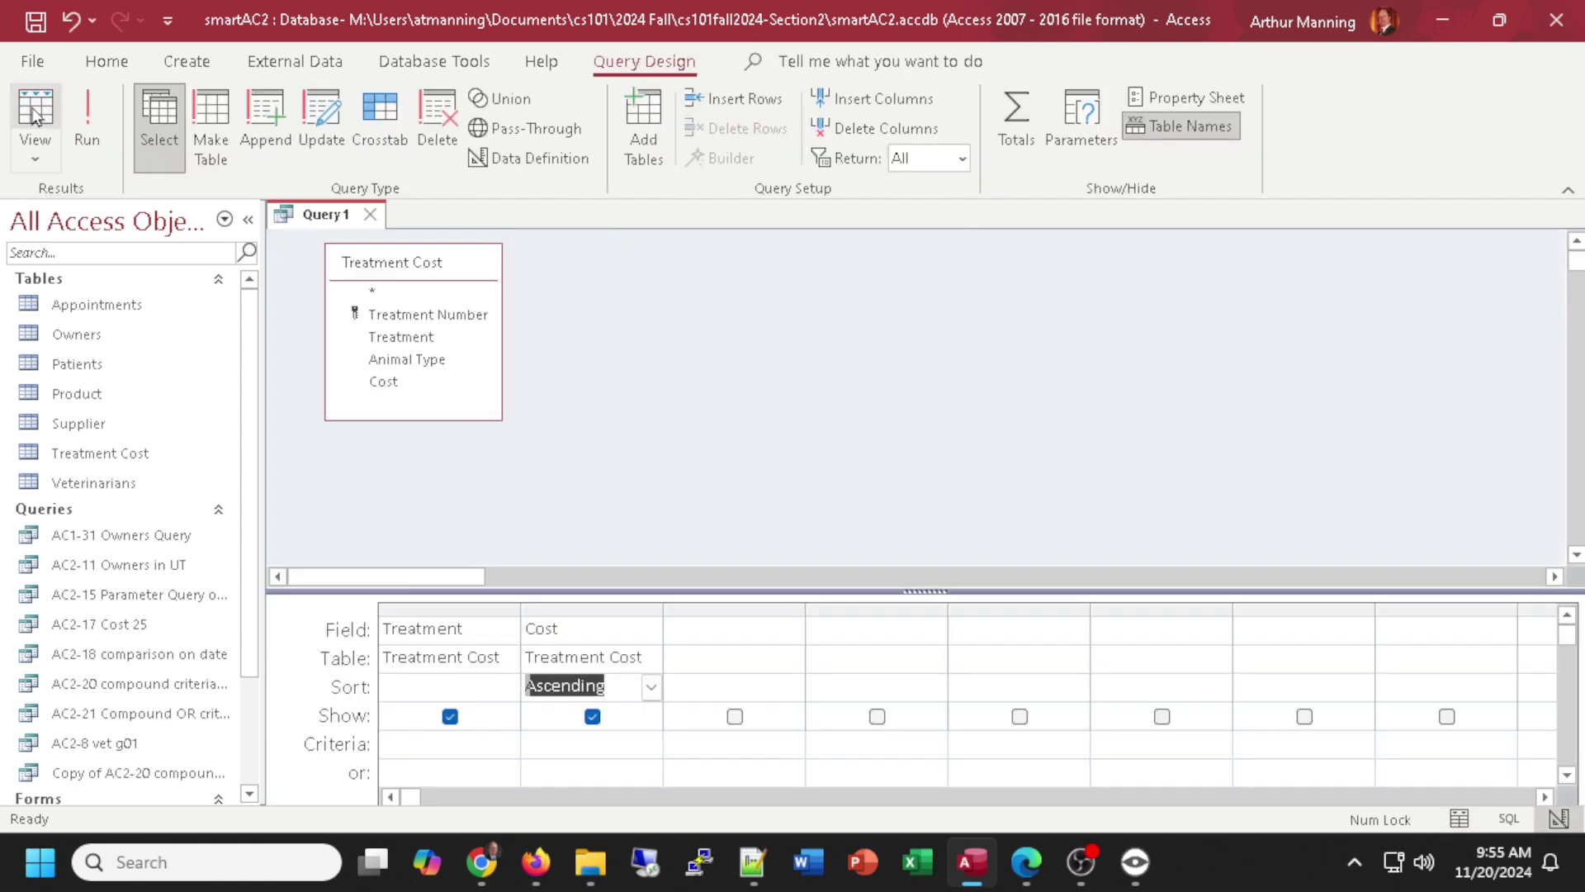
# Show the Total row in the design grid once more and hide it again.
pyautogui.click(1016, 111)
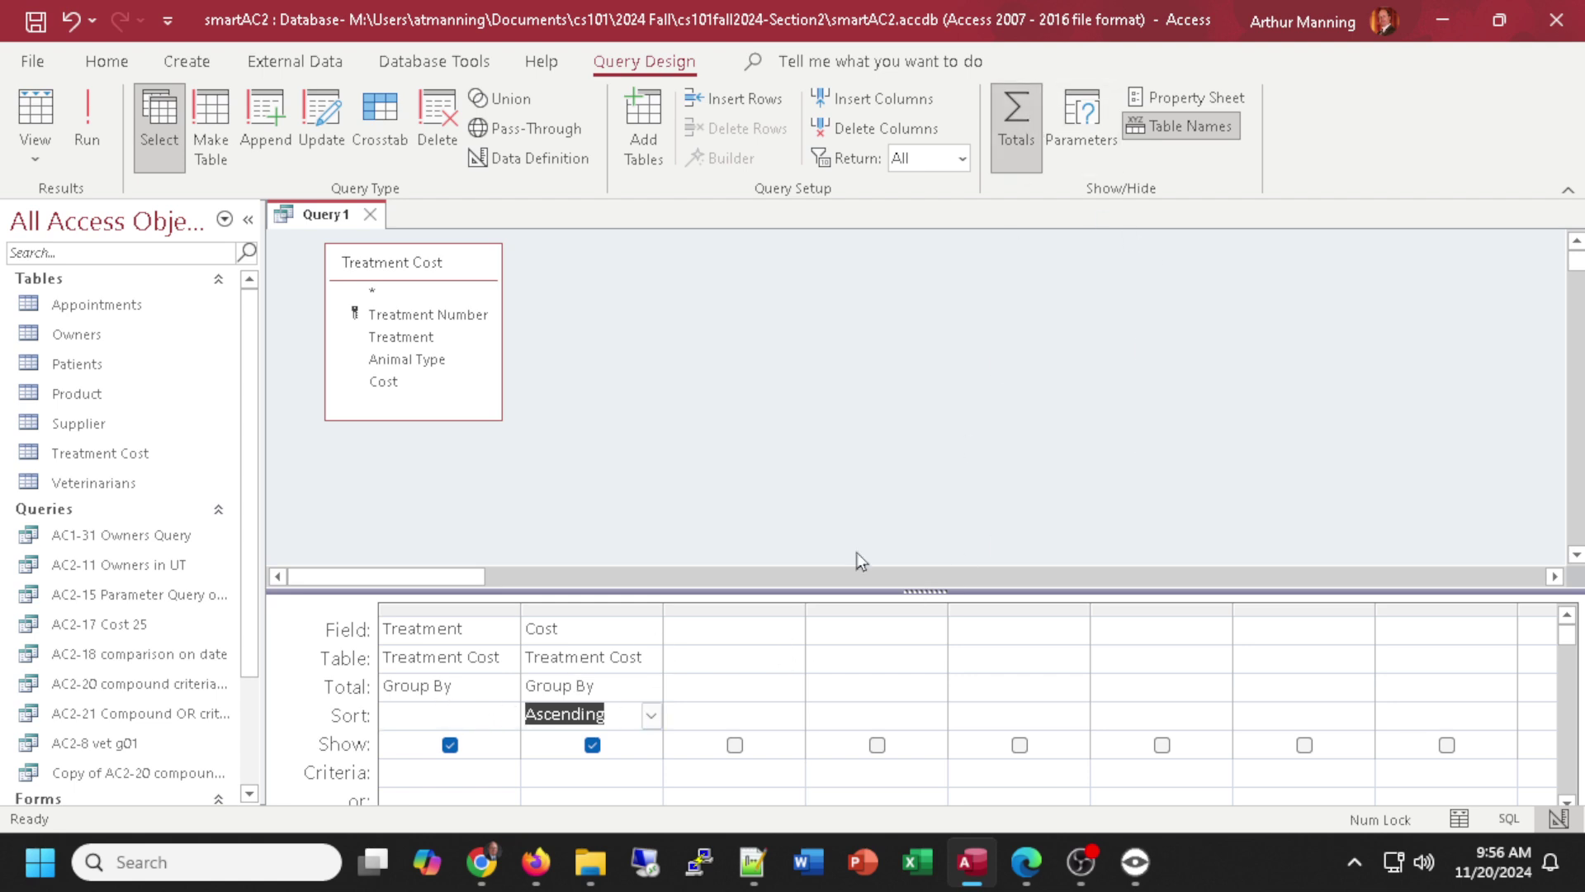
pyautogui.click(1022, 112)
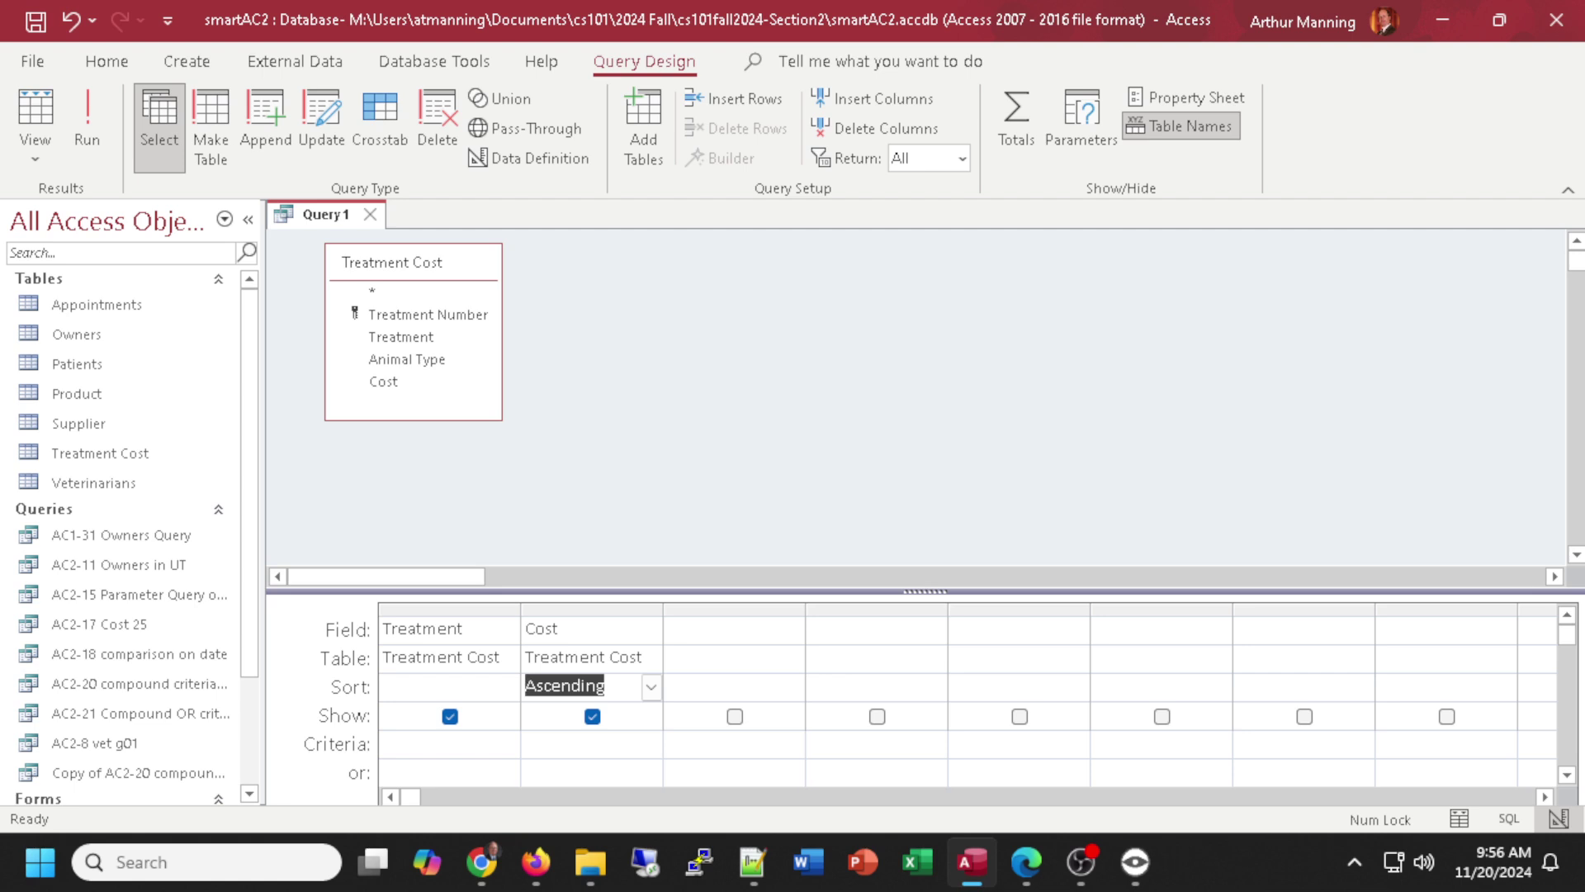
pyautogui.hotkey('alt', 'Tab')
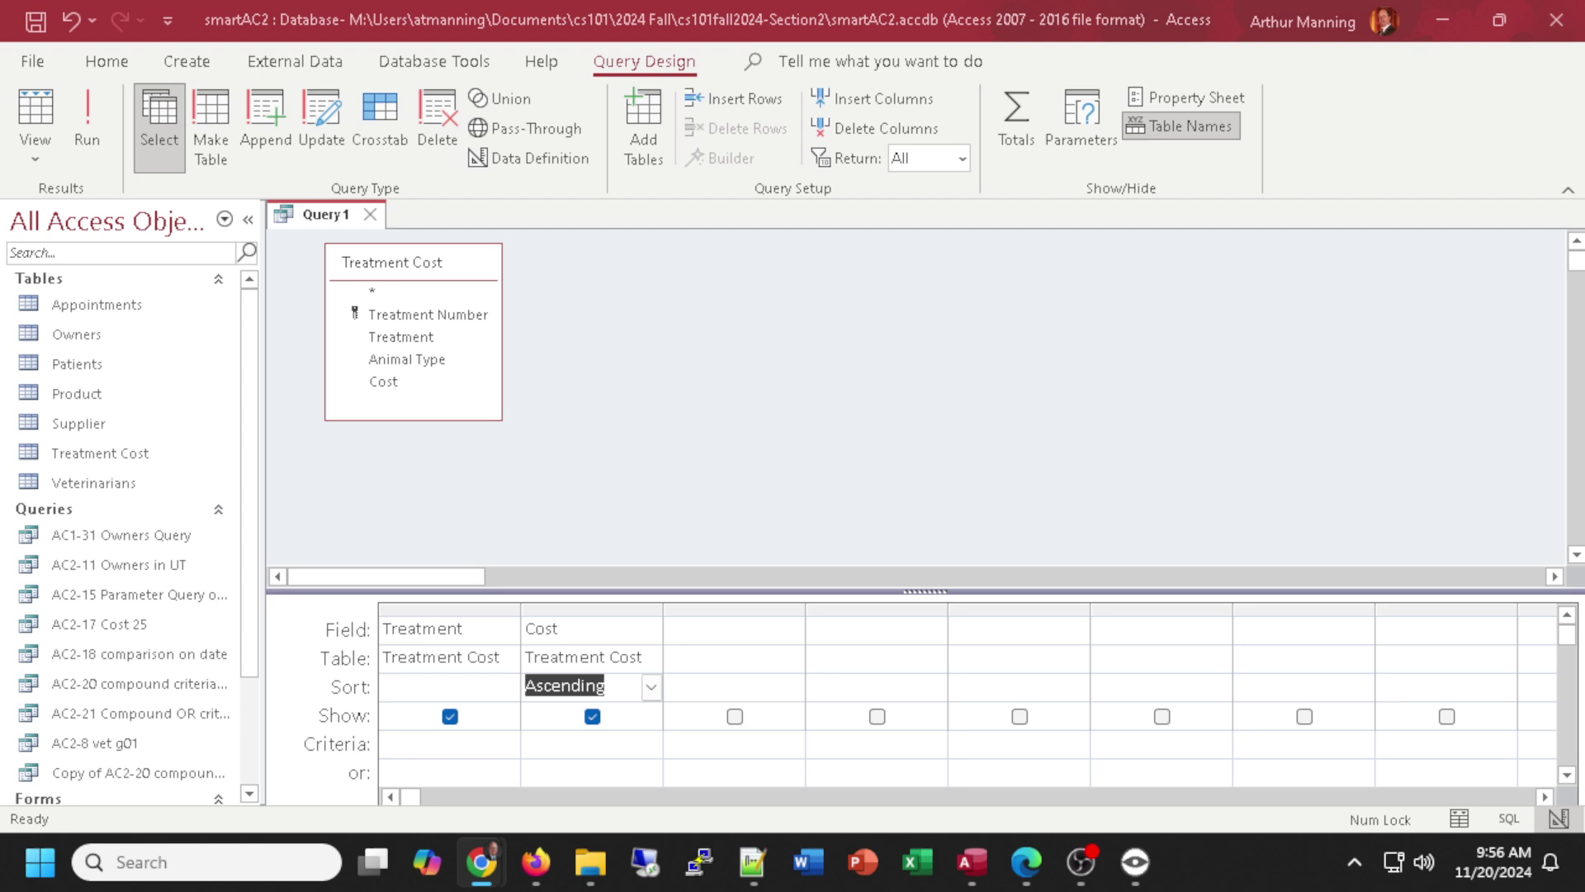
# Sort the Cost field in descending order, view the query results, and return to Design view.
pyautogui.click(26, 124)
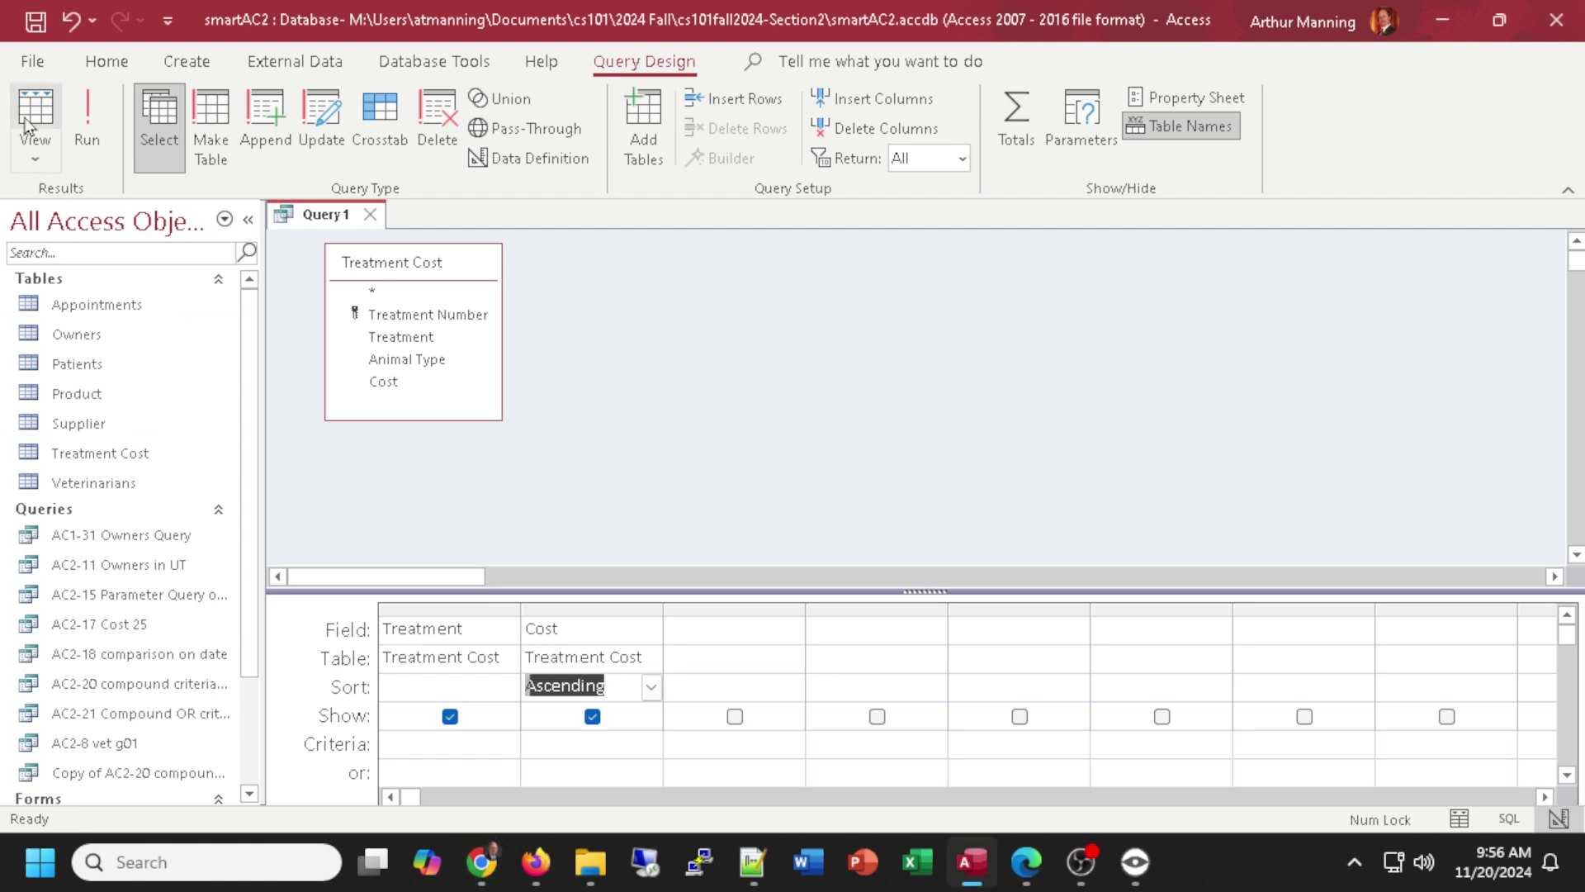
pyautogui.click(27, 124)
pyautogui.click(26, 124)
pyautogui.doubleClick(599, 682)
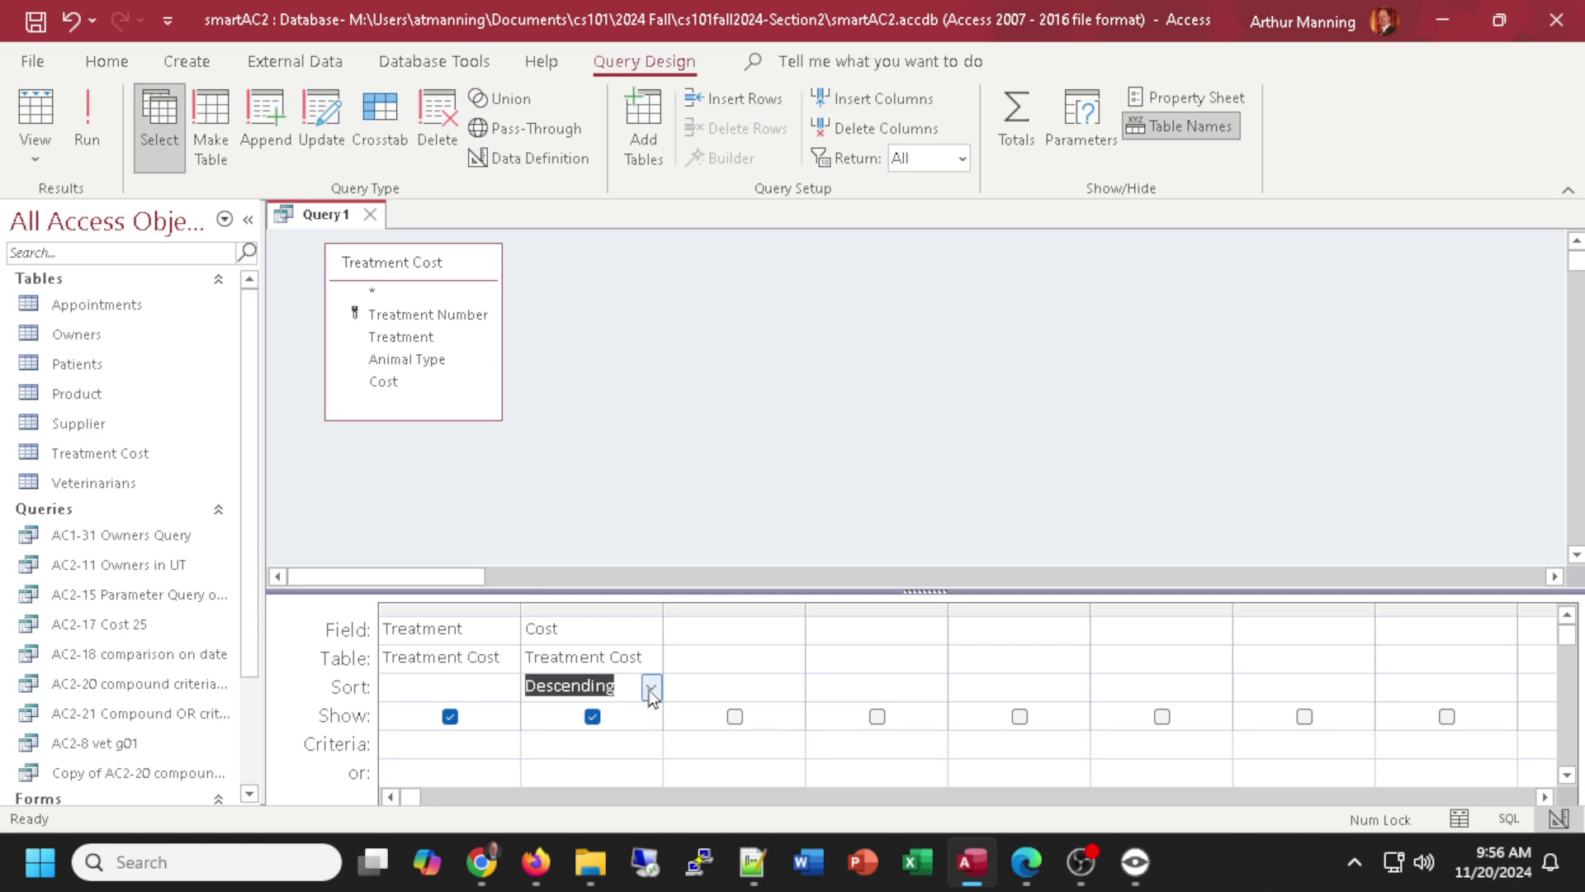
pyautogui.click(35, 108)
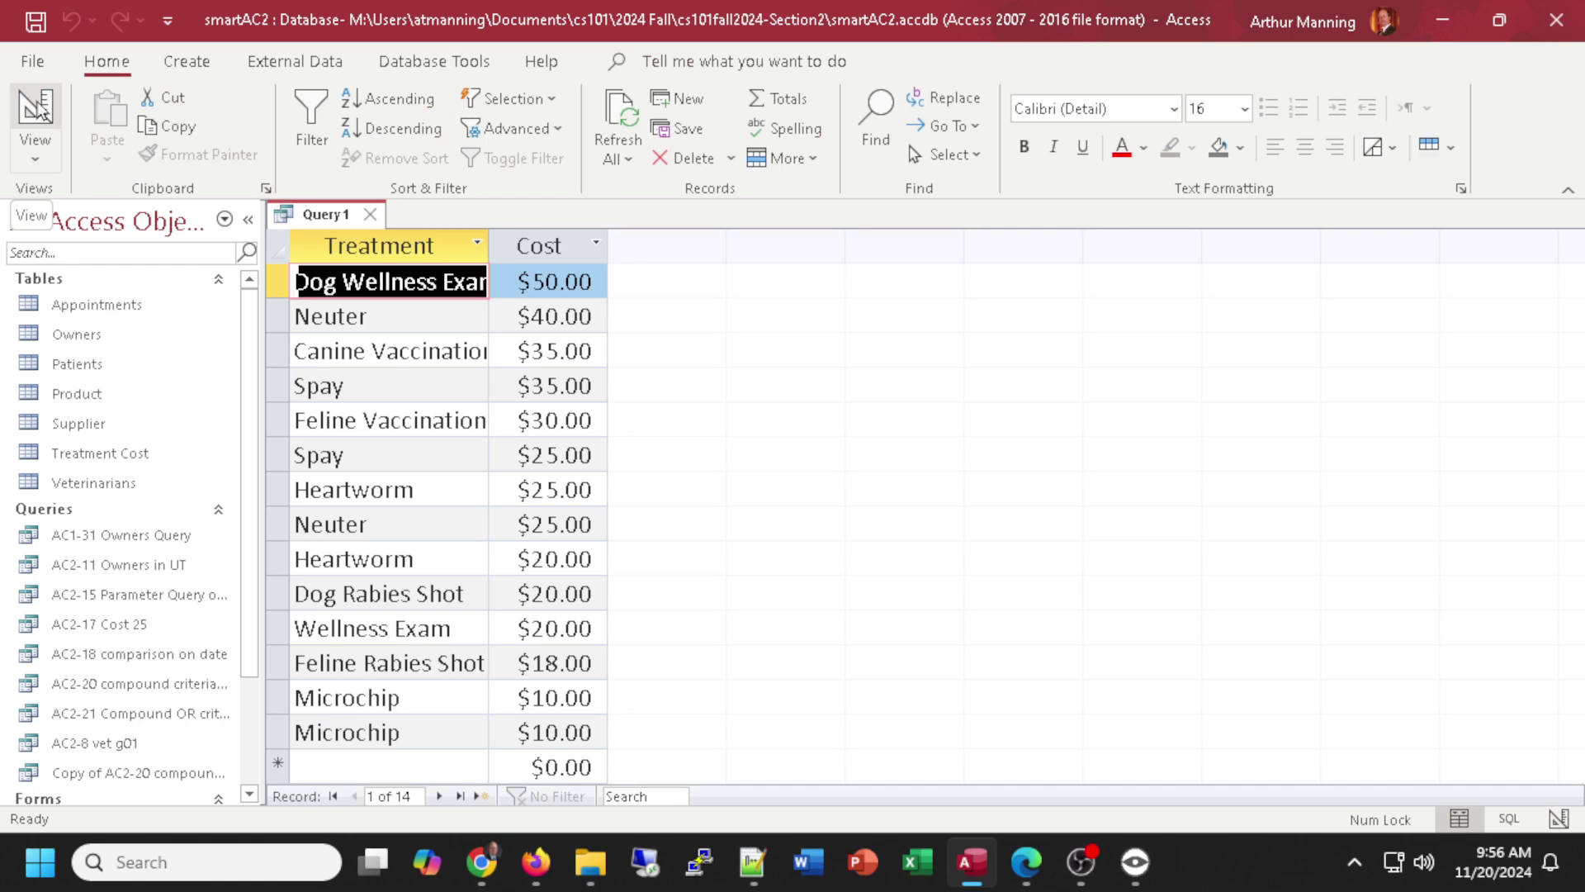
pyautogui.click(41, 111)
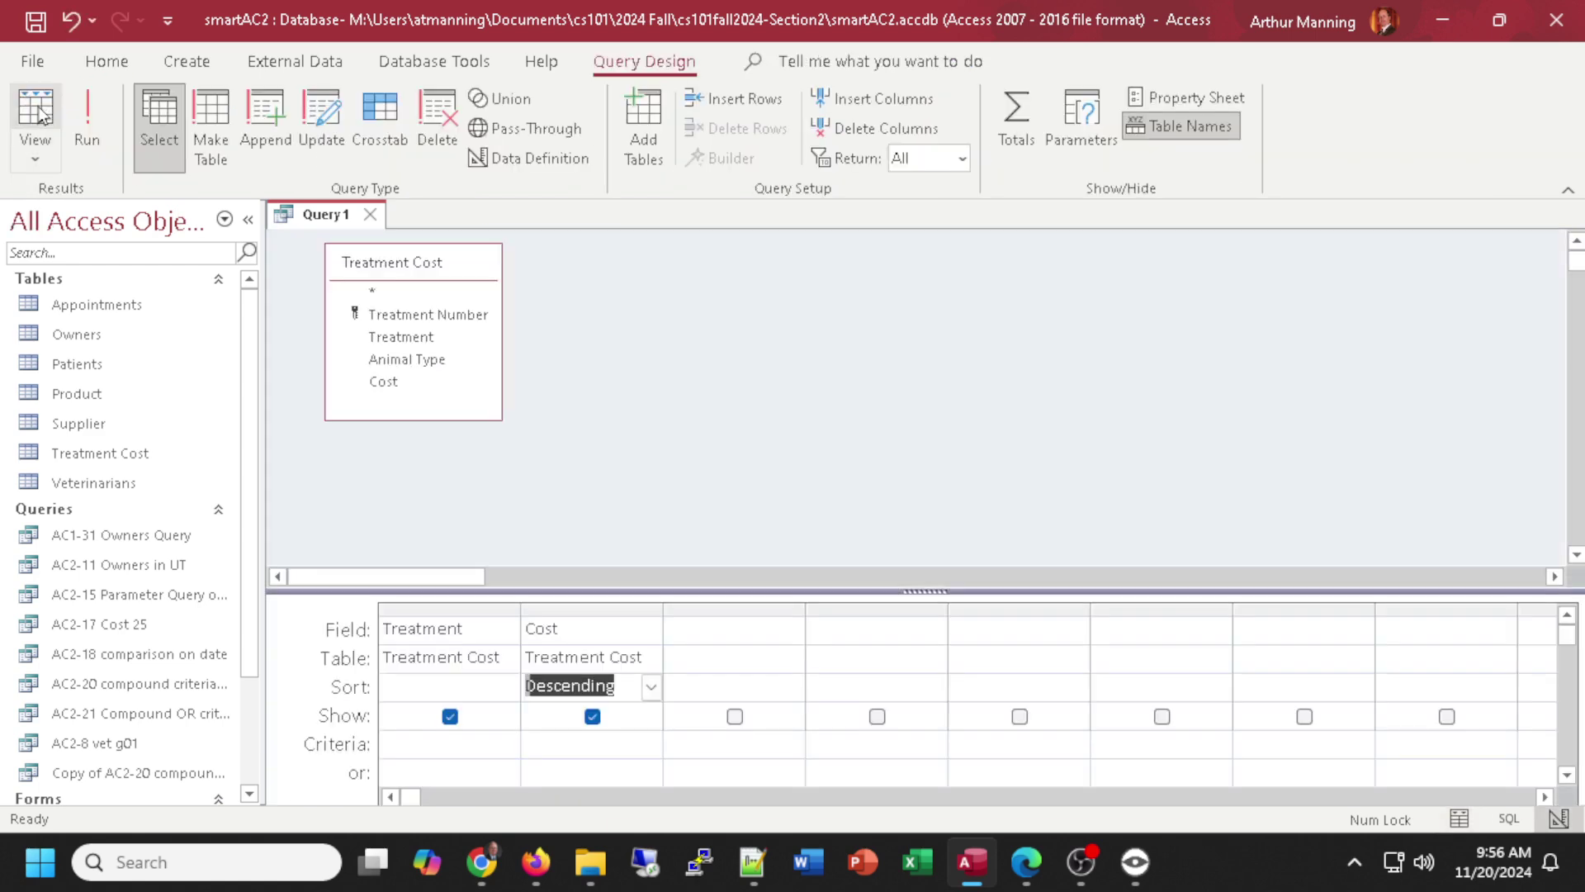
# Clear the sort on Cost, hide the Treatment field from the output, and view the results before returning to Design view.
pyautogui.write('(not sorted')
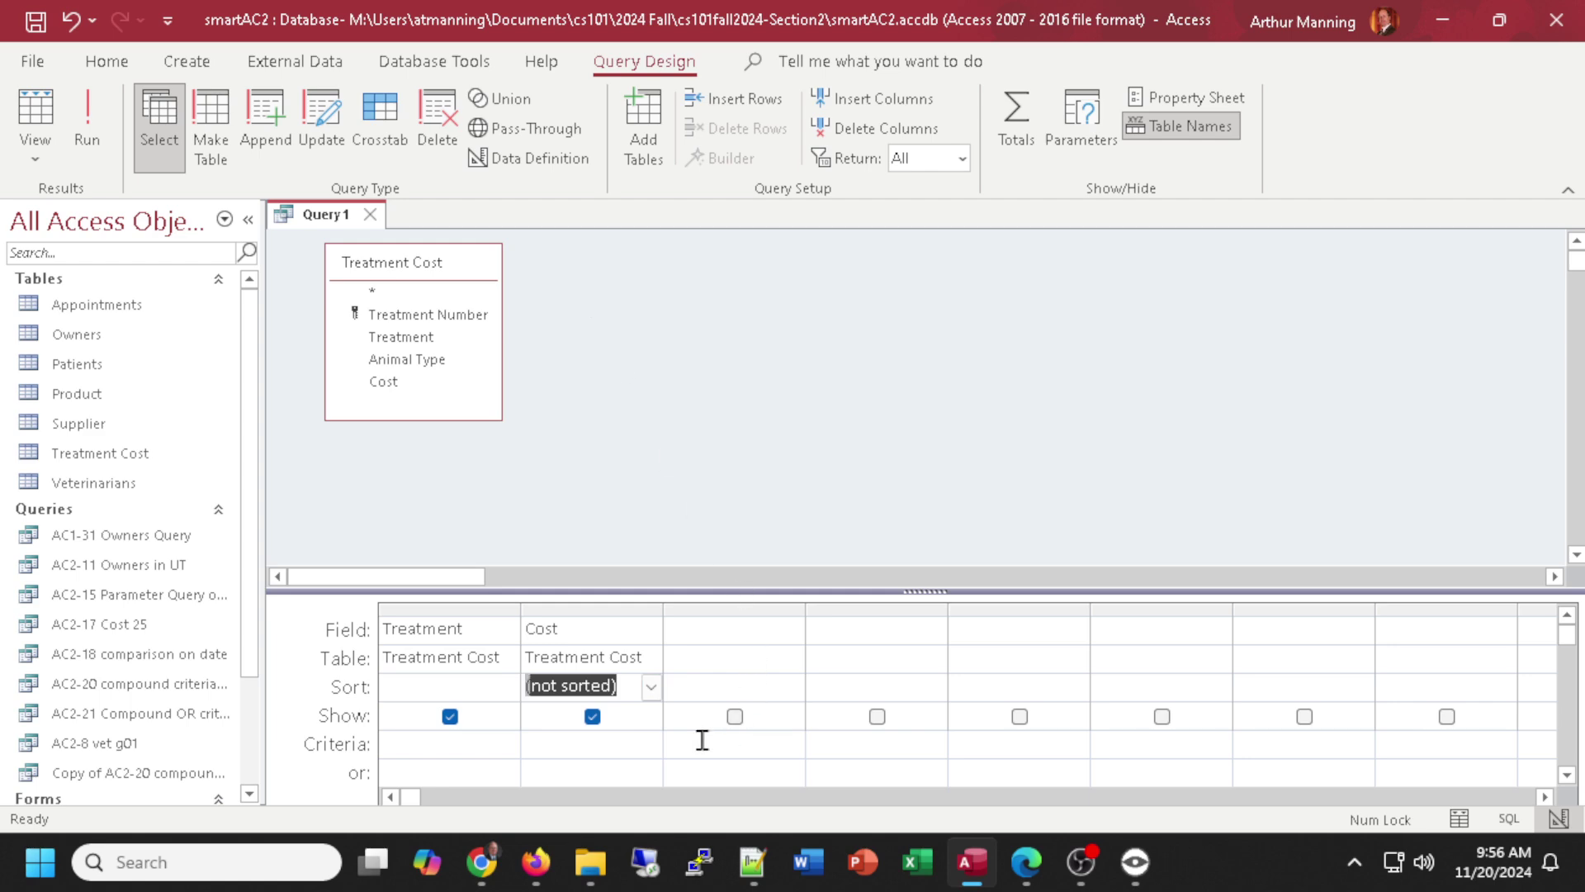
pyautogui.click(450, 717)
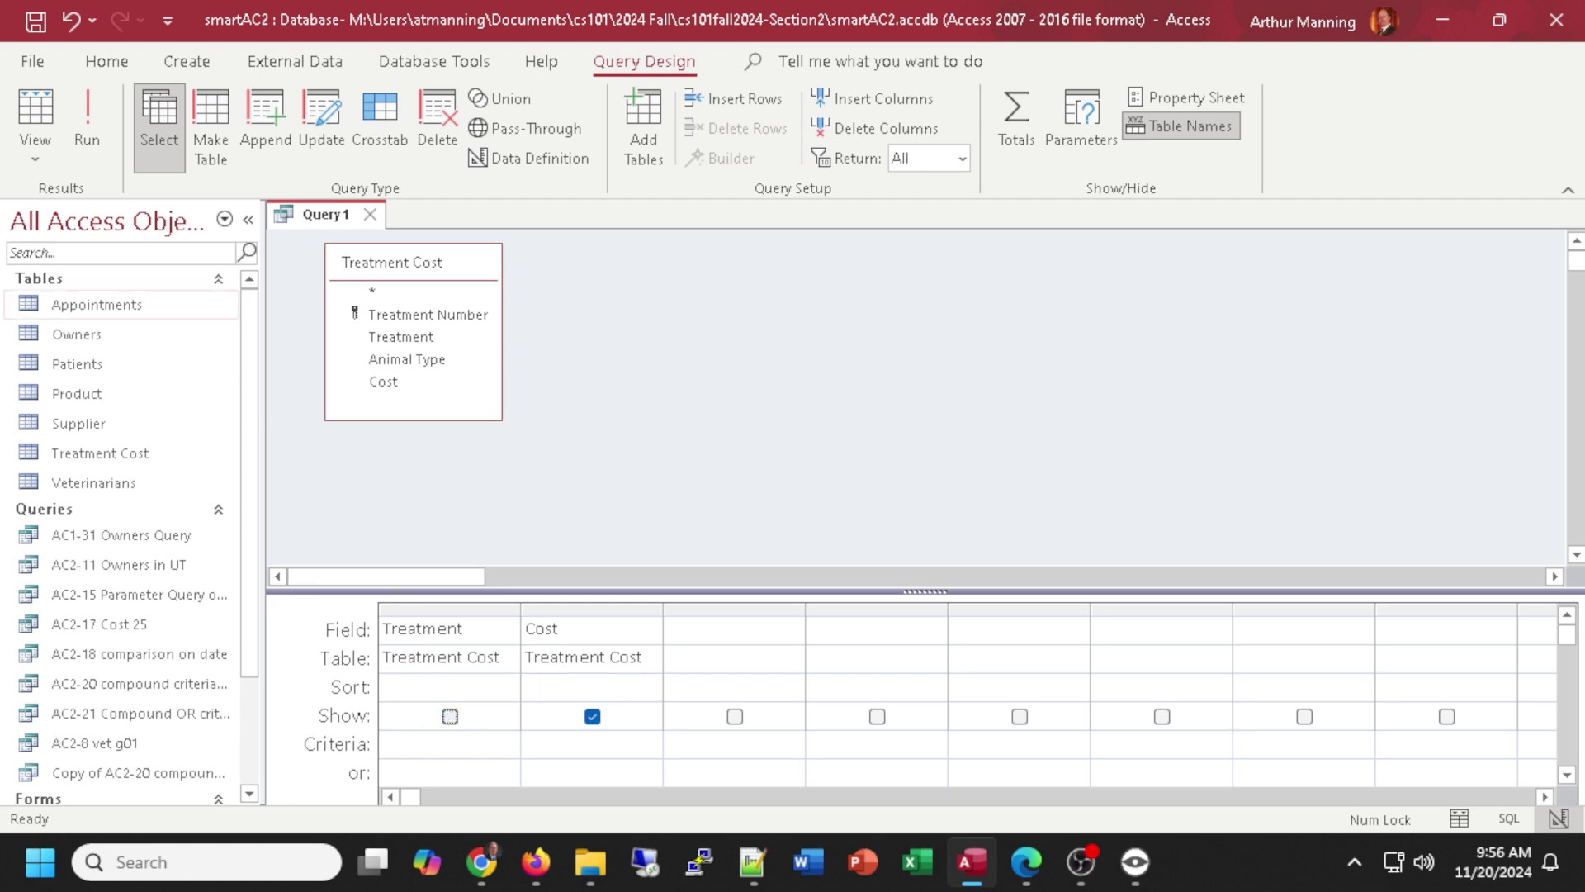
pyautogui.click(35, 112)
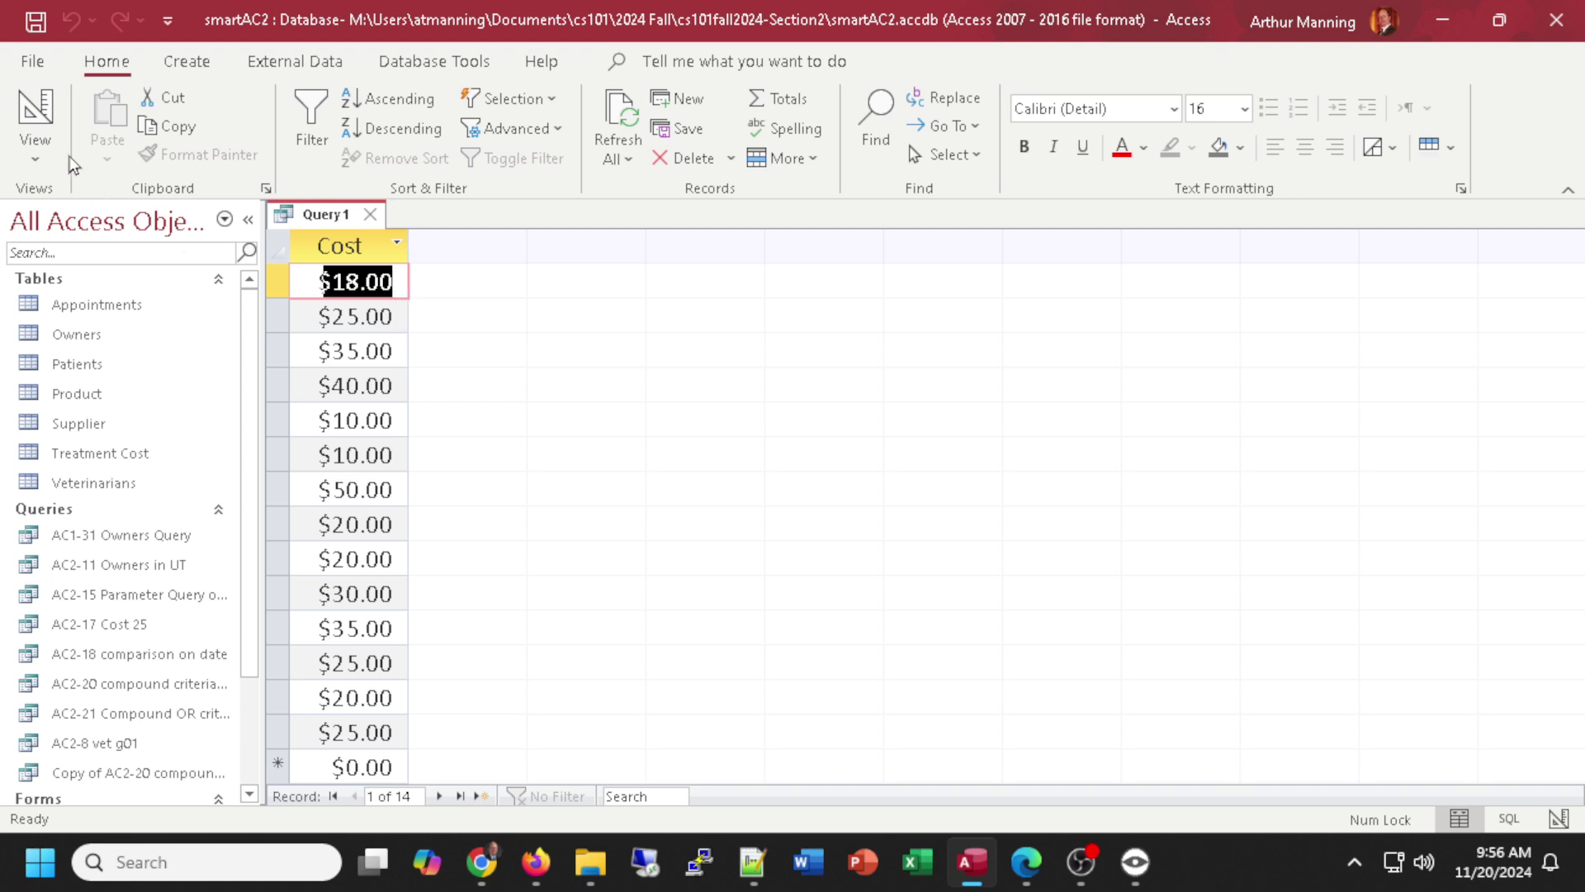
pyautogui.click(36, 116)
# Sort the Cost field in ascending order, run the query, and return to Design view.
pyautogui.doubleClick(589, 685)
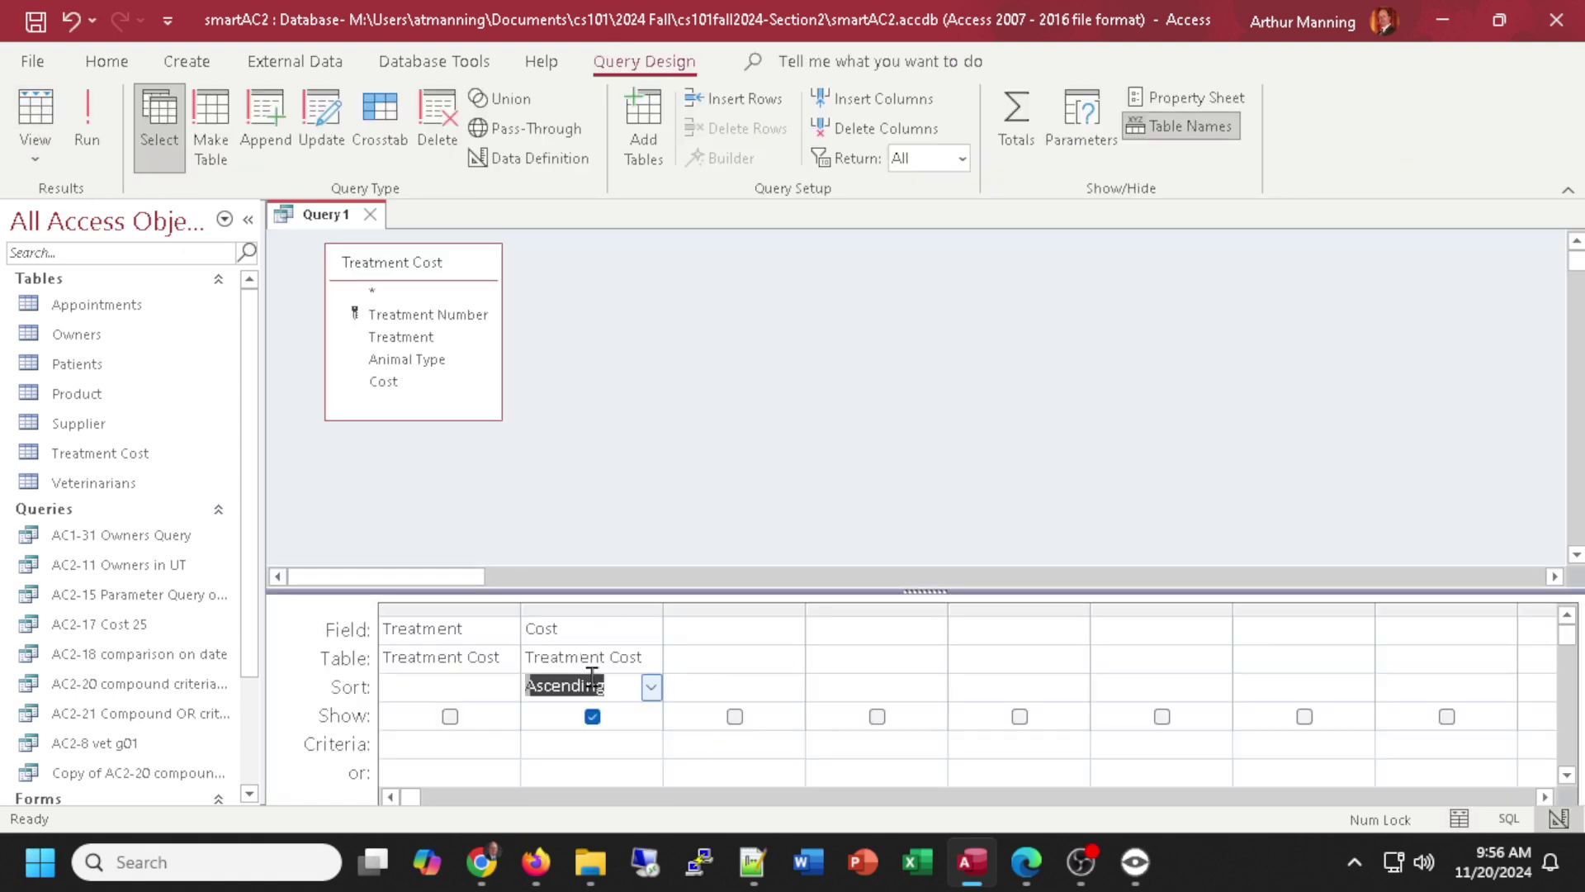
pyautogui.click(86, 141)
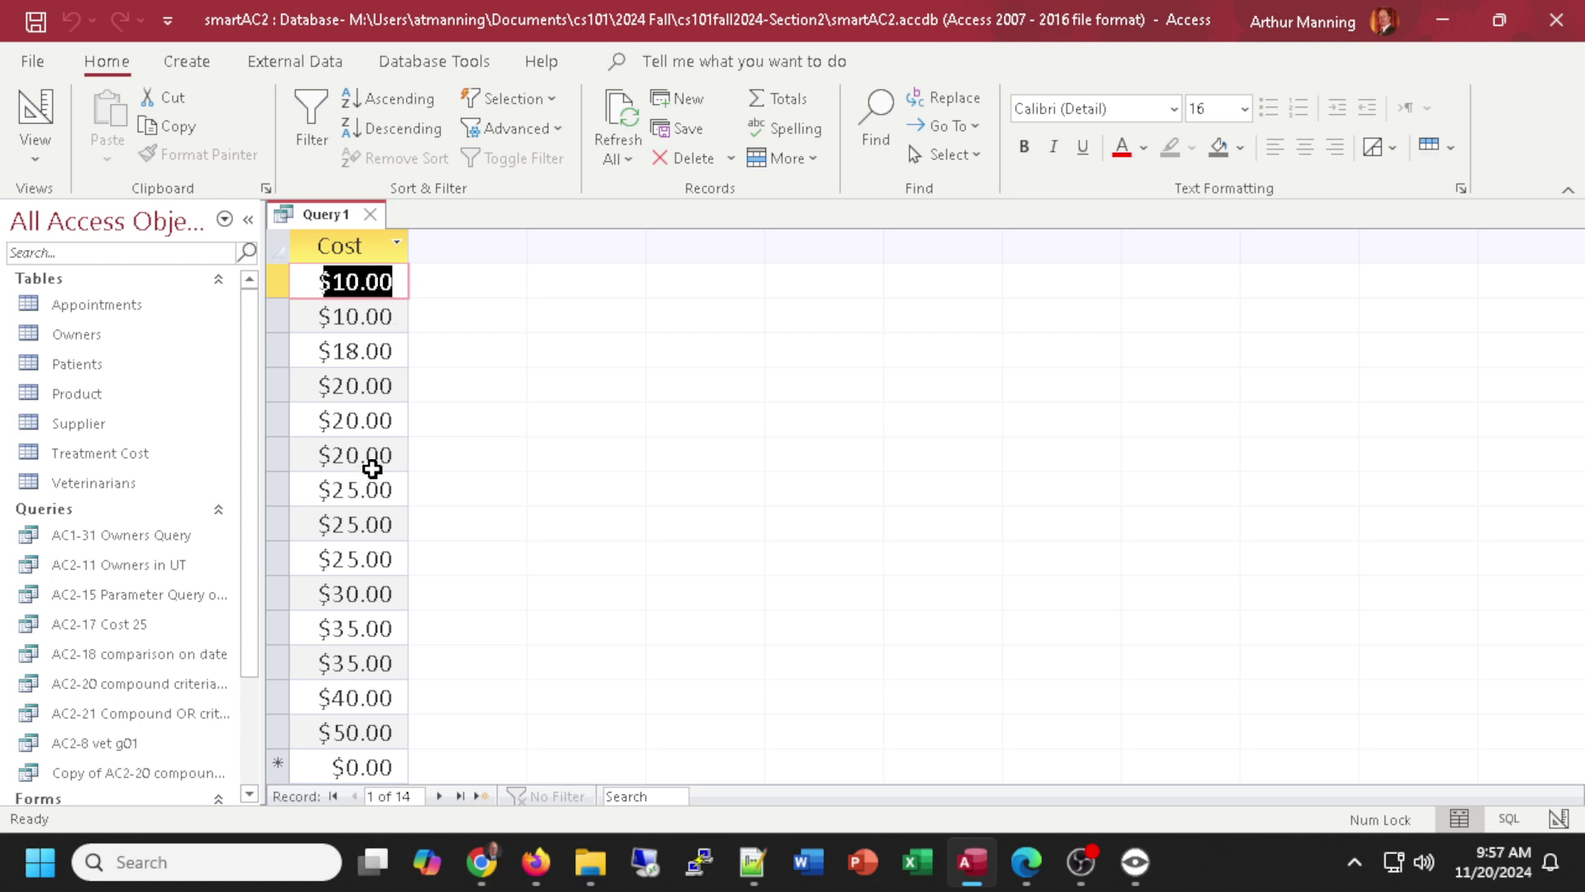
pyautogui.click(33, 114)
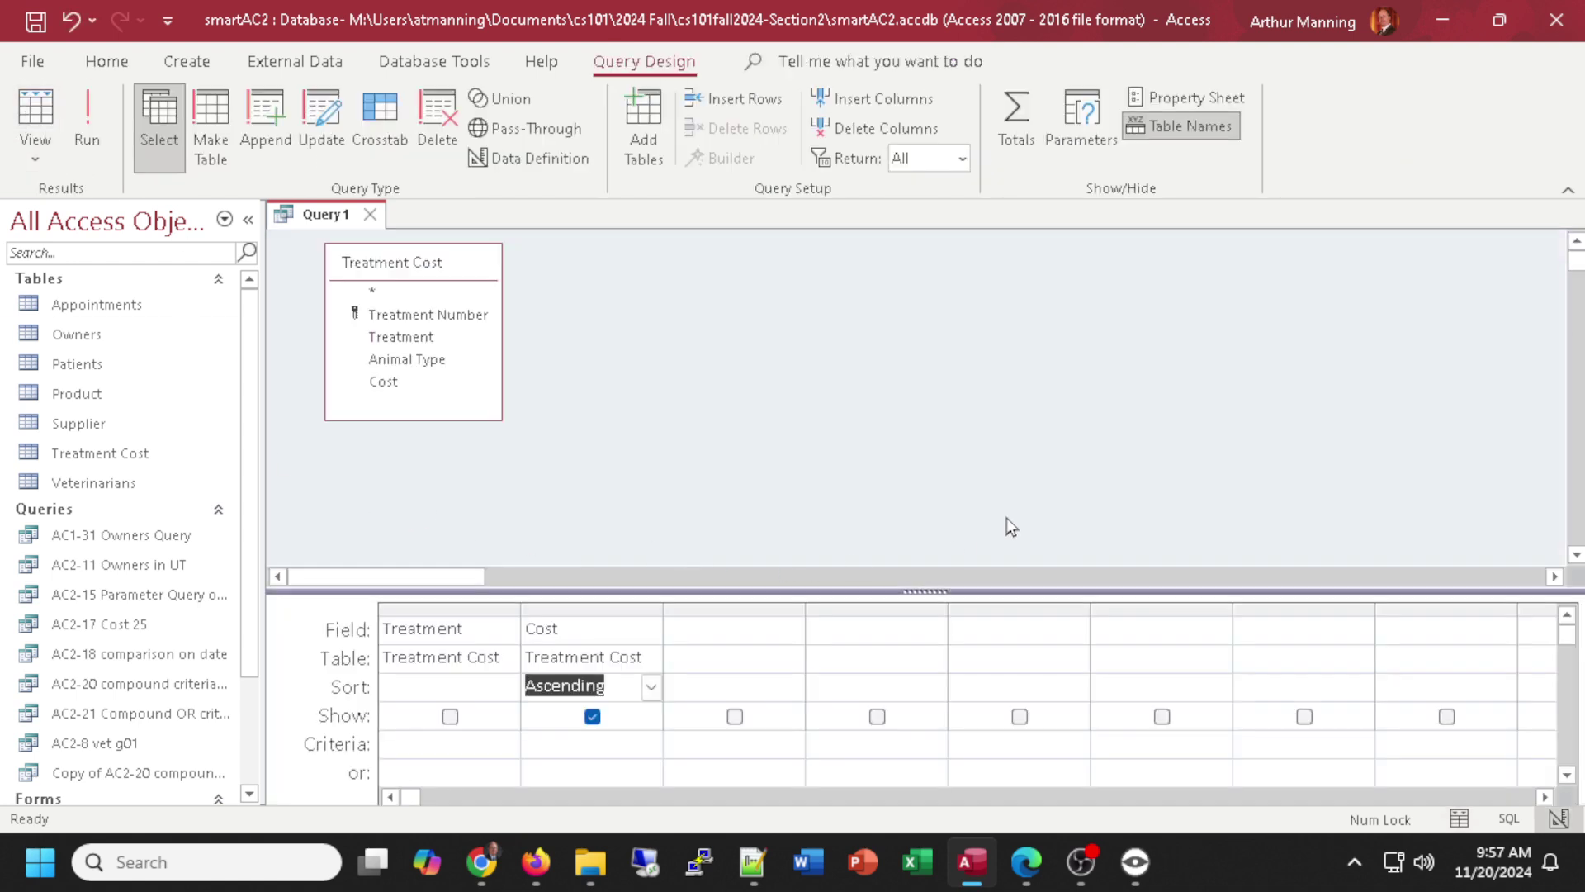
# Set the query's Unique Values property to Yes, view the results, and return to the query properties in Design view.
pyautogui.click(1185, 96)
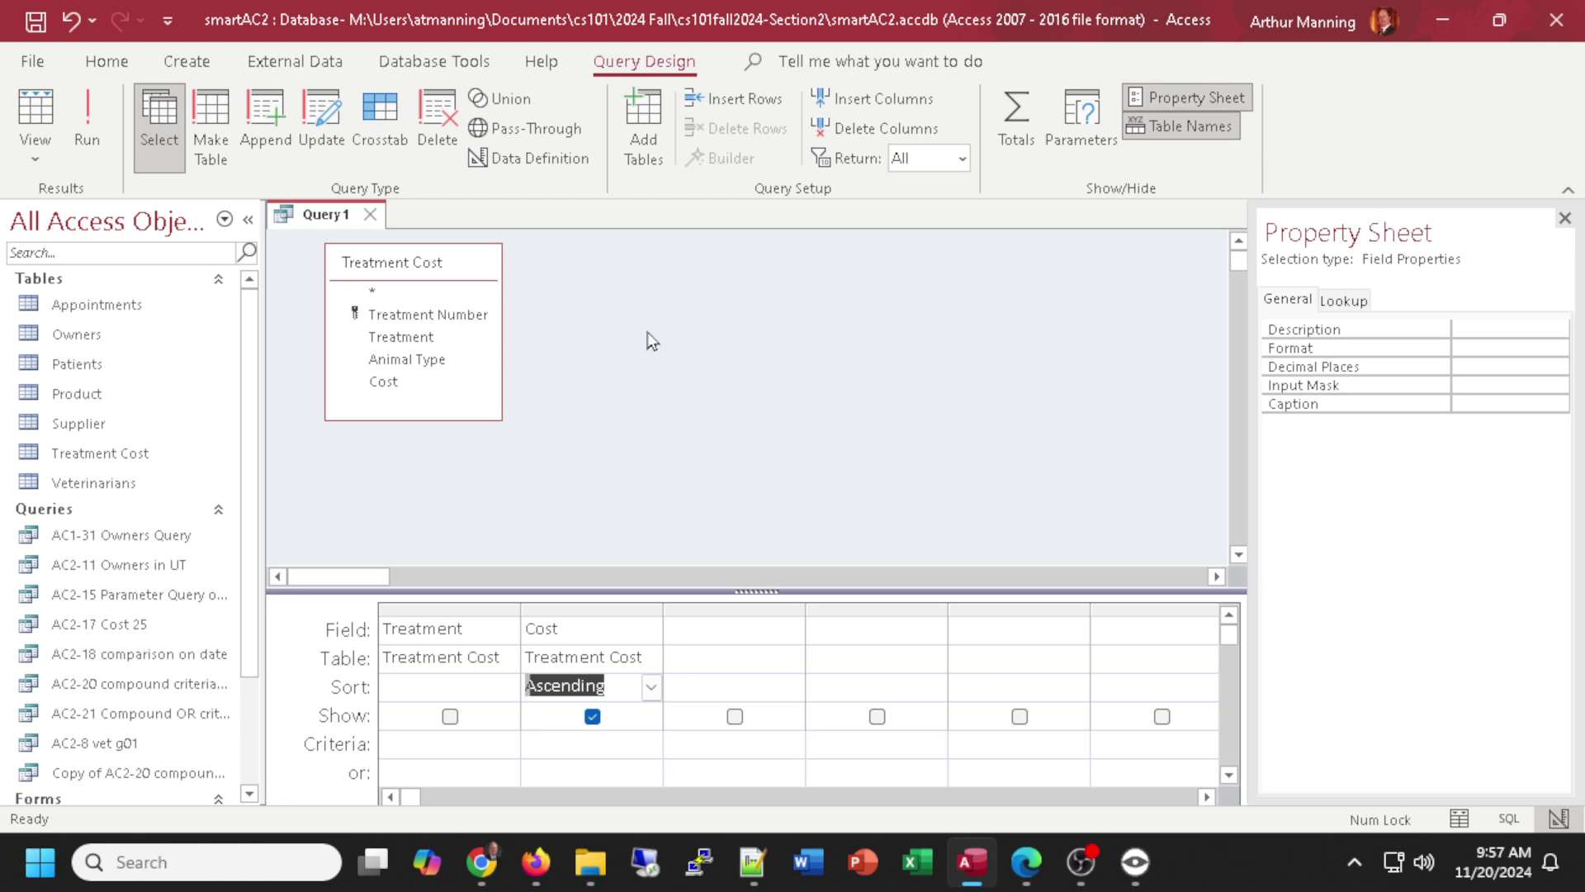
pyautogui.click(606, 309)
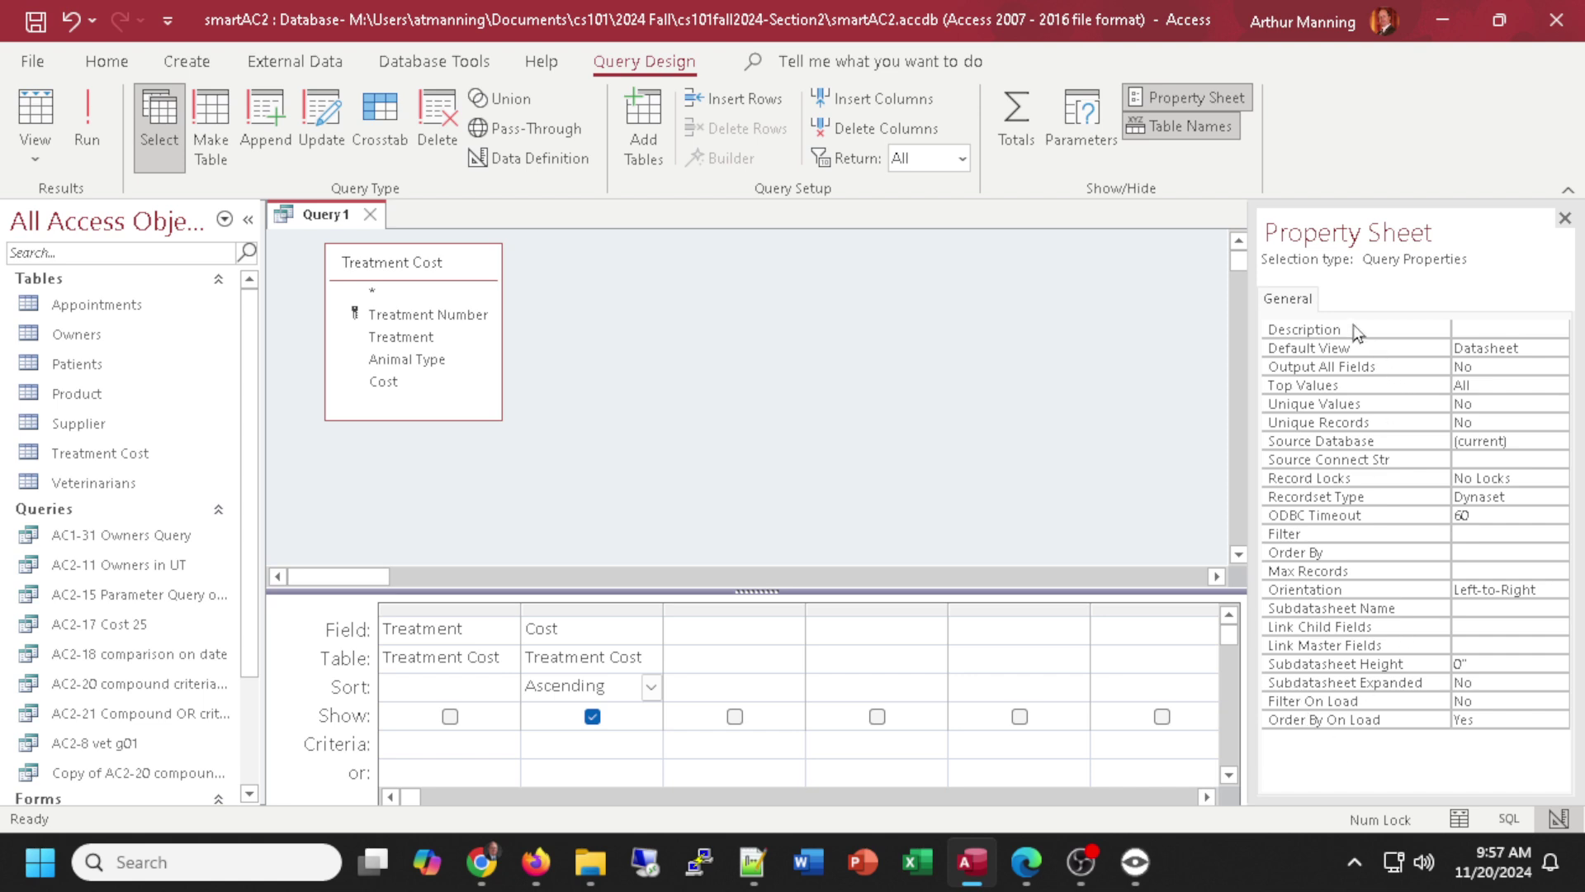
pyautogui.click(1364, 406)
pyautogui.doubleClick(1364, 406)
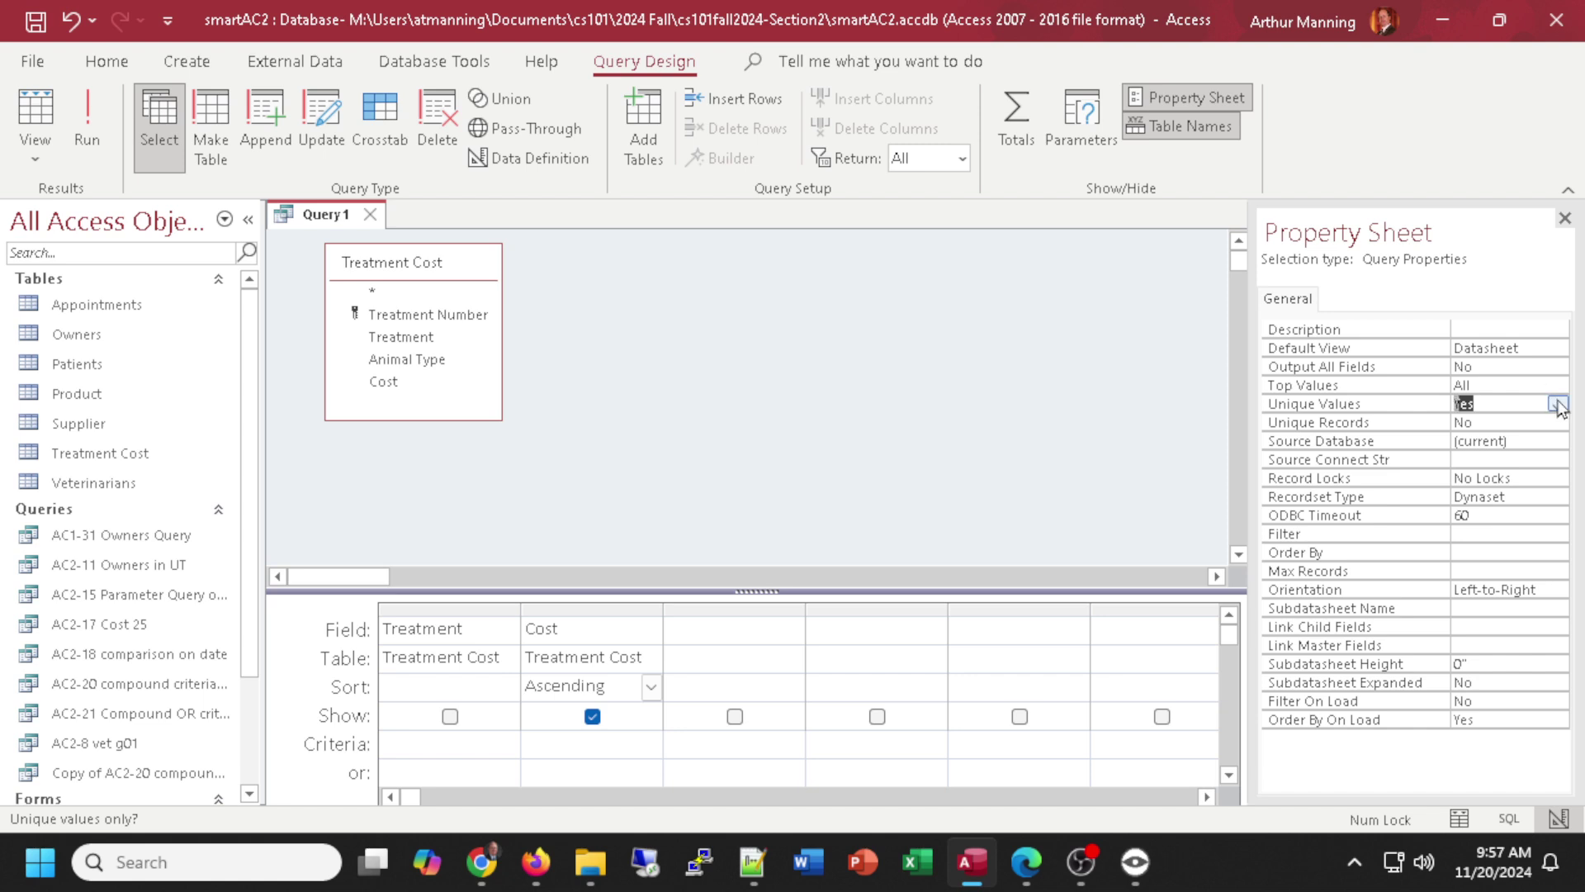
pyautogui.click(36, 109)
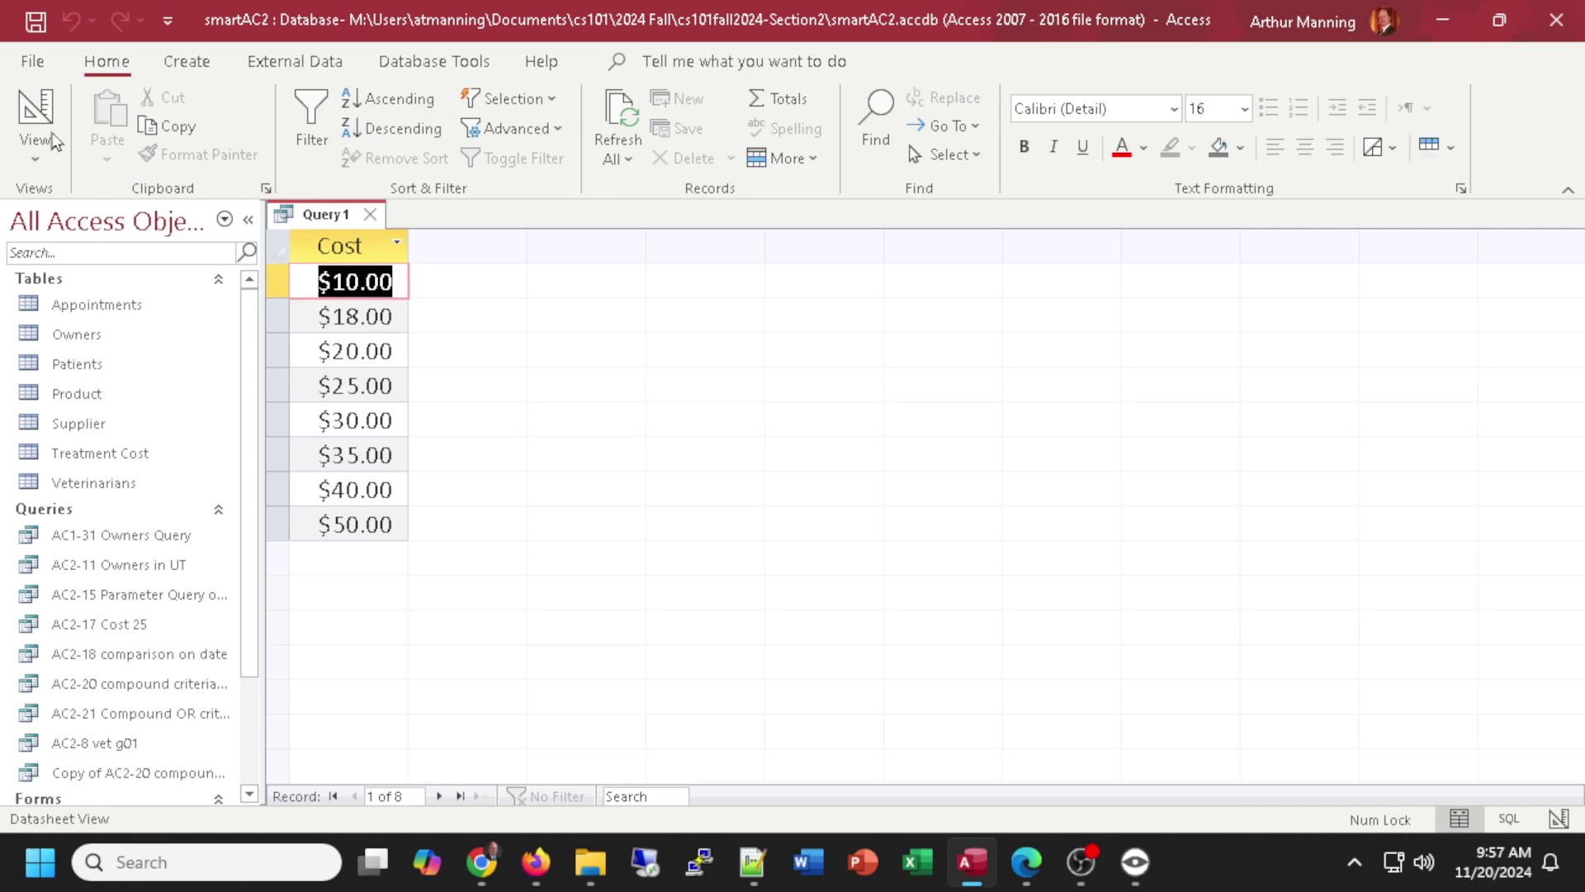
pyautogui.click(41, 111)
pyautogui.click(920, 334)
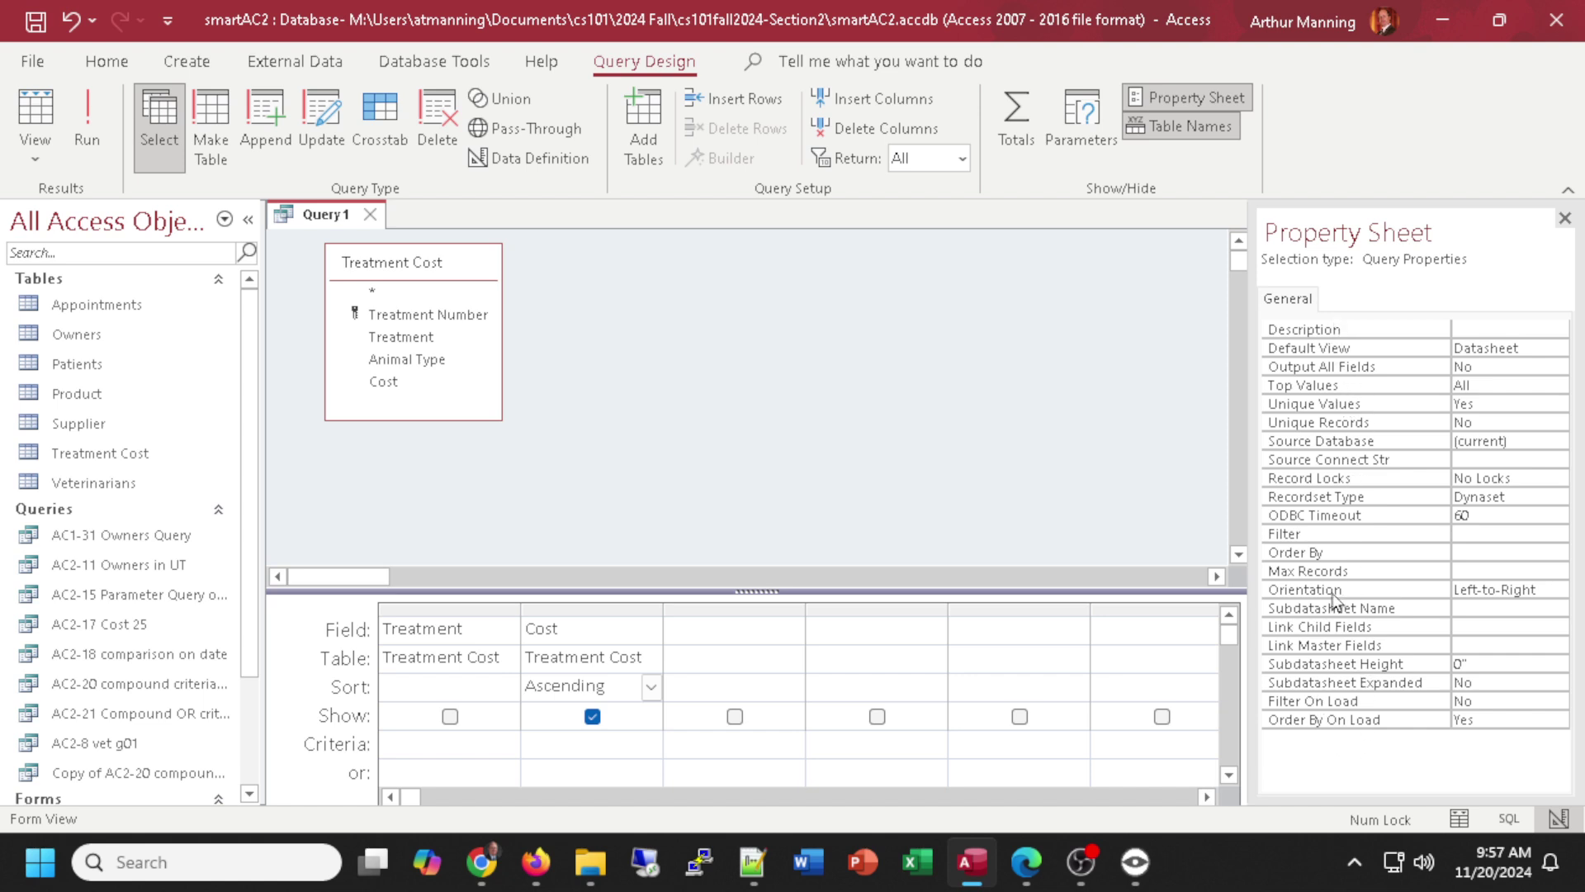
# Hide and reshow the Property Sheet, and view the unique Cost values before returning to Design view.
pyautogui.click(1209, 98)
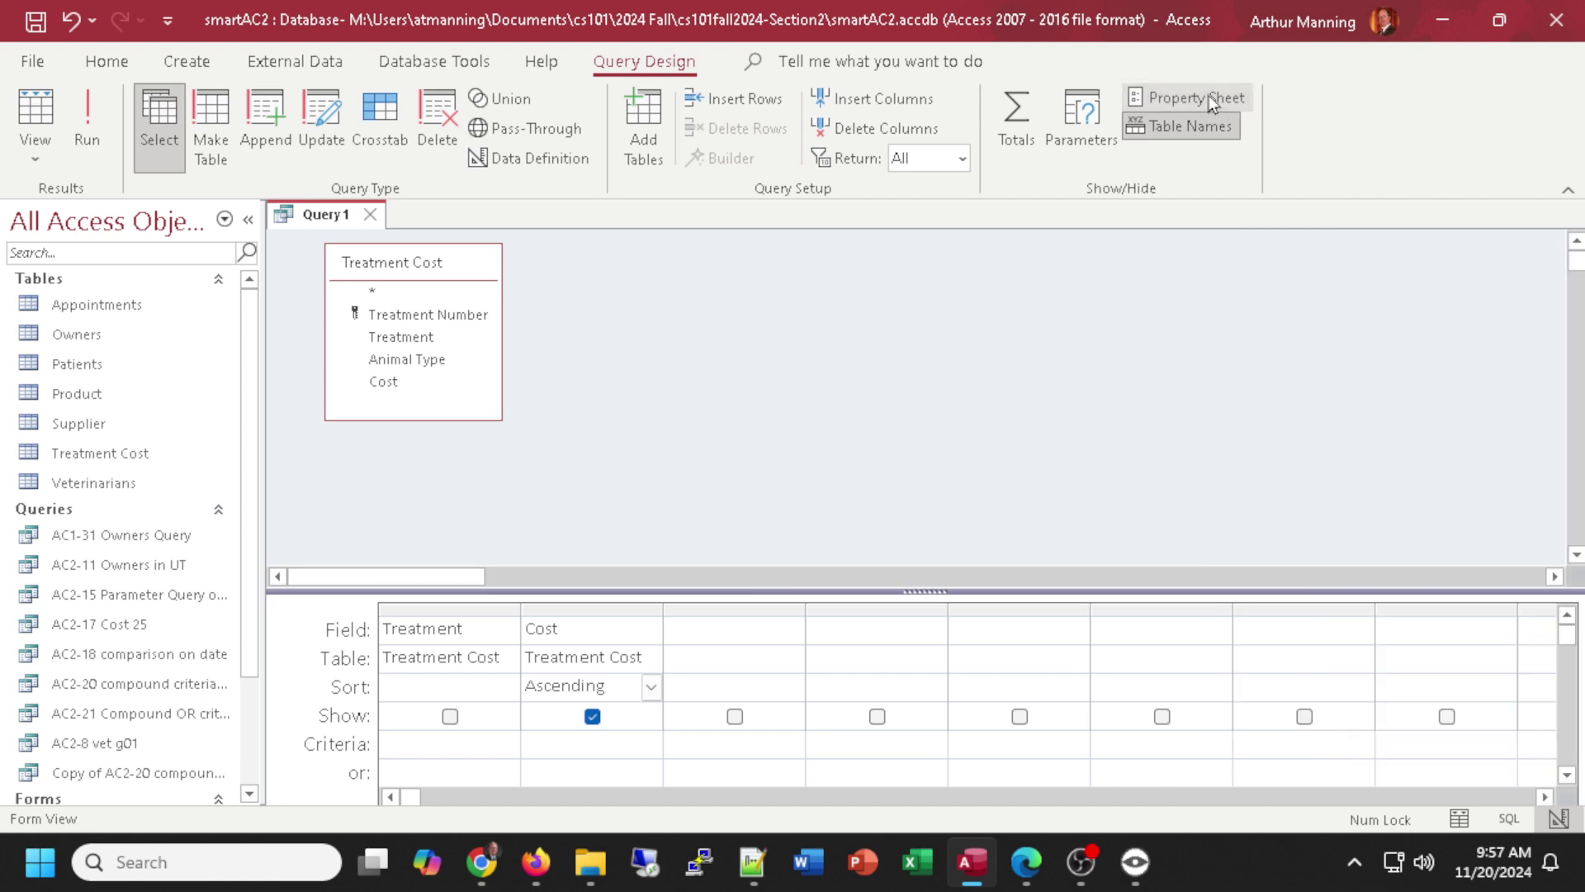
pyautogui.click(1200, 102)
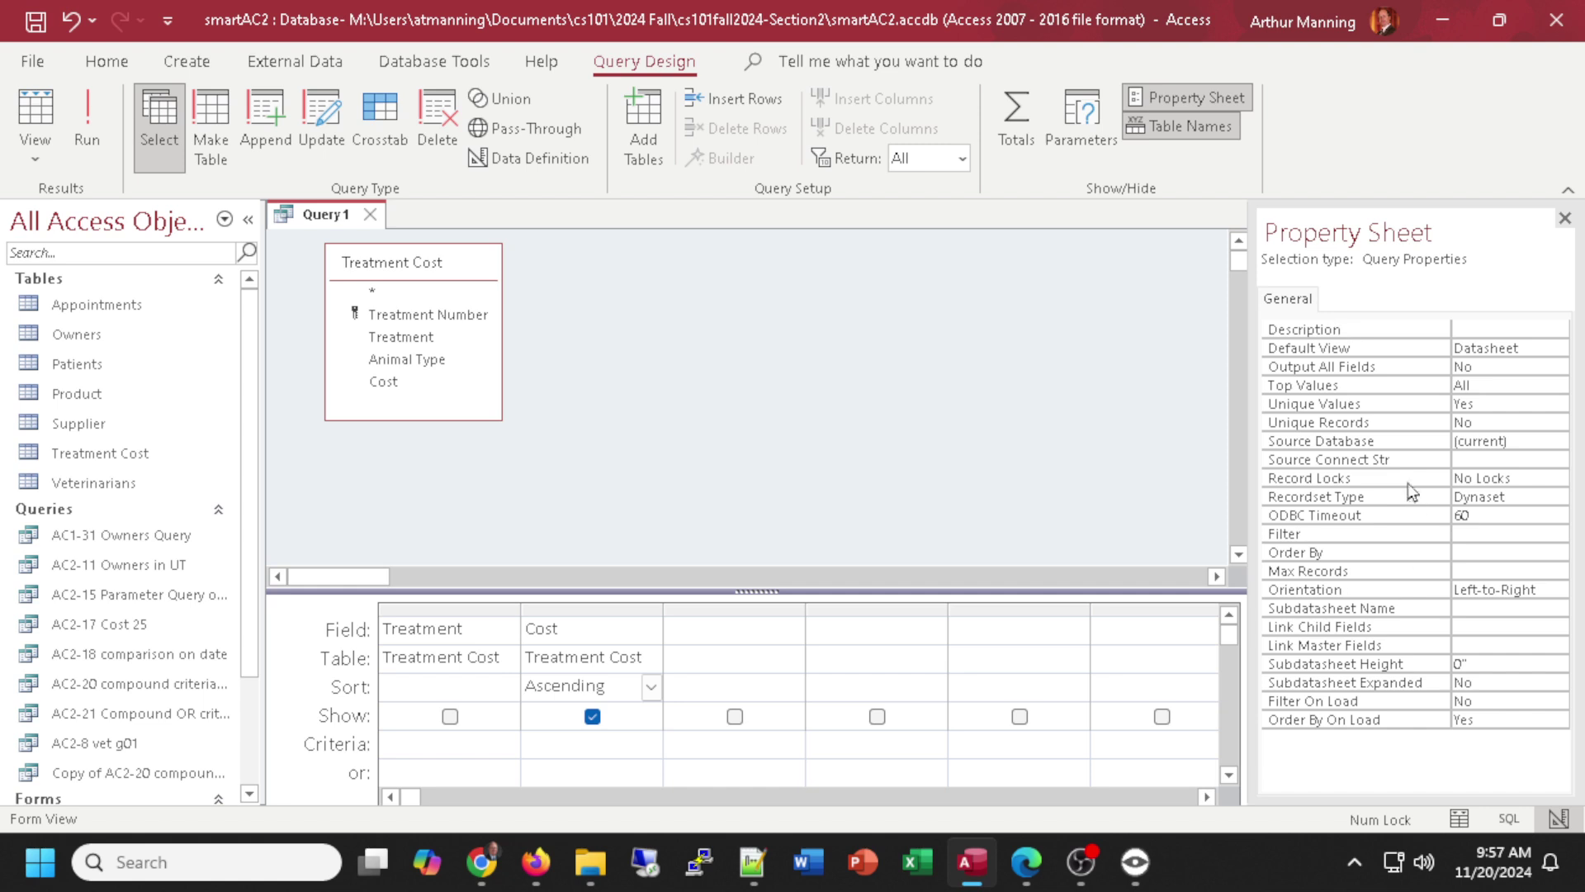
pyautogui.click(1158, 100)
pyautogui.click(1156, 96)
pyautogui.click(27, 105)
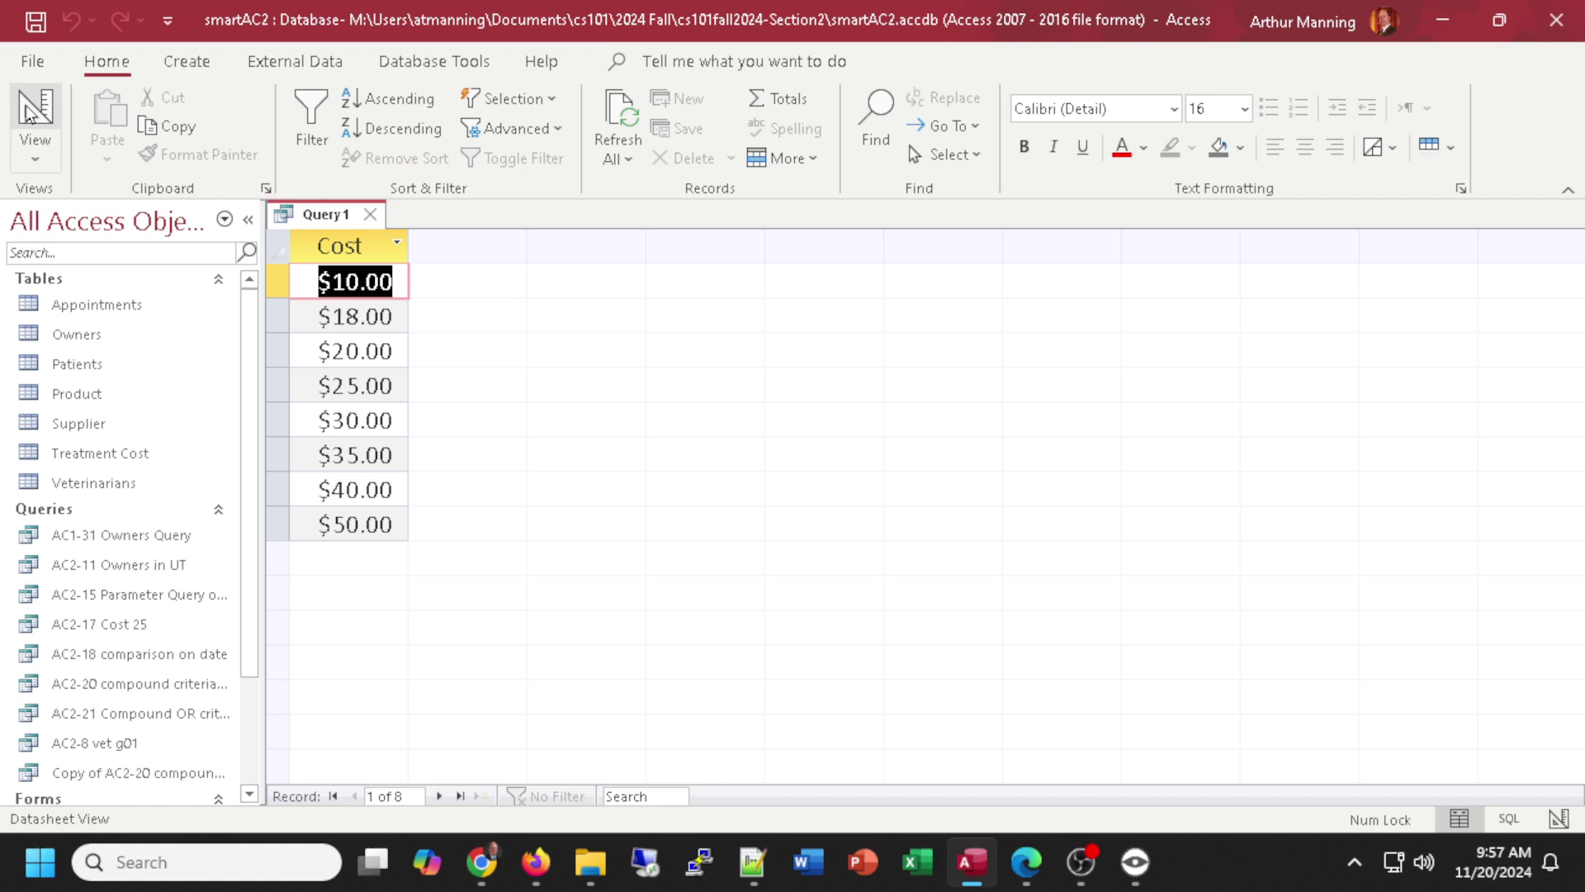
pyautogui.click(27, 105)
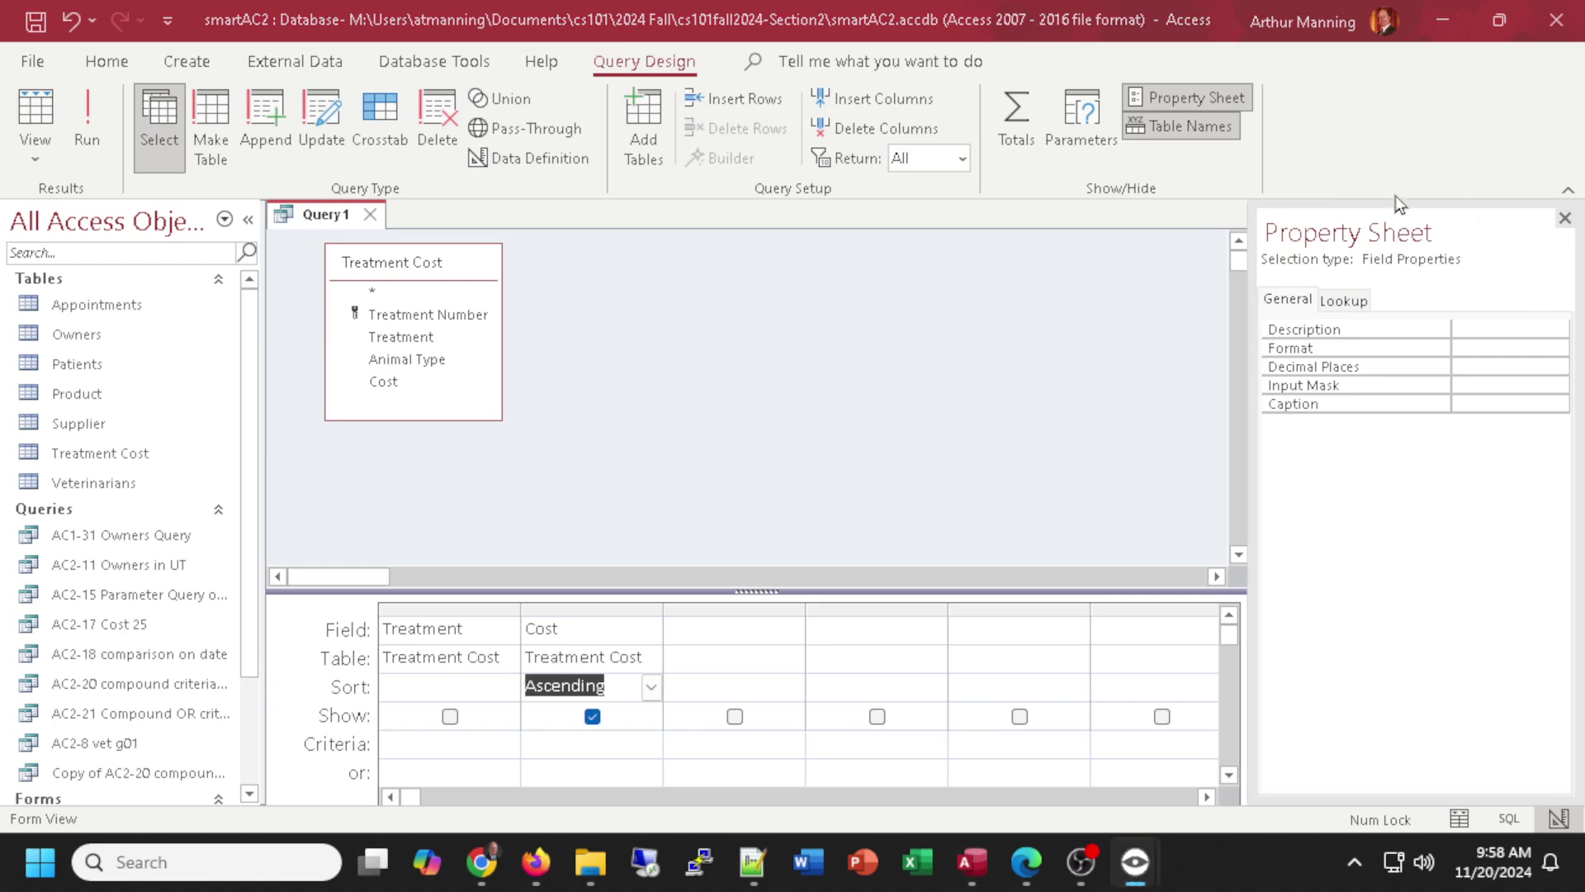
# Show the properties of the whole query and those of the Treatment Cost field list for comparison.
pyautogui.click(782, 329)
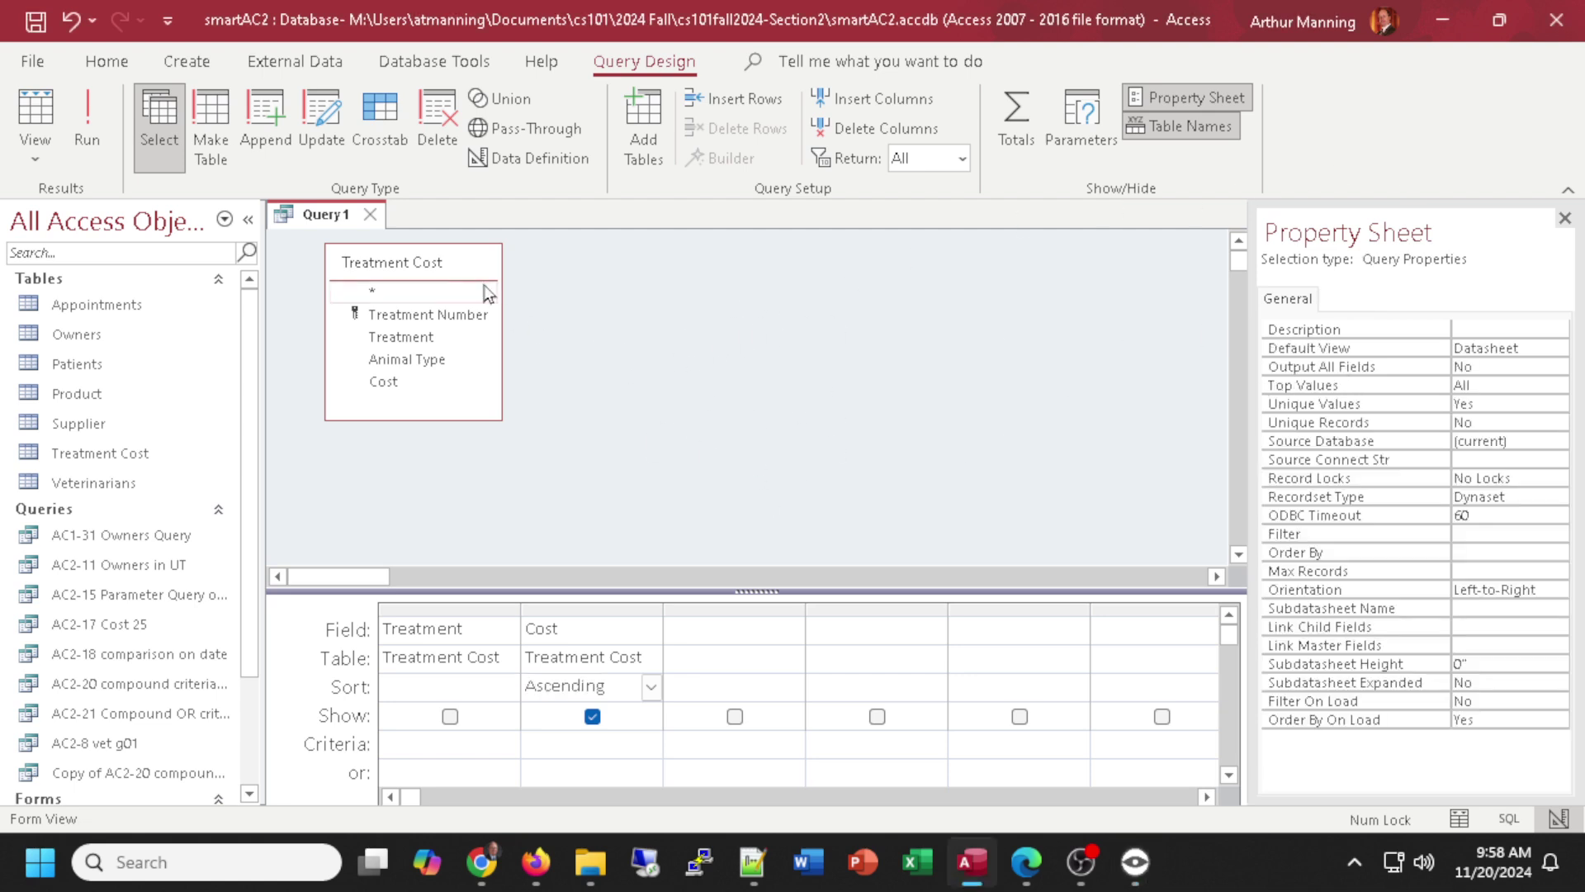
pyautogui.click(448, 270)
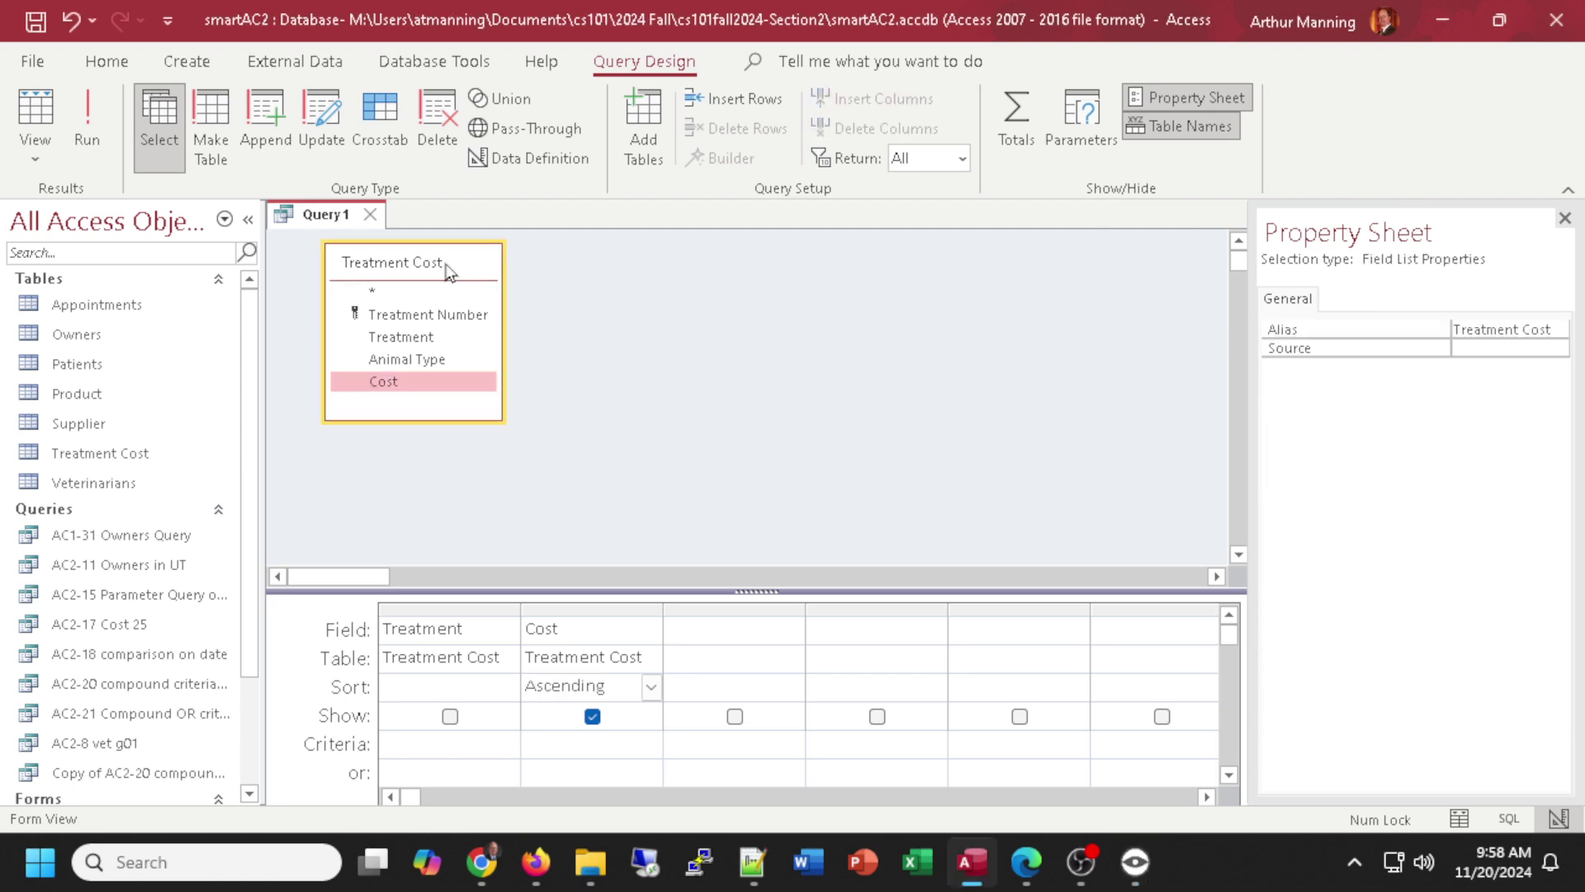
# Compare the properties of the whole query, the Treatment Cost field list and an empty column, and slightly enlarge the design grid.
pyautogui.click(612, 319)
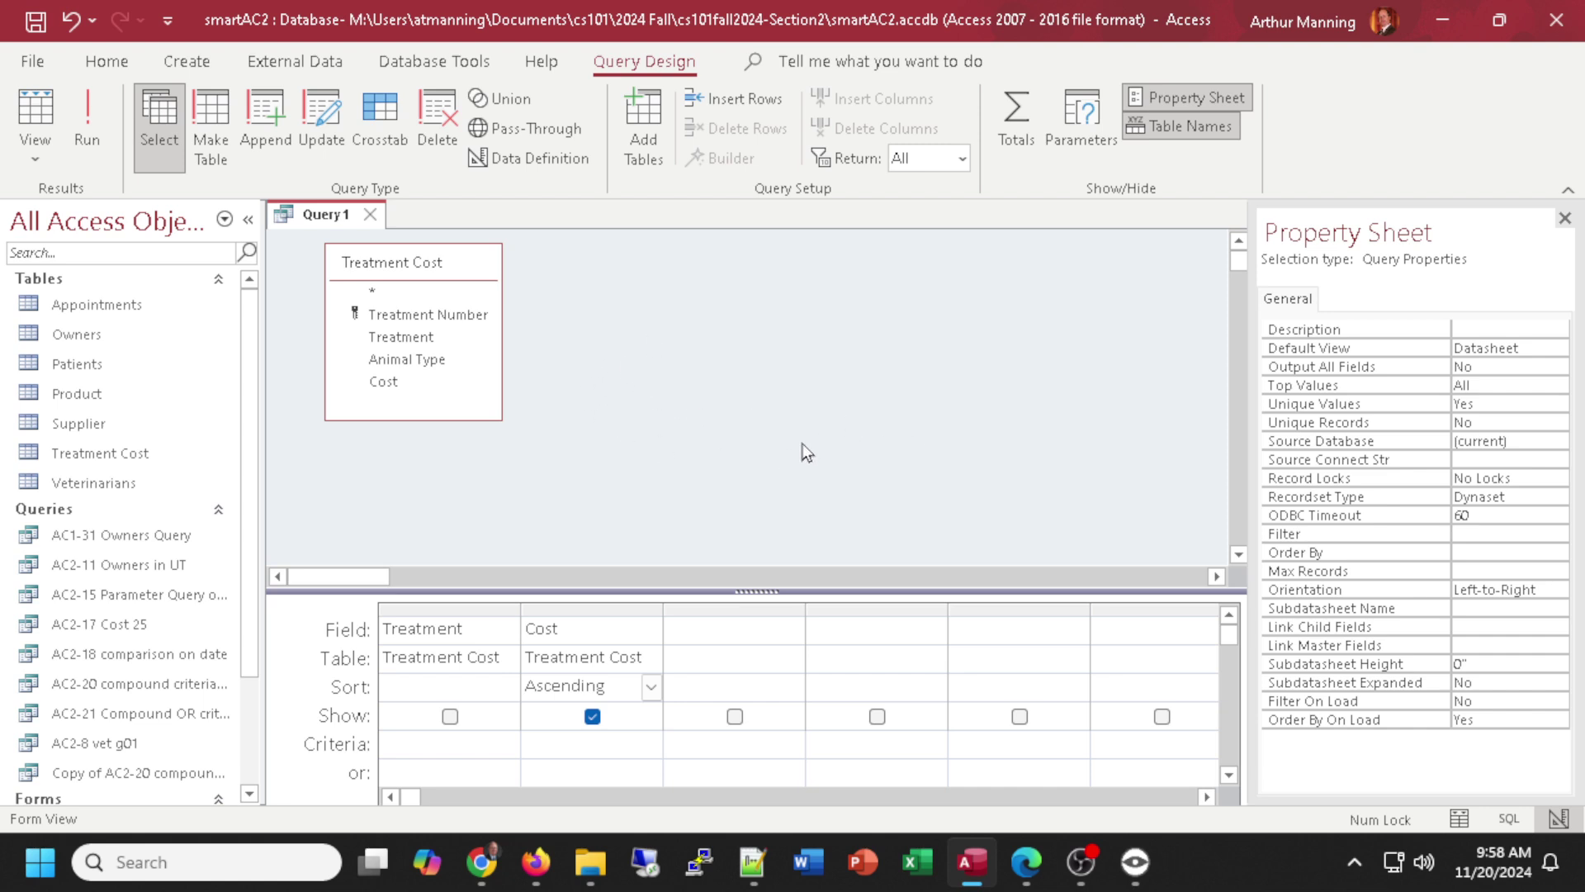
pyautogui.moveTo(757, 591); pyautogui.dragTo(764, 568)
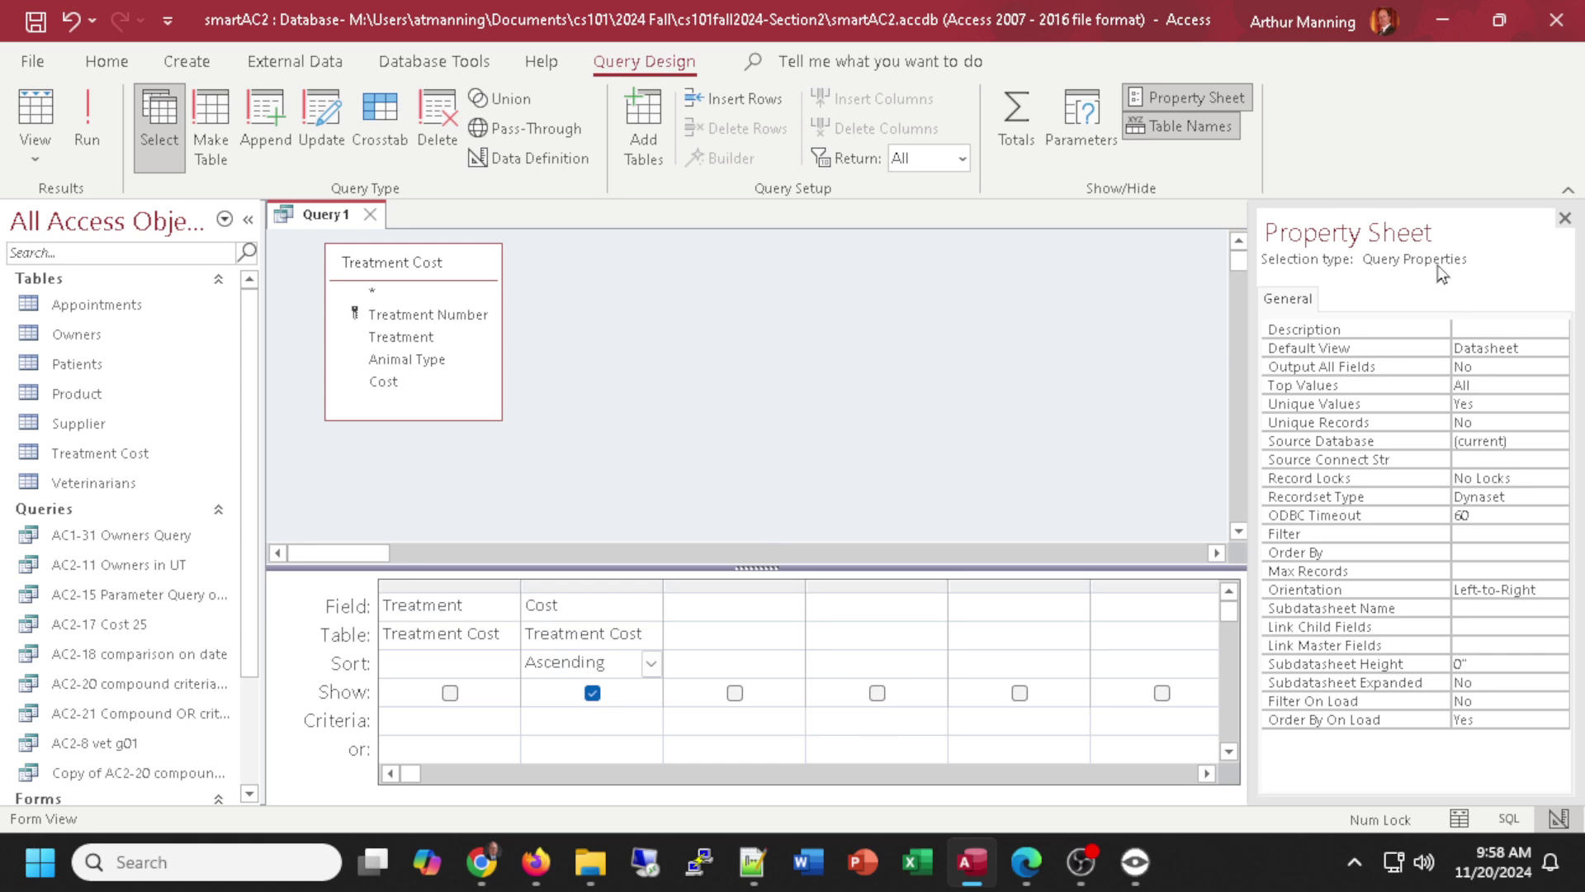
pyautogui.click(440, 268)
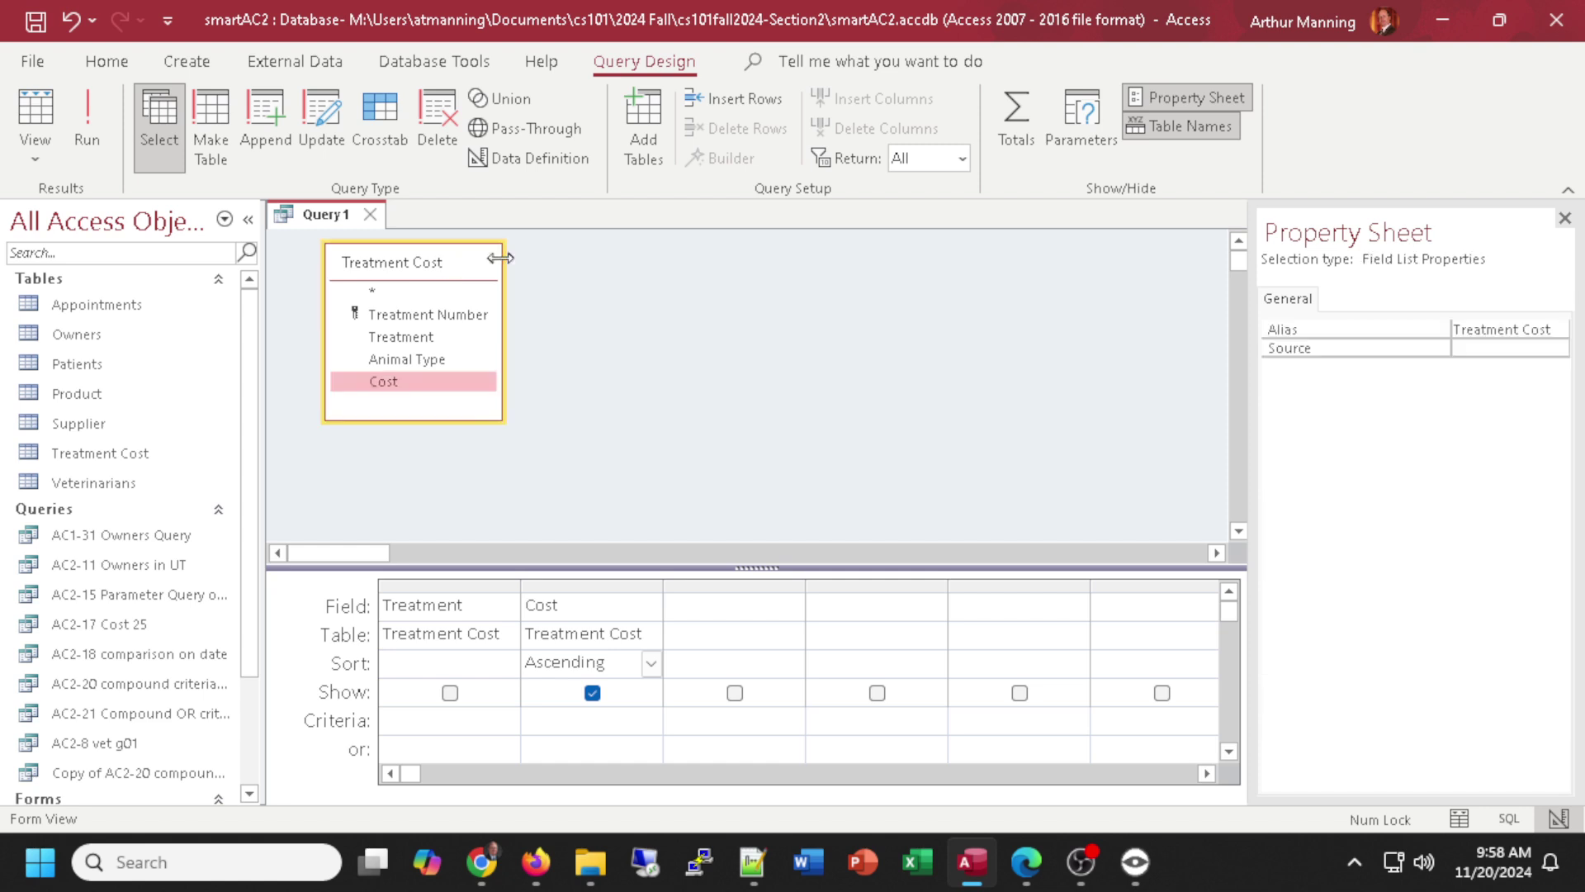
pyautogui.click(751, 609)
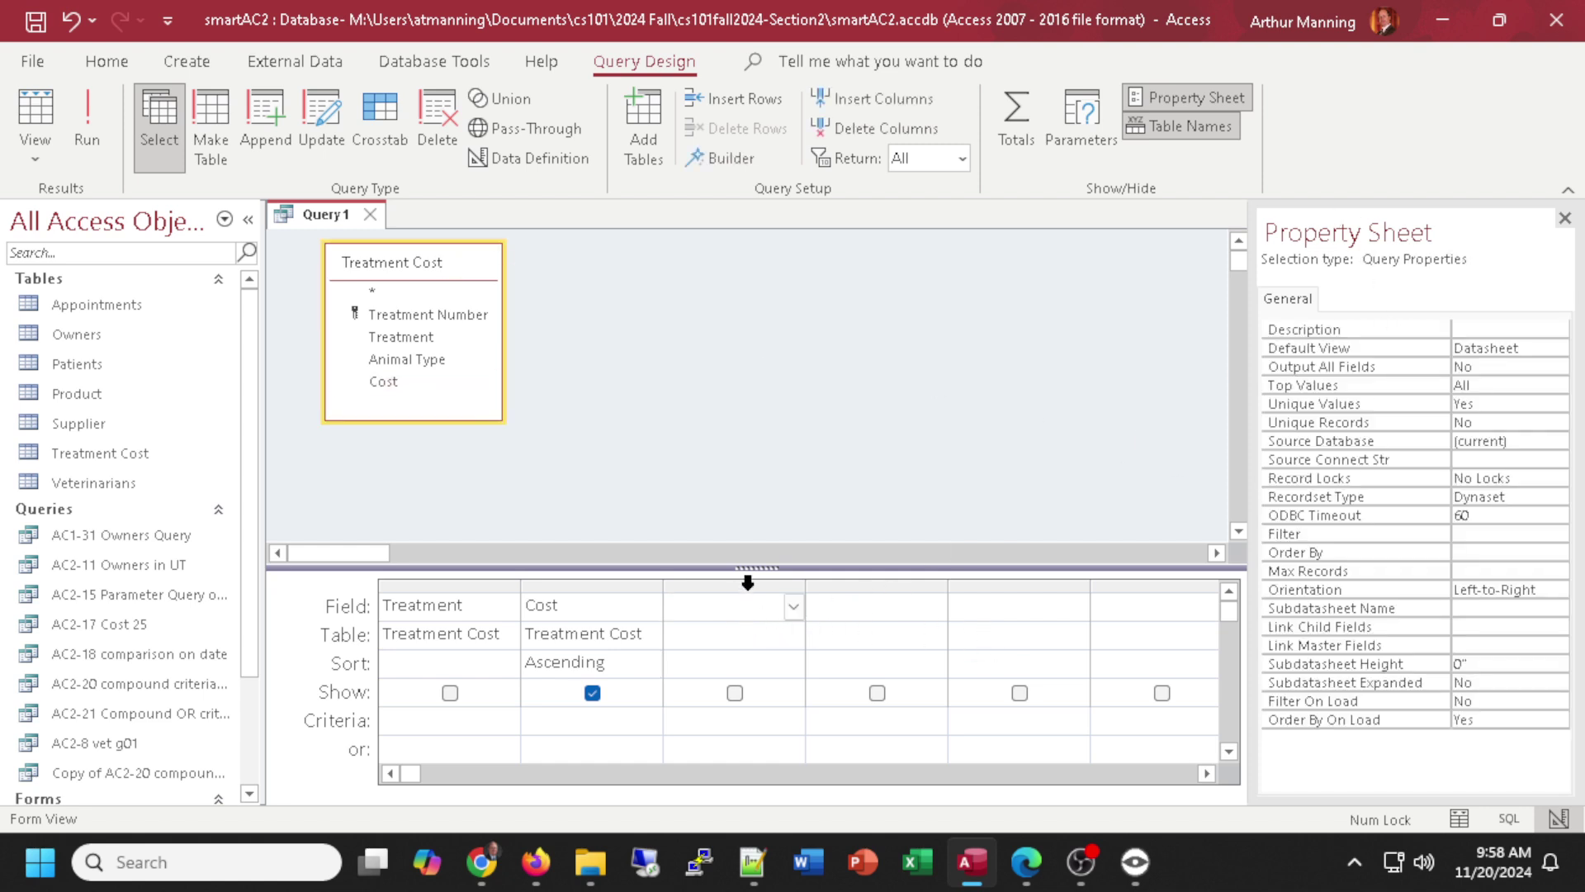
pyautogui.click(749, 585)
pyautogui.click(865, 355)
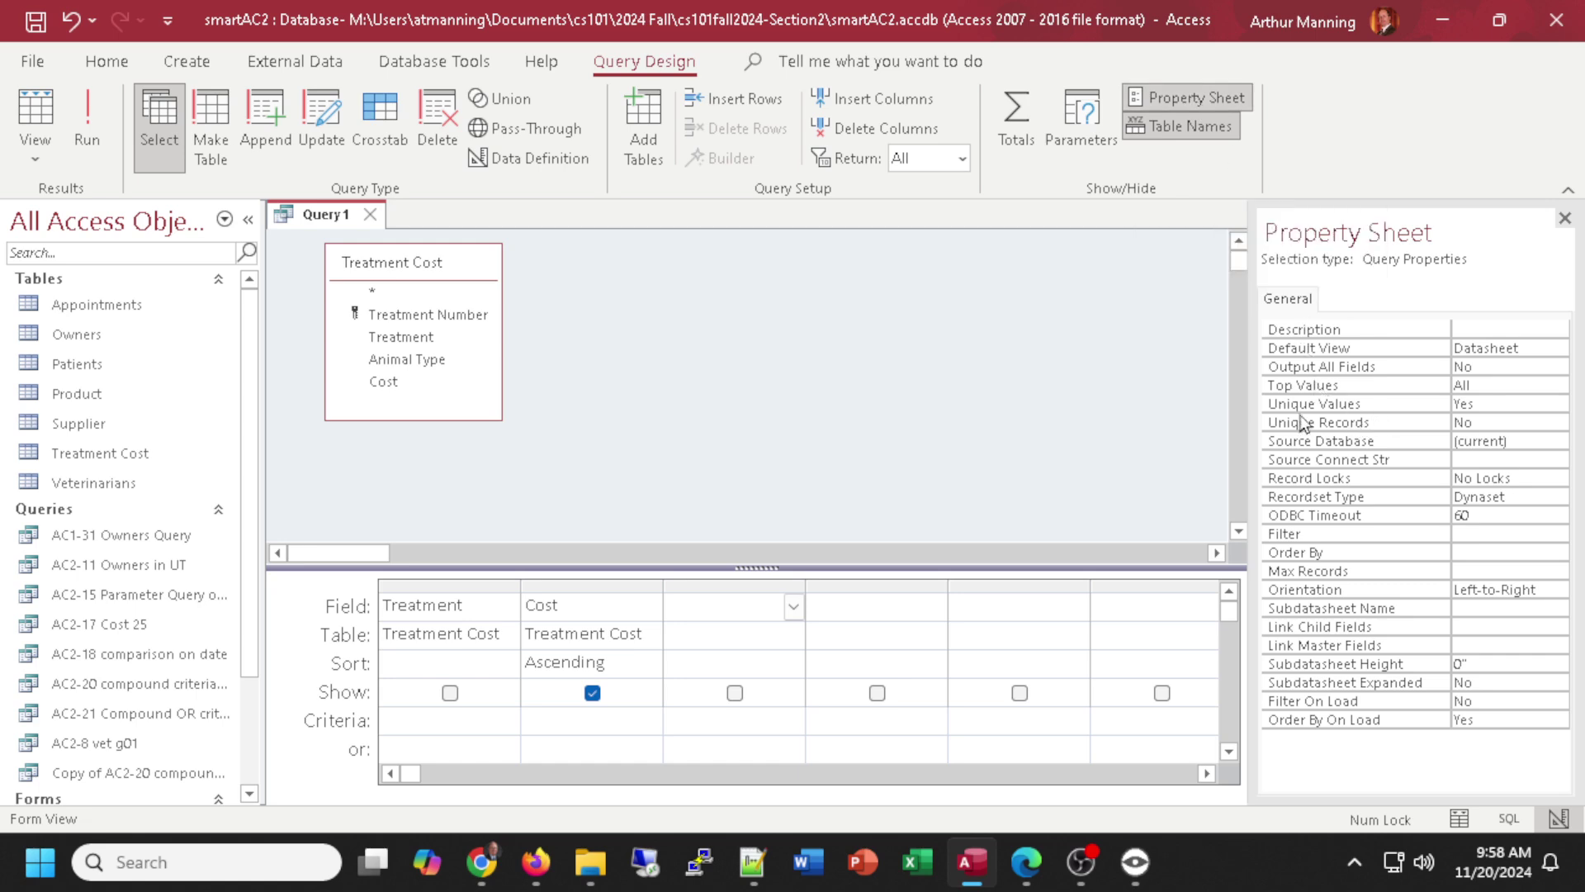
# Set the query's Unique Values property to No, view the results, and return to Design view.
pyautogui.doubleClick(1338, 405)
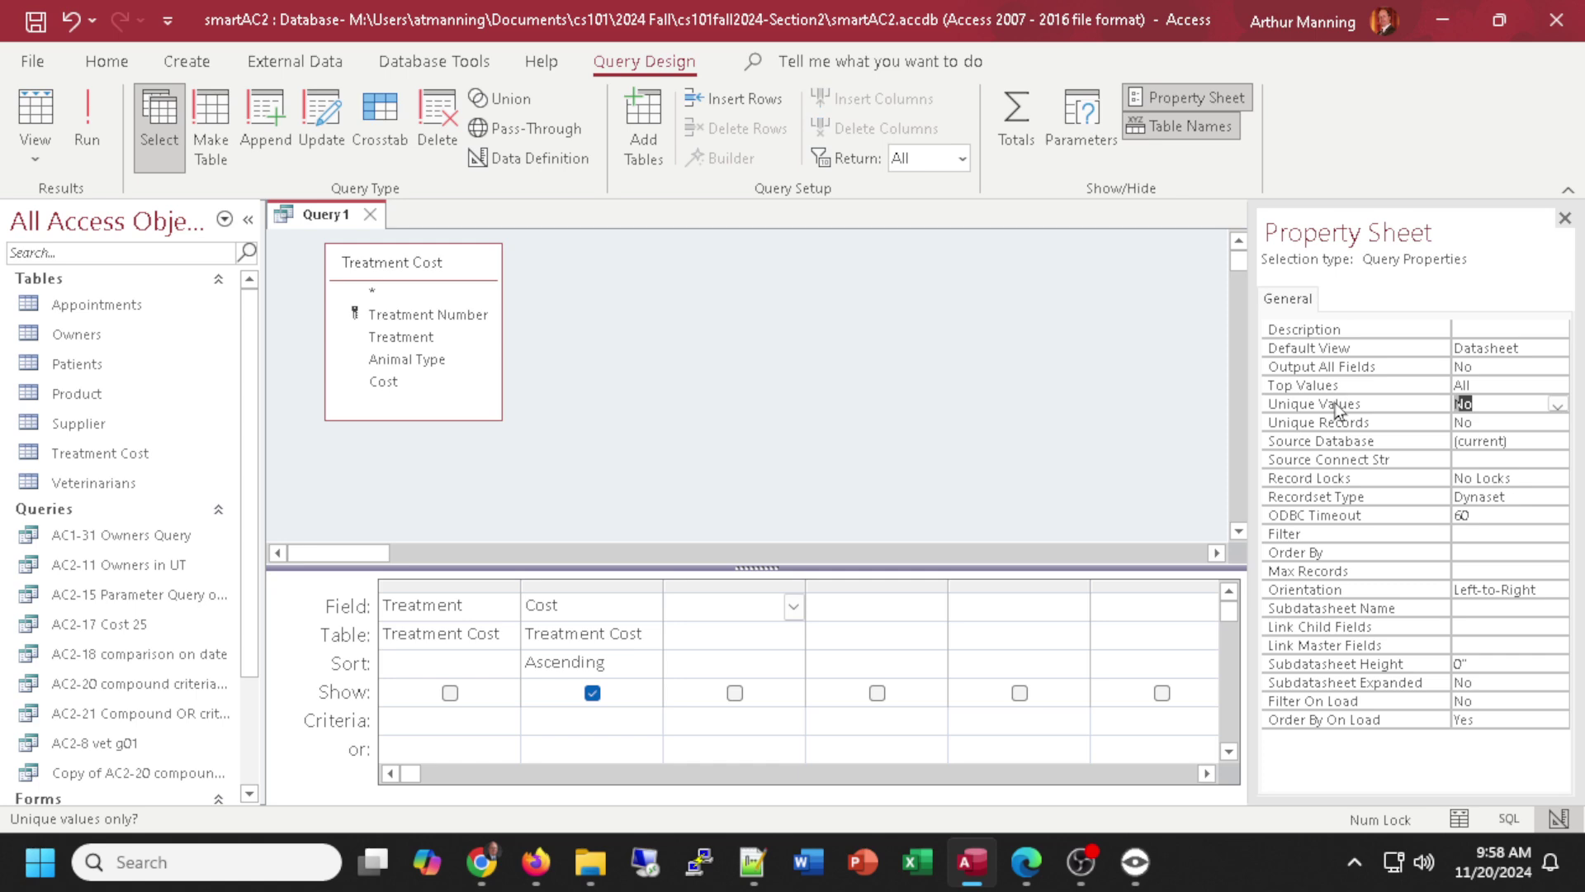
pyautogui.click(25, 123)
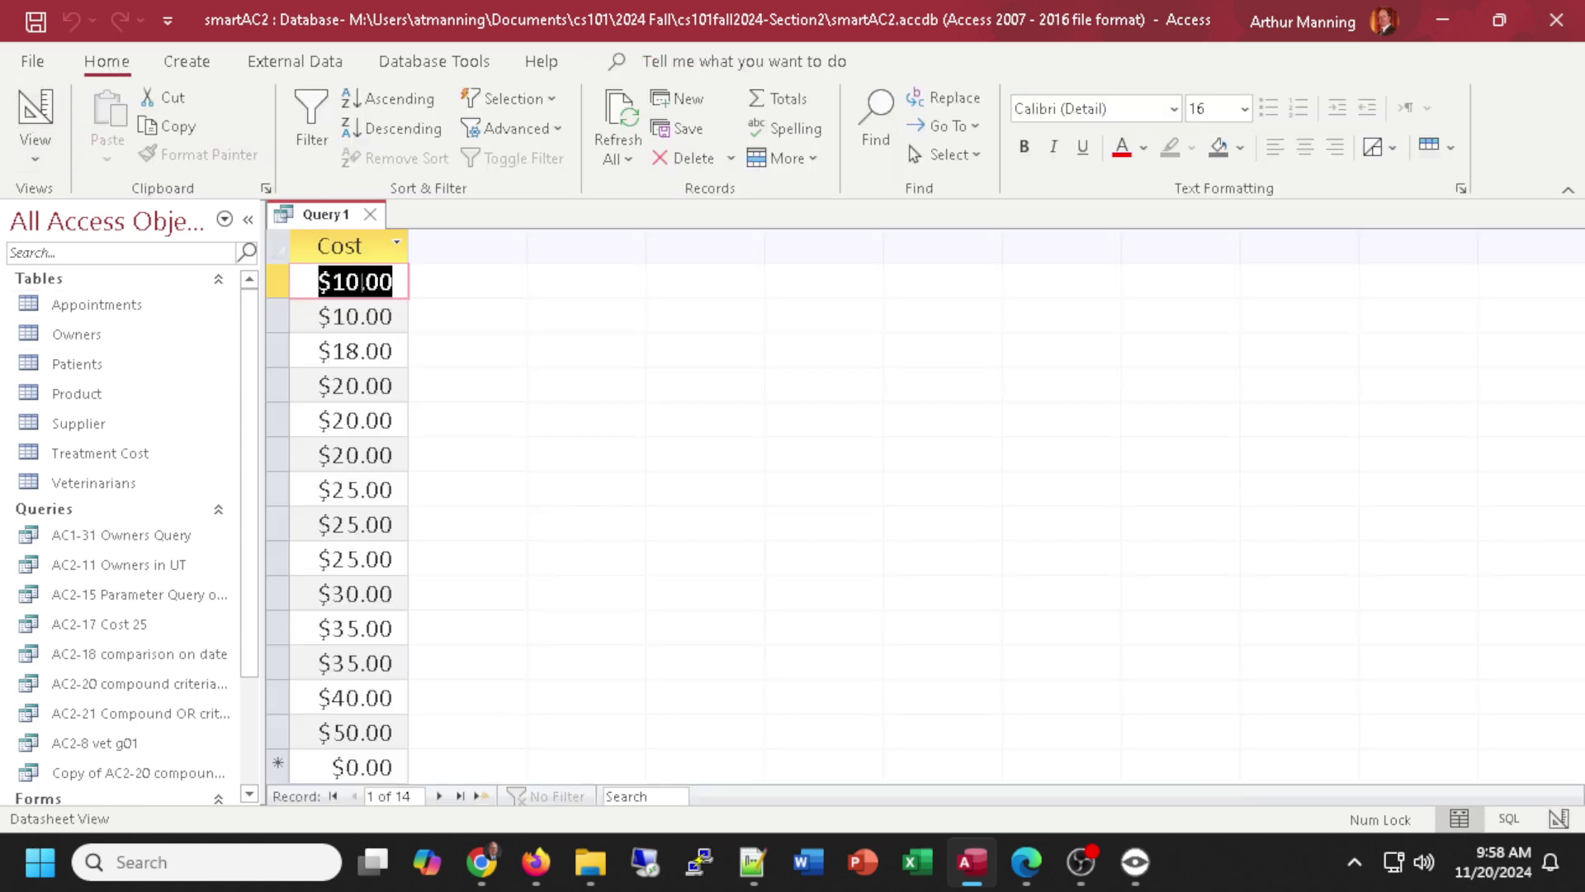
pyautogui.click(34, 115)
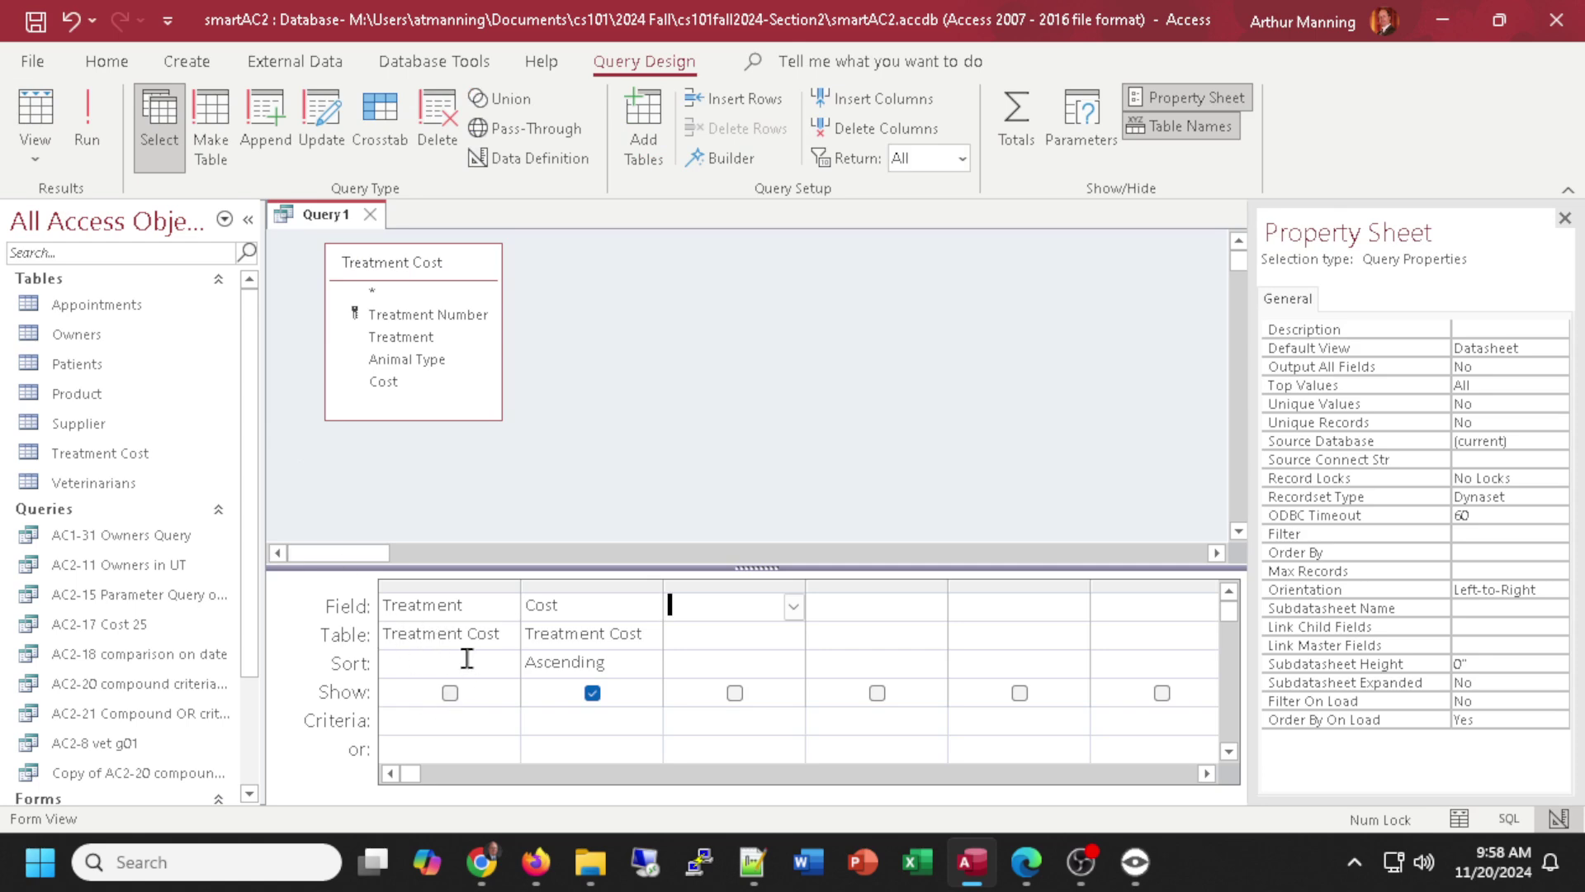
# Include the Treatment field in the query output and view the results with both fields.
pyautogui.click(451, 694)
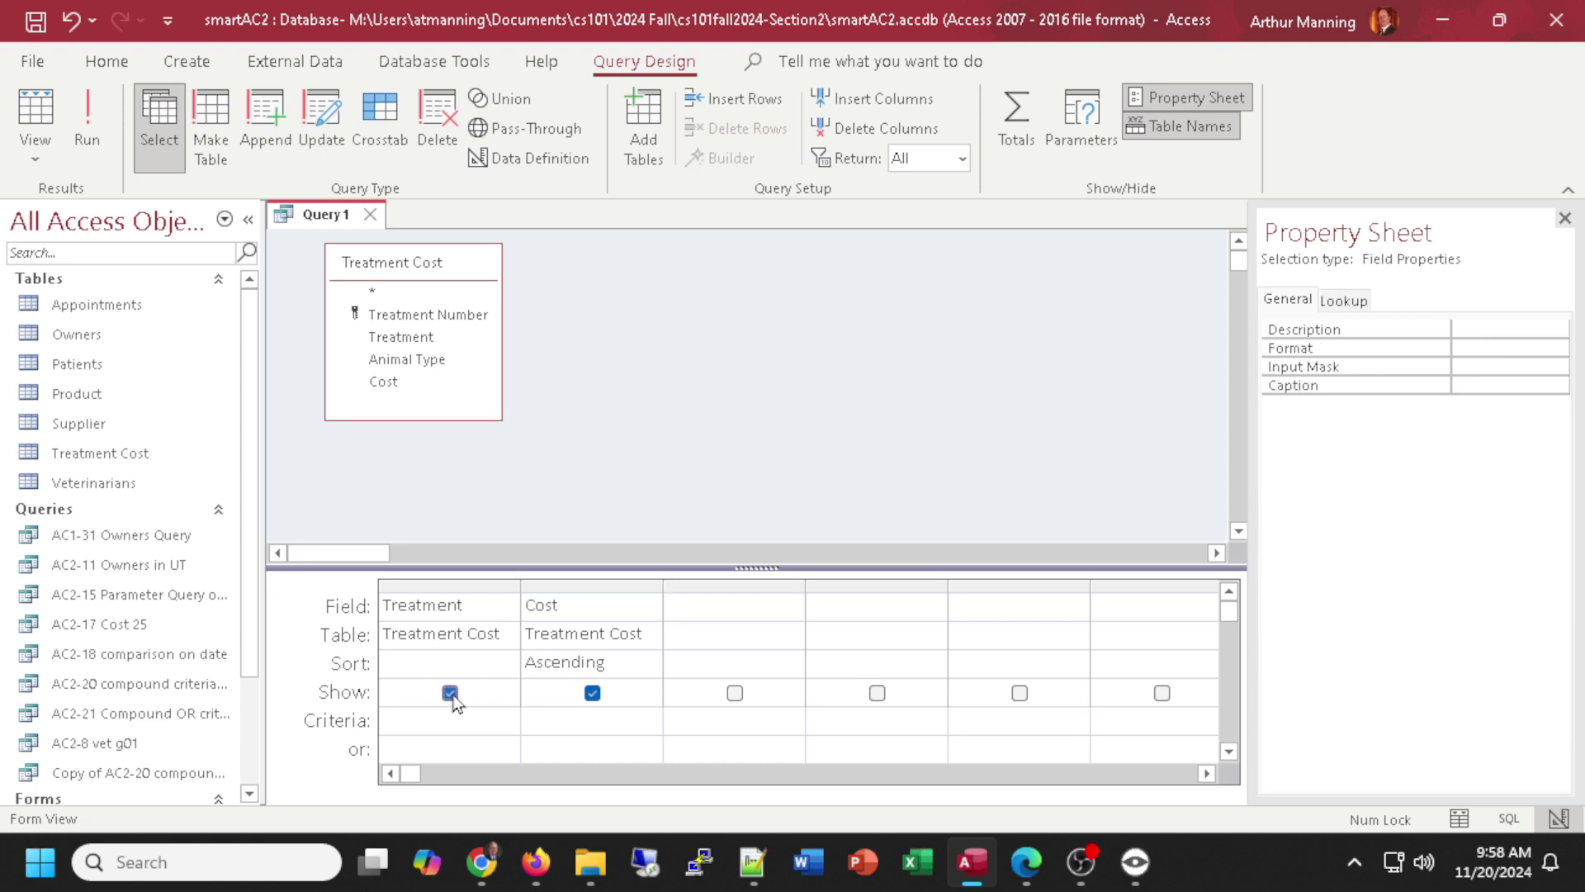
pyautogui.click(36, 111)
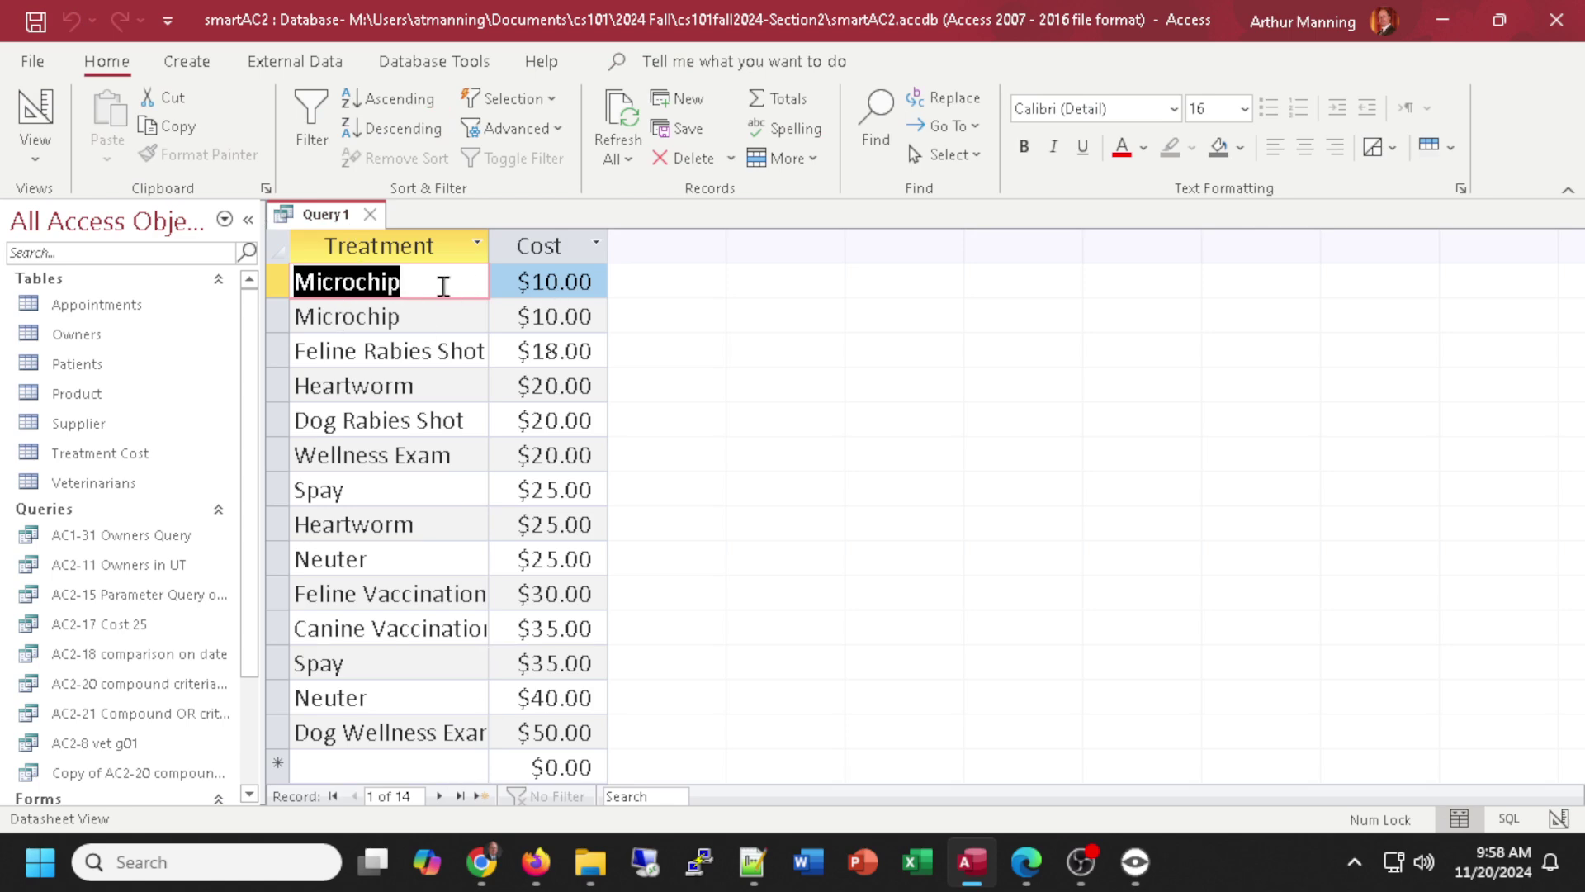
# Set Unique Values back to Yes in Design view, view the unique Treatment and Cost combinations, and return to Design view.
pyautogui.click(35, 111)
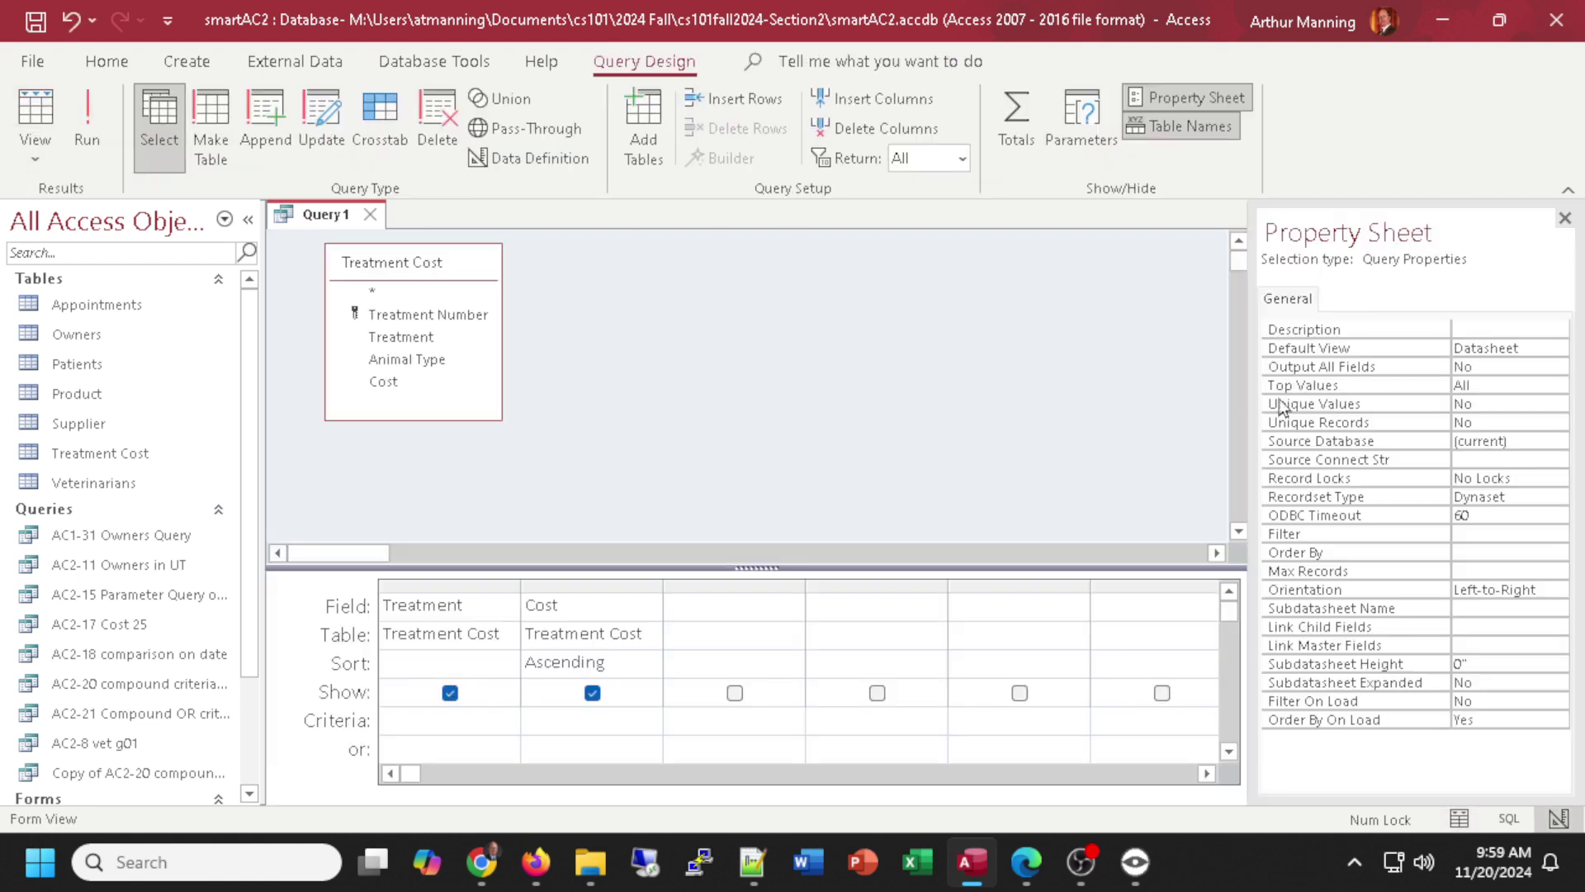
pyautogui.click(30, 120)
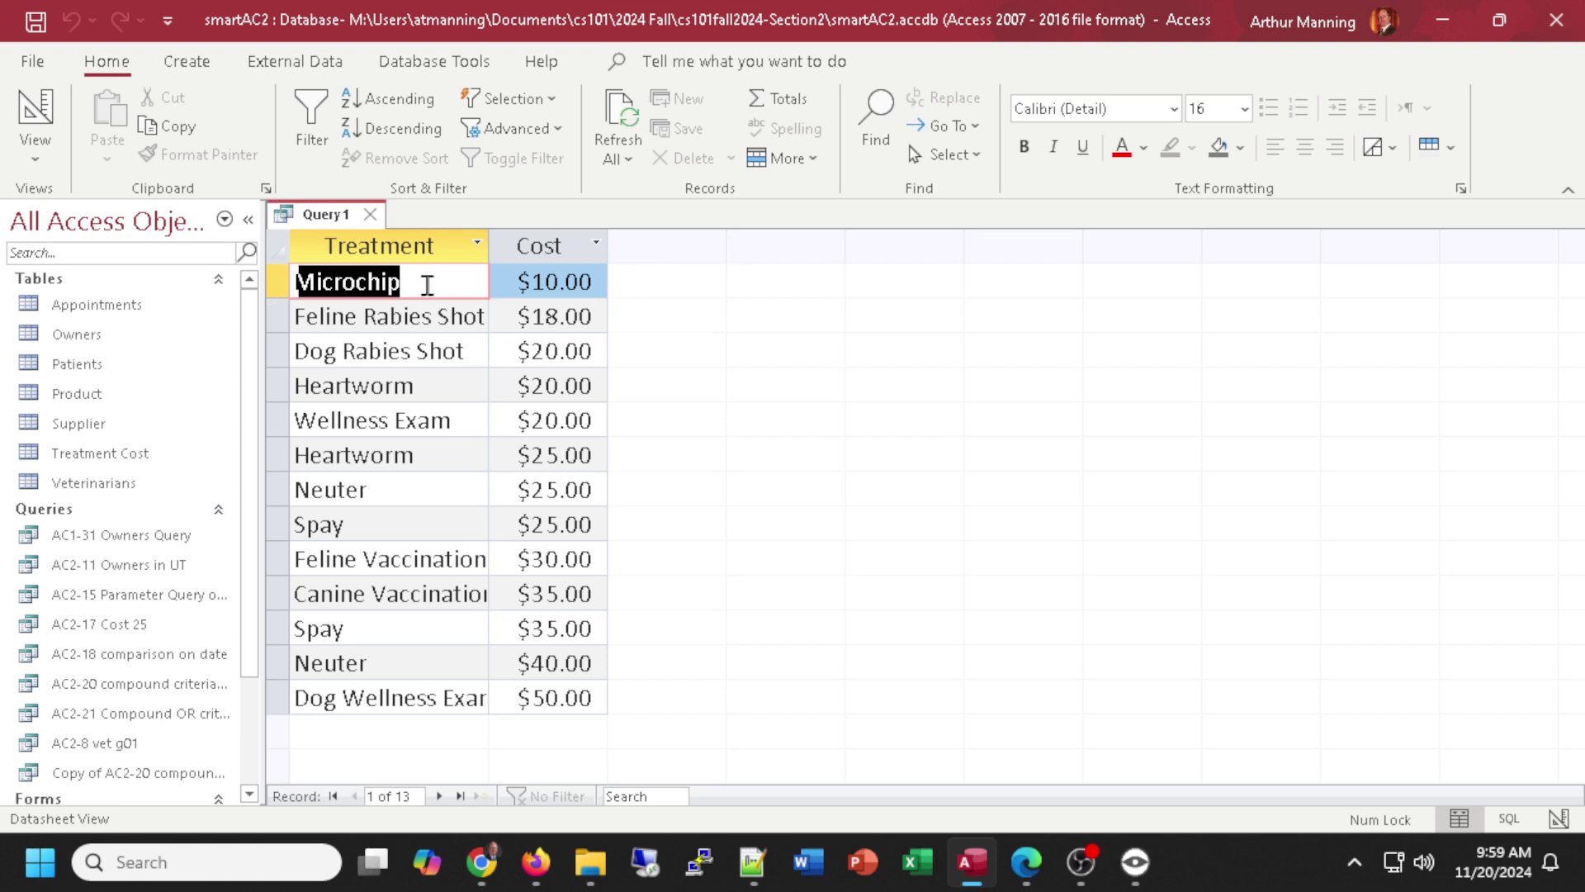
pyautogui.click(36, 122)
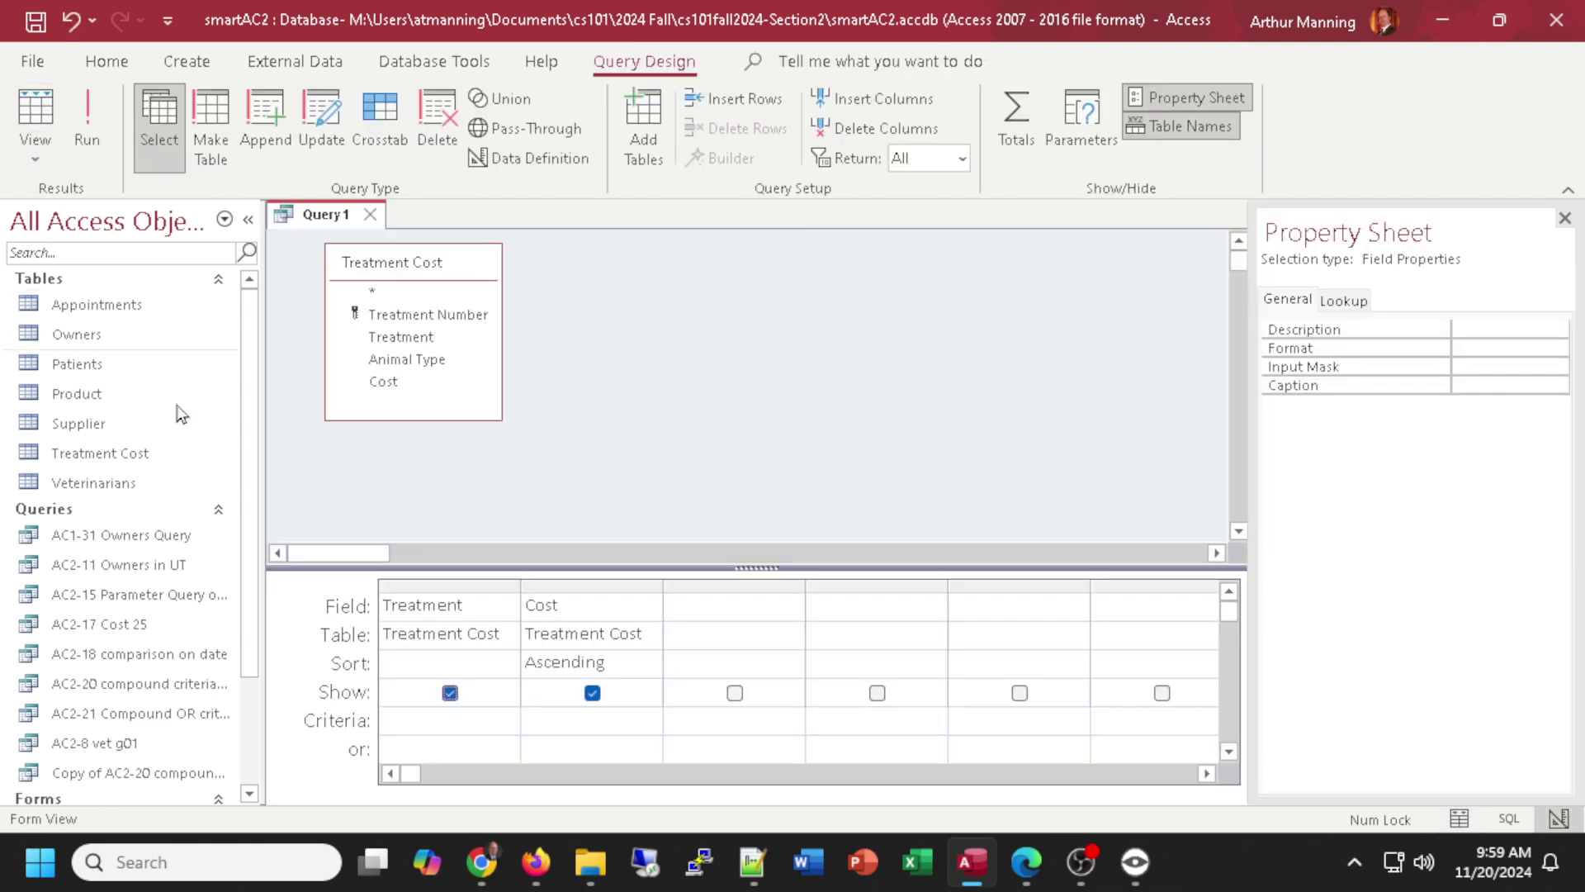
# Hide the Treatment field from the output again, view the unique Cost values, and return to Design view.
pyautogui.click(449, 692)
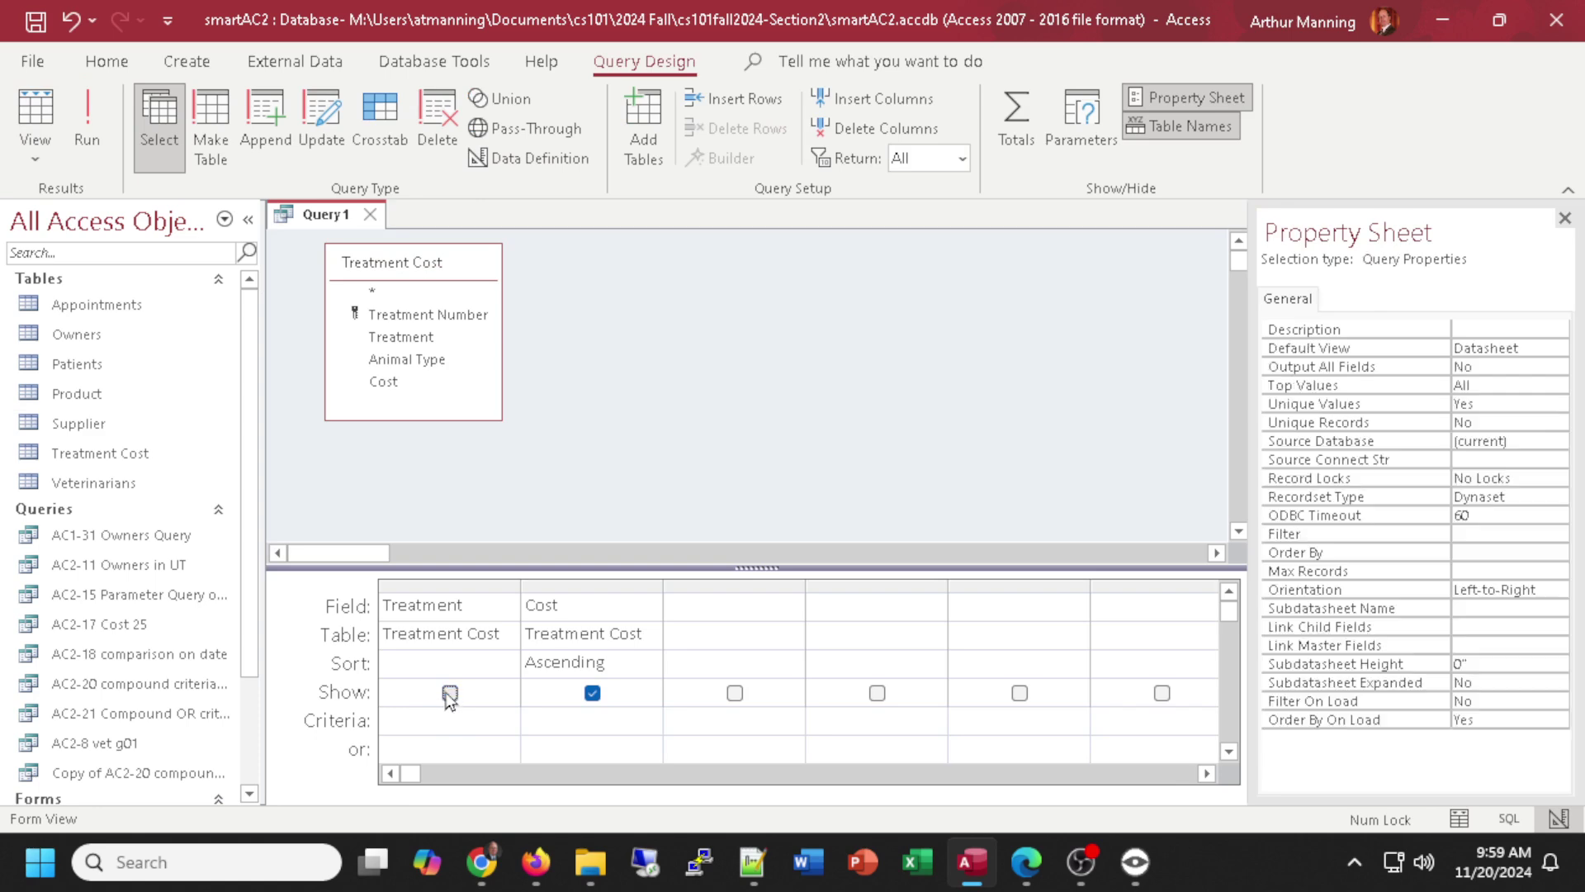
pyautogui.click(40, 114)
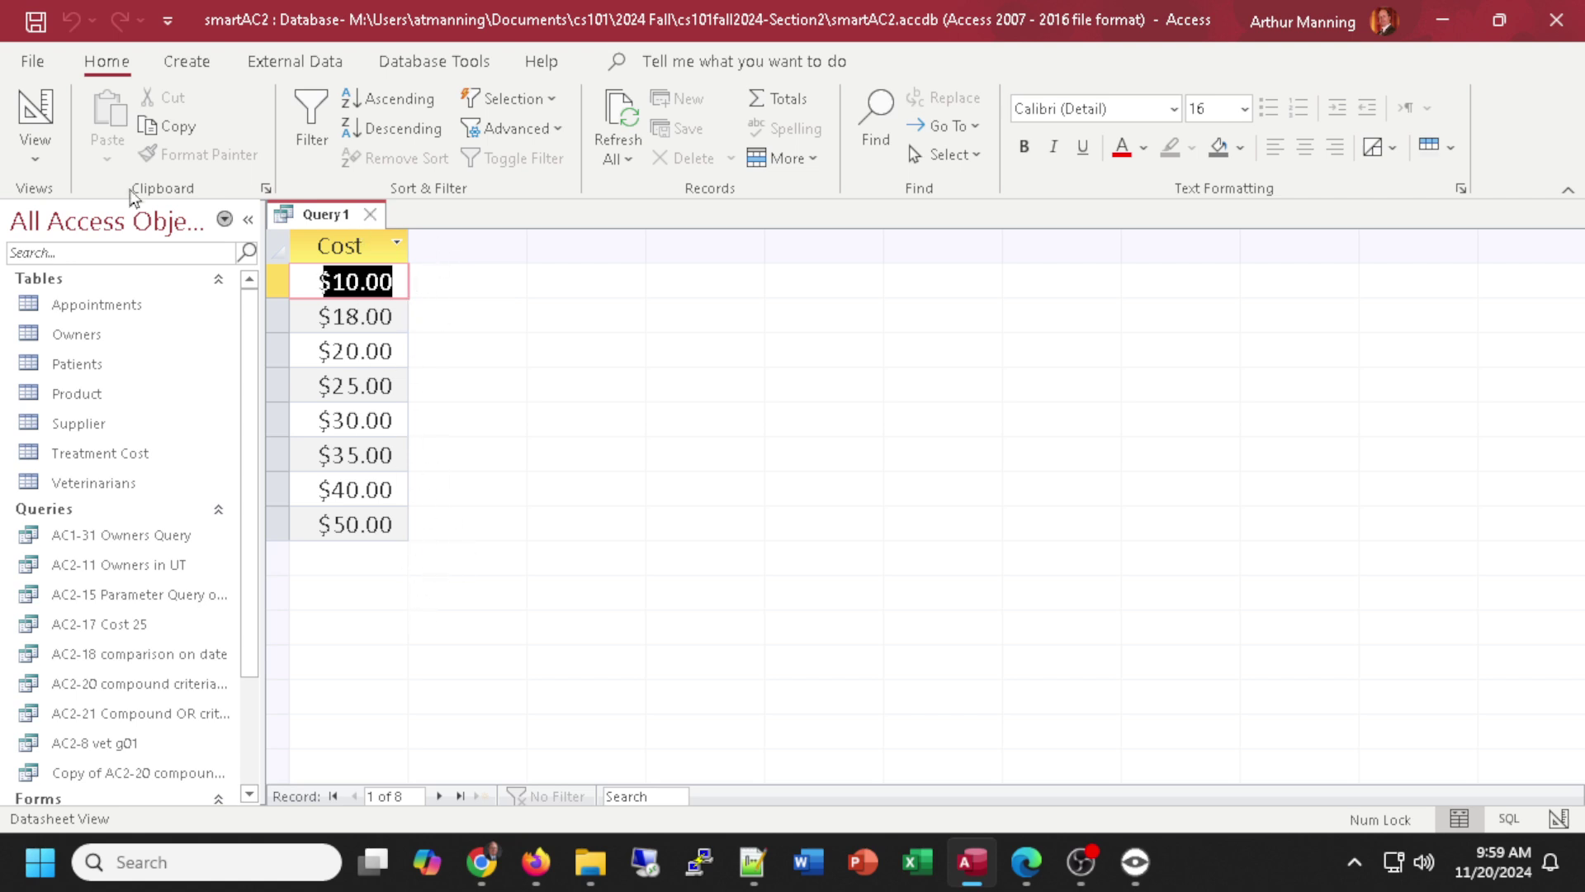
pyautogui.click(35, 112)
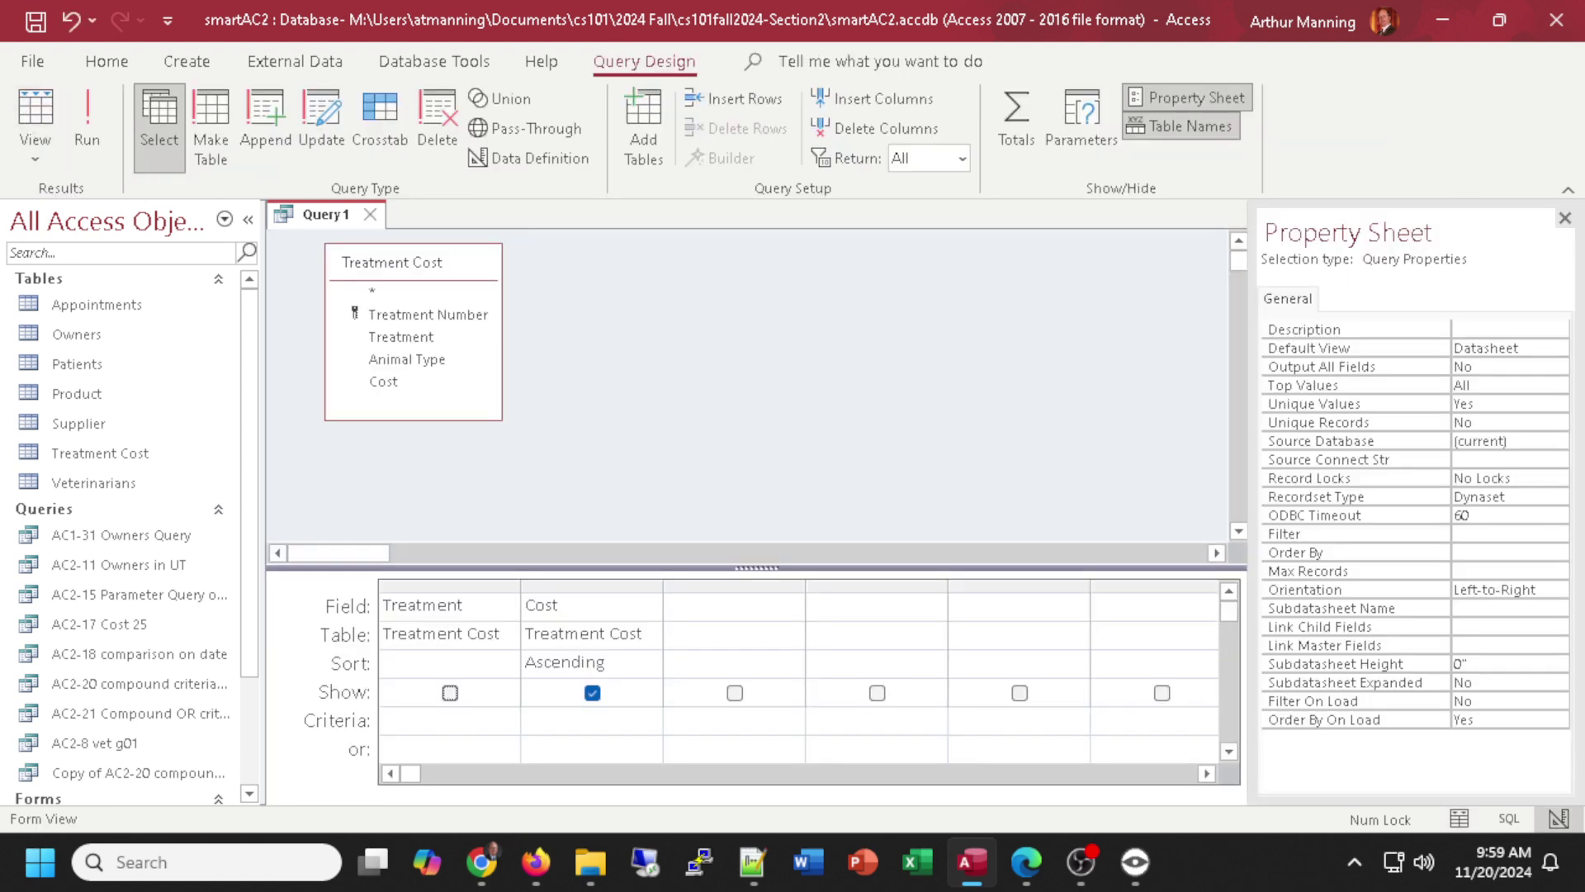
# Save the query as "AC2-26 - sorted unique values".
pyautogui.hotkey('alt', 'Tab')
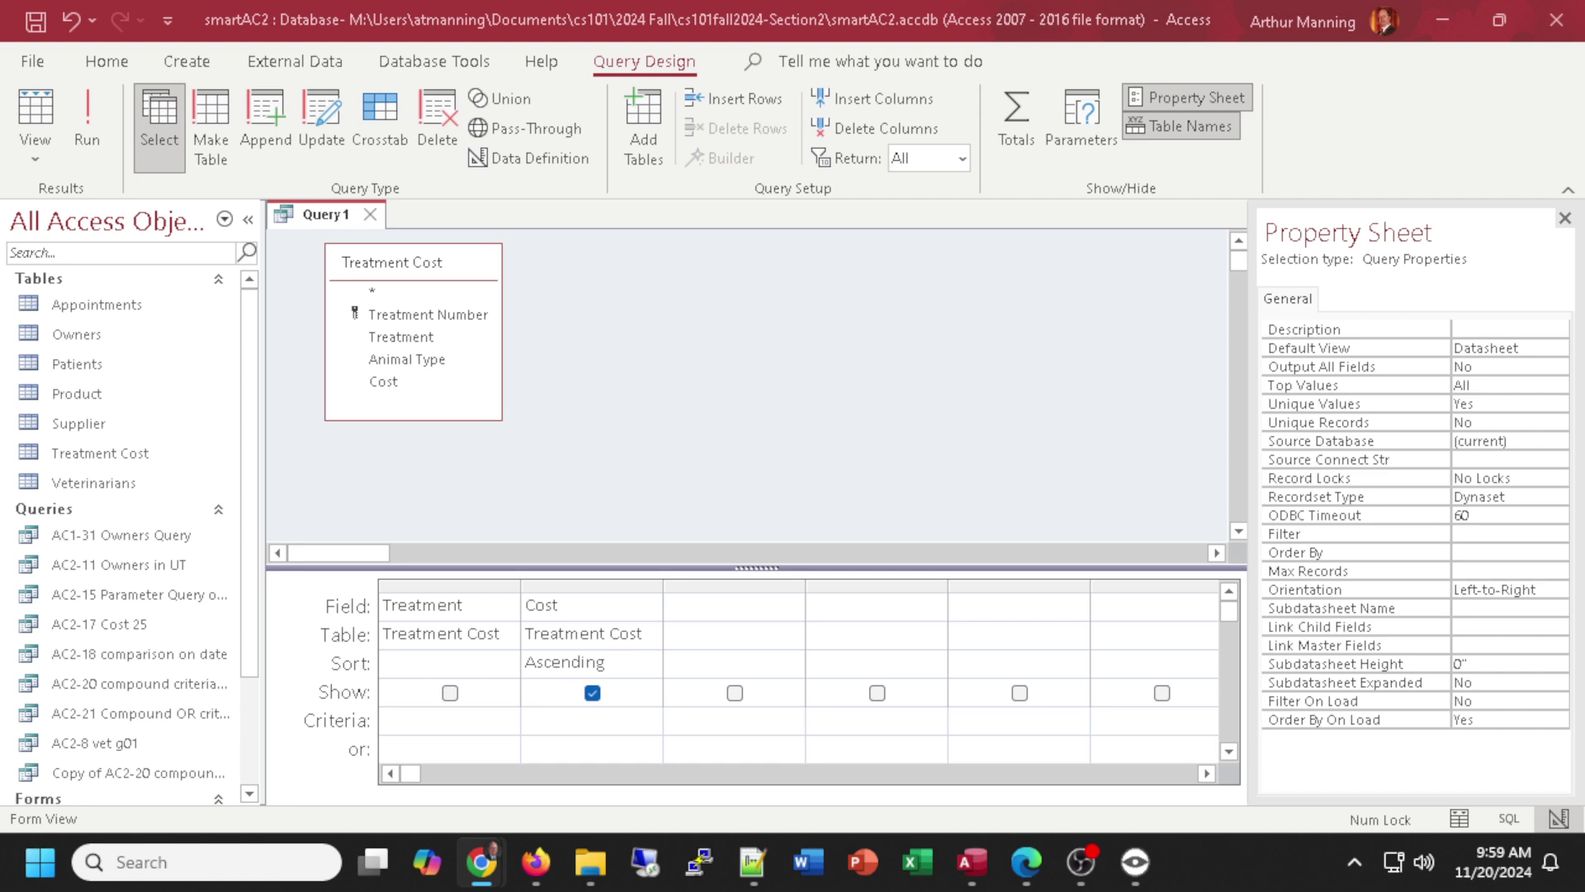
pyautogui.click(583, 488)
pyautogui.hotkey('ctrl', 's')
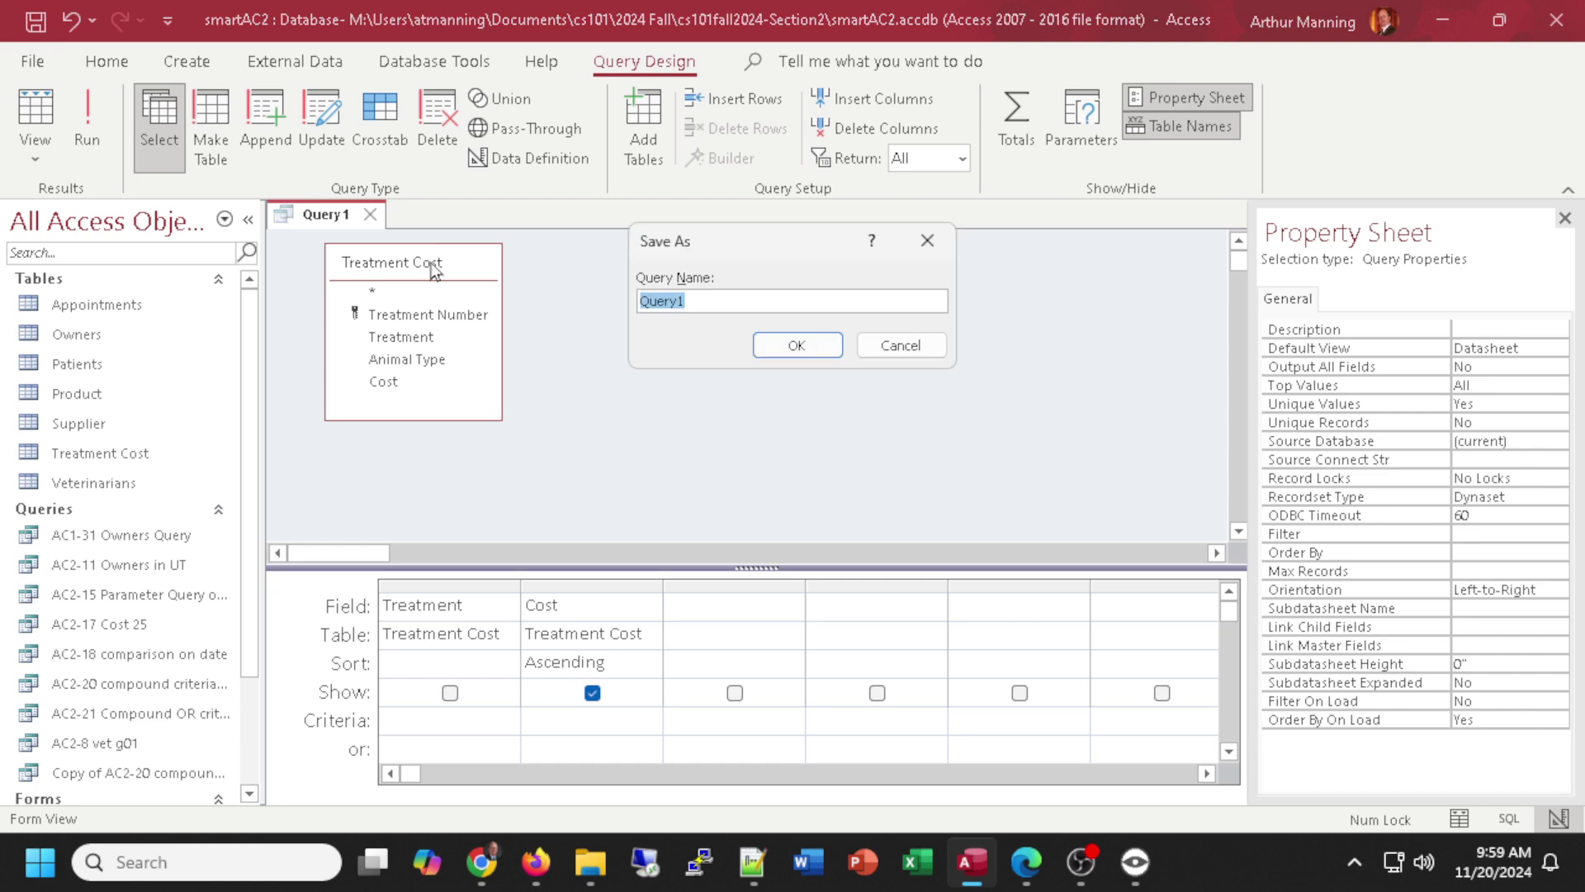
pyautogui.press('BackSpace')
pyautogui.write('AC2-26 - sorted unmi')
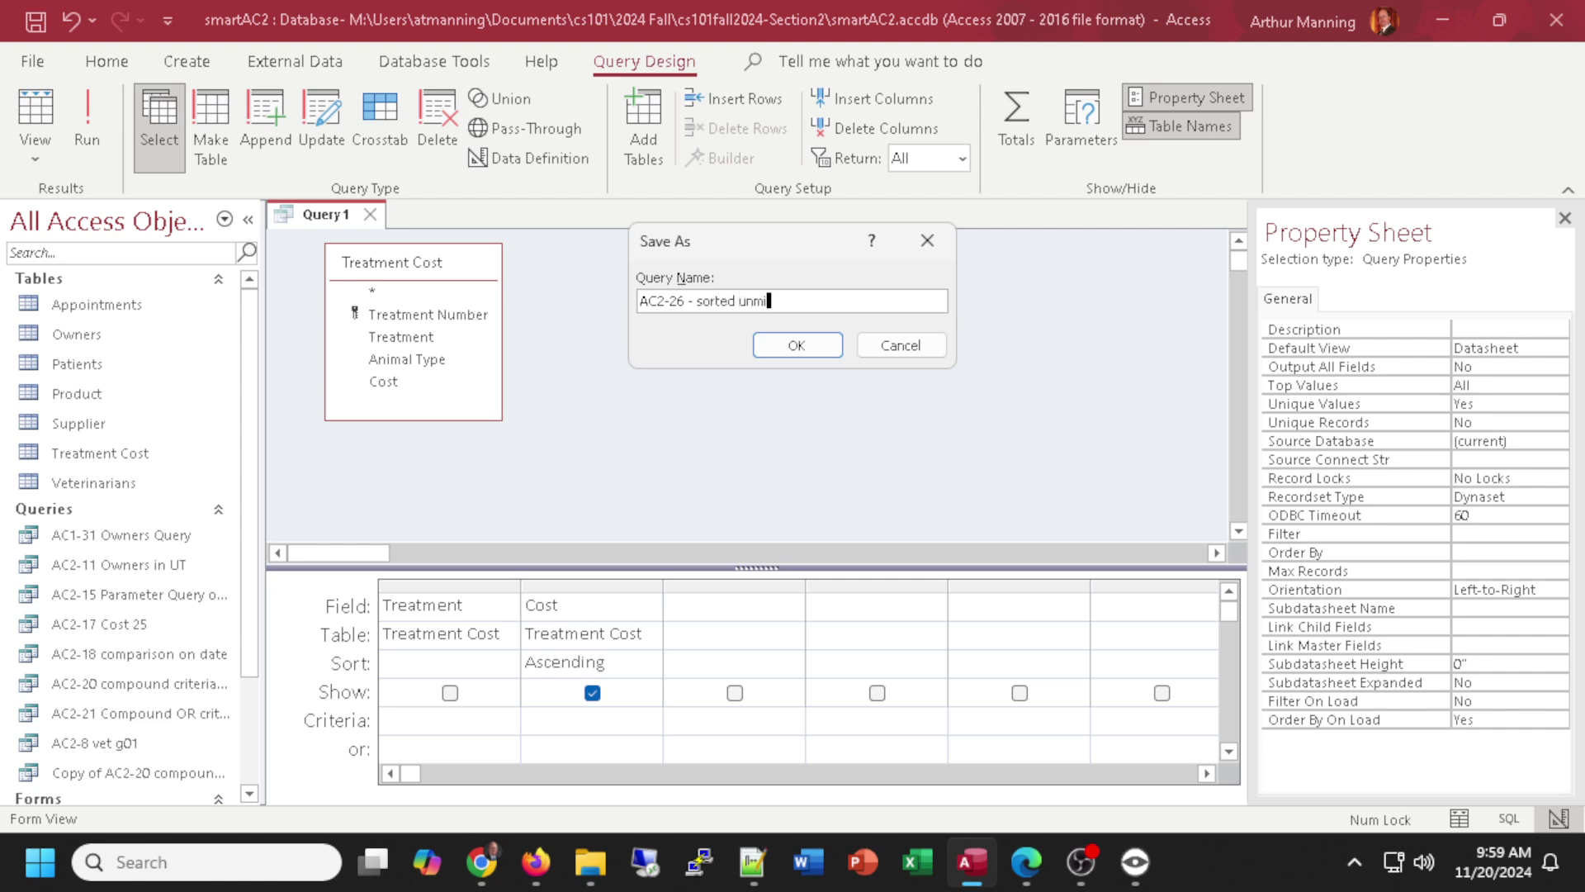
pyautogui.press('BackSpace')
pyautogui.write('ique values')
pyautogui.click(797, 347)
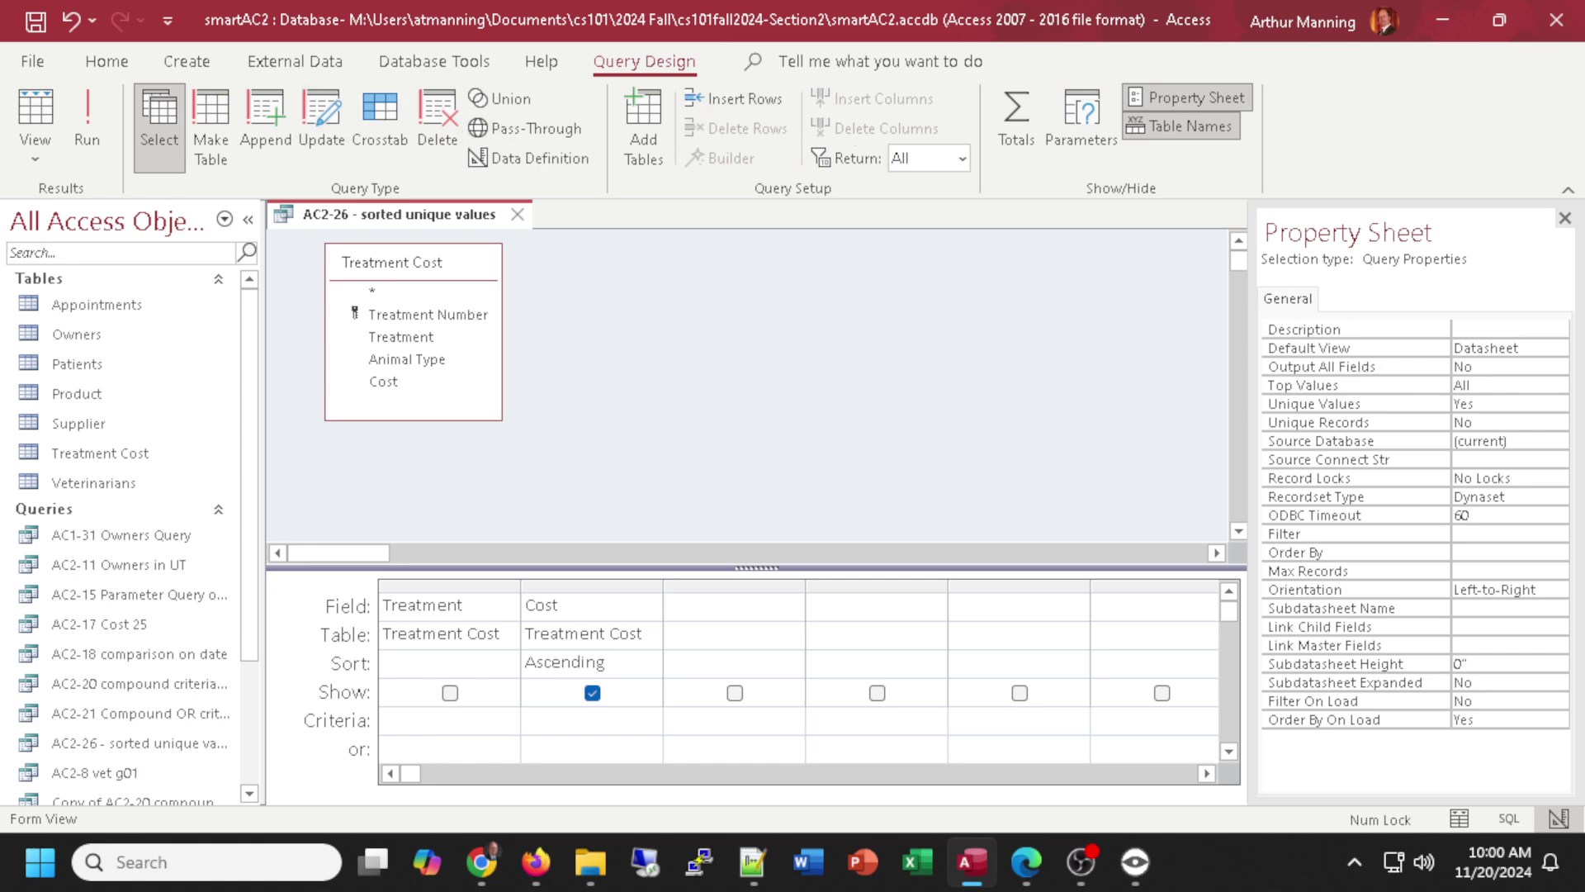
# Close the saved query and start a new query in Design view based on the Treatment Cost table.
pyautogui.hotkey('alt', 'Tab')
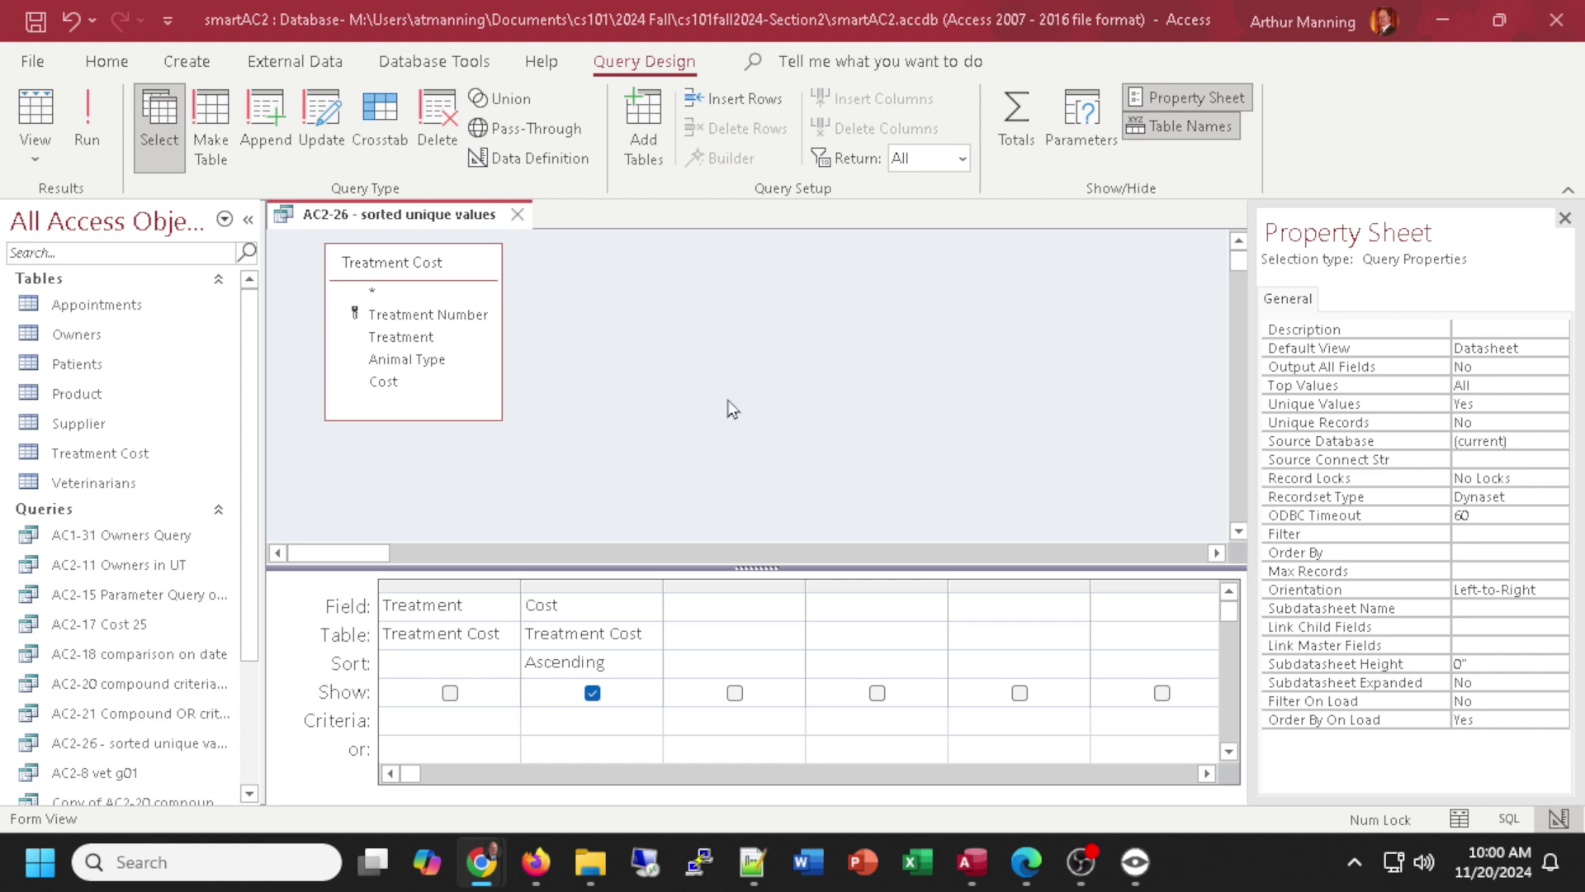
pyautogui.click(517, 215)
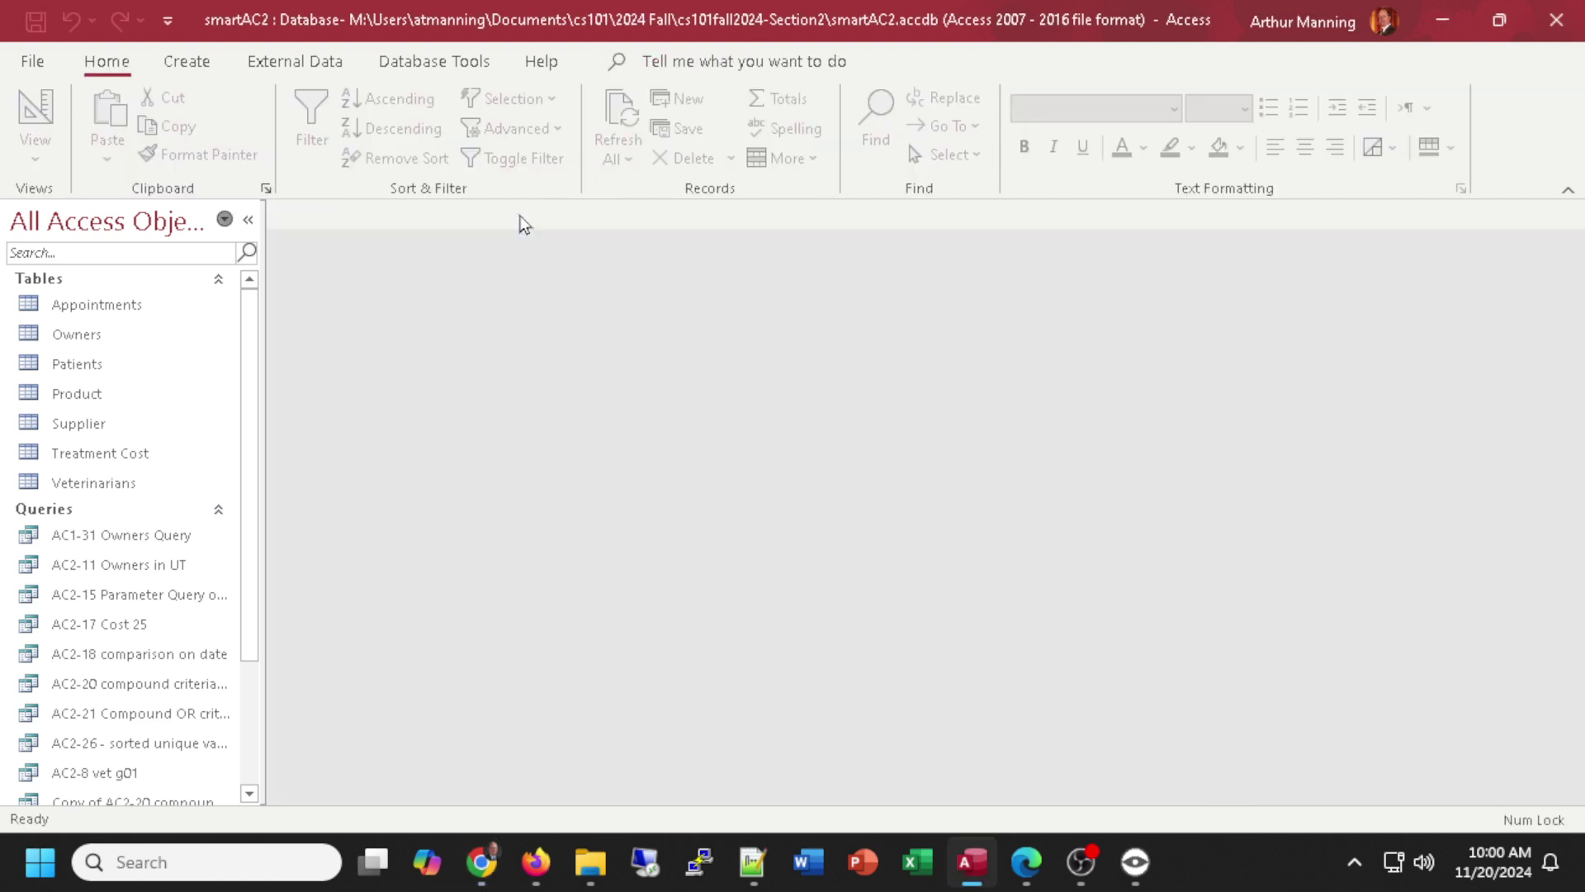
pyautogui.click(201, 65)
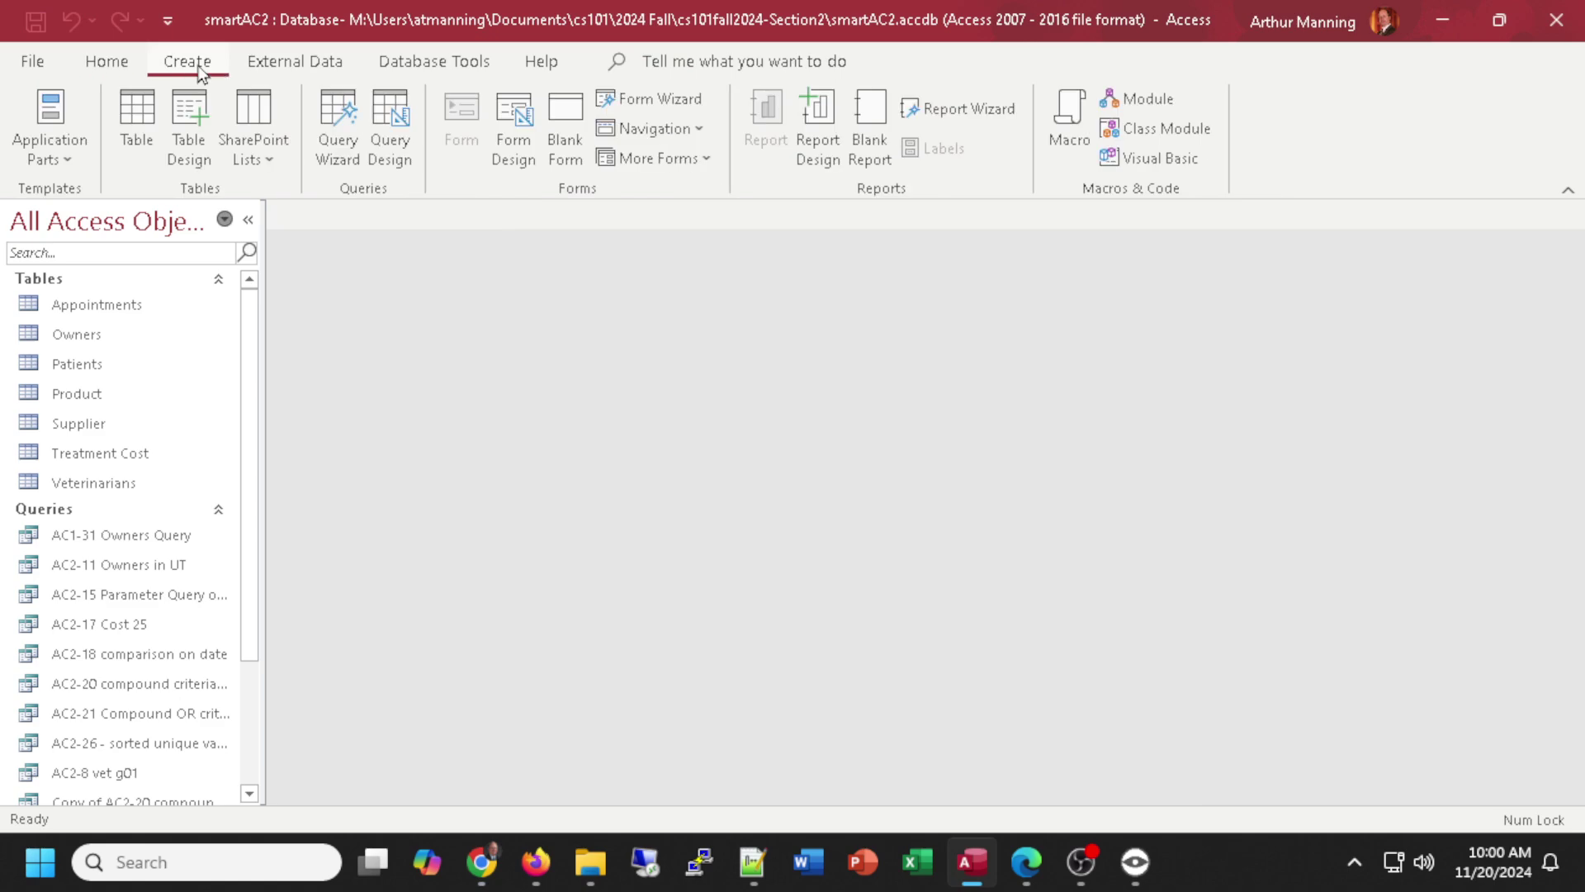
pyautogui.click(388, 123)
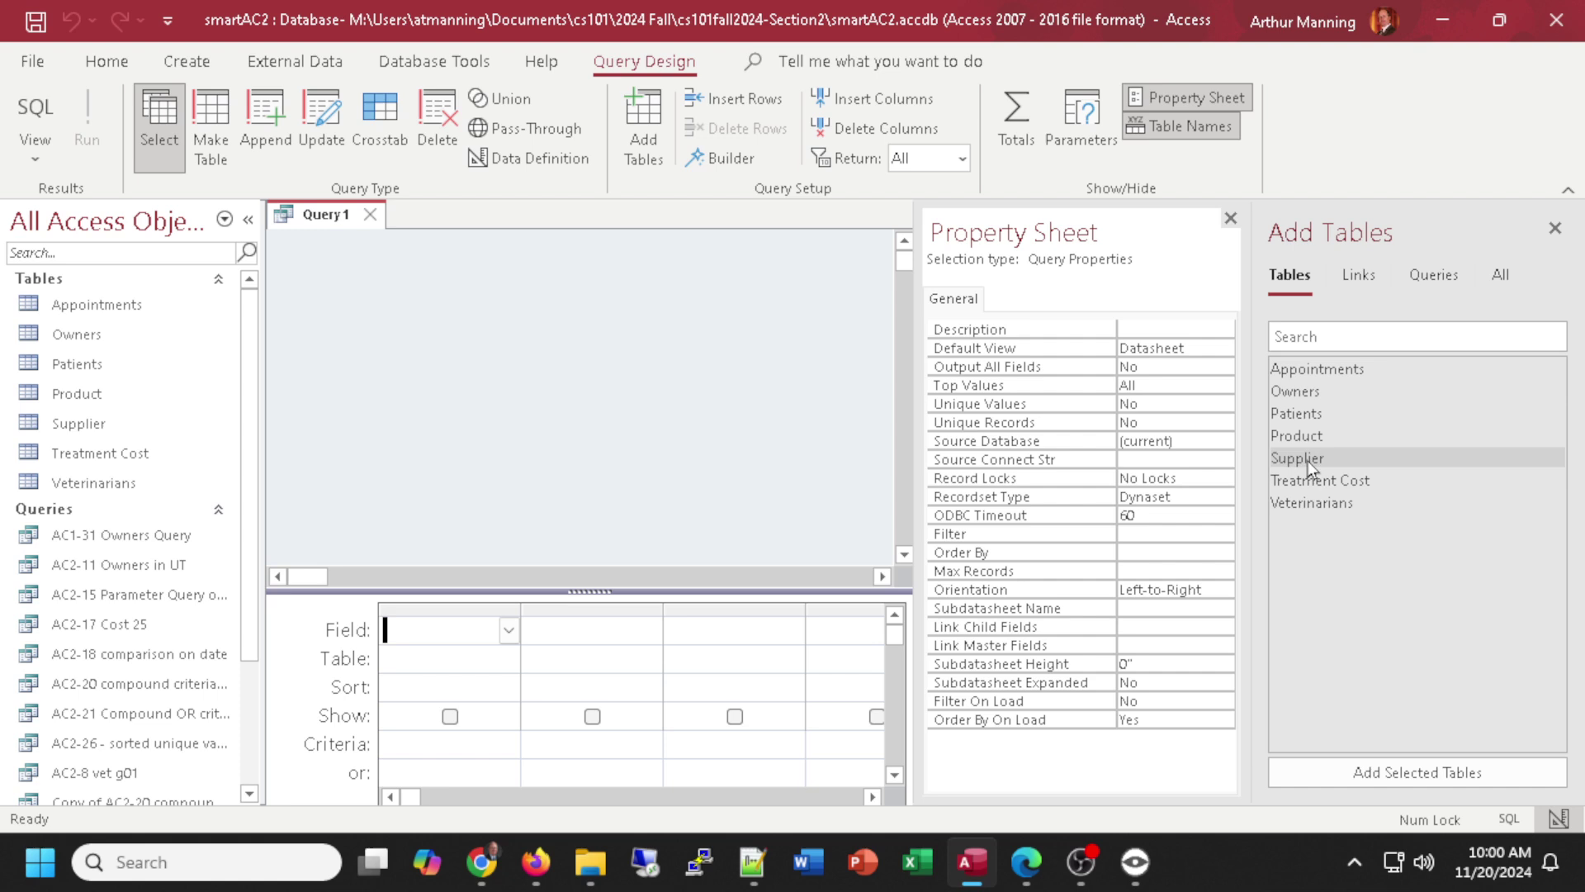
pyautogui.doubleClick(1313, 481)
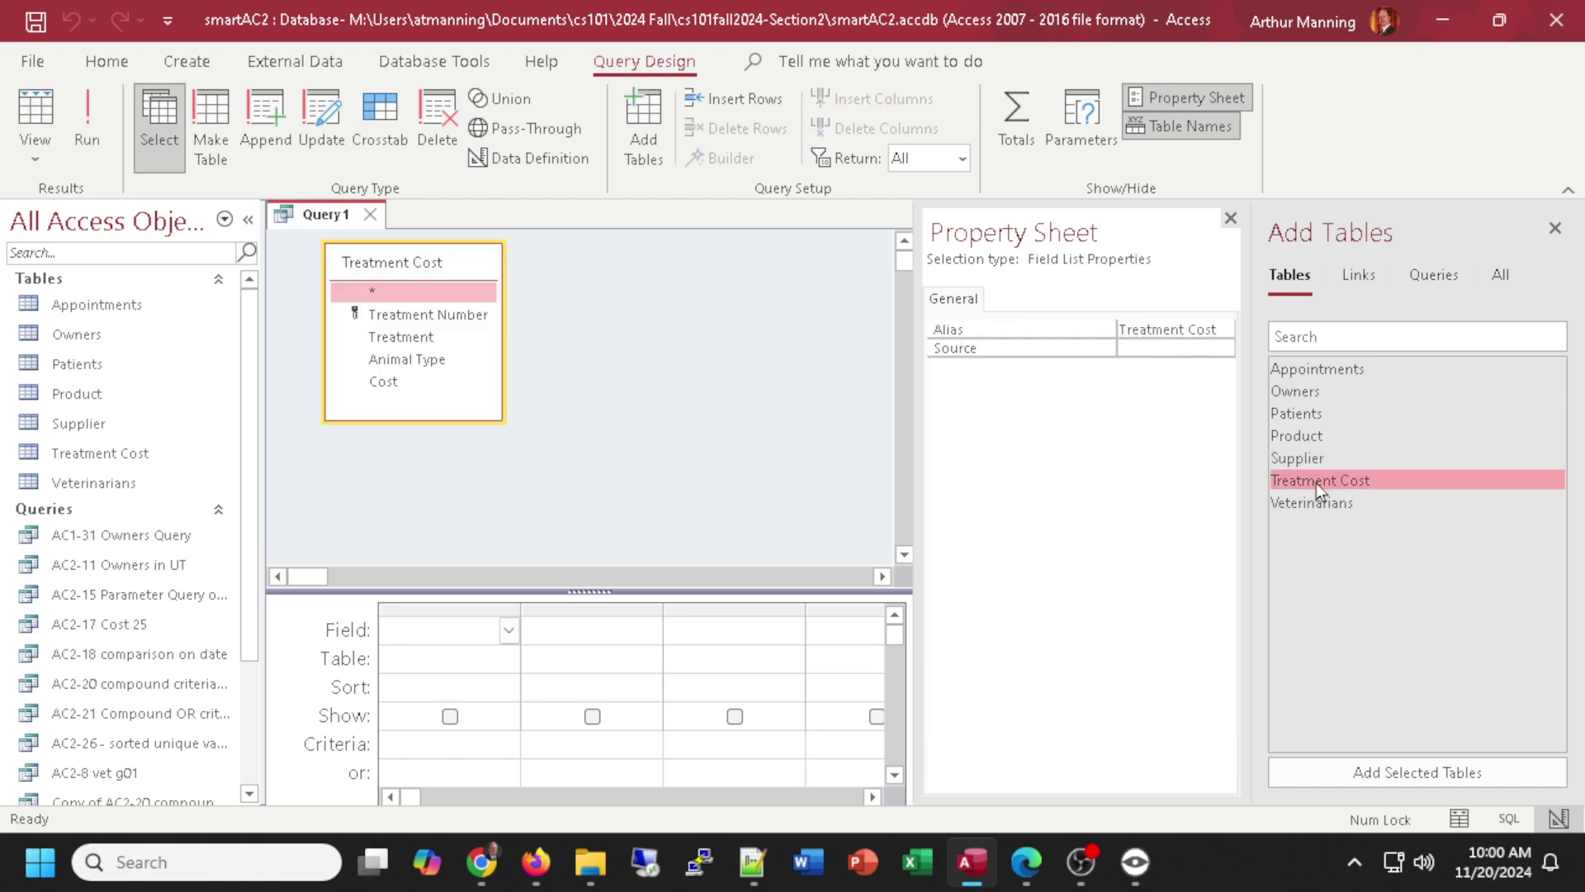
# Add Treatment Number, Treatment, Animal Type and Cost to the query grid, and close the Property Sheet and Add Tables panes.
pyautogui.doubleClick(423, 319)
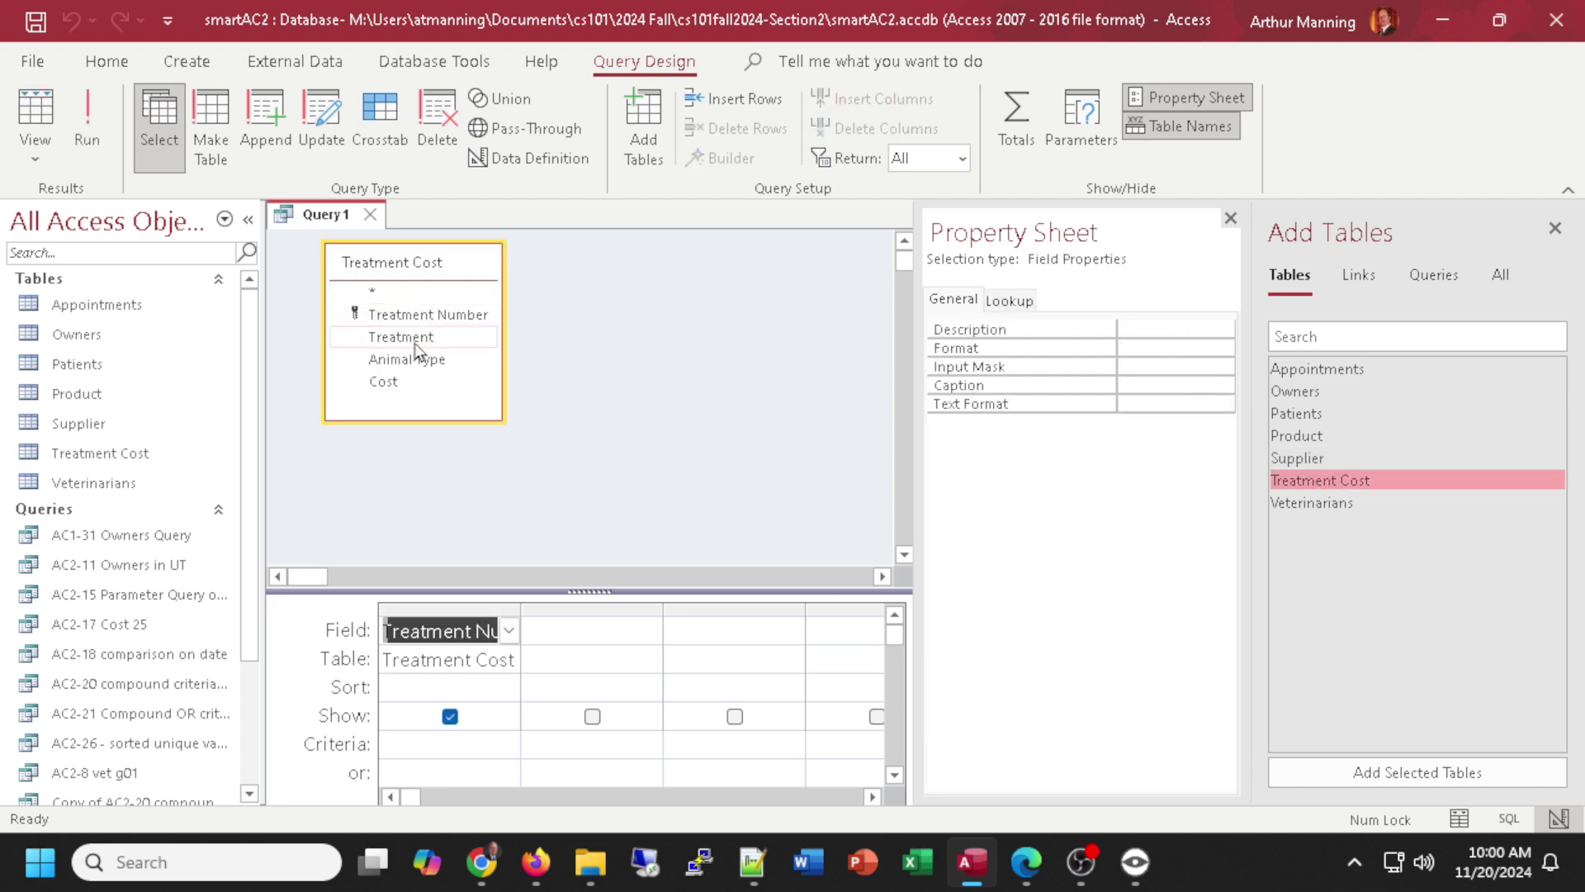
pyautogui.doubleClick(416, 338)
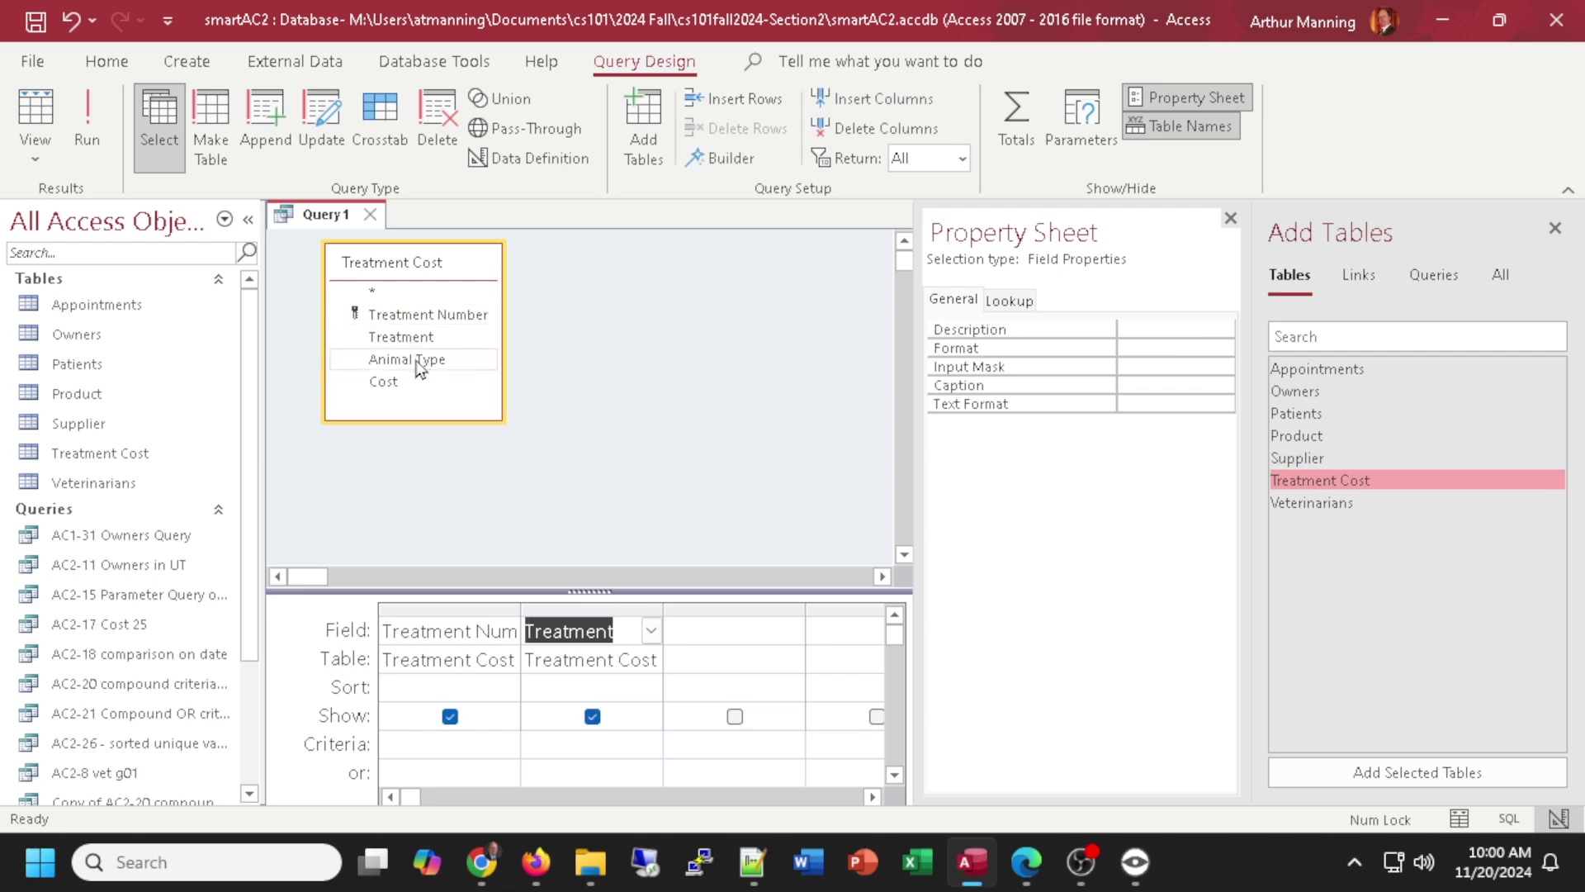
pyautogui.doubleClick(417, 360)
pyautogui.doubleClick(409, 383)
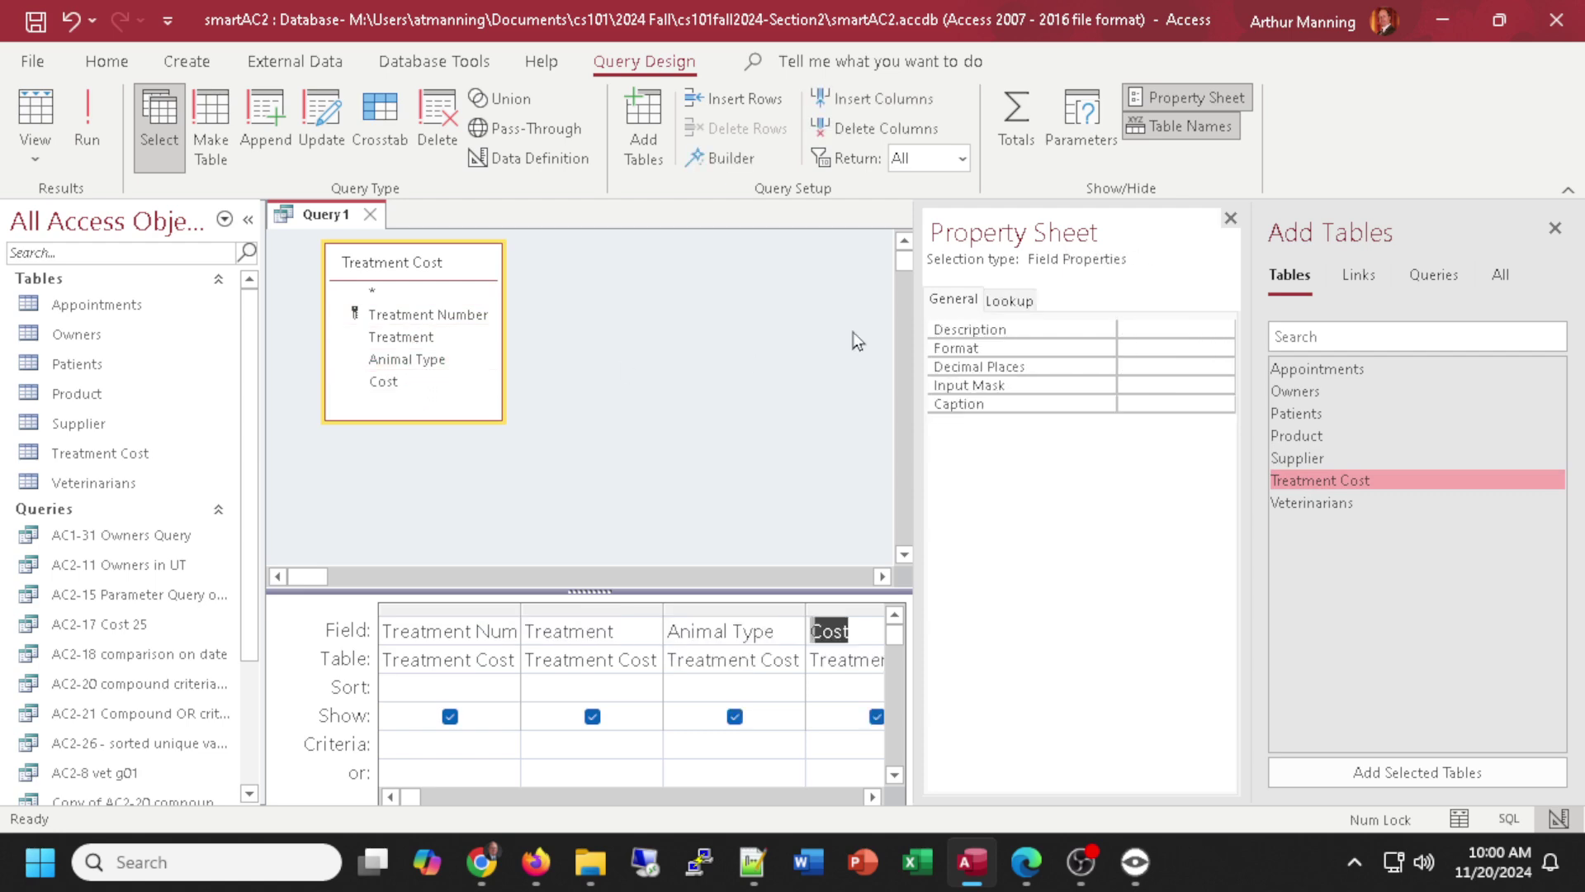
pyautogui.click(1230, 218)
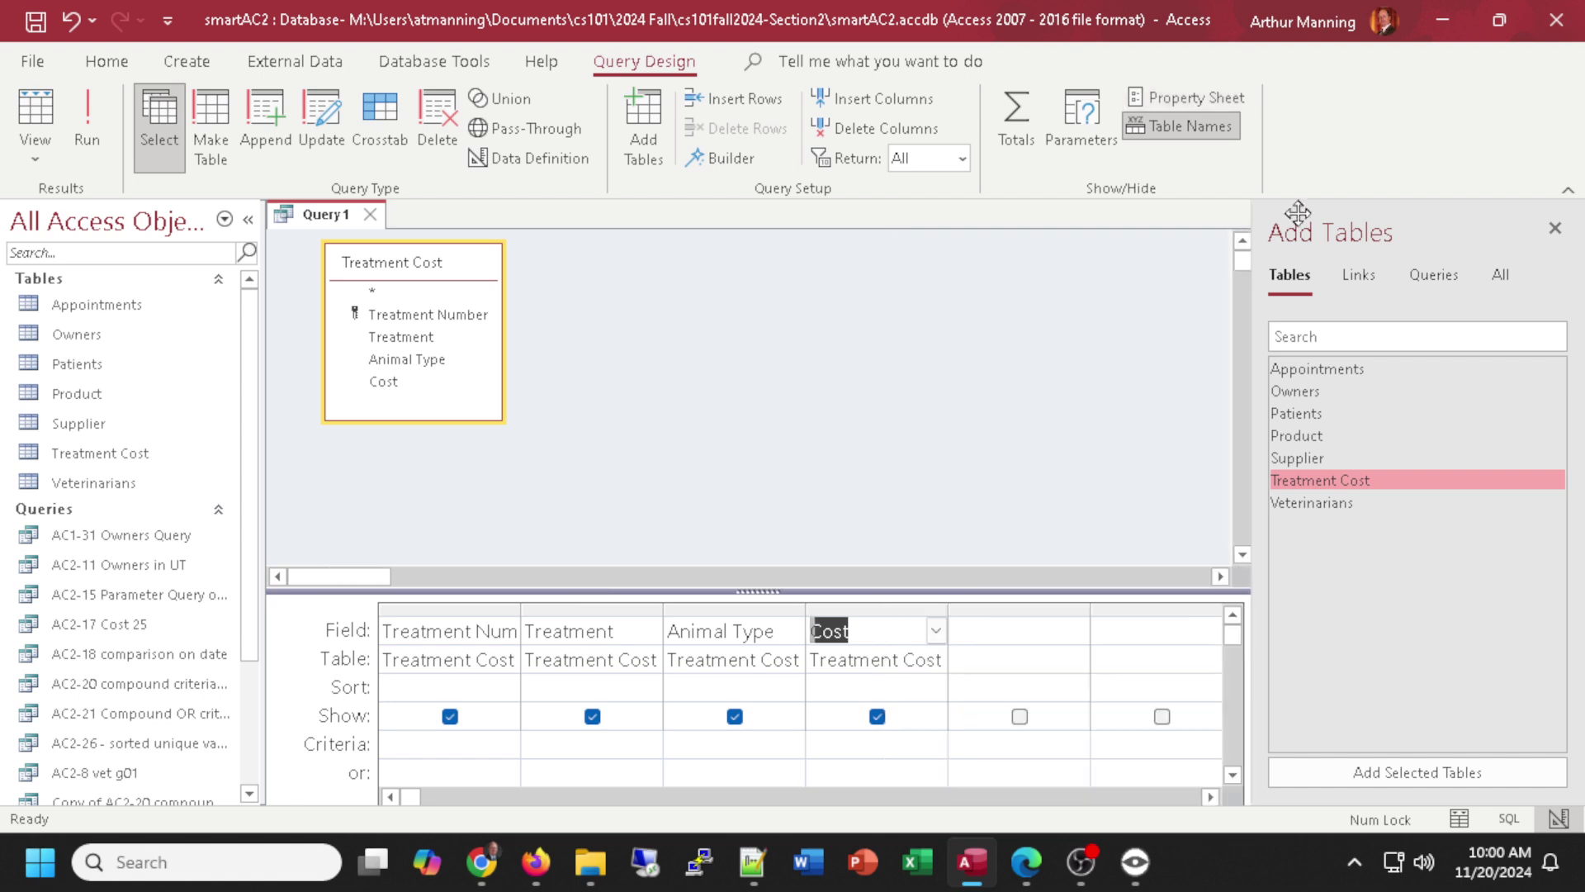
pyautogui.click(1555, 227)
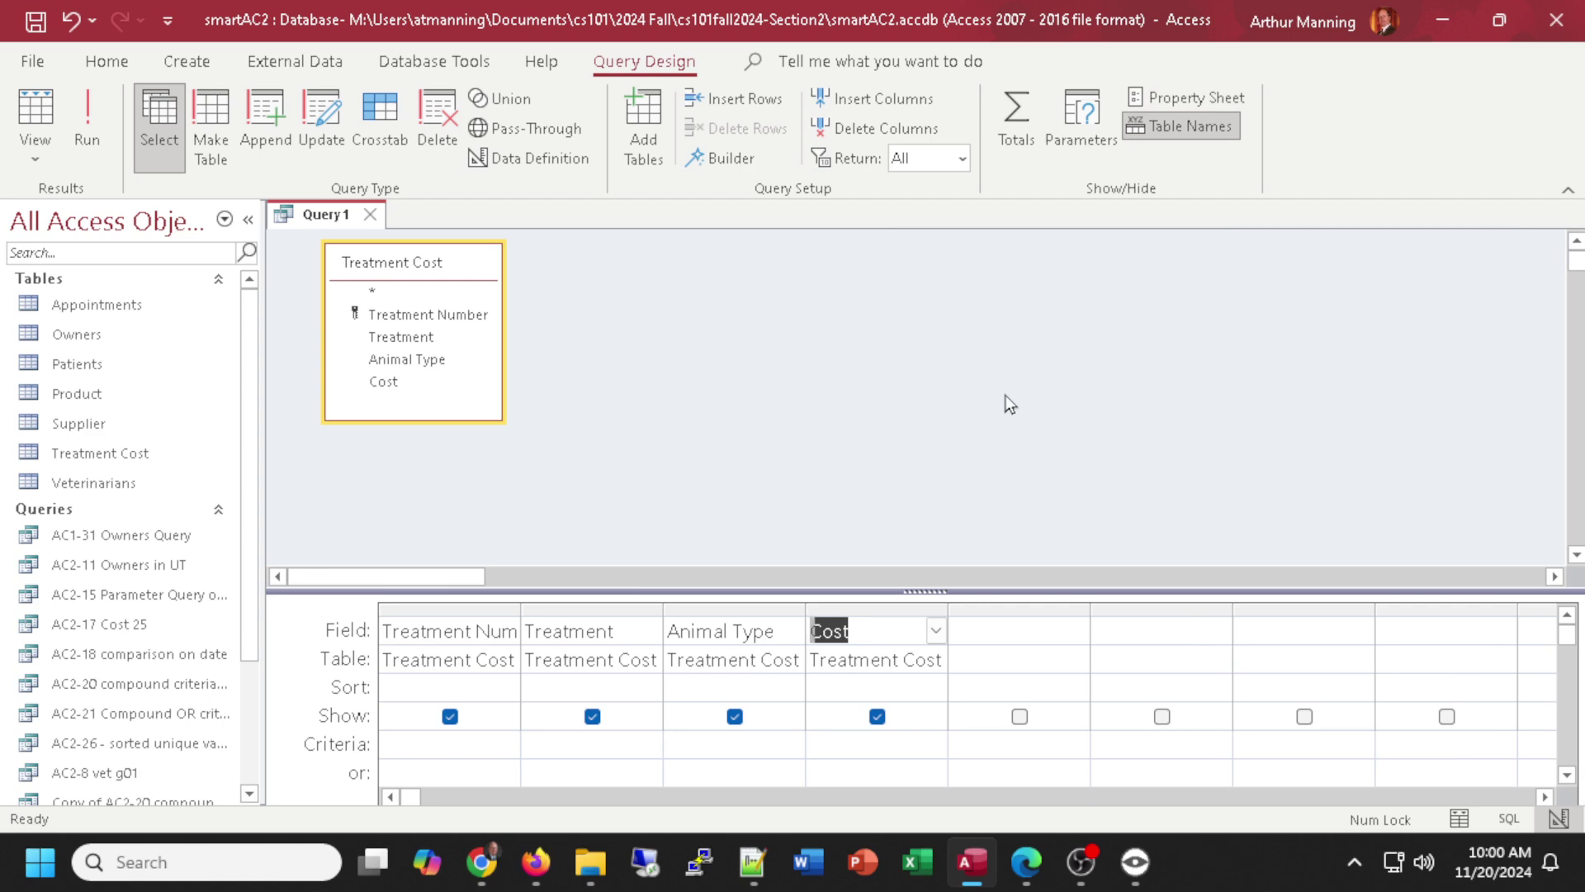
# View the unsorted results, sort Animal Type in ascending order, view the results again, and return to Design view.
pyautogui.click(36, 112)
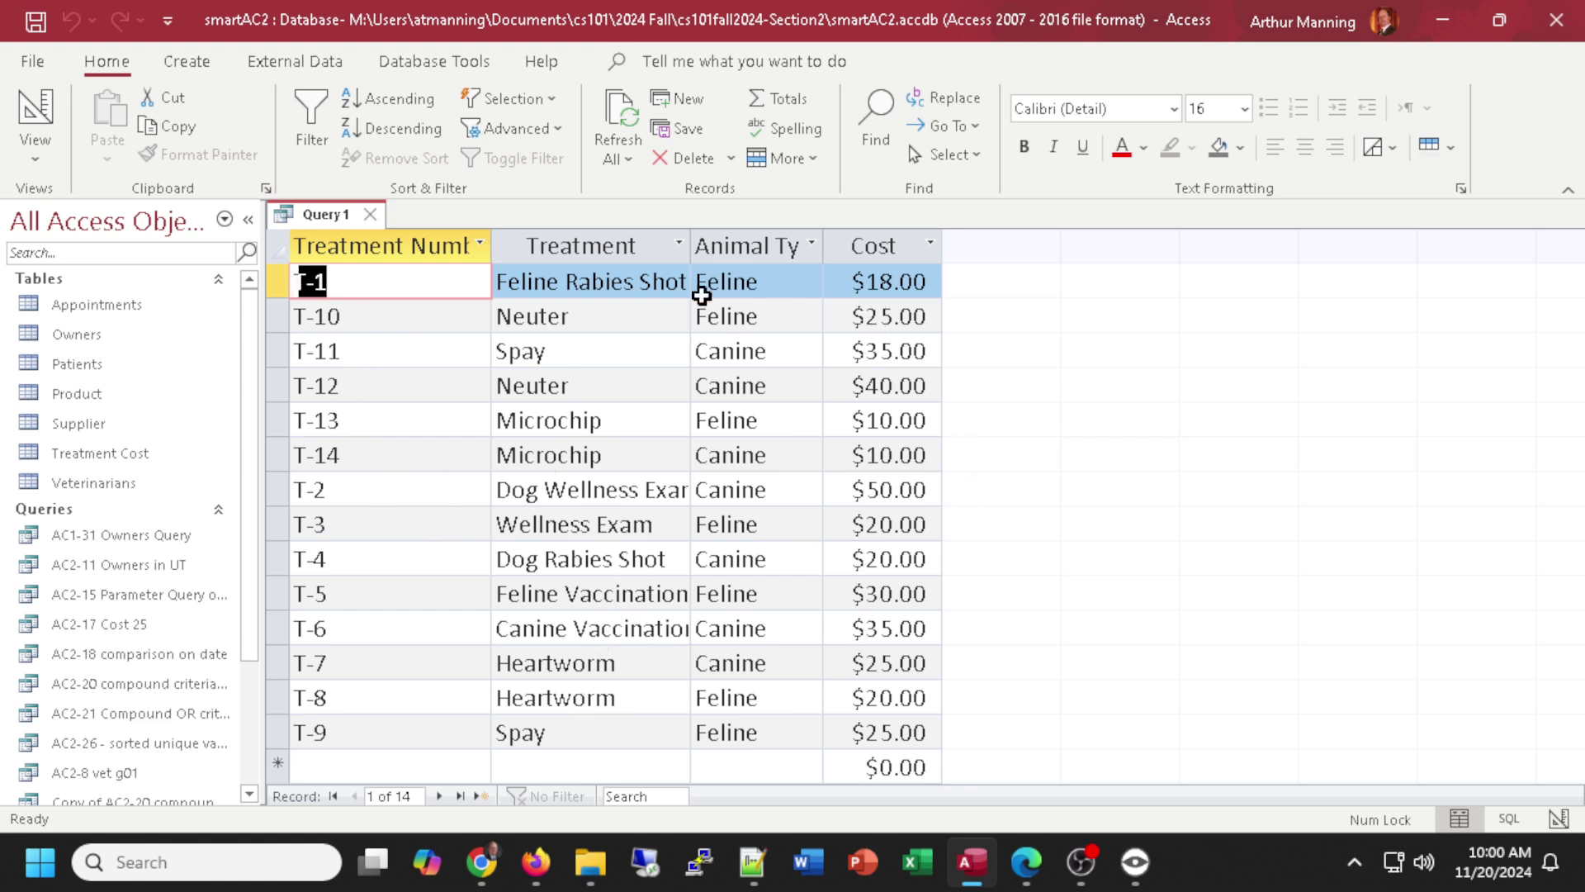
pyautogui.click(32, 116)
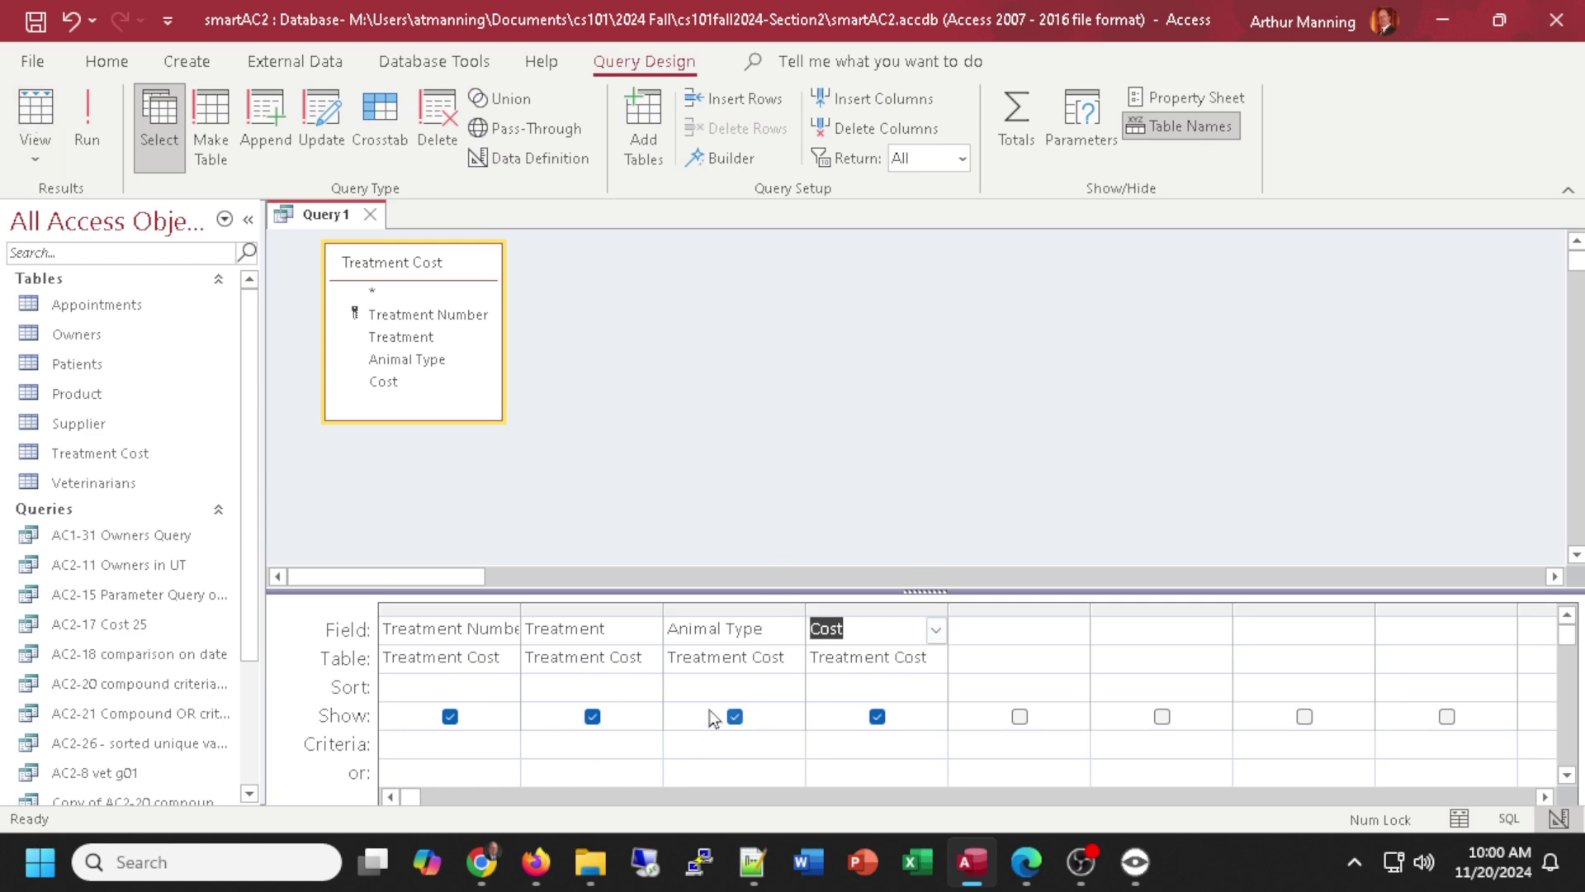
pyautogui.doubleClick(702, 687)
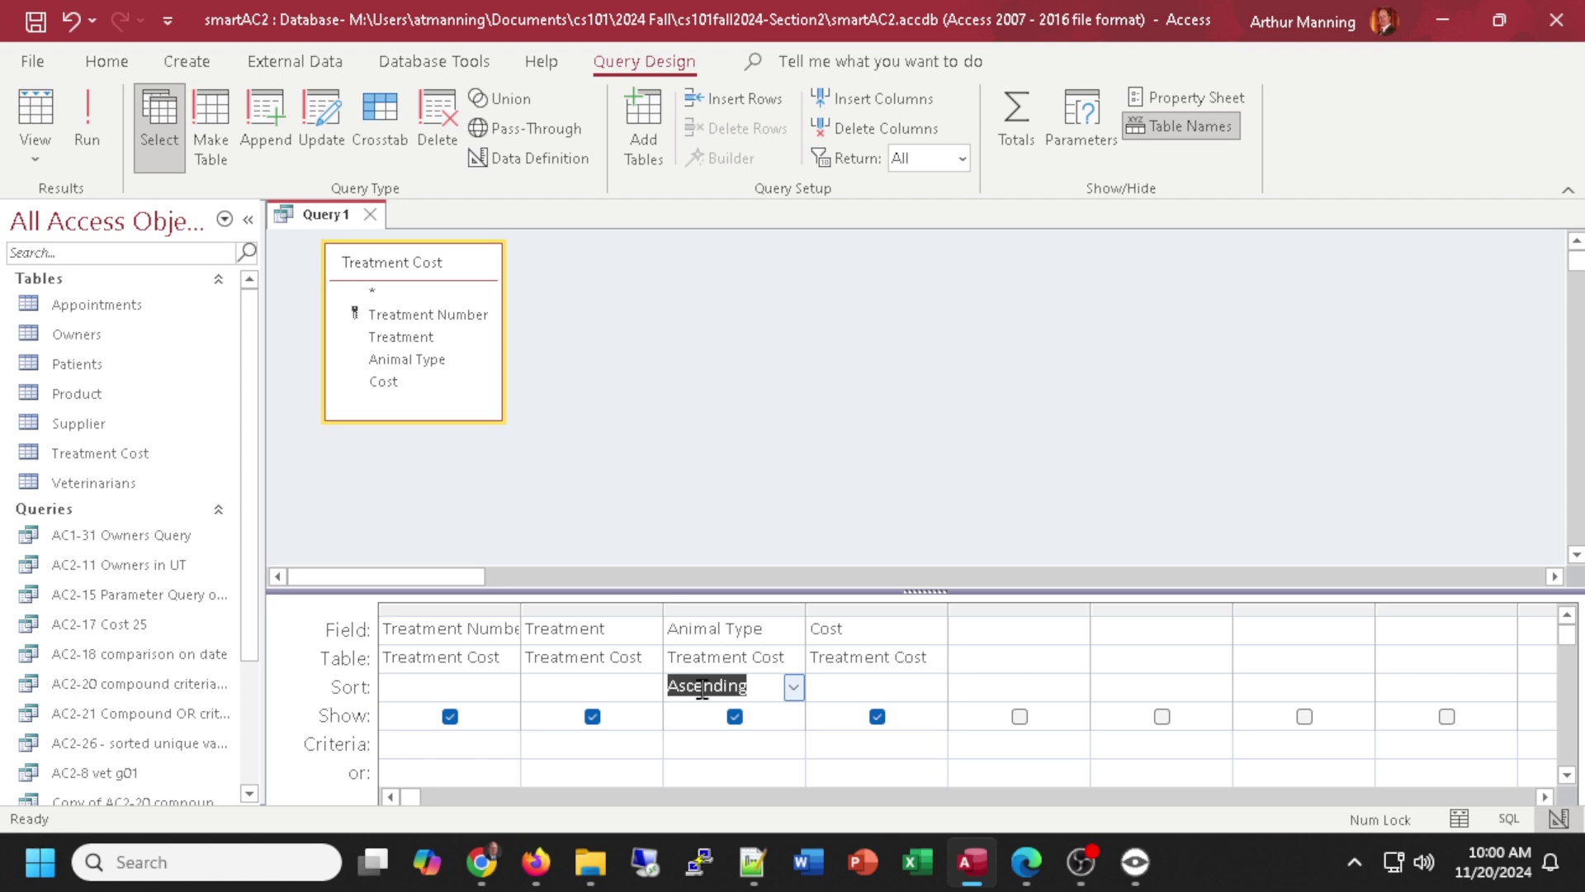
pyautogui.click(34, 115)
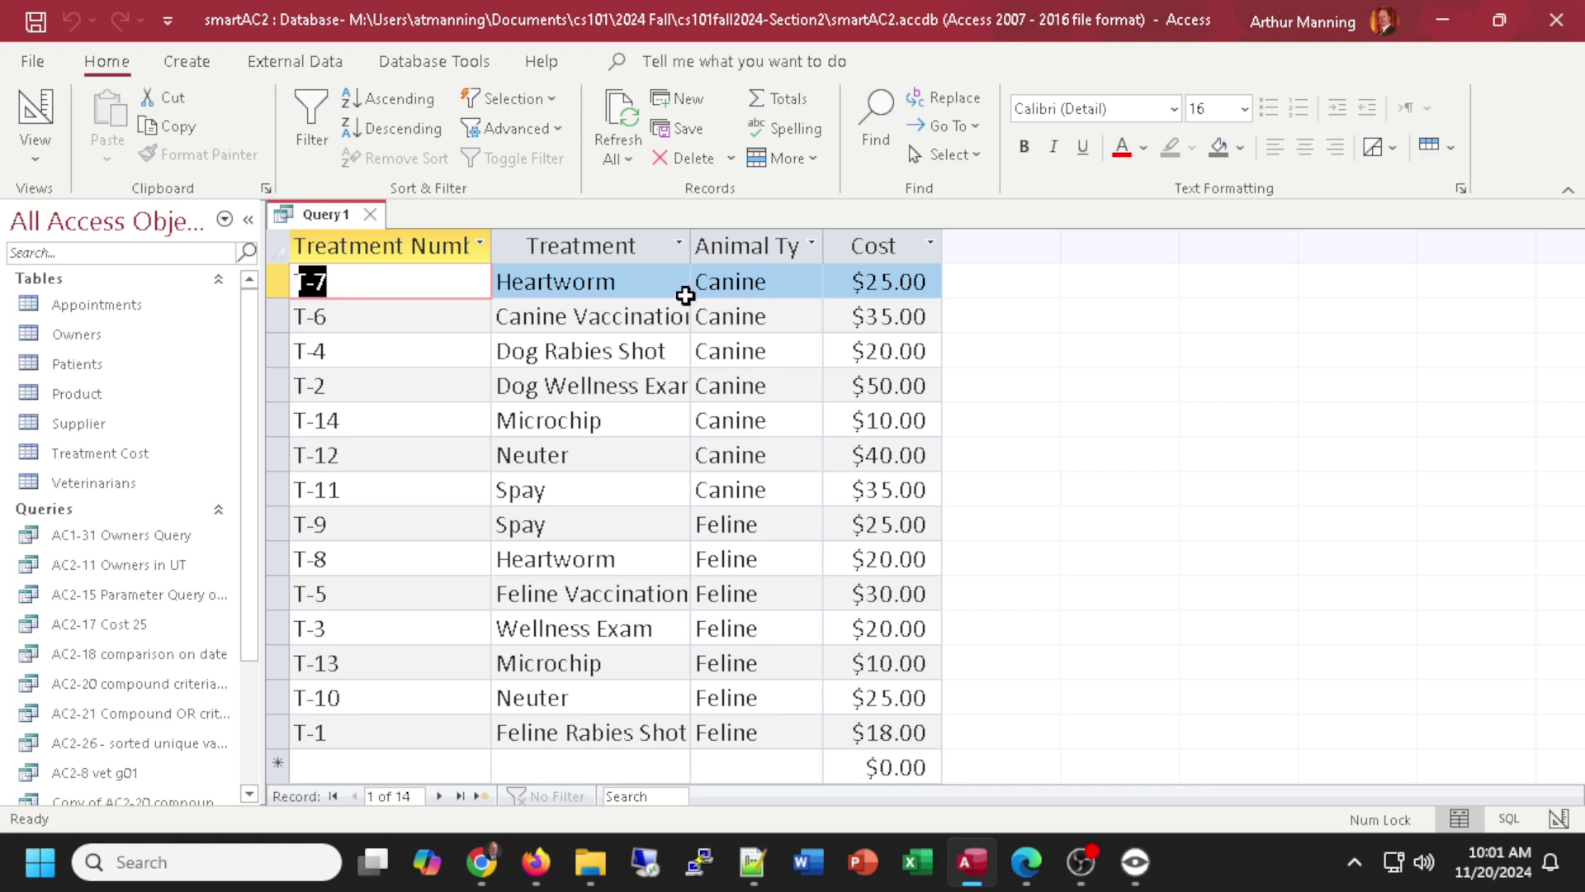
pyautogui.click(35, 124)
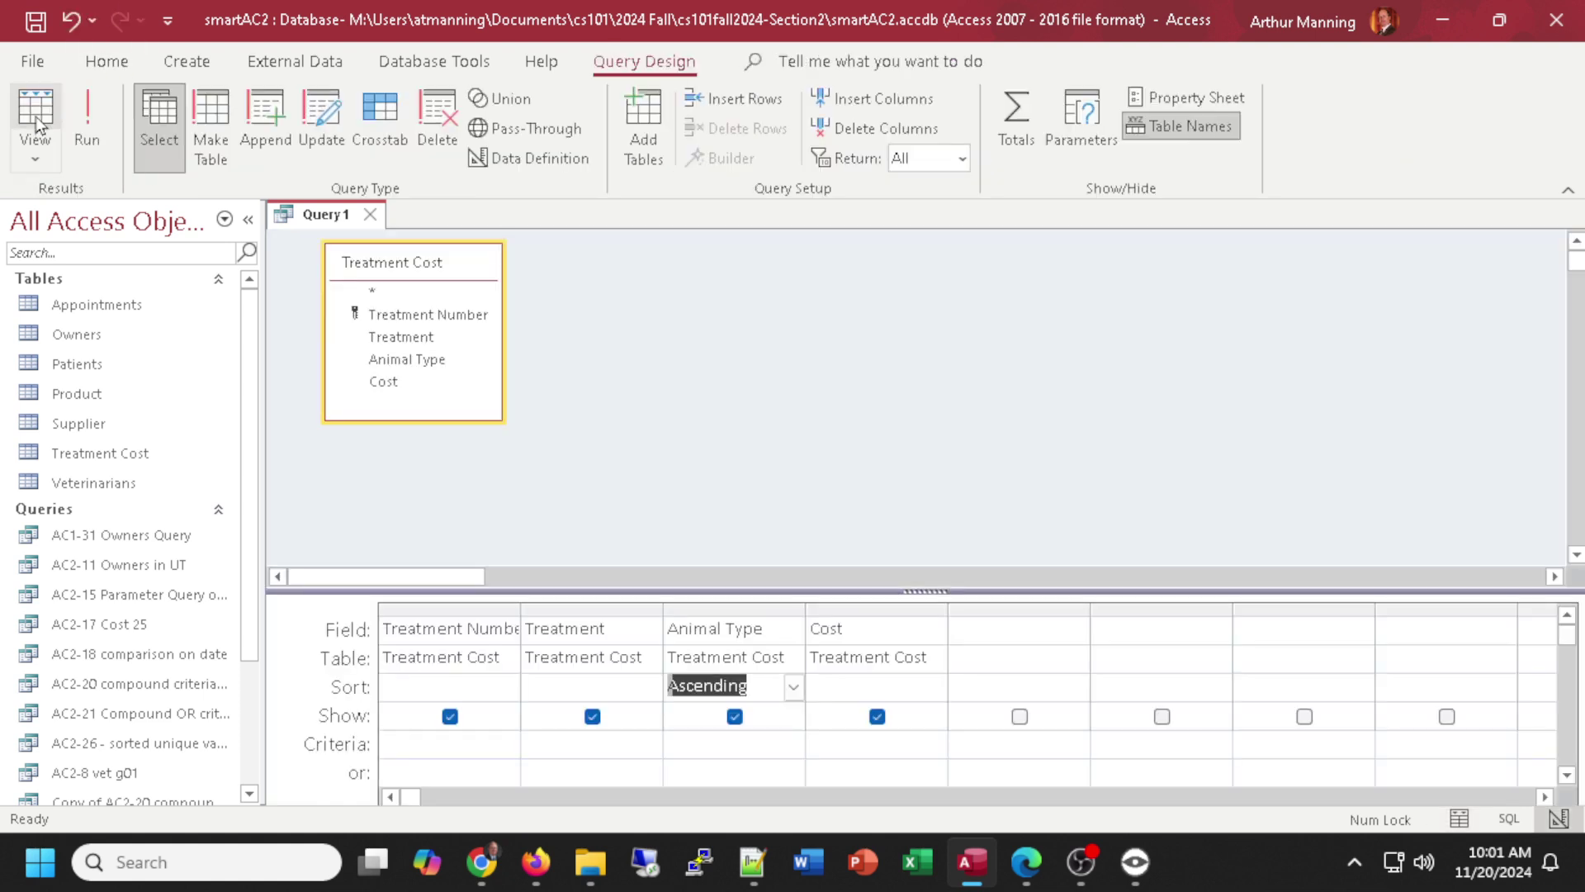
# Sort Cost in ascending order as the second sort field, view the results, and return to Design view.
pyautogui.doubleClick(858, 691)
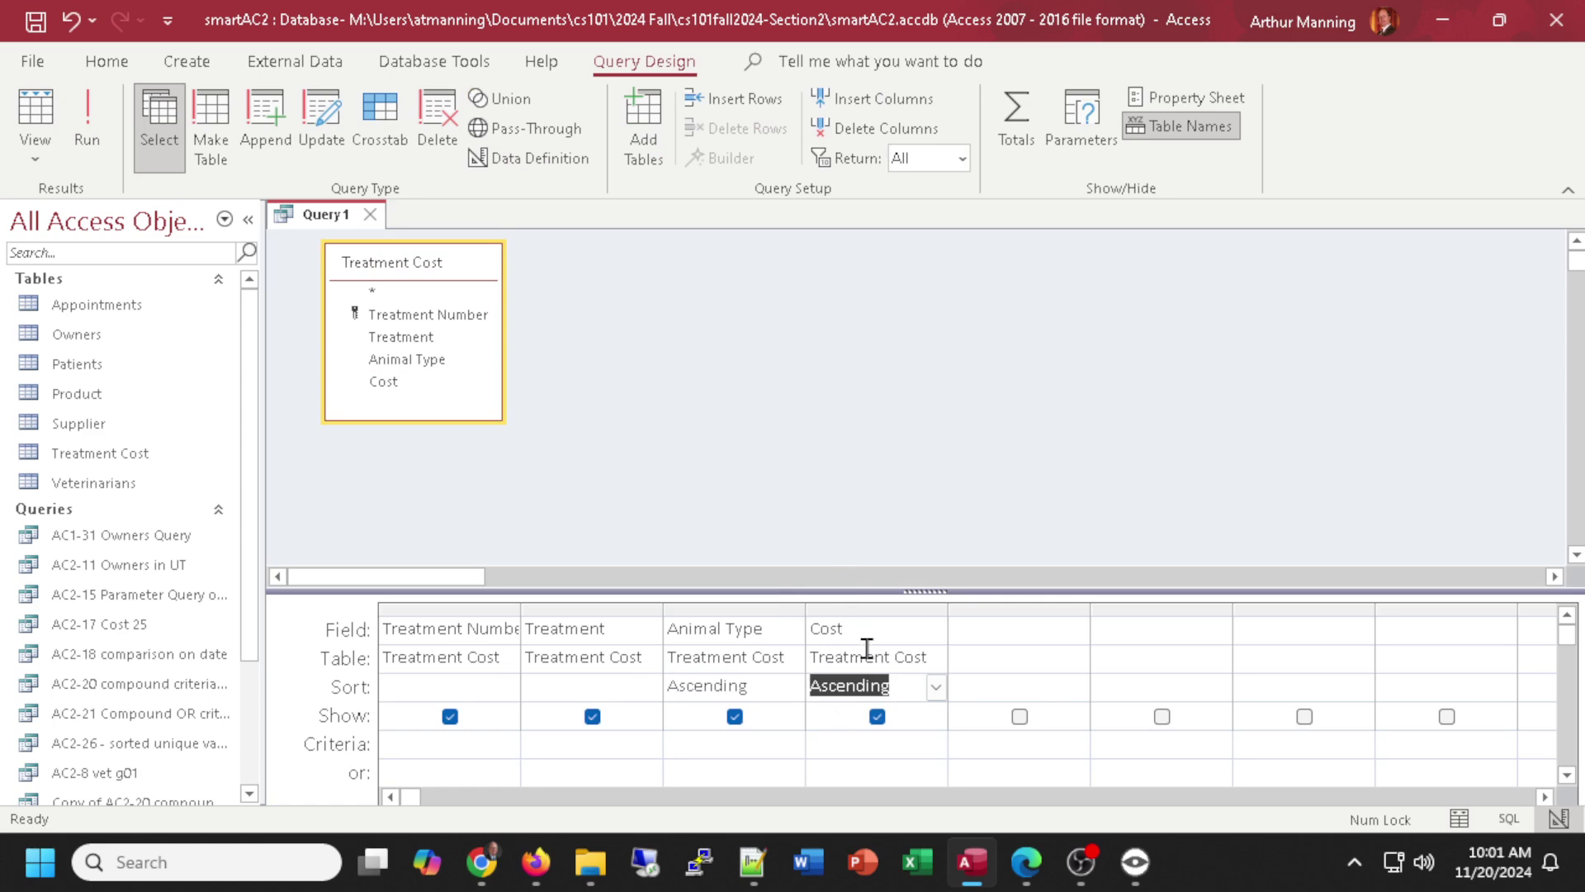
pyautogui.click(35, 111)
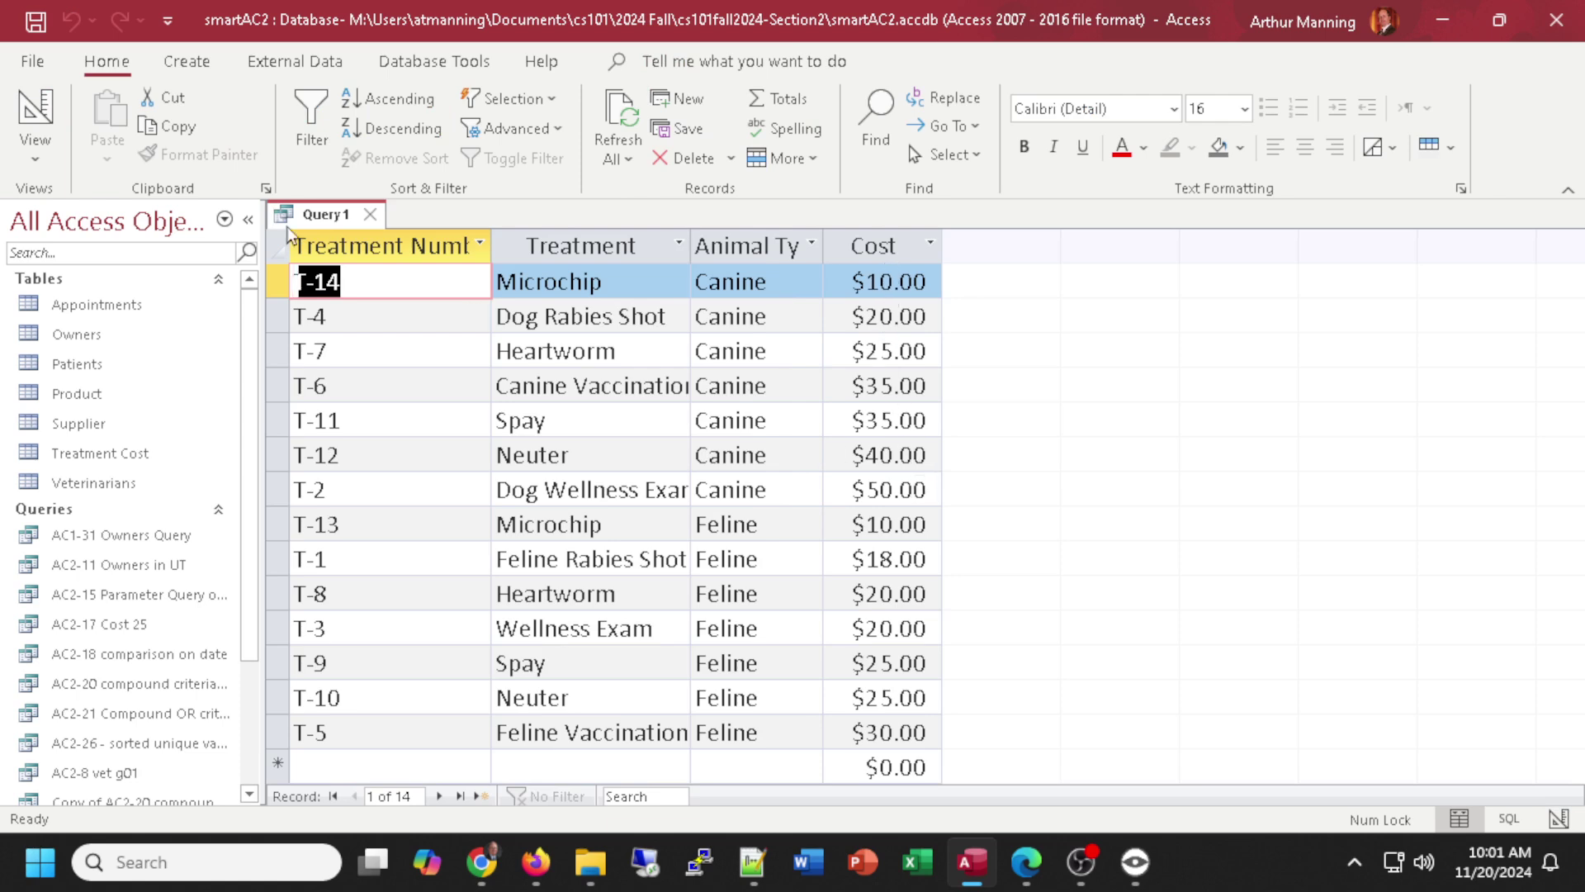
pyautogui.click(36, 109)
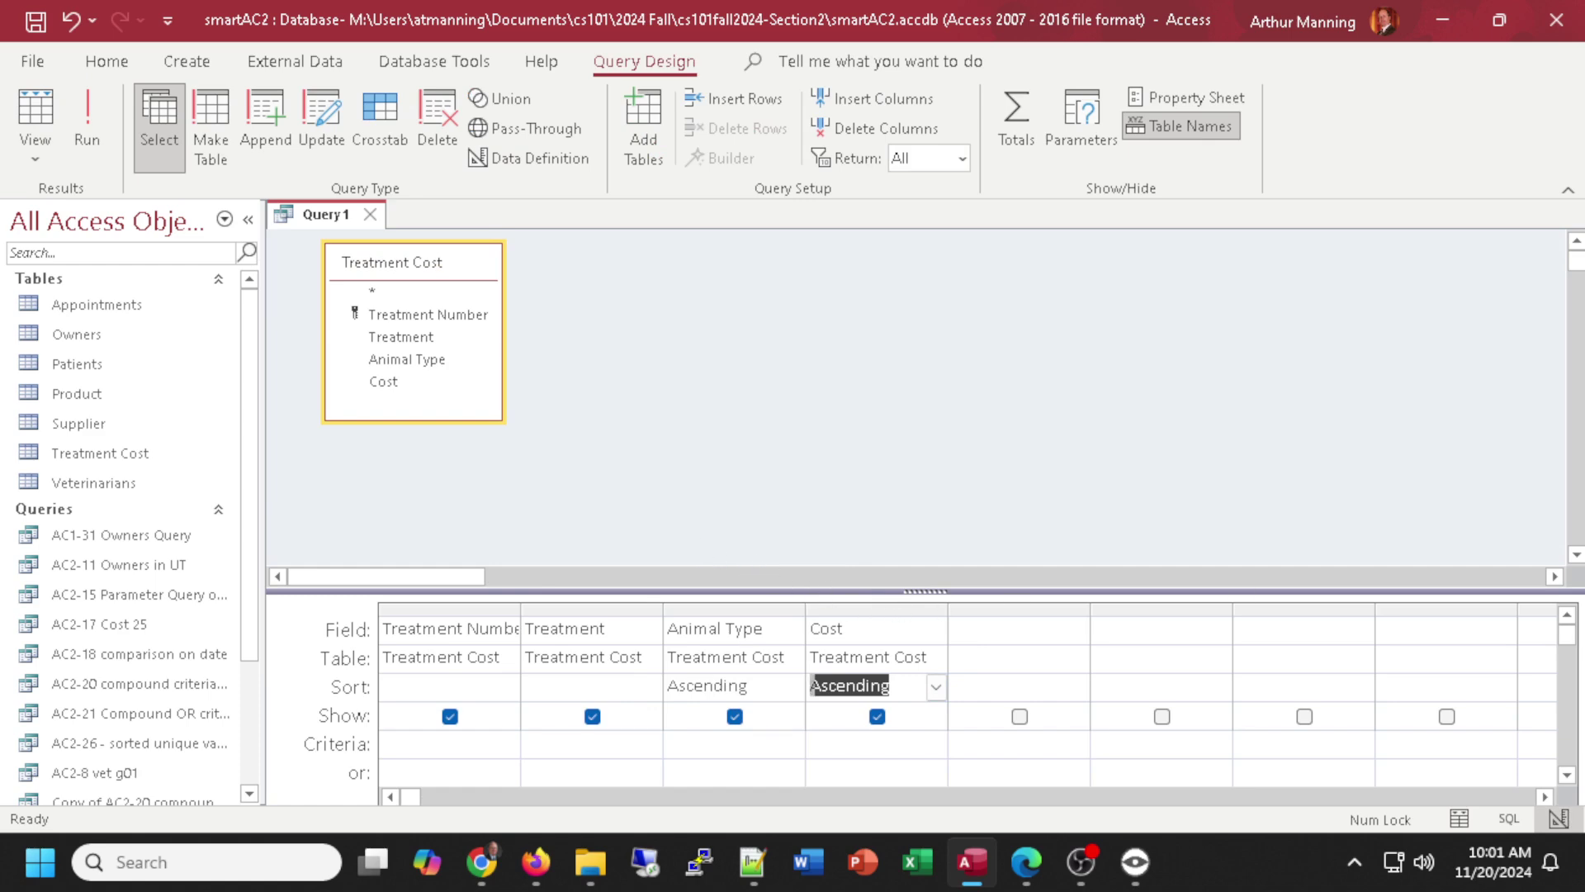
pyautogui.hotkey('alt', 'Tab')
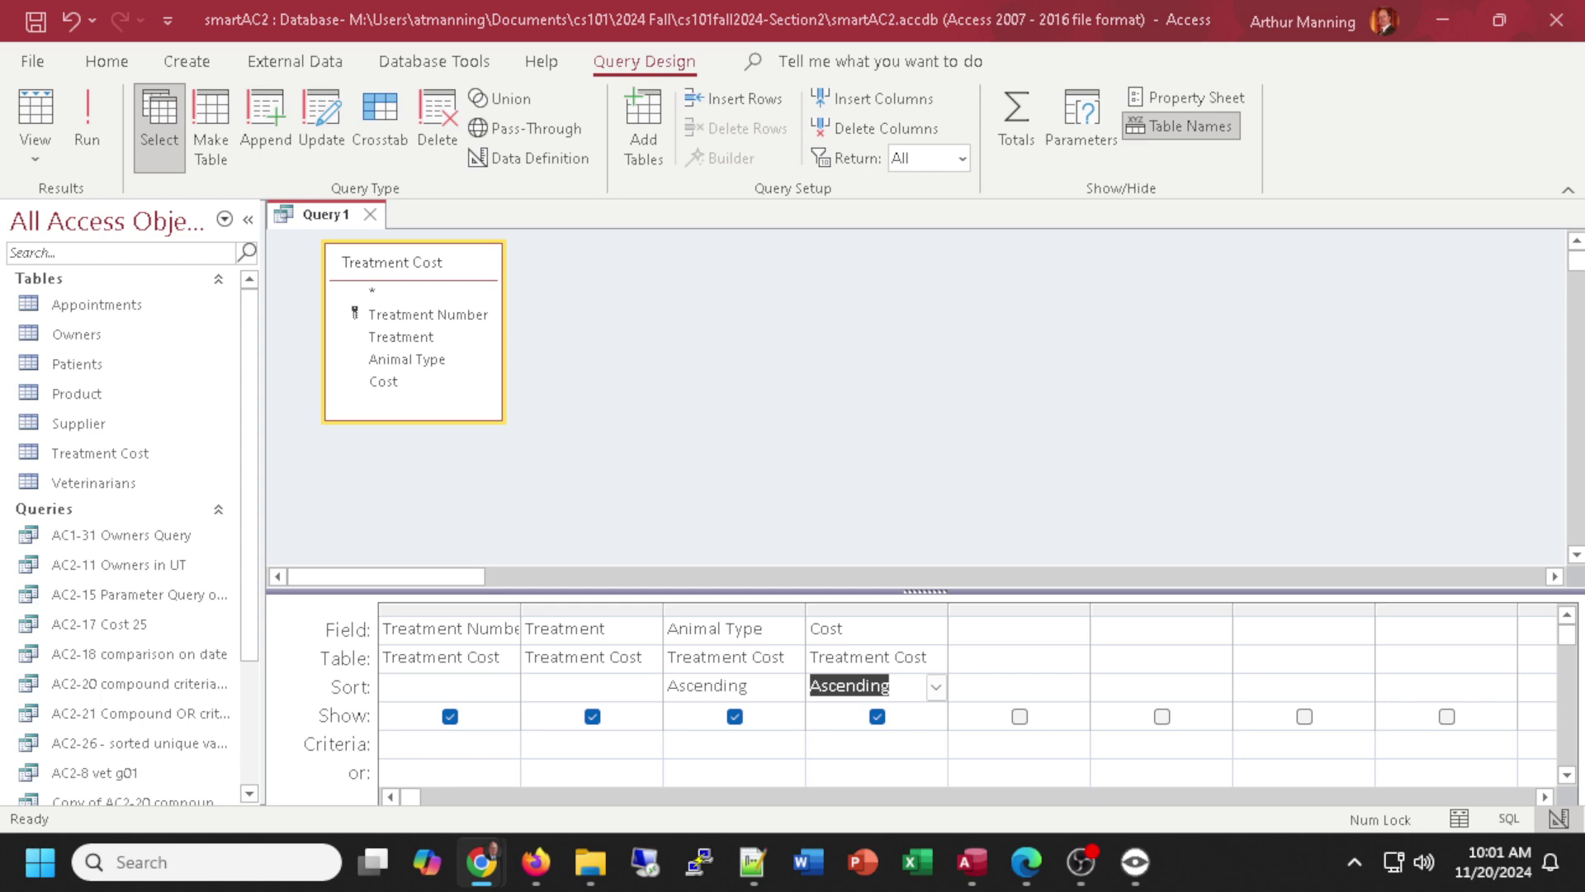
pyautogui.click(1043, 310)
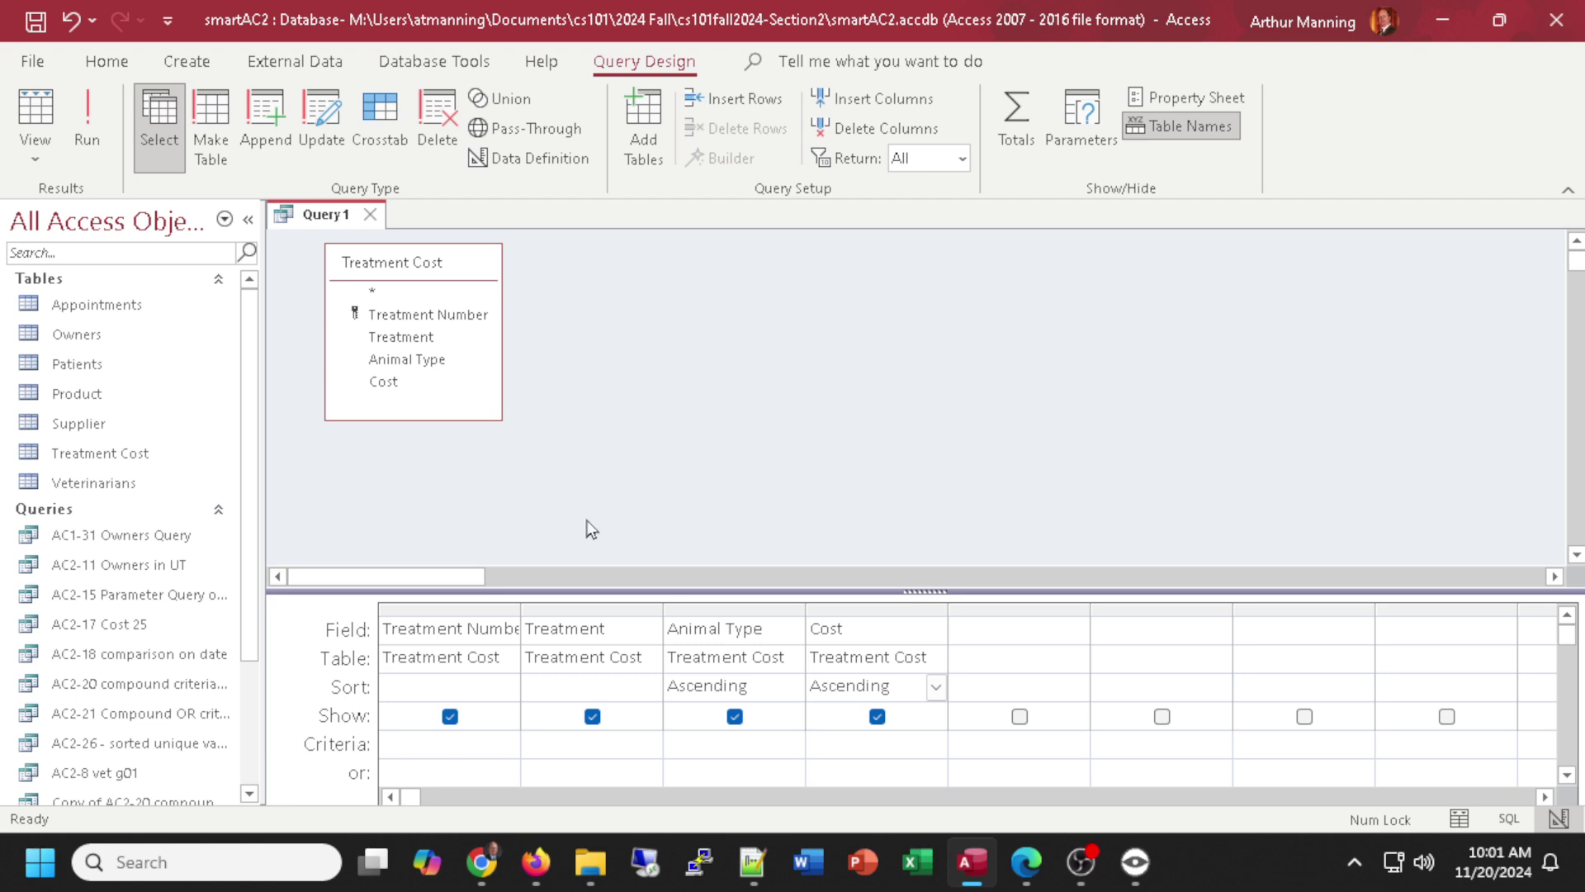
# Move the Treatment Number column after Cost in the query grid, and move it back to the first position.
pyautogui.click(439, 605)
pyautogui.moveTo(440, 605); pyautogui.dragTo(949, 615)
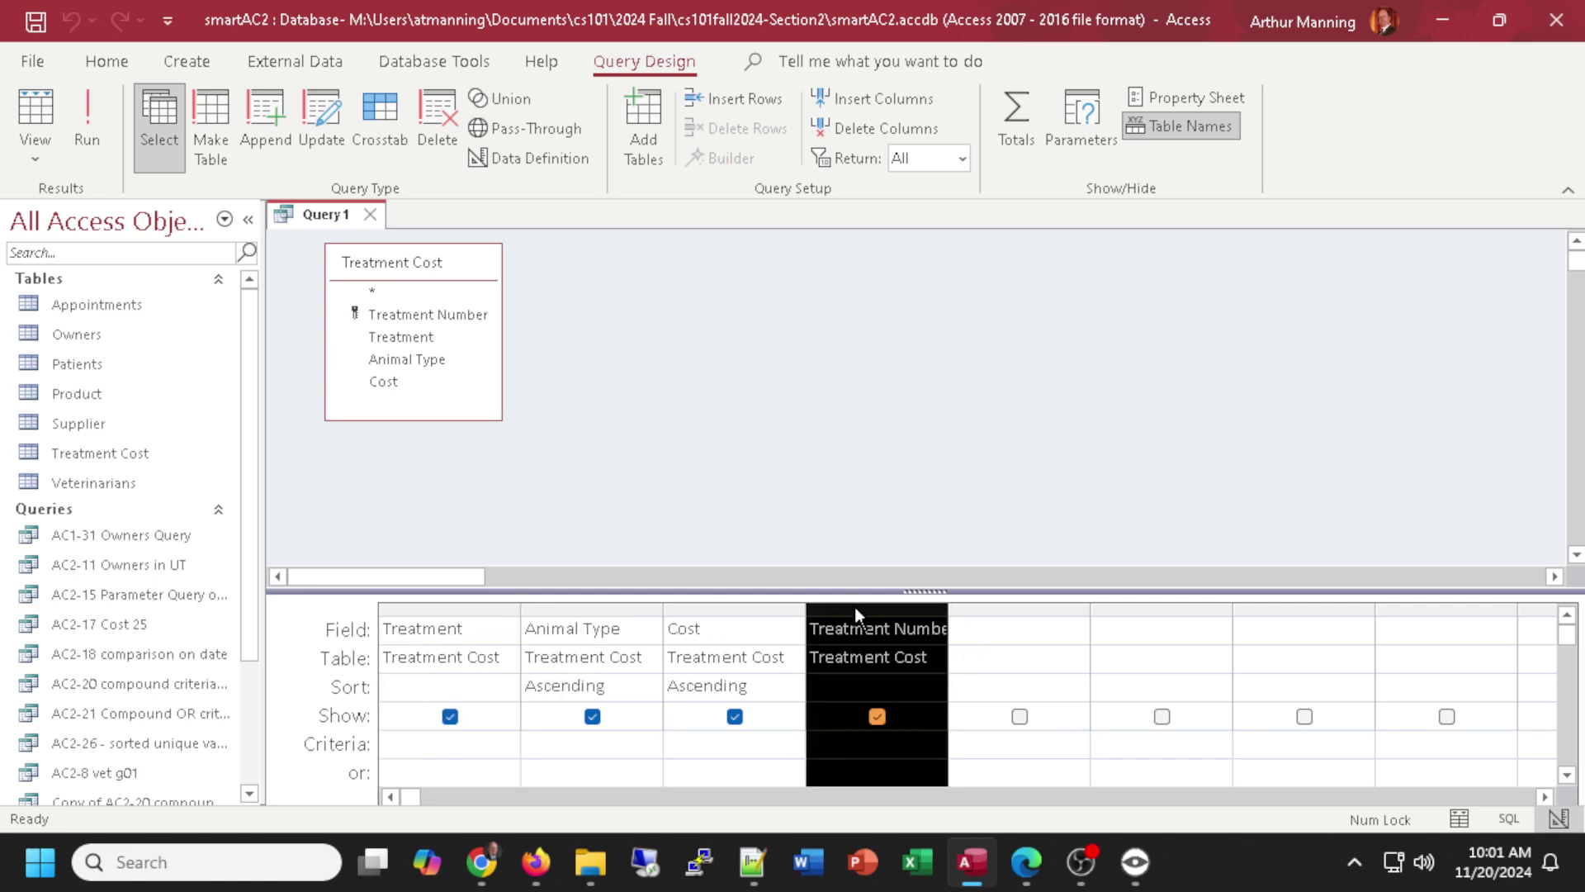
pyautogui.click(1021, 609)
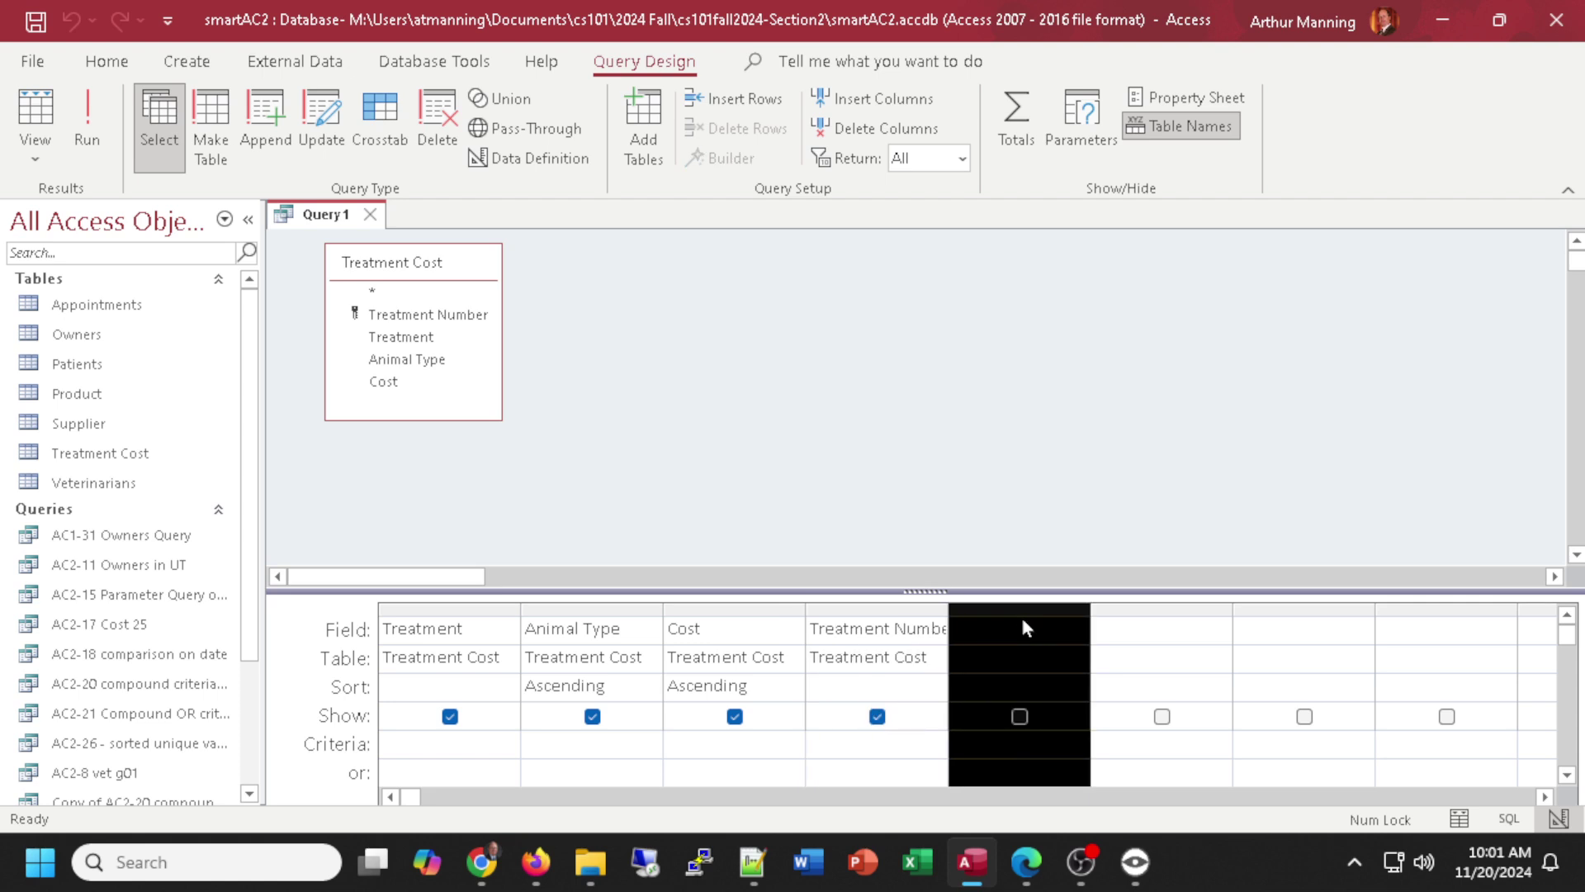
pyautogui.click(875, 608)
pyautogui.moveTo(875, 607); pyautogui.dragTo(445, 614)
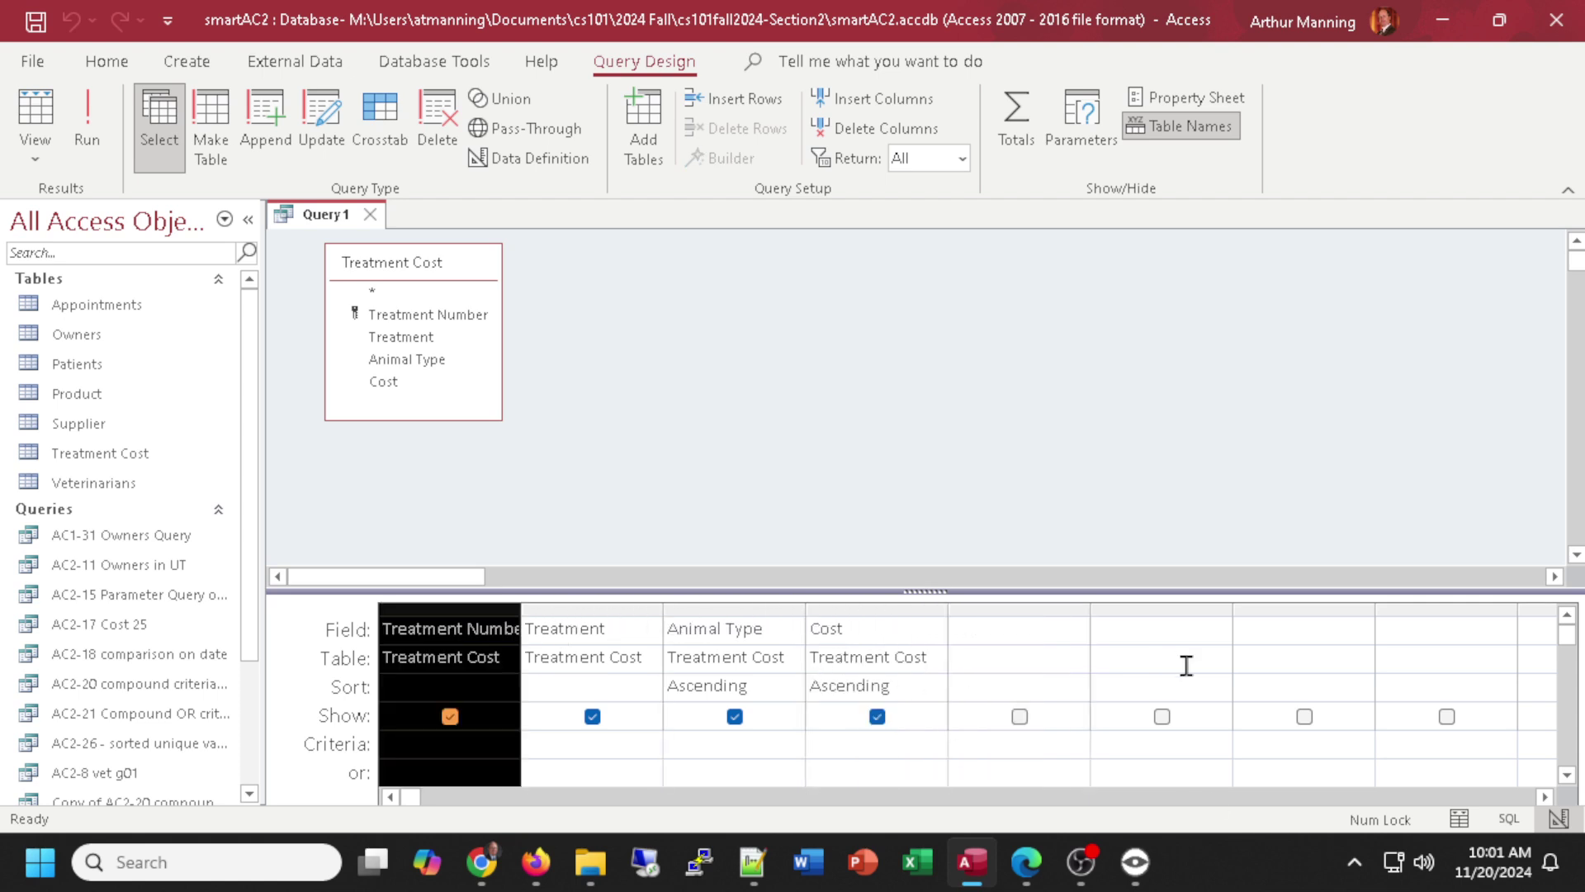
pyautogui.click(869, 609)
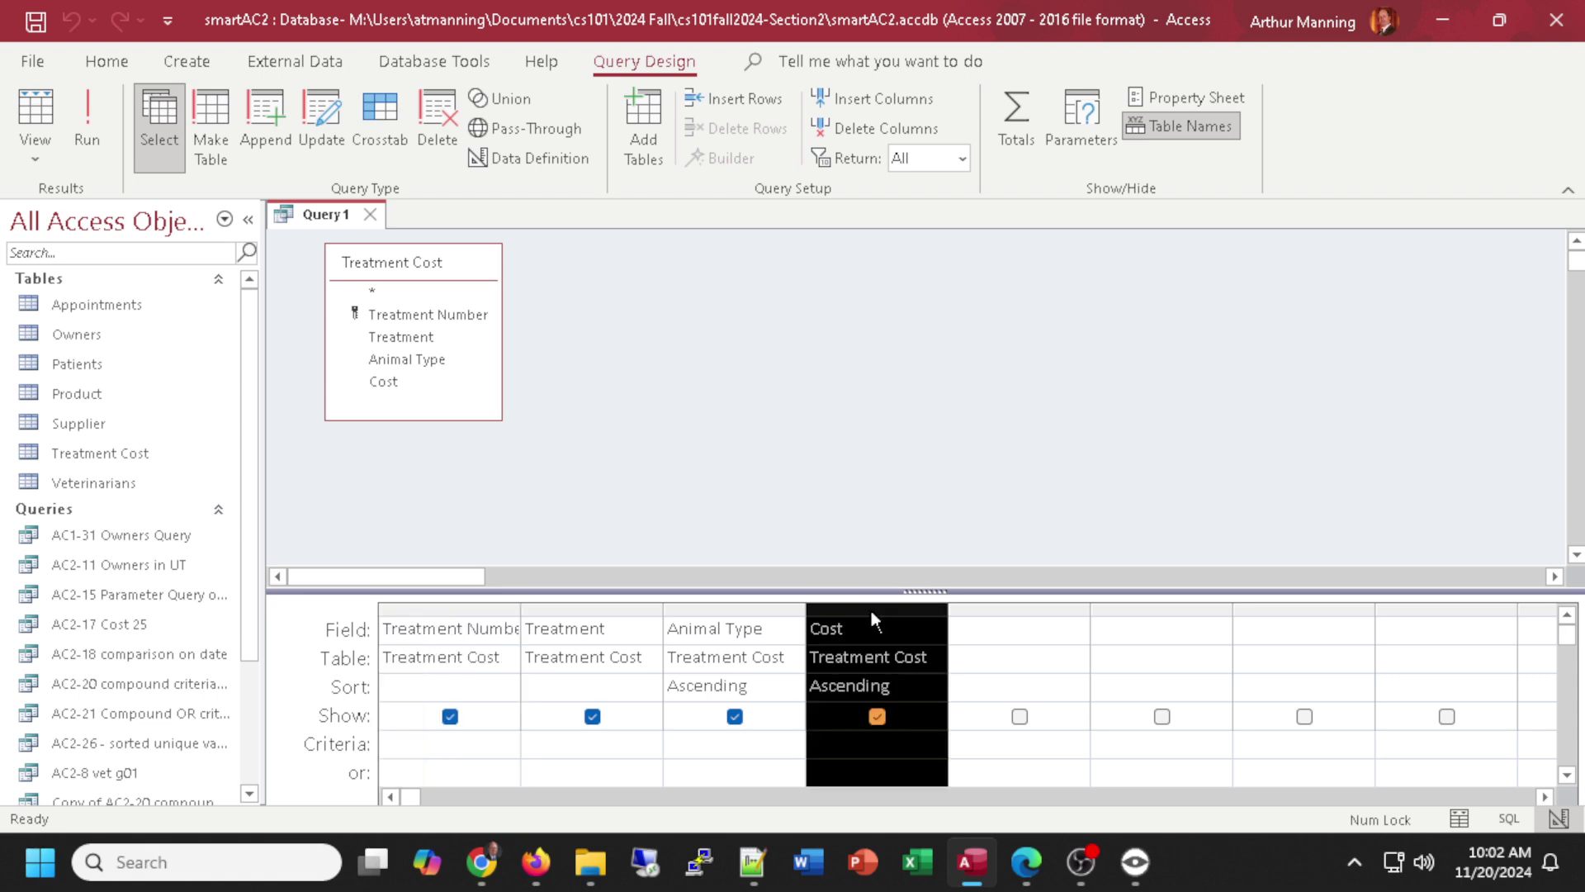
pyautogui.rightClick(871, 611)
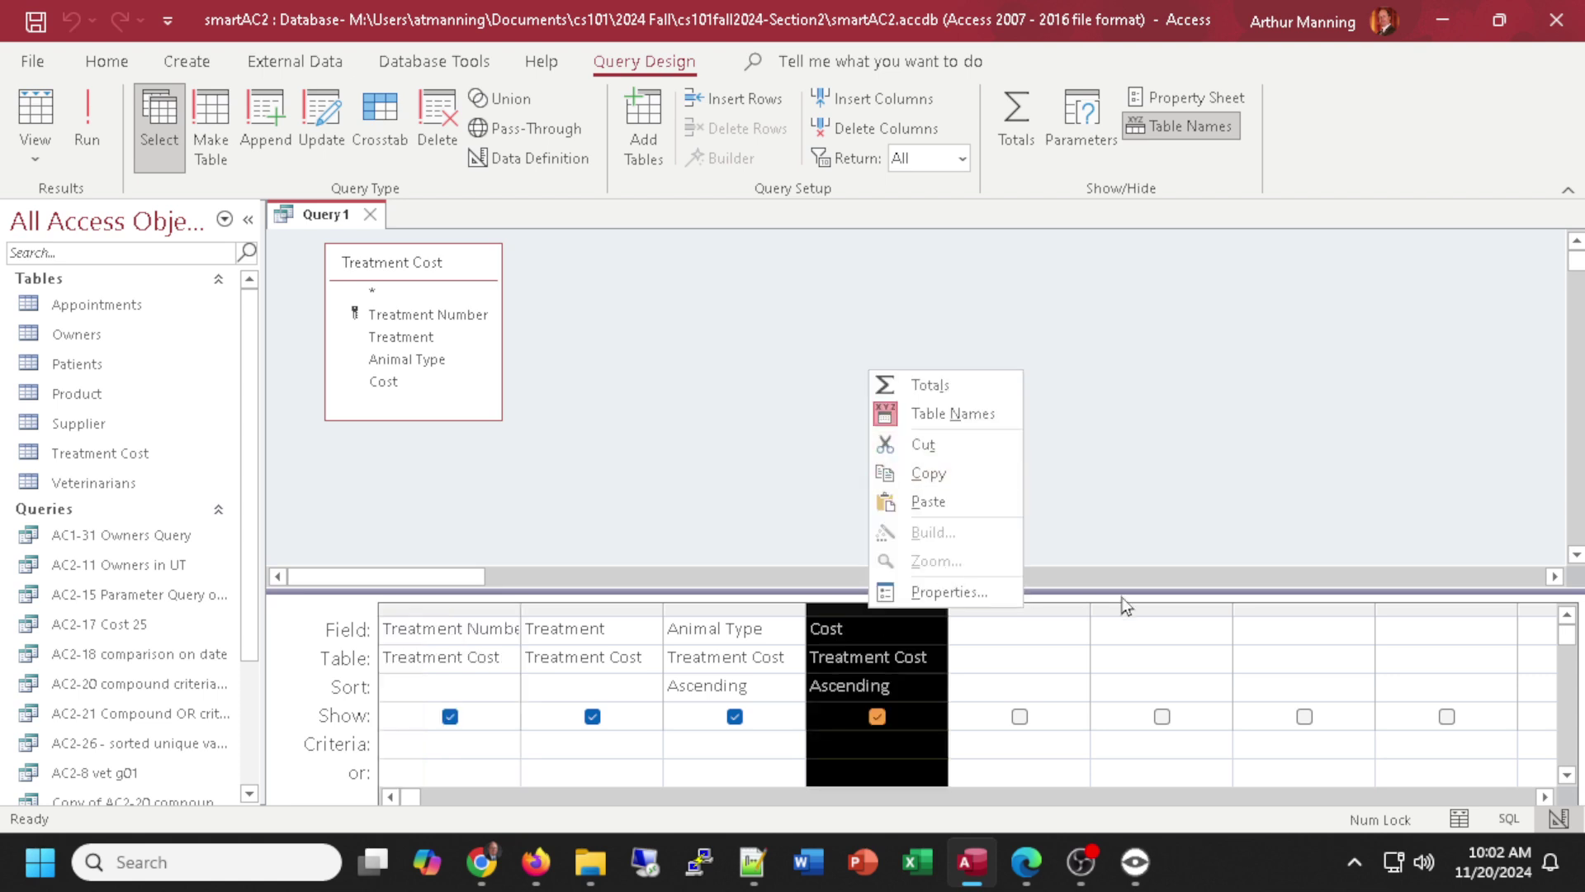
pyautogui.click(1060, 495)
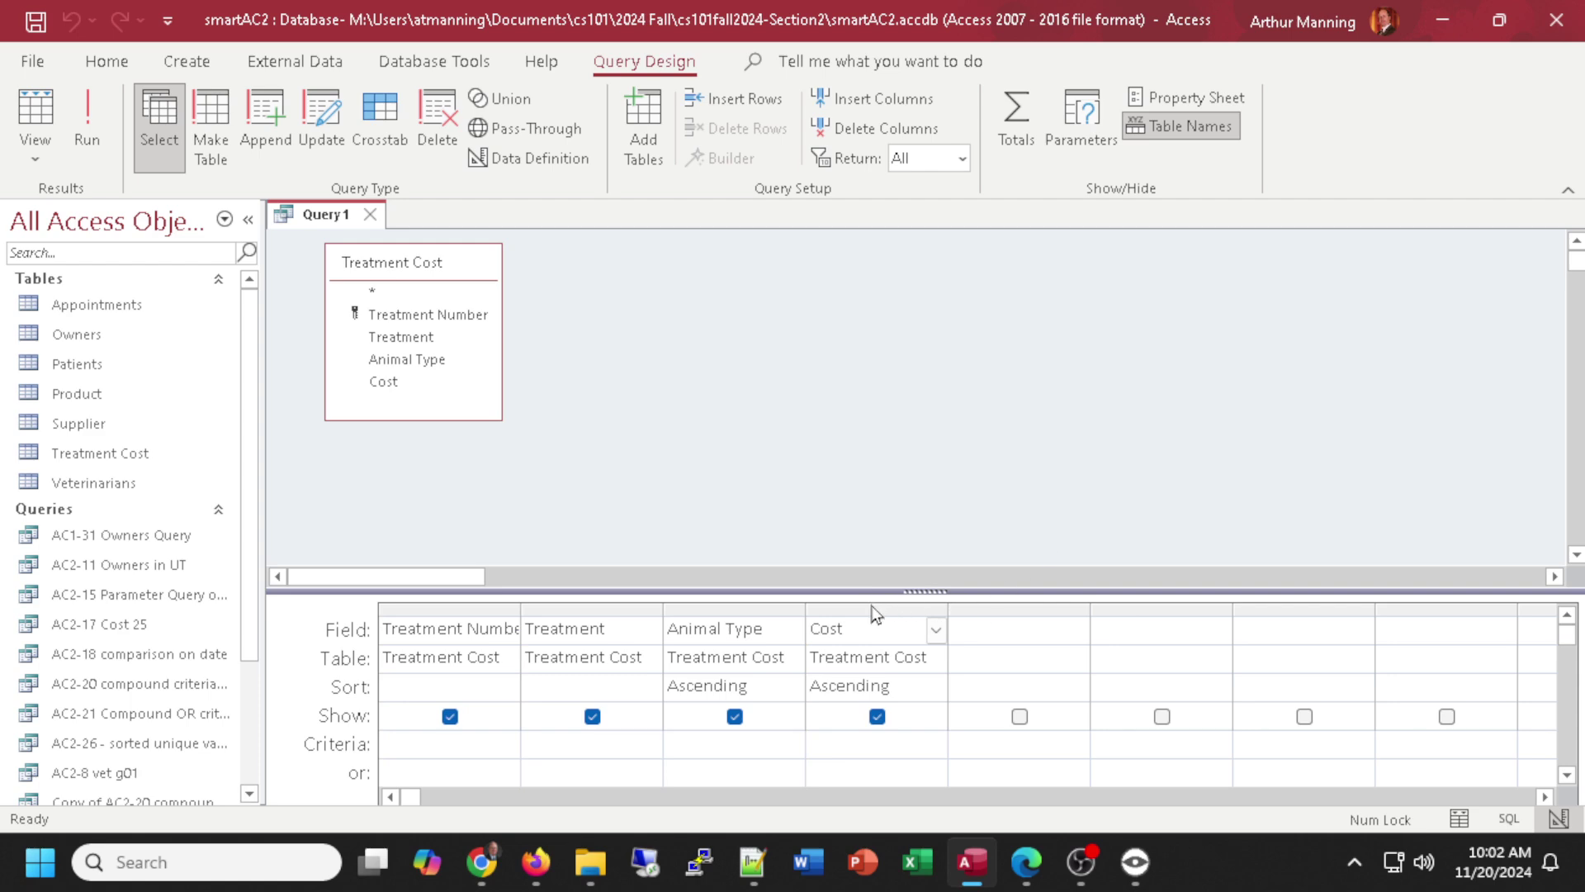
pyautogui.click(873, 609)
pyautogui.moveTo(879, 607)
pyautogui.mouseDown()
pyautogui.moveTo(701, 607)
pyautogui.moveTo(789, 620)
pyautogui.moveTo(890, 608)
pyautogui.mouseUp()
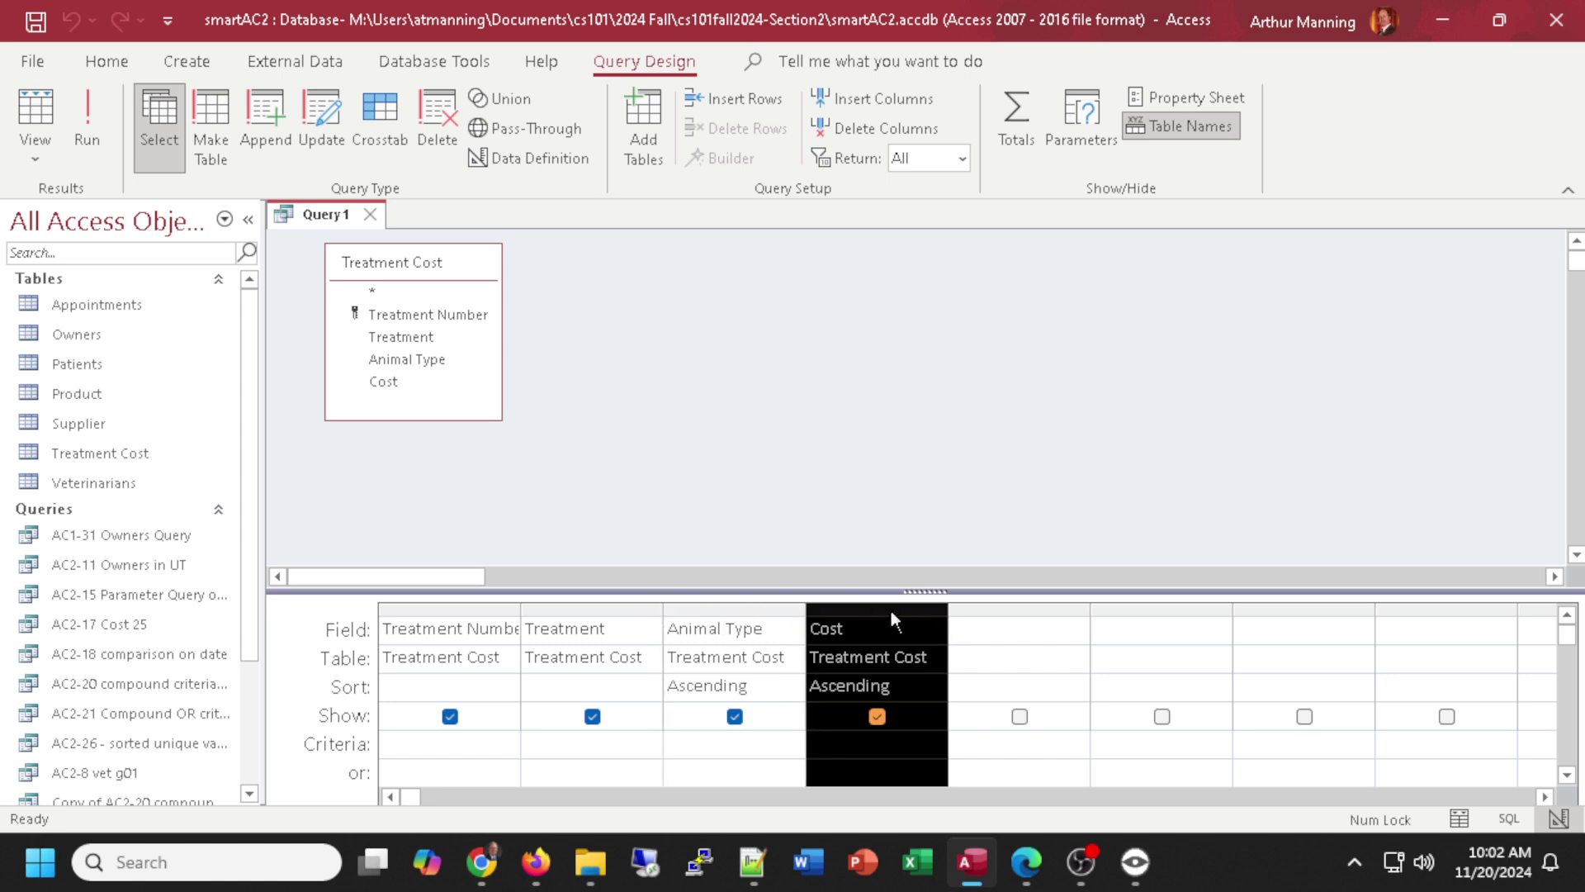
pyautogui.click(142, 155)
pyautogui.hotkey('alt', 'Tab')
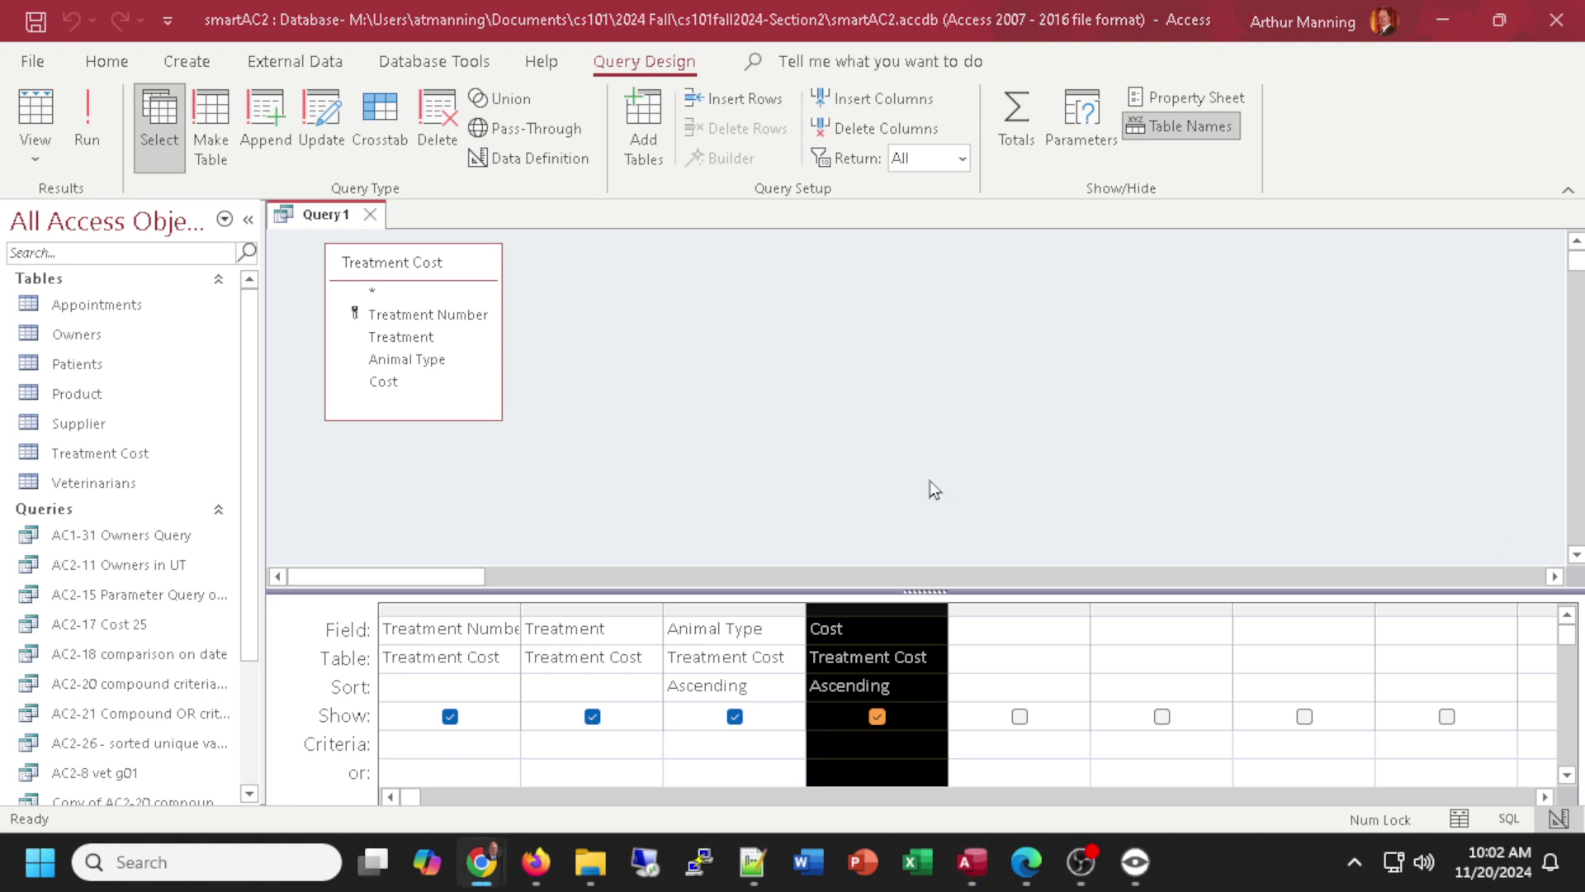
# Save the query as "AC2-27" and close it.
pyautogui.click(324, 221)
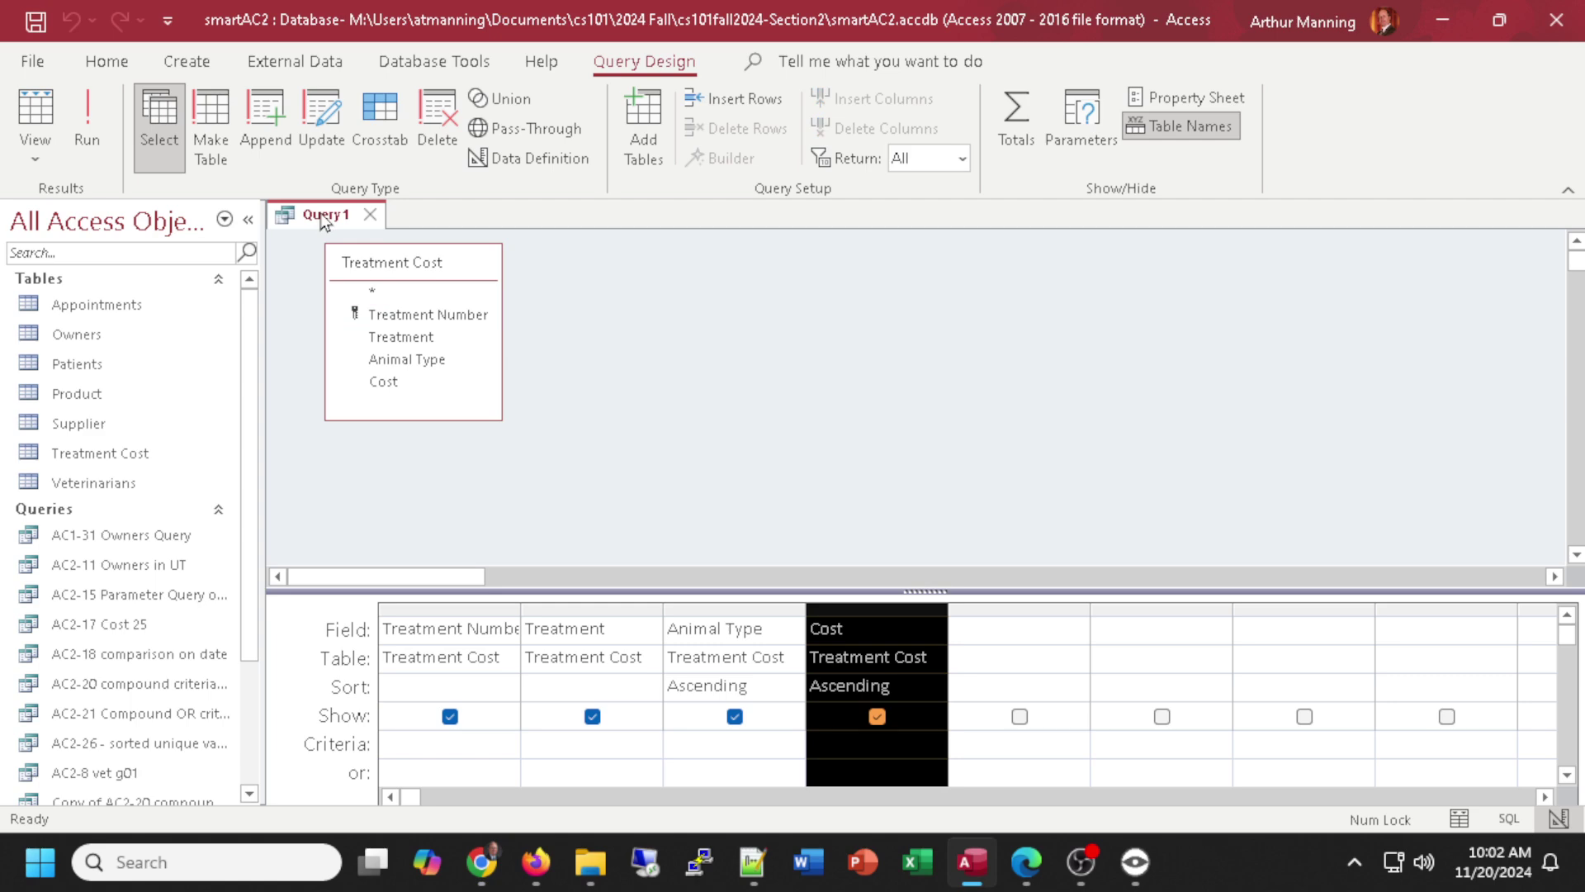
pyautogui.hotkey('ctrl', 's')
pyautogui.write('AC')
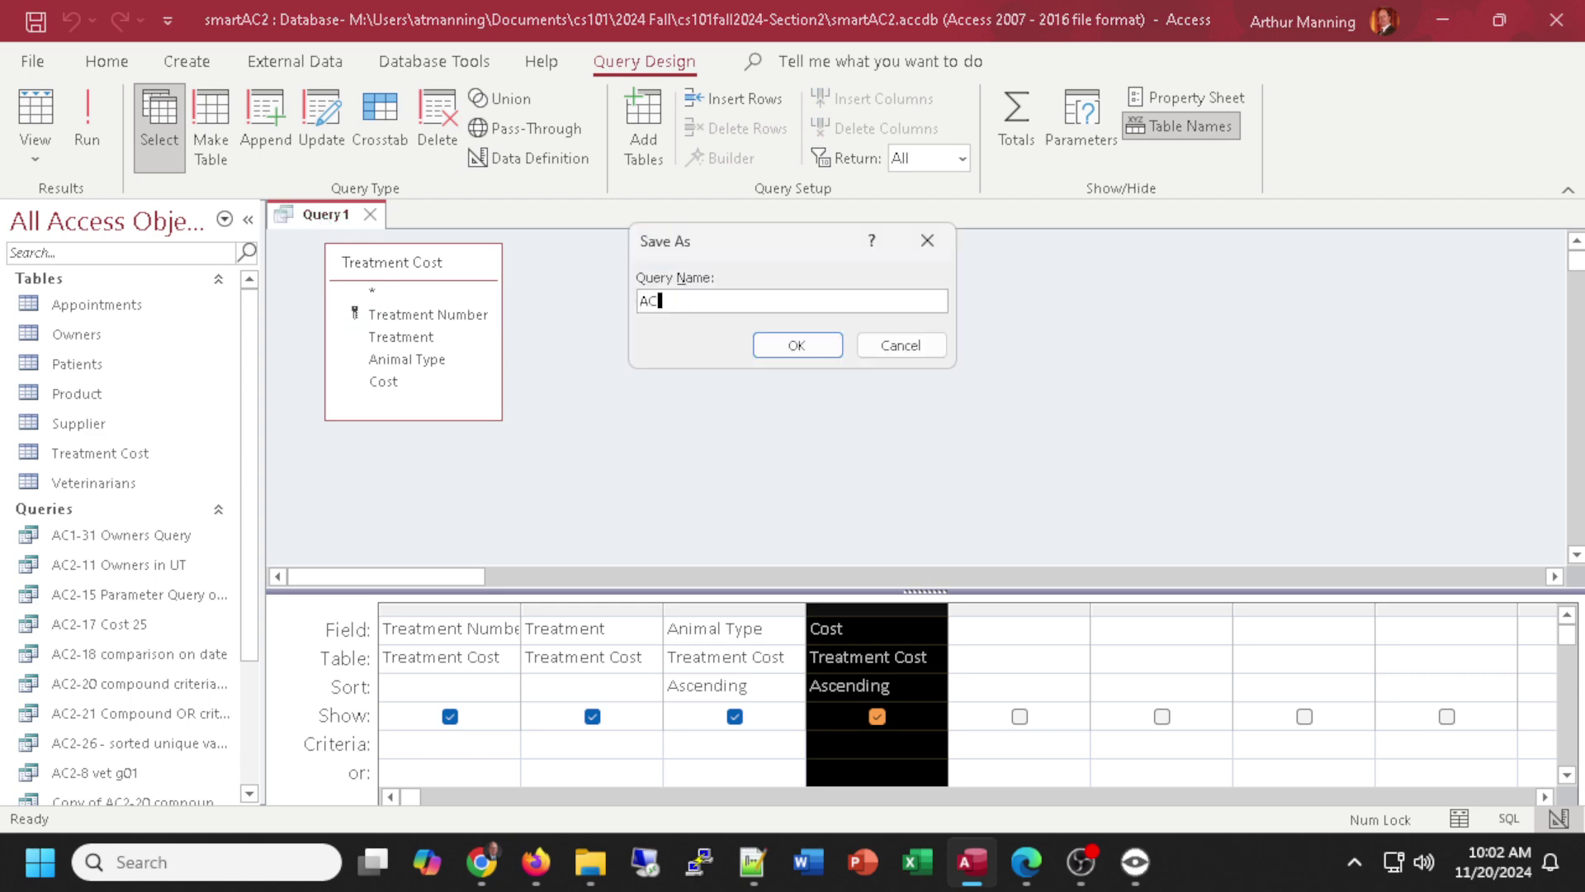
pyautogui.write('2-27')
pyautogui.click(797, 345)
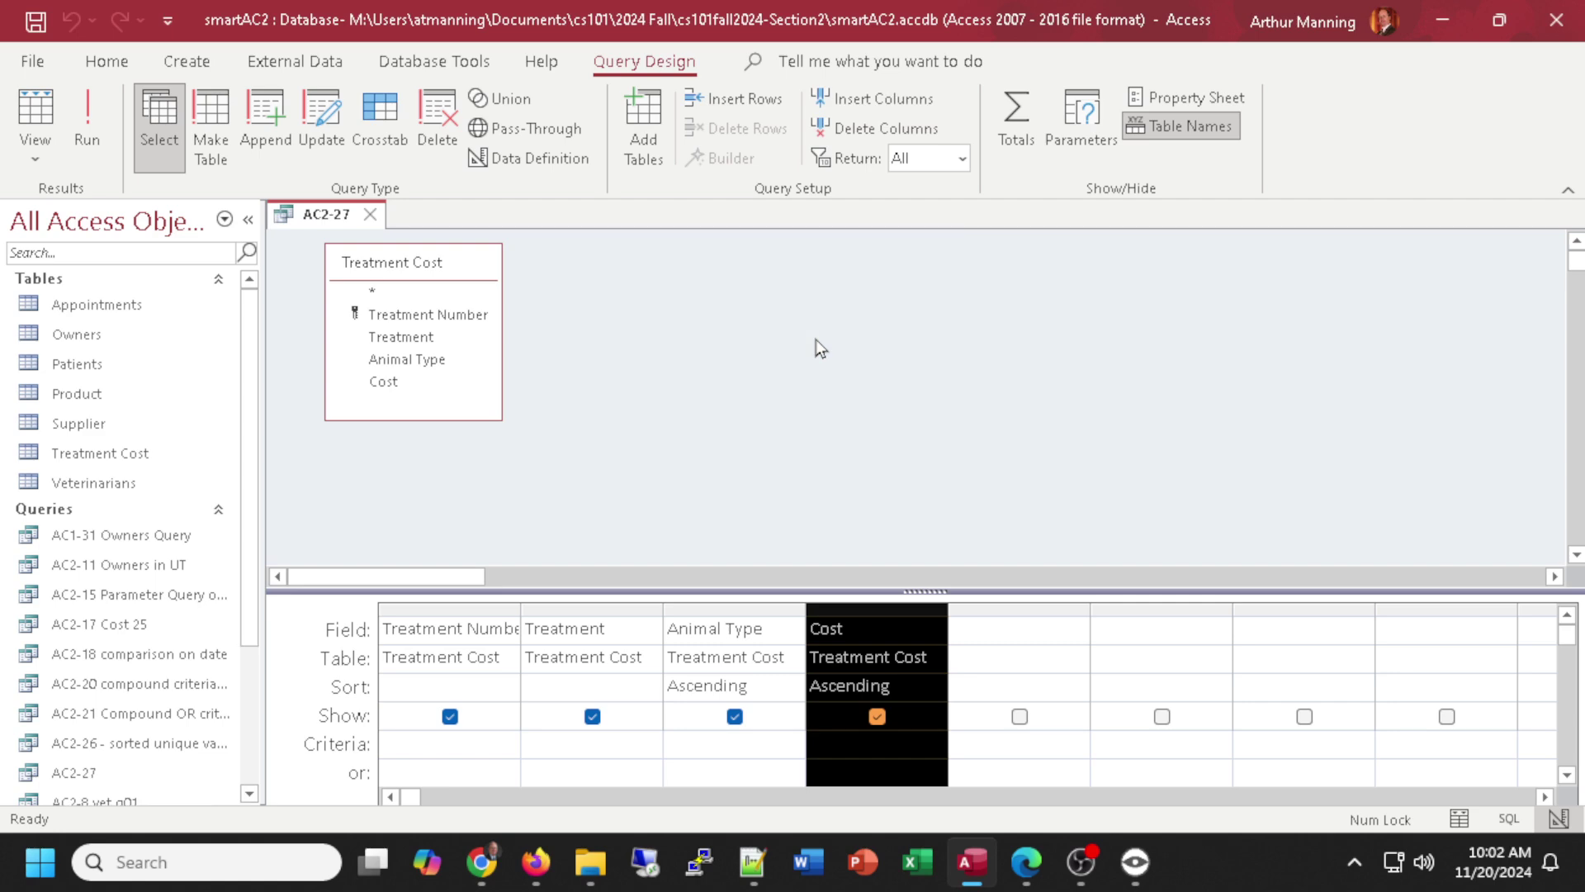
pyautogui.click(371, 214)
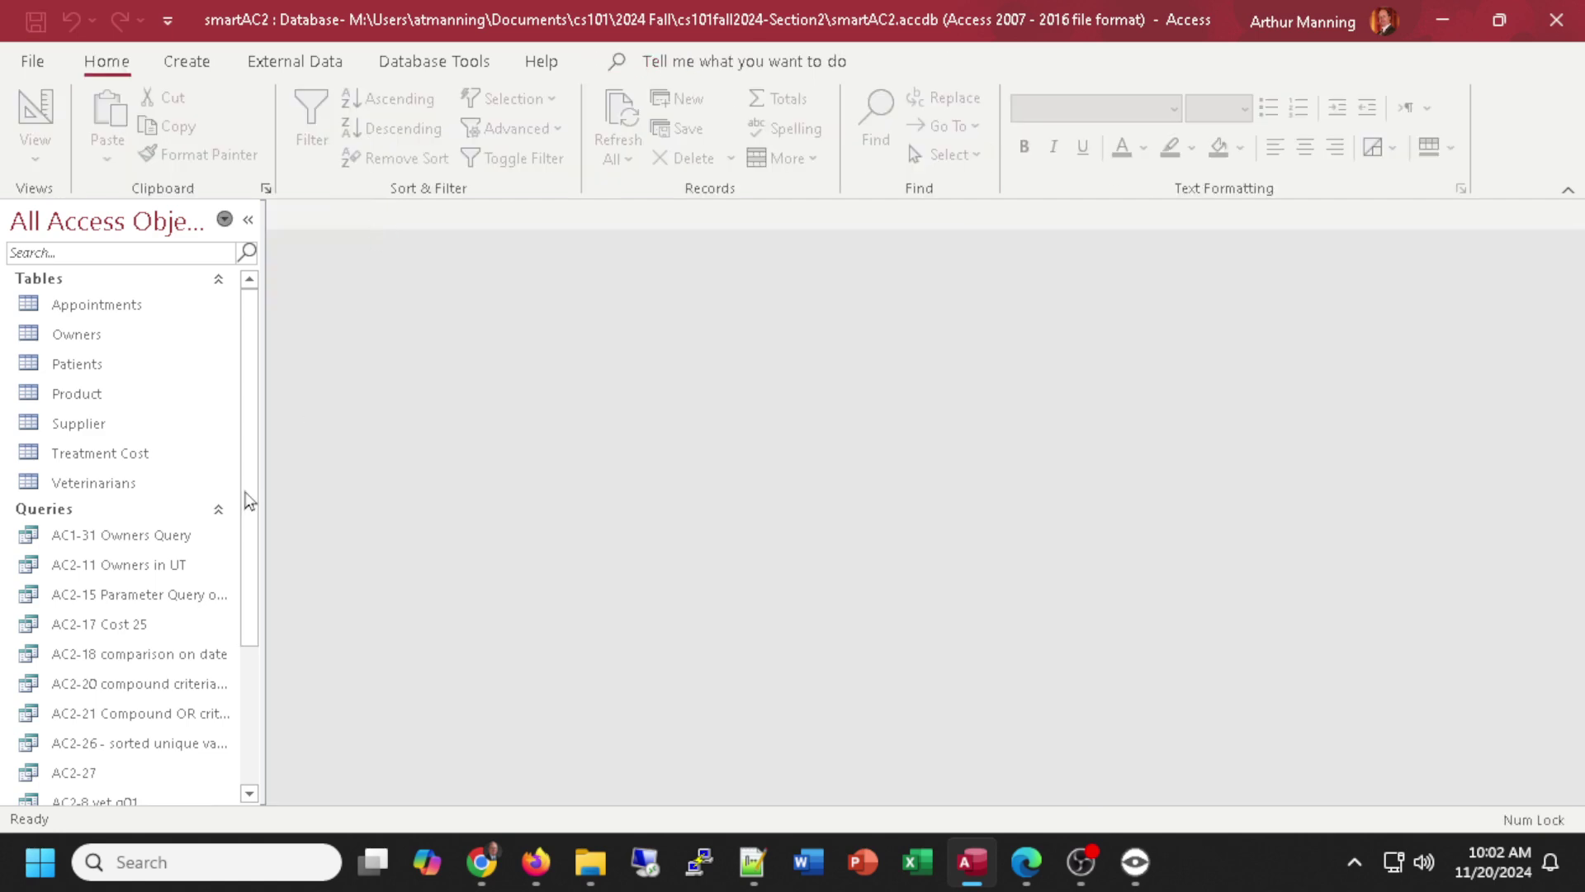
# Open the saved AC2-27 query, review its sorted results, and switch it to Design view.
pyautogui.scroll(-2, 165, 545)
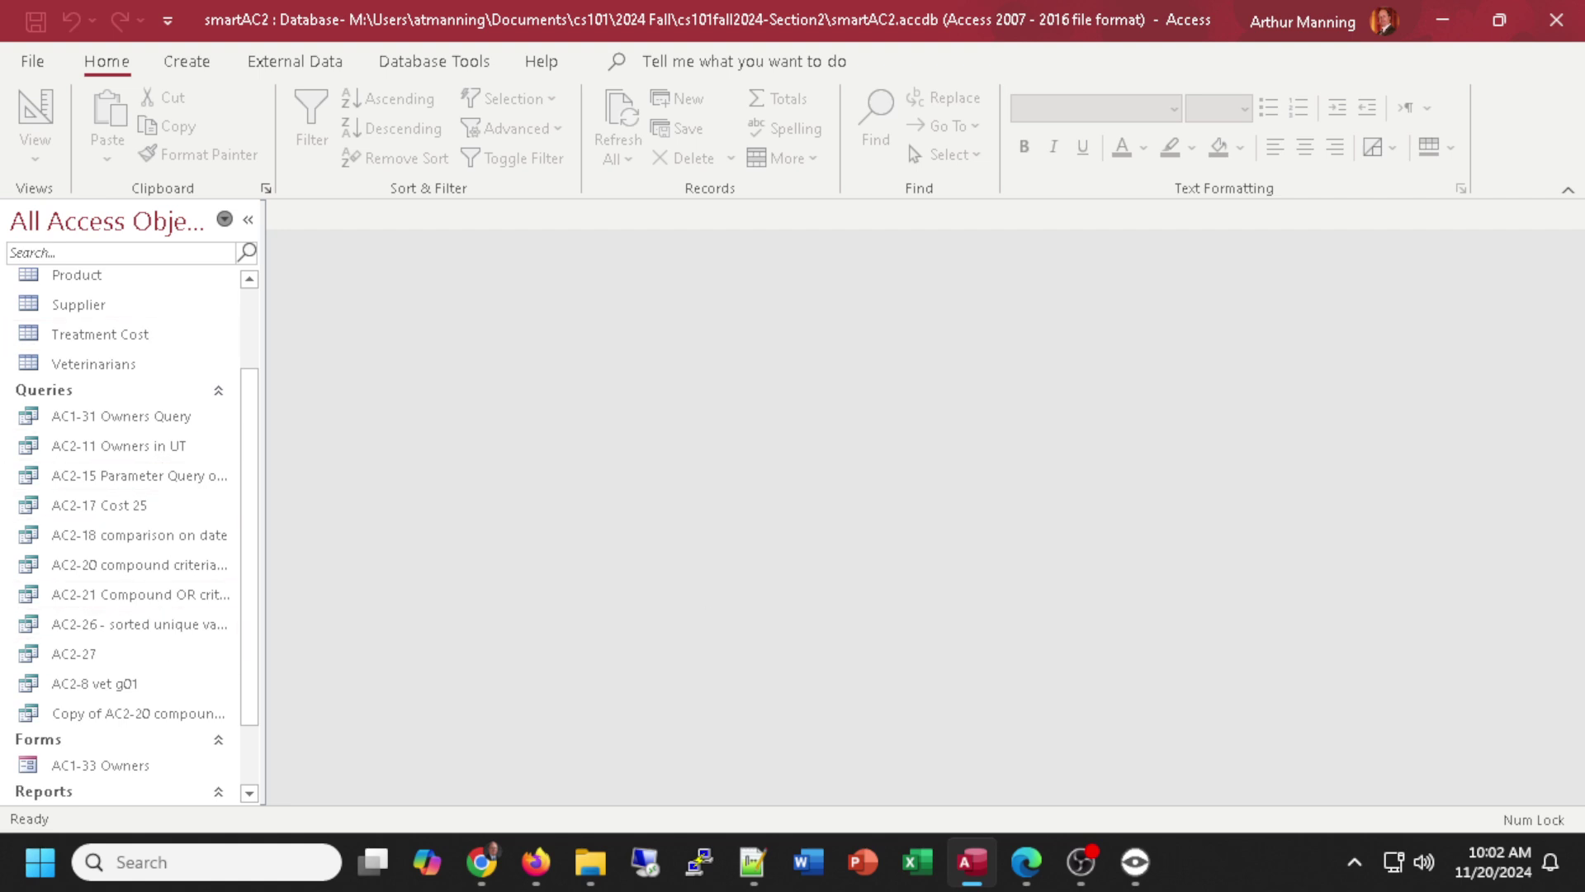
pyautogui.click(481, 861)
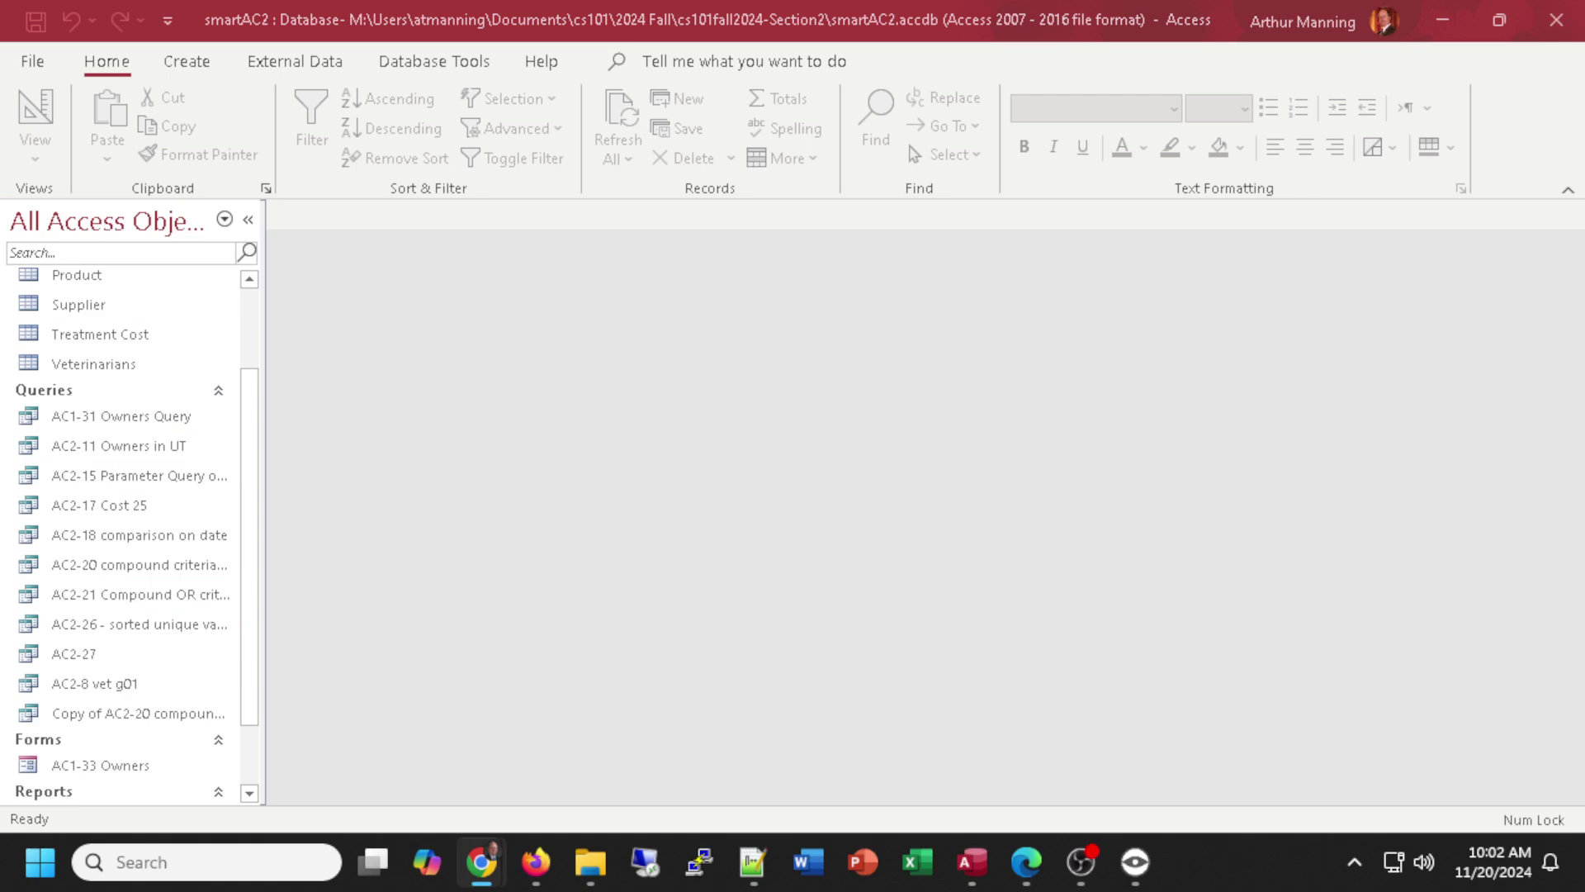
pyautogui.doubleClick(83, 652)
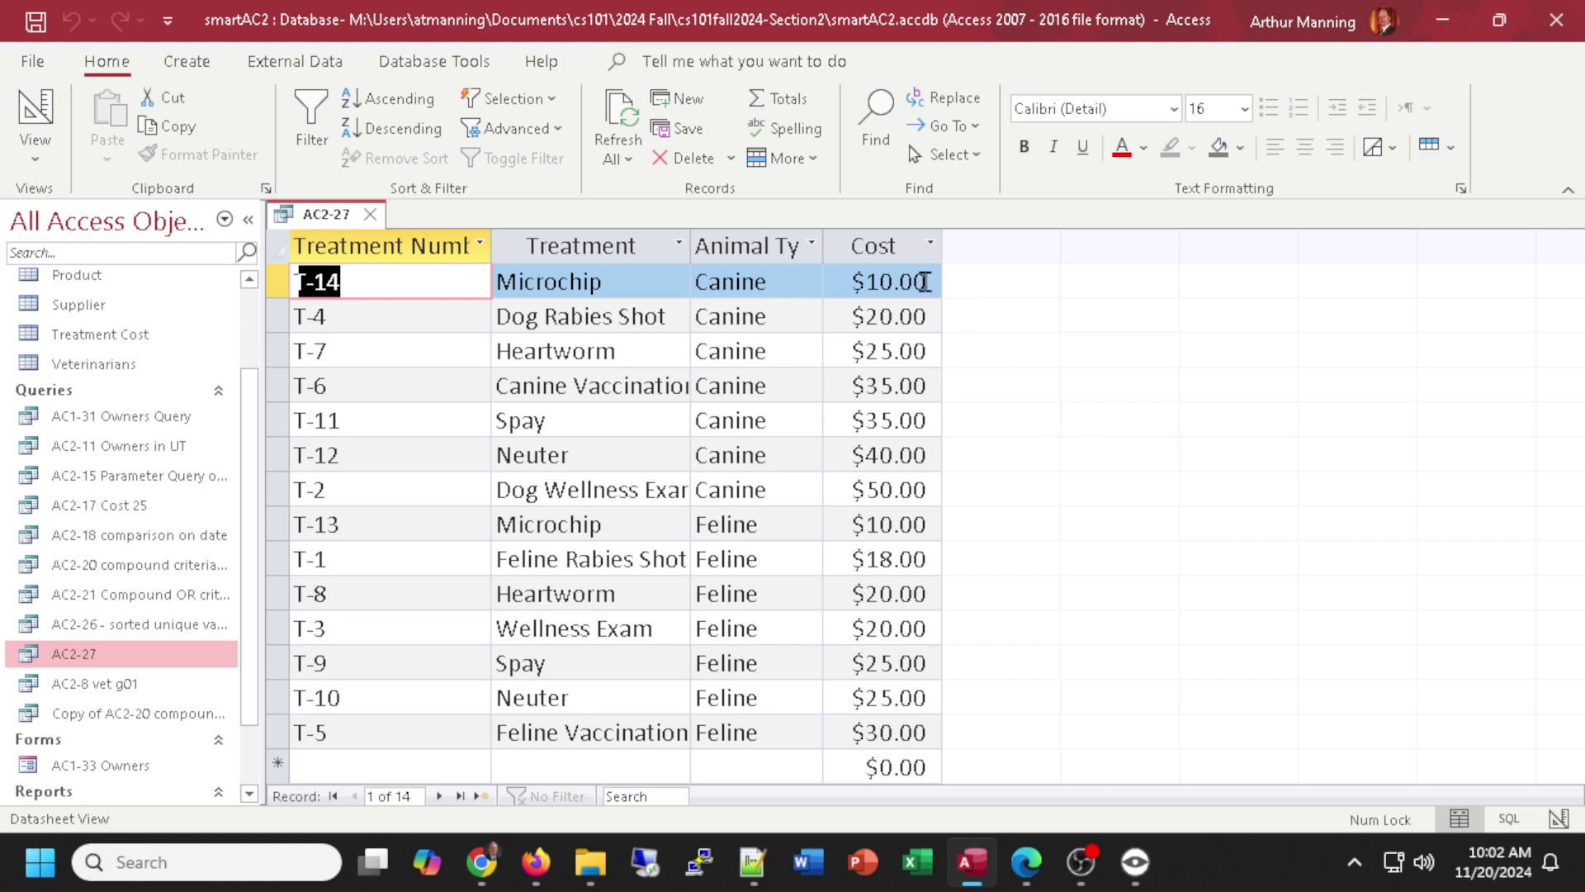
pyautogui.click(35, 109)
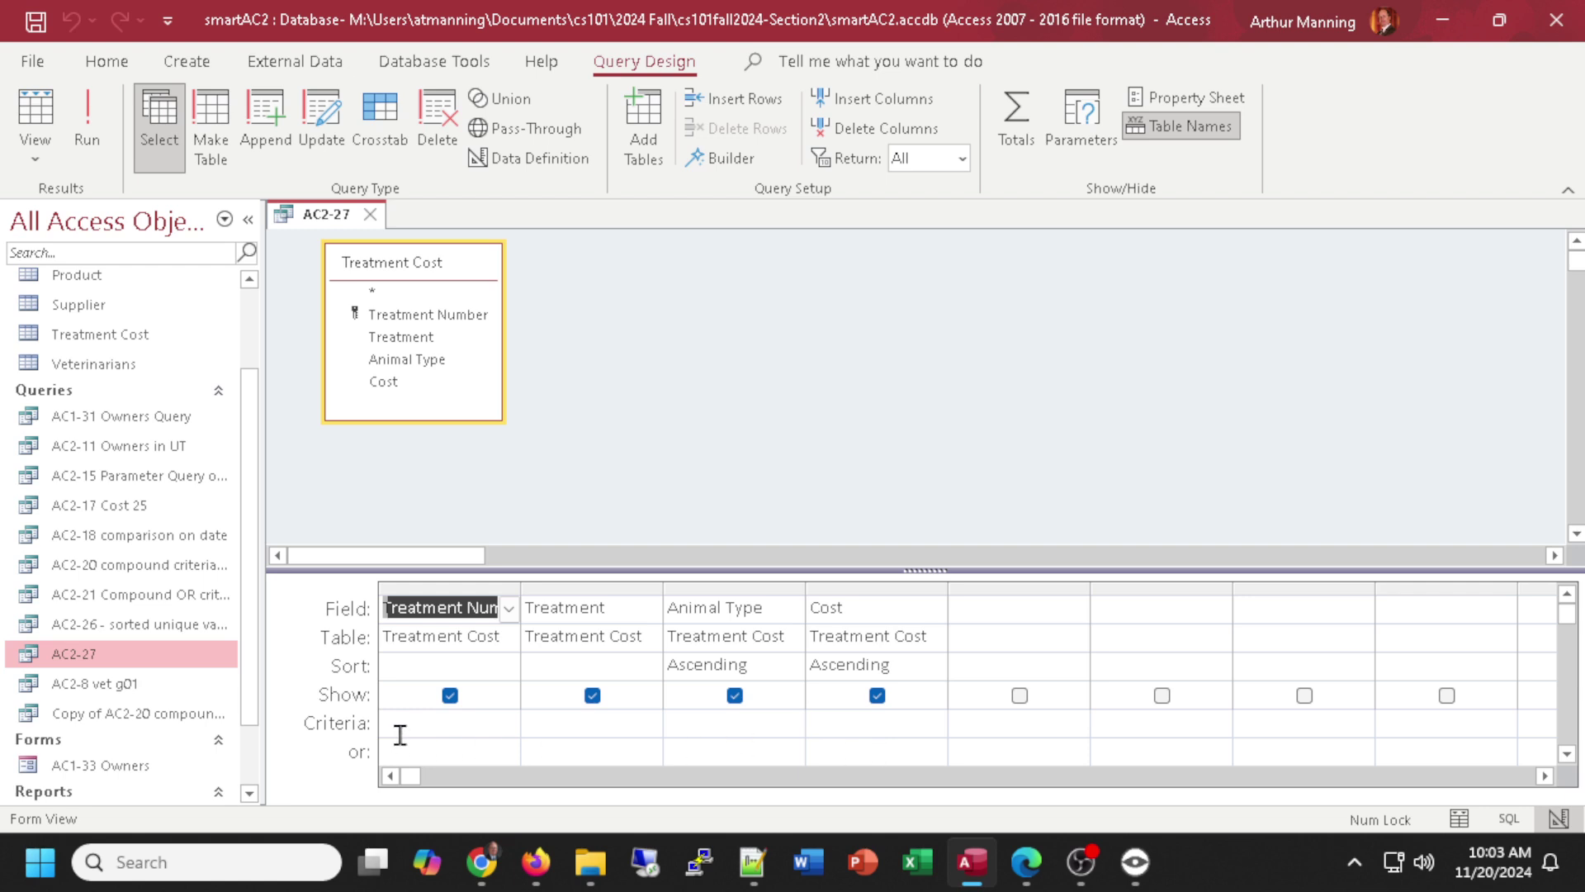
# Limit the query to return only the top 5 records, and view the results.
pyautogui.click(962, 158)
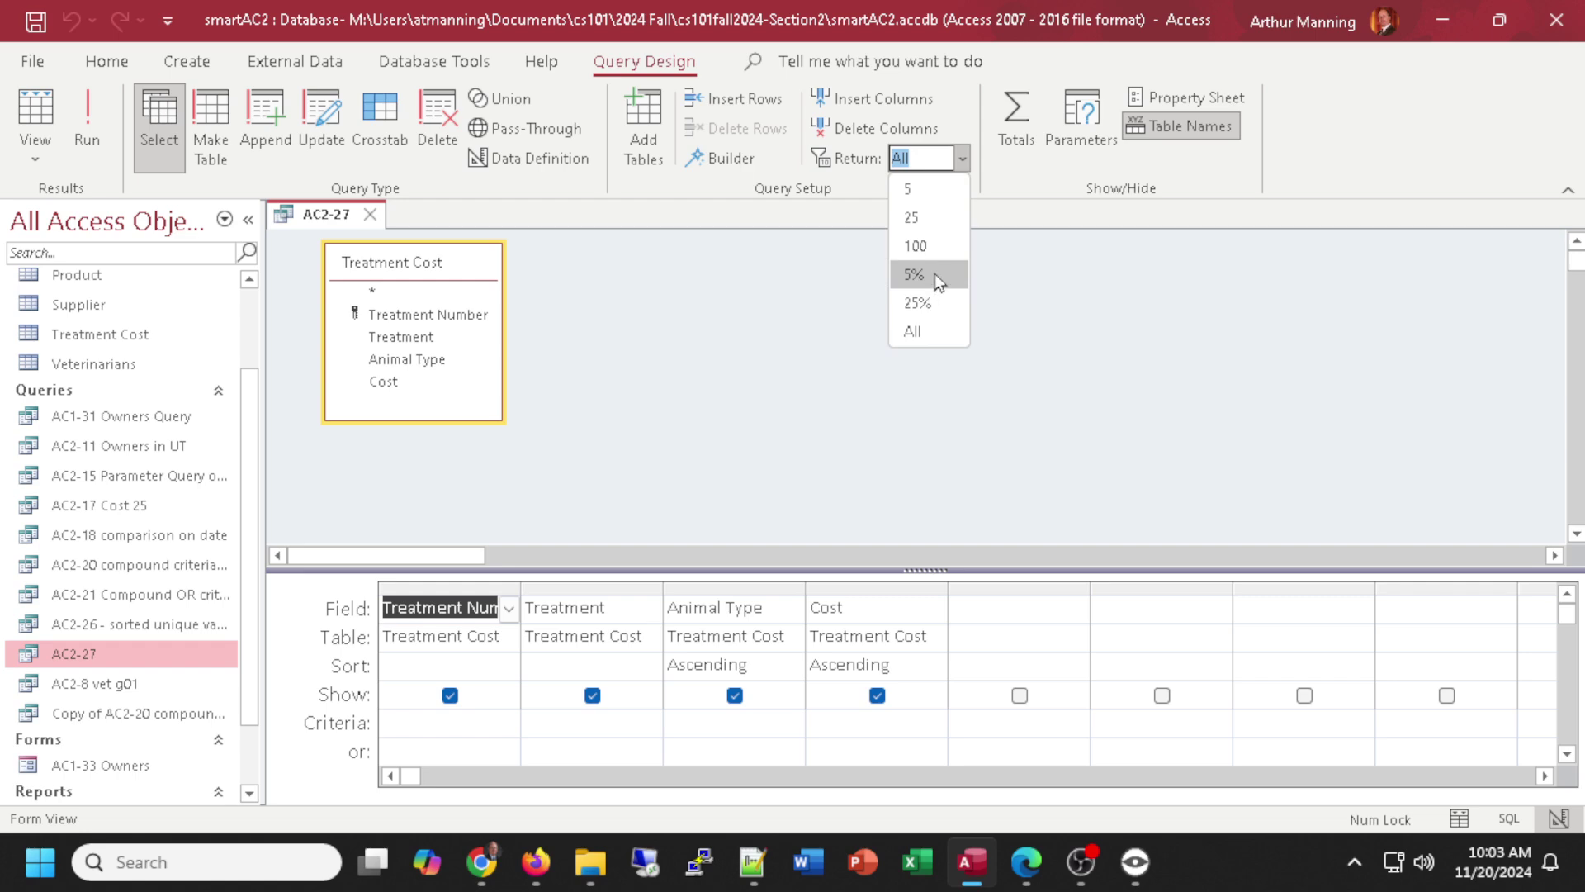
pyautogui.click(938, 191)
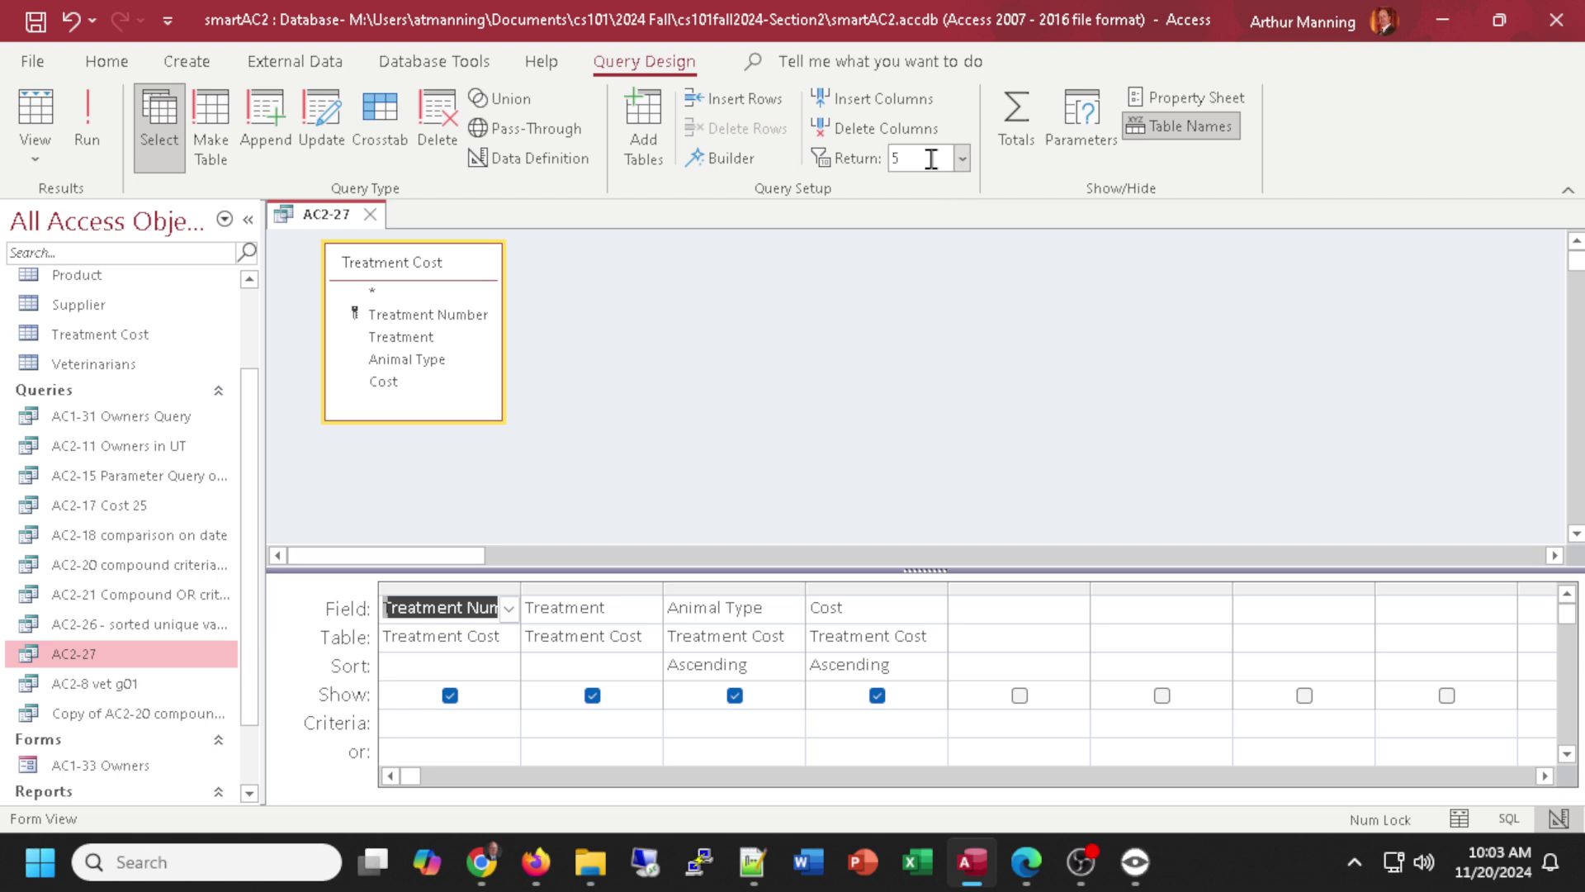
pyautogui.click(33, 108)
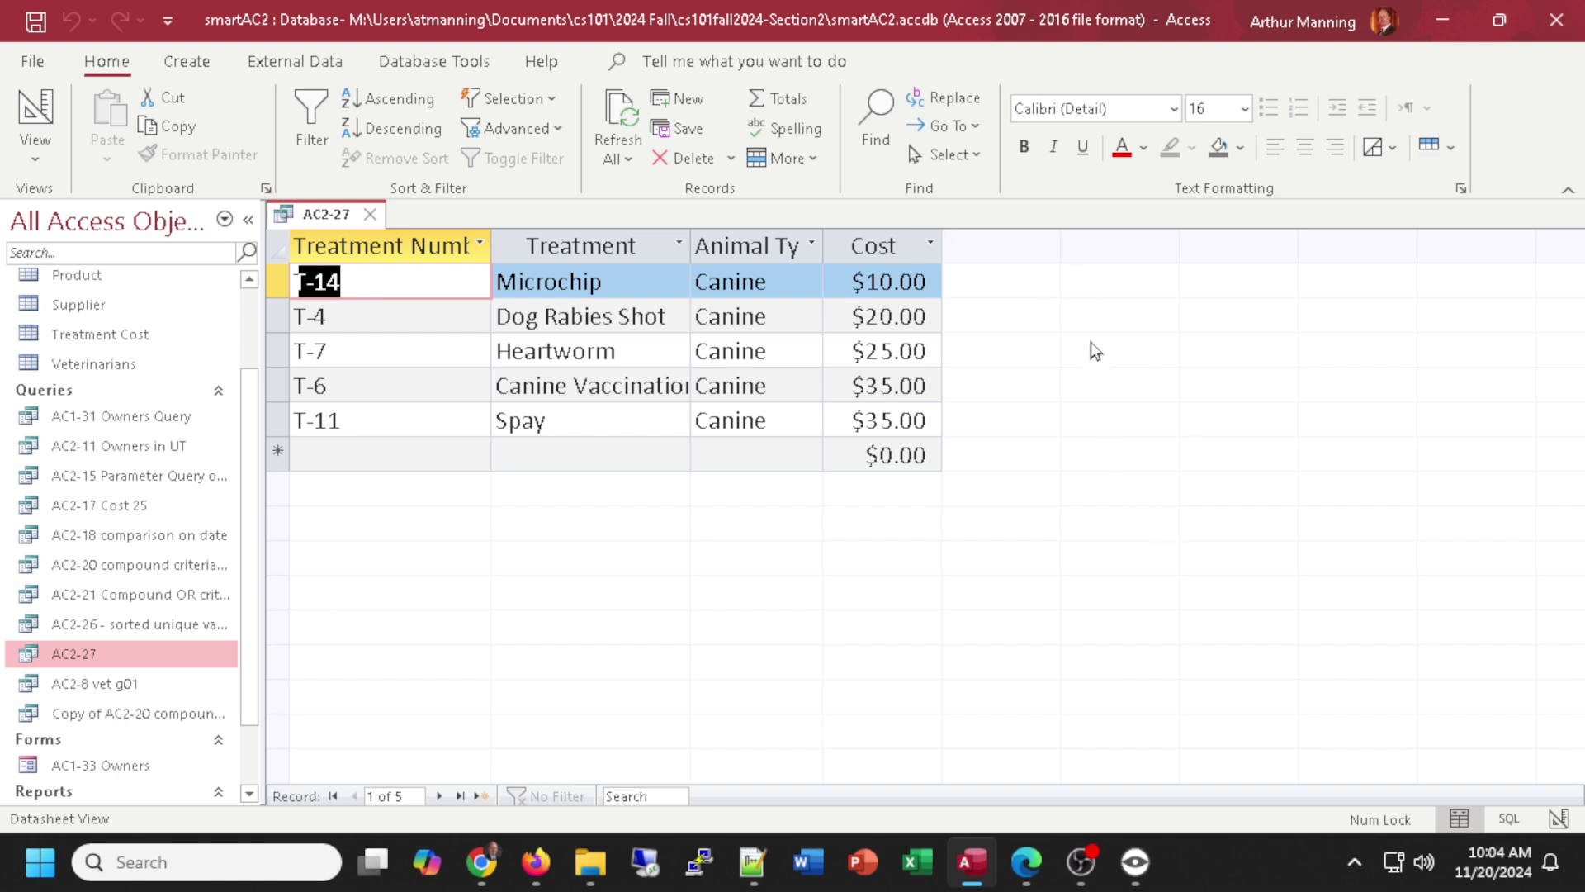
pyautogui.click(34, 109)
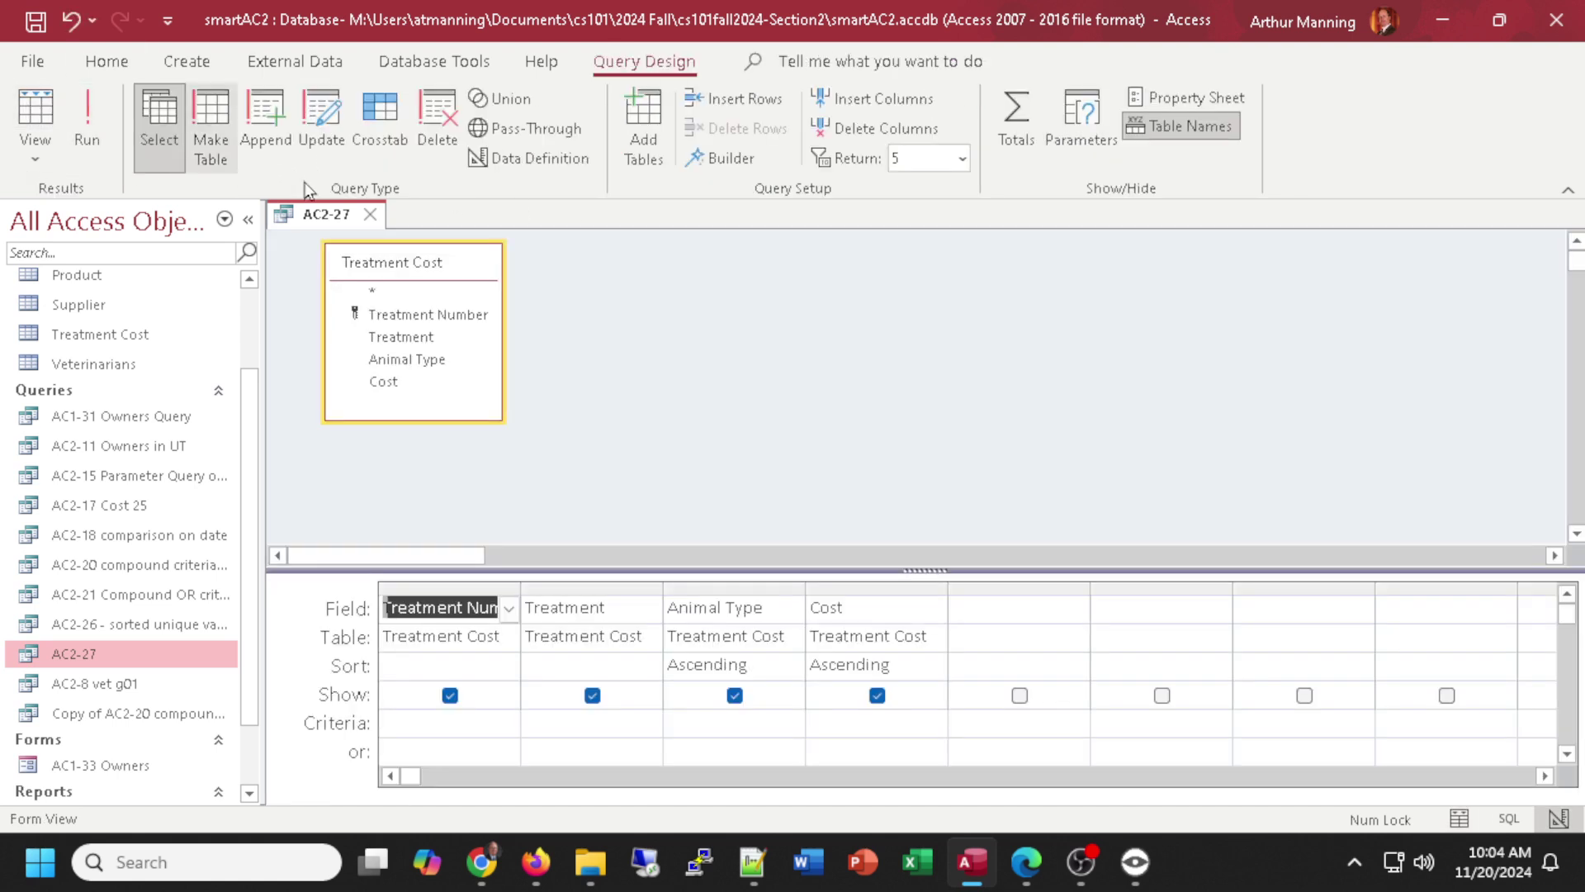
pyautogui.click(960, 161)
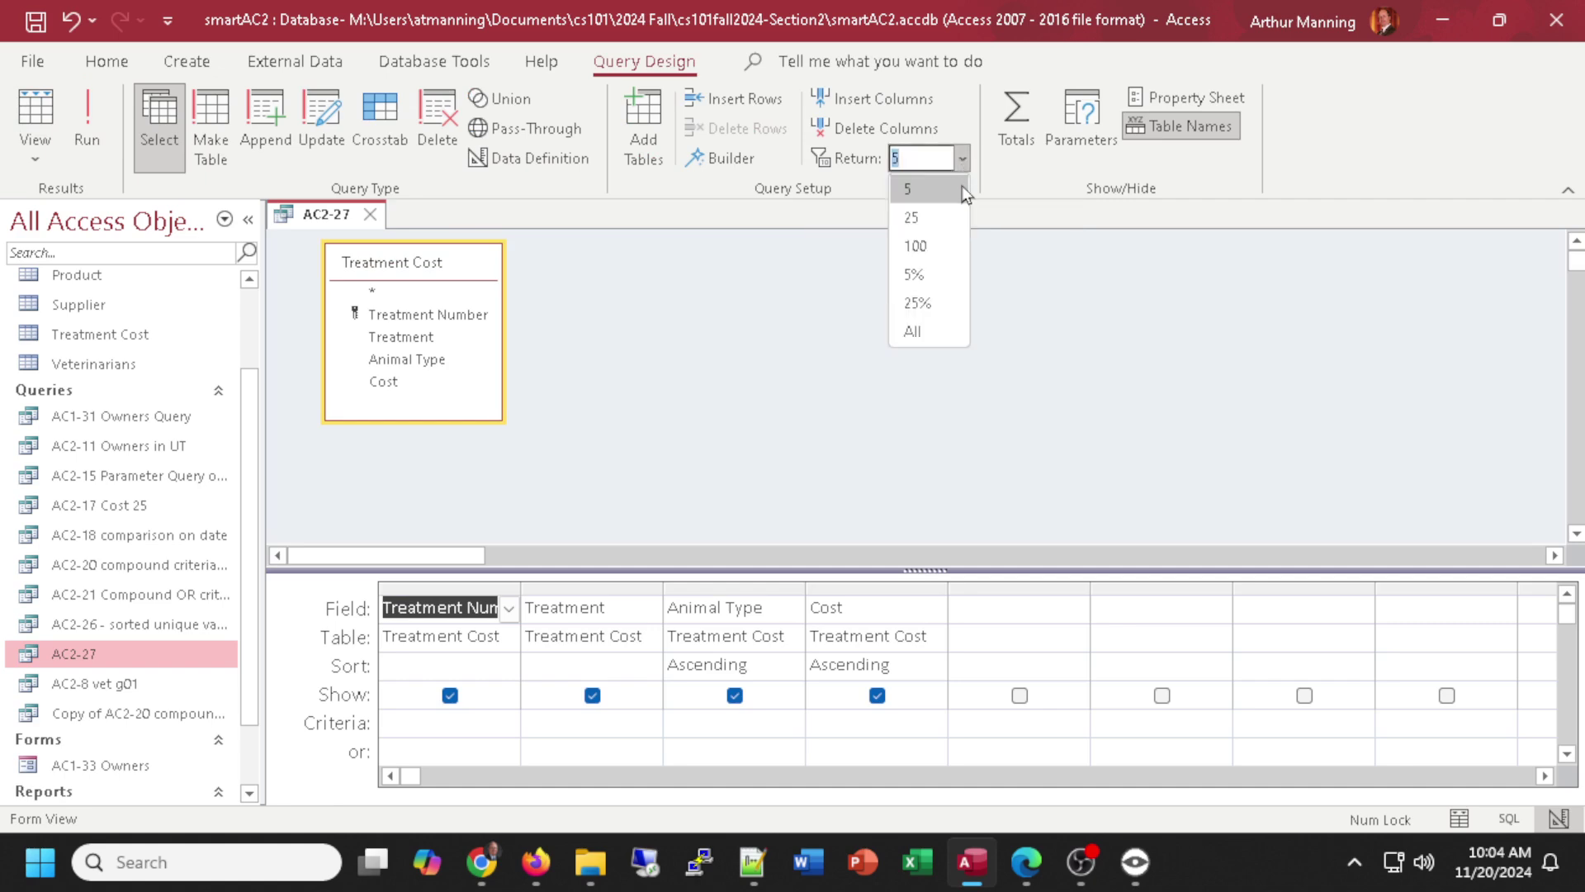
pyautogui.click(30, 116)
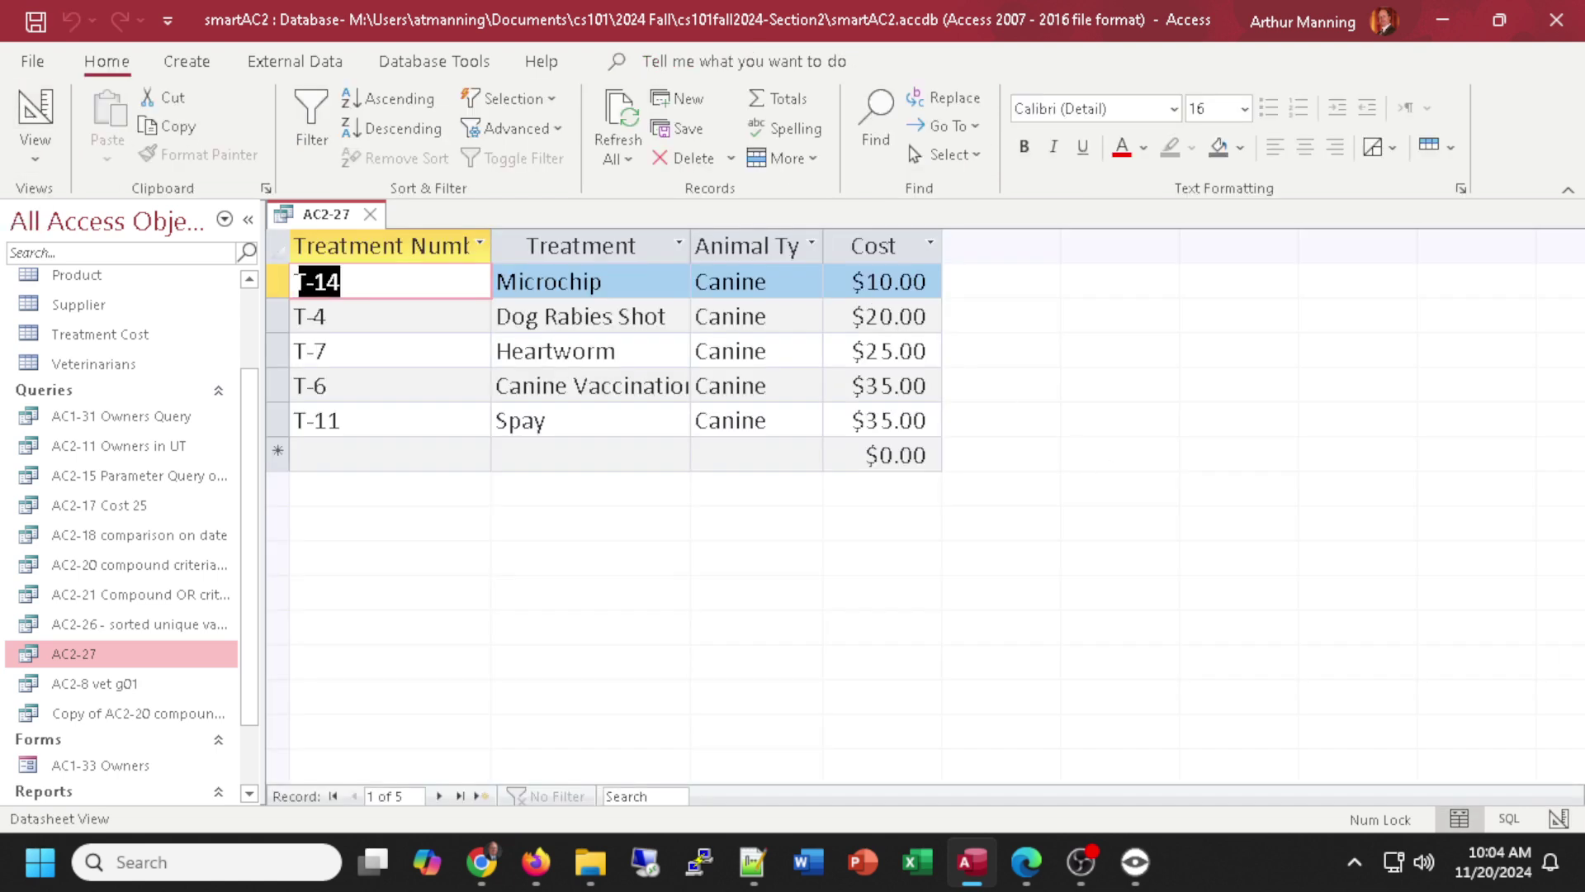
pyautogui.hotkey('alt', 'Tab')
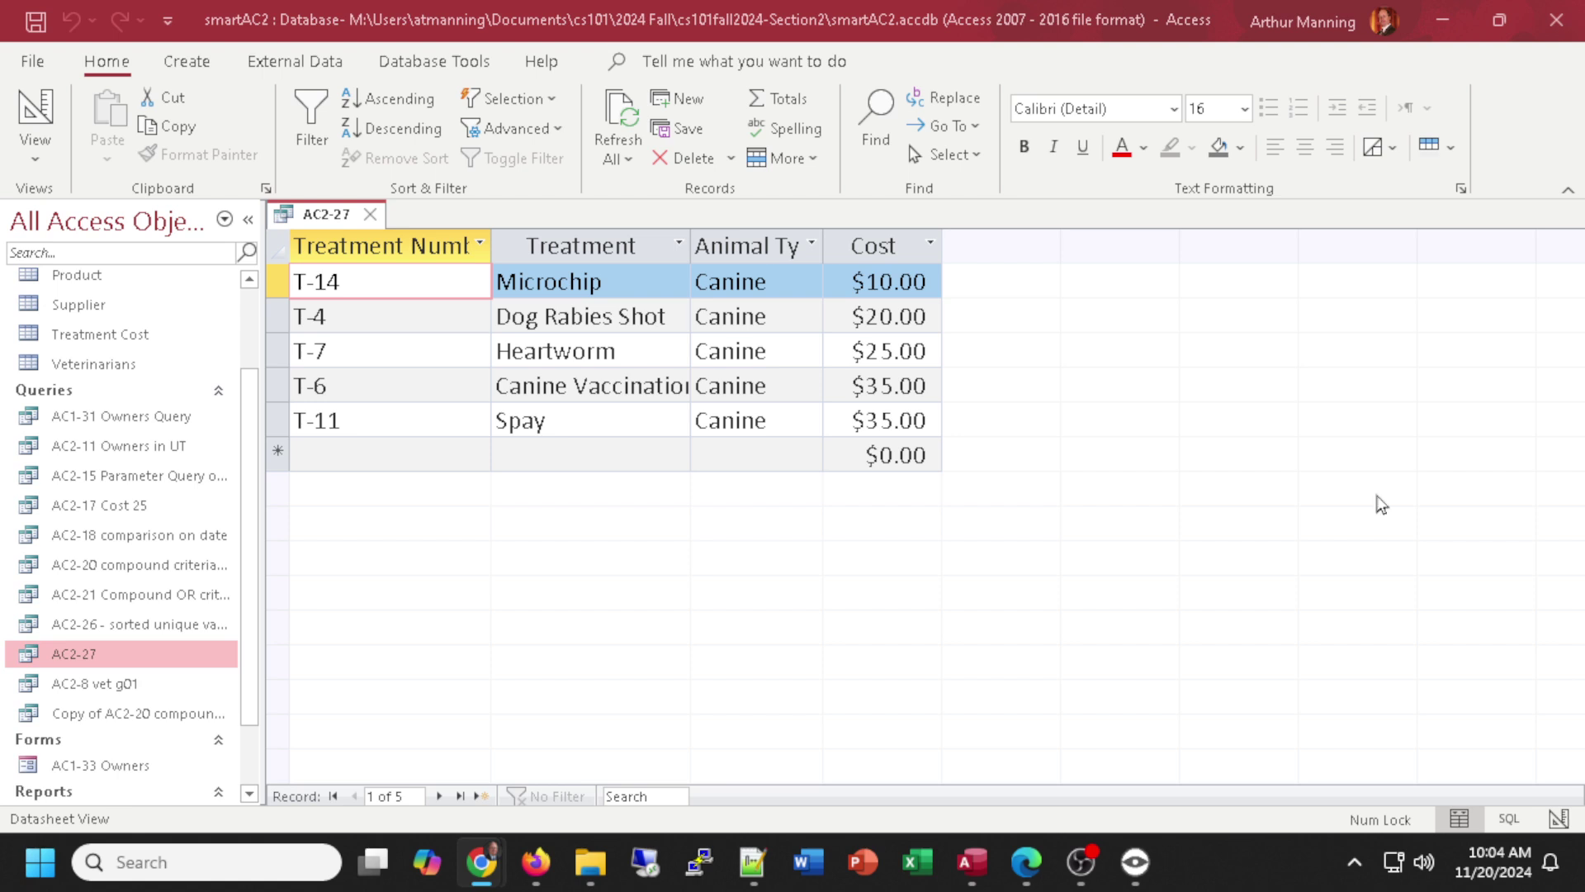
pyautogui.click(320, 216)
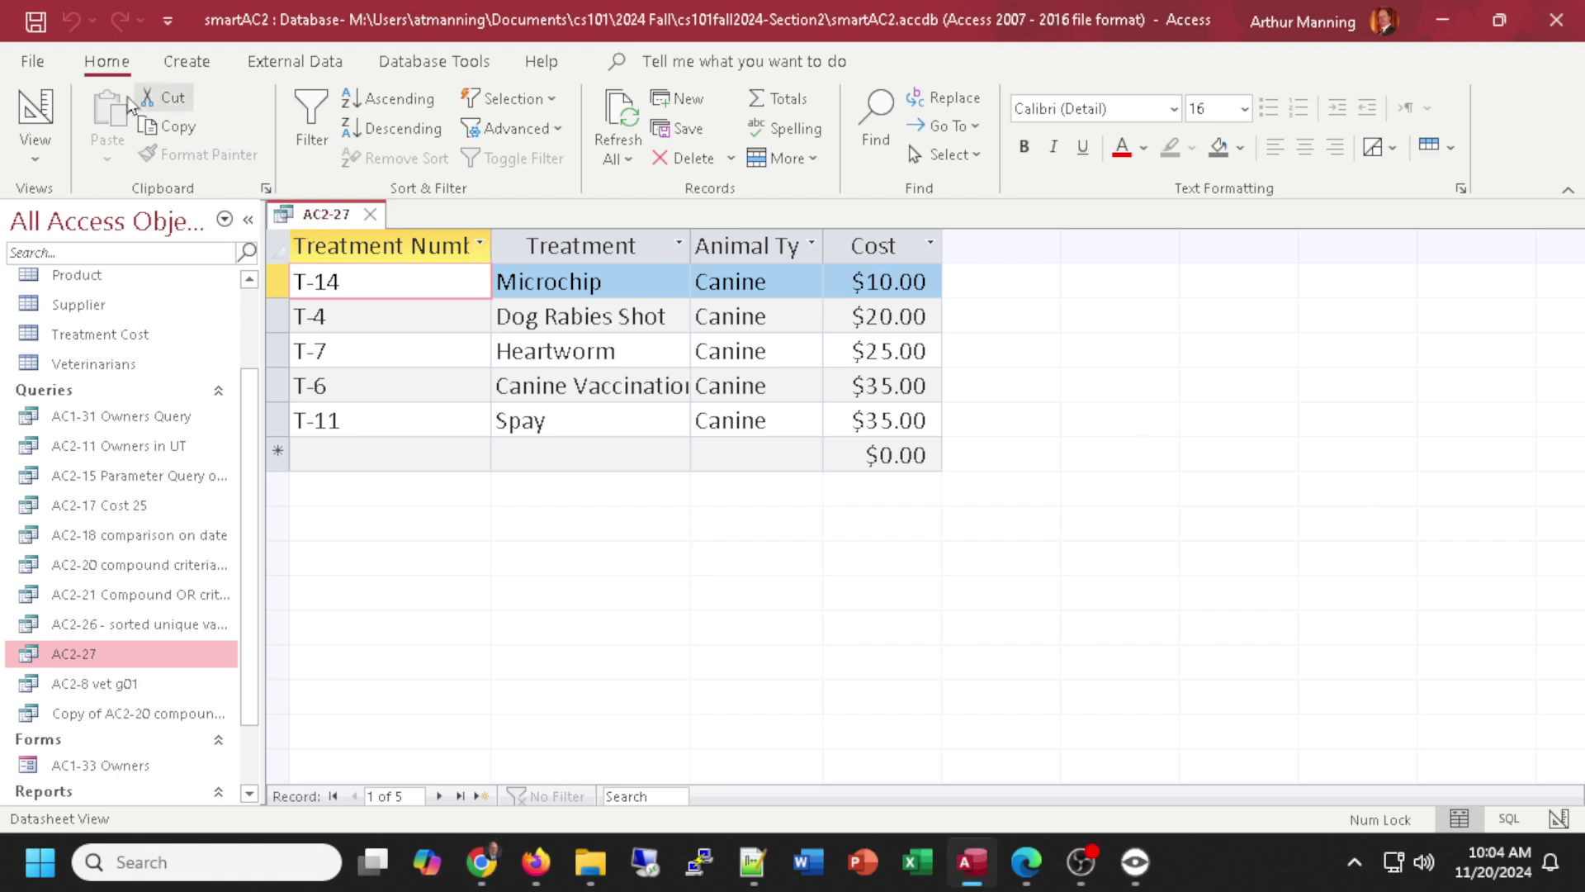
# Save the open query as a new query object named "AC2-29 top values".
pyautogui.click(49, 66)
pyautogui.click(73, 394)
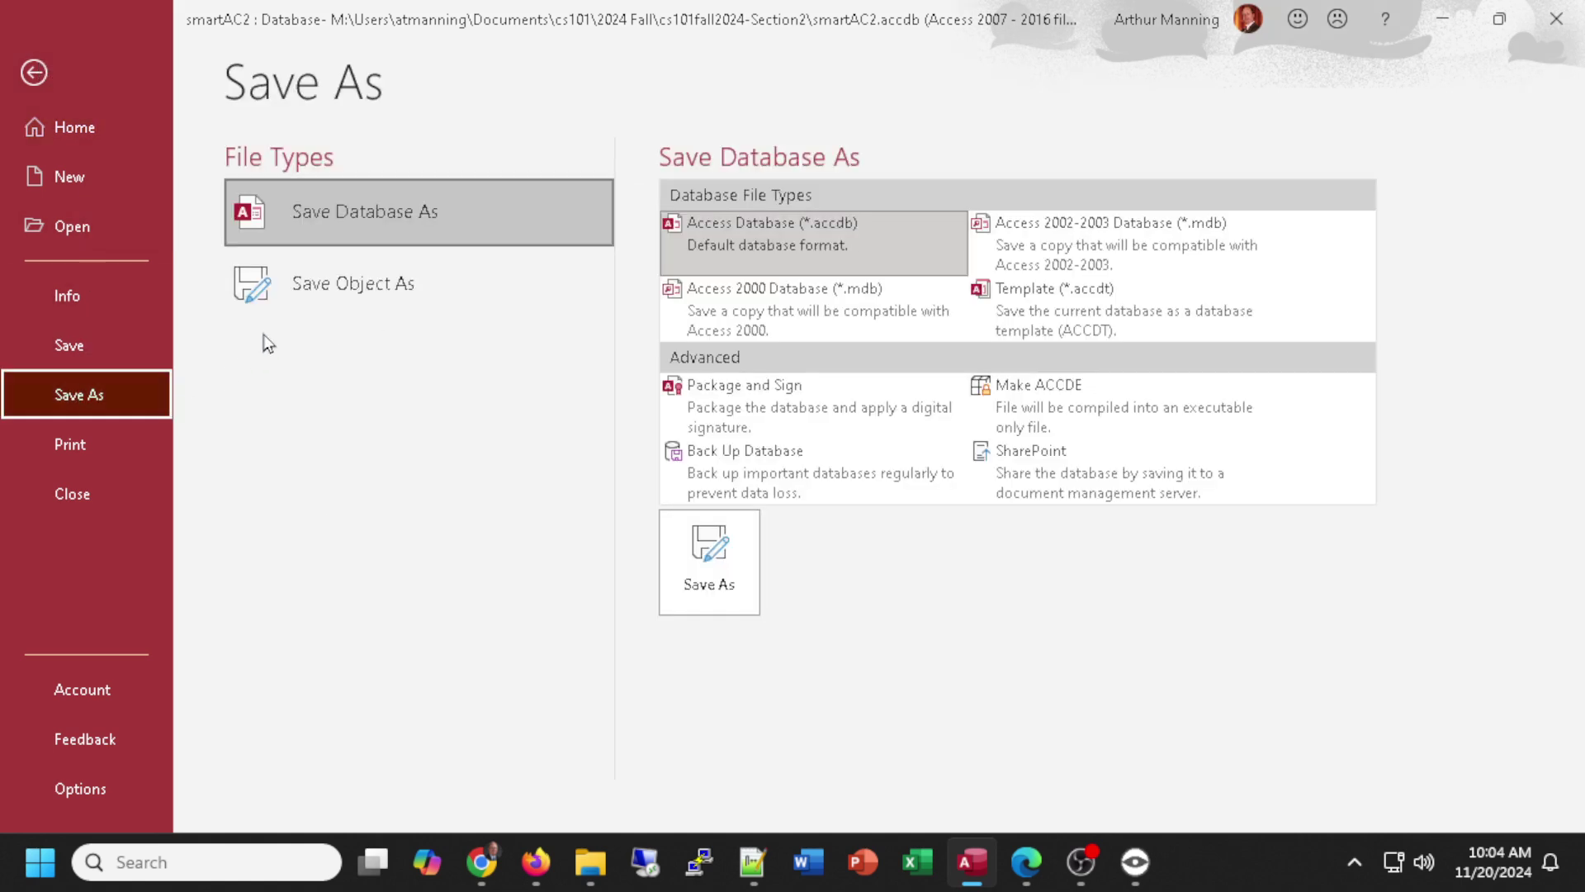
pyautogui.click(289, 286)
pyautogui.click(748, 446)
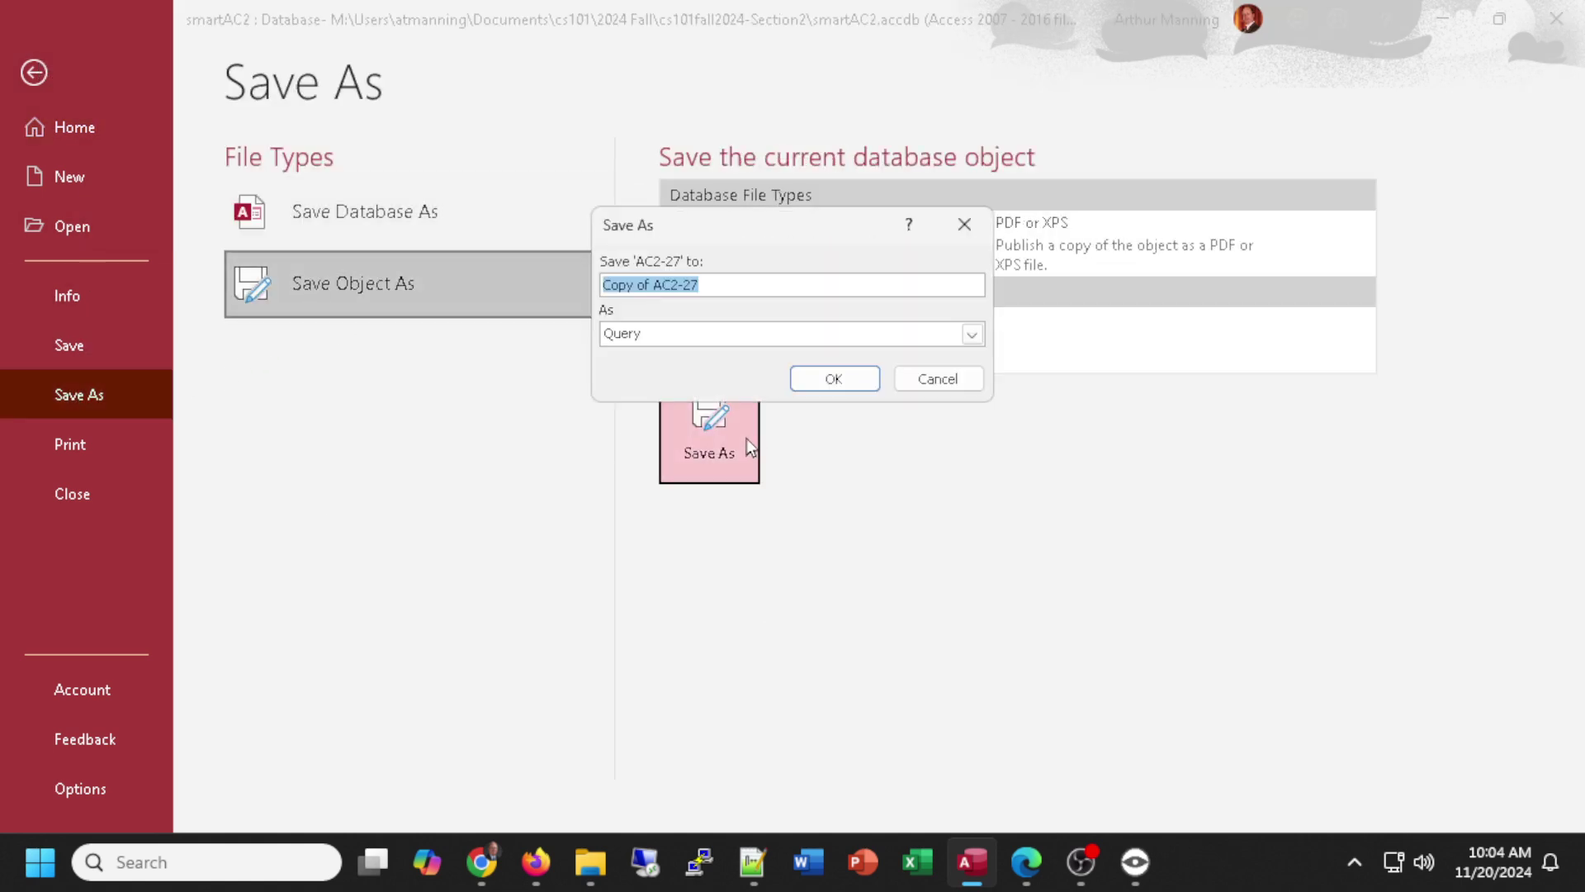
pyautogui.write('AC')
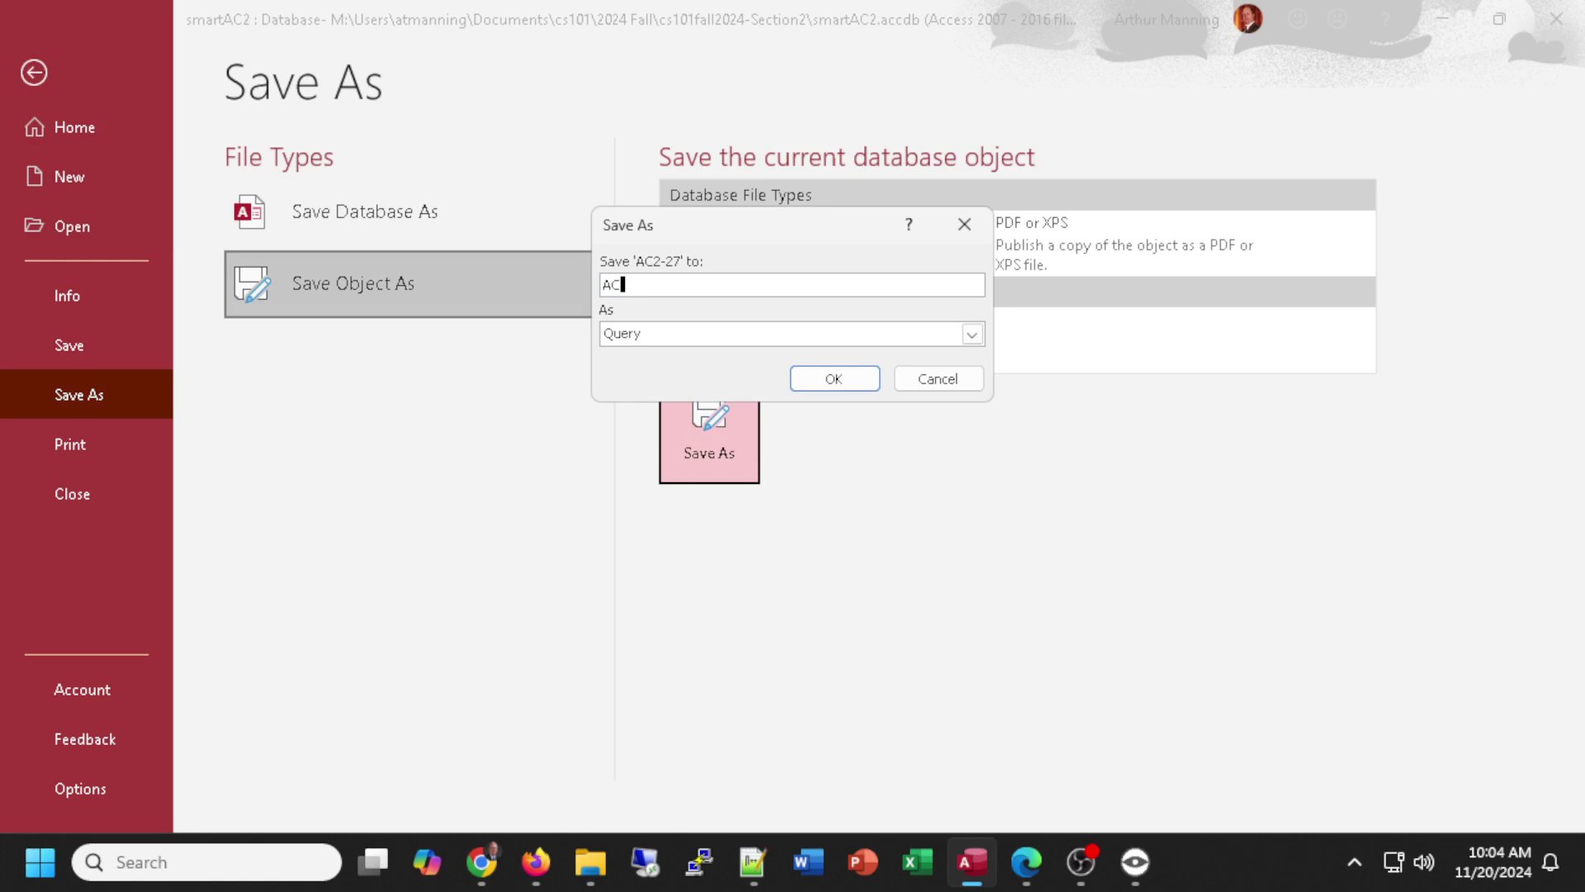
pyautogui.write('2-29 top values')
pyautogui.press('Return')
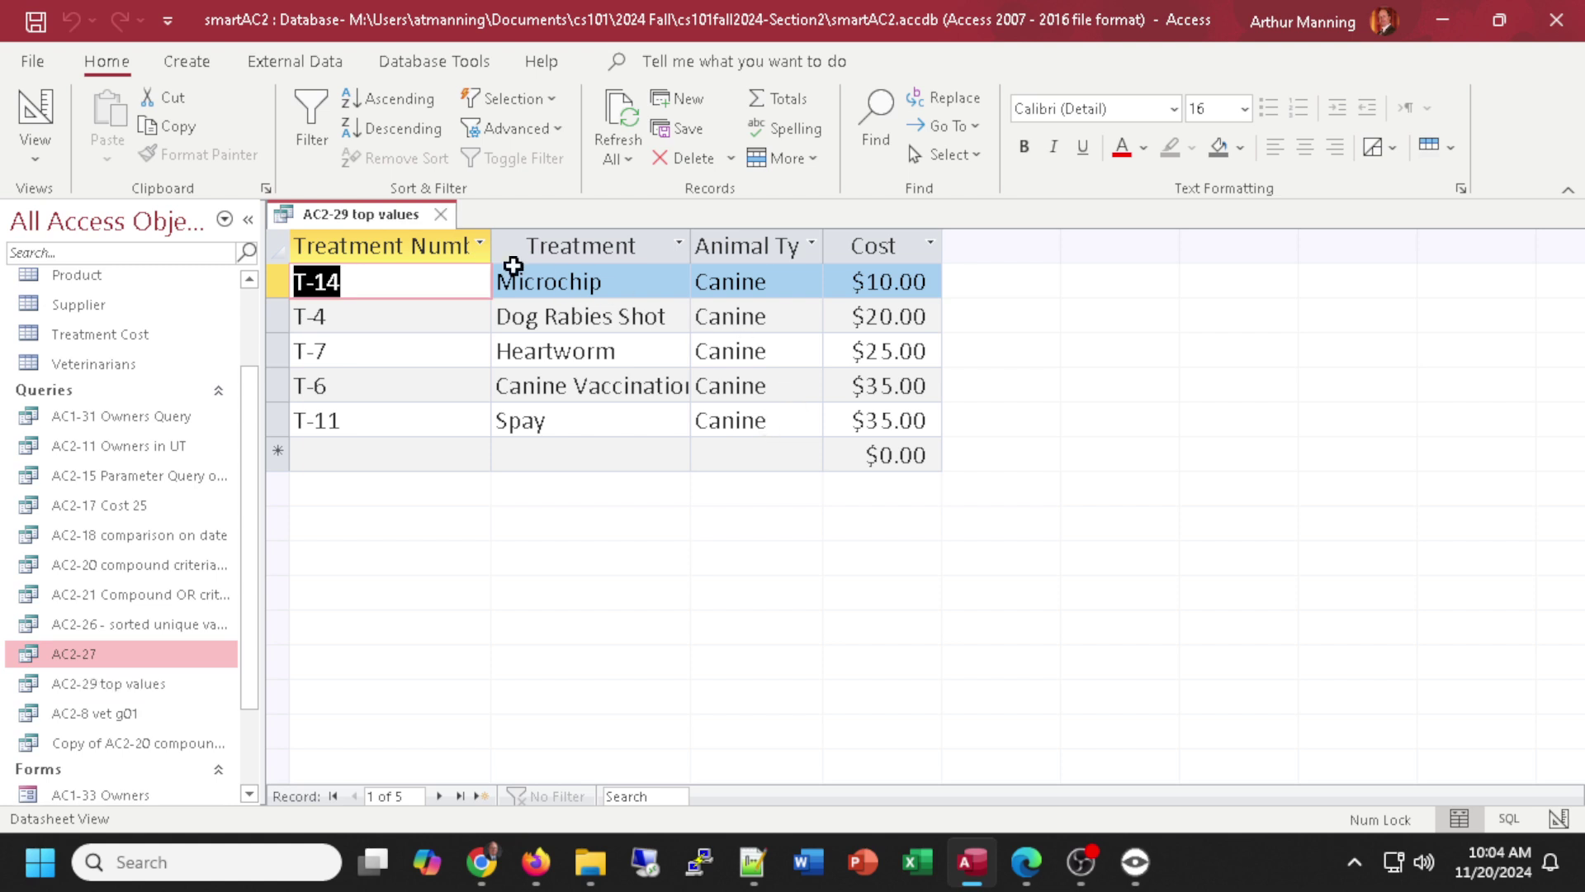
# Close the top values query and open the AC2-27 query in Design view.
pyautogui.click(441, 214)
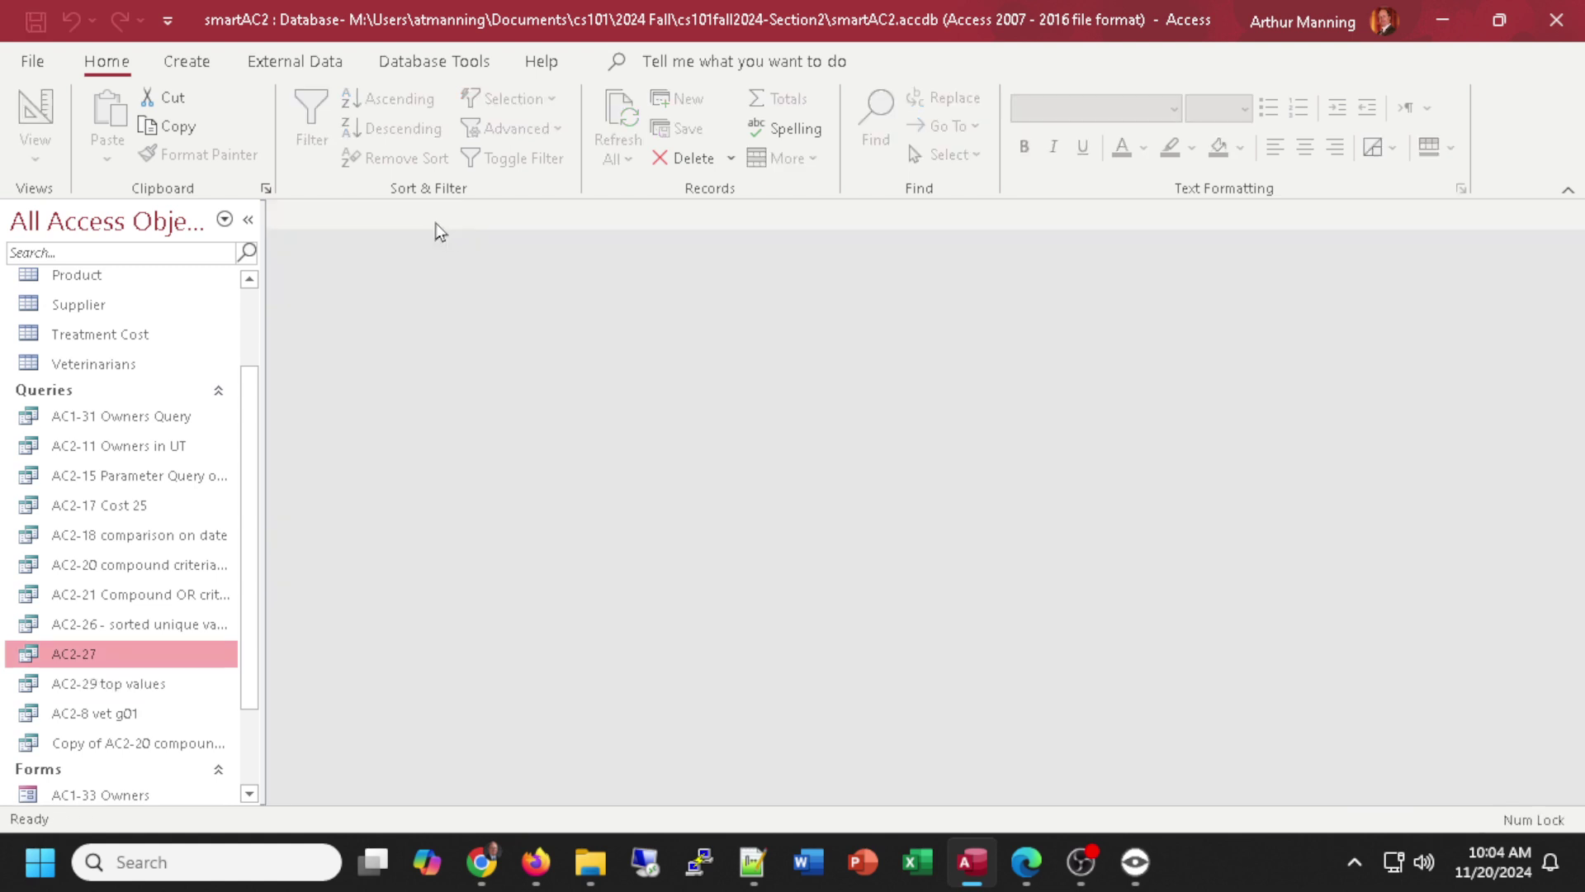
pyautogui.rightClick(89, 654)
pyautogui.click(151, 345)
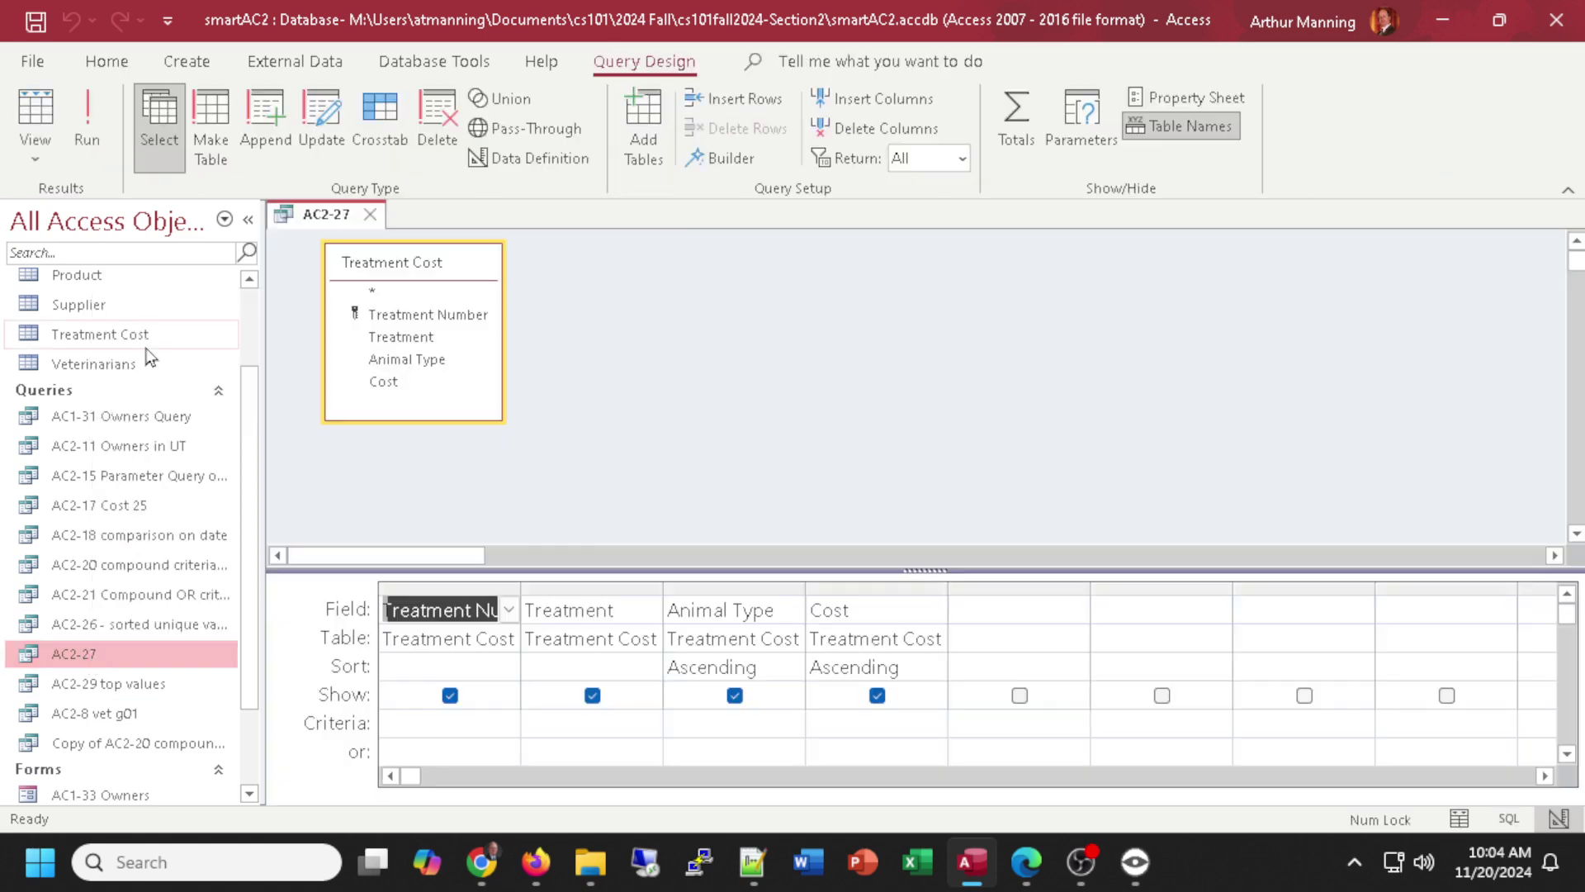
# Close the AC2-27 query, and review the design and records of the AC1-31 Owners Query before closing it.
pyautogui.click(369, 214)
pyautogui.rightClick(109, 416)
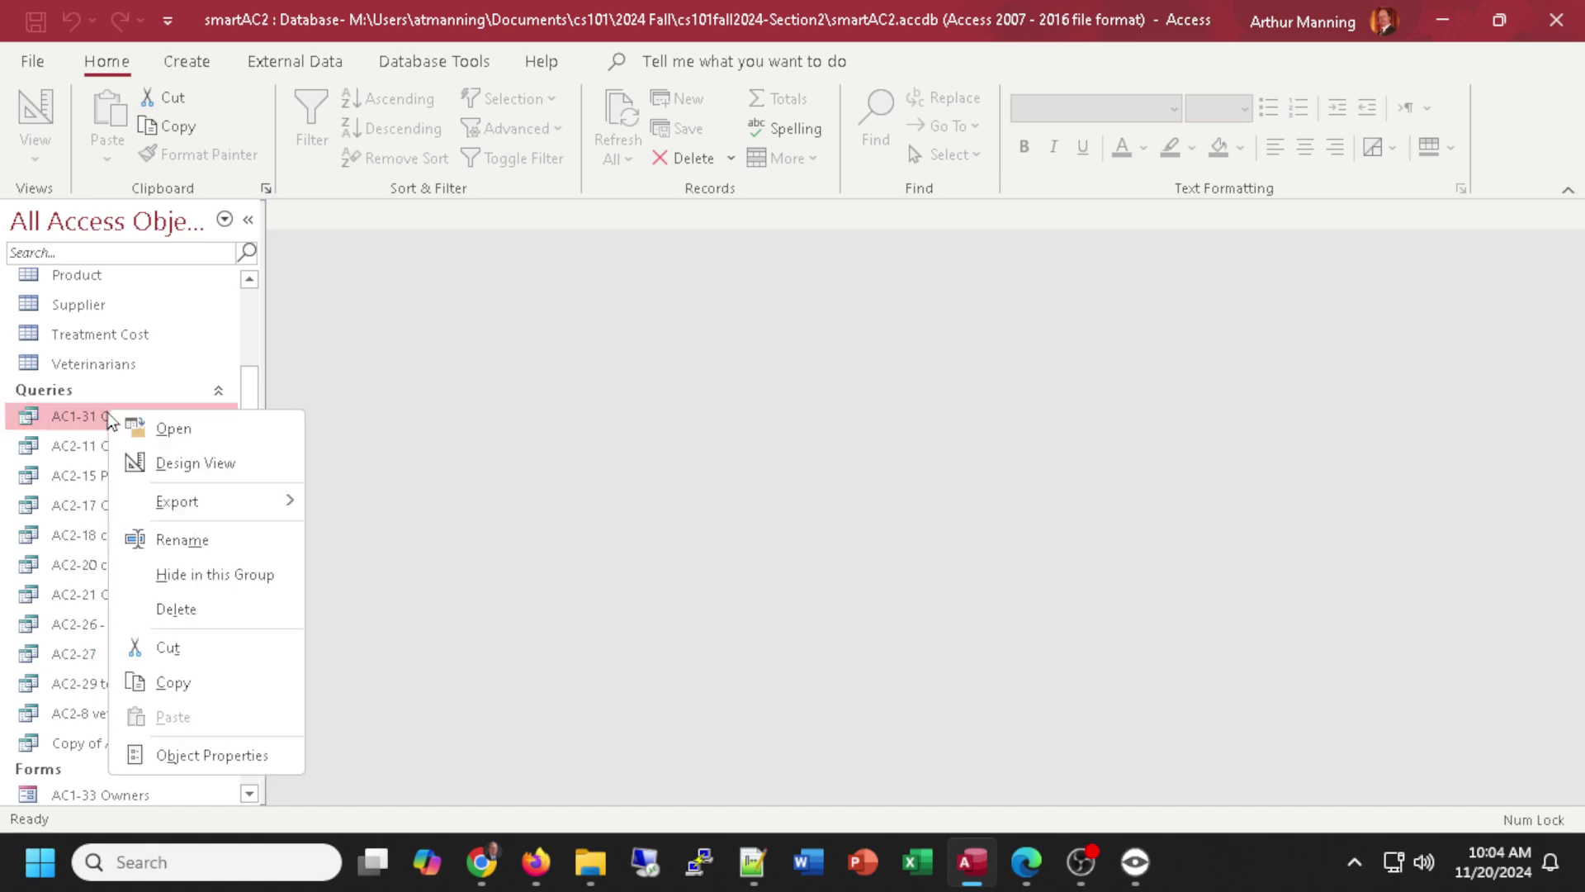
pyautogui.click(177, 458)
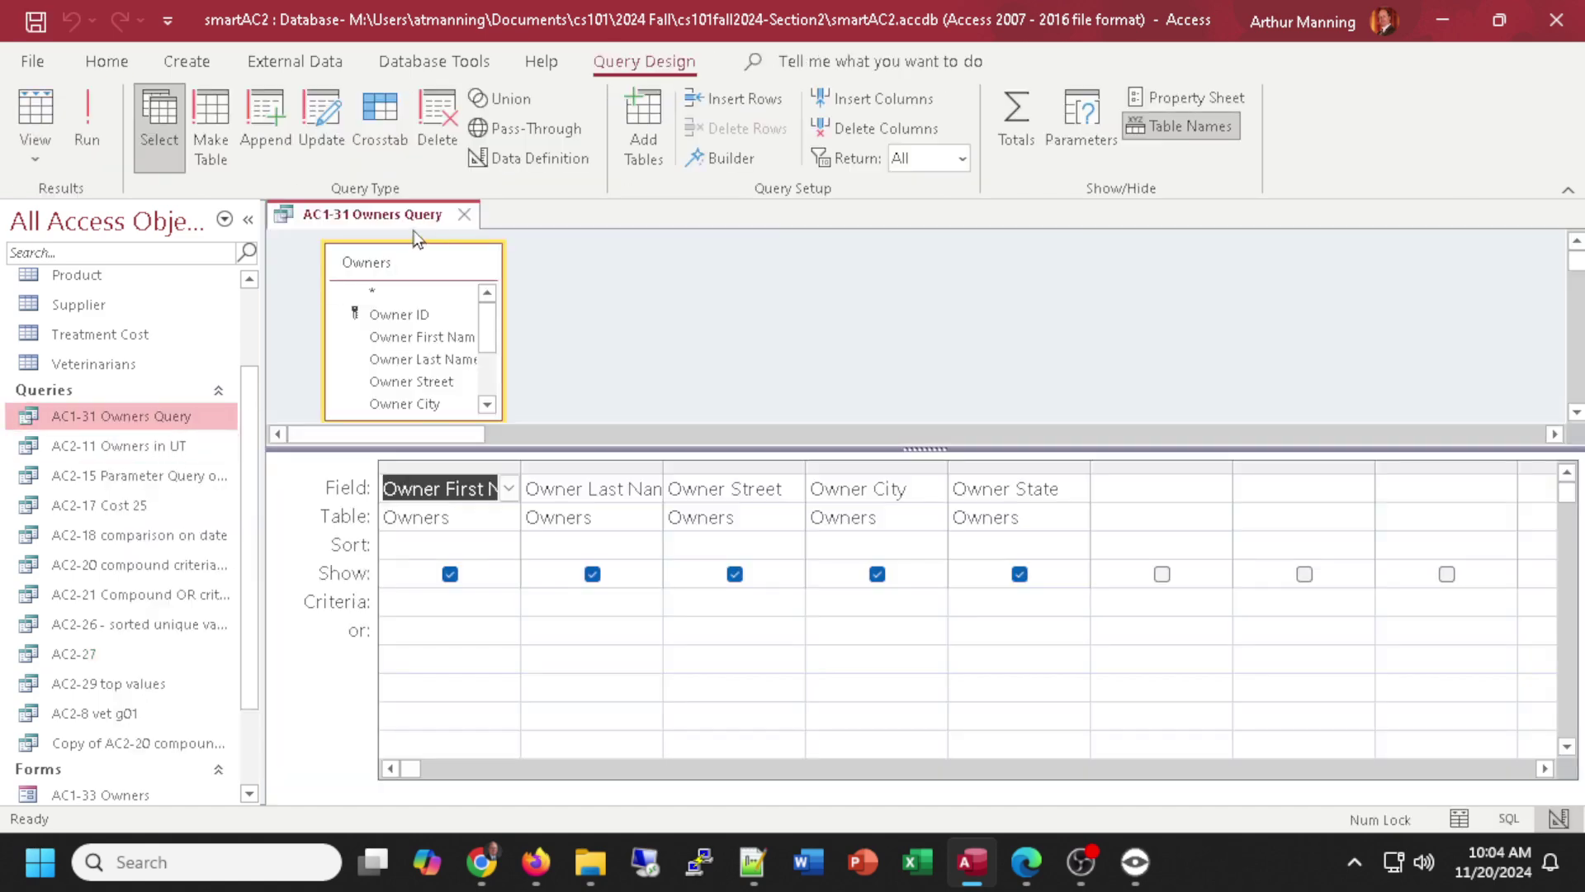
pyautogui.click(35, 116)
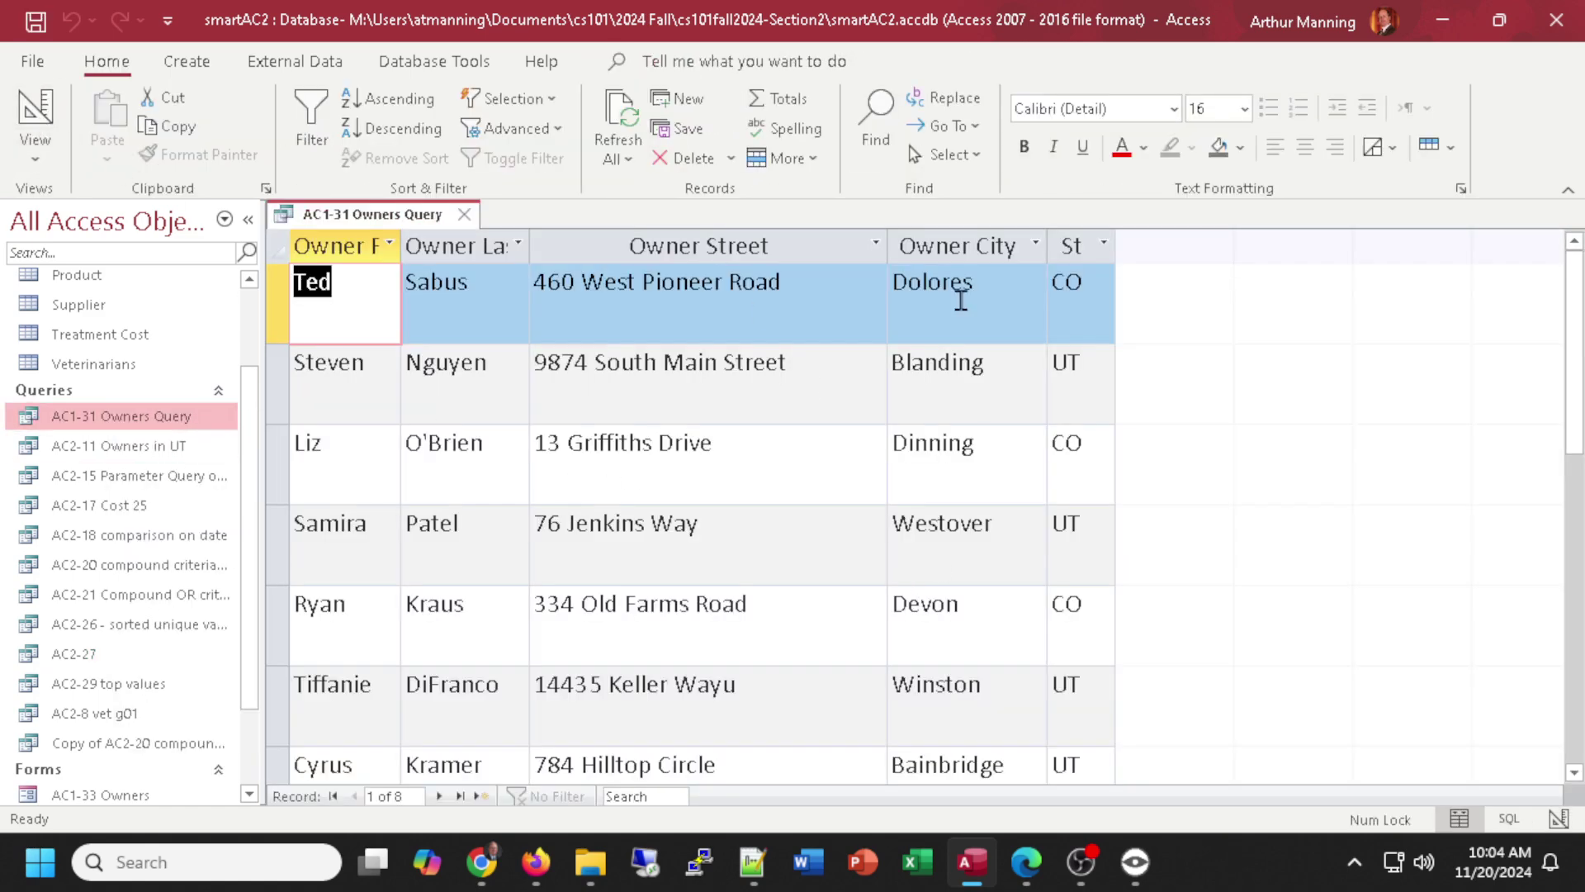
pyautogui.click(464, 217)
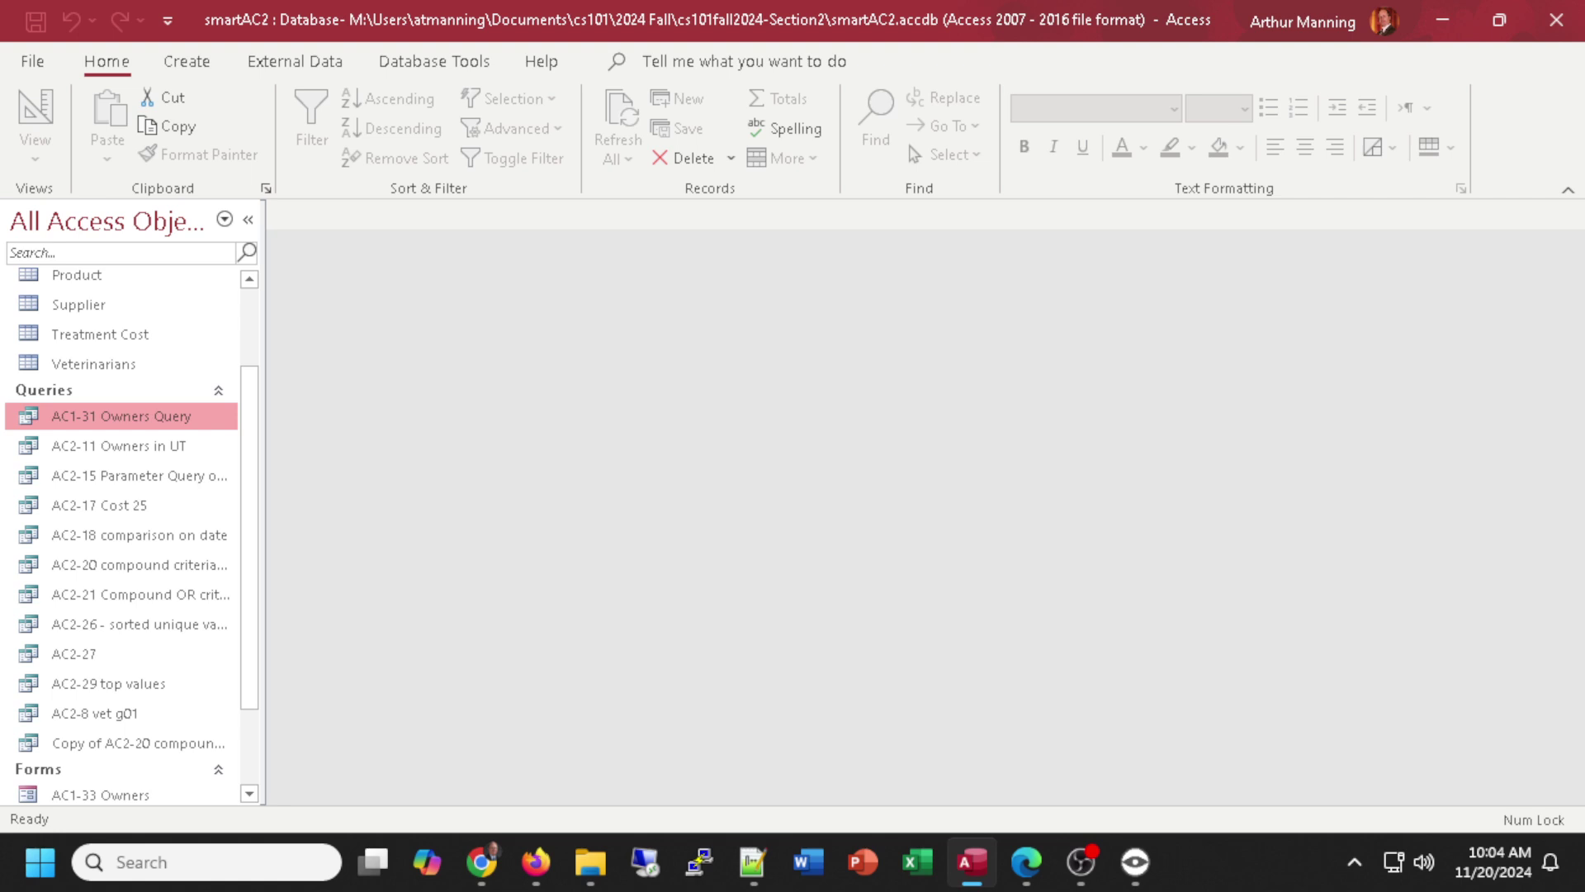
pyautogui.hotkey('alt', 'Tab')
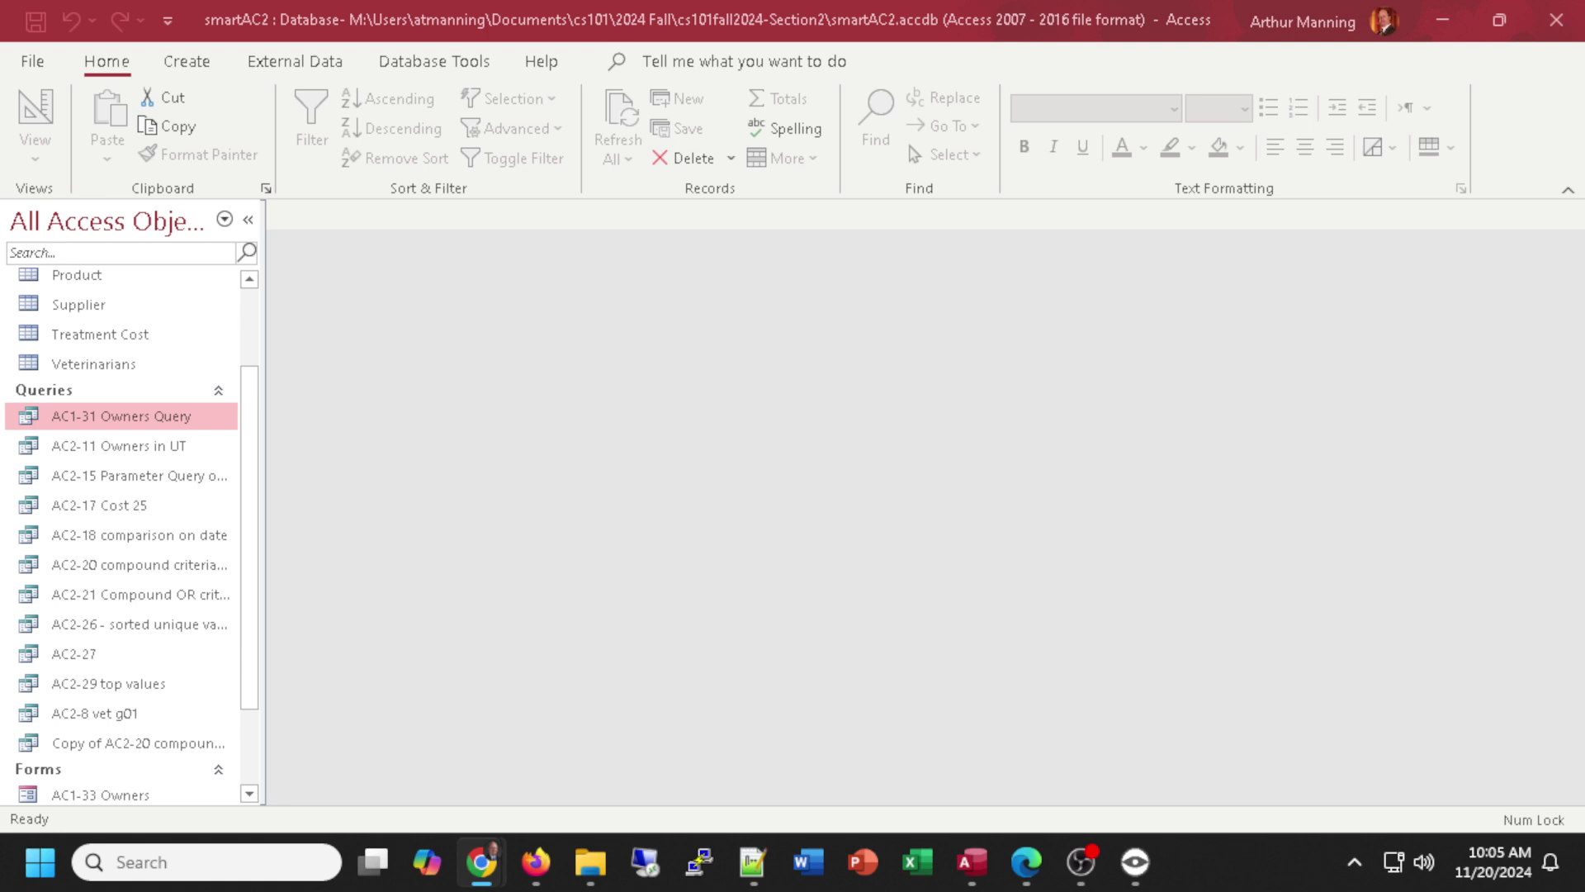
# Create a new query in Design view with the Appointments and Treatment Cost tables, enlarging the Appointments field list to show all its fields.
pyautogui.click(192, 64)
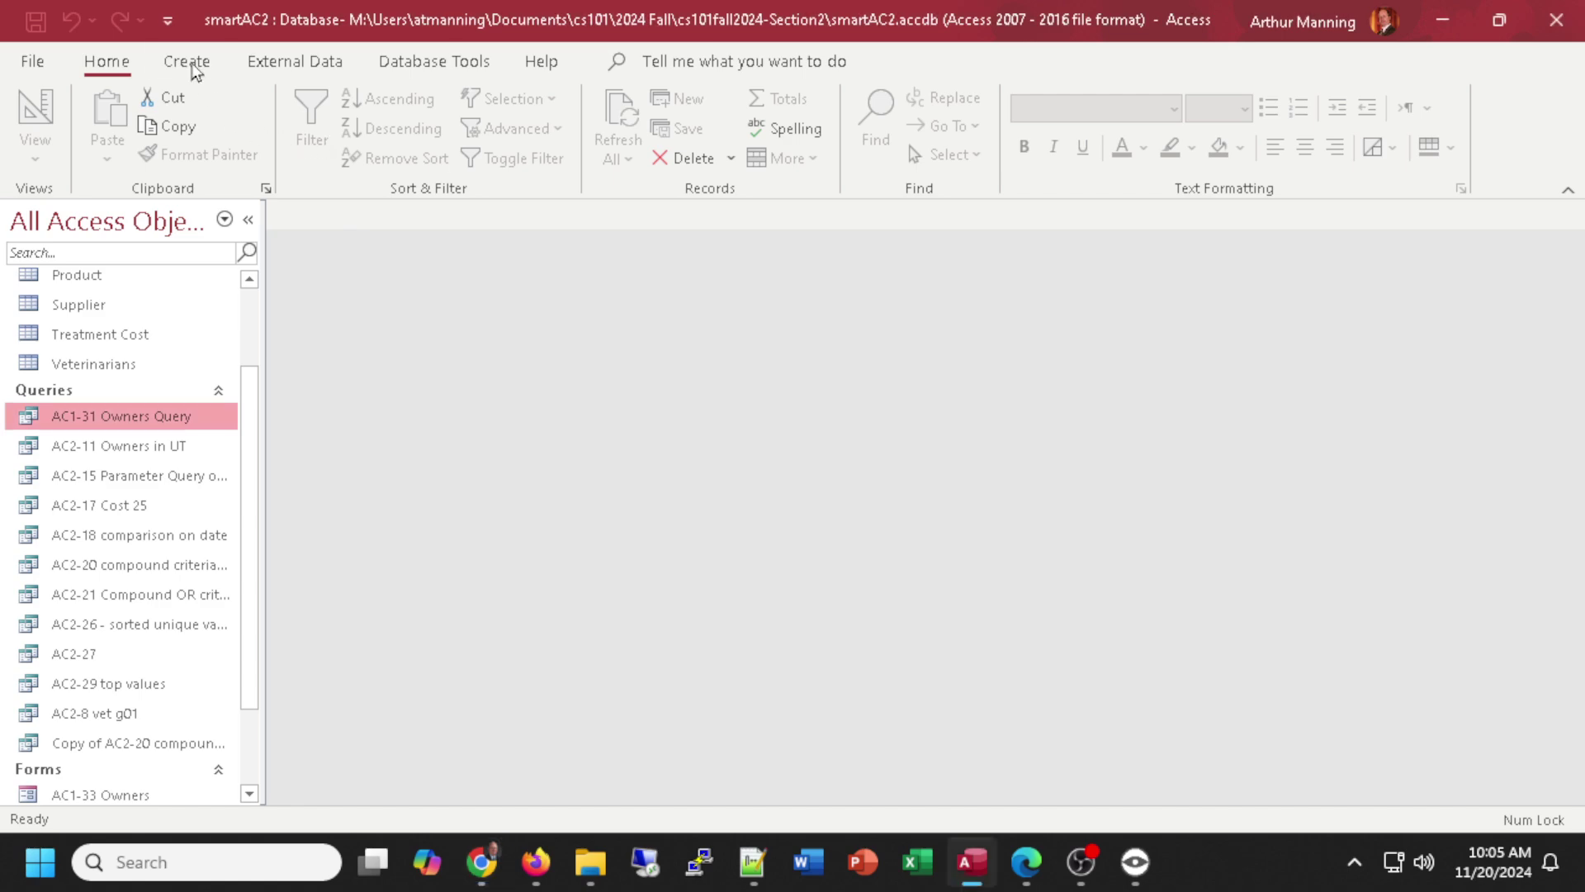
pyautogui.click(190, 63)
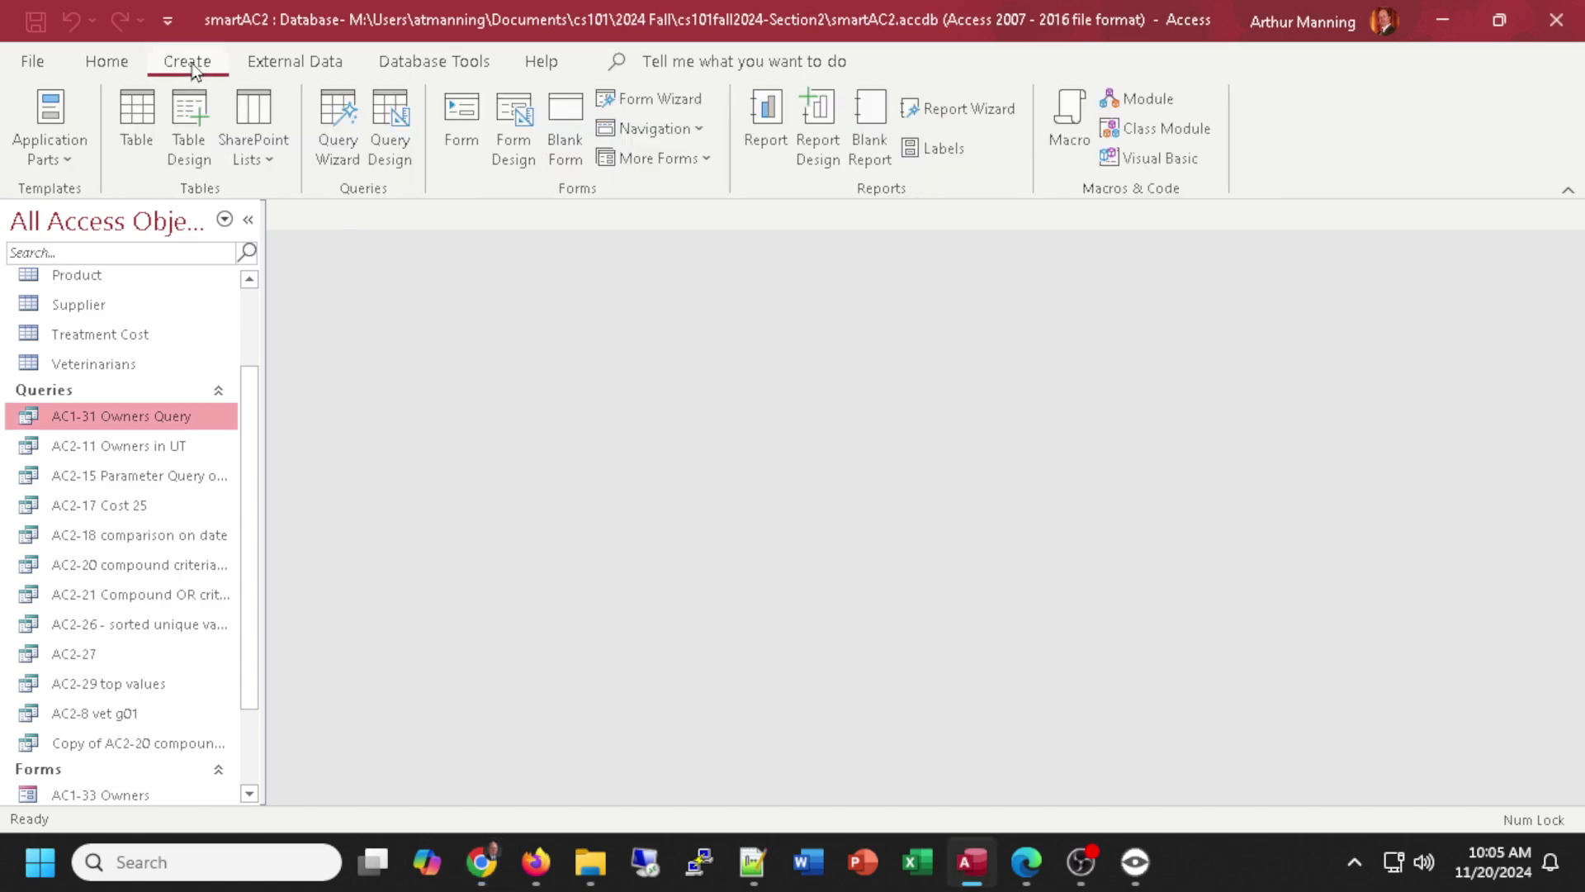
pyautogui.click(388, 115)
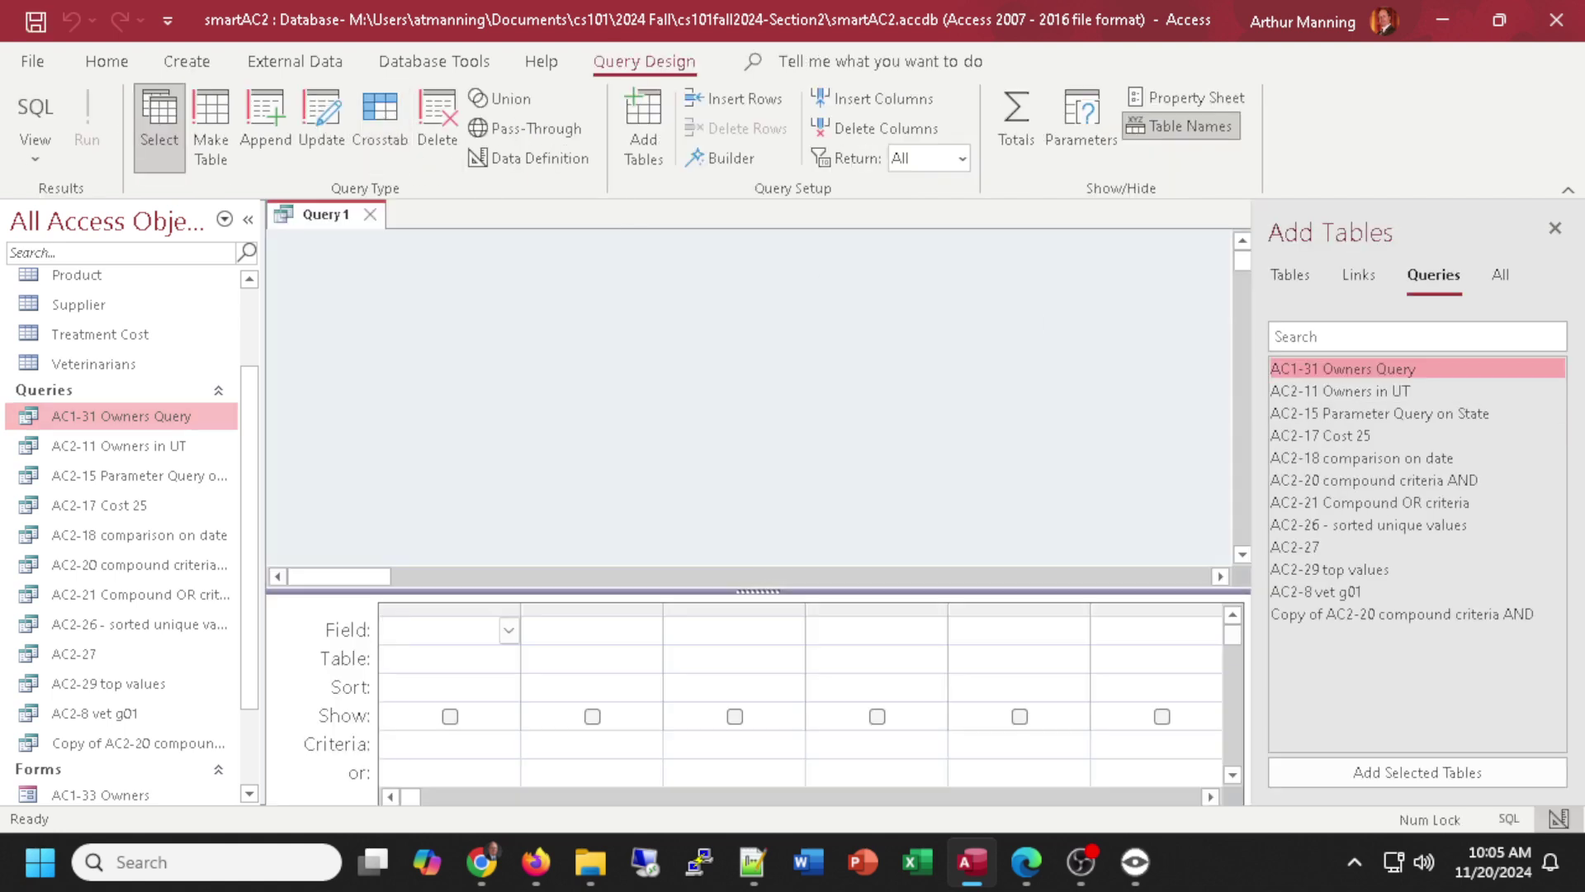
pyautogui.click(1292, 278)
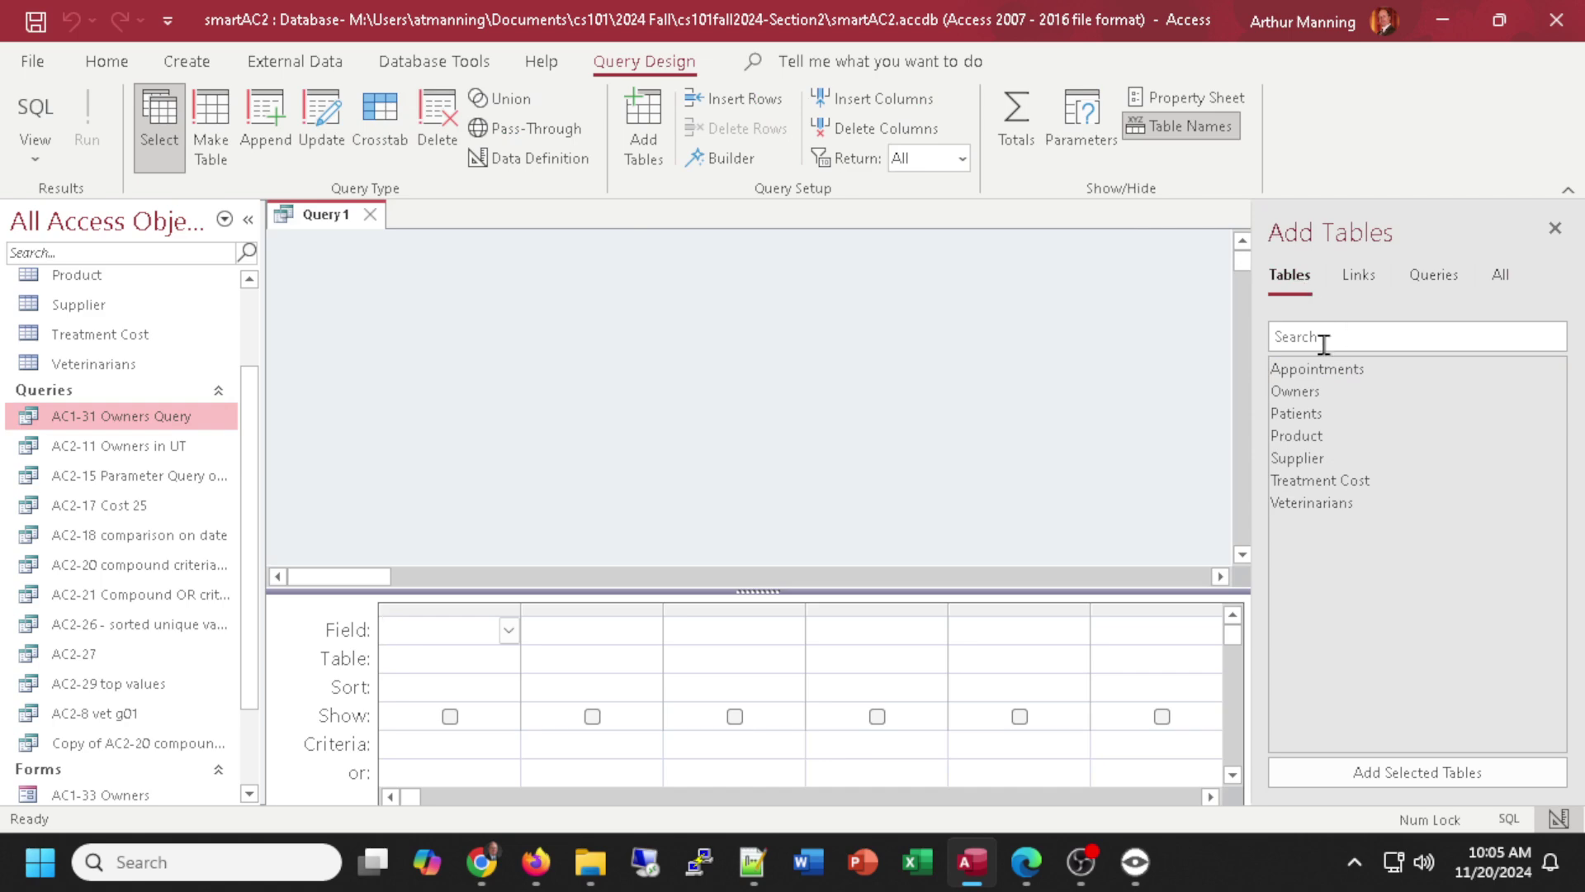
pyautogui.click(1316, 373)
pyautogui.doubleClick(1316, 373)
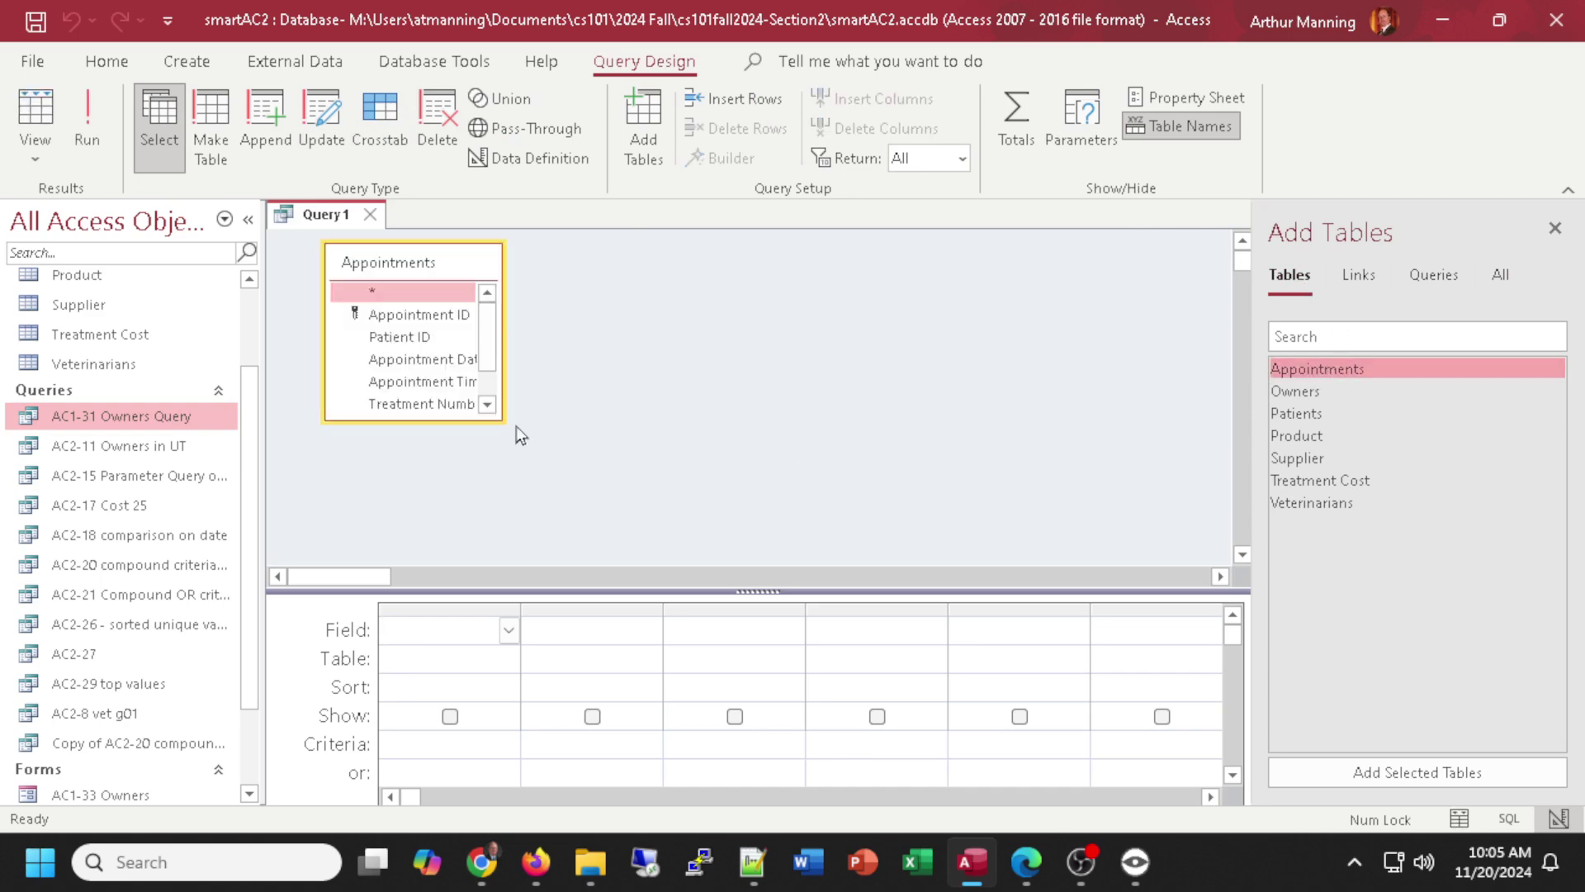
pyautogui.moveTo(502, 419); pyautogui.dragTo(547, 501)
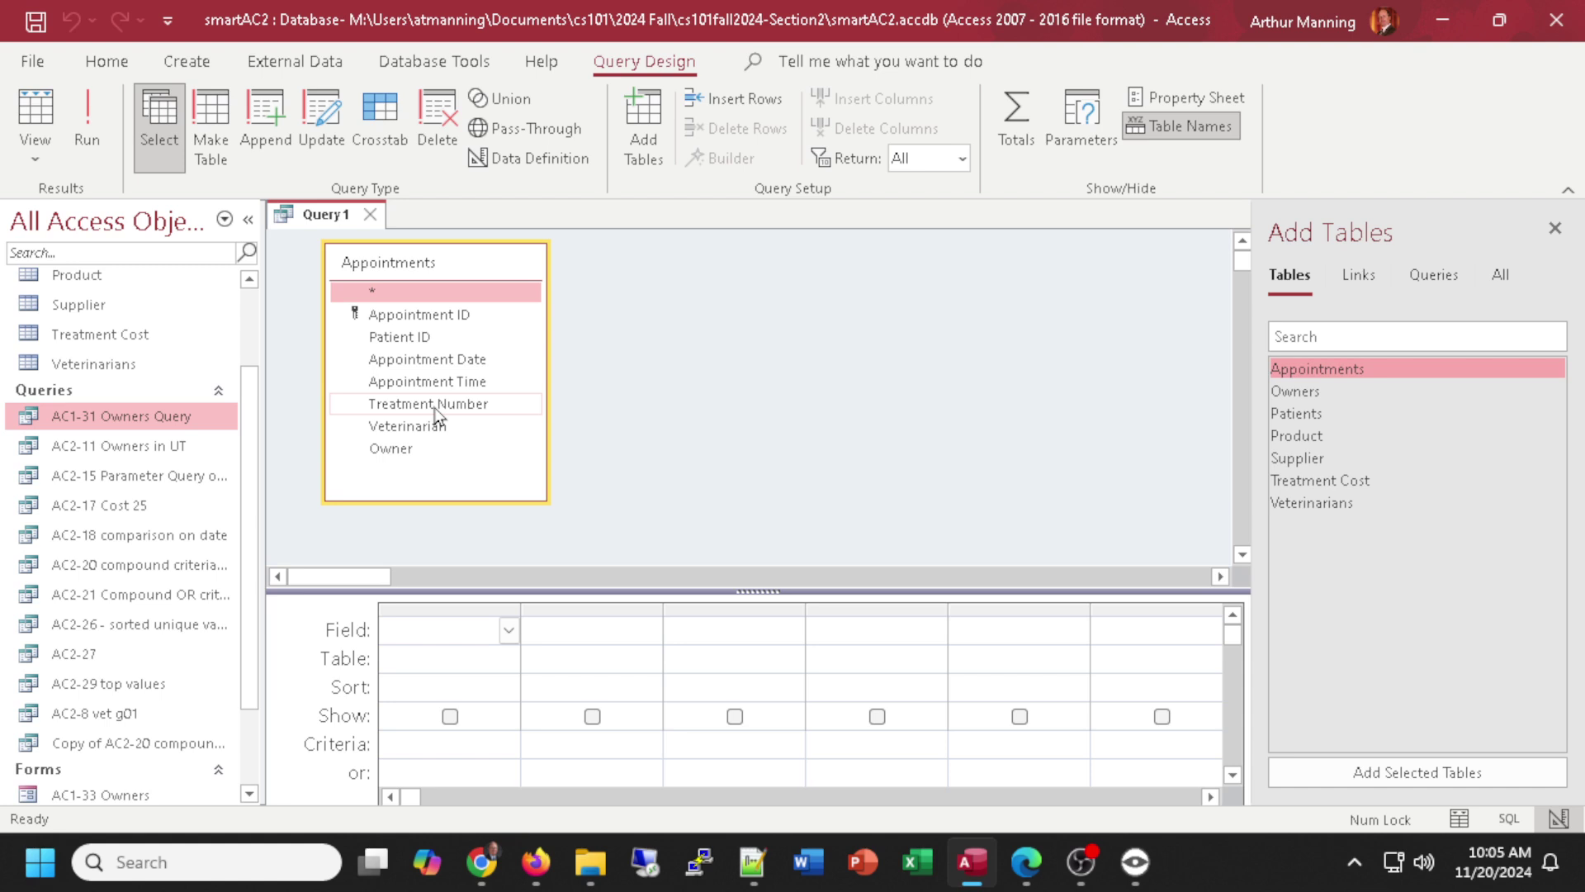
pyautogui.doubleClick(1299, 479)
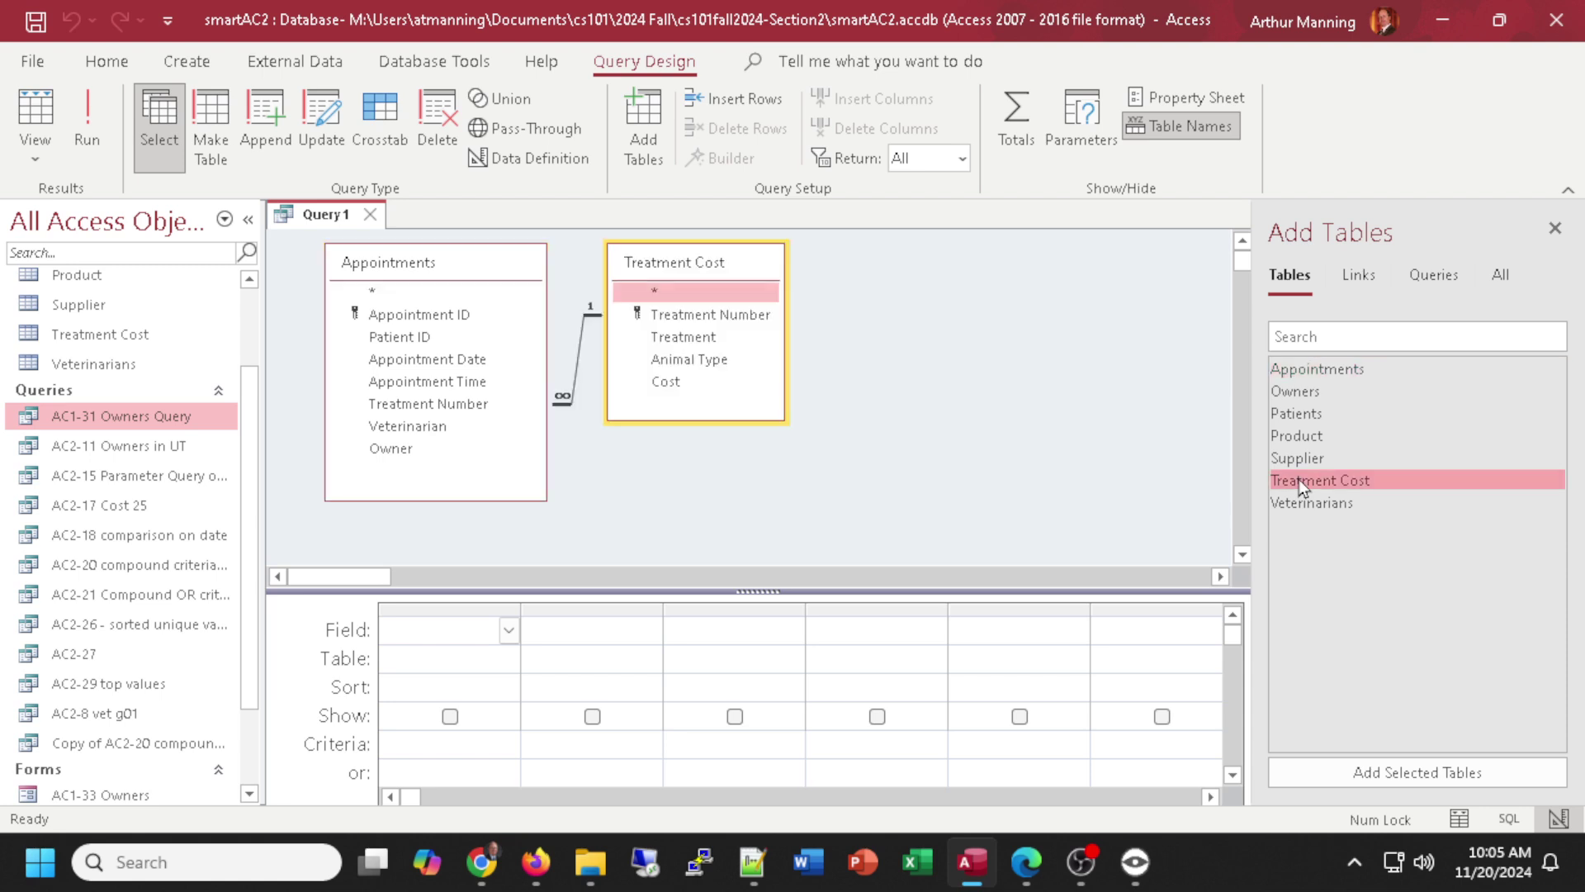
pyautogui.click(1555, 228)
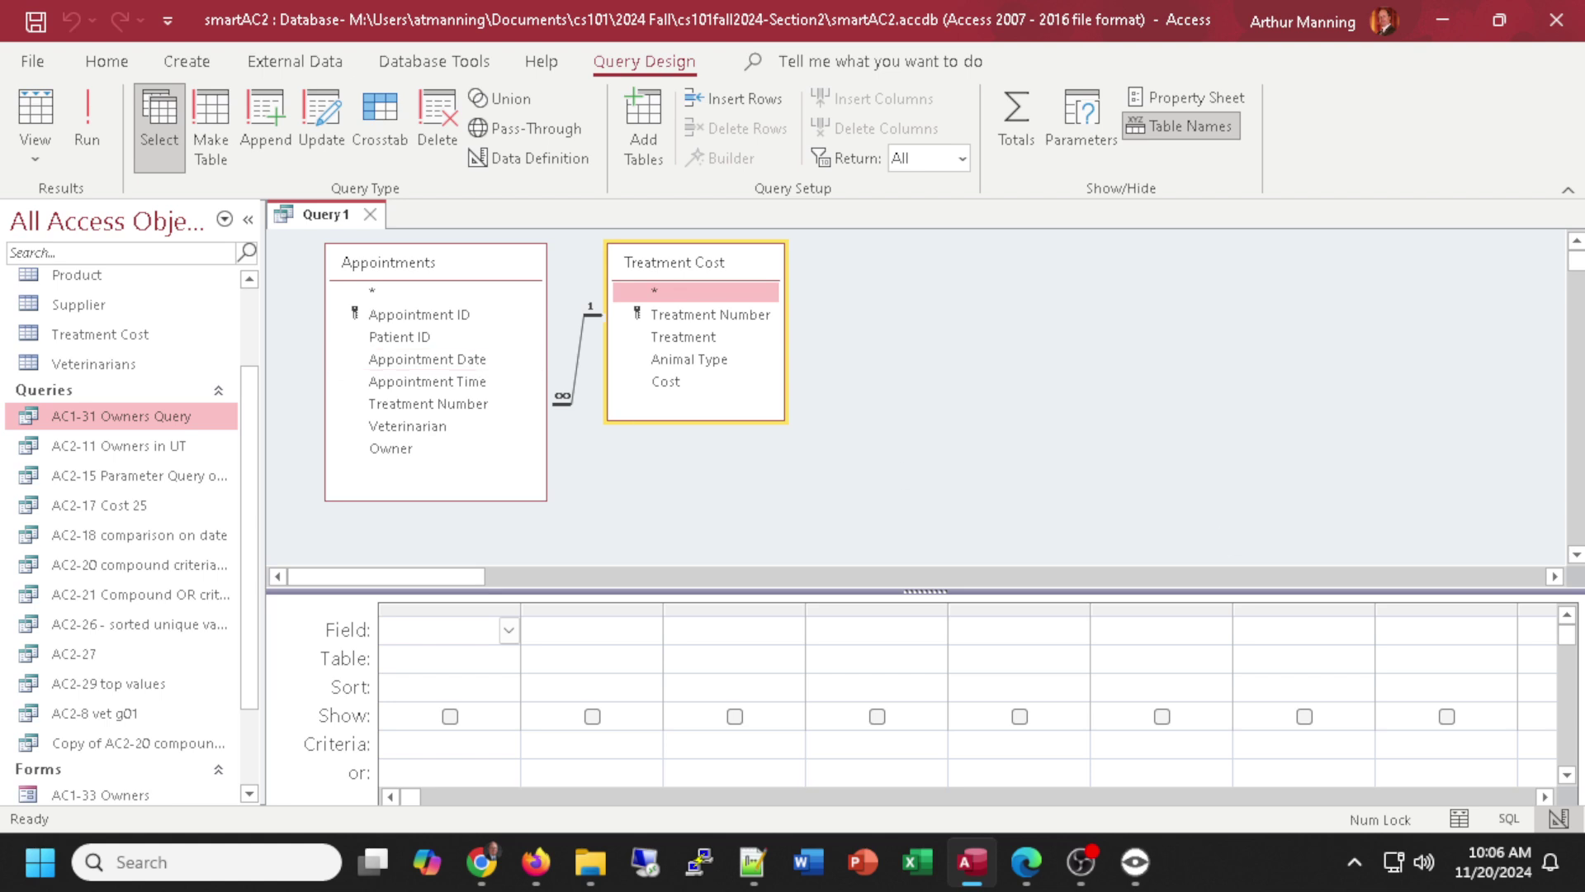
# Add the Appointment Date field from Appointments and the Treatment, Animal Type and Cost fields from Treatment Cost to the query.
pyautogui.hotkey('alt', 'Tab')
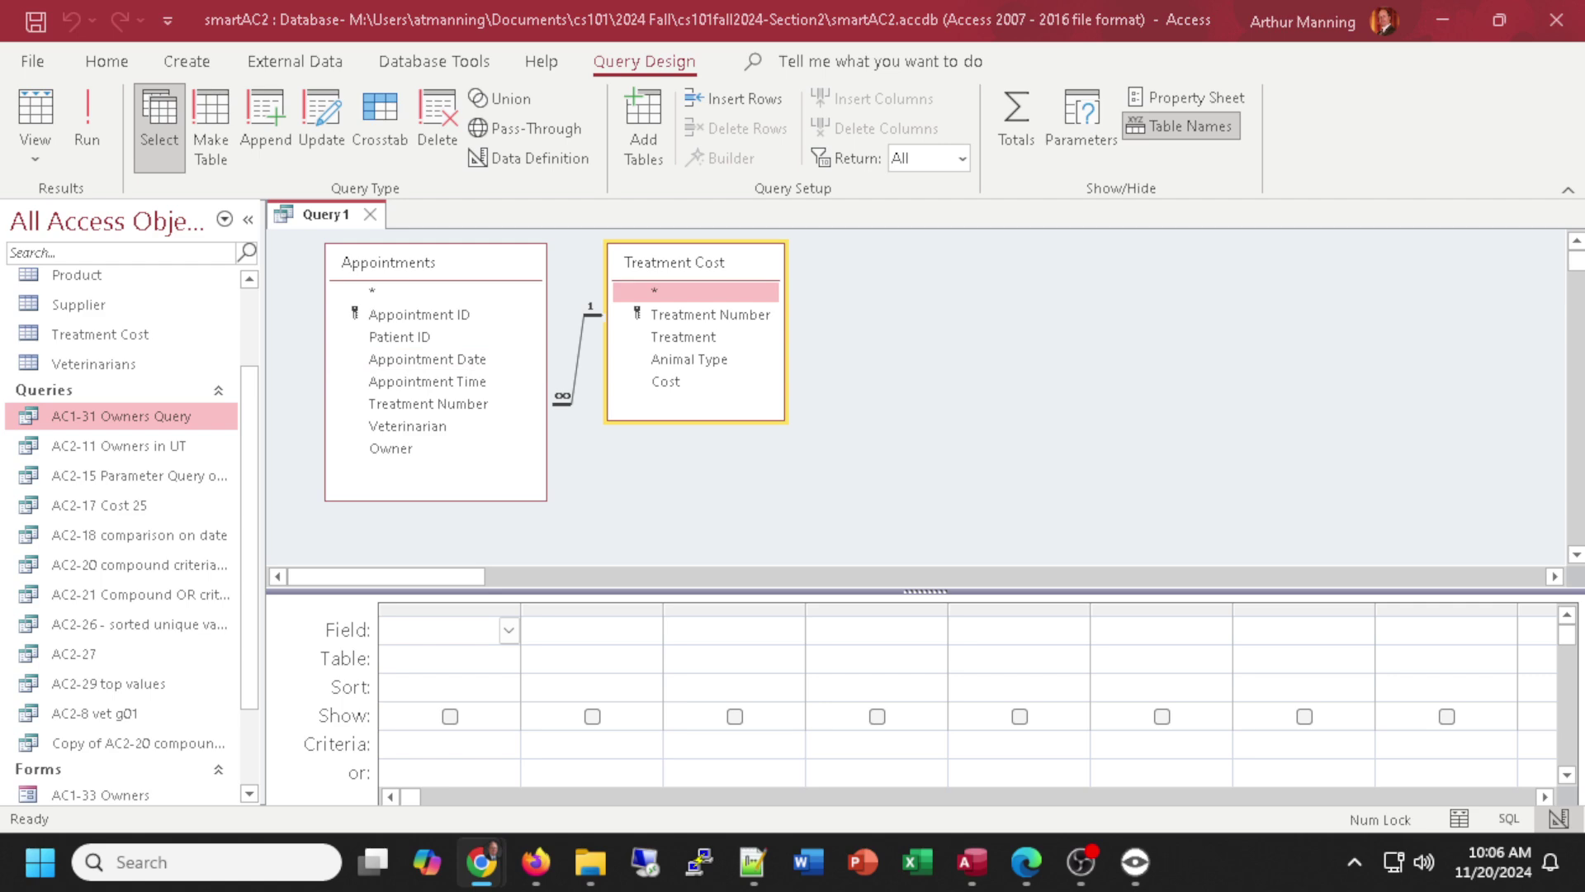
pyautogui.doubleClick(453, 361)
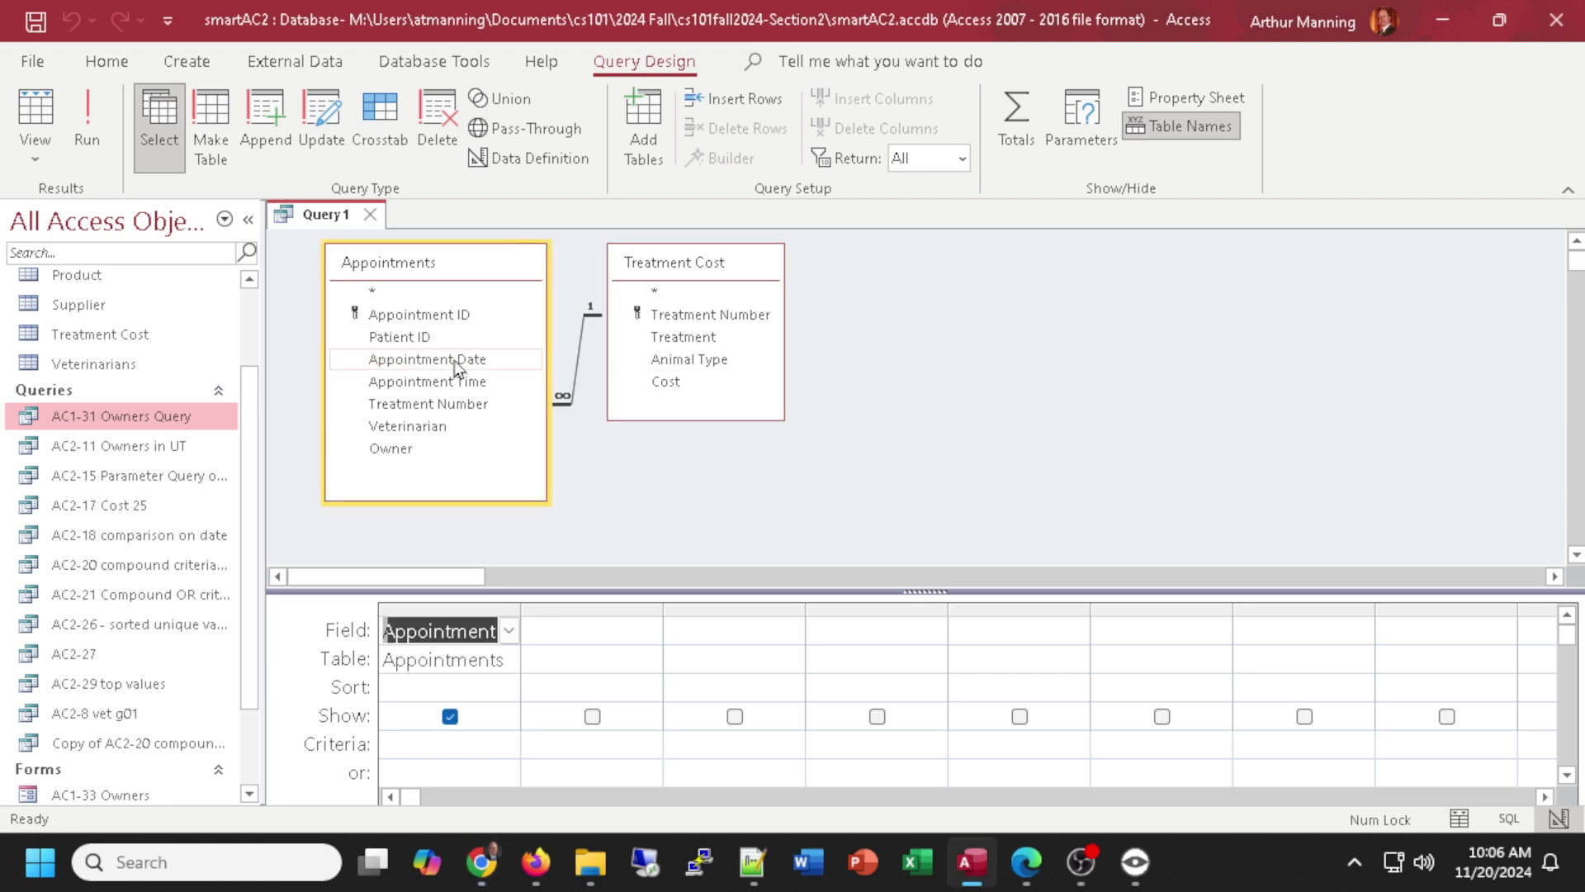
pyautogui.doubleClick(684, 337)
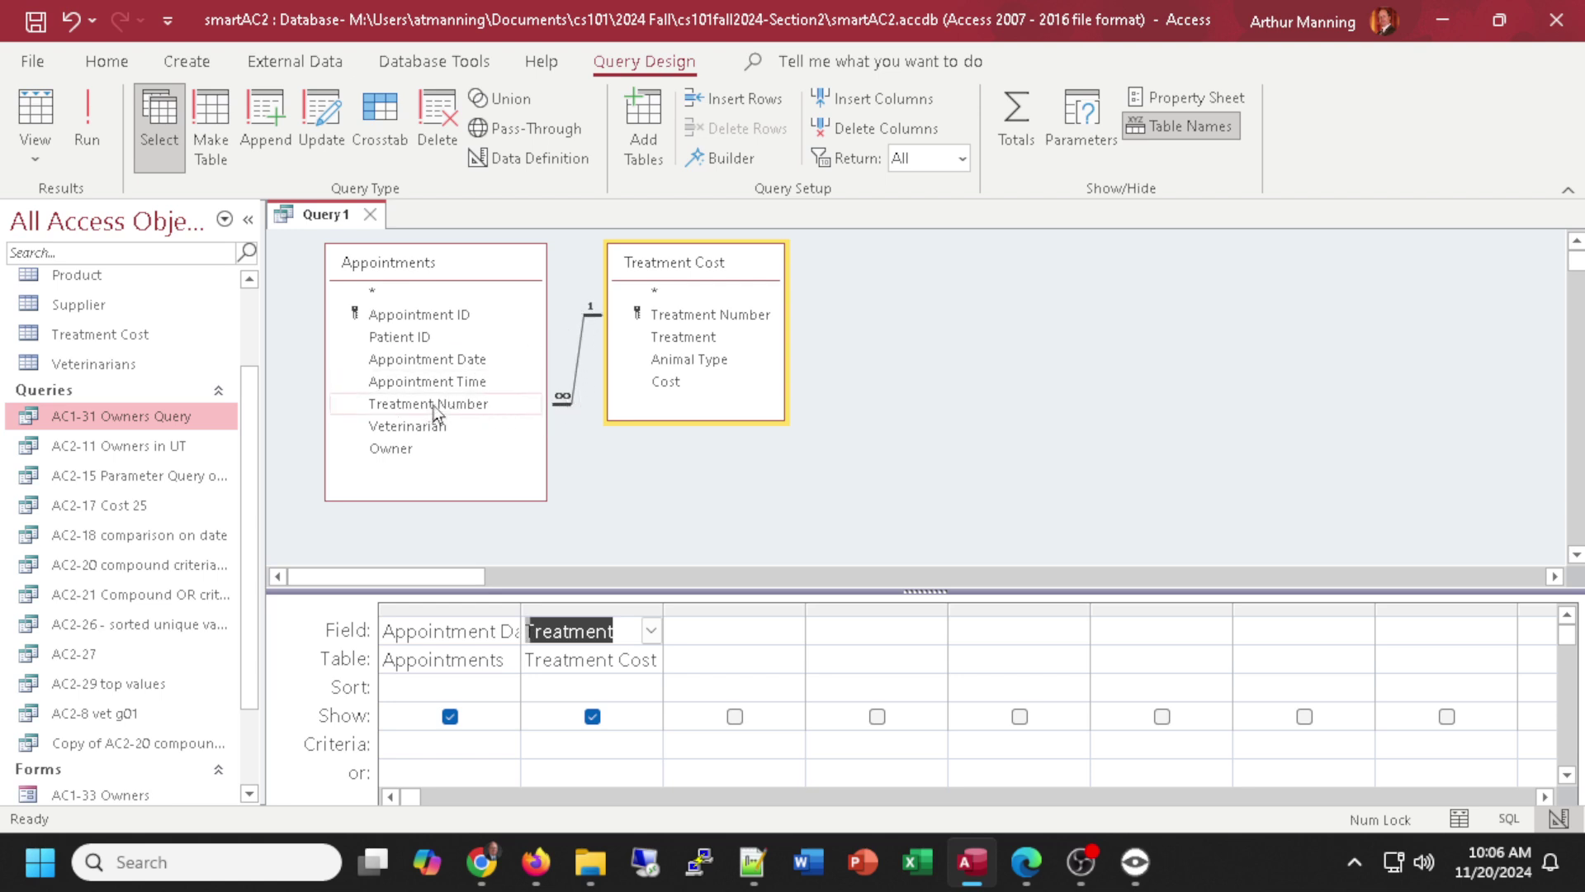
pyautogui.doubleClick(708, 364)
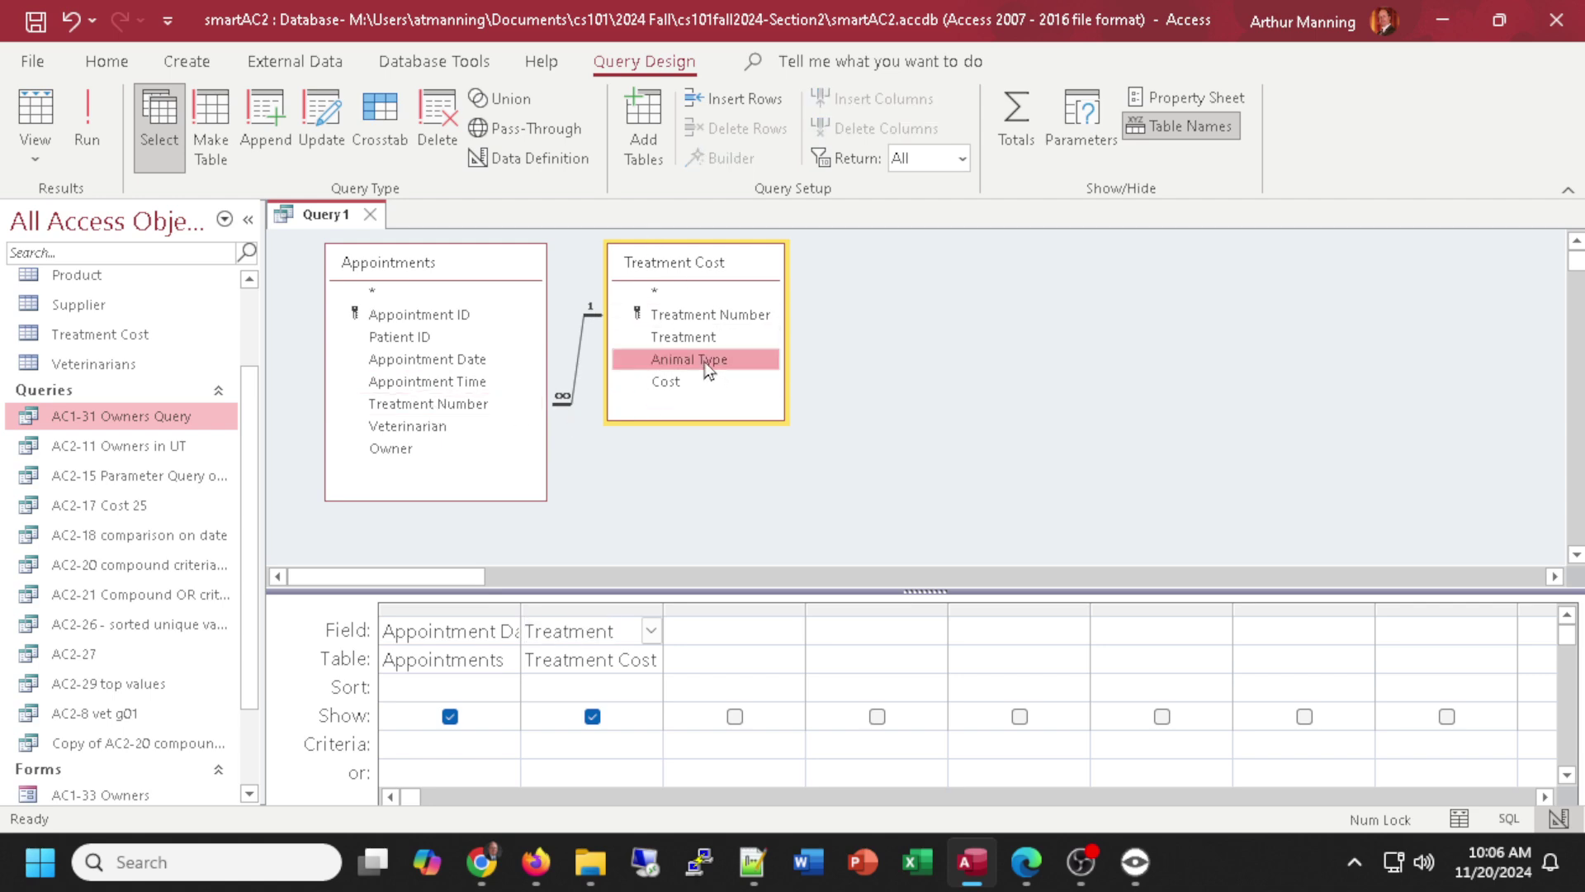
pyautogui.doubleClick(669, 388)
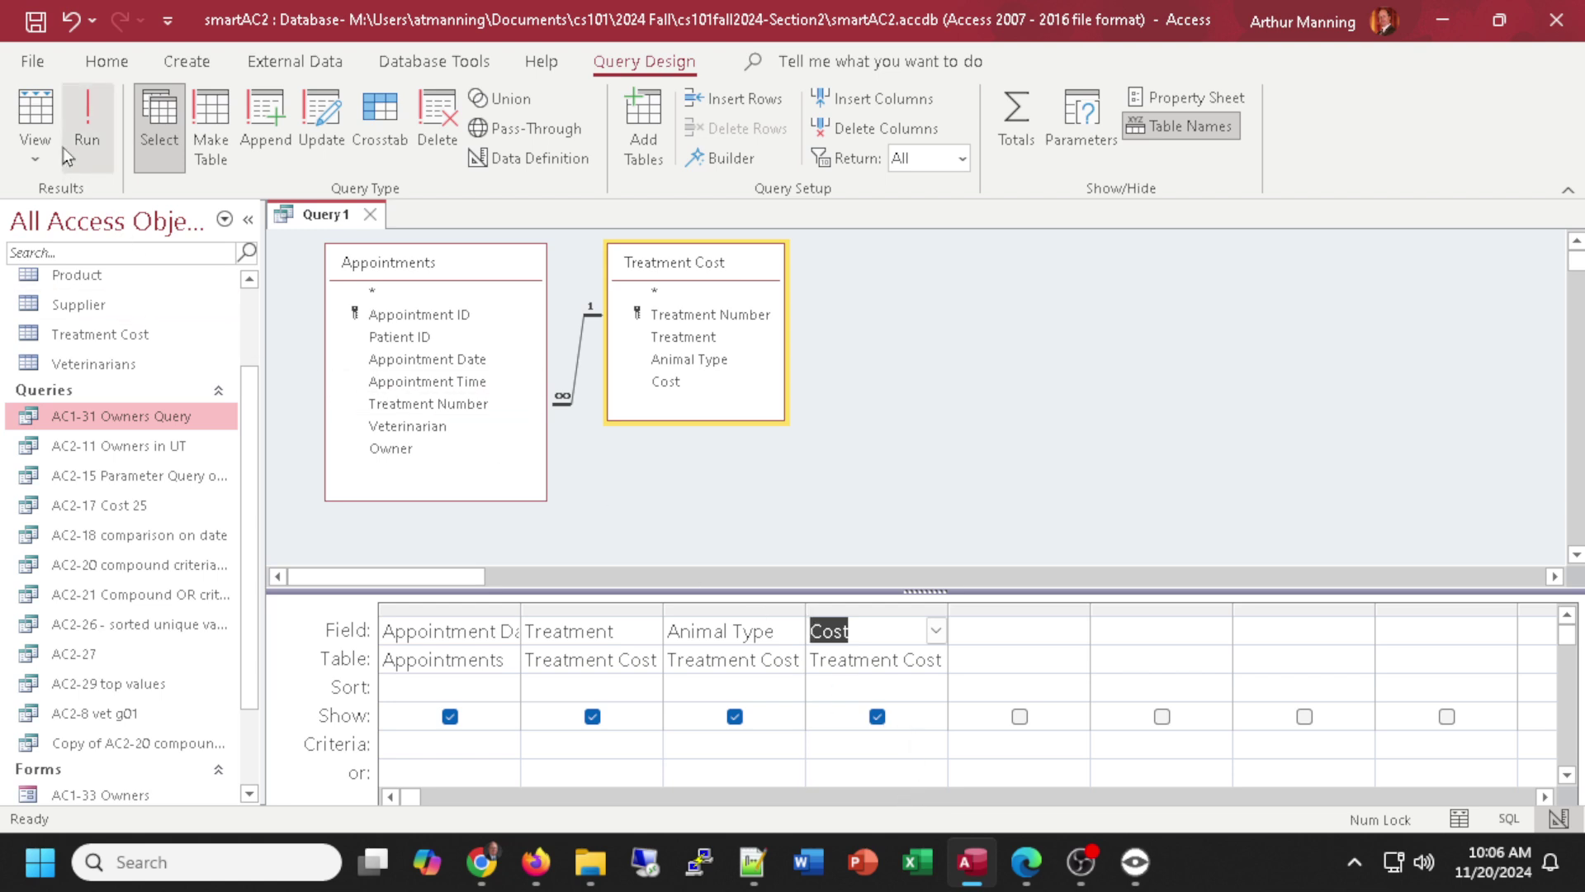
# Display the query results and widen the Treatment, Appointment Date and Animal Type columns to fit their contents.
pyautogui.click(51, 120)
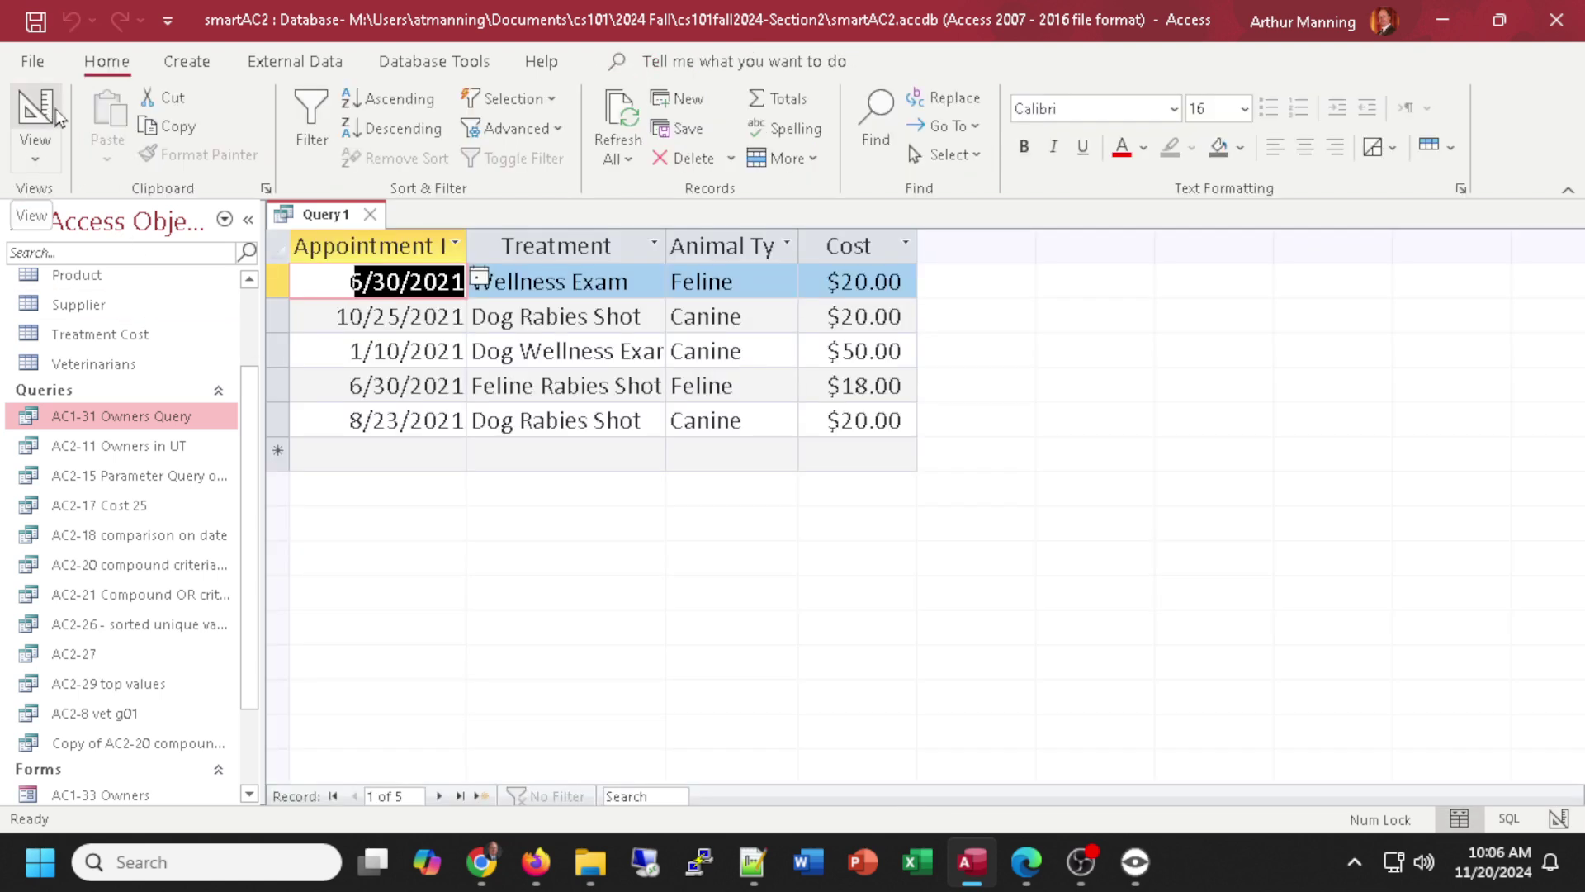
pyautogui.doubleClick(667, 248)
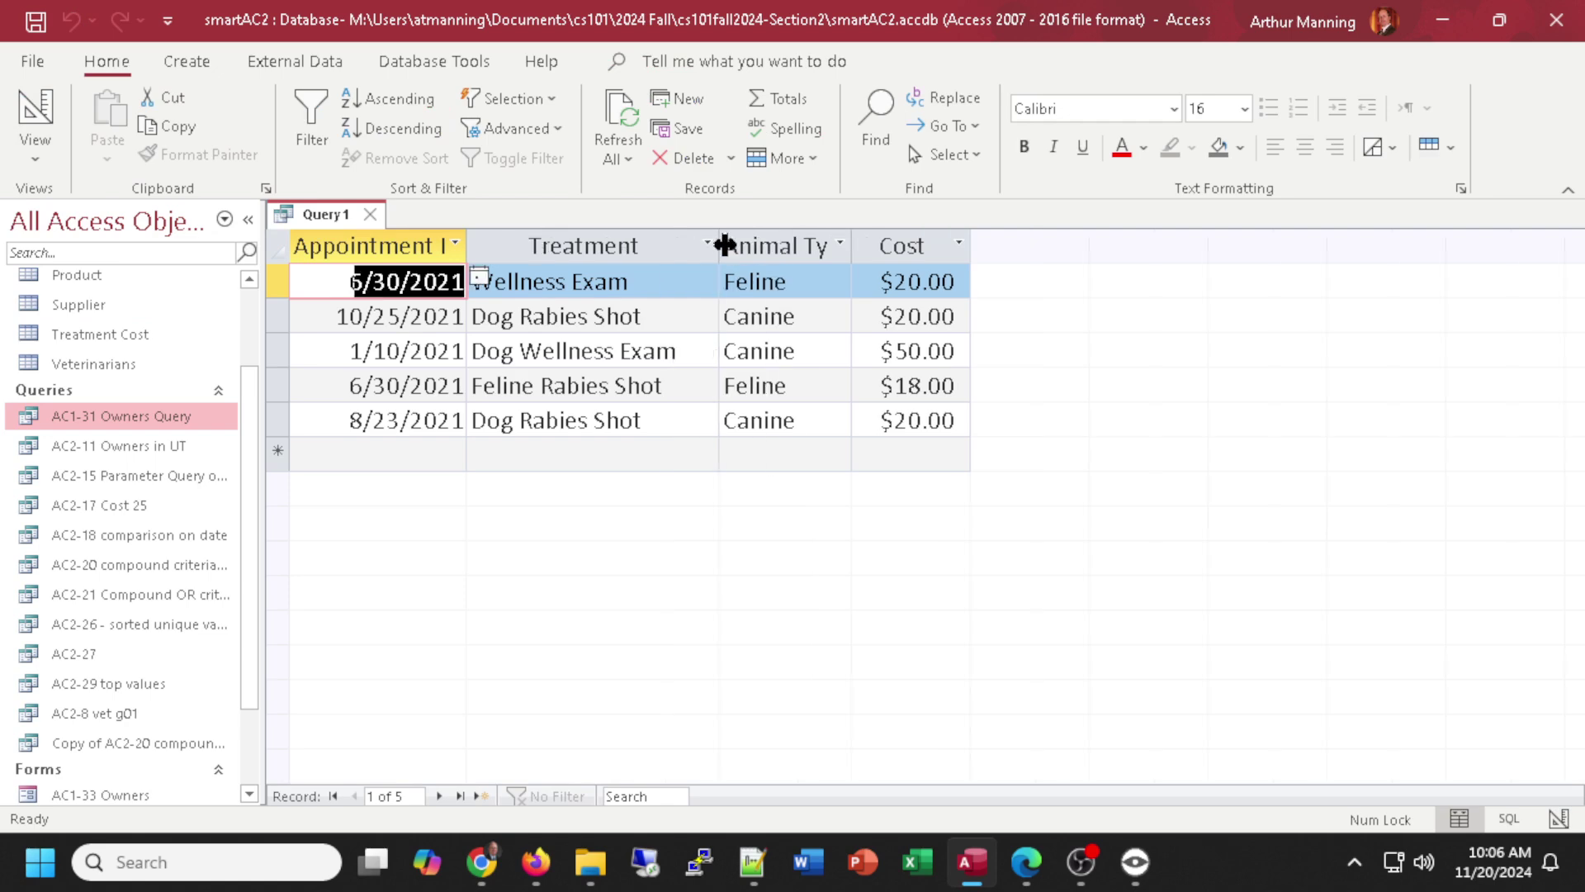
pyautogui.moveTo(464, 245); pyautogui.dragTo(504, 246)
pyautogui.moveTo(891, 245); pyautogui.dragTo(919, 245)
# Sort the query by Appointment Date in ascending order, check the results, and return to Design view.
pyautogui.click(37, 111)
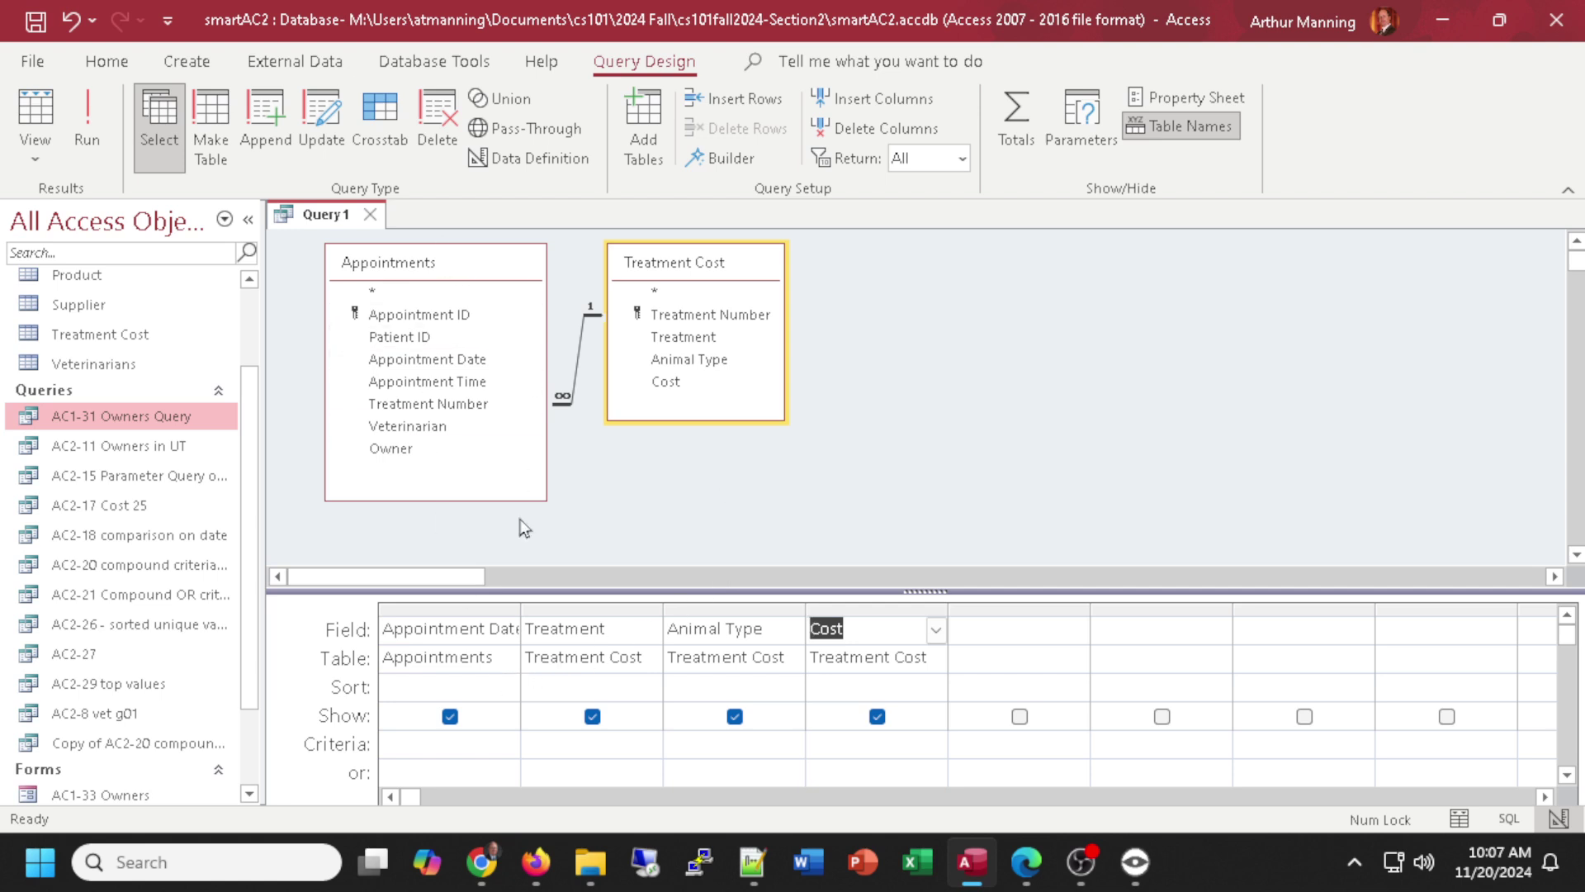
pyautogui.doubleClick(460, 688)
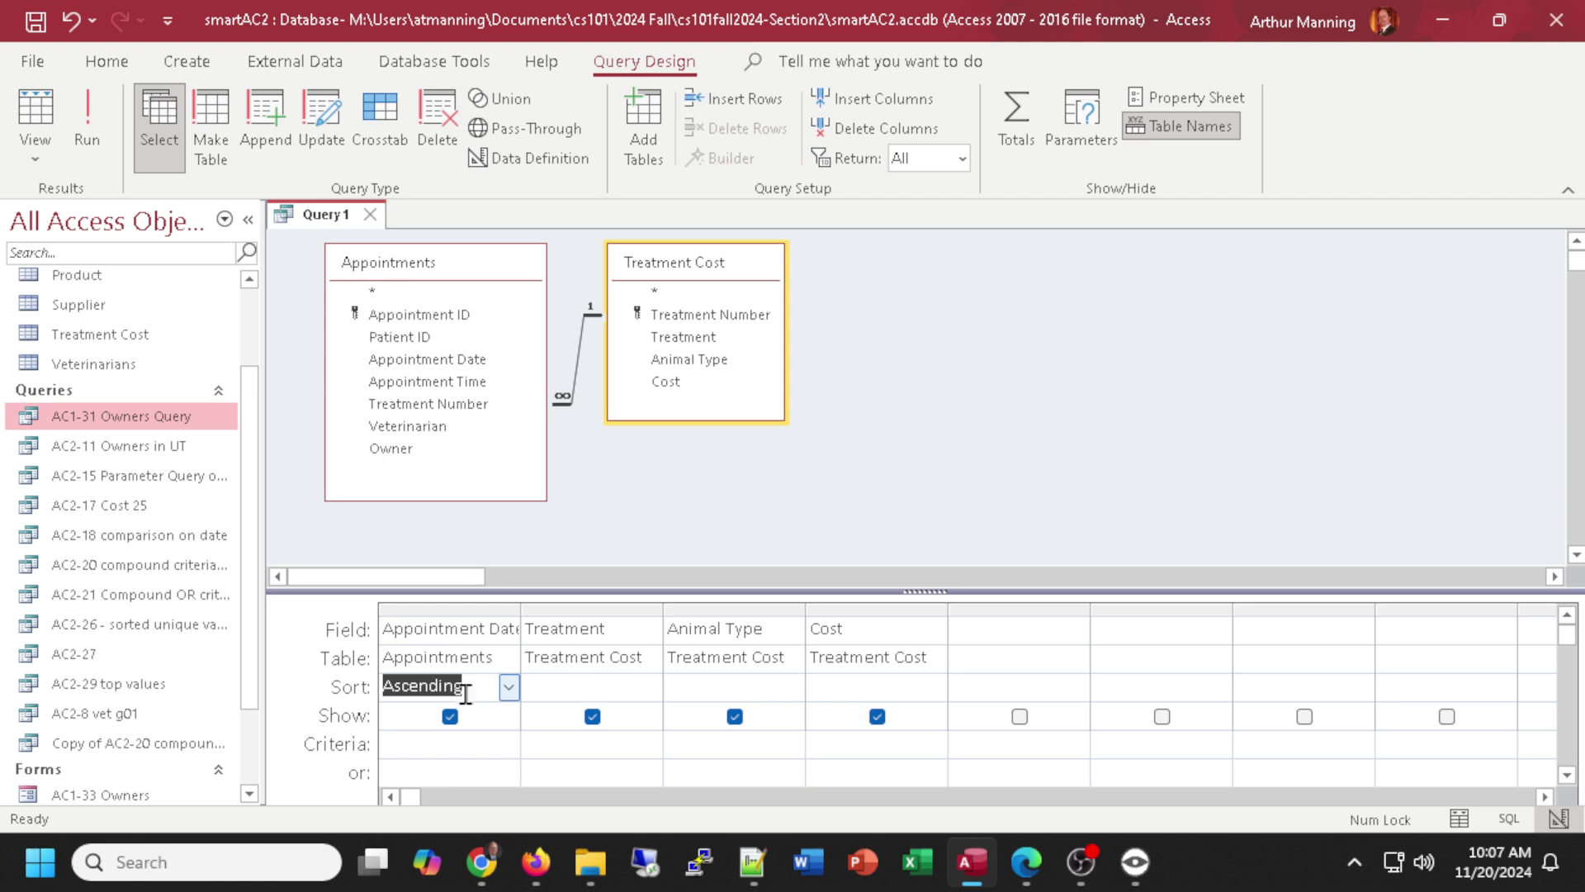
pyautogui.click(37, 115)
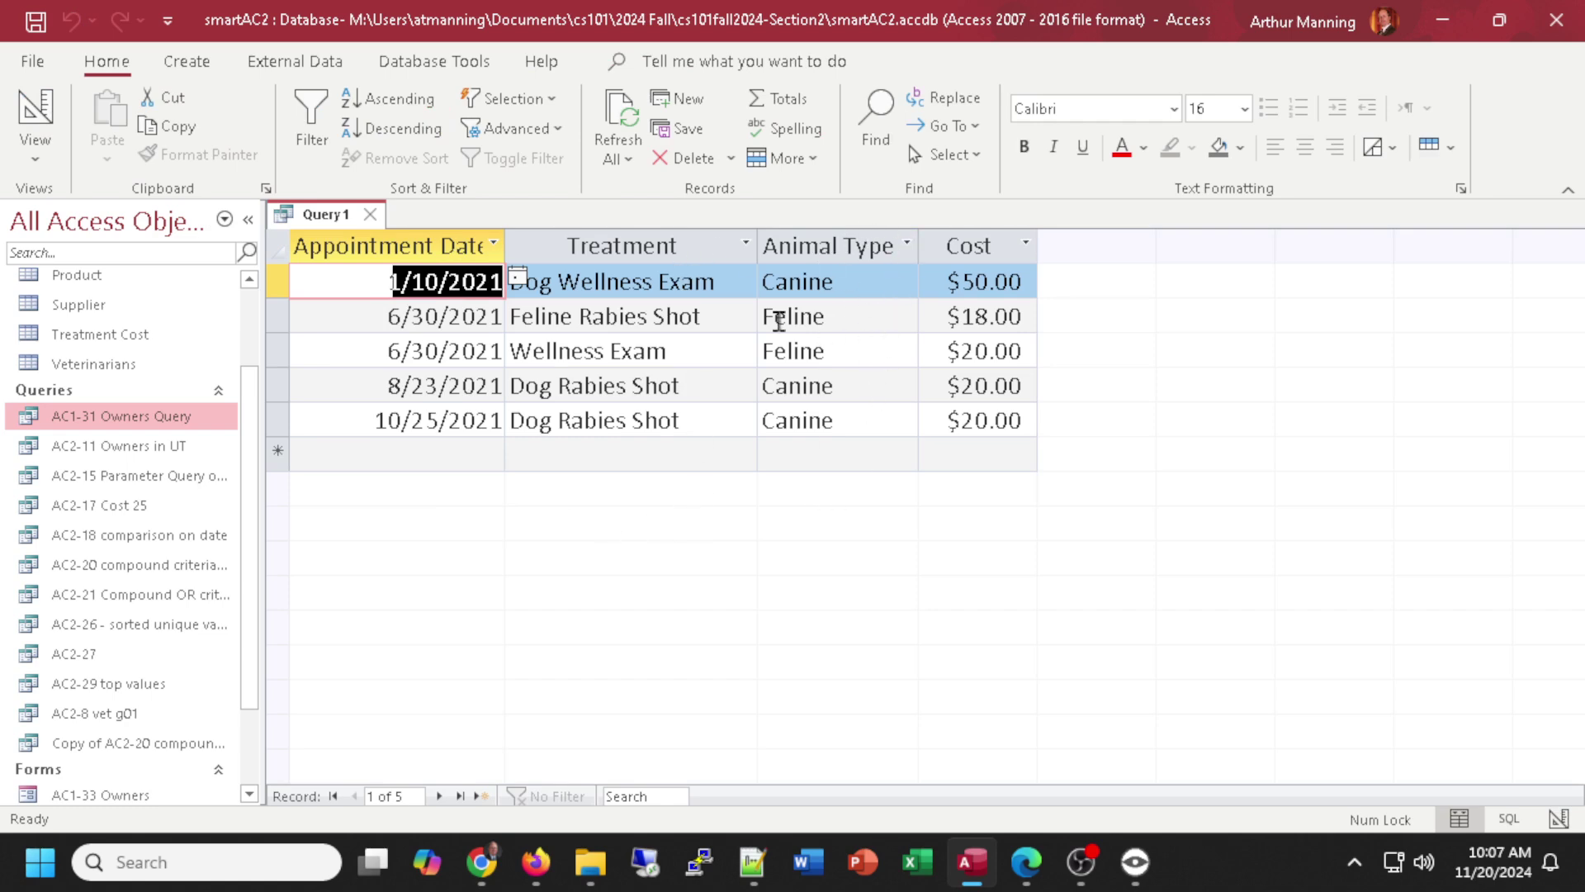
pyautogui.click(36, 107)
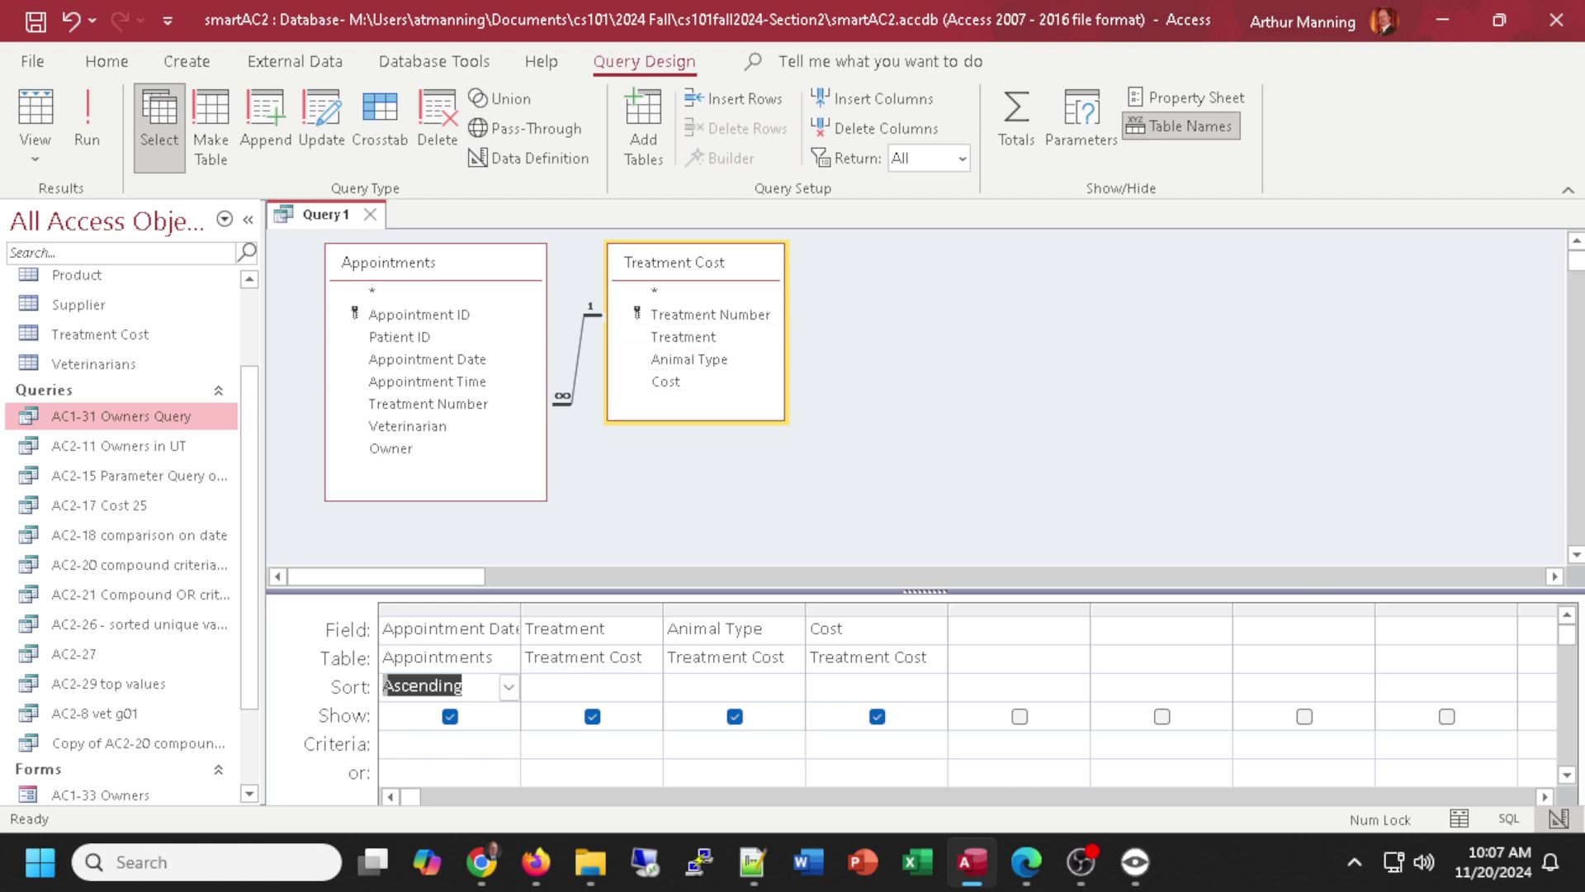
# Save the query as "AC2-31 JOIN of Appts and Treatments".
pyautogui.hotkey('alt', 'Tab')
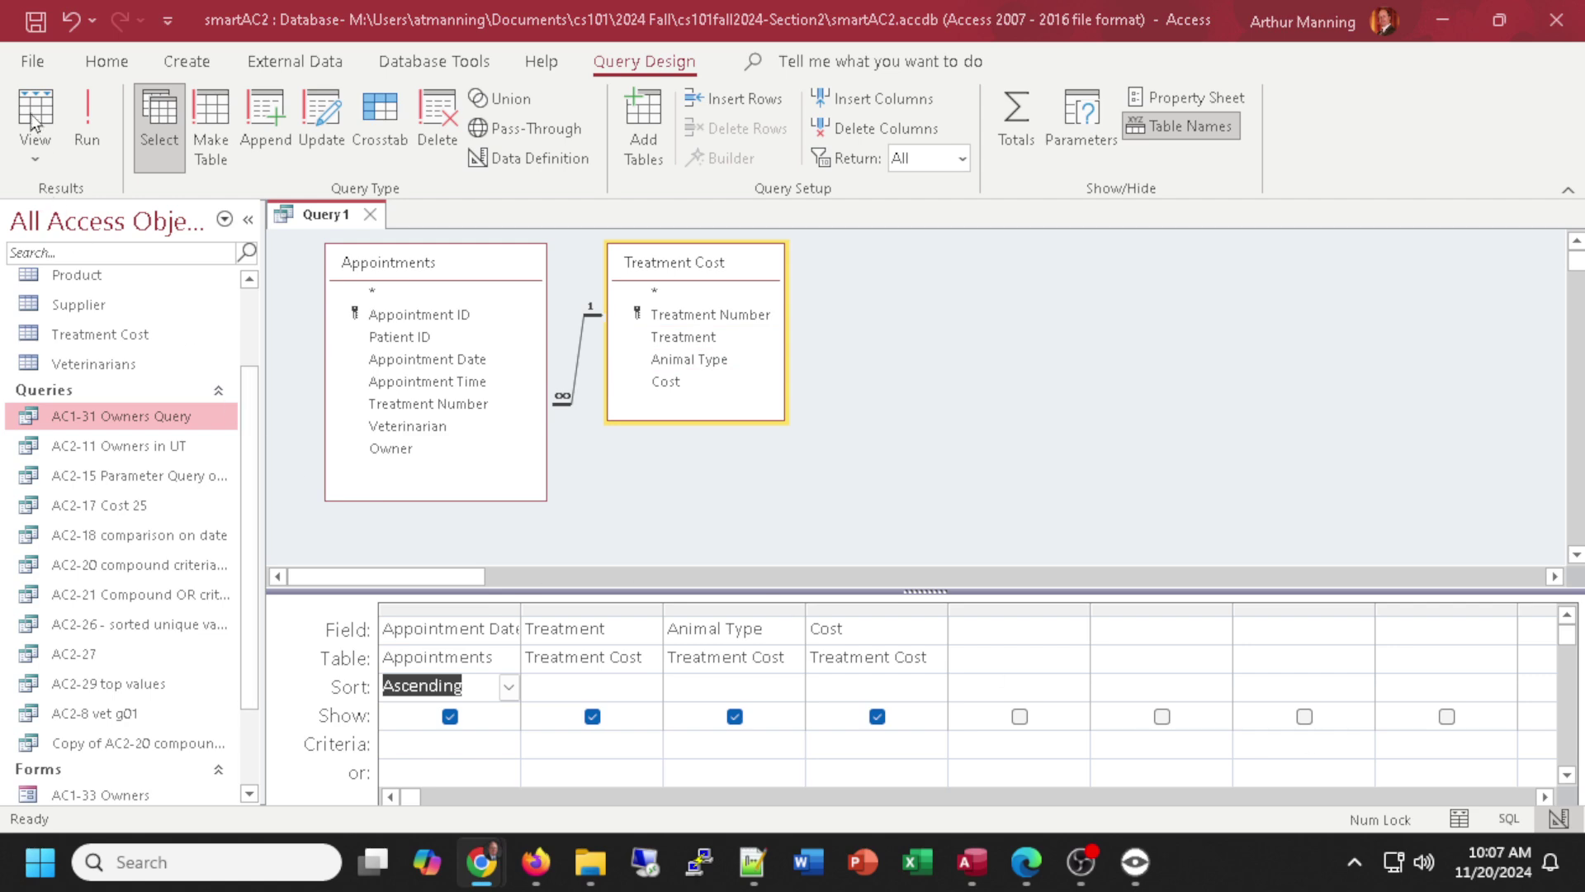
pyautogui.click(305, 222)
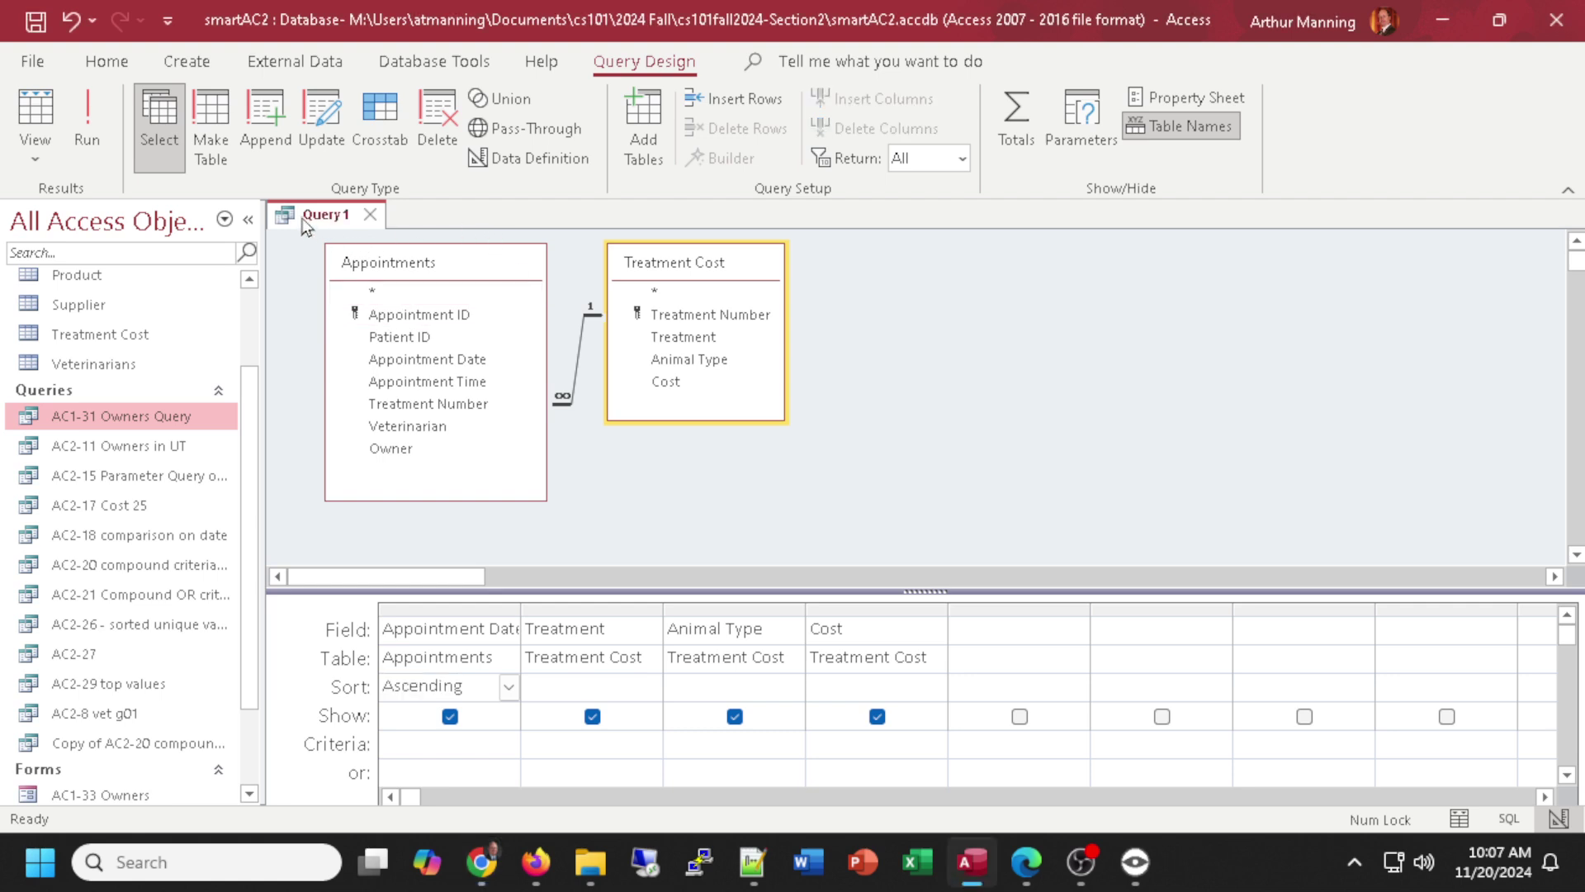
pyautogui.hotkey('ctrl', 's')
pyautogui.write('AC')
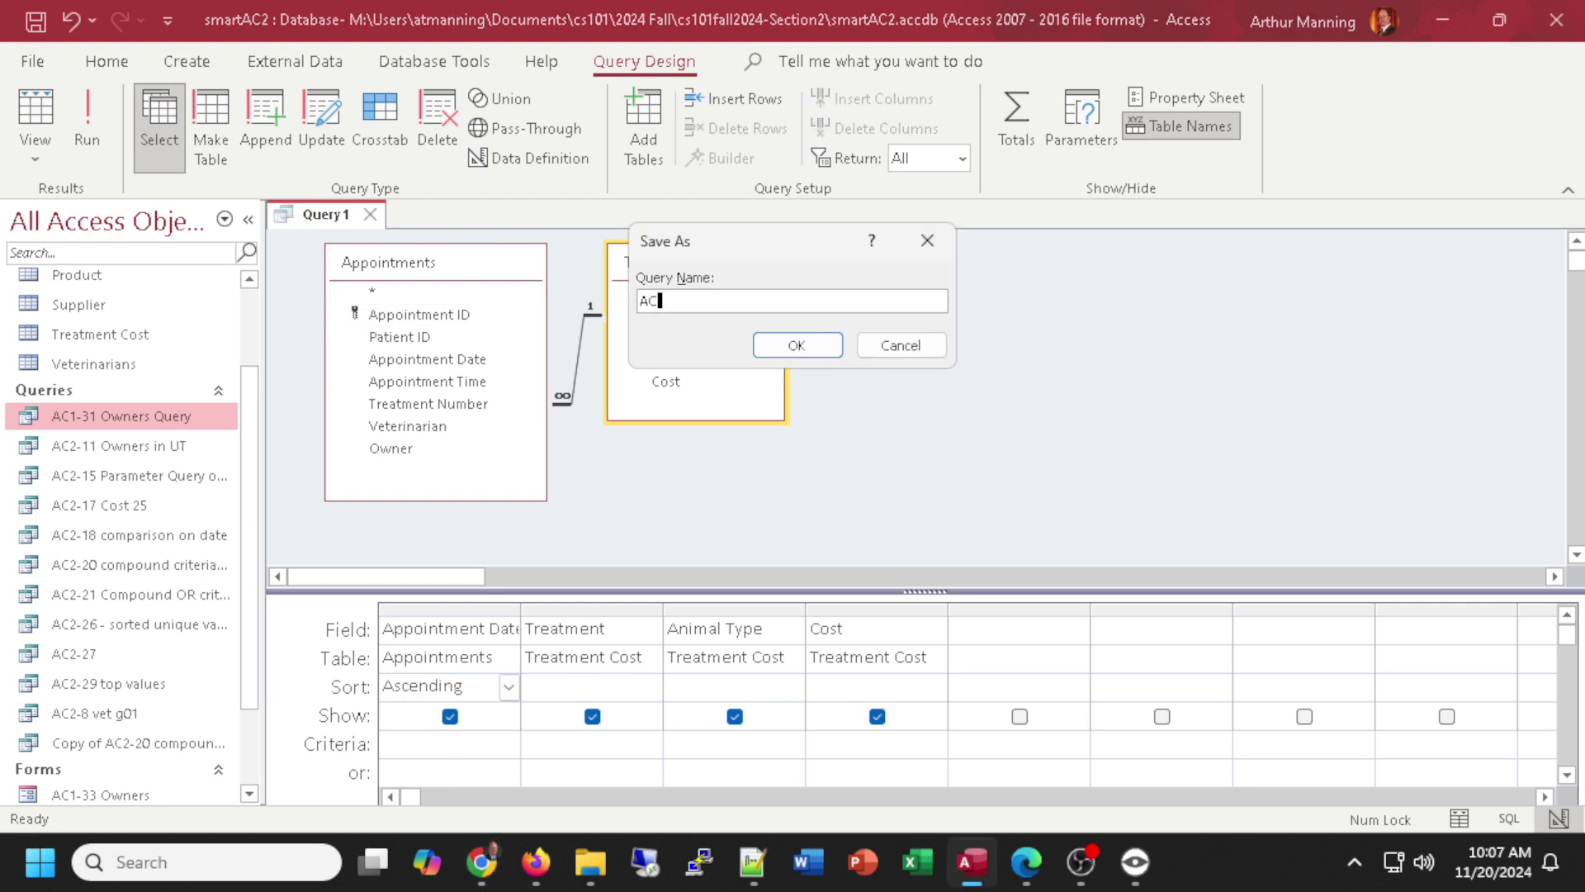
pyautogui.write('2-31 JOIN of Appts and Treat')
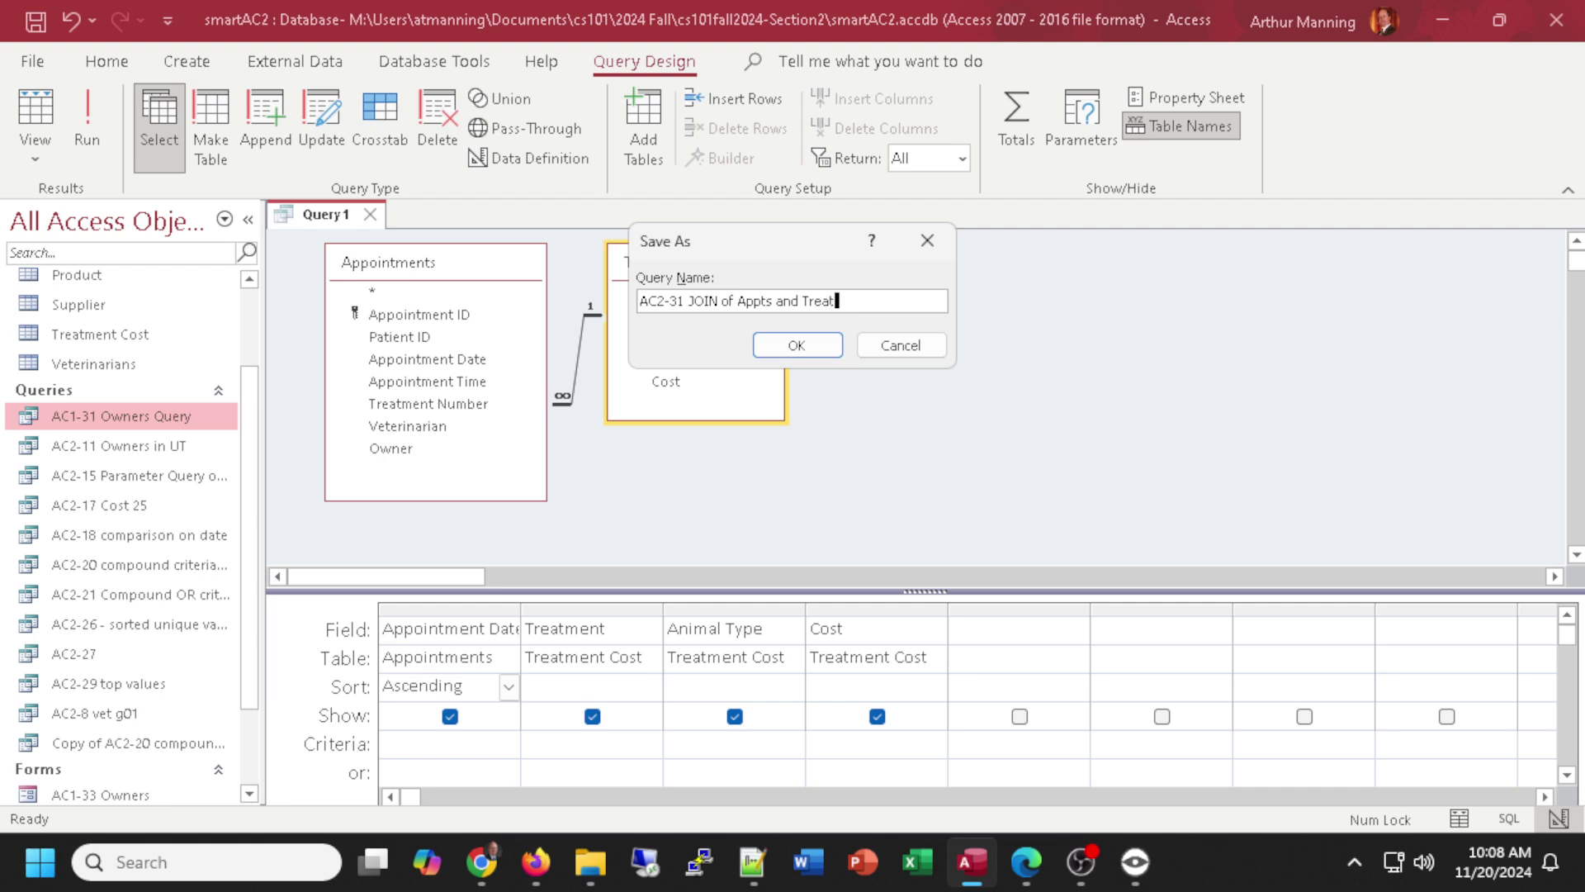
pyautogui.write('ments')
pyautogui.click(810, 343)
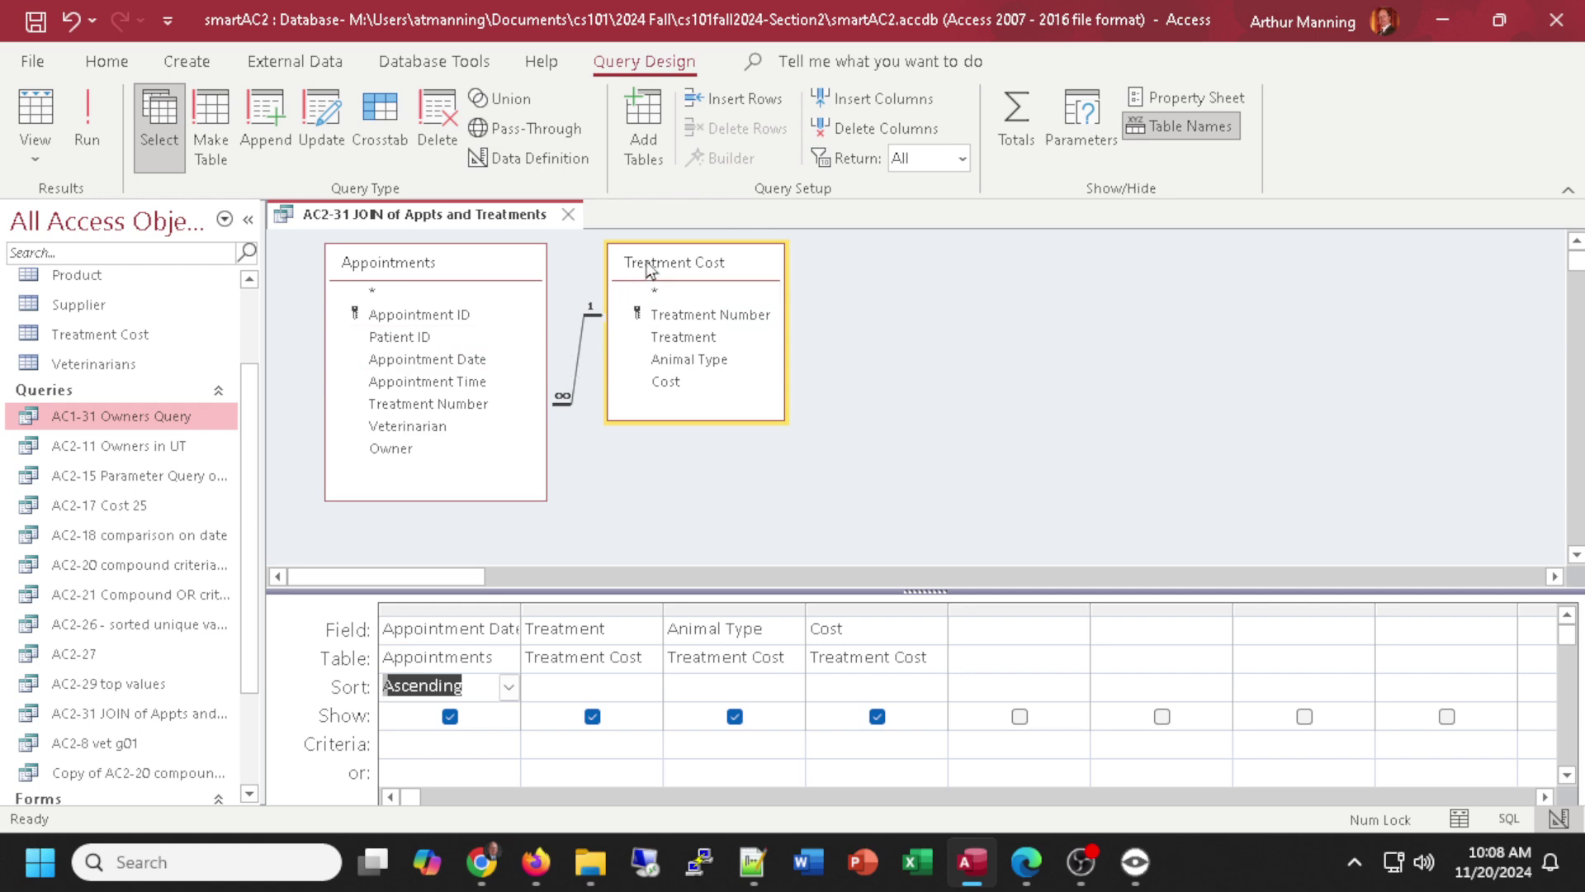
# Move the Treatment Cost table farther from Appointments in the query design, and close the query and the database.
pyautogui.moveTo(647, 265); pyautogui.dragTo(675, 277)
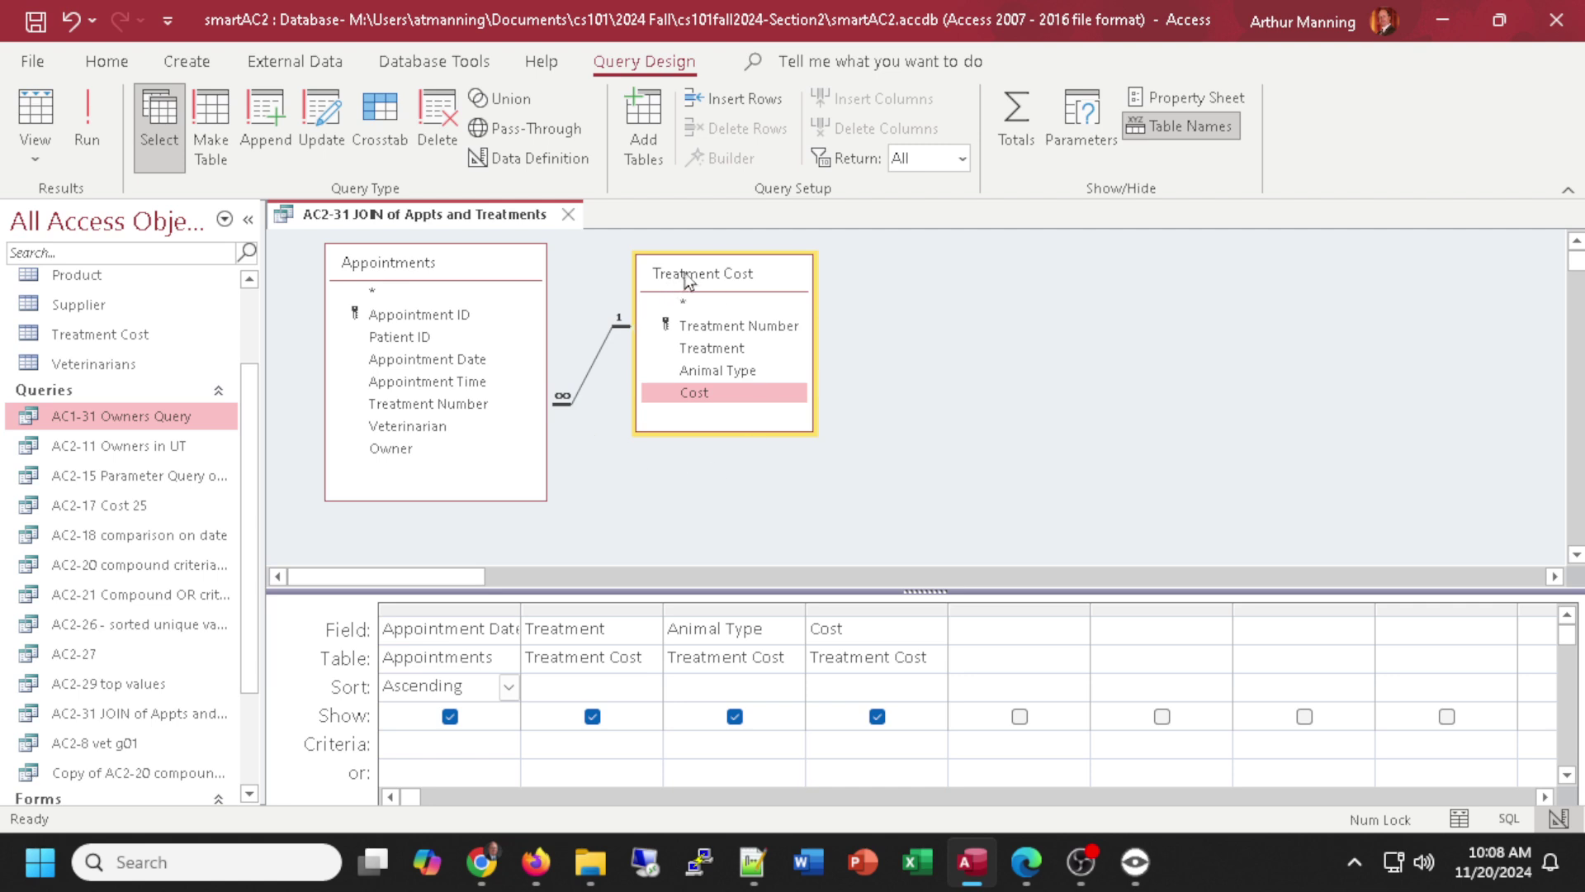
pyautogui.moveTo(701, 281); pyautogui.dragTo(721, 284)
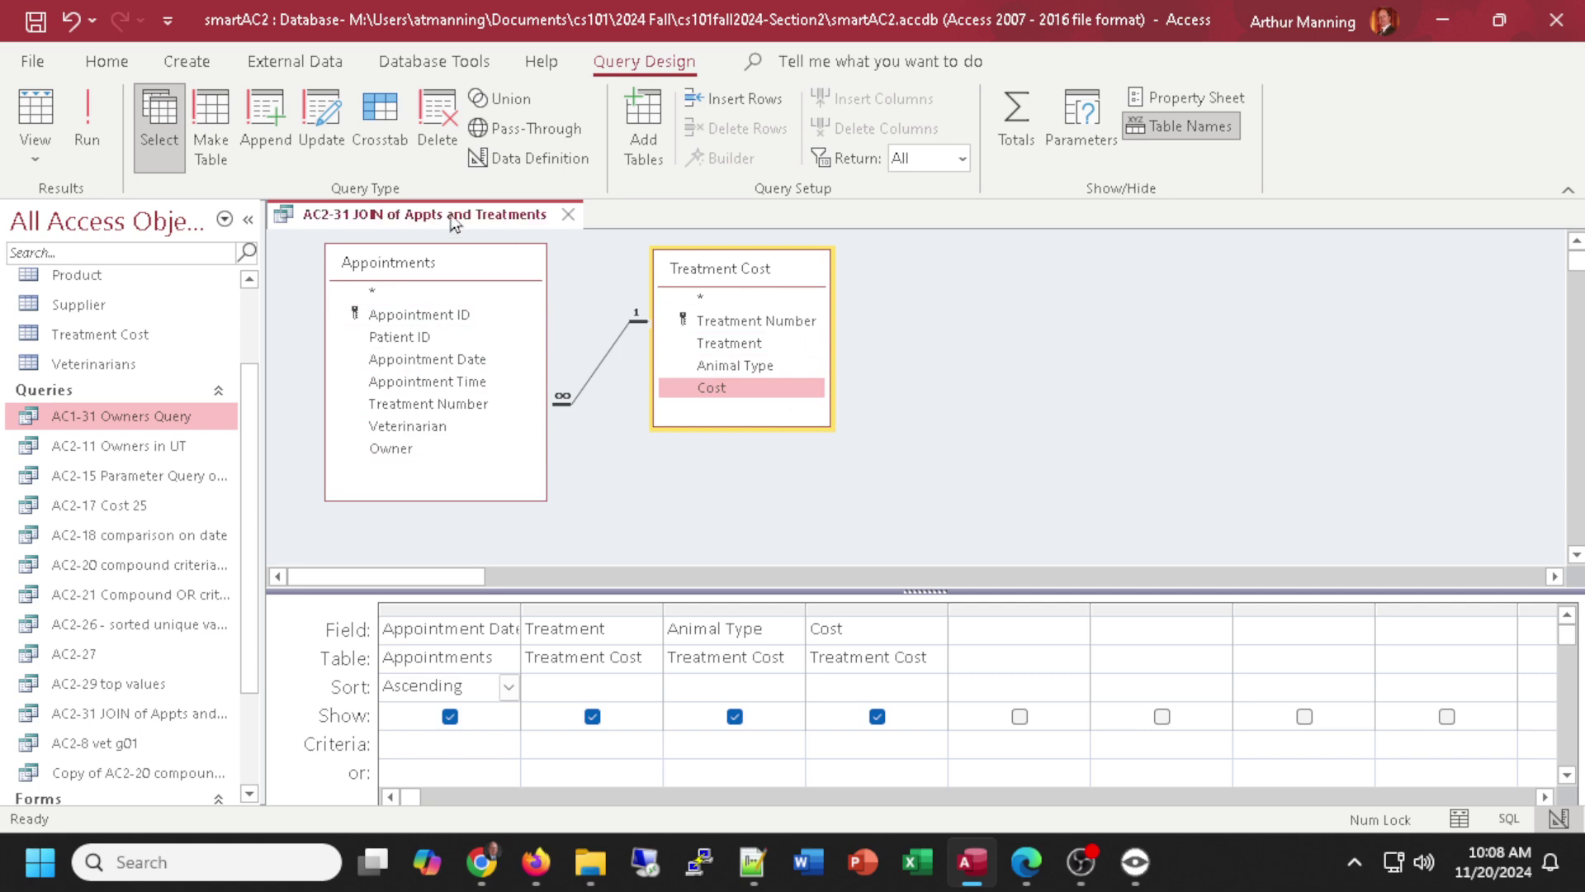
pyautogui.click(570, 217)
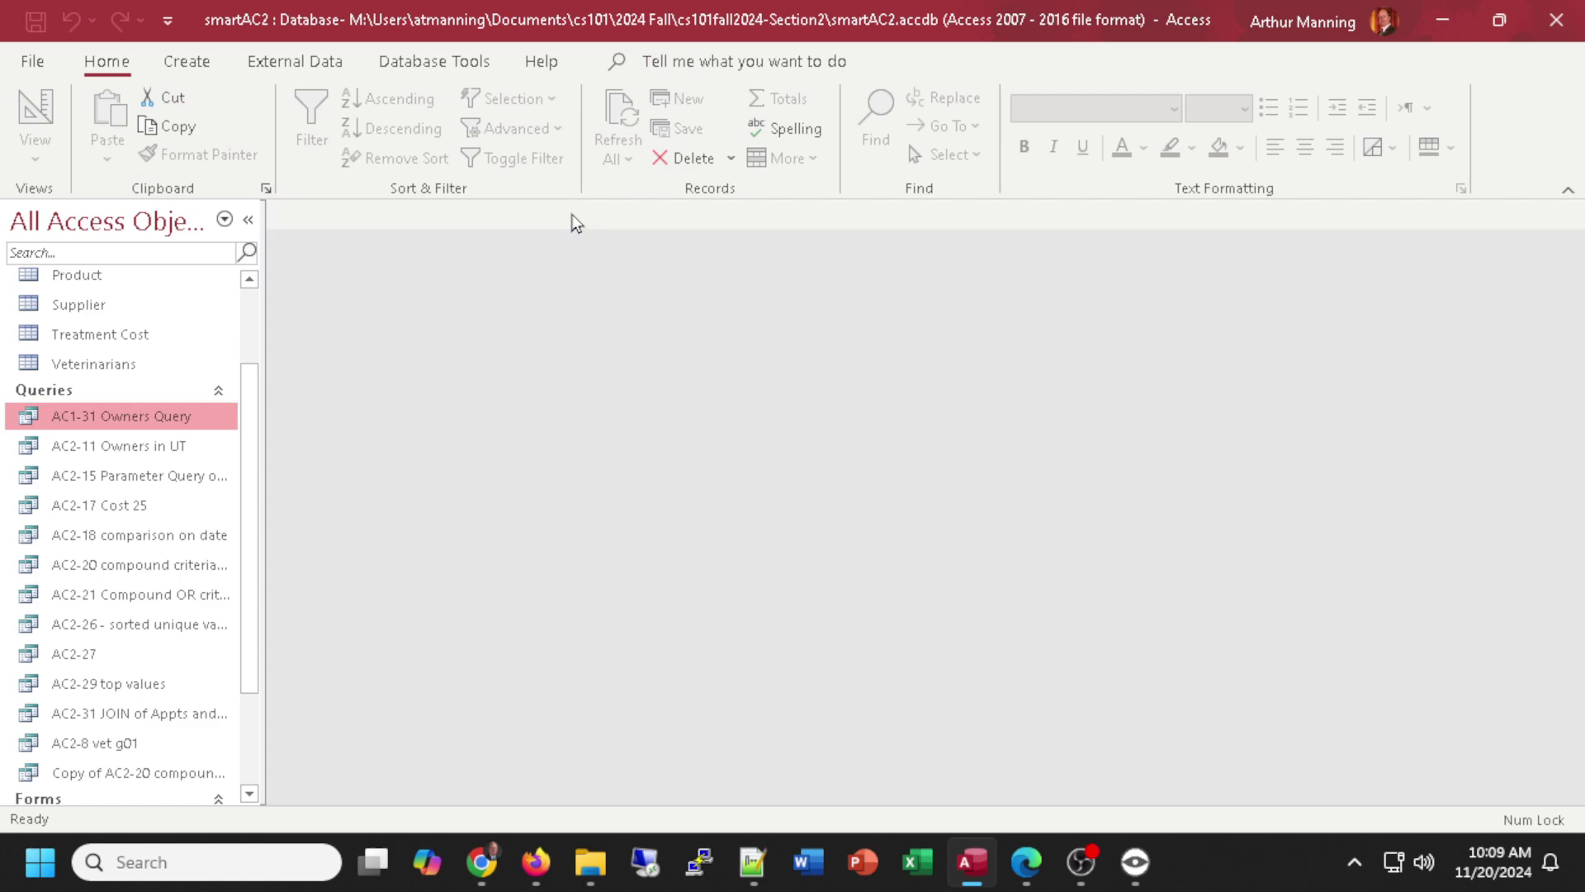
pyautogui.click(1556, 21)
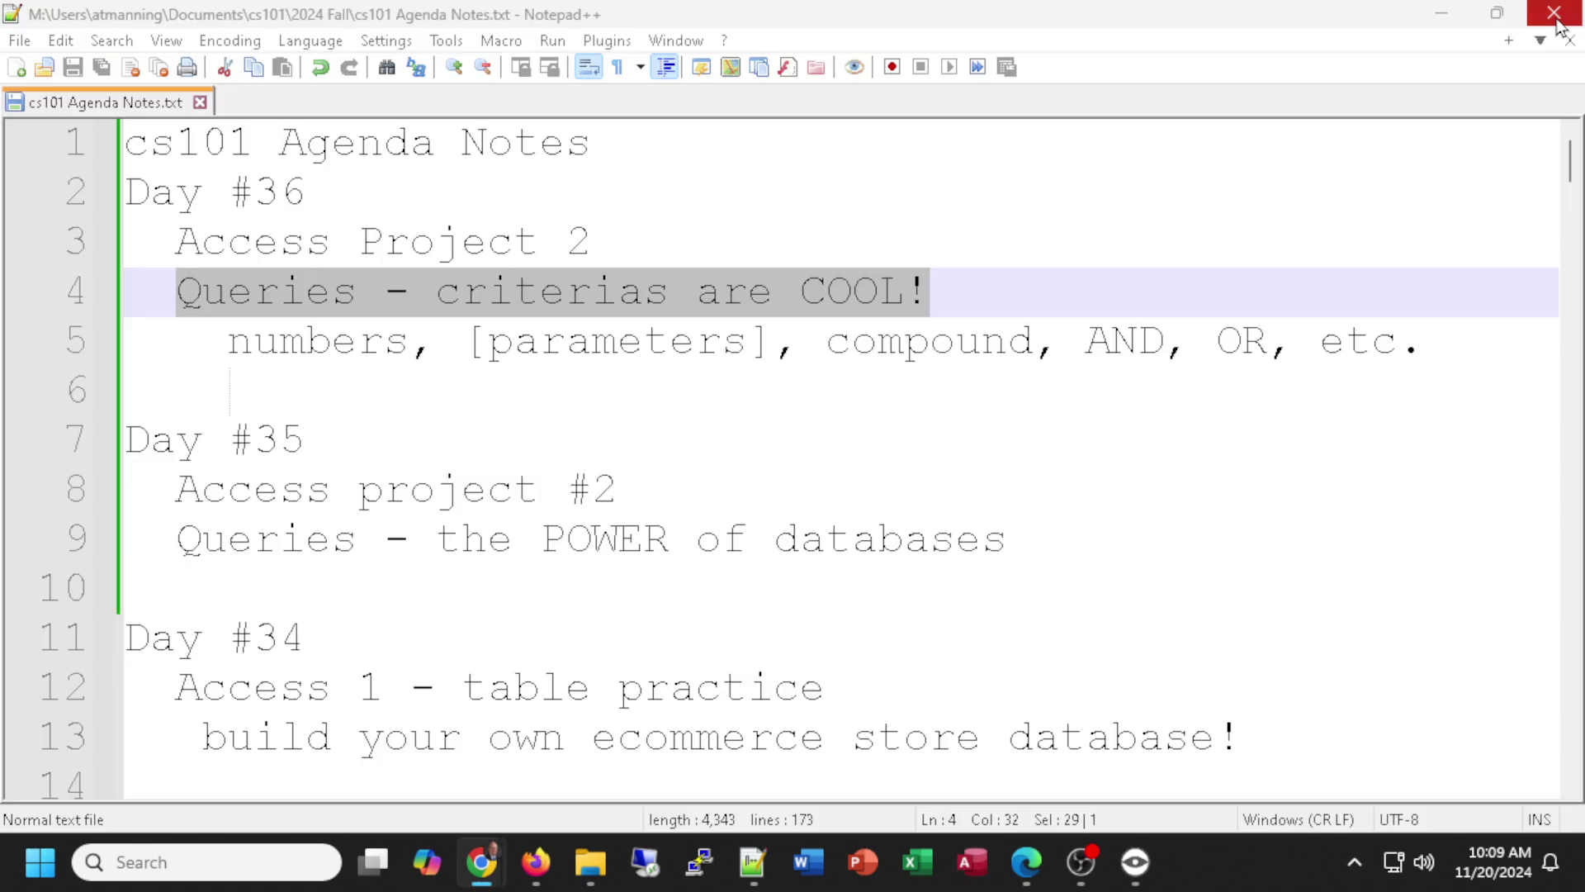